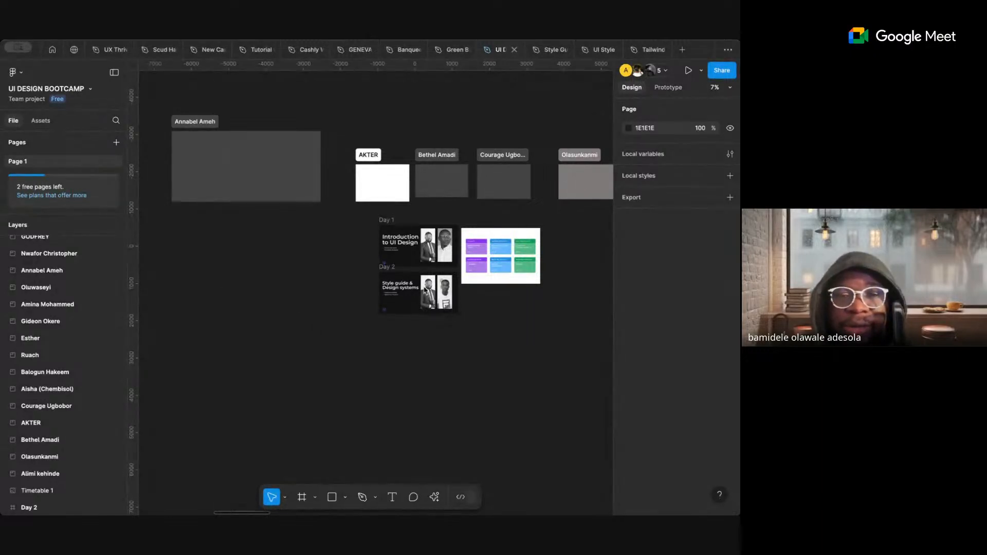
- Examine the bootcamp timetable's dates, topics and day numbers, including the Auto layout and Web and responsiveness cards
{"action": "scroll", "coordinate": [498, 317], "scroll_direction": "right", "scroll_amount": 3}
{"action": "scroll", "coordinate": [497, 318], "scroll_direction": "up", "scroll_amount": 1}
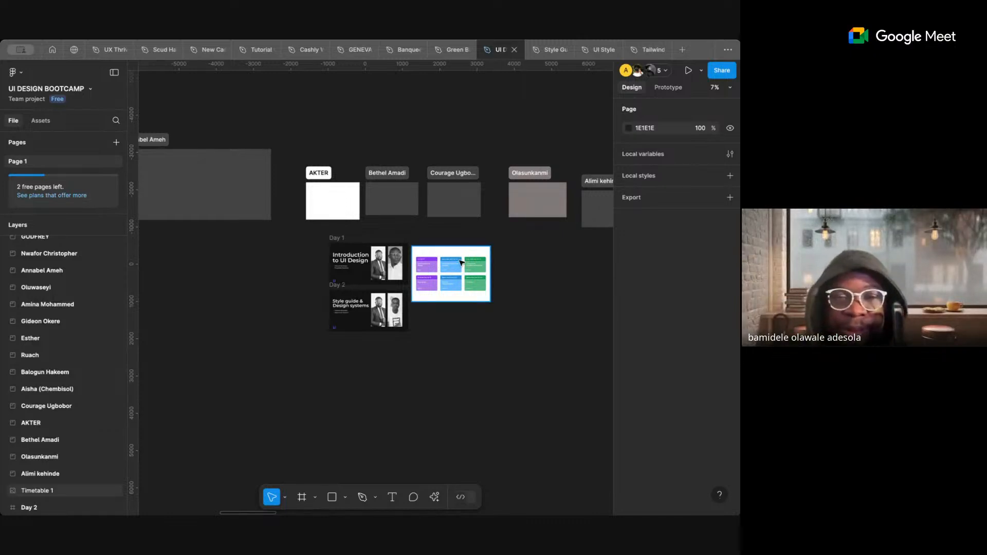
{"action": "scroll", "coordinate": [461, 262], "scroll_direction": "up", "scroll_amount": 5}
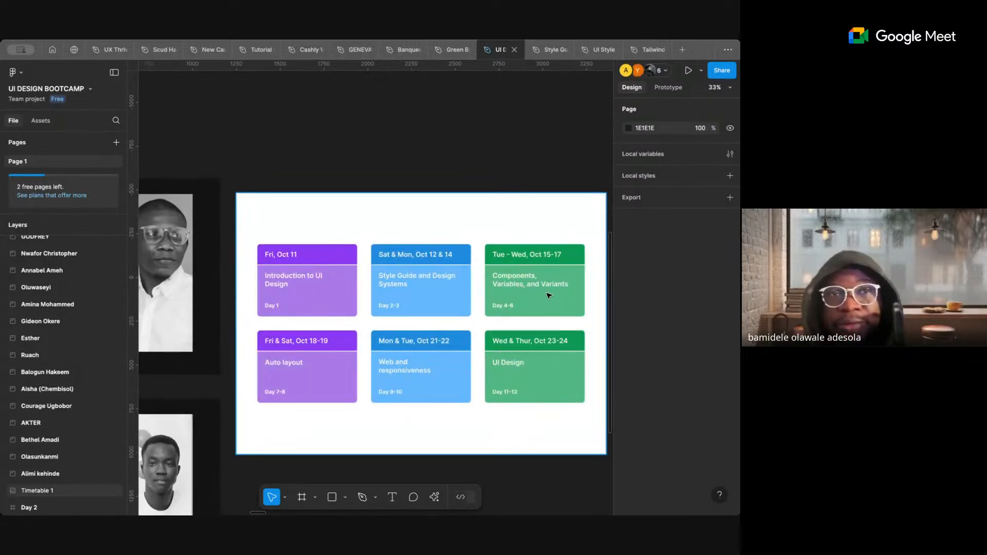
{"action": "scroll", "coordinate": [548, 296], "scroll_direction": "up", "scroll_amount": 3}
{"action": "scroll", "coordinate": [548, 295], "scroll_direction": "down", "scroll_amount": 4}
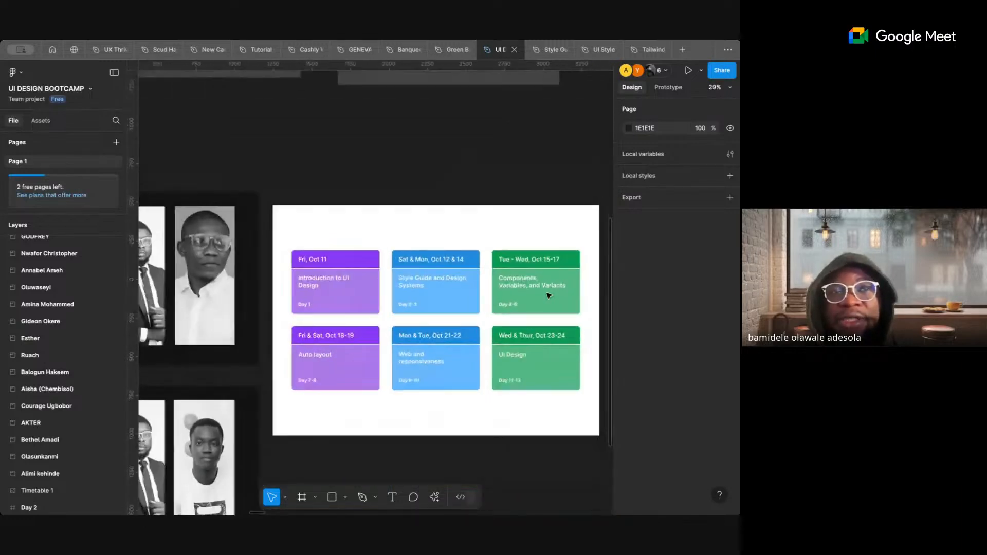
{"action": "scroll", "coordinate": [390, 351], "scroll_direction": "up", "scroll_amount": 3}
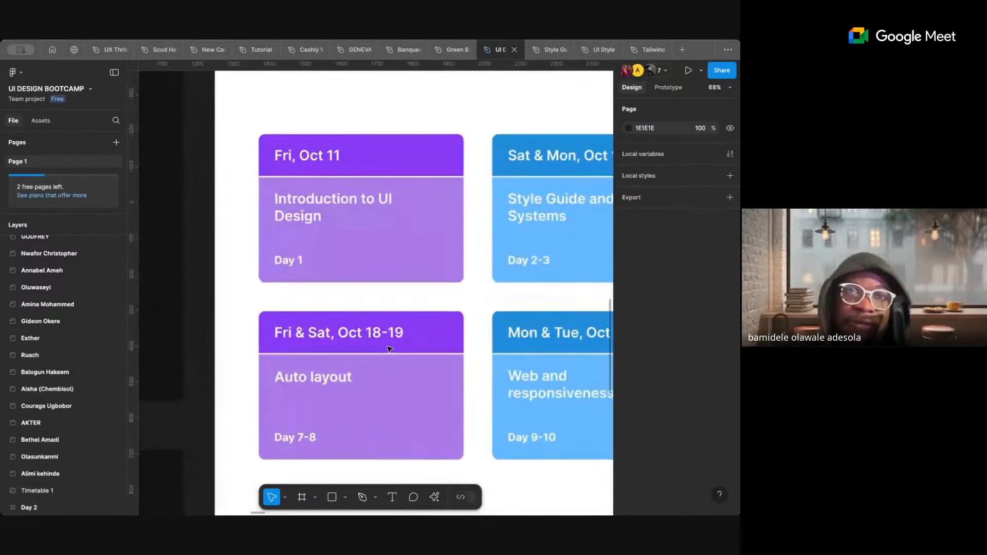
{"action": "scroll", "coordinate": [389, 350], "scroll_direction": "right", "scroll_amount": 5}
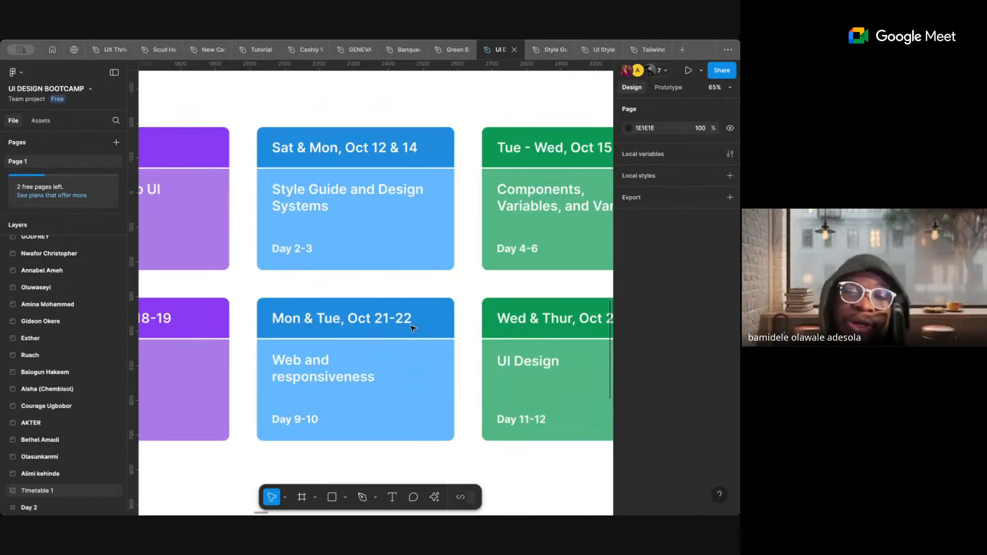
{"action": "scroll", "coordinate": [383, 331], "scroll_direction": "down", "scroll_amount": 4}
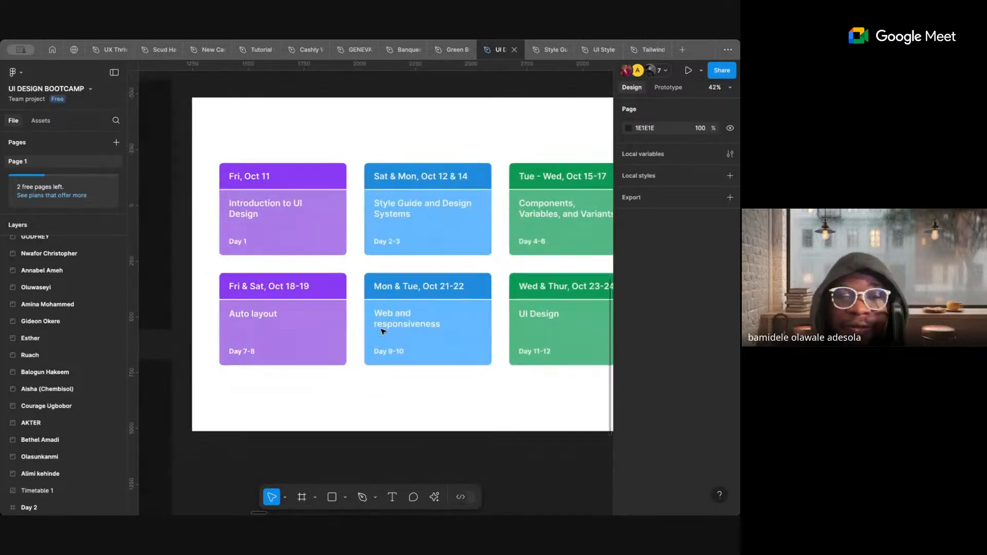
{"action": "scroll", "coordinate": [315, 339], "scroll_direction": "up", "scroll_amount": 5}
{"action": "scroll", "coordinate": [316, 338], "scroll_direction": "up", "scroll_amount": 1}
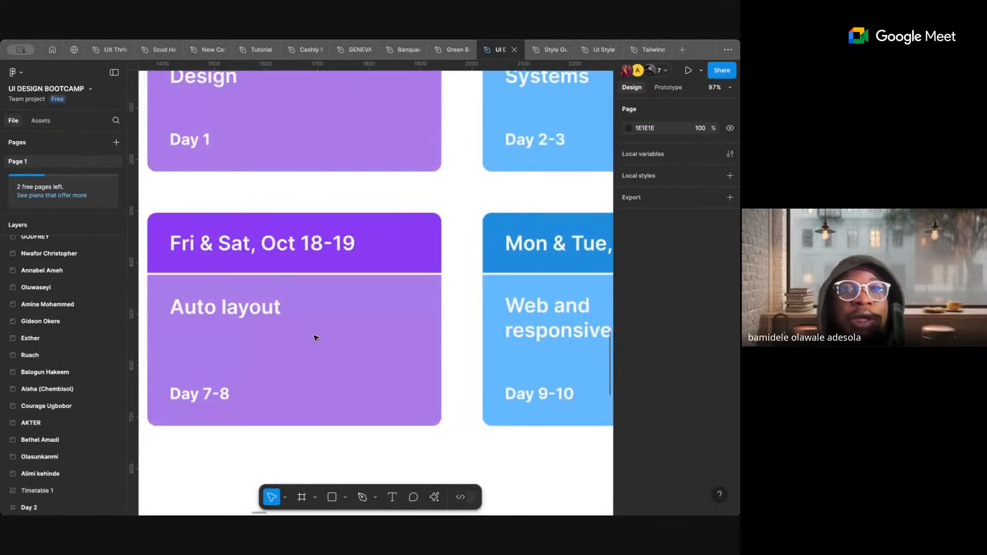
{"action": "scroll", "coordinate": [316, 338], "scroll_direction": "down", "scroll_amount": 7}
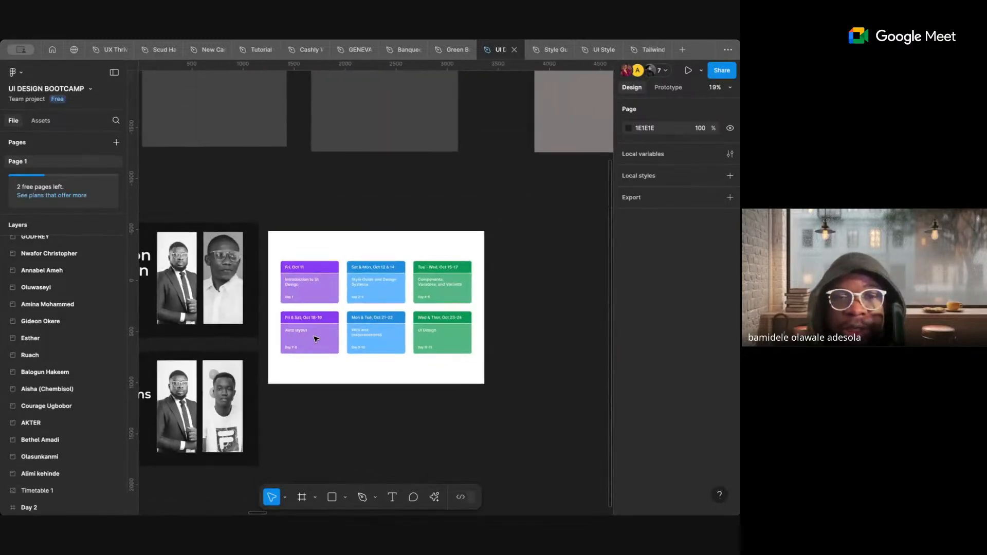
{"action": "scroll", "coordinate": [316, 339], "scroll_direction": "down", "scroll_amount": 4}
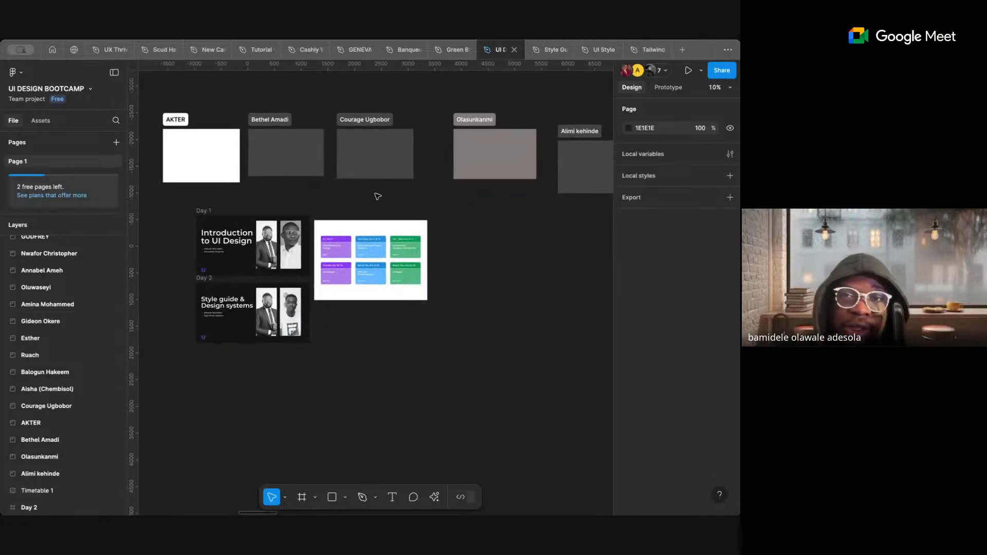
- Switch to the Style Guidelines (Community) file and copy its Colors, Headings, Body and Grid system sections
{"action": "left_click", "coordinate": [544, 52]}
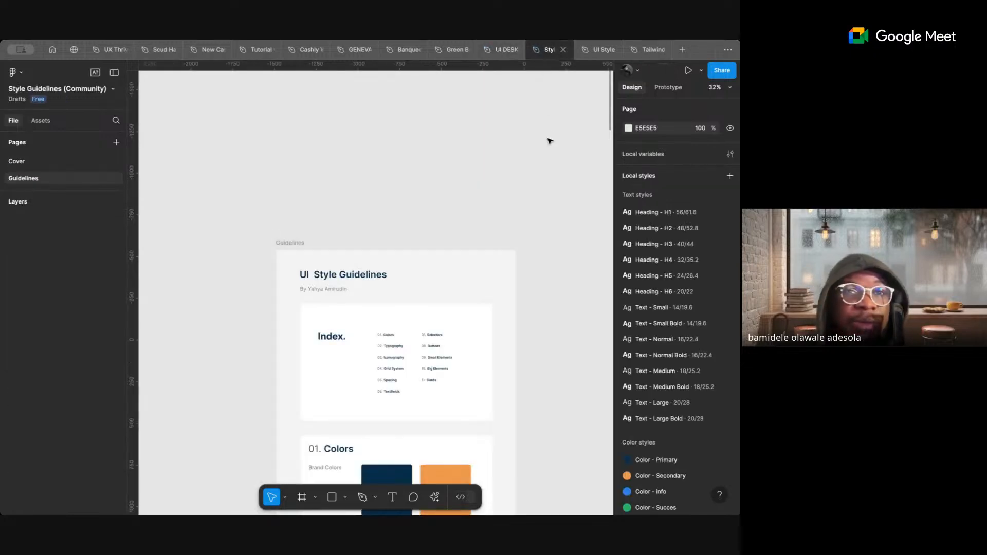
{"action": "scroll", "coordinate": [550, 141], "scroll_direction": "down", "scroll_amount": 5}
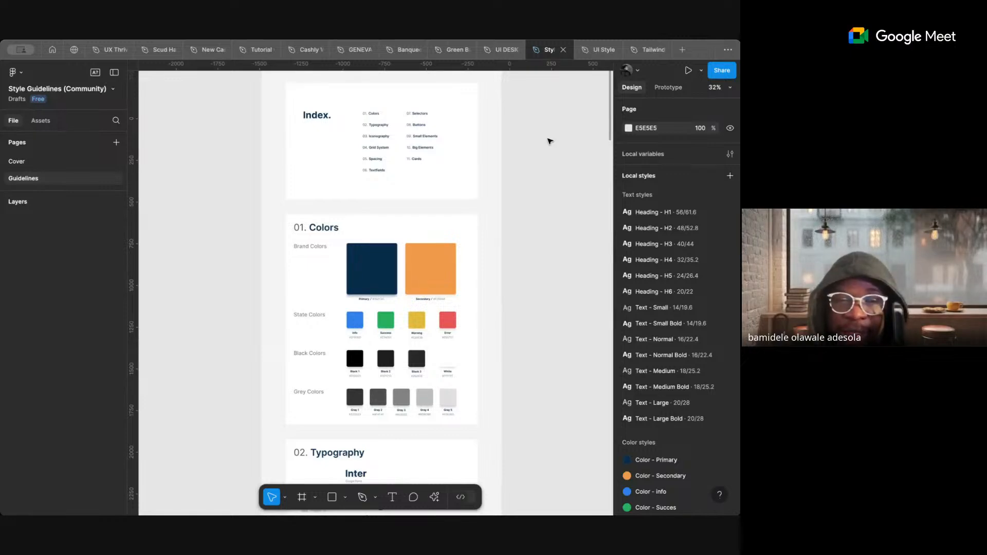
{"action": "scroll", "coordinate": [531, 298], "scroll_direction": "down", "scroll_amount": 4}
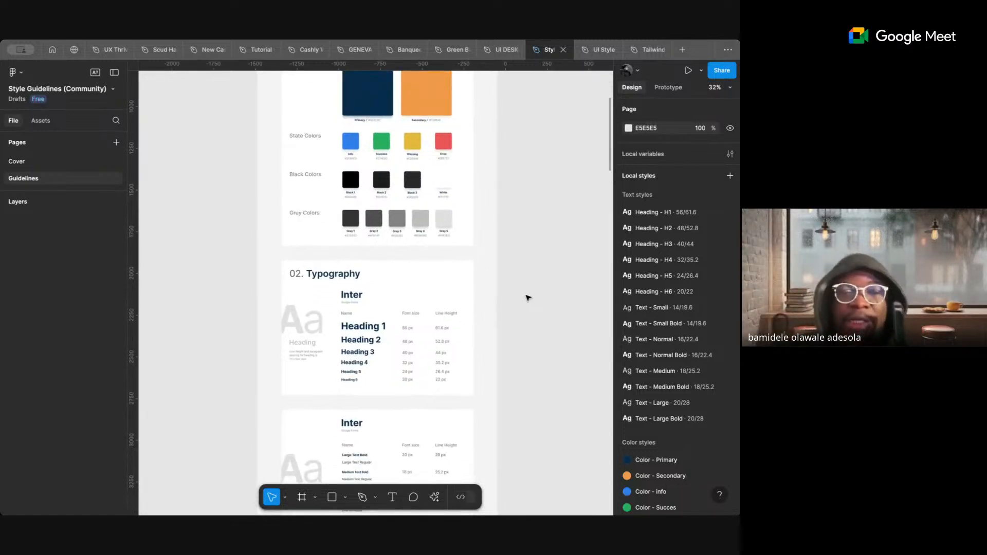
{"action": "left_click", "coordinate": [440, 316]}
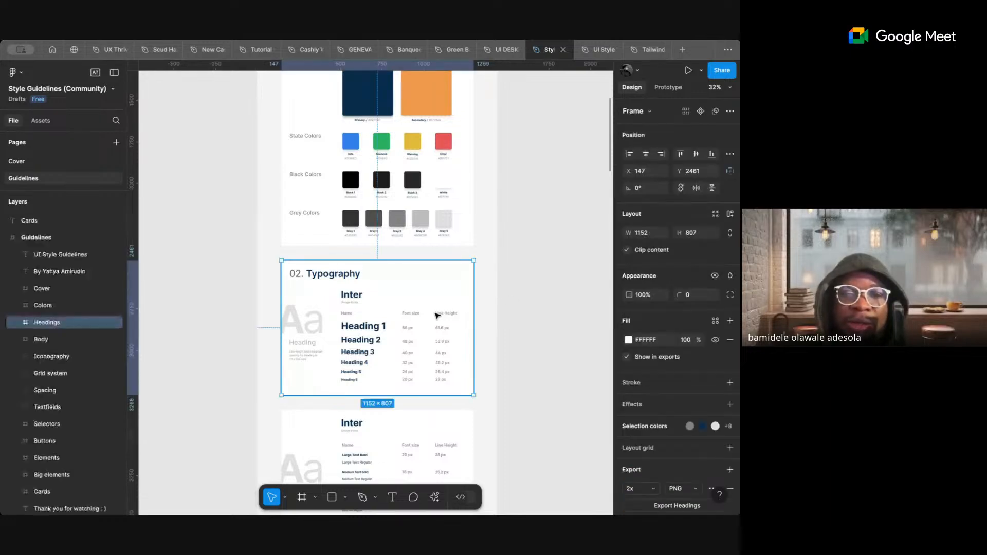
{"action": "left_click", "coordinate": [451, 210], "text": "shift"}
{"action": "scroll", "coordinate": [450, 212], "scroll_direction": "down", "scroll_amount": 3}
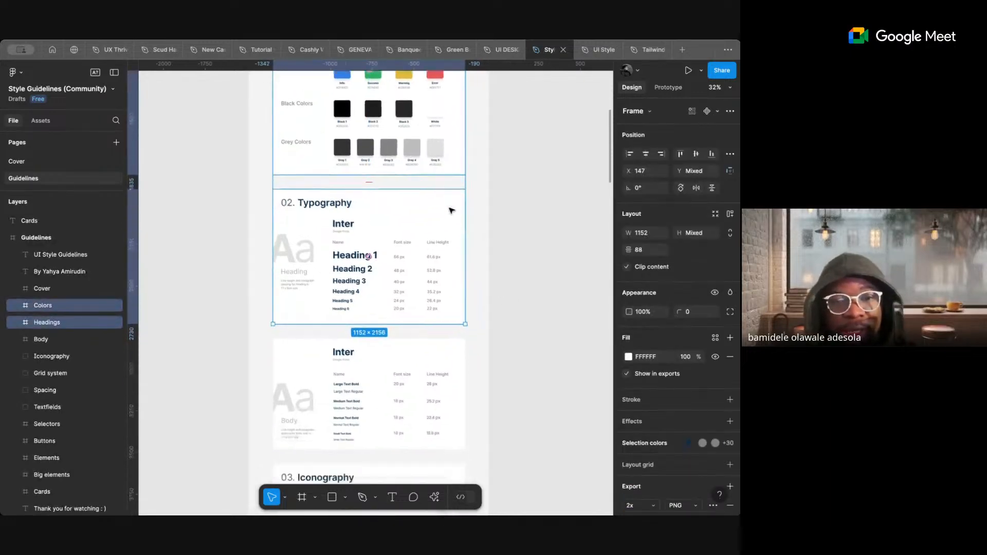
{"action": "left_click", "coordinate": [444, 284], "text": "shift"}
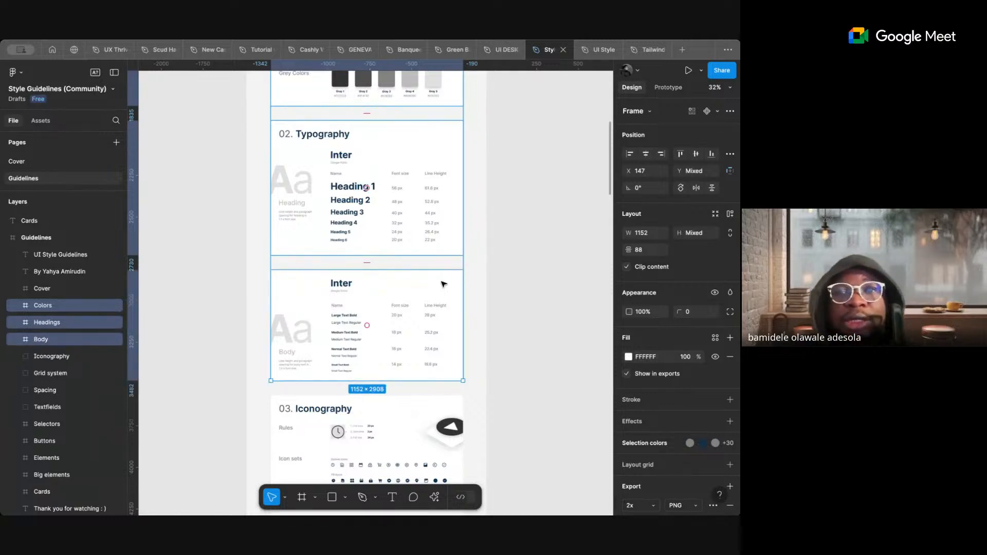
{"action": "scroll", "coordinate": [444, 284], "scroll_direction": "down", "scroll_amount": 5}
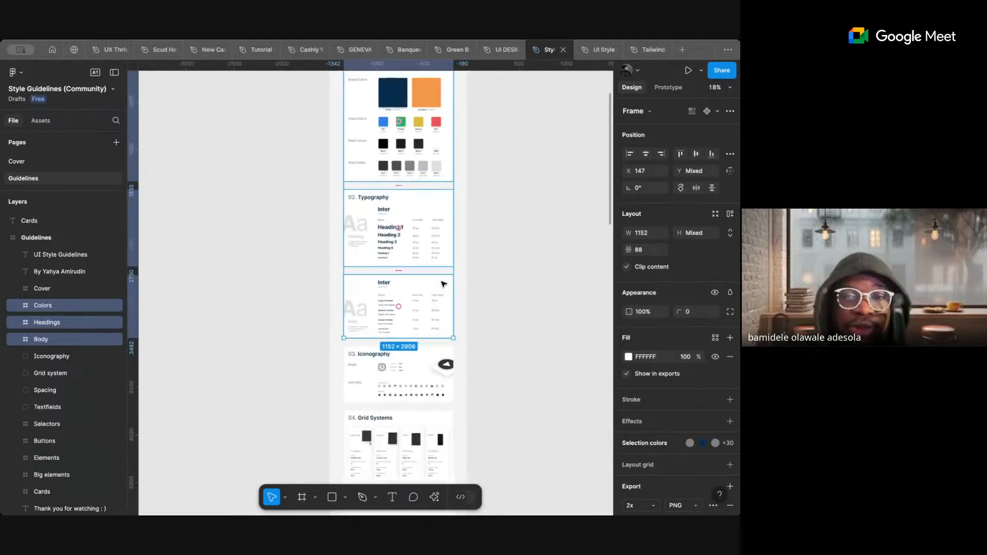
{"action": "scroll", "coordinate": [444, 284], "scroll_direction": "down", "scroll_amount": 3}
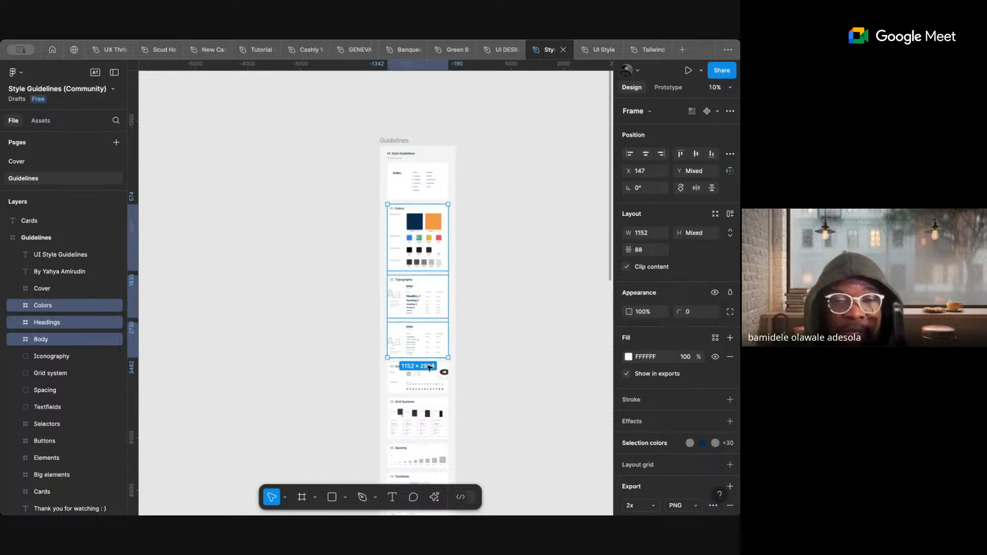
{"action": "left_click", "coordinate": [430, 406], "text": "shift"}
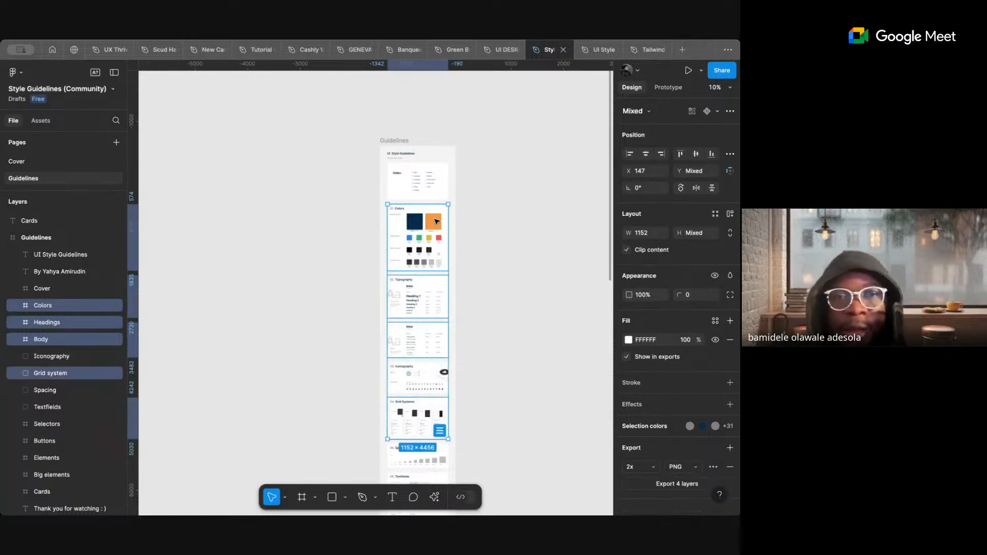
- Paste the copied style guide sections into the UI DESIGN BOOTCAMP file and place them beside the timetable, roughly level with its upper edge
{"action": "mouse_move", "coordinate": [354, 53]}
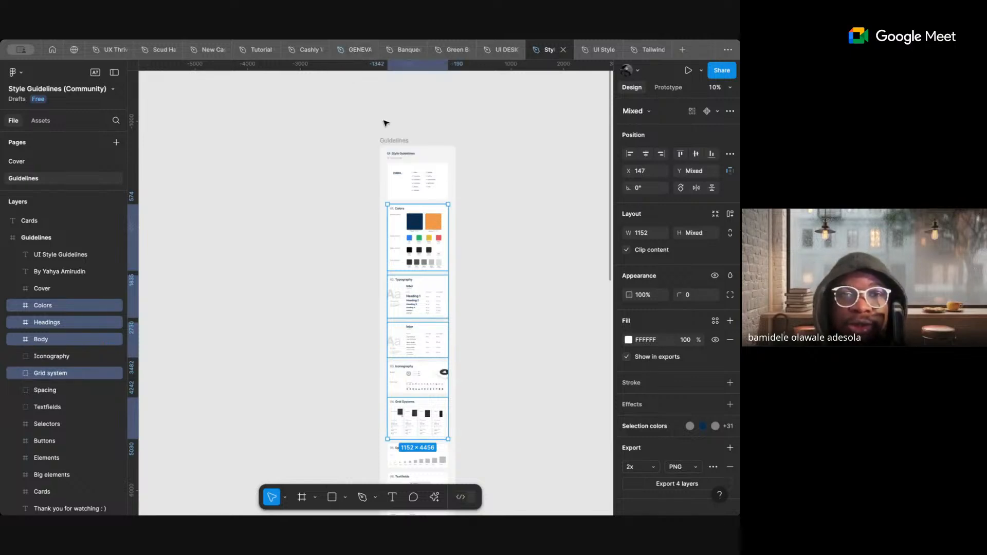
{"action": "left_click", "coordinate": [504, 50]}
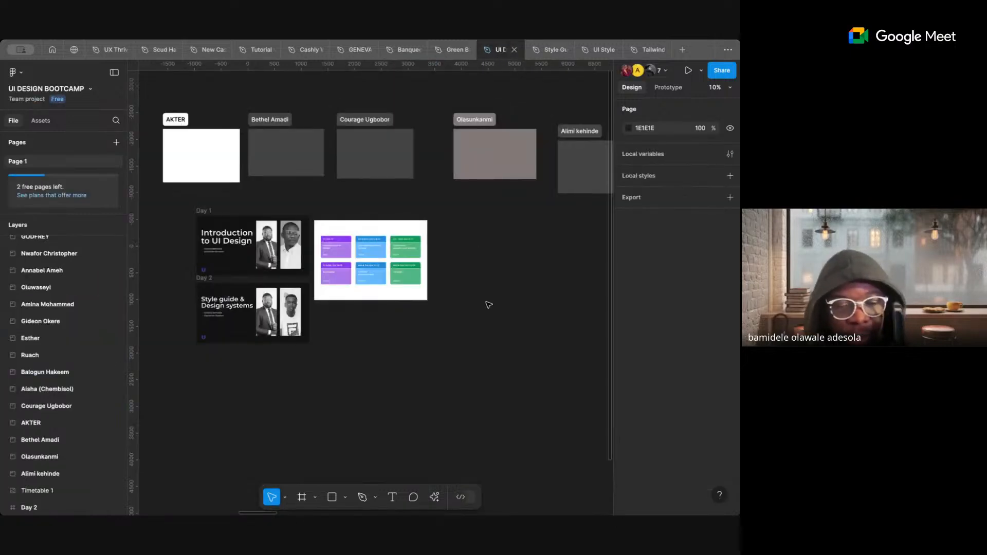
{"action": "key", "text": "ctrl+v"}
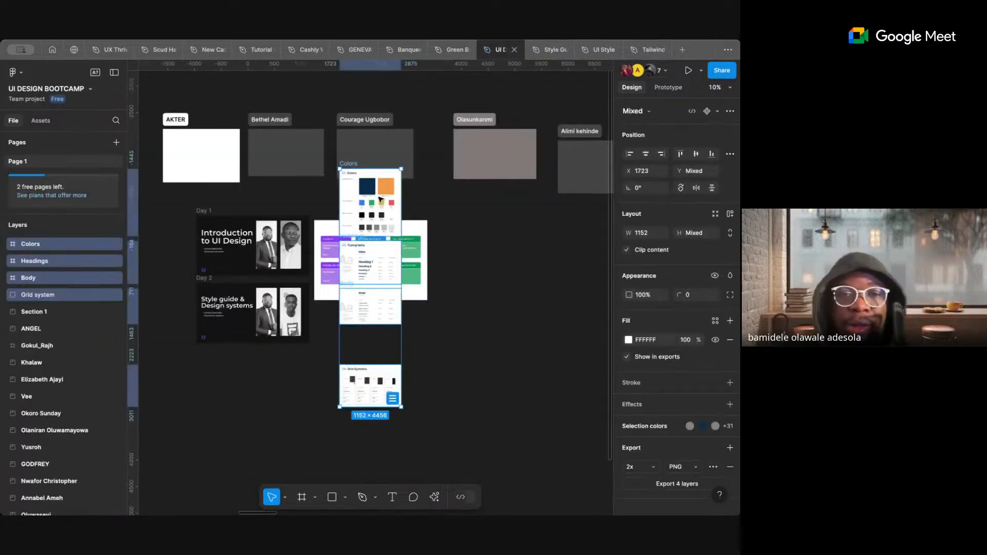
{"action": "left_click_drag", "start_coordinate": [374, 193], "coordinate": [474, 237]}
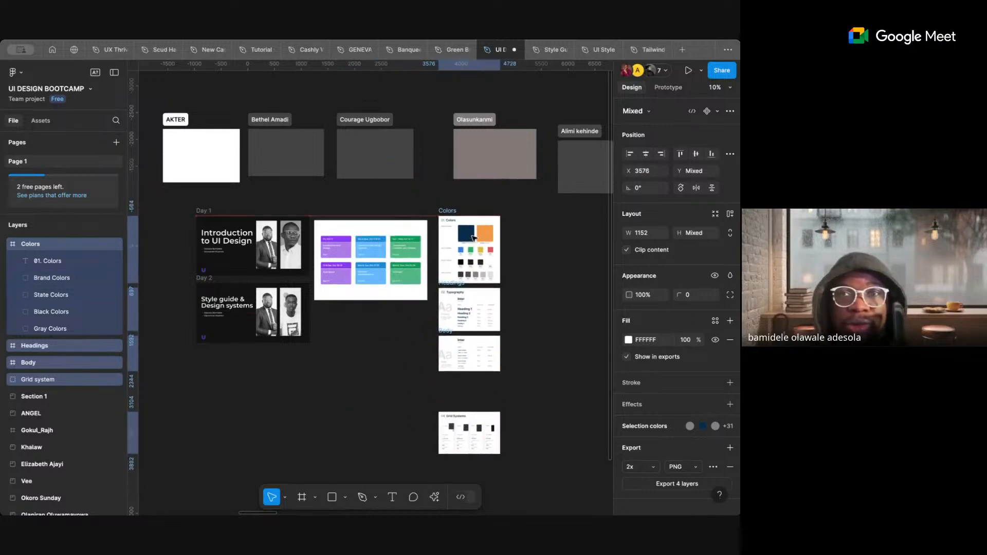
{"action": "scroll", "coordinate": [477, 237], "scroll_direction": "right", "scroll_amount": 3}
{"action": "scroll", "coordinate": [478, 237], "scroll_direction": "down", "scroll_amount": 2}
{"action": "left_click", "coordinate": [452, 223]}
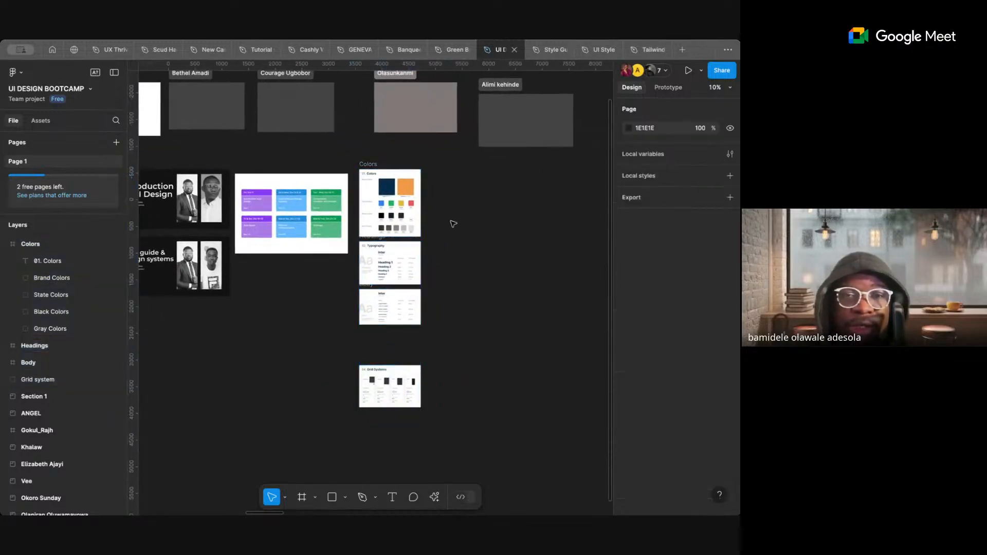
{"action": "left_click", "coordinate": [369, 167]}
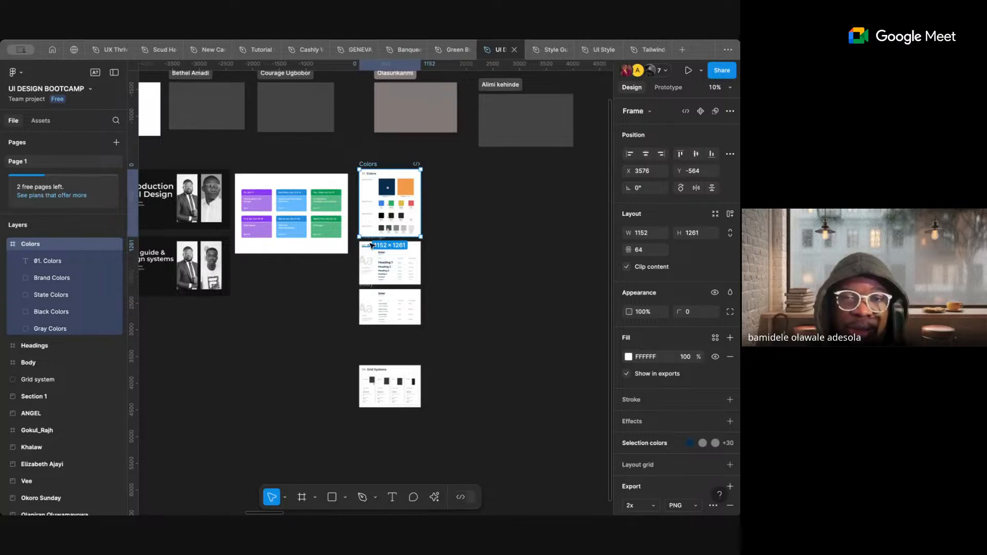
{"action": "left_click", "coordinate": [487, 232]}
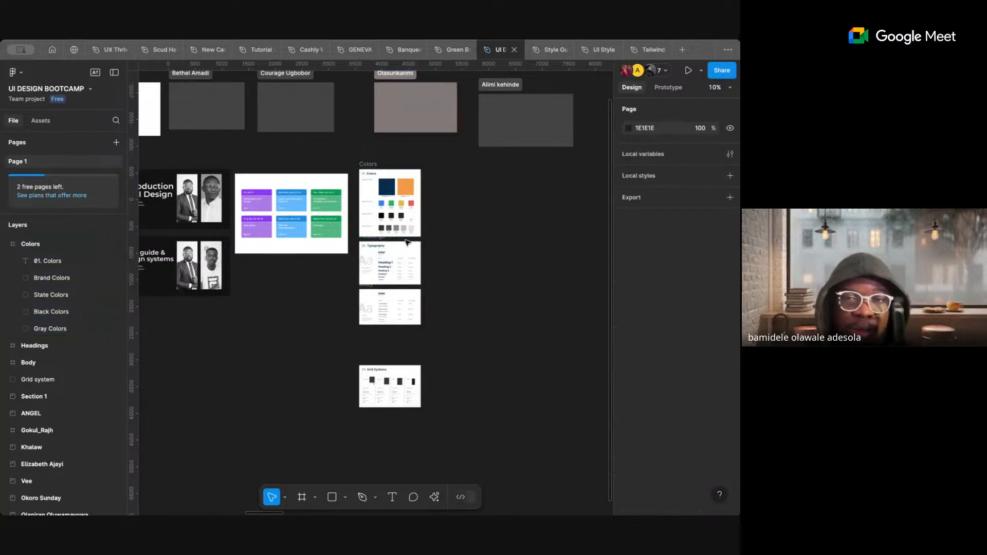
{"action": "left_click", "coordinate": [383, 242]}
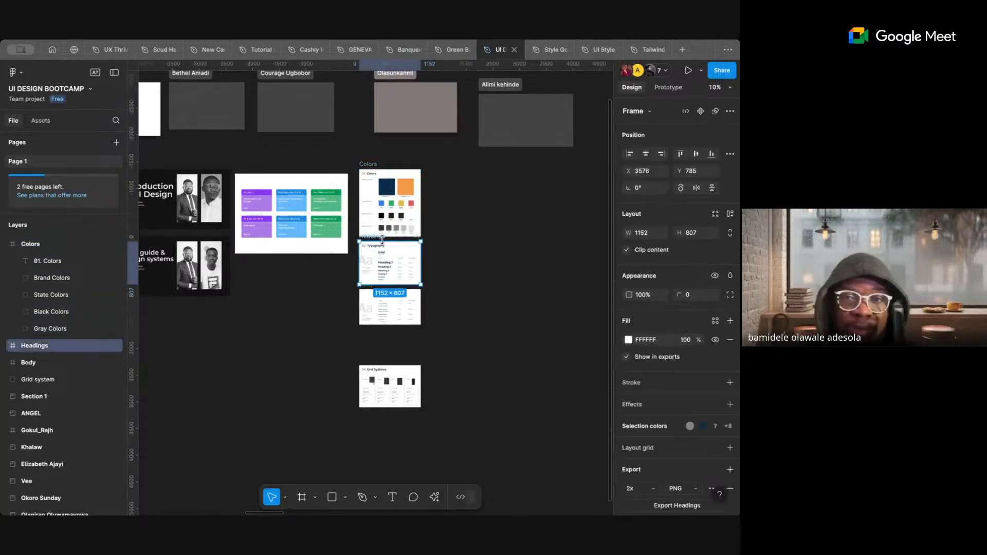
{"action": "left_click", "coordinate": [374, 166], "text": "shift"}
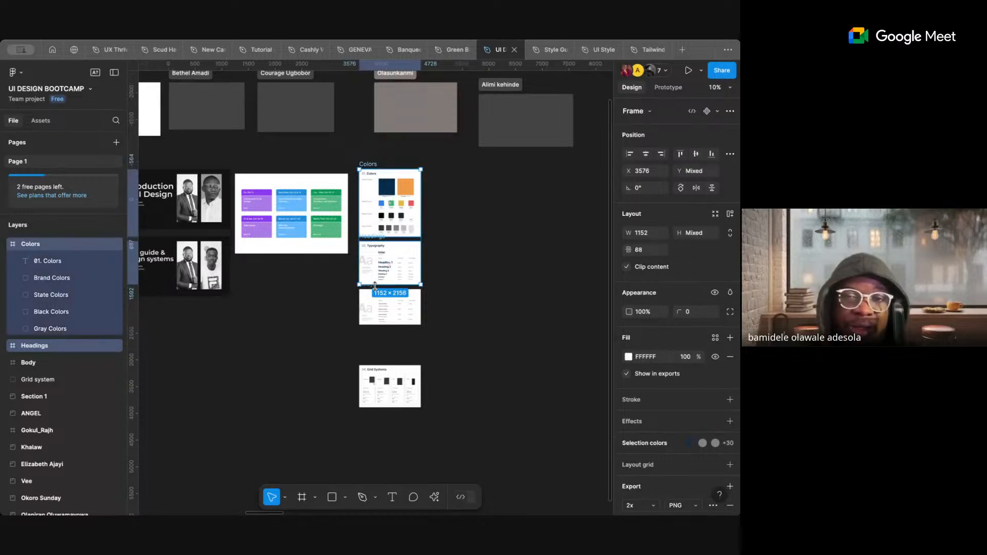
{"action": "left_click", "coordinate": [461, 309]}
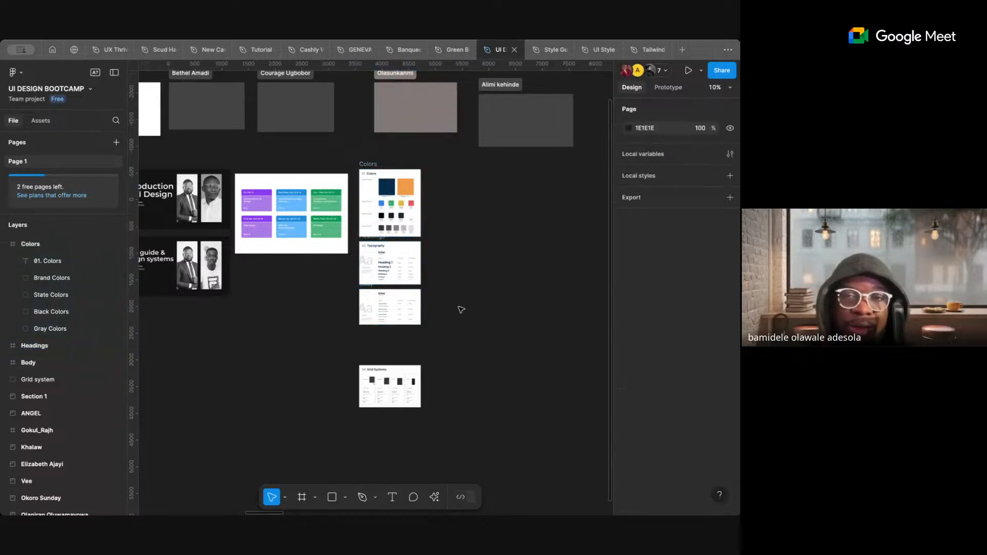
- Move the Day 1 and Day 2 slides, the timetable and the pasted style guide sections together into empty canvas space well below the participants' sections
{"action": "scroll", "coordinate": [461, 309], "scroll_direction": "down", "scroll_amount": 5}
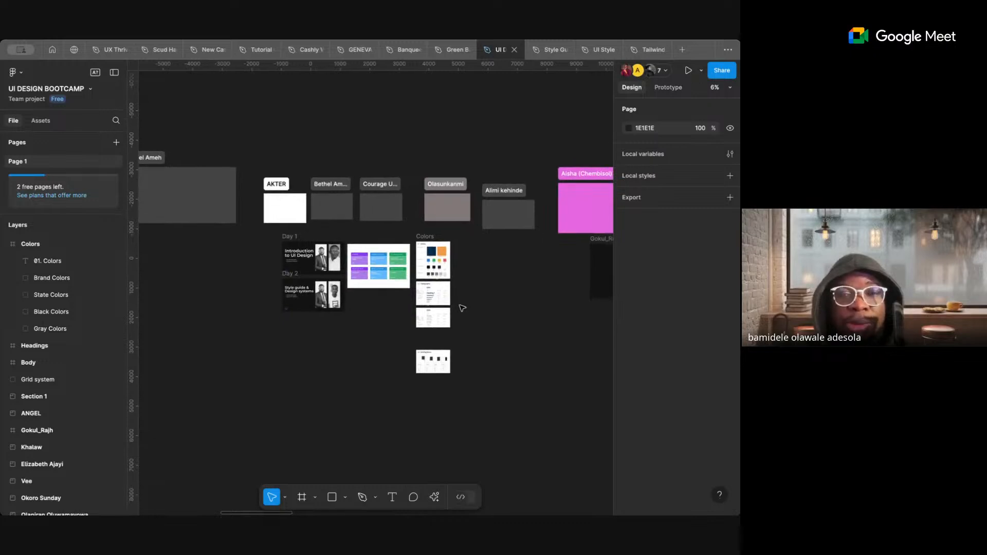
{"action": "scroll", "coordinate": [469, 304], "scroll_direction": "up", "scroll_amount": 1}
{"action": "scroll", "coordinate": [470, 304], "scroll_direction": "up", "scroll_amount": 2}
{"action": "scroll", "coordinate": [470, 305], "scroll_direction": "left", "scroll_amount": 1}
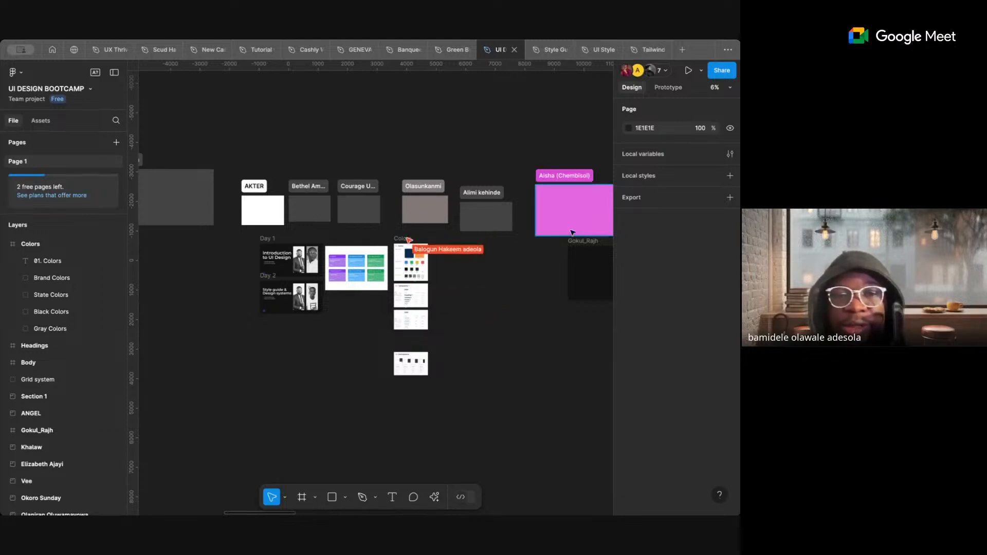
{"action": "scroll", "coordinate": [587, 275], "scroll_direction": "down", "scroll_amount": 5}
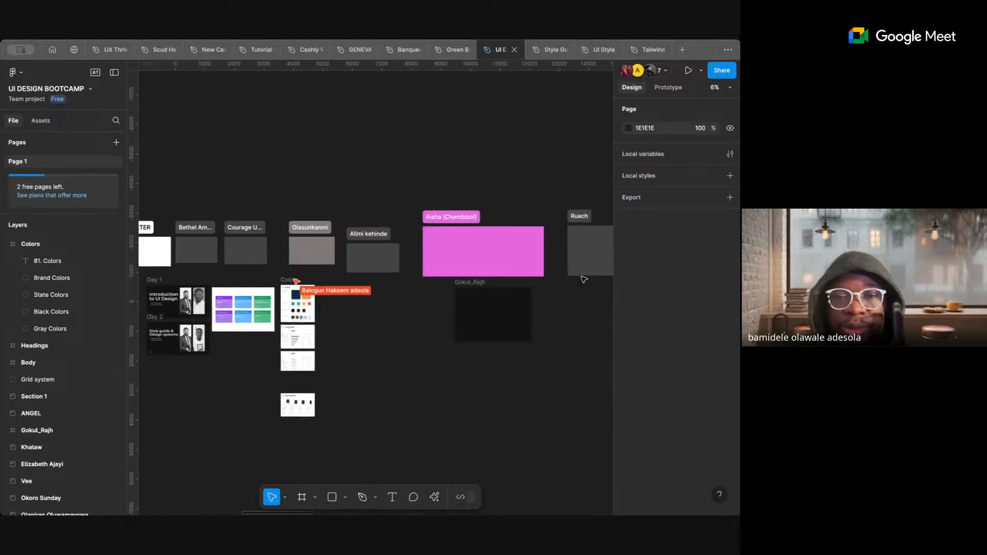
{"action": "scroll", "coordinate": [584, 280], "scroll_direction": "down", "scroll_amount": 3}
{"action": "scroll", "coordinate": [585, 280], "scroll_direction": "right", "scroll_amount": 10}
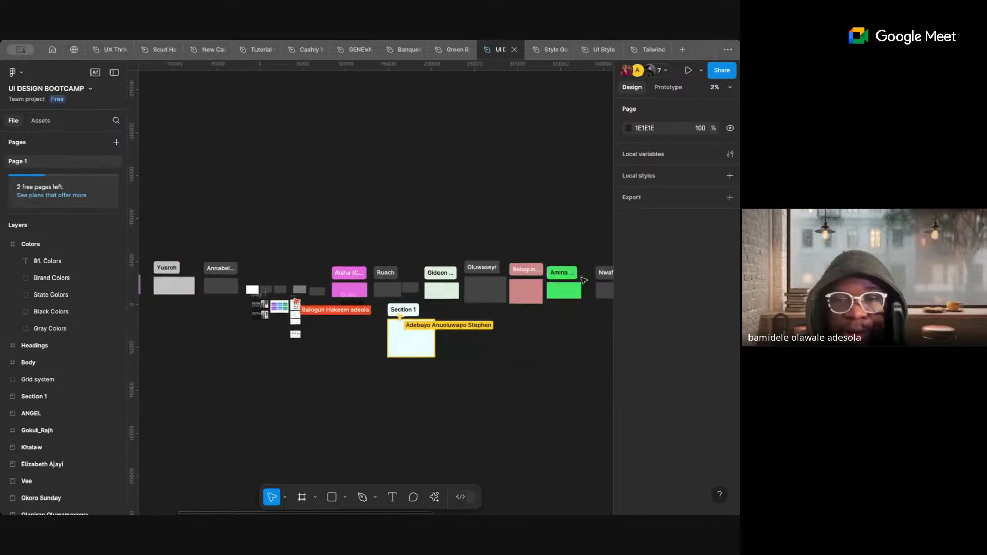
{"action": "scroll", "coordinate": [585, 281], "scroll_direction": "left", "scroll_amount": 6}
{"action": "scroll", "coordinate": [584, 280], "scroll_direction": "down", "scroll_amount": 2}
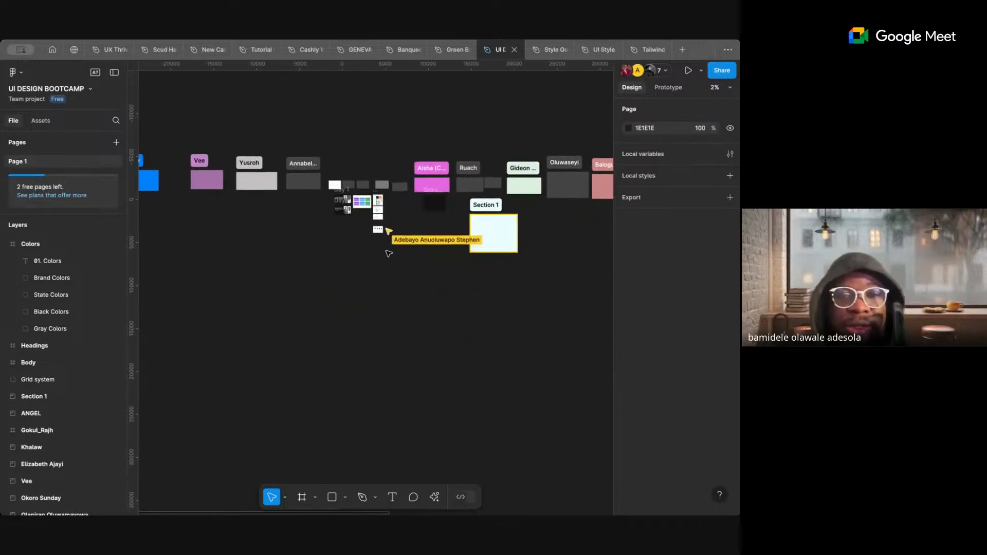
{"action": "left_click_drag", "start_coordinate": [407, 263], "coordinate": [356, 358]}
{"action": "scroll", "coordinate": [357, 359], "scroll_direction": "down", "scroll_amount": 2}
{"action": "scroll", "coordinate": [357, 359], "scroll_direction": "right", "scroll_amount": 2}
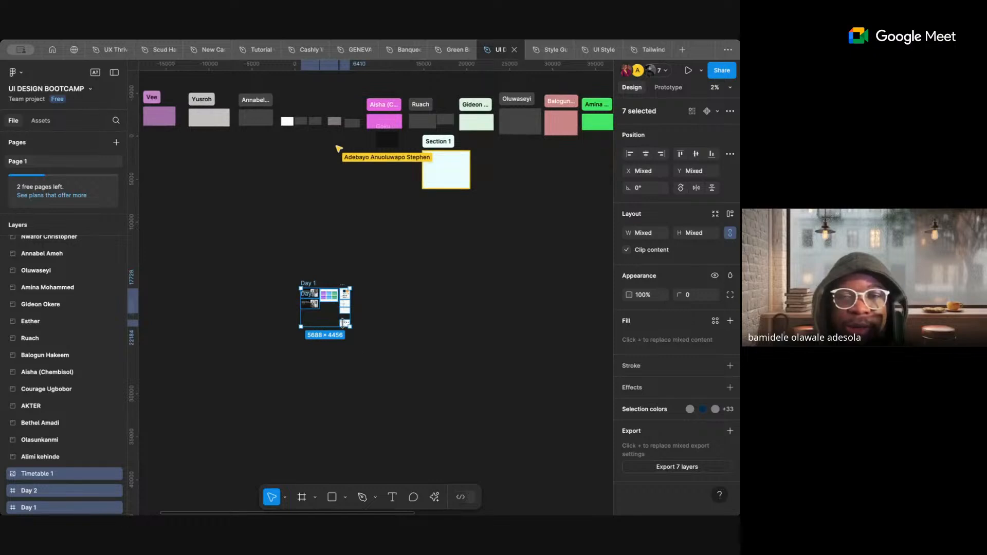
{"action": "scroll", "coordinate": [344, 323], "scroll_direction": "up", "scroll_amount": 4}
{"action": "left_click", "coordinate": [417, 227]}
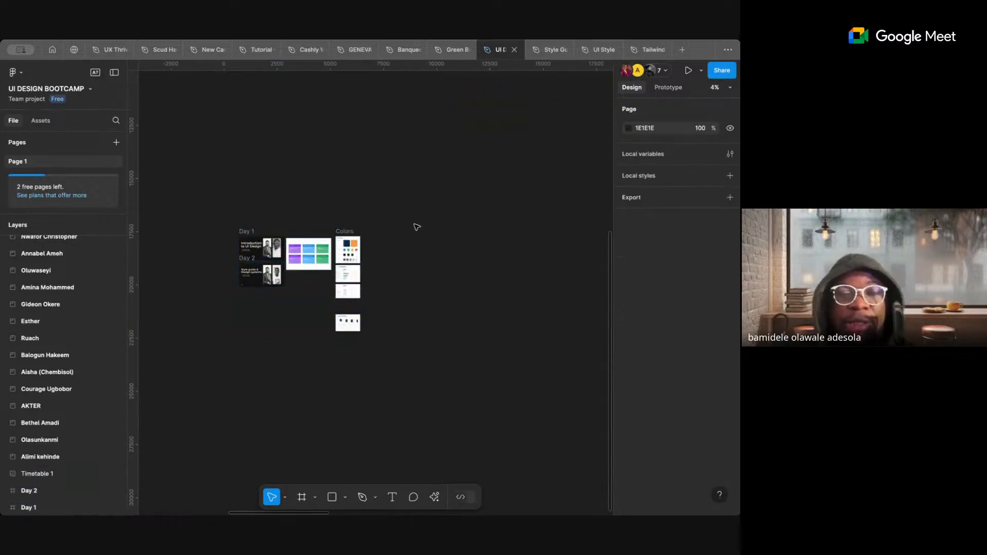
- Move the Grid system section up to sit just below the Body section, at about Y 20751
{"action": "scroll", "coordinate": [412, 223], "scroll_direction": "left", "scroll_amount": 2}
{"action": "scroll", "coordinate": [411, 224], "scroll_direction": "down", "scroll_amount": 1}
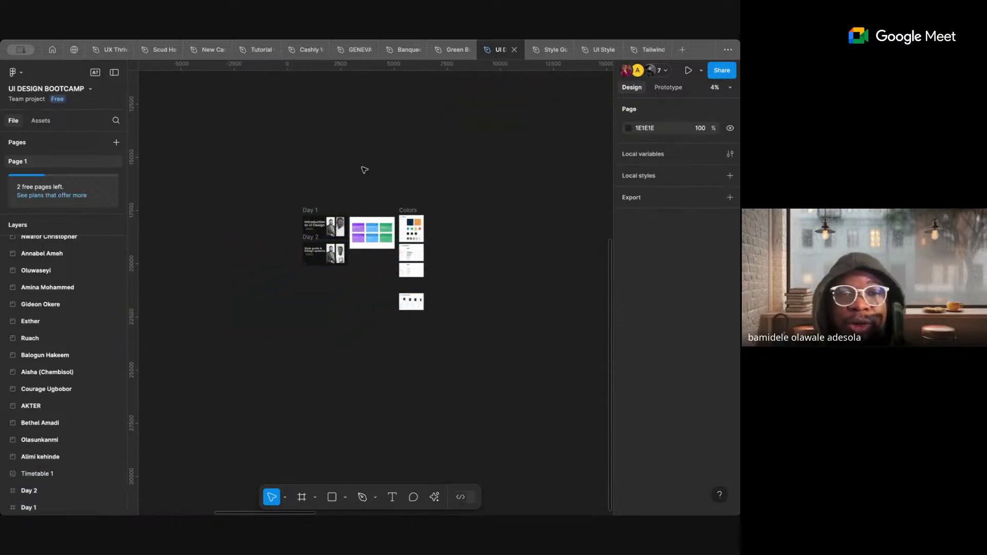
{"action": "scroll", "coordinate": [372, 208], "scroll_direction": "up", "scroll_amount": 5}
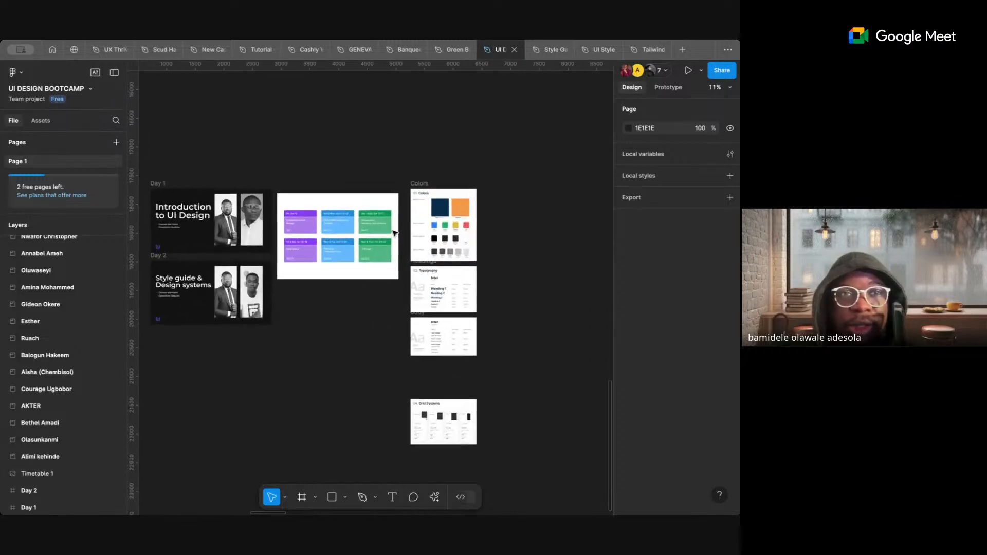
{"action": "scroll", "coordinate": [395, 234], "scroll_direction": "up", "scroll_amount": 3}
{"action": "scroll", "coordinate": [364, 311], "scroll_direction": "down", "scroll_amount": 2}
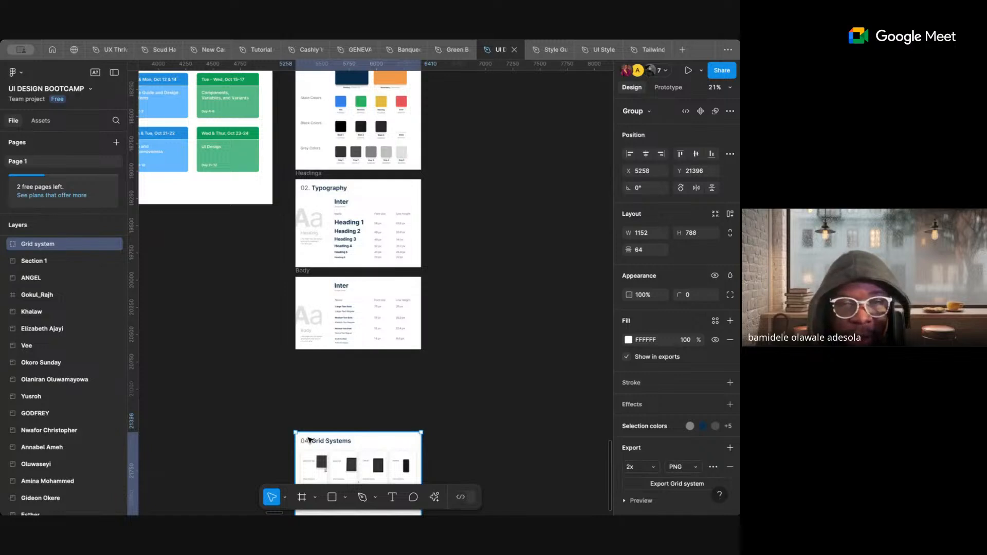
{"action": "left_click_drag", "start_coordinate": [309, 441], "coordinate": [307, 371]}
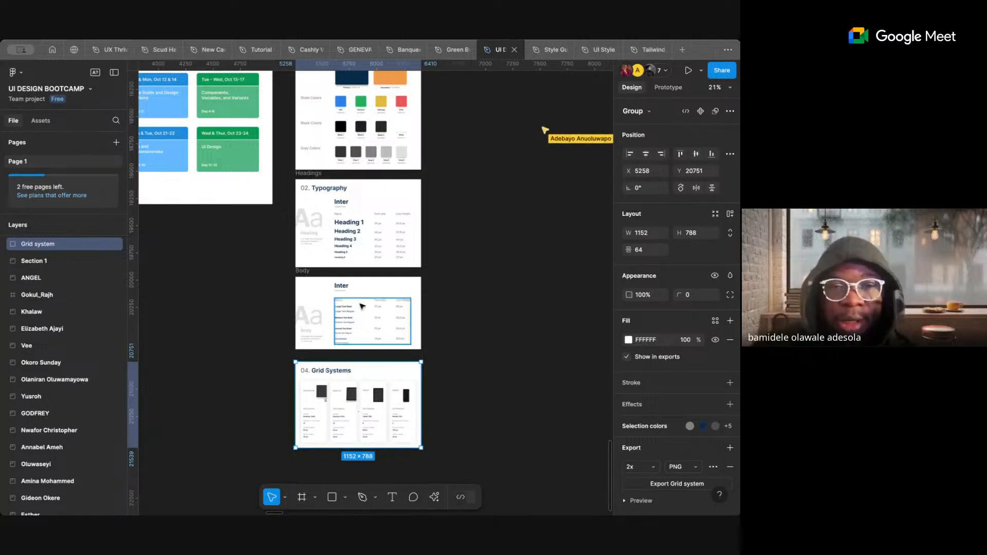
{"action": "left_click", "coordinate": [458, 240]}
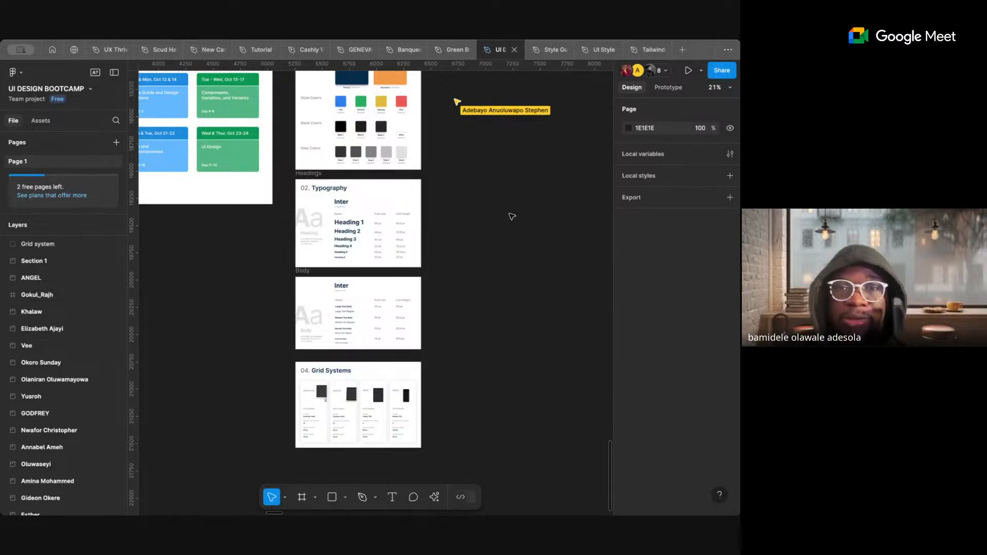
- Switch to the Style Guidelines (Community) file and look through its color styles and guideline sections
{"action": "left_click", "coordinate": [547, 51]}
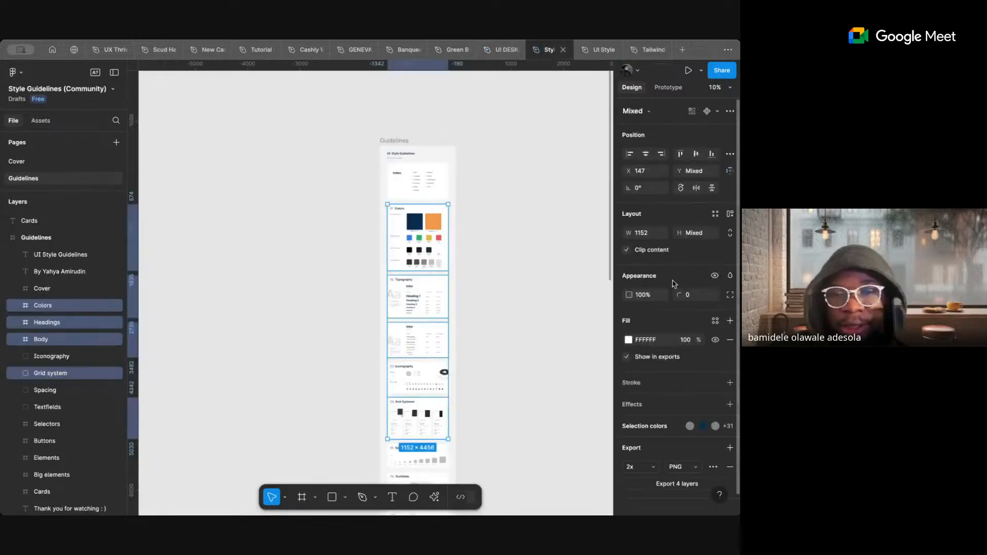
{"action": "left_click", "coordinate": [581, 245]}
{"action": "scroll", "coordinate": [652, 292], "scroll_direction": "down", "scroll_amount": 6}
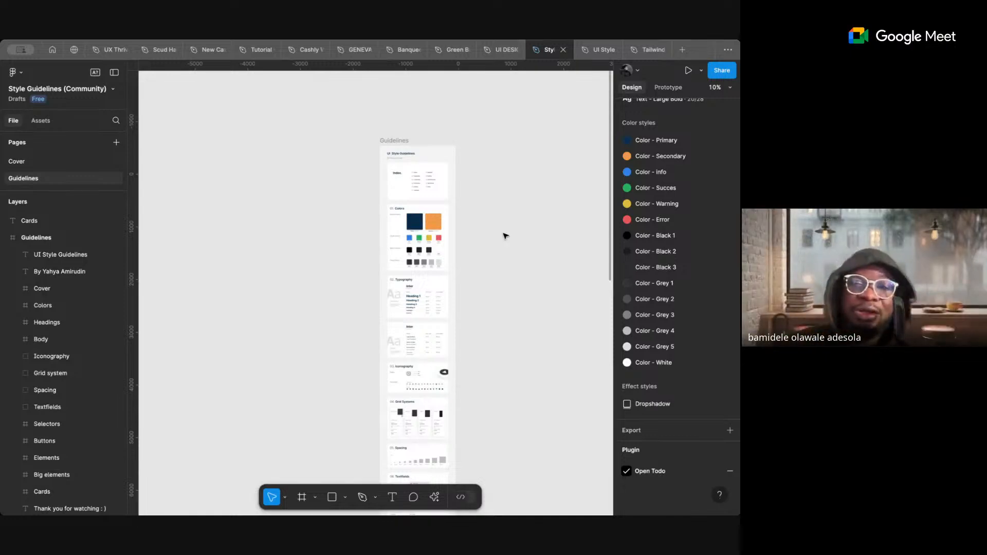
{"action": "scroll", "coordinate": [441, 293], "scroll_direction": "down", "scroll_amount": 4}
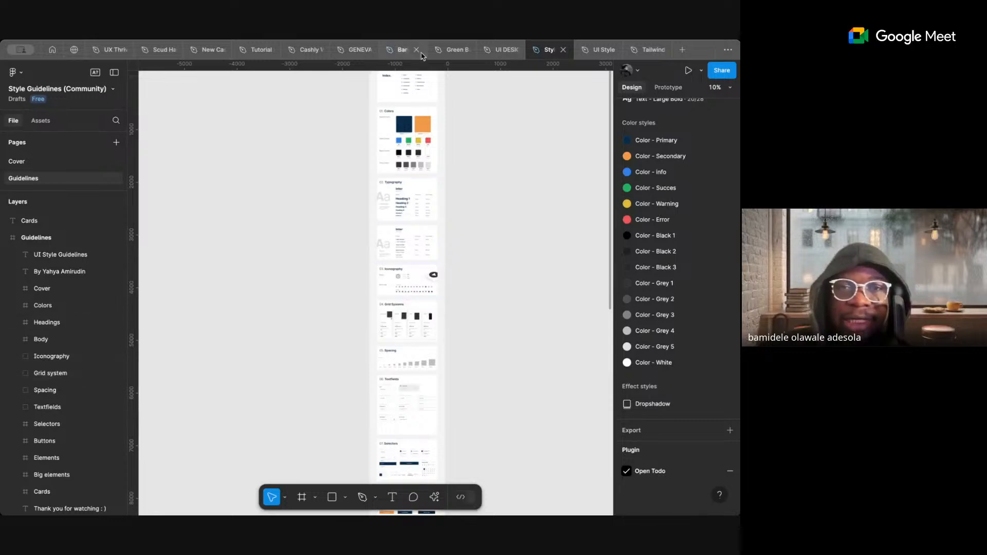
- Return to the UI DESIGN BOOTCAMP file and examine the pasted Colors, Typography and Grid Systems sections beside the timetable
{"action": "left_click", "coordinate": [497, 51]}
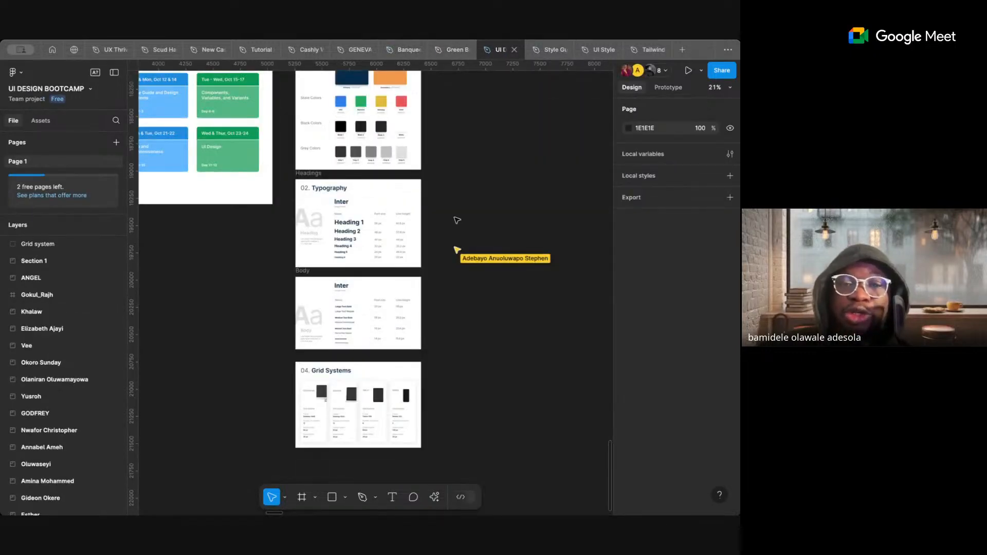
{"action": "scroll", "coordinate": [457, 221], "scroll_direction": "down", "scroll_amount": 2}
{"action": "scroll", "coordinate": [457, 220], "scroll_direction": "up", "scroll_amount": 1}
{"action": "scroll", "coordinate": [457, 220], "scroll_direction": "right", "scroll_amount": 1}
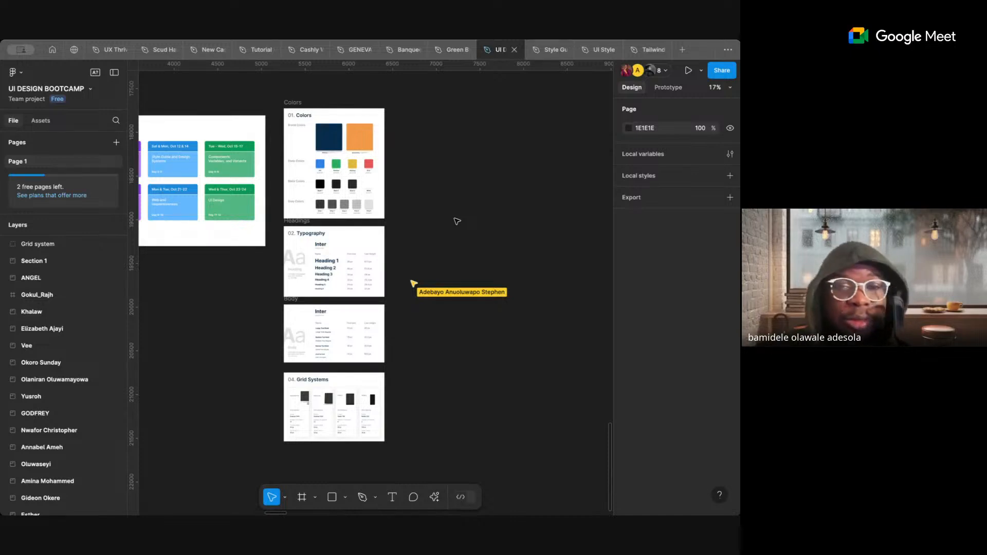
{"action": "scroll", "coordinate": [471, 185], "scroll_direction": "down", "scroll_amount": 2}
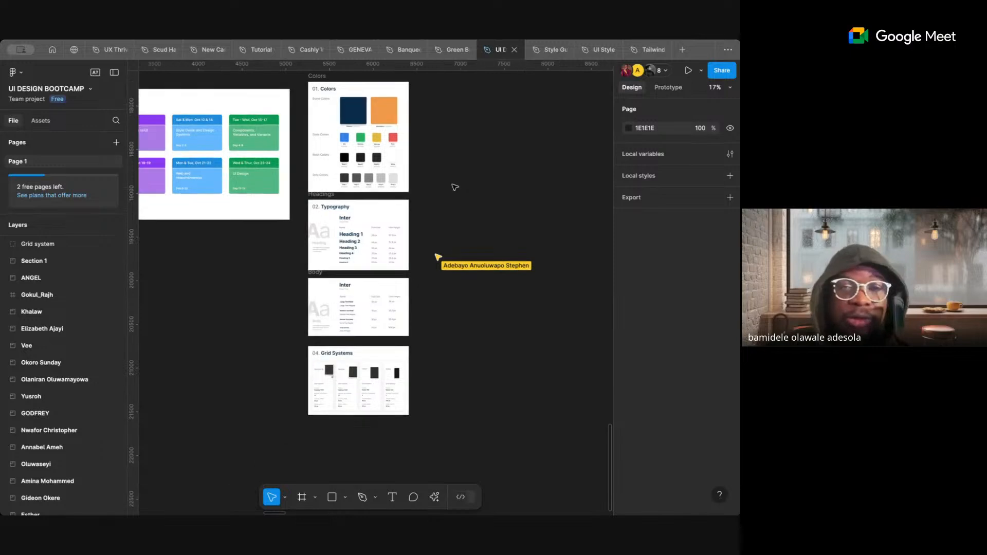
{"action": "scroll", "coordinate": [380, 210], "scroll_direction": "up", "scroll_amount": 3}
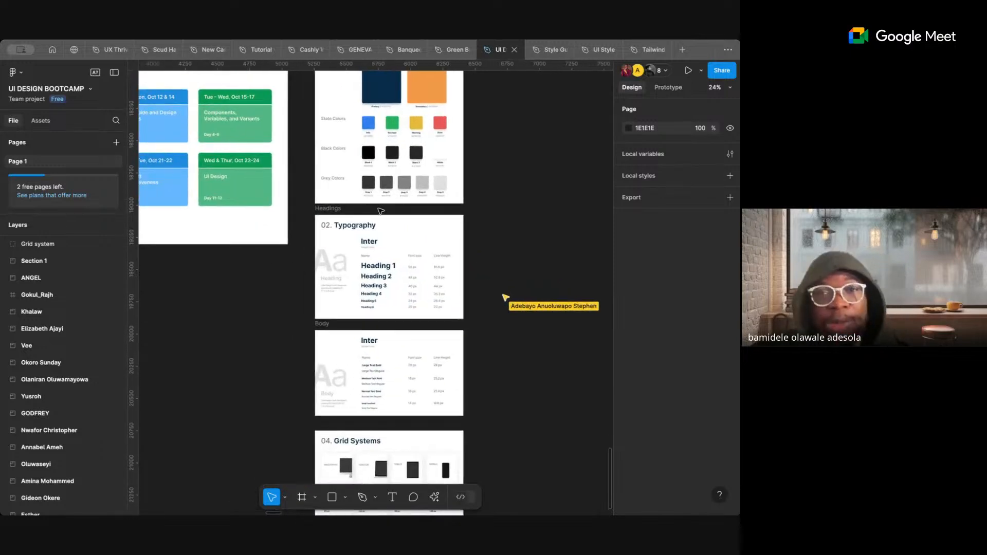
{"action": "scroll", "coordinate": [380, 211], "scroll_direction": "down", "scroll_amount": 2}
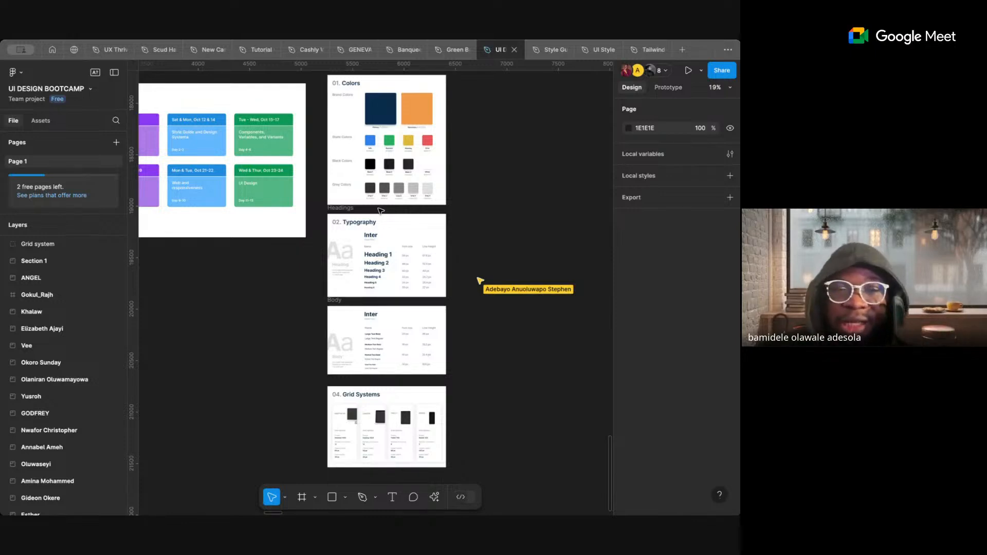
- Inspect the font, weight, size and line height of the Heading 1 text in the Typography section
{"action": "scroll", "coordinate": [381, 254], "scroll_direction": "up", "scroll_amount": 10}
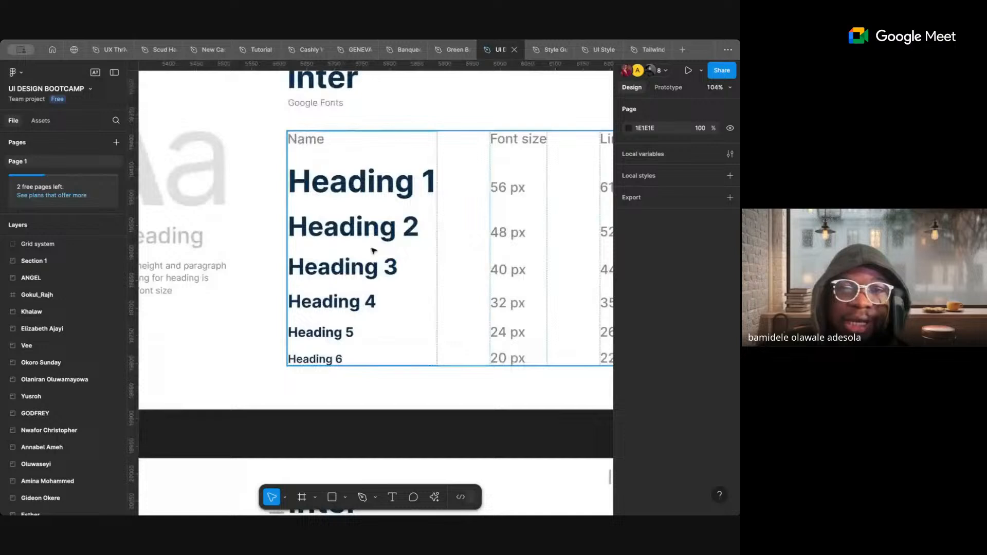
{"action": "left_click", "coordinate": [370, 190], "text": "ctrl"}
{"action": "double_click", "coordinate": [370, 190]}
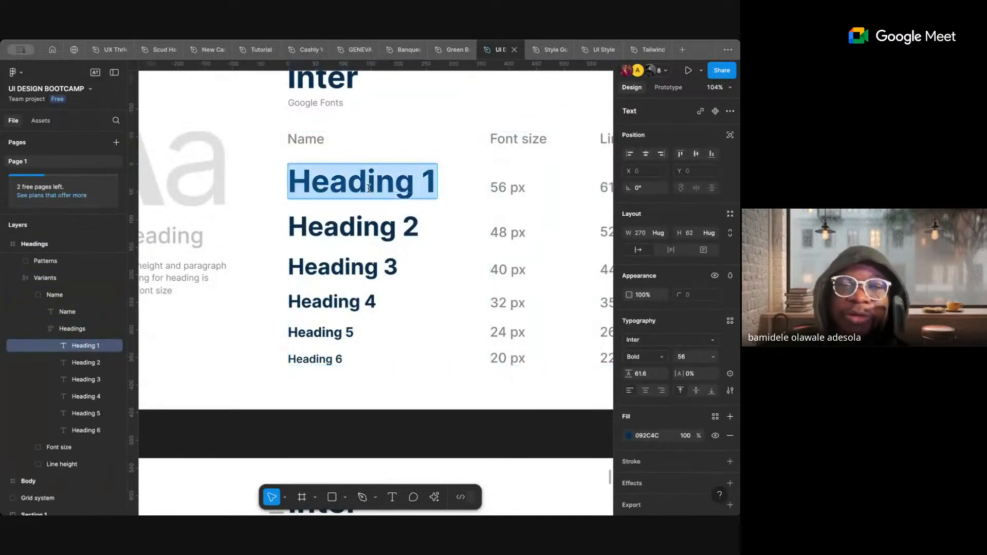
{"action": "scroll", "coordinate": [368, 187], "scroll_direction": "up", "scroll_amount": 2}
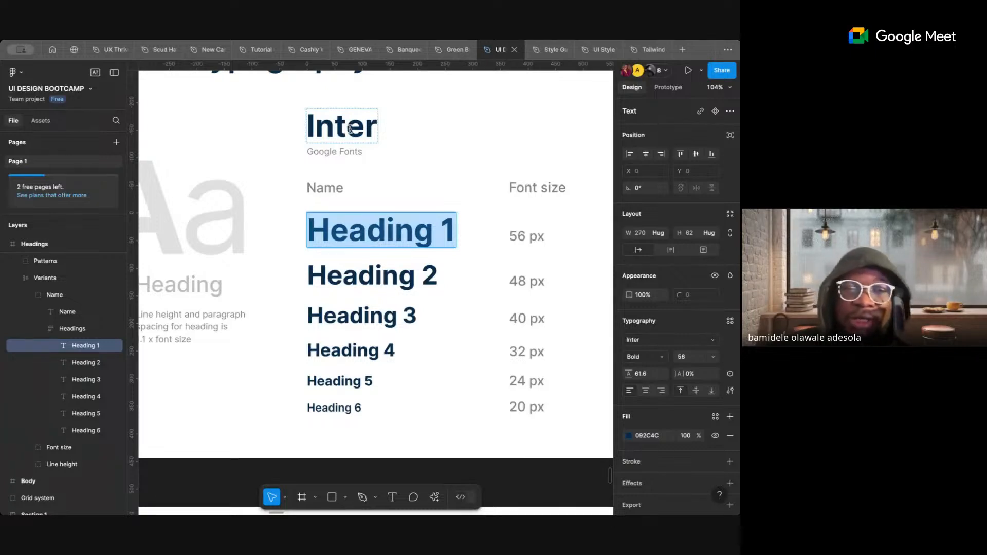
{"action": "scroll", "coordinate": [350, 130], "scroll_direction": "down", "scroll_amount": 6}
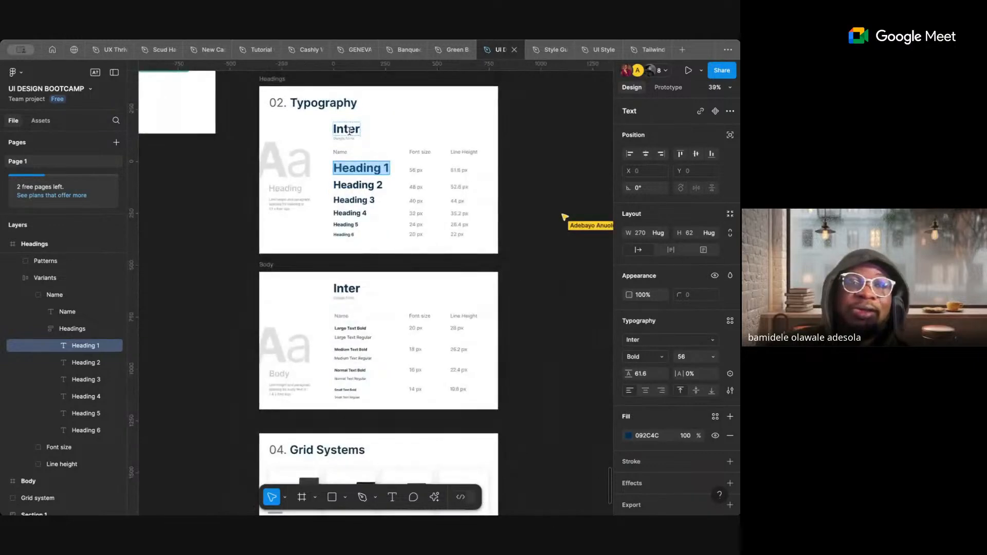
{"action": "scroll", "coordinate": [350, 131], "scroll_direction": "down", "scroll_amount": 4}
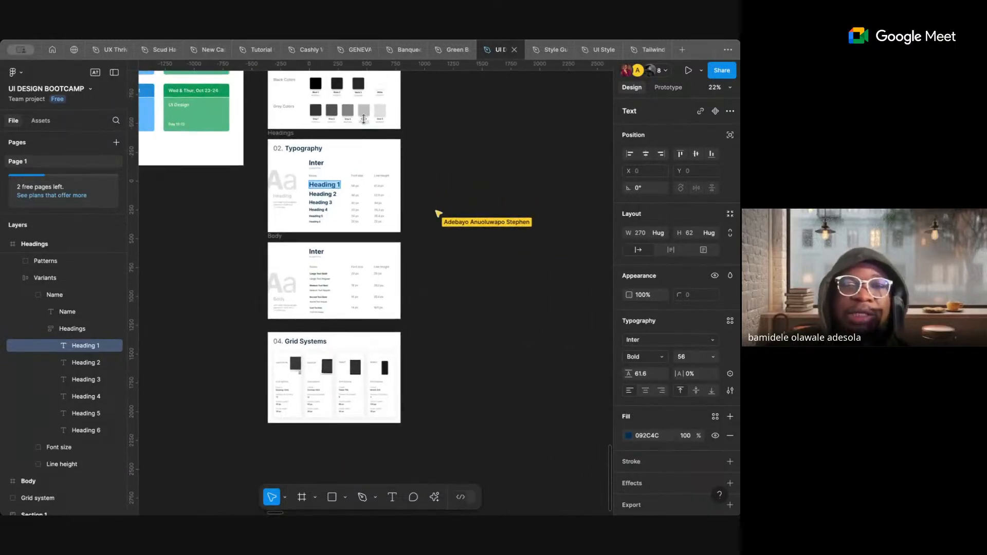
{"action": "left_click", "coordinate": [442, 131]}
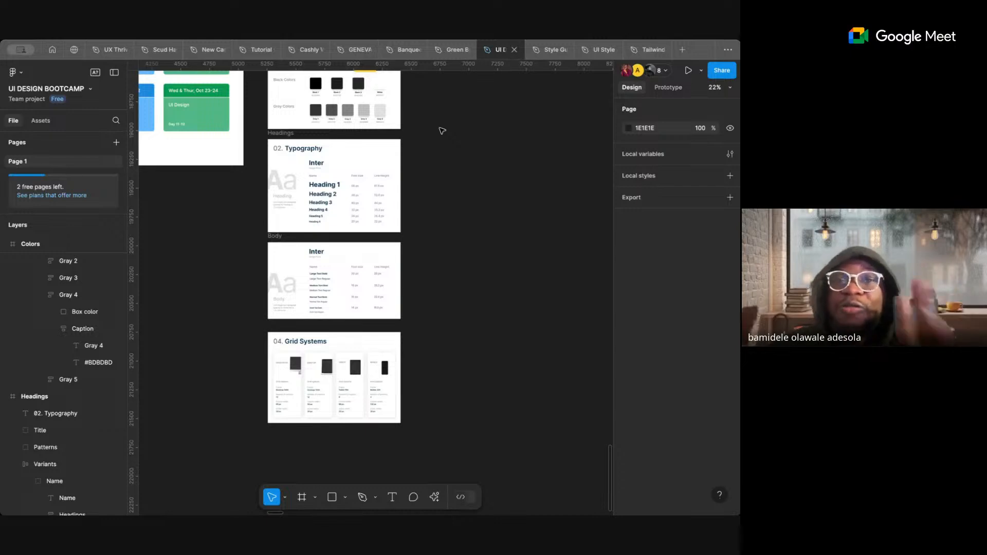
- Draw a frame about 1594 × 1097 to the right of the style guide sections and align its upper edge with the Typography section
{"action": "scroll", "coordinate": [442, 130], "scroll_direction": "down", "scroll_amount": 5}
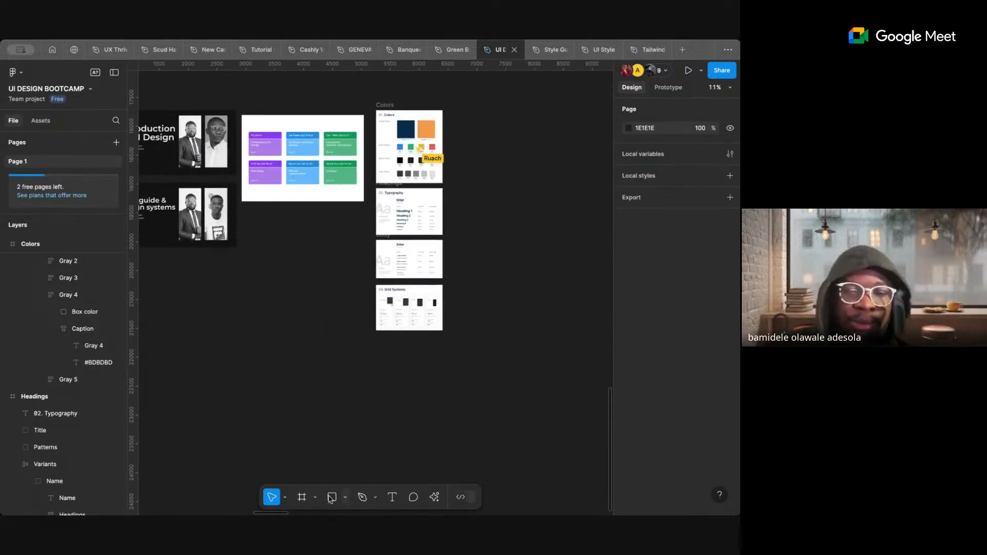
{"action": "left_click", "coordinate": [302, 497]}
{"action": "scroll", "coordinate": [458, 278], "scroll_direction": "right", "scroll_amount": 3}
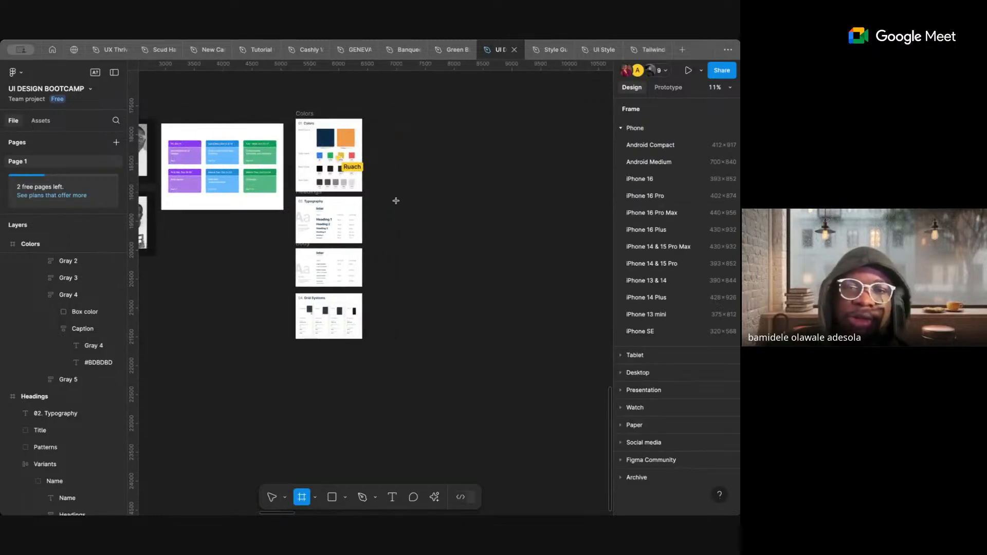
{"action": "left_click_drag", "start_coordinate": [382, 204], "coordinate": [474, 267]}
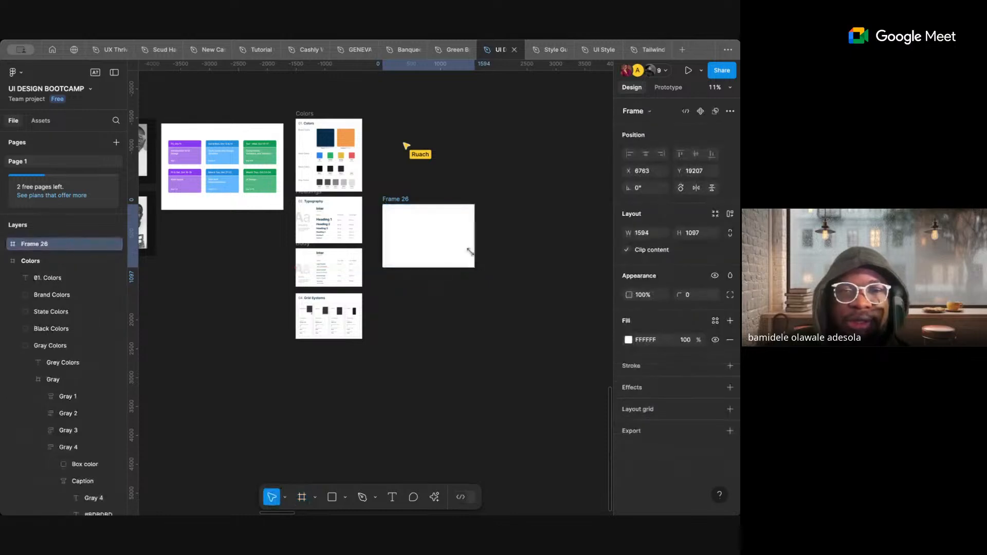
{"action": "left_click_drag", "start_coordinate": [408, 202], "coordinate": [404, 192]}
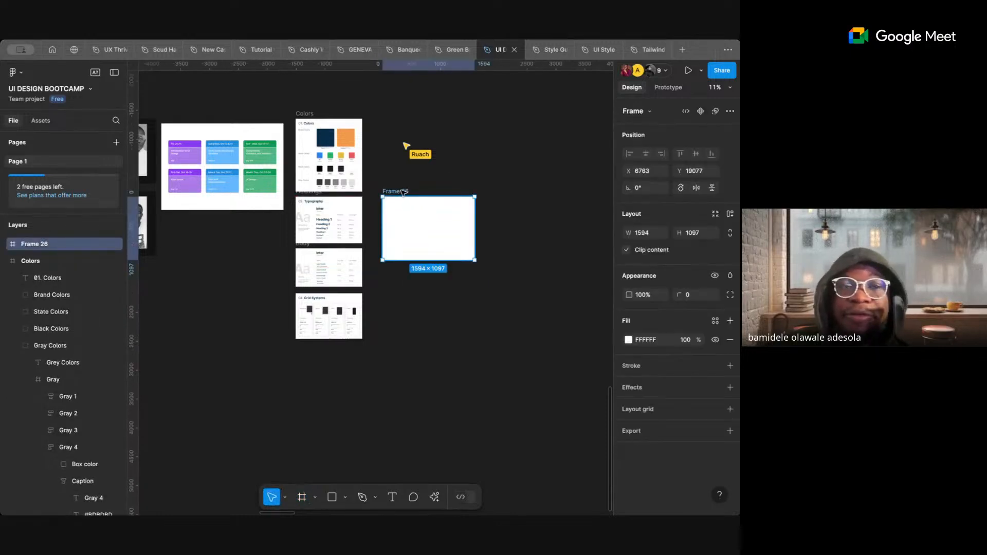
- Rename the new frame as typography
{"action": "double_click", "coordinate": [403, 191]}
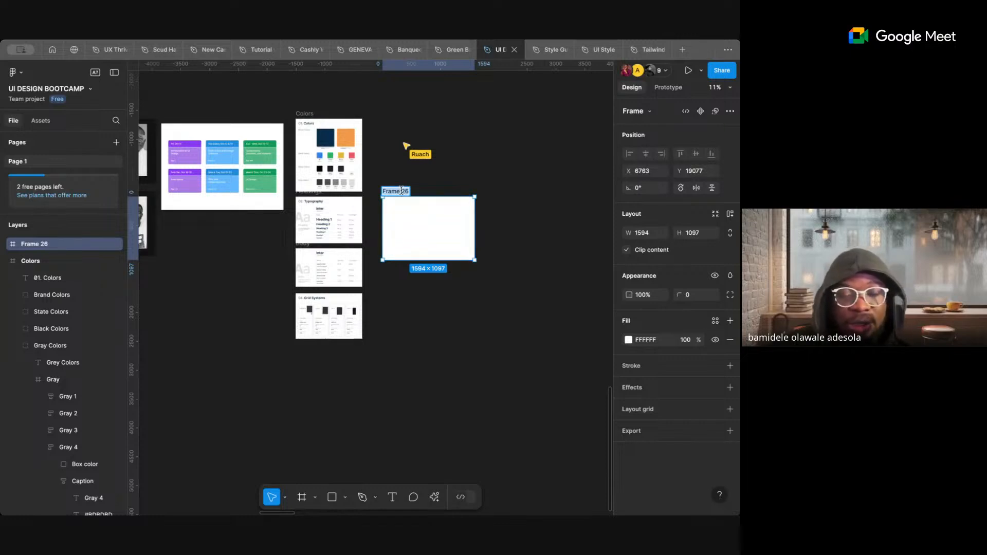
{"action": "type", "text": "typog"}
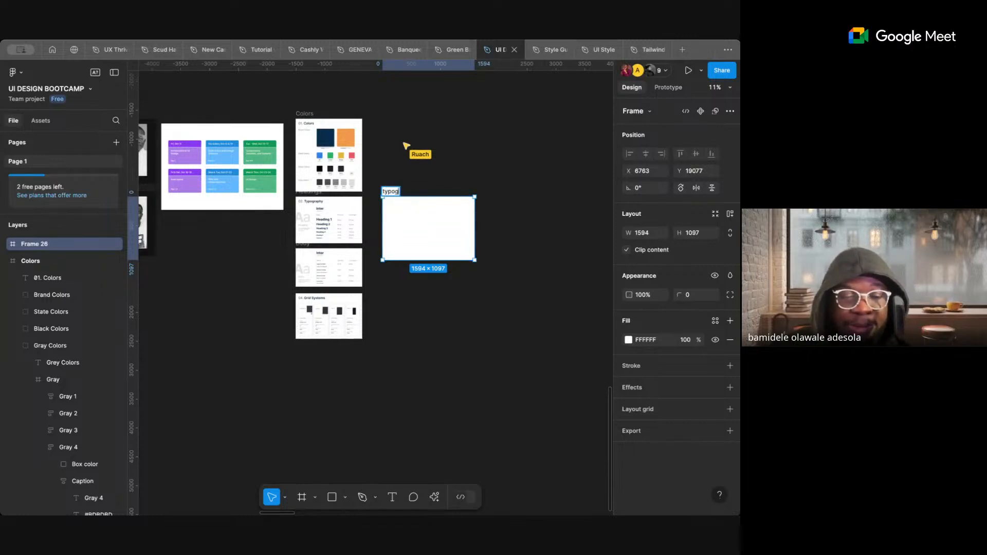
{"action": "type", "text": "ra"}
{"action": "key", "text": "BackSpace"}
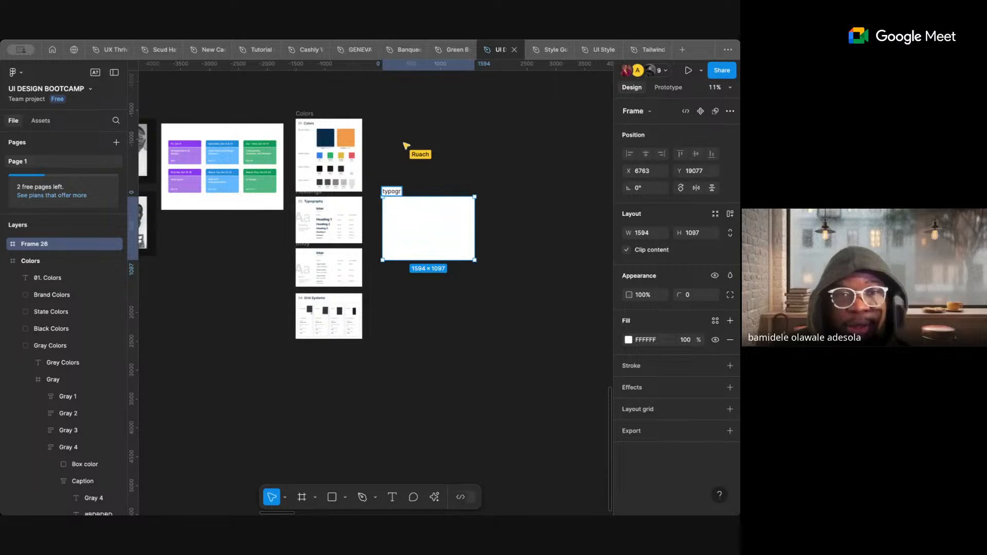
{"action": "type", "text": "a"}
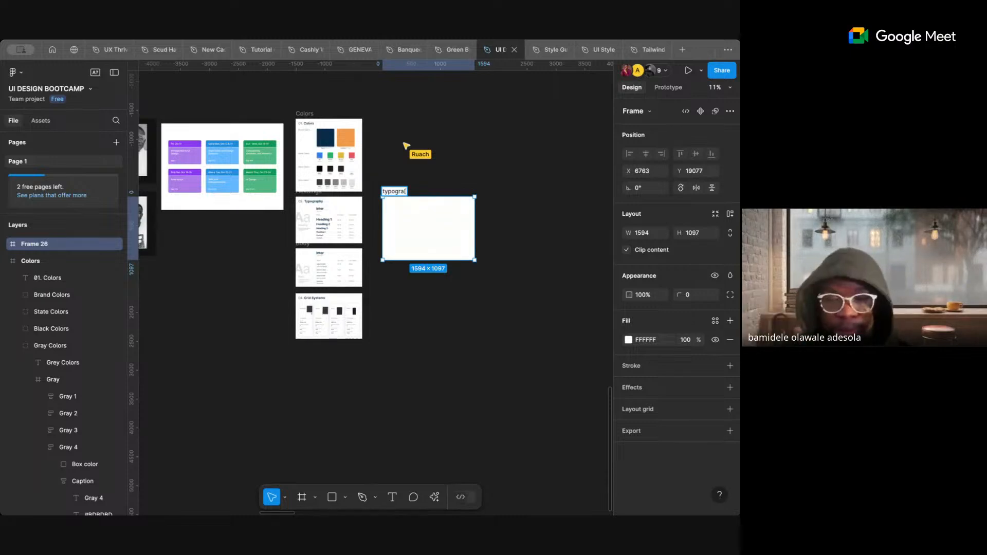
{"action": "type", "text": "aph"}
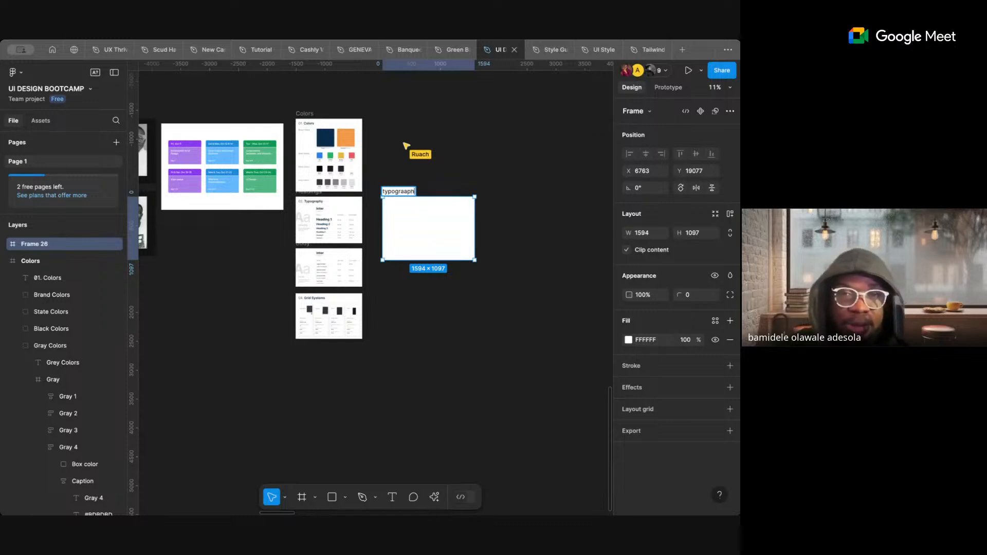
{"action": "key", "text": "BackSpace"}
{"action": "key", "text": "BackSpace"}
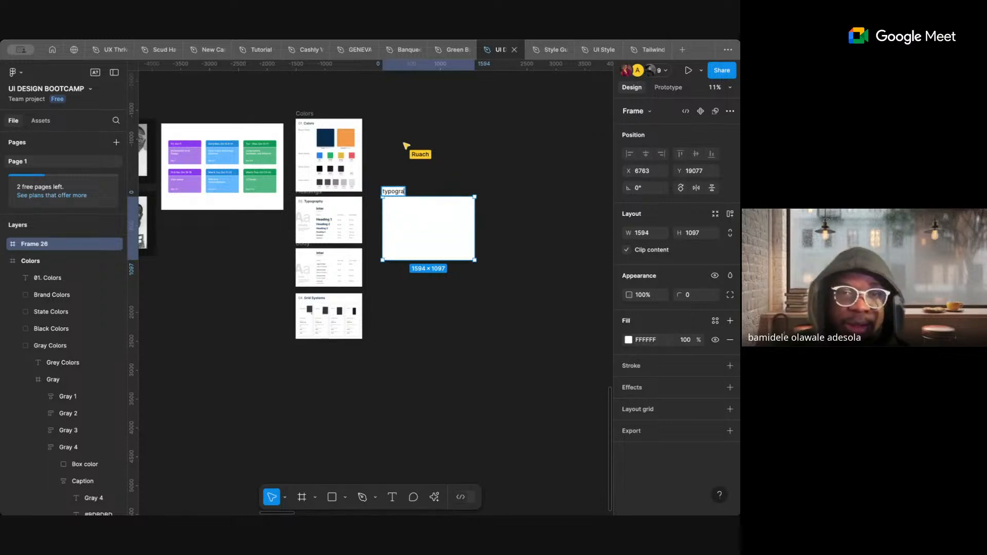
{"action": "type", "text": "phy"}
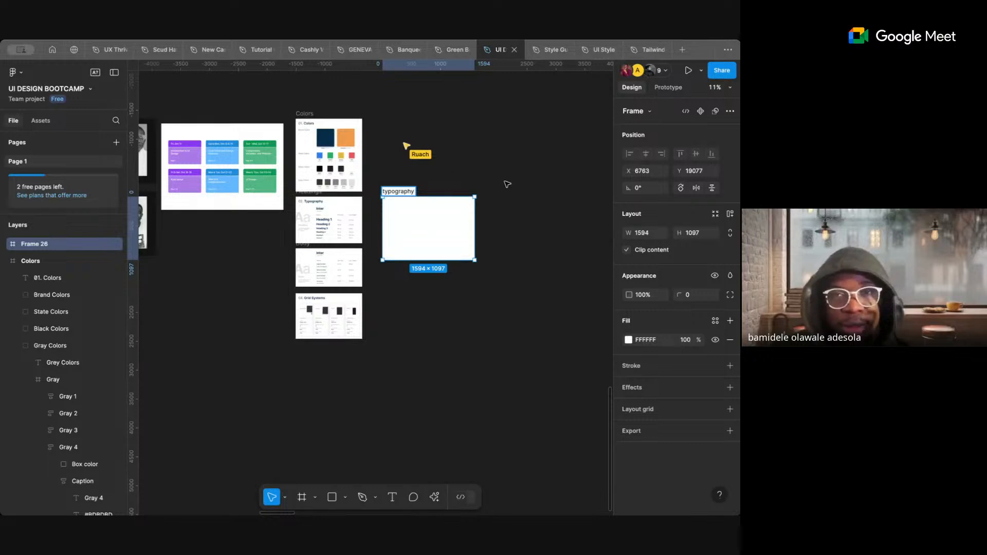
{"action": "left_click", "coordinate": [507, 184]}
- Add the text "Montserract" in the upper-left part of the typography frame, at about X 318, Y 216
{"action": "scroll", "coordinate": [433, 206], "scroll_direction": "up", "scroll_amount": 5}
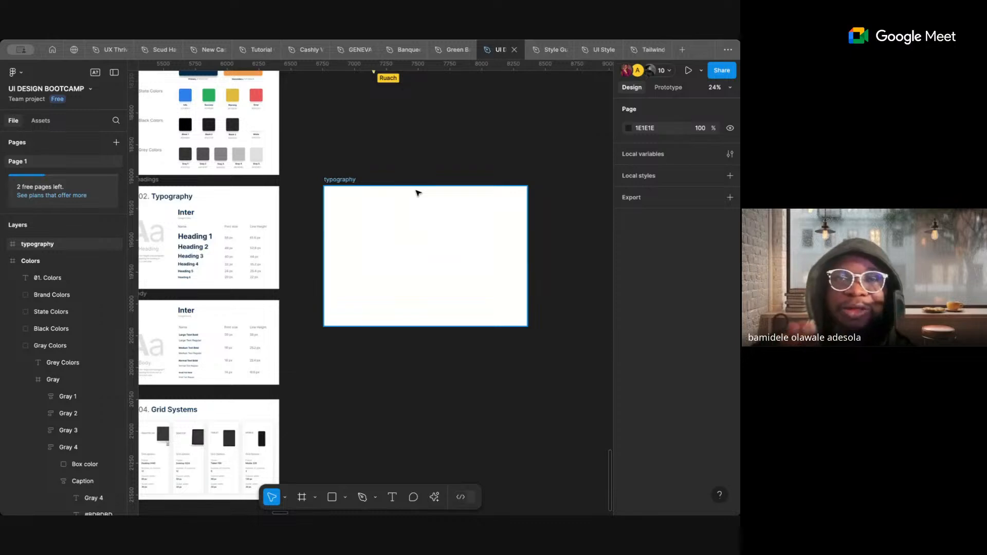
{"action": "left_click", "coordinate": [222, 254]}
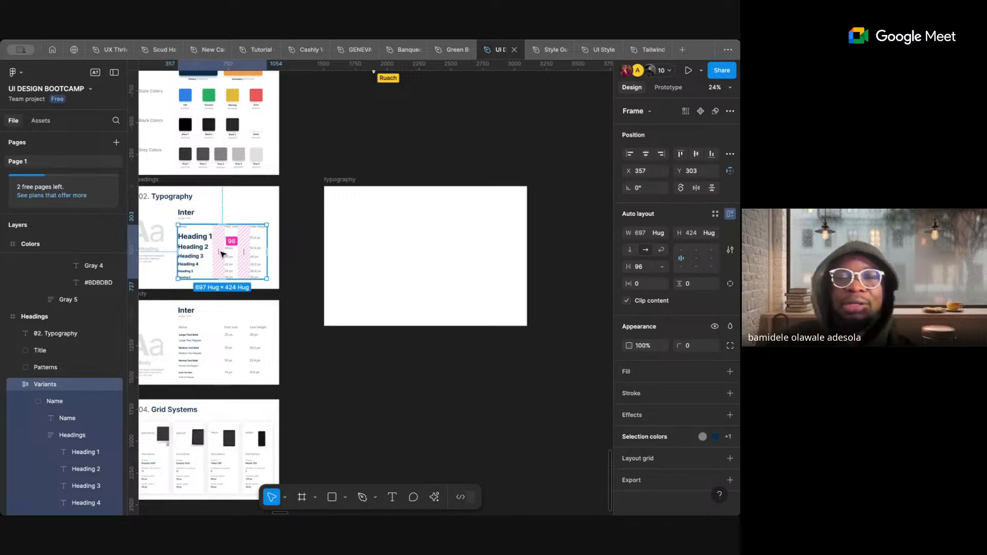
{"action": "left_click", "coordinate": [380, 154]}
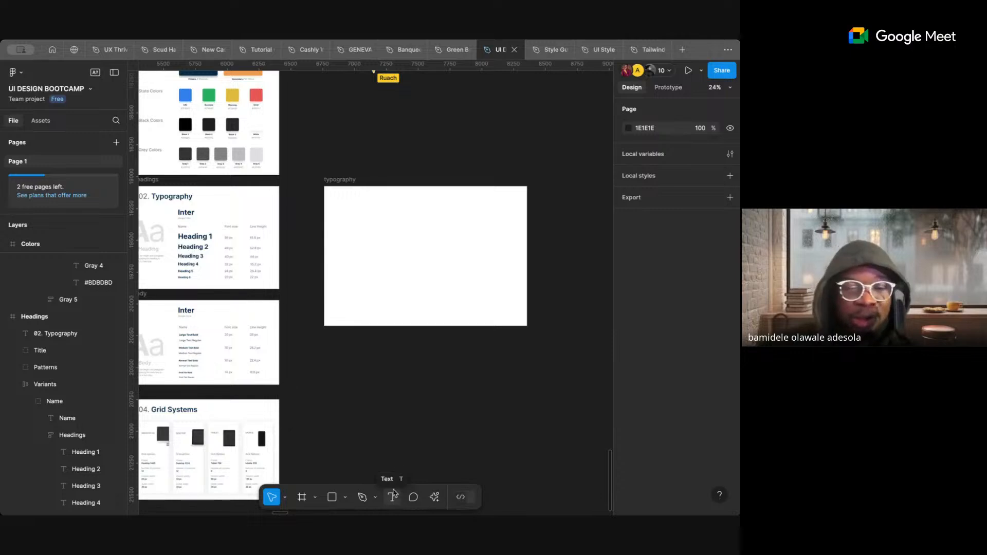
{"action": "key", "text": "t"}
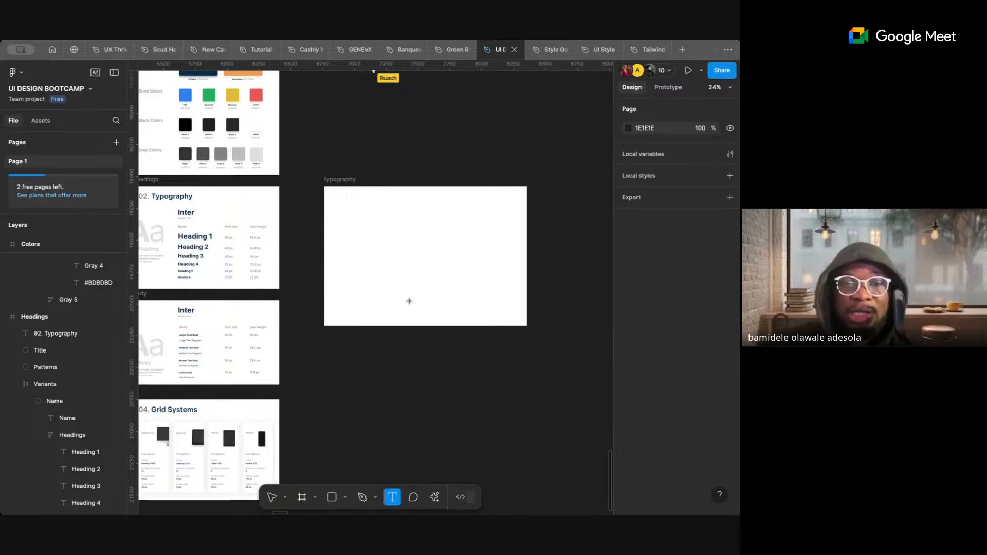
{"action": "left_click", "coordinate": [364, 213]}
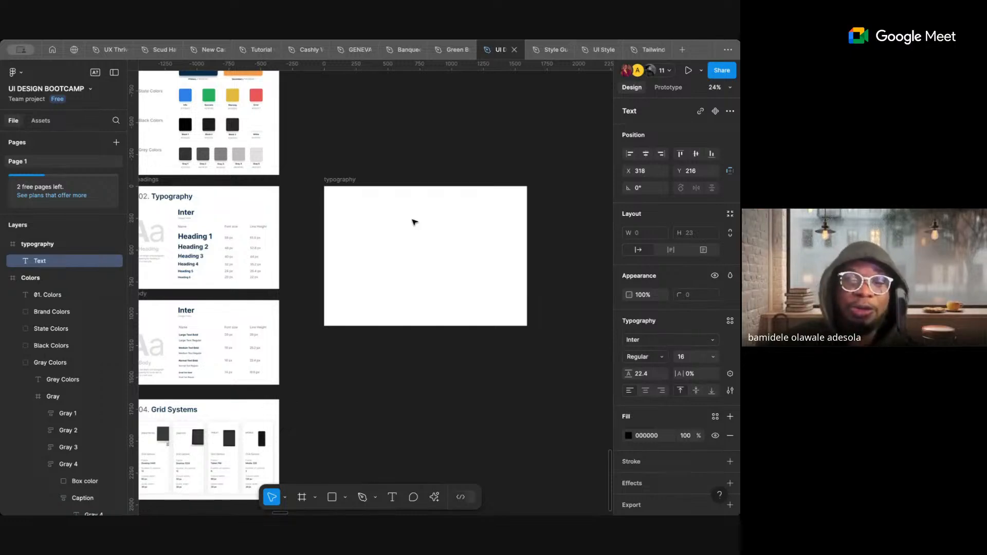
{"action": "scroll", "coordinate": [415, 222], "scroll_direction": "left", "scroll_amount": 3}
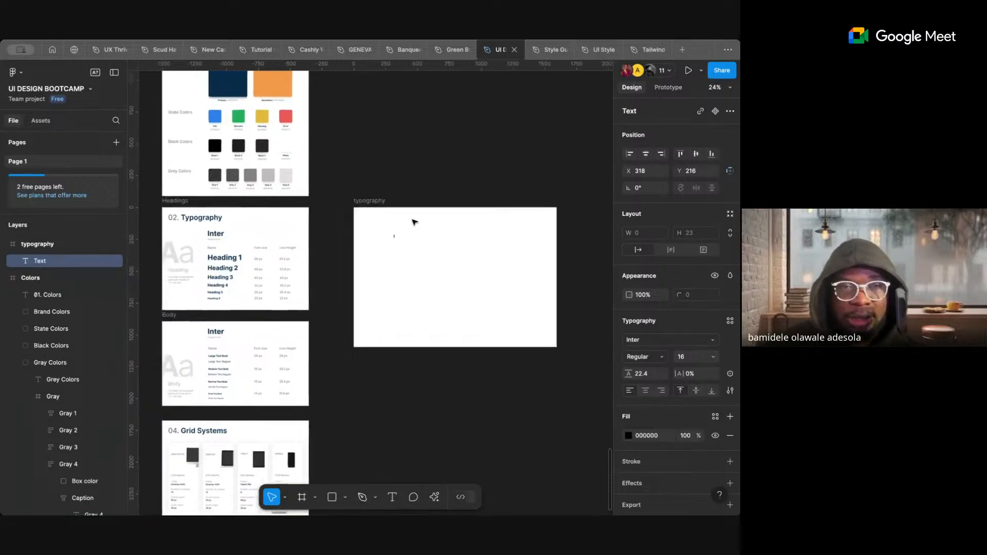
{"action": "type", "text": "M"}
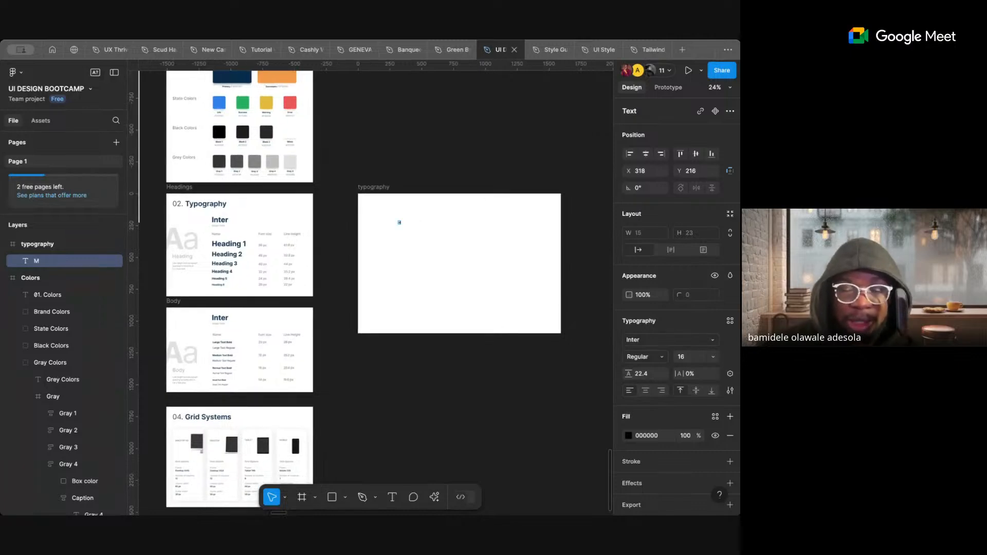
{"action": "type", "text": "ontserract"}
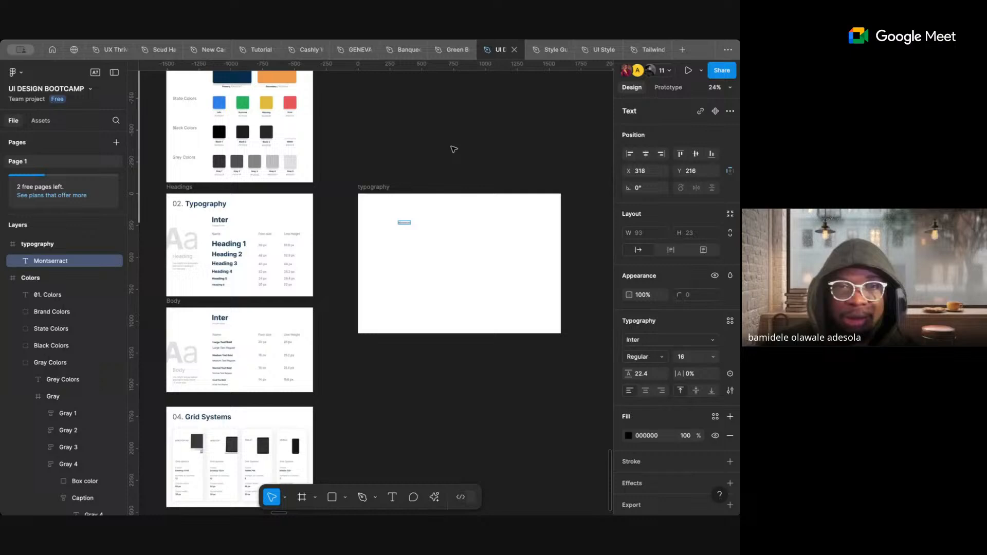
{"action": "key", "text": "Escape"}
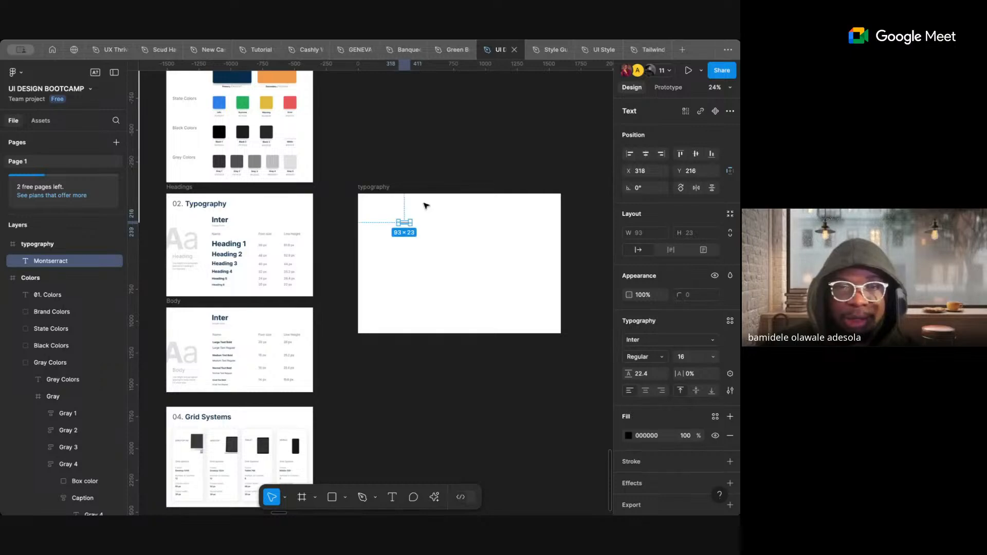
- Change the font family of the Montserract text to Montserrat
{"action": "scroll", "coordinate": [420, 210], "scroll_direction": "right", "scroll_amount": 2}
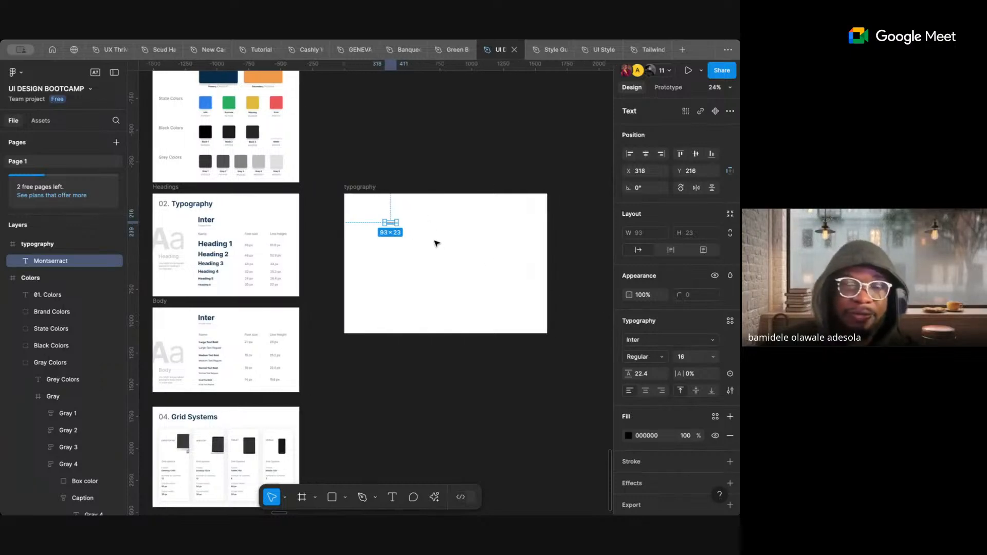
{"action": "scroll", "coordinate": [408, 234], "scroll_direction": "up", "scroll_amount": 5}
{"action": "scroll", "coordinate": [408, 234], "scroll_direction": "down", "scroll_amount": 1}
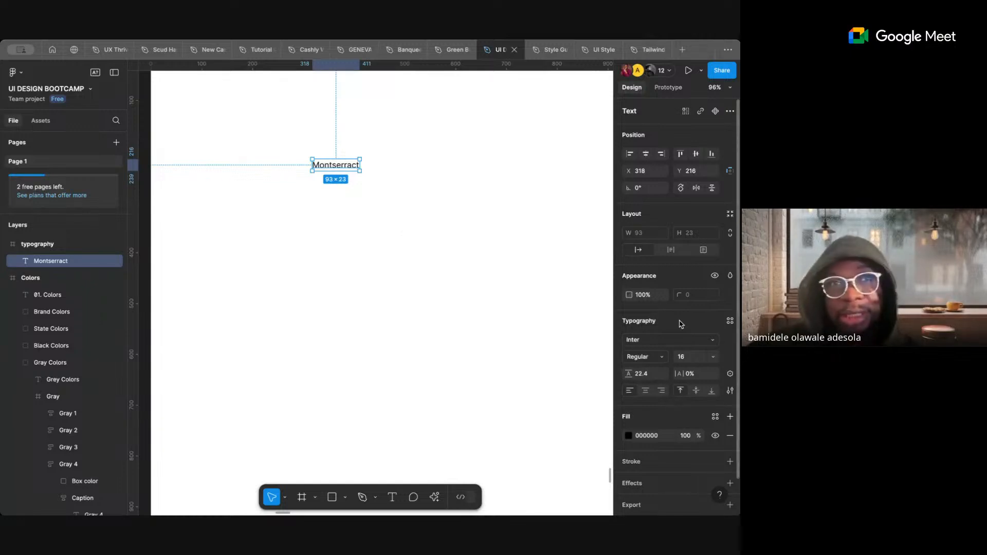
{"action": "scroll", "coordinate": [682, 324], "scroll_direction": "down", "scroll_amount": 1}
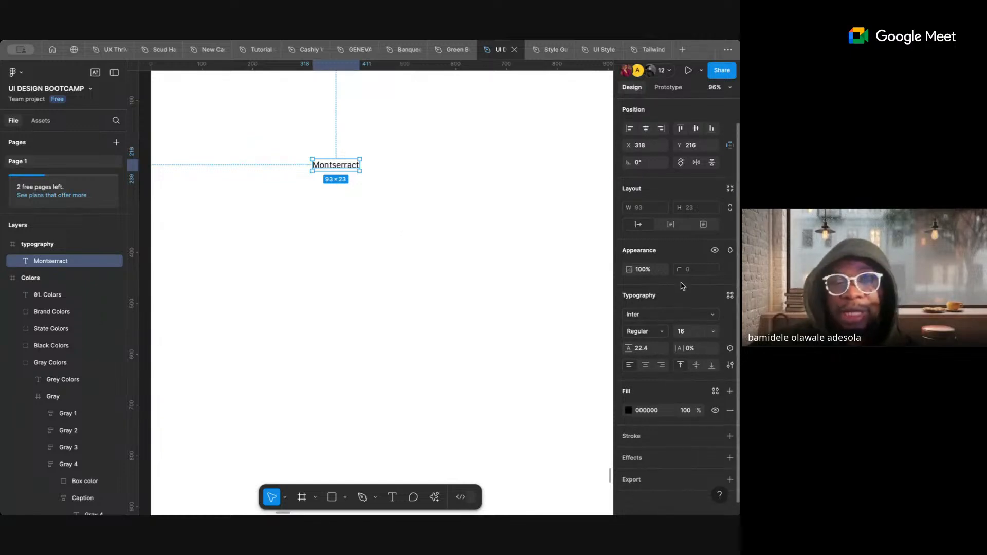
{"action": "scroll", "coordinate": [683, 286], "scroll_direction": "up", "scroll_amount": 1}
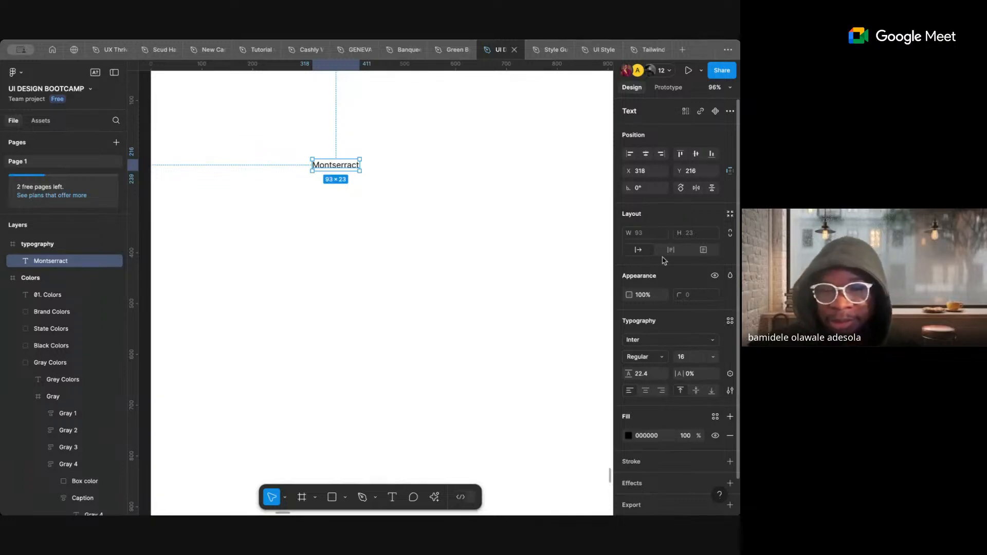
{"action": "scroll", "coordinate": [648, 366], "scroll_direction": "down", "scroll_amount": 1}
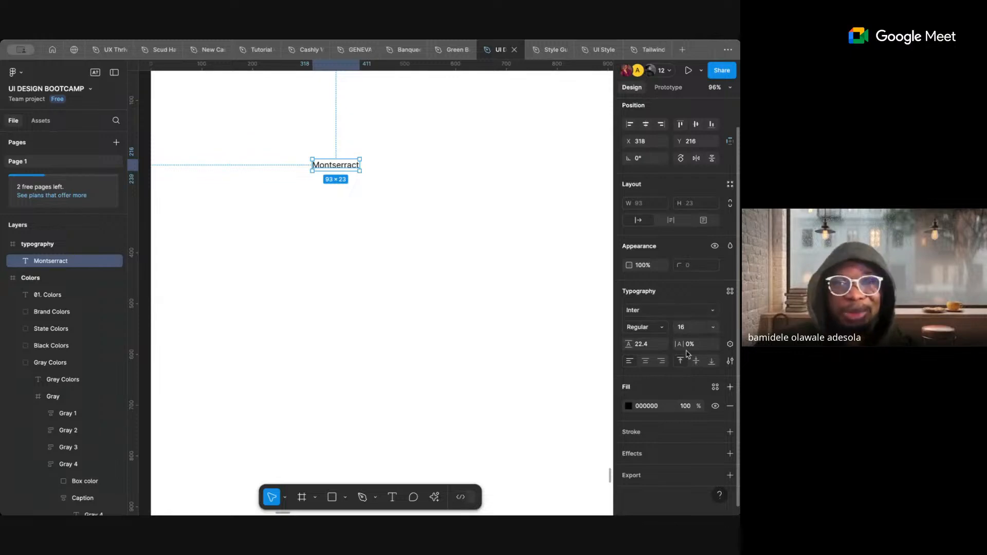
{"action": "left_click", "coordinate": [670, 311]}
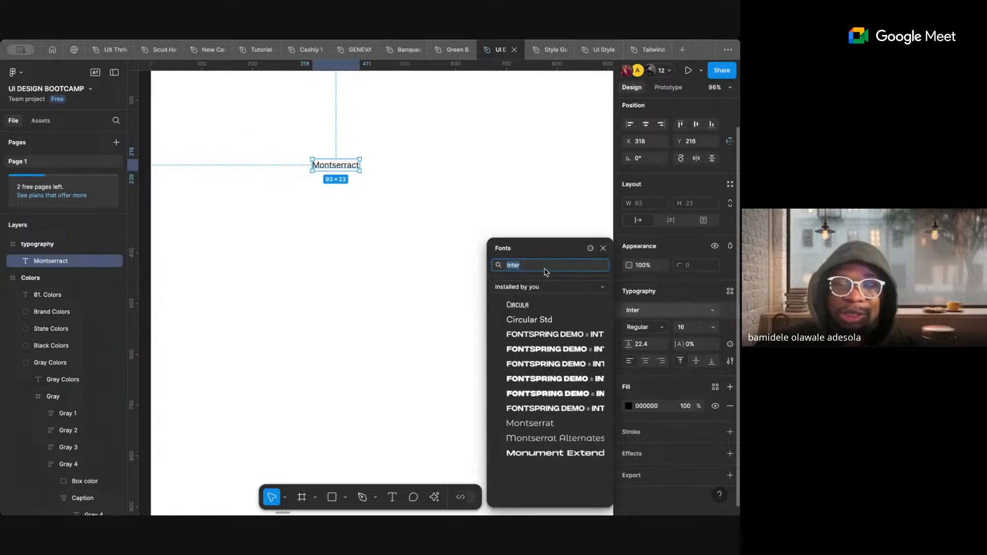
{"action": "type", "text": "mo"}
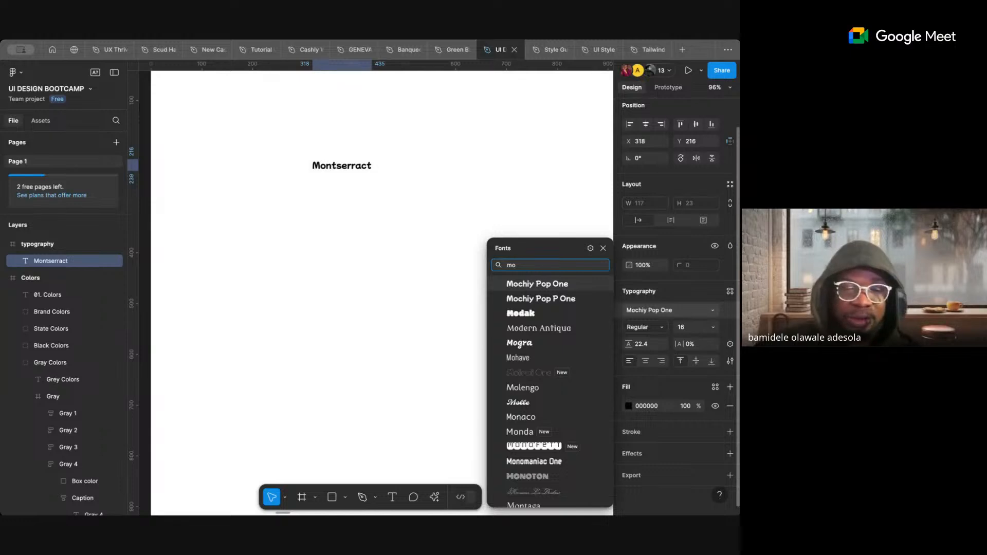
{"action": "type", "text": "nt"}
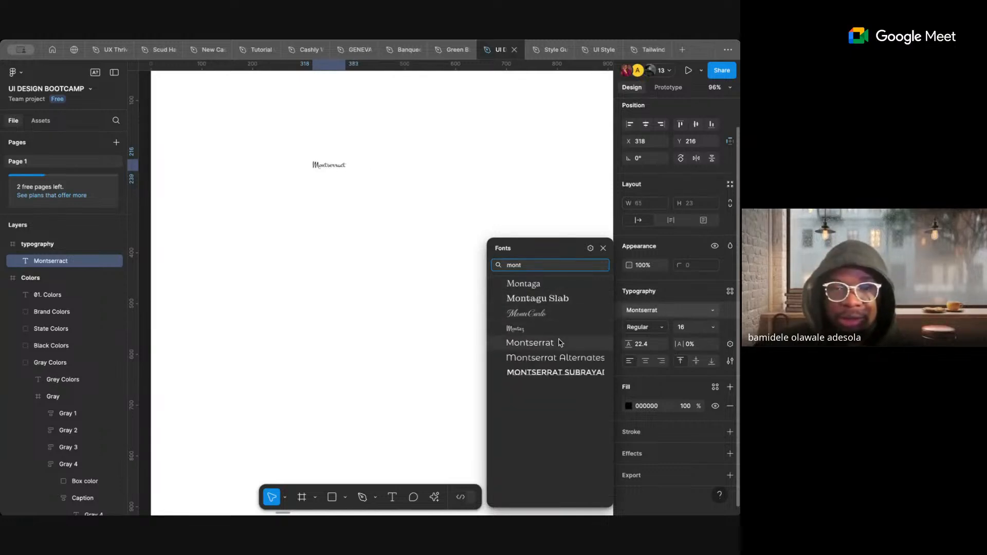
{"action": "left_click", "coordinate": [560, 343]}
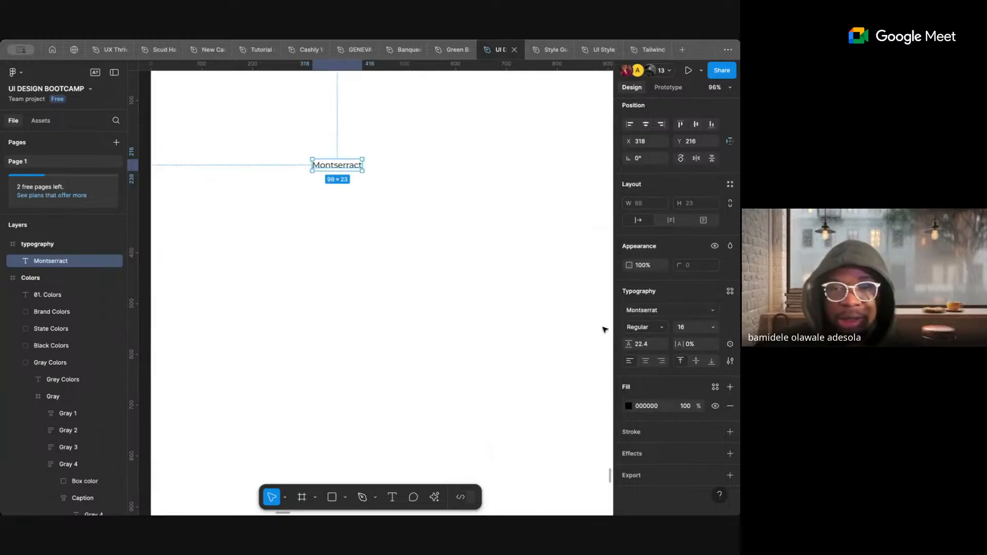
- Set the Montserract text's weight to SemiBold and its font size to 64
{"action": "left_click", "coordinate": [653, 328]}
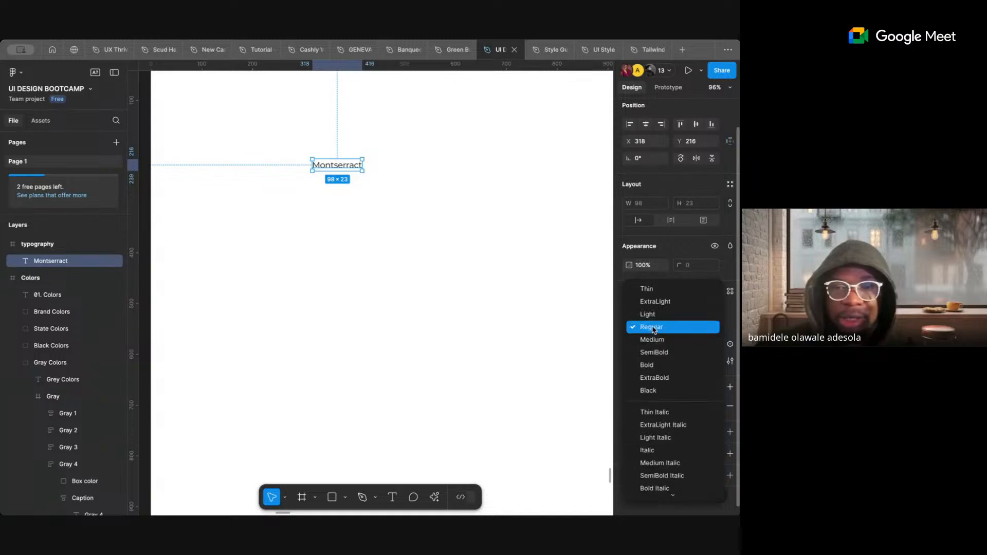
{"action": "left_click", "coordinate": [655, 367]}
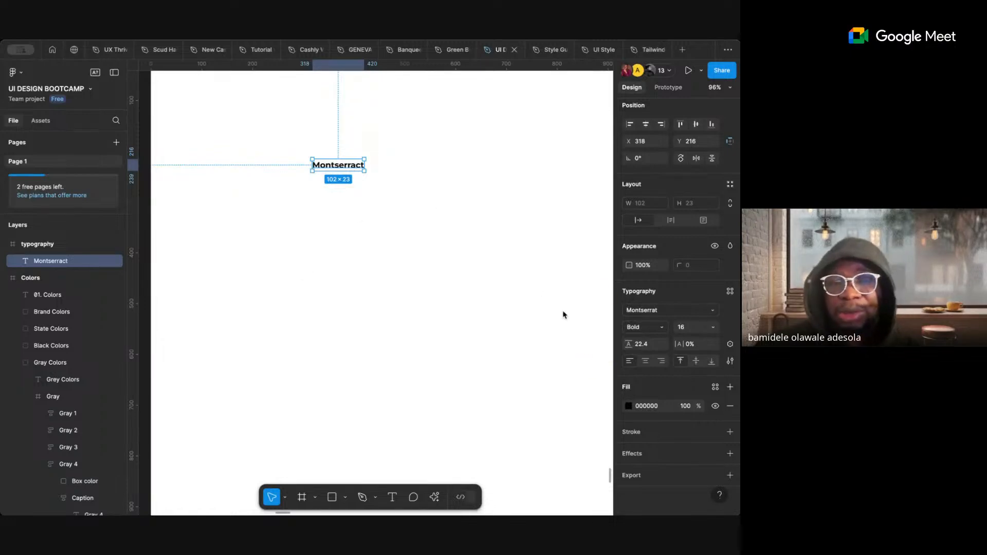
{"action": "left_click", "coordinate": [661, 329]}
{"action": "left_click", "coordinate": [660, 314]}
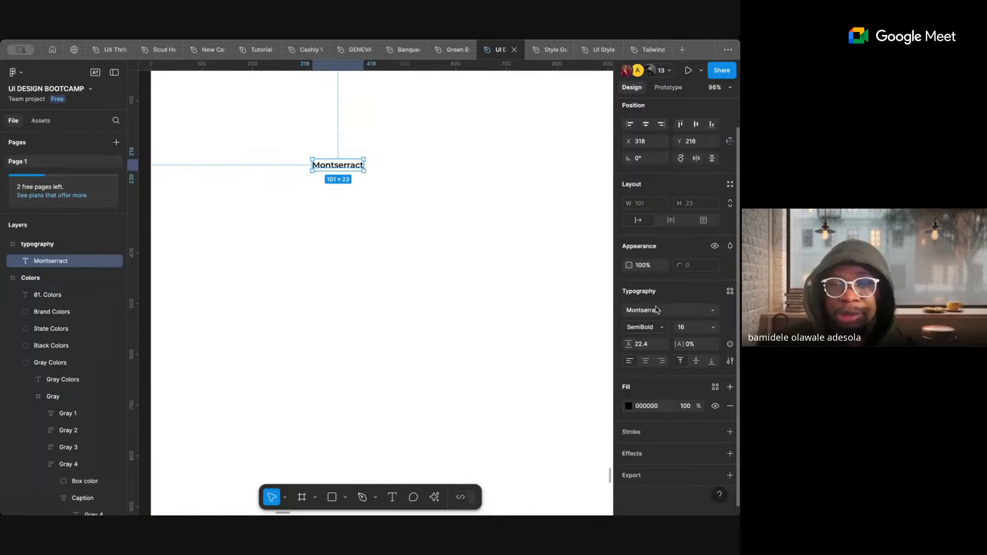
{"action": "left_click", "coordinate": [717, 332]}
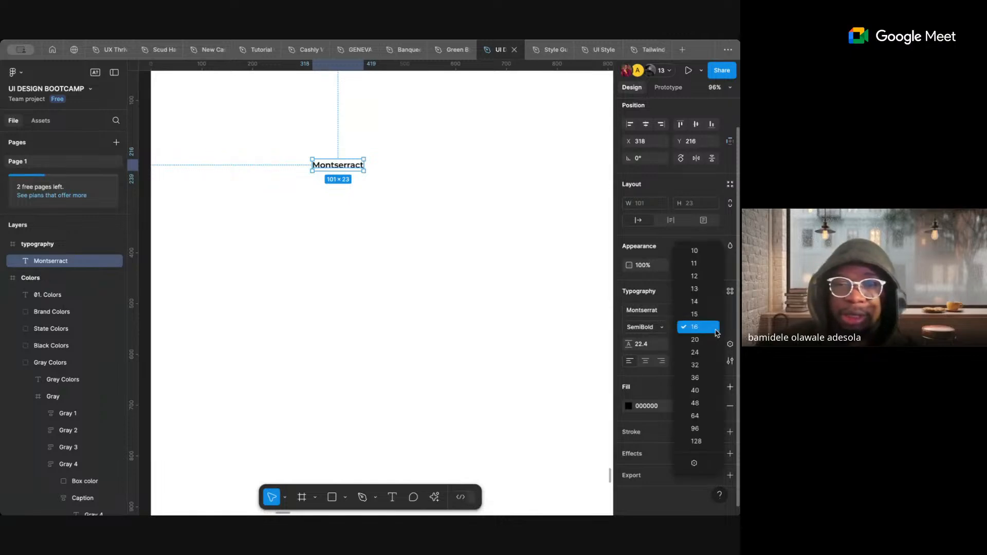
{"action": "left_click", "coordinate": [698, 413]}
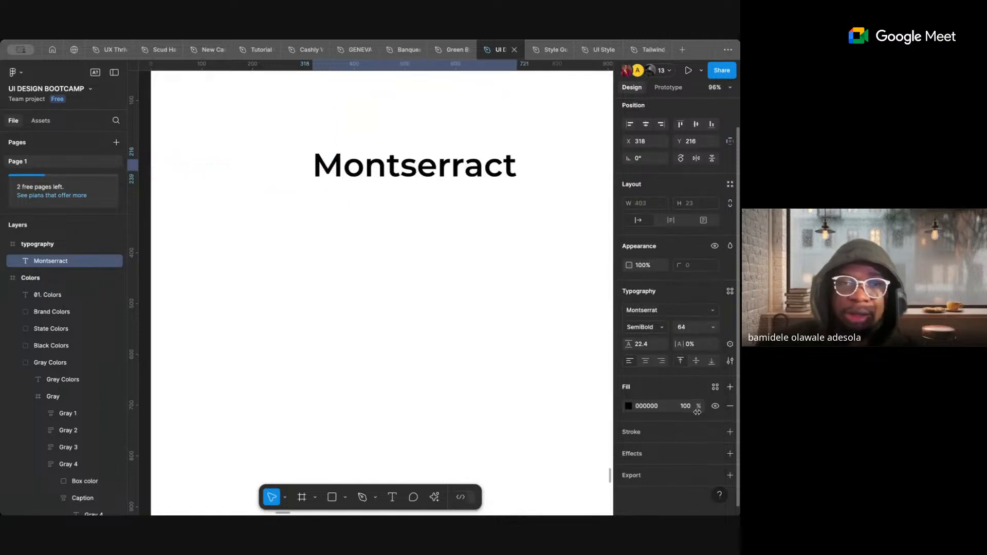
- Move the Montserract text closer to the typography frame's upper-left corner, at about X 104, Y 101
{"action": "scroll", "coordinate": [465, 247], "scroll_direction": "down", "scroll_amount": 10}
{"action": "left_click", "coordinate": [465, 164]}
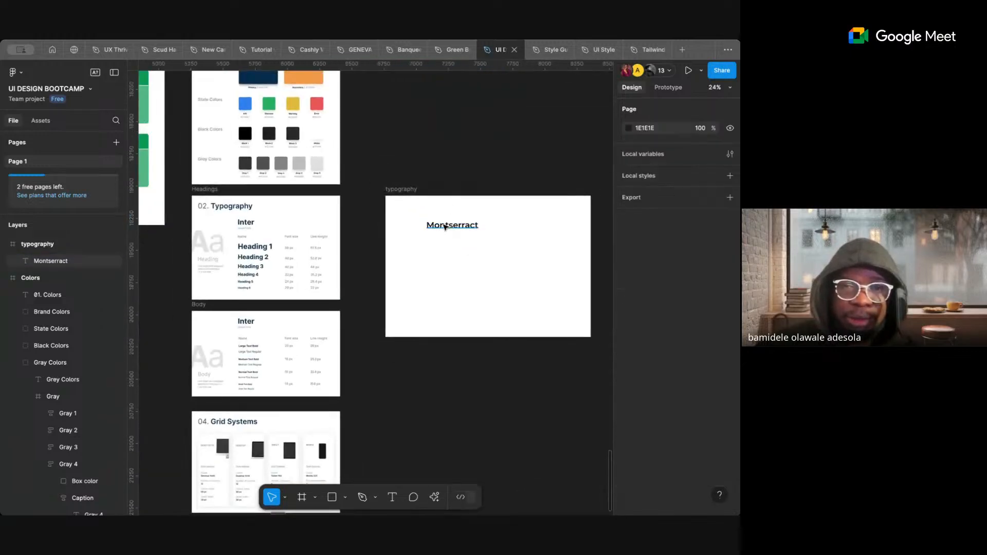
{"action": "left_click_drag", "start_coordinate": [445, 227], "coordinate": [416, 213]}
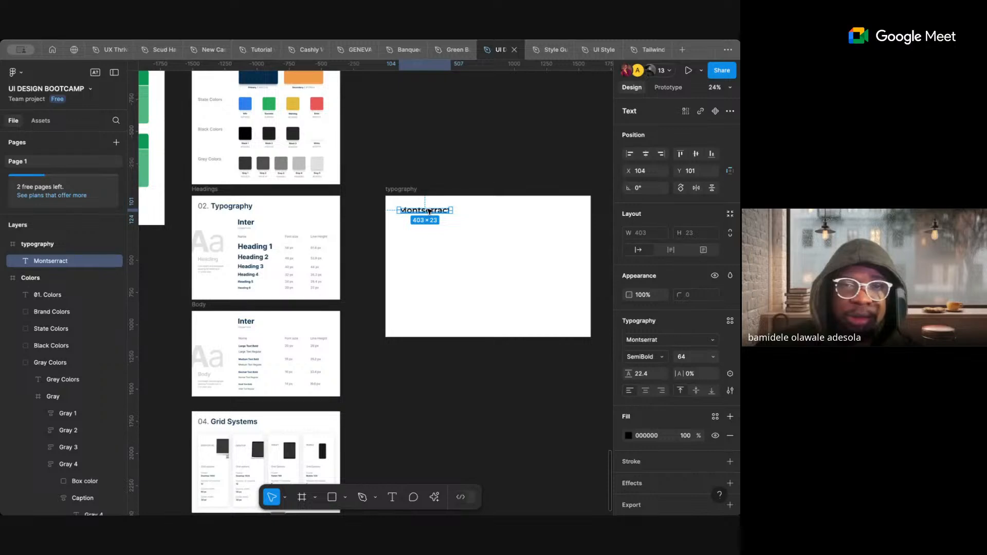
- Set the Montserract text's line height to 130 and reposition it at about X 97, Y 58 in the frame
{"action": "scroll", "coordinate": [430, 211], "scroll_direction": "up", "scroll_amount": 3}
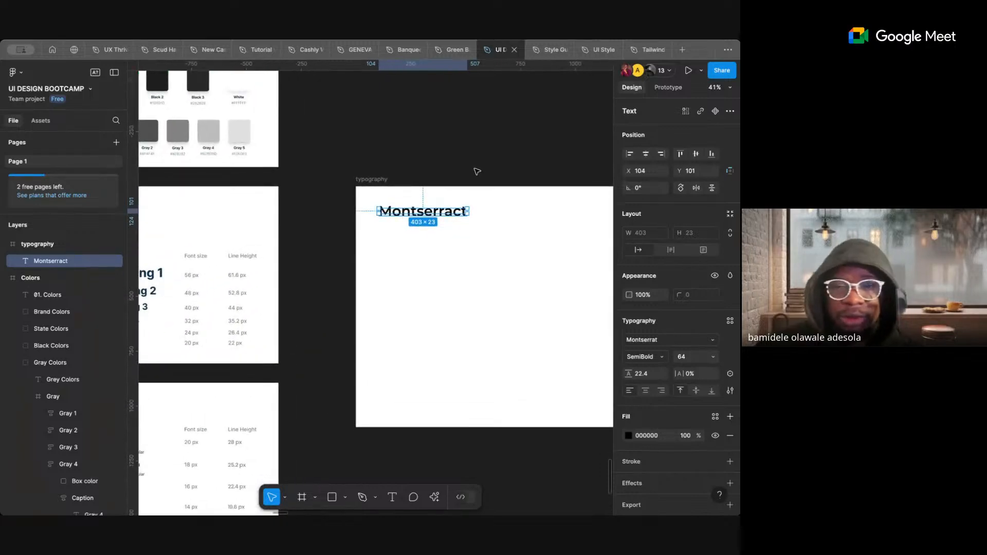
{"action": "left_click", "coordinate": [640, 374]}
{"action": "type", "text": "130"}
{"action": "key", "text": "Return"}
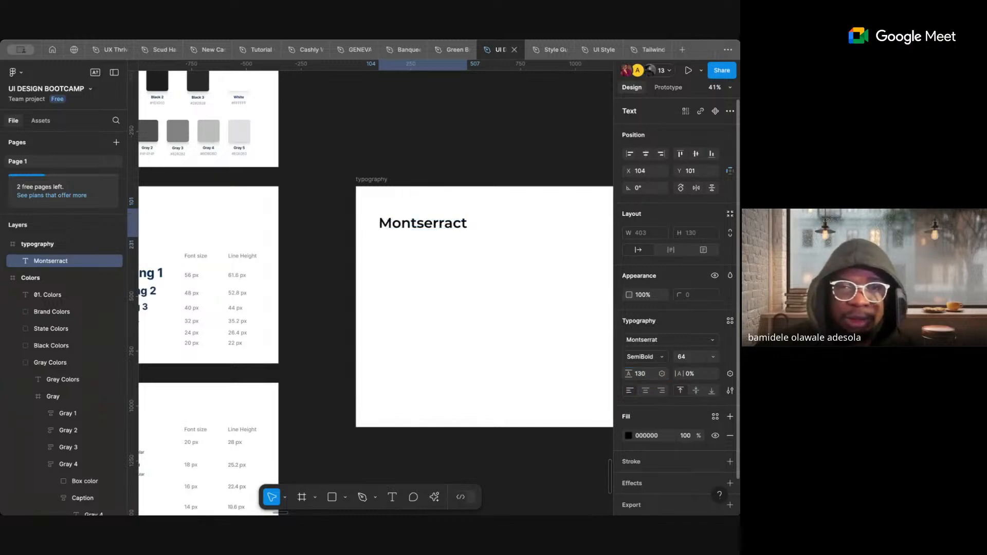
{"action": "left_click_drag", "start_coordinate": [448, 226], "coordinate": [446, 216]}
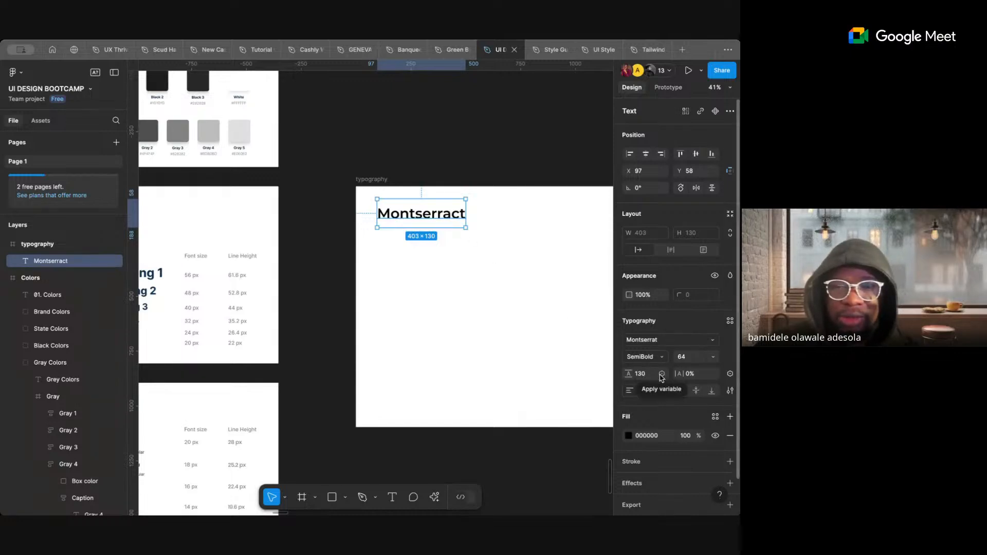
{"action": "left_click", "coordinate": [661, 375]}
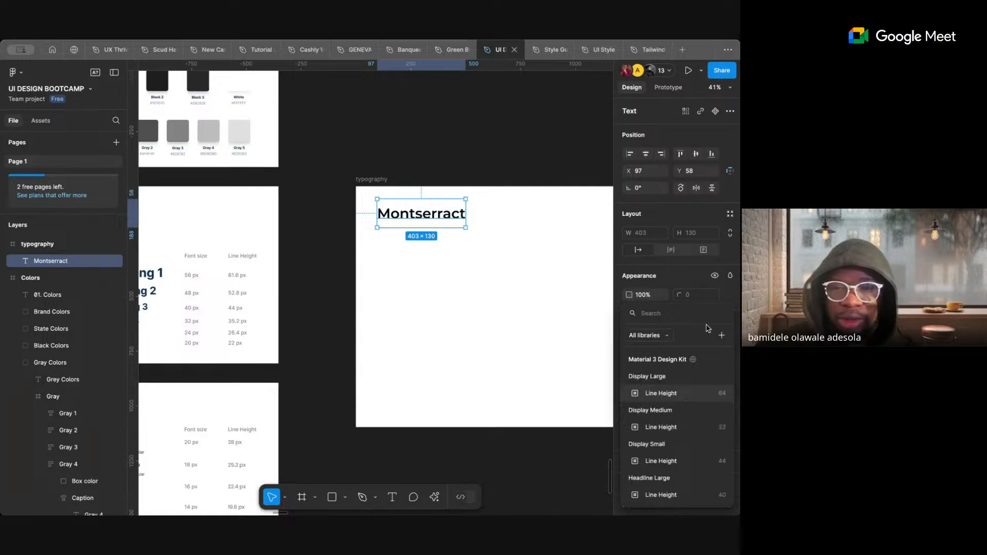
{"action": "left_click", "coordinate": [504, 167]}
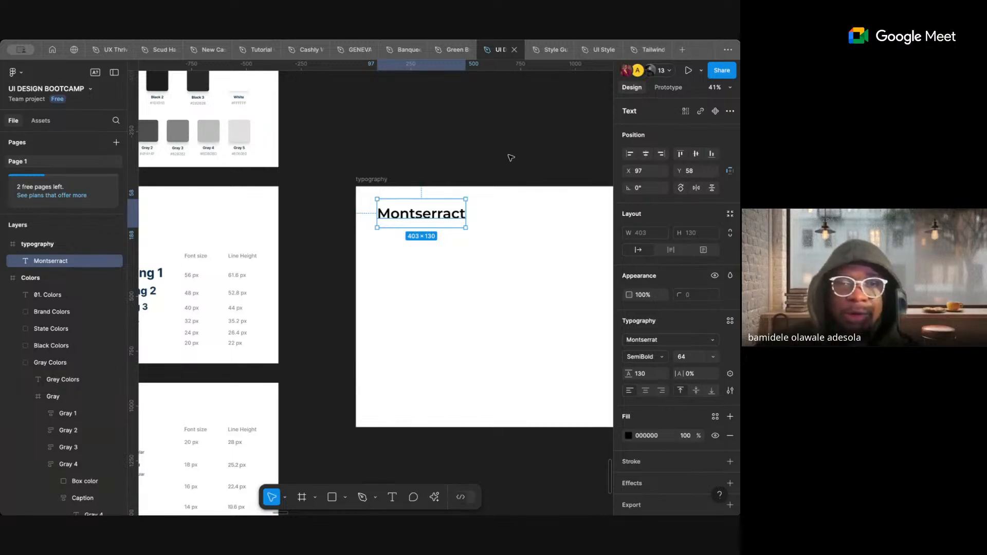
{"action": "left_click", "coordinate": [509, 133]}
- Compare the selected Montserract title with the font name, font sizes and line heights laid out in the Headings section
{"action": "scroll", "coordinate": [480, 216], "scroll_direction": "down", "scroll_amount": 5}
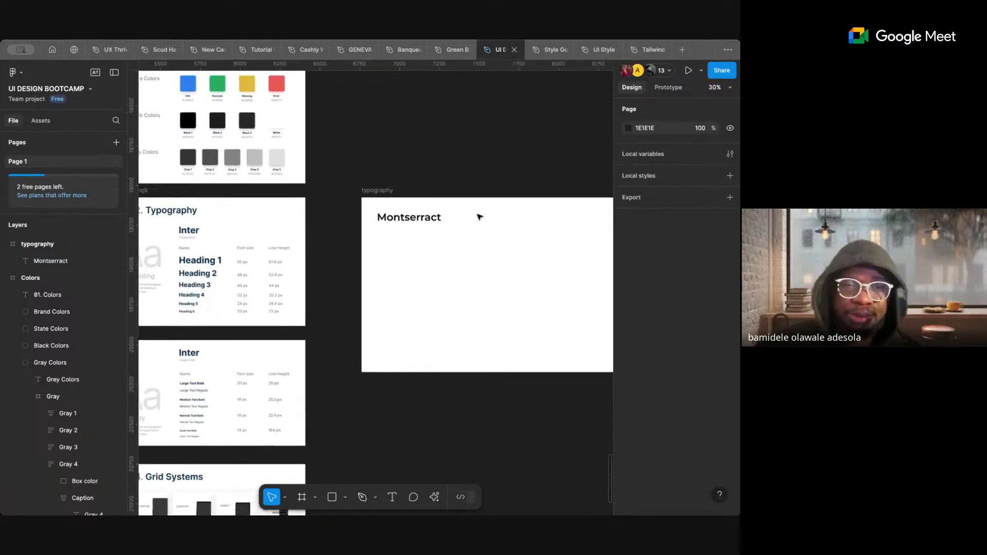
{"action": "scroll", "coordinate": [479, 216], "scroll_direction": "down", "scroll_amount": 2}
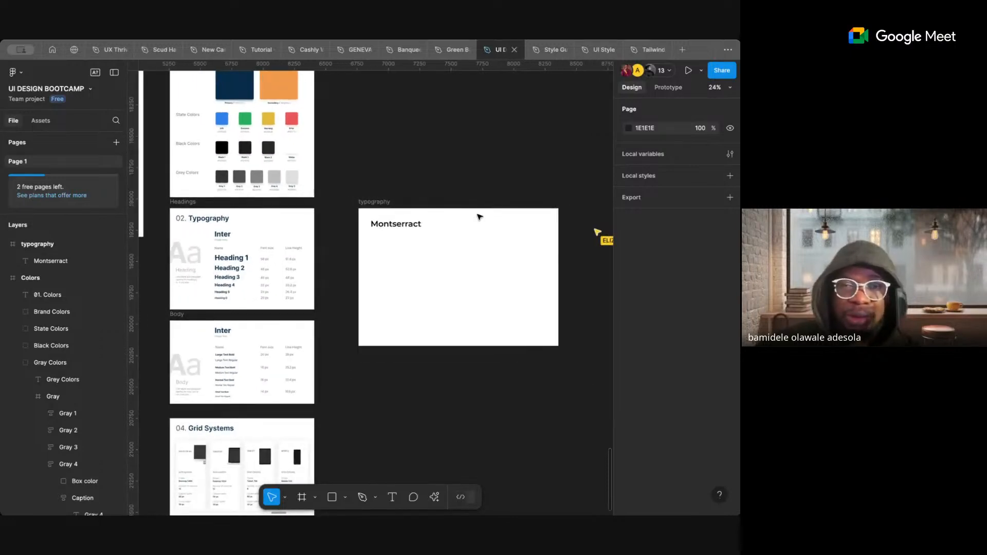
{"action": "left_click", "coordinate": [411, 224]}
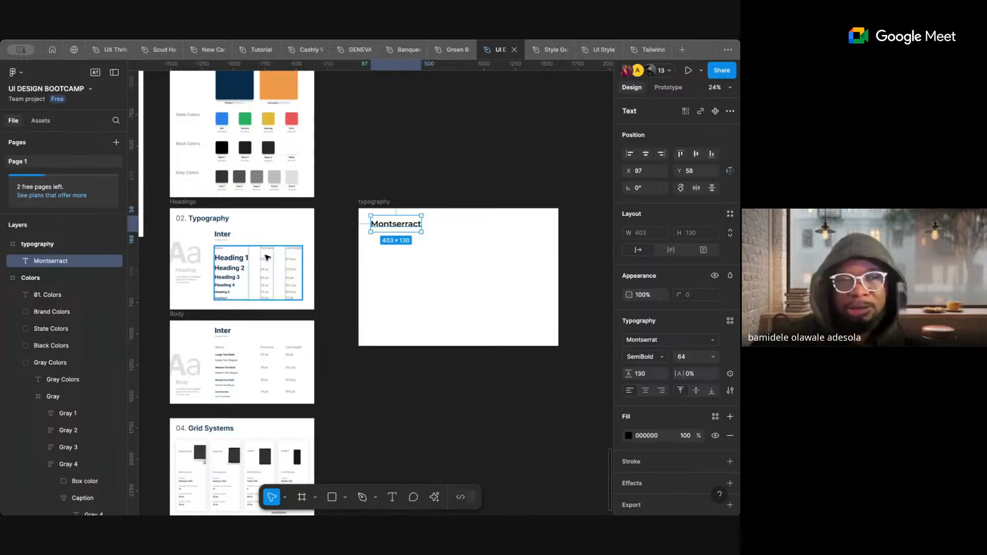
{"action": "scroll", "coordinate": [267, 257], "scroll_direction": "up", "scroll_amount": 1}
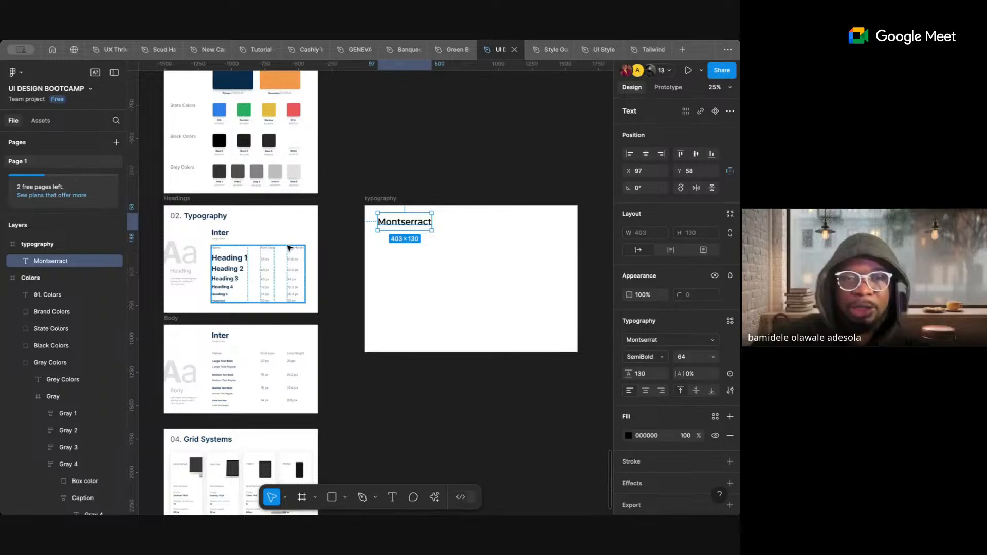
{"action": "scroll", "coordinate": [289, 248], "scroll_direction": "up", "scroll_amount": 2}
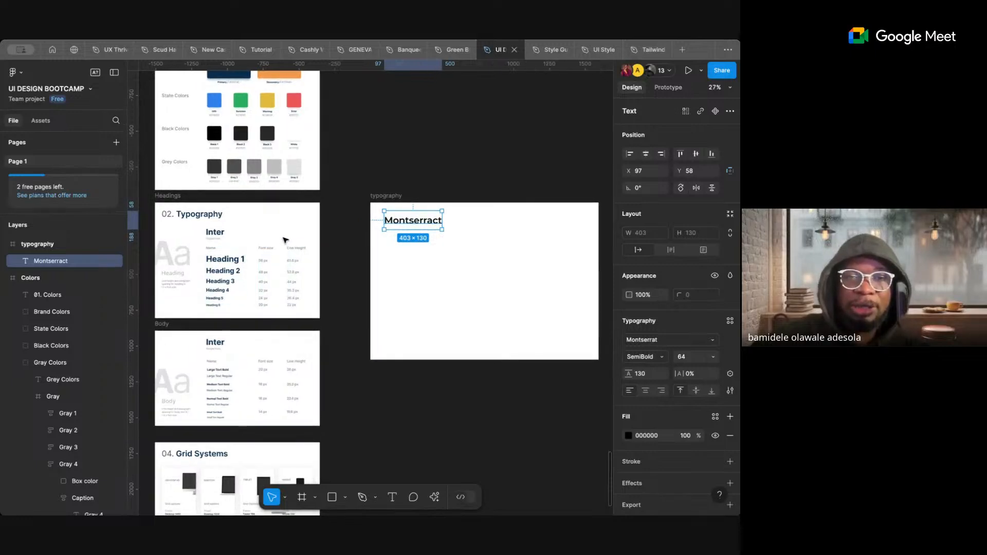
- Examine the typography in the example style guide files, especially the Text Hierarchy table's line heights, and return to the UI DESIGN BOOTCAMP file
{"action": "left_click", "coordinate": [344, 217]}
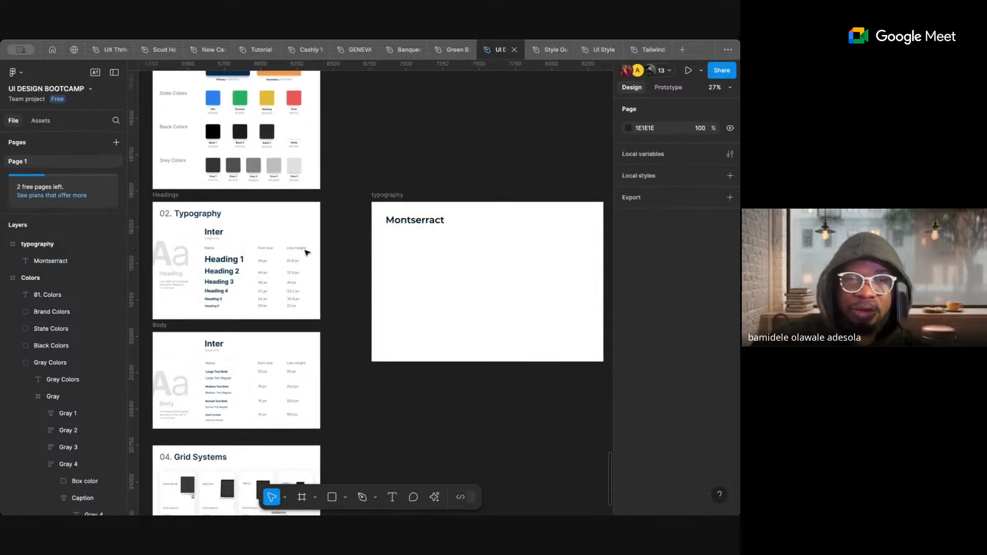
{"action": "left_click", "coordinate": [381, 194]}
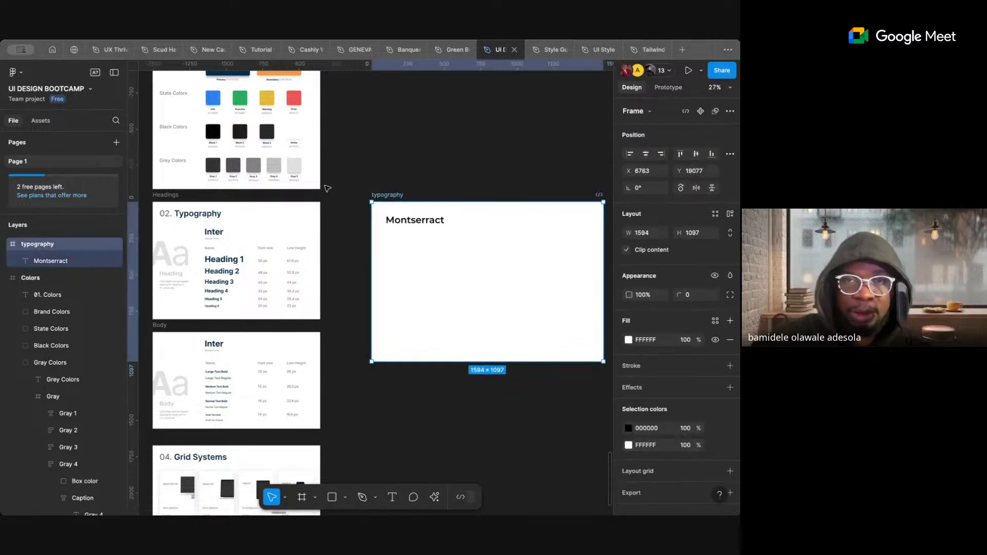
{"action": "left_click", "coordinate": [550, 50]}
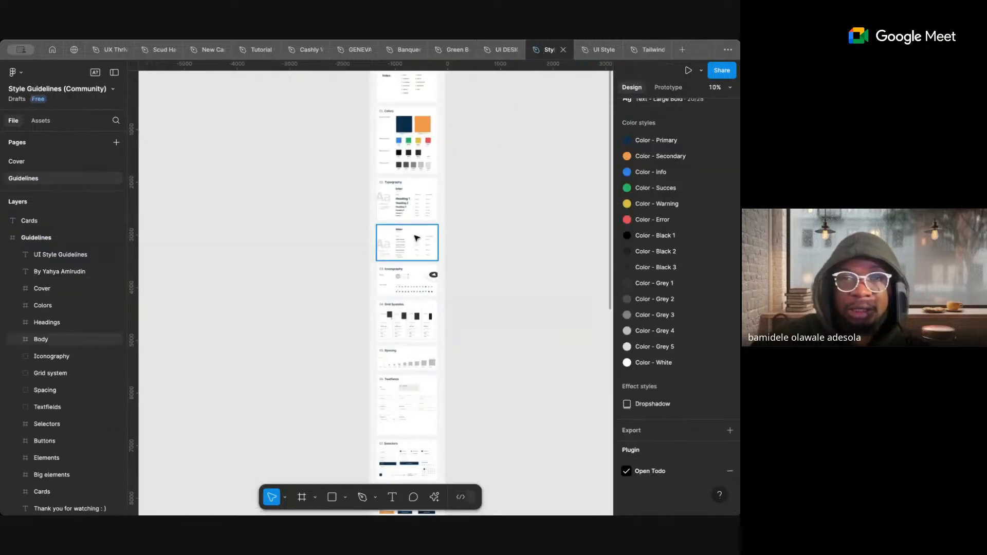
{"action": "left_click", "coordinate": [651, 49]}
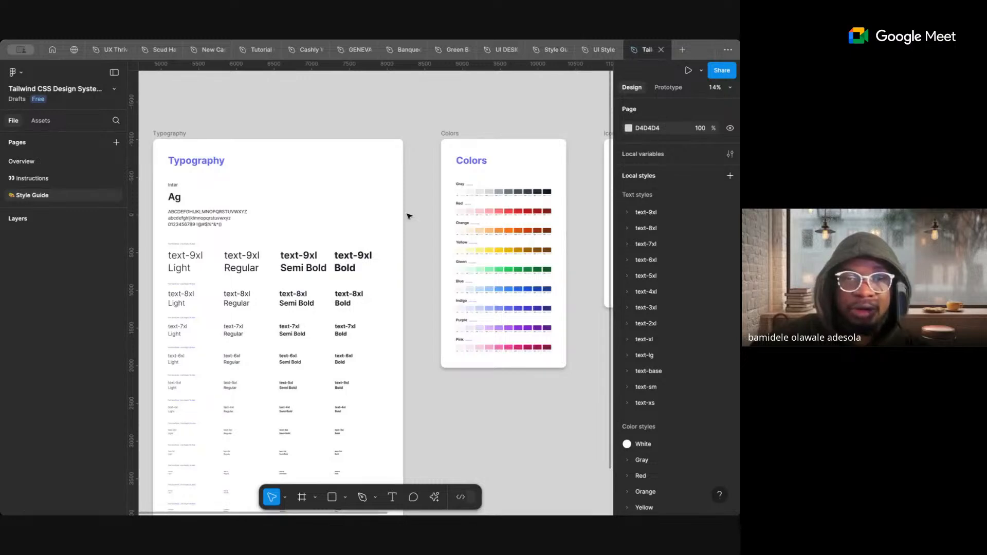
{"action": "left_click", "coordinate": [595, 53]}
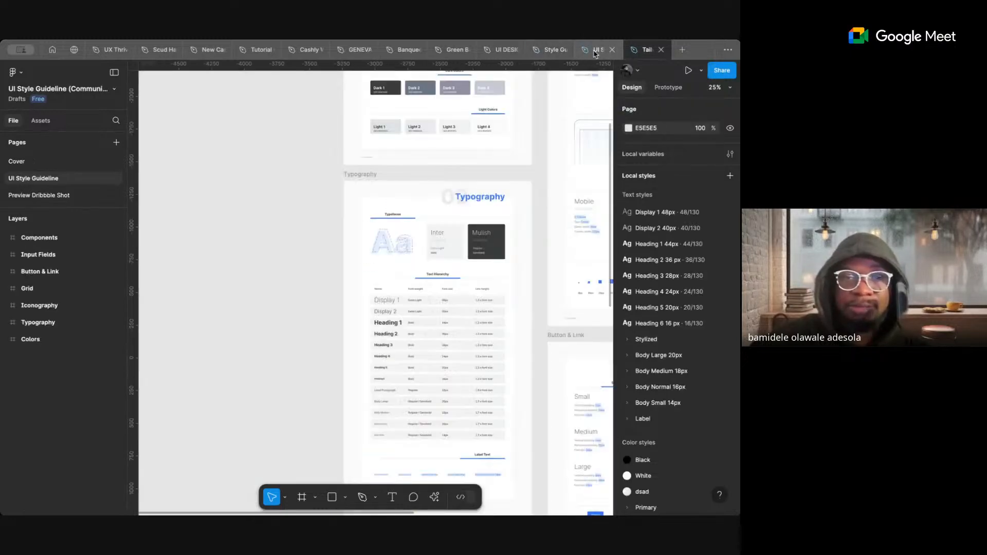
{"action": "scroll", "coordinate": [431, 265], "scroll_direction": "up", "scroll_amount": 5}
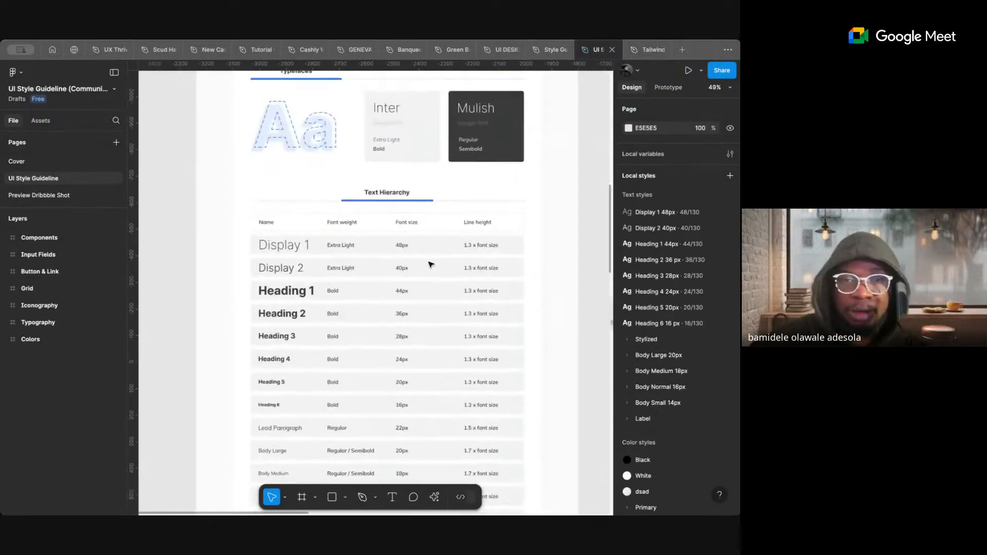
{"action": "scroll", "coordinate": [431, 265], "scroll_direction": "down", "scroll_amount": 2}
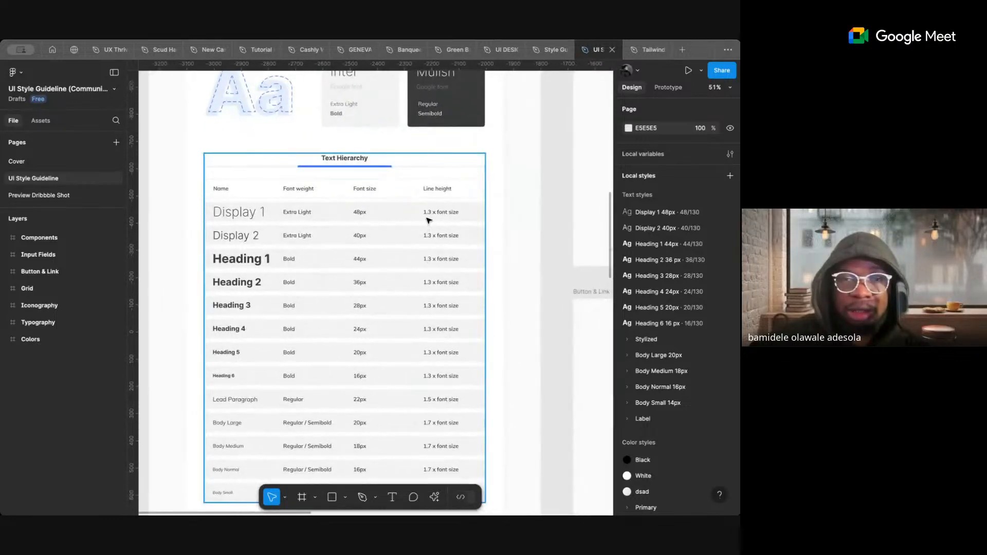
{"action": "left_click", "coordinate": [428, 216]}
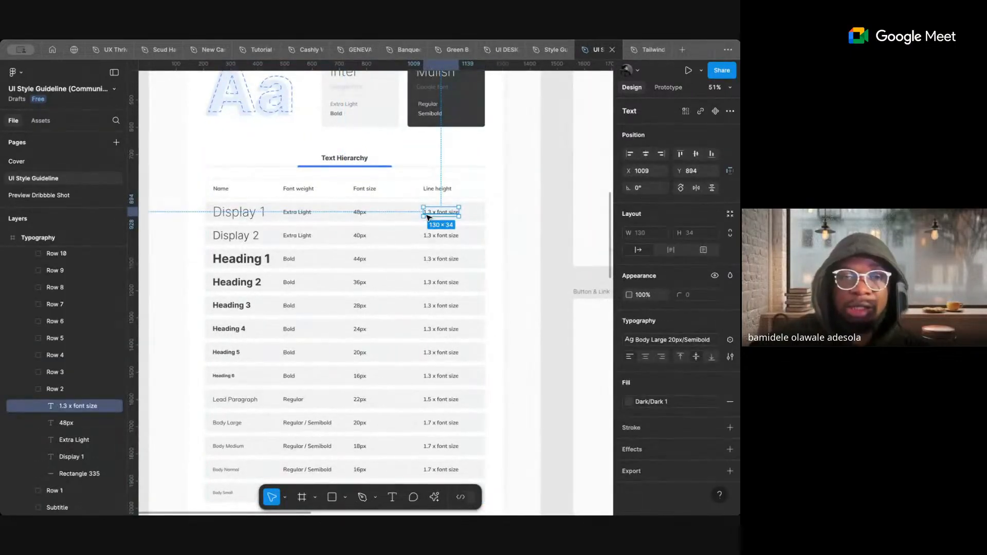
{"action": "left_click", "coordinate": [366, 221]}
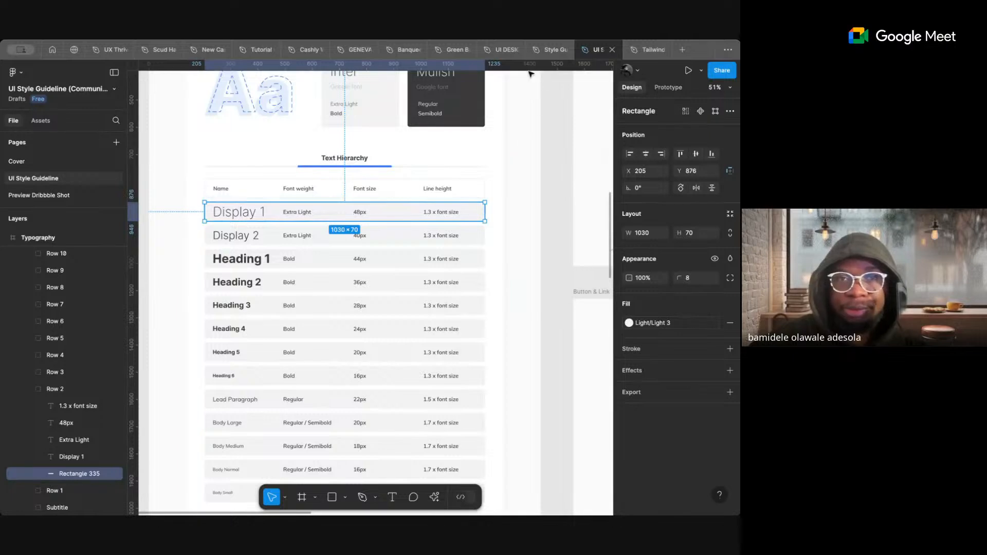
{"action": "left_click", "coordinate": [502, 49]}
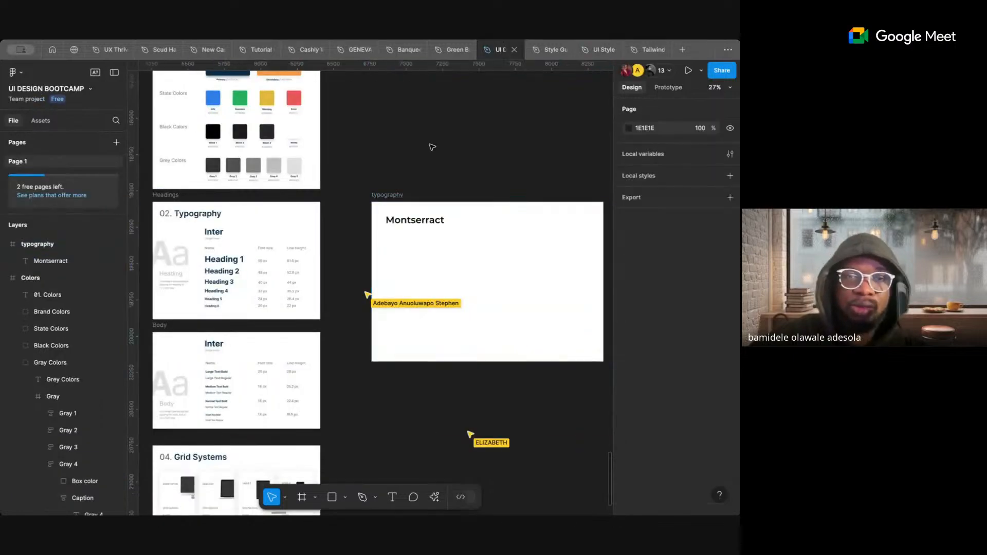
- Duplicate the Montserract text below the original, at about X 97, Y 240, and change the copy's text to "Heading 1"
{"action": "left_click", "coordinate": [399, 221]}
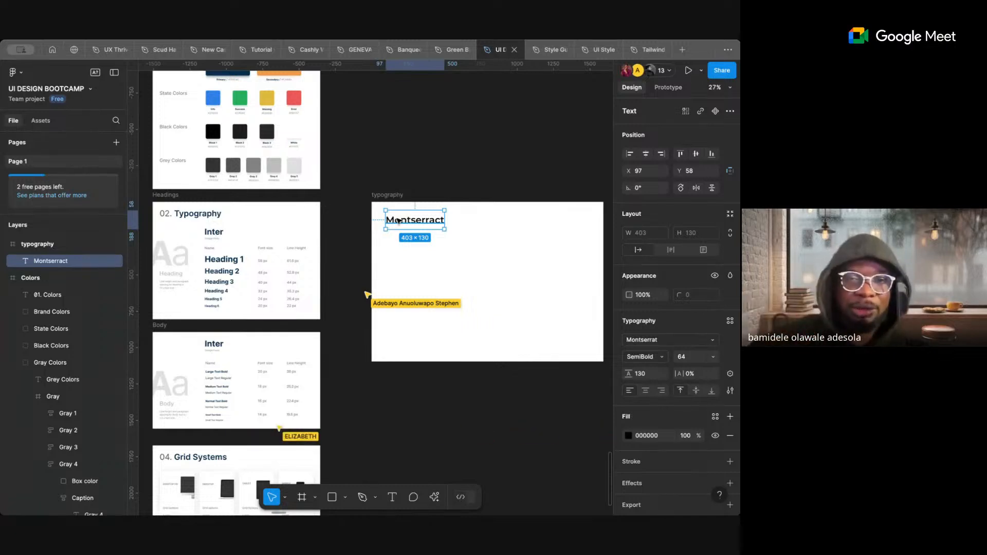
{"action": "left_click_drag", "start_coordinate": [401, 221], "coordinate": [401, 249]}
{"action": "double_click", "coordinate": [401, 248]}
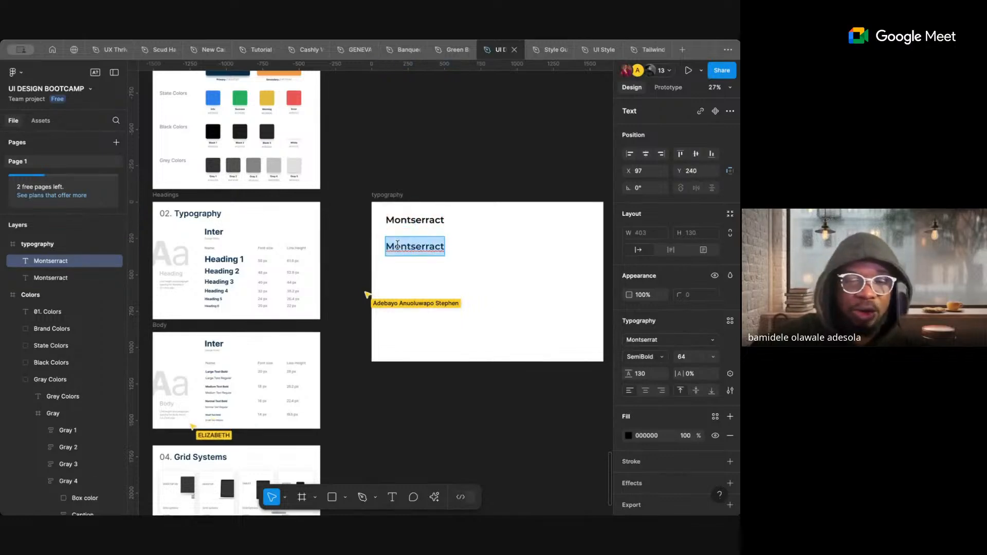
{"action": "type", "text": "Heading"}
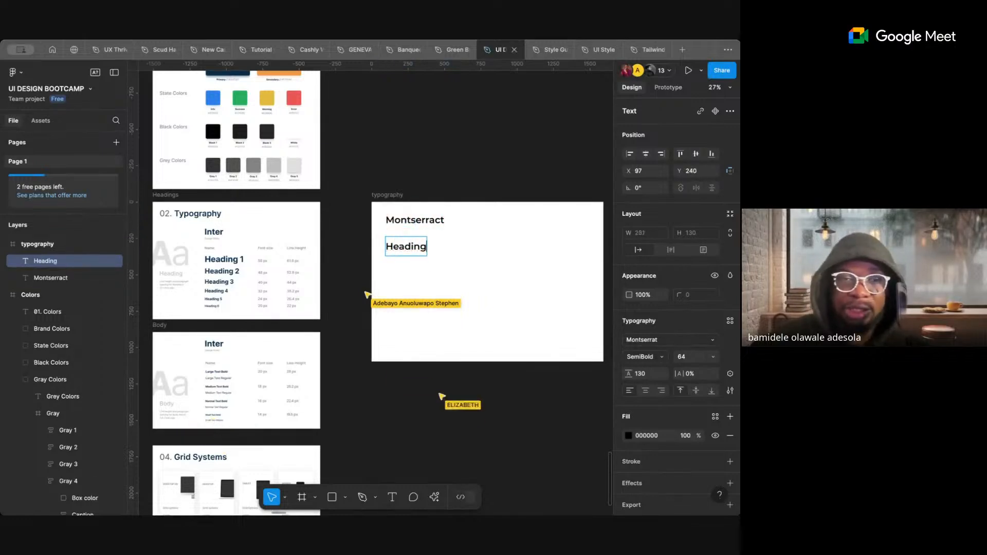
{"action": "type", "text": " 1"}
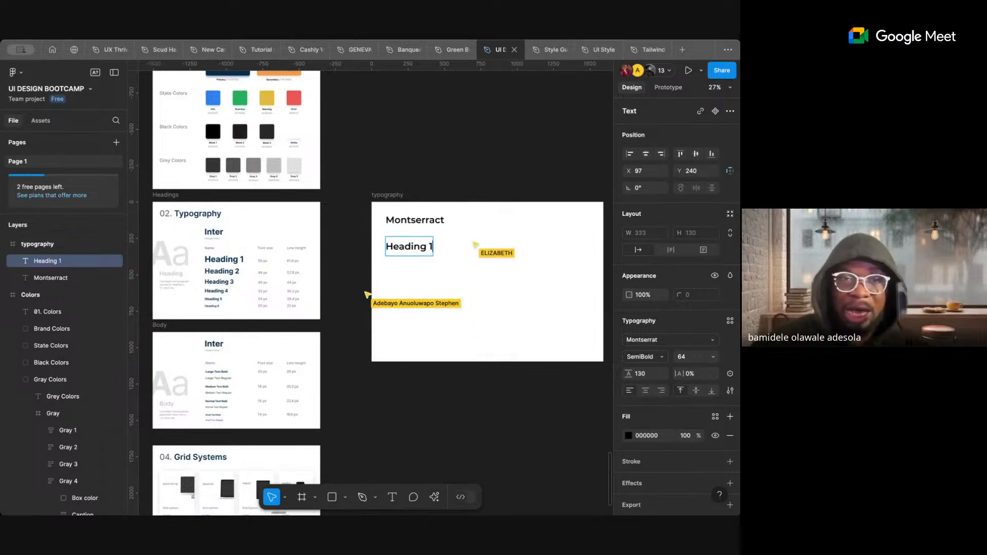
{"action": "left_click", "coordinate": [470, 150]}
- Set the font size of the Heading 1 text in the typography frame to 56
{"action": "left_click", "coordinate": [432, 249]}
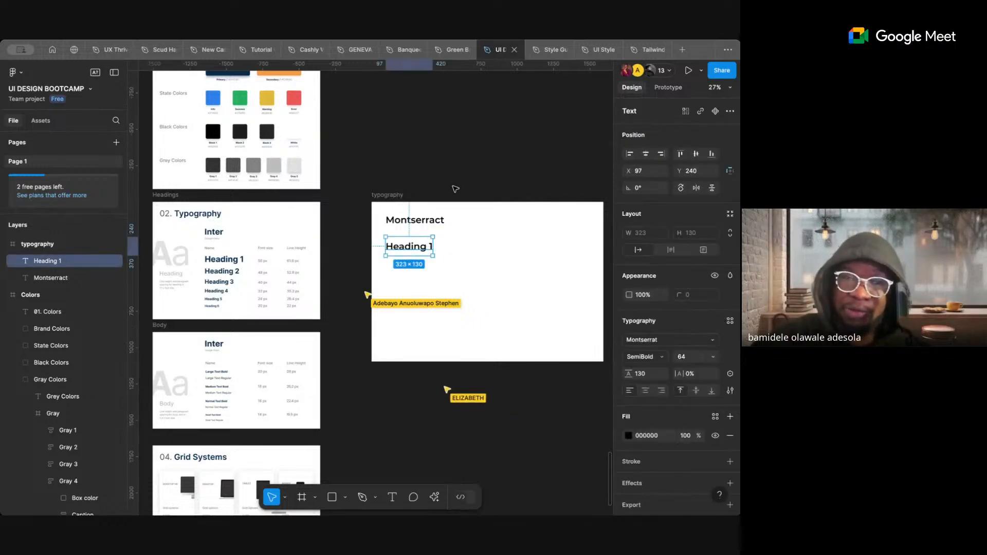
{"action": "left_click", "coordinate": [447, 159]}
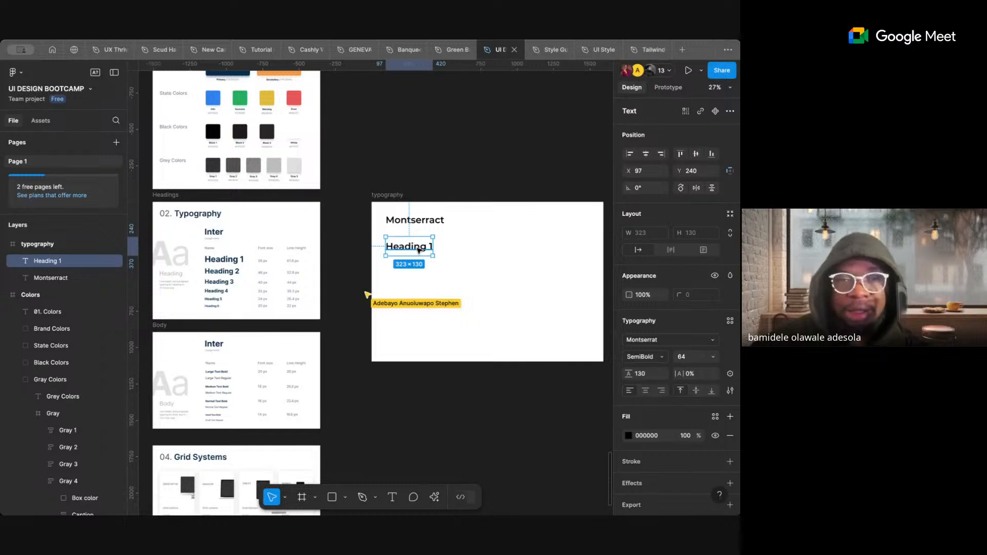
{"action": "left_click", "coordinate": [684, 360]}
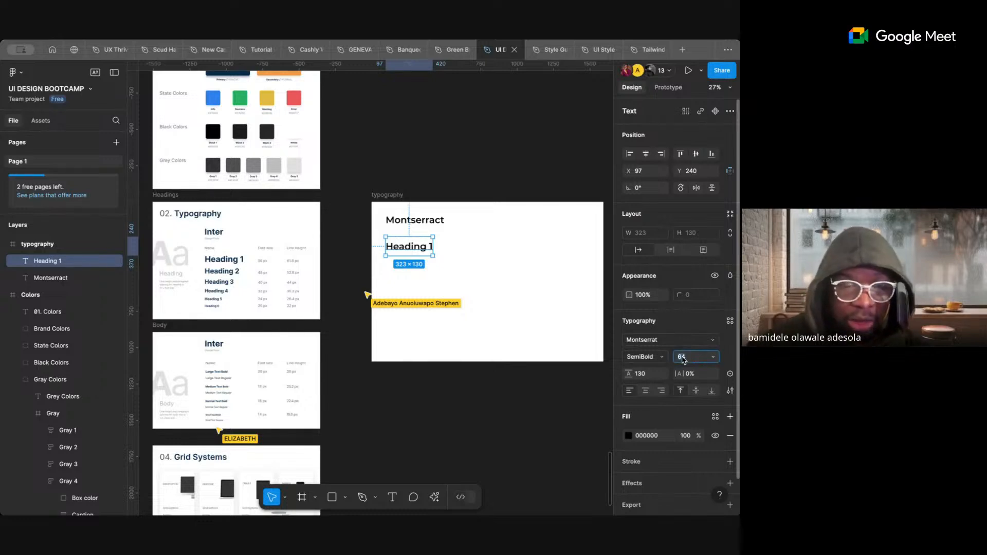
{"action": "type", "text": "56"}
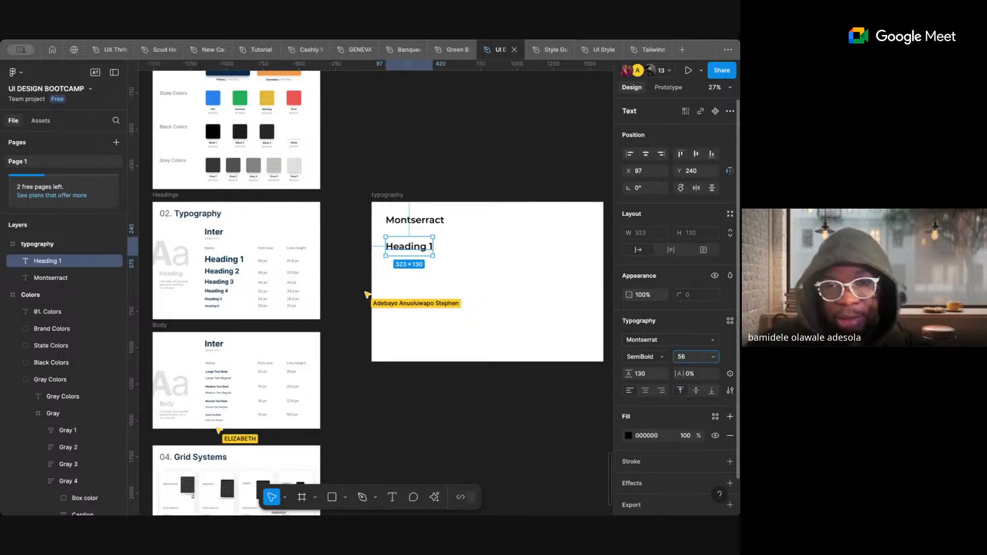
{"action": "key", "text": "Return"}
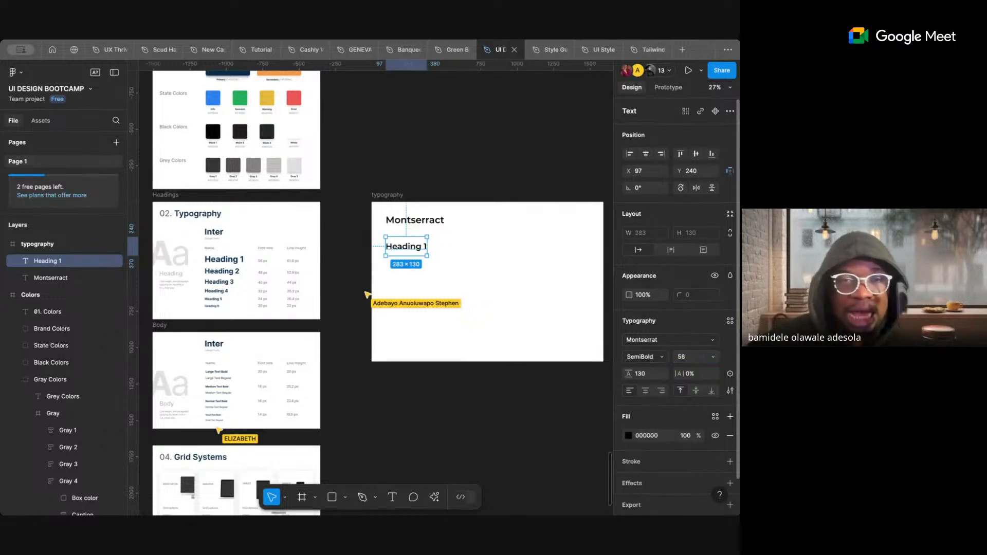
- Set the line height of the Heading 1 text first to 61, and correct it to 62
{"action": "left_click", "coordinate": [644, 376]}
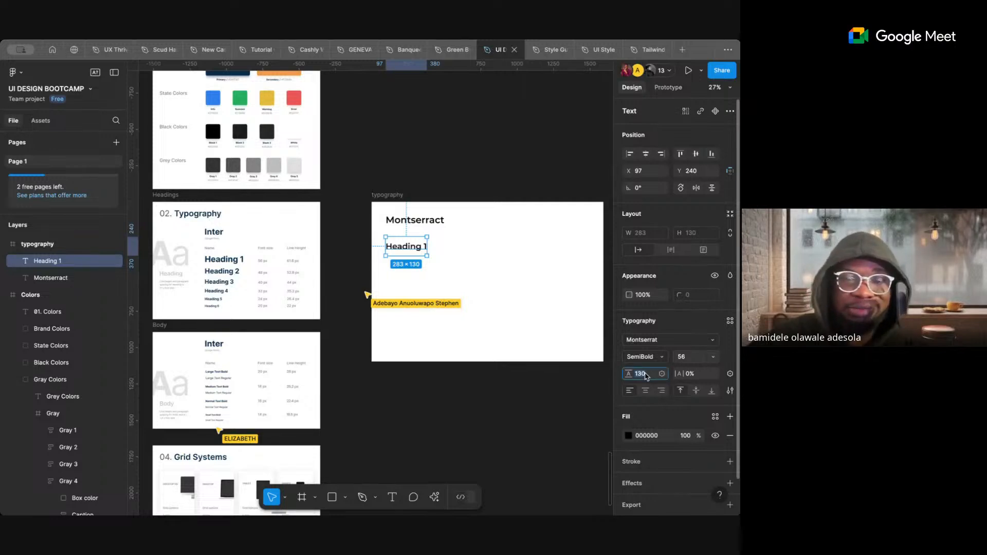
{"action": "type", "text": "61"}
{"action": "key", "text": "Return"}
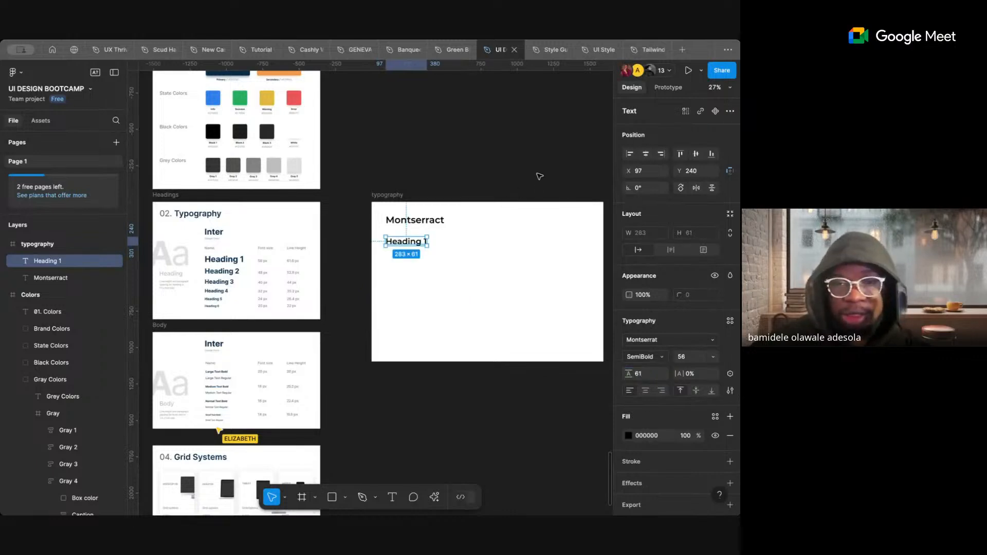
{"action": "left_click", "coordinate": [652, 373]}
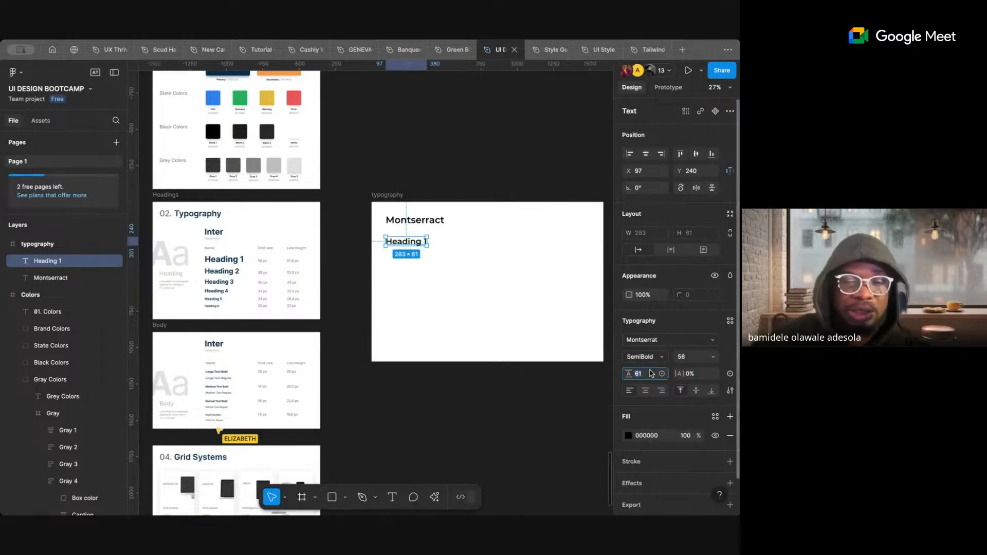
{"action": "type", "text": "62"}
{"action": "key", "text": "Return"}
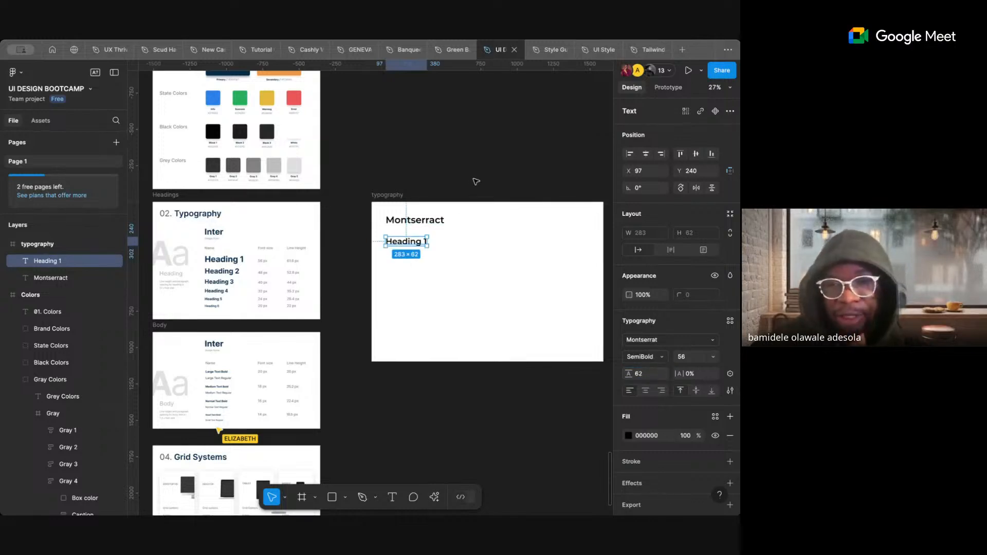
- Create a new text style from the selected Heading 1 text and name it "Heading 1 56/62"
{"action": "left_click", "coordinate": [730, 322]}
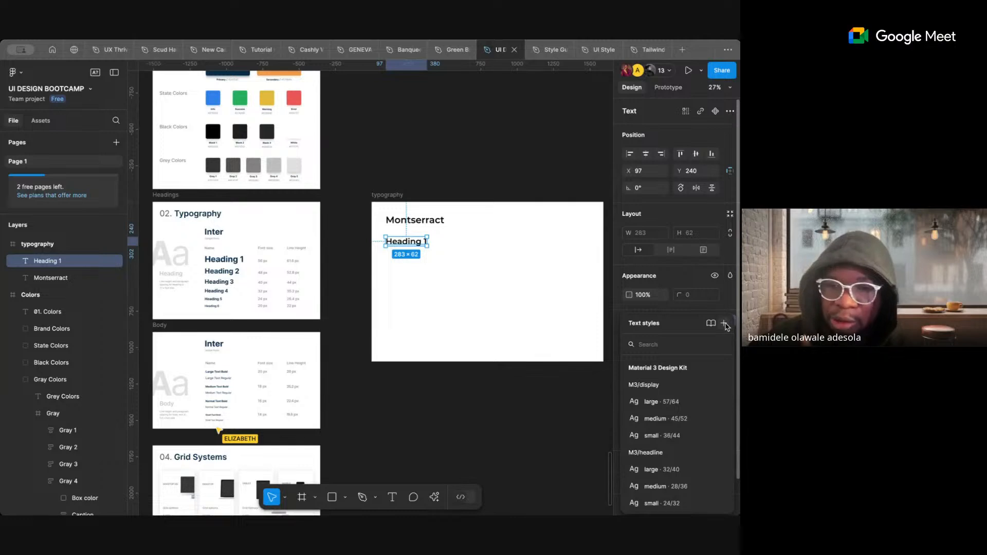
{"action": "left_click", "coordinate": [725, 324]}
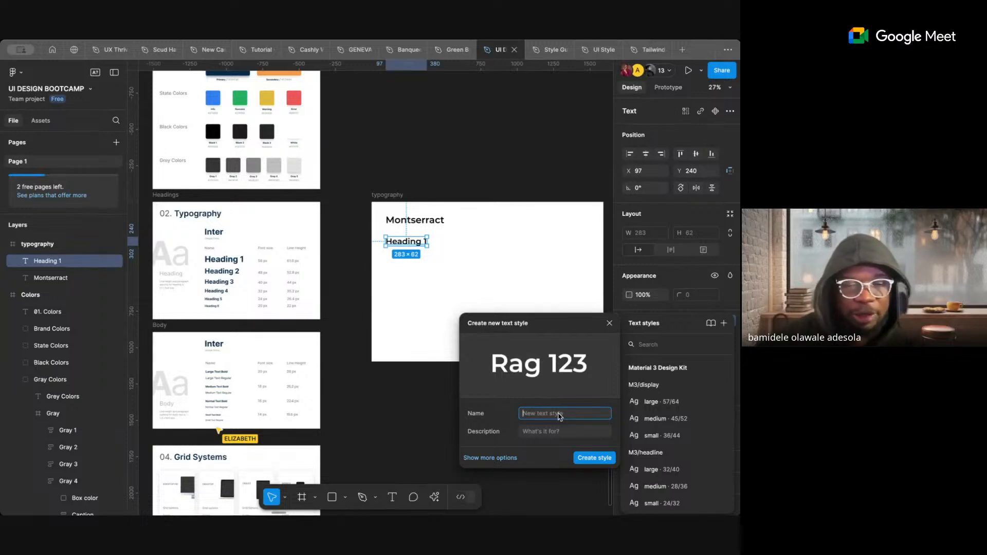
{"action": "type", "text": "Headin"}
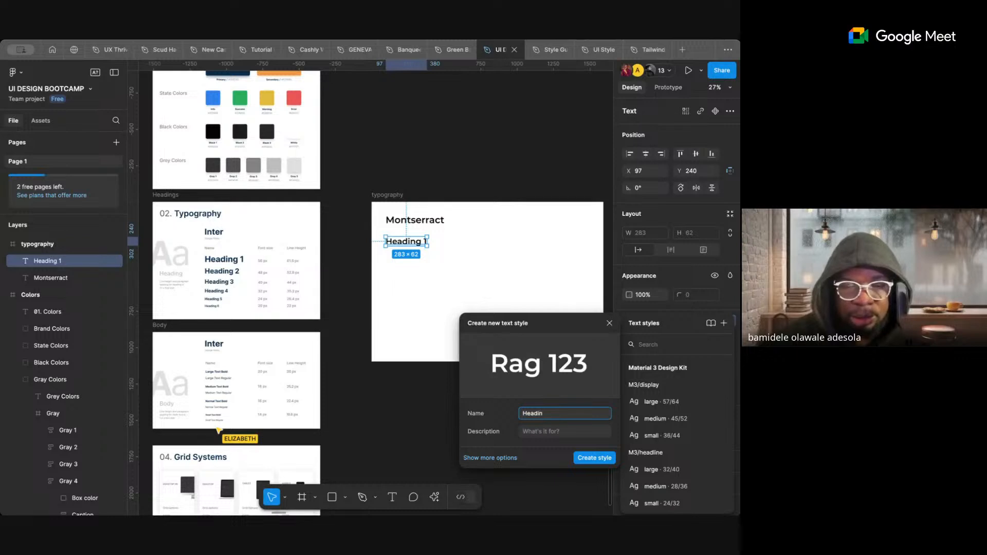
{"action": "type", "text": "g 1"}
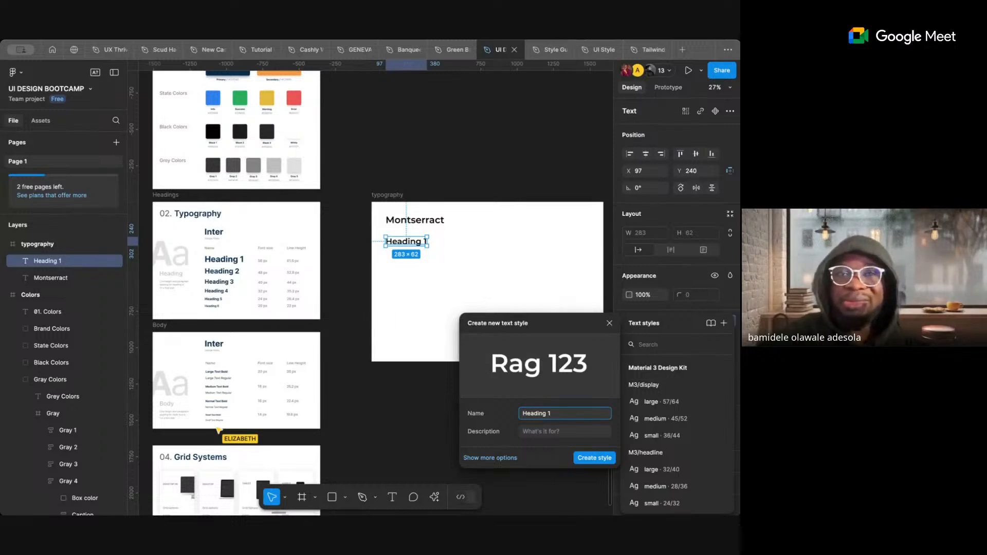
{"action": "type", "text": " web"}
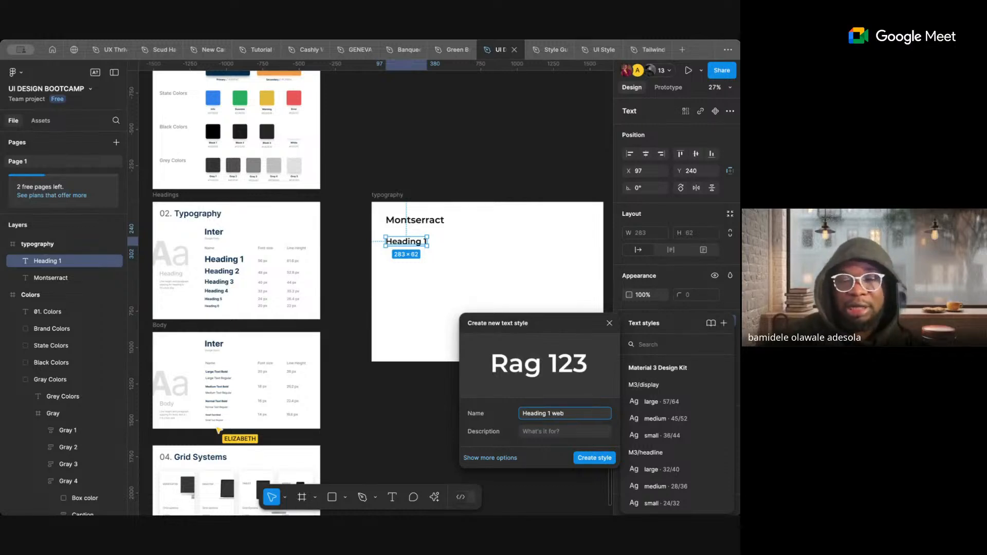
{"action": "key", "text": "BackSpace"}
{"action": "key", "text": "BackSpace"}
{"action": "key", "text": "BackSpace"}
{"action": "key", "text": "BackSpace"}
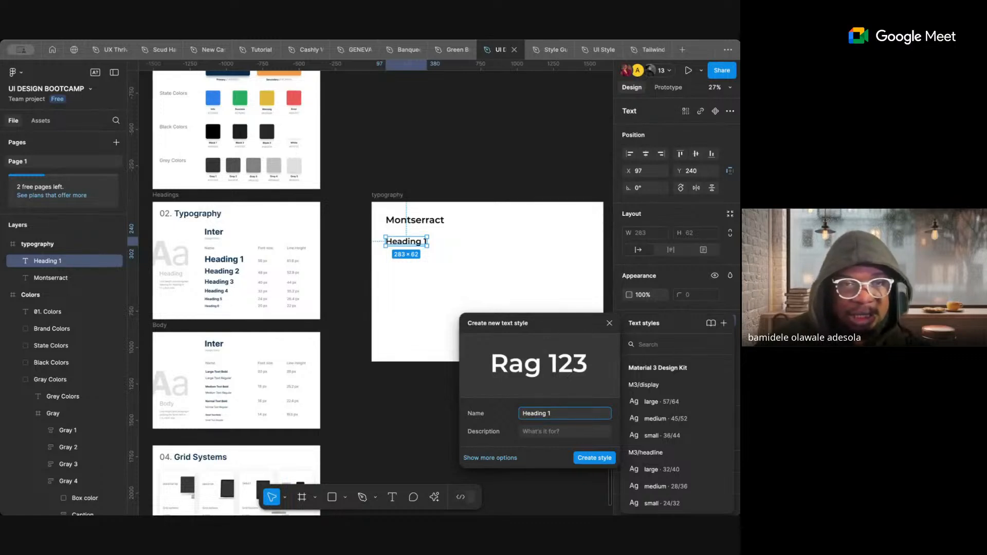
{"action": "type", "text": "56/"}
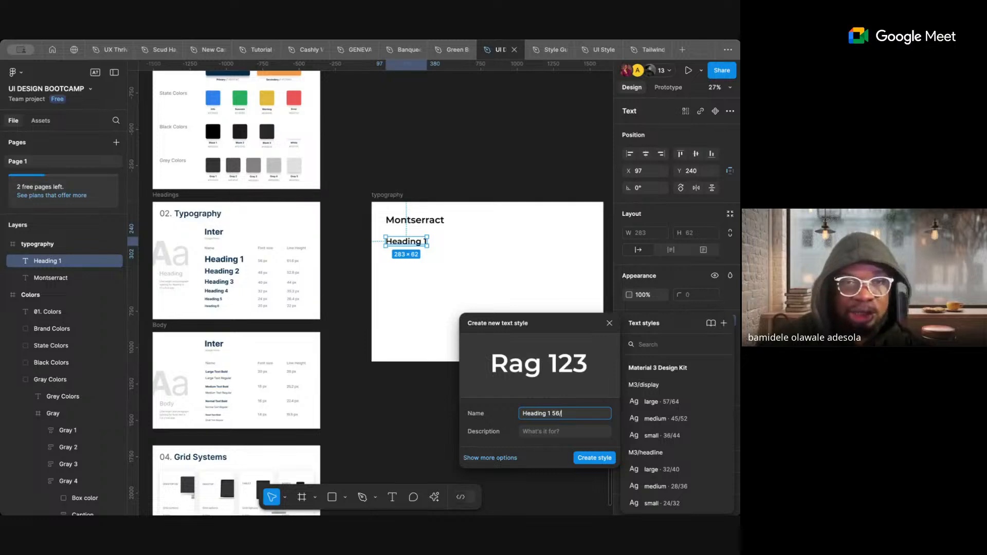
{"action": "type", "text": "62"}
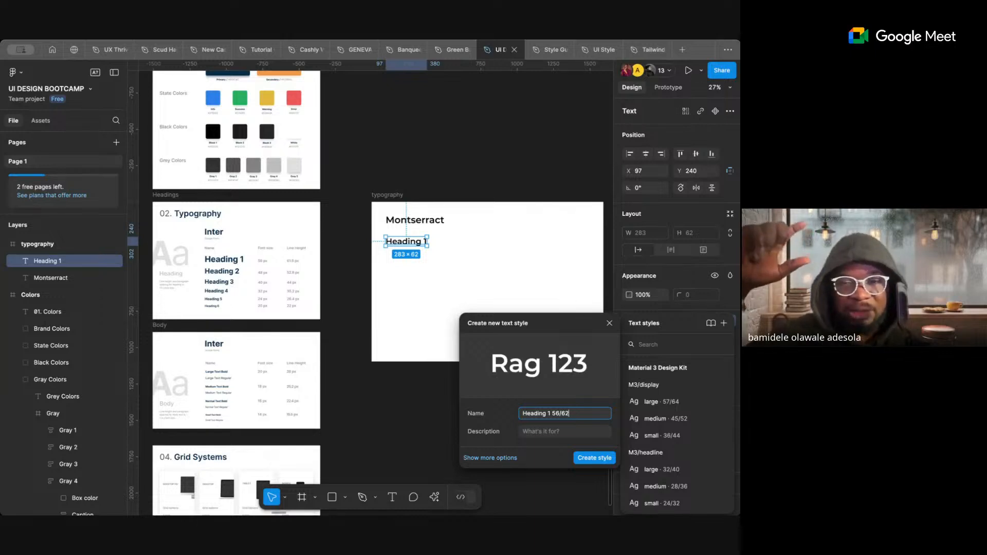
{"action": "left_click", "coordinate": [595, 458]}
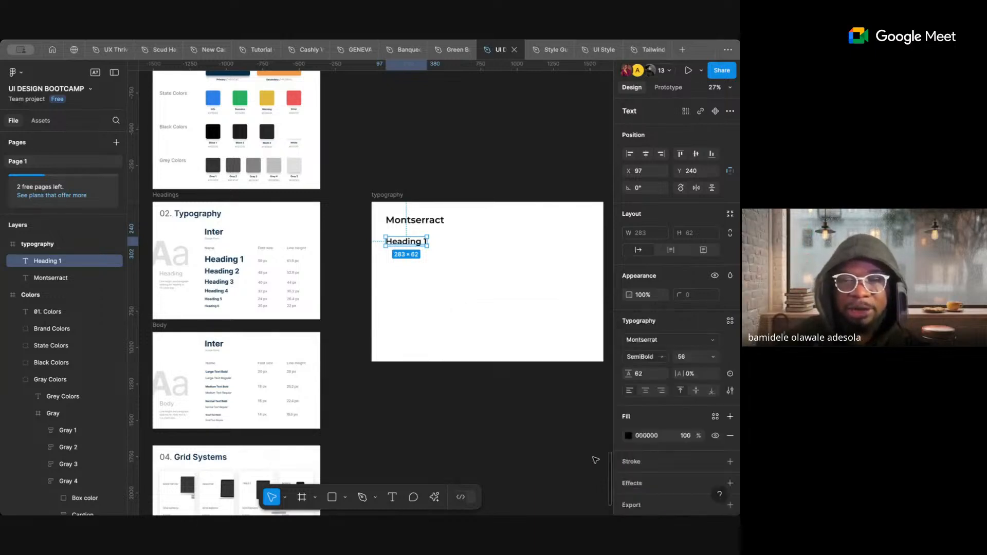
- Inspect how the new Heading 1 text style is grouped in the file's local text styles
{"action": "left_click", "coordinate": [549, 426]}
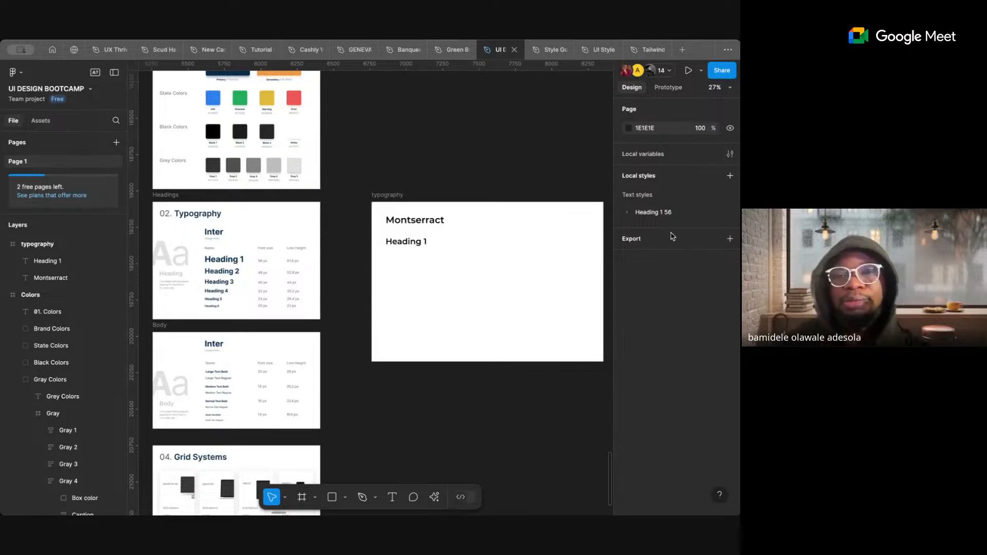
{"action": "left_click", "coordinate": [628, 213]}
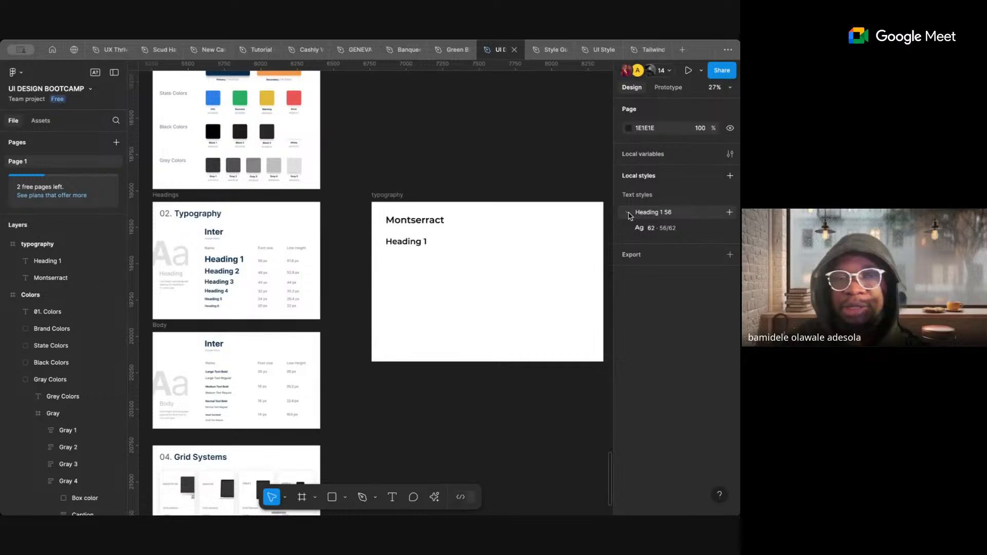
{"action": "left_click", "coordinate": [629, 213]}
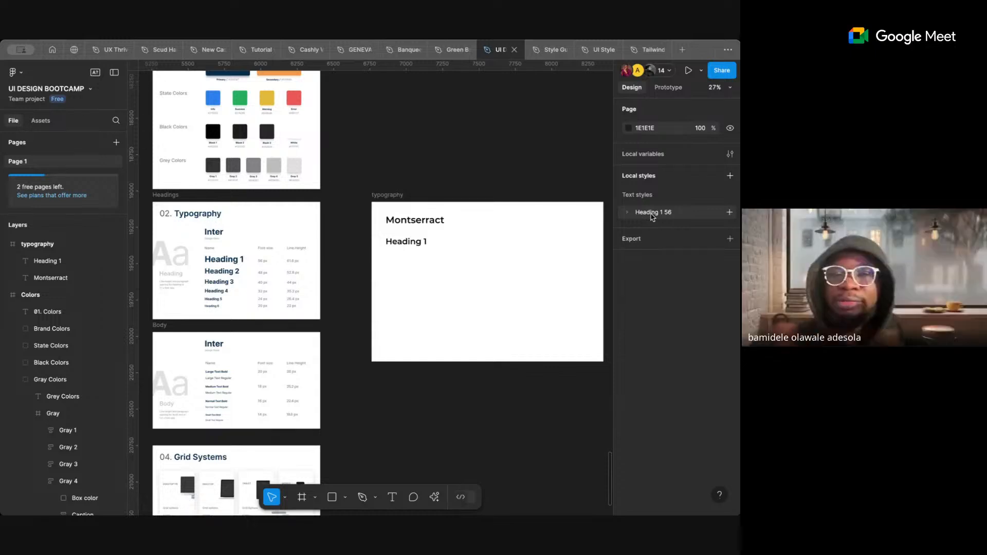
- Duplicate the Heading 1 text to an empty area lower in the typography frame, at about X 380, Y 498
{"action": "left_click", "coordinate": [729, 212]}
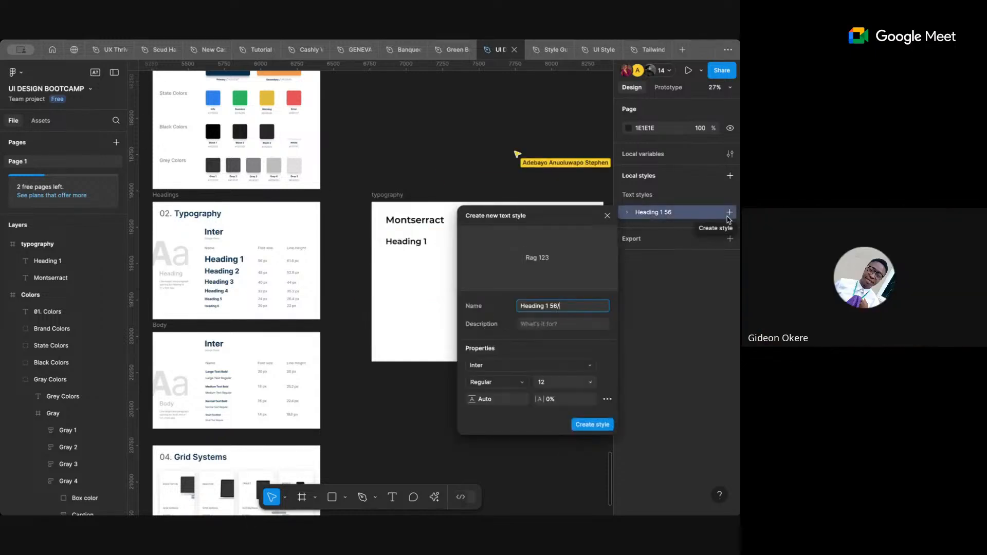
{"action": "left_click", "coordinate": [607, 216]}
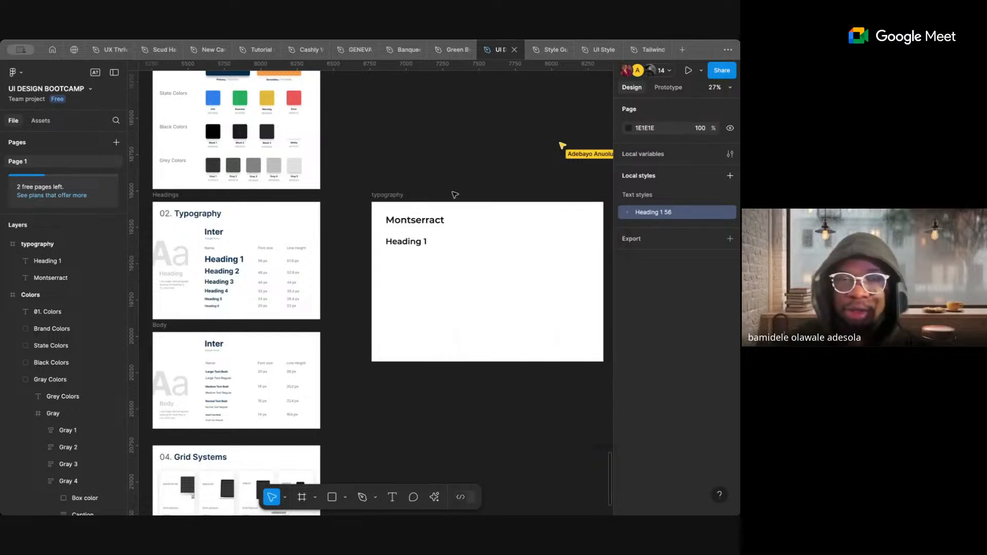
{"action": "left_click", "coordinate": [417, 243]}
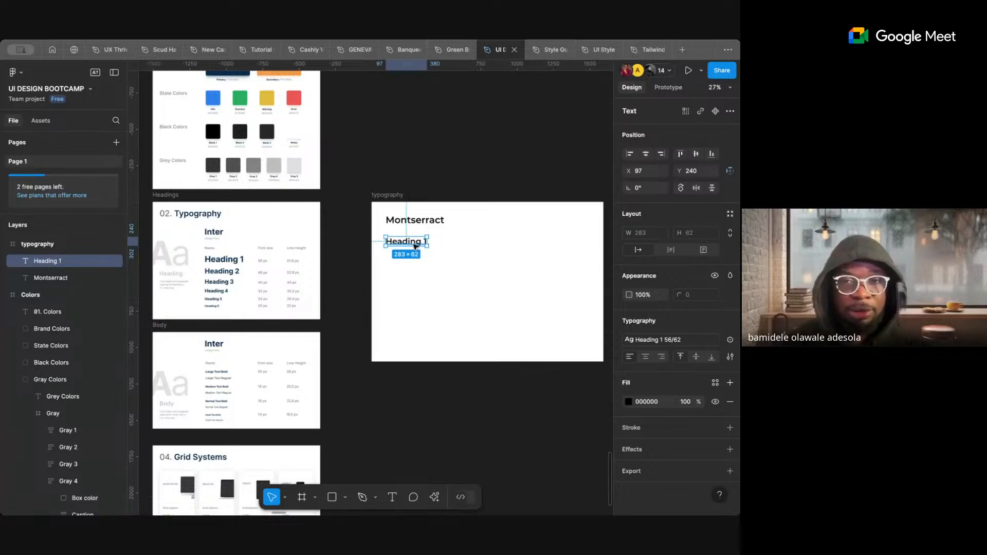
{"action": "left_click_drag", "start_coordinate": [419, 248], "coordinate": [456, 285], "text": "alt"}
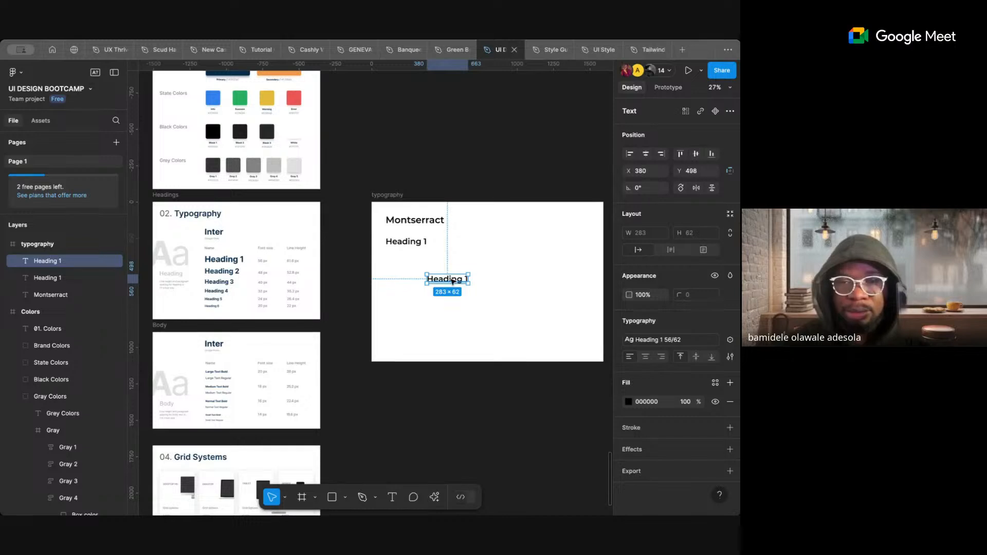
- Detach the text style from the lower Heading 1 copy and set its font to Regular at size 14
{"action": "left_click", "coordinate": [719, 340]}
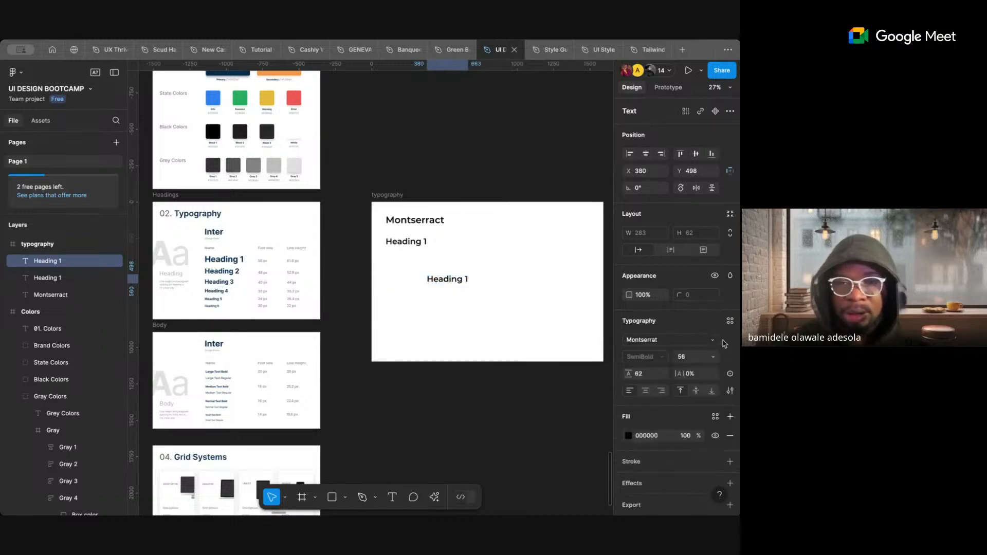
{"action": "left_click", "coordinate": [687, 358]}
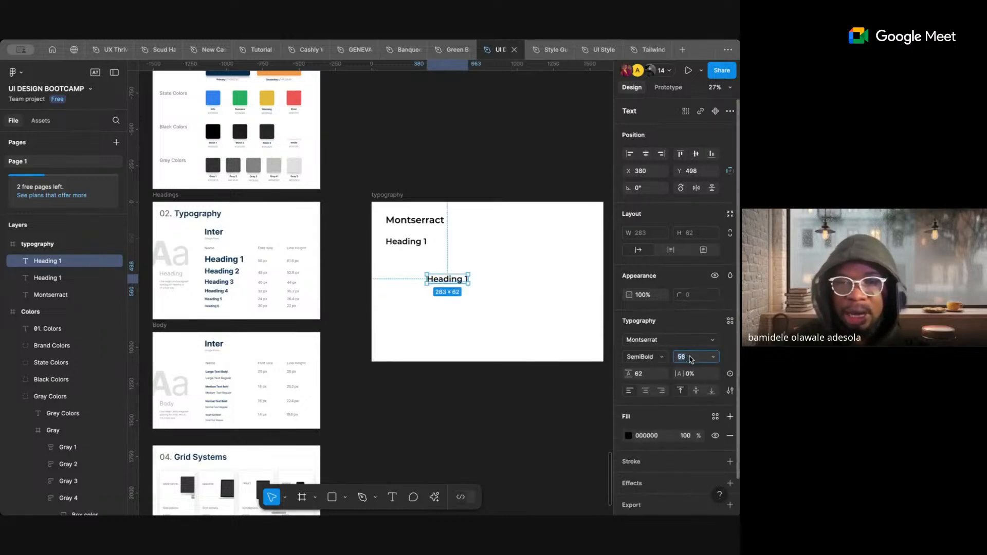
{"action": "left_click", "coordinate": [668, 357]}
{"action": "left_click", "coordinate": [660, 333]}
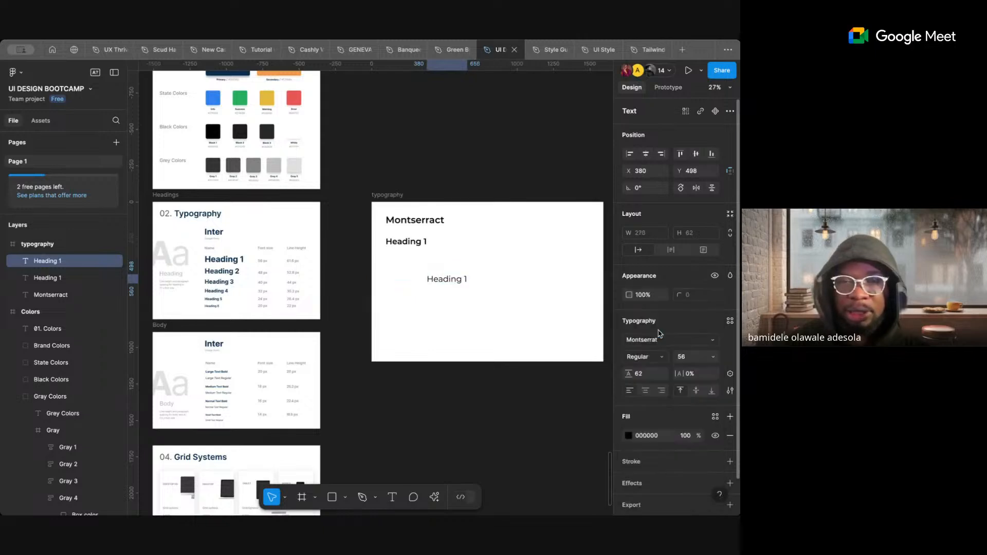
{"action": "left_click", "coordinate": [705, 357]}
{"action": "left_click", "coordinate": [709, 358]}
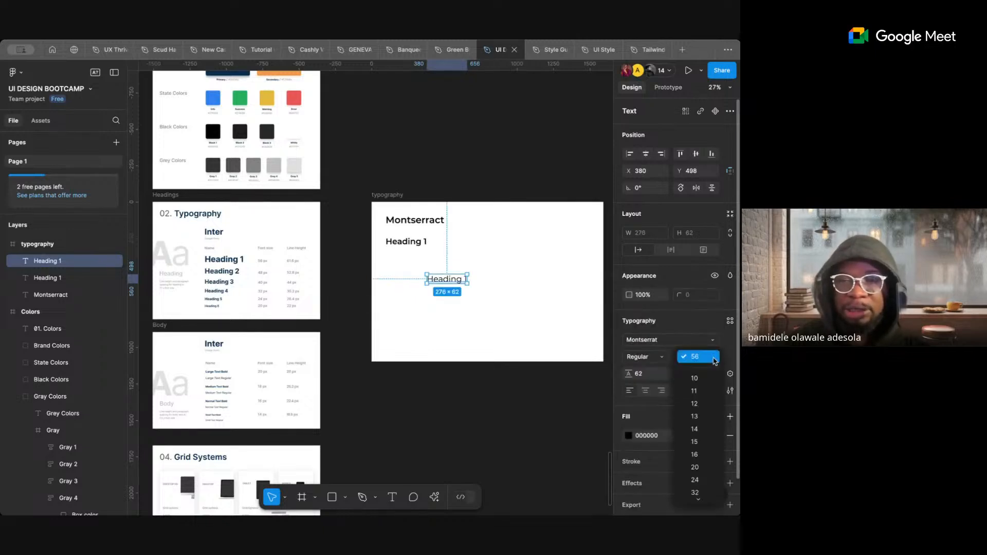
{"action": "left_click", "coordinate": [698, 430]}
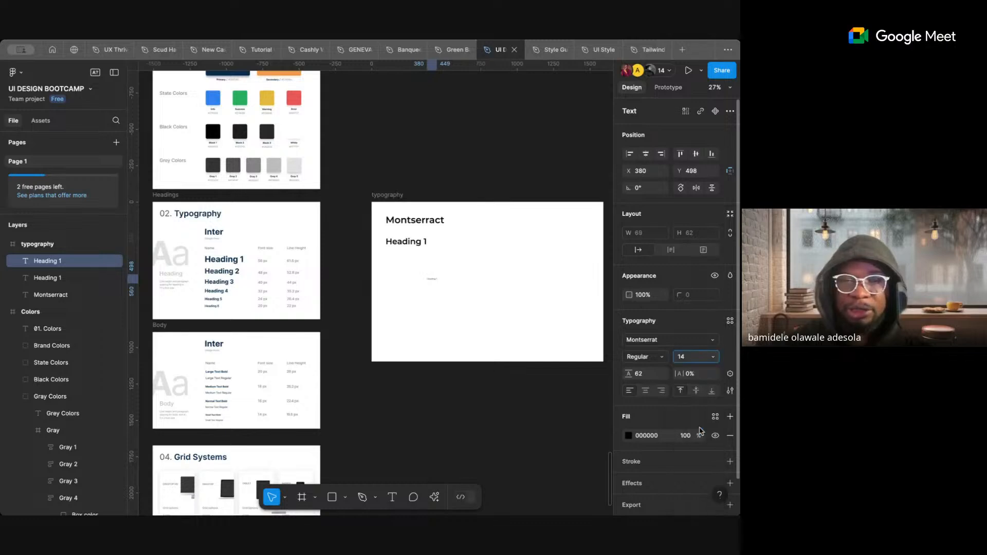
{"action": "left_click", "coordinate": [495, 398]}
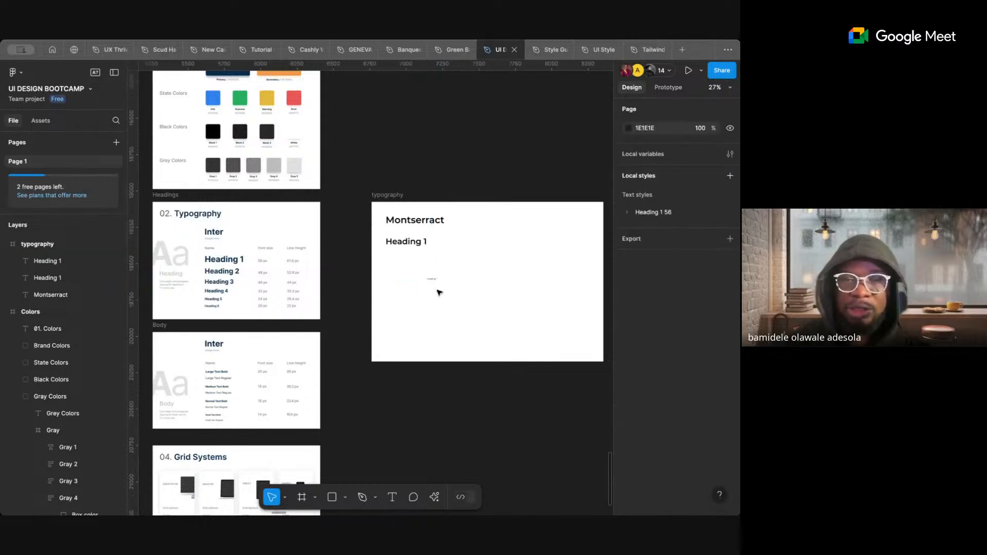
- Apply the saved Heading 1 56/62 text style to the small Heading 1 copy in the typography frame
{"action": "left_click", "coordinate": [434, 282]}
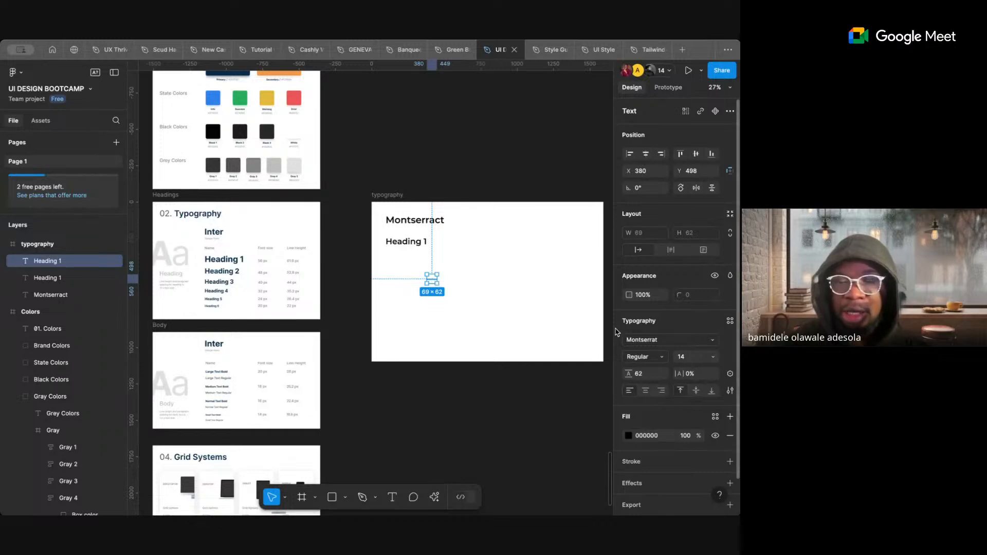
{"action": "left_click", "coordinate": [544, 418]}
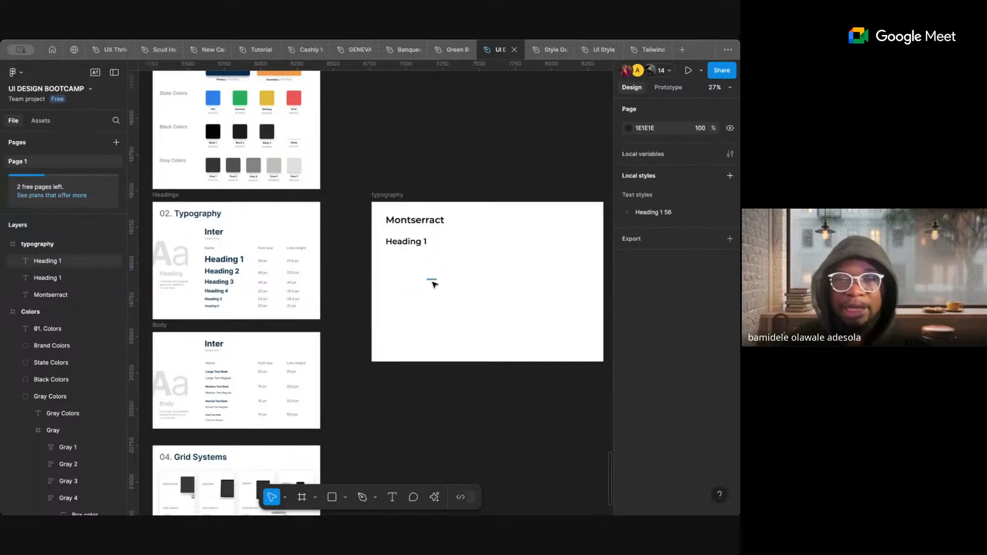
{"action": "left_click", "coordinate": [433, 282]}
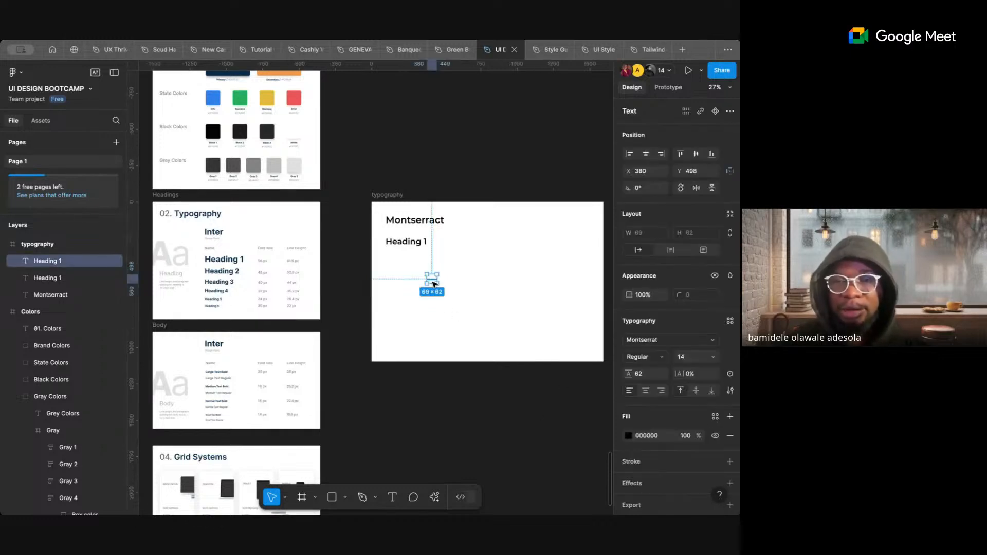
{"action": "left_click", "coordinate": [730, 322]}
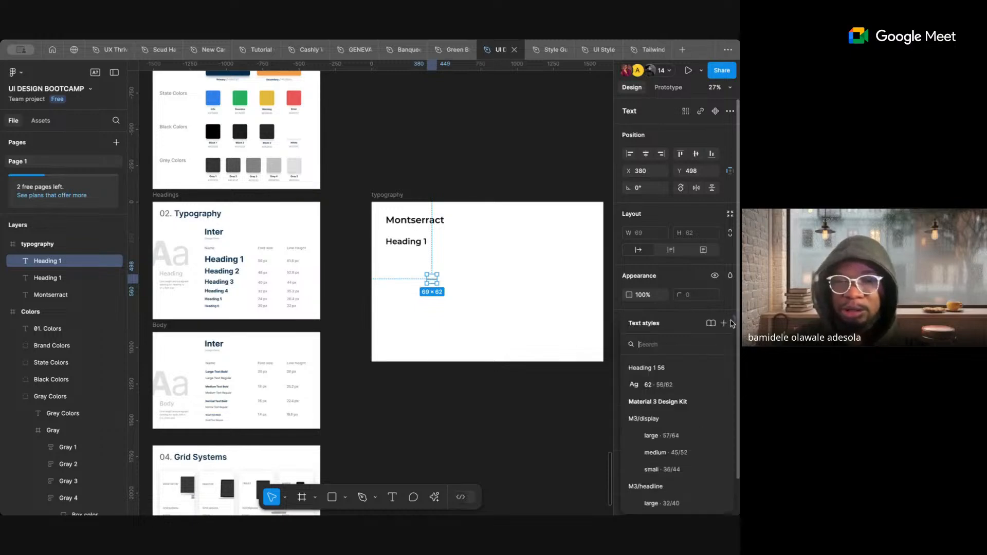
{"action": "left_click", "coordinate": [658, 384]}
{"action": "left_click", "coordinate": [500, 424]}
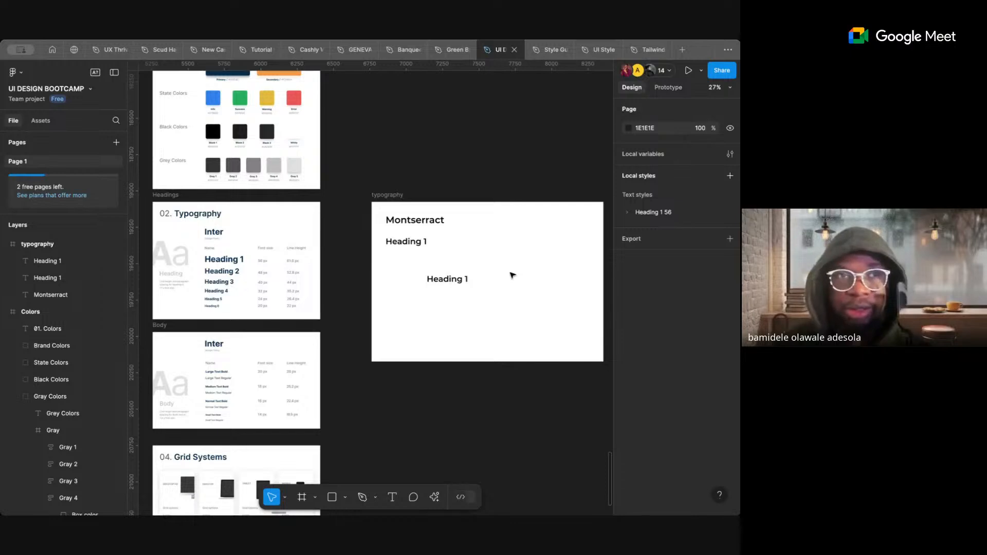
- Move the Heading 1 copy directly beneath the original heading and change its text to "Heading 2"
{"action": "left_click", "coordinate": [446, 283]}
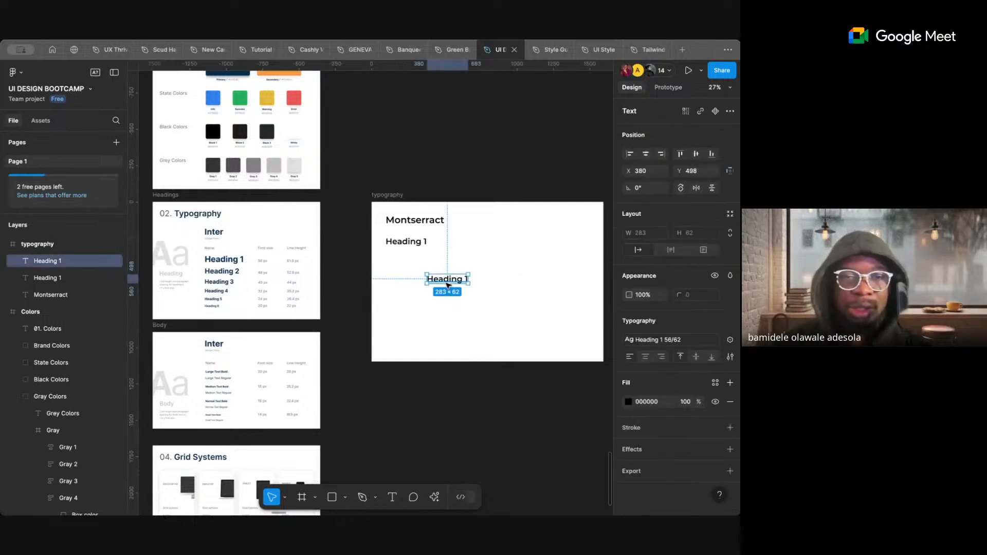
{"action": "left_click_drag", "start_coordinate": [448, 286], "coordinate": [406, 264]}
{"action": "double_click", "coordinate": [406, 265]}
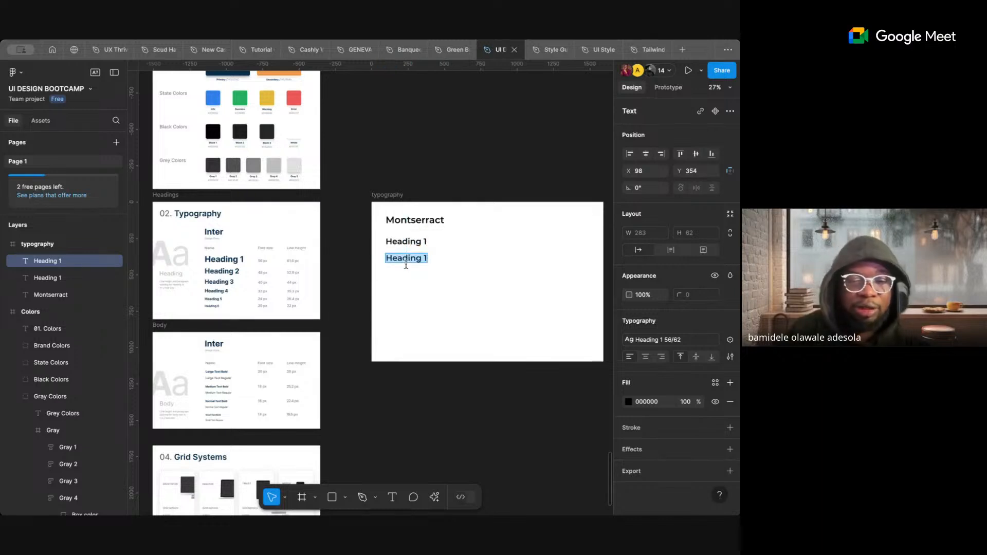
{"action": "type", "text": "Headin"}
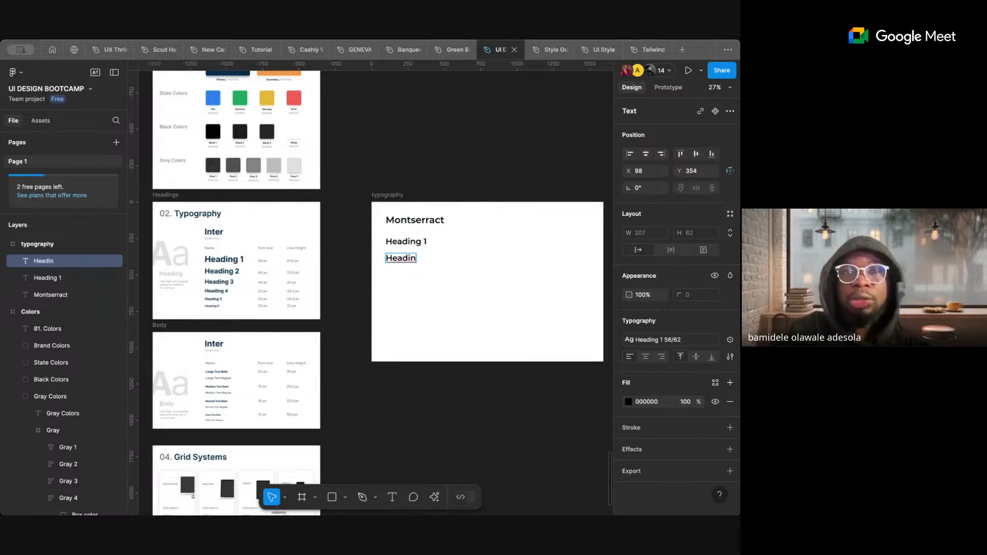
{"action": "type", "text": "g 2"}
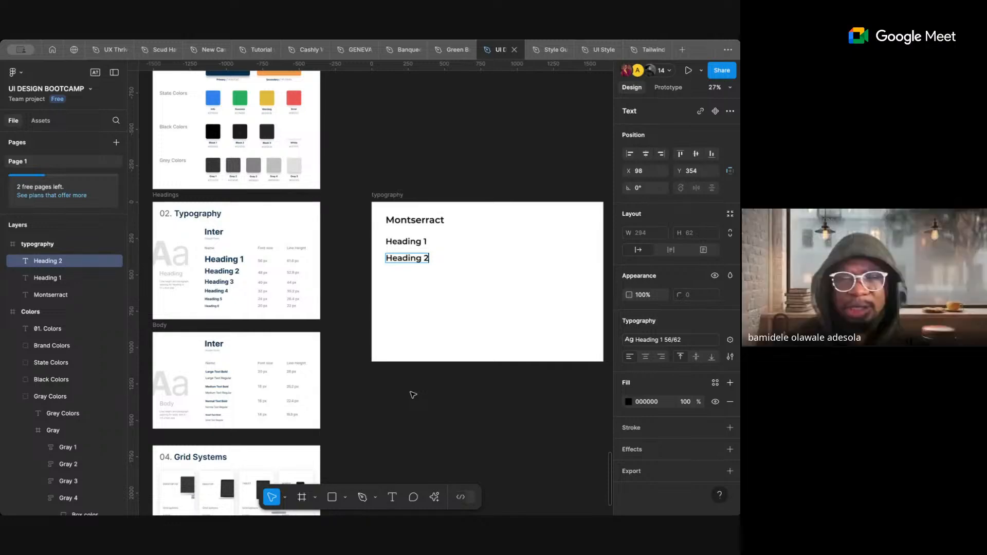
{"action": "key", "text": "Escape"}
{"action": "left_click", "coordinate": [485, 199]}
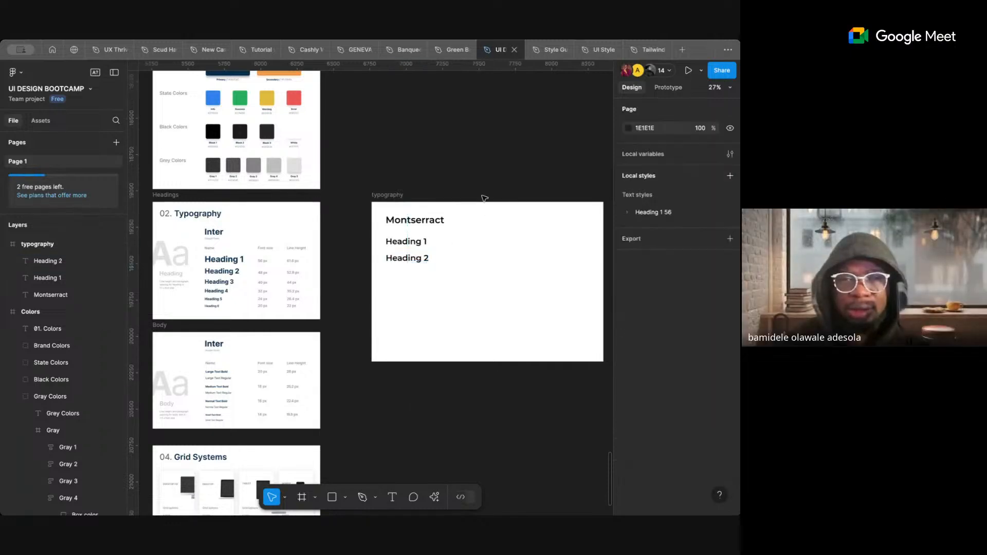
- Correct the spelling of the typography frame's title text to "Montserrat"
{"action": "left_click", "coordinate": [425, 224]}
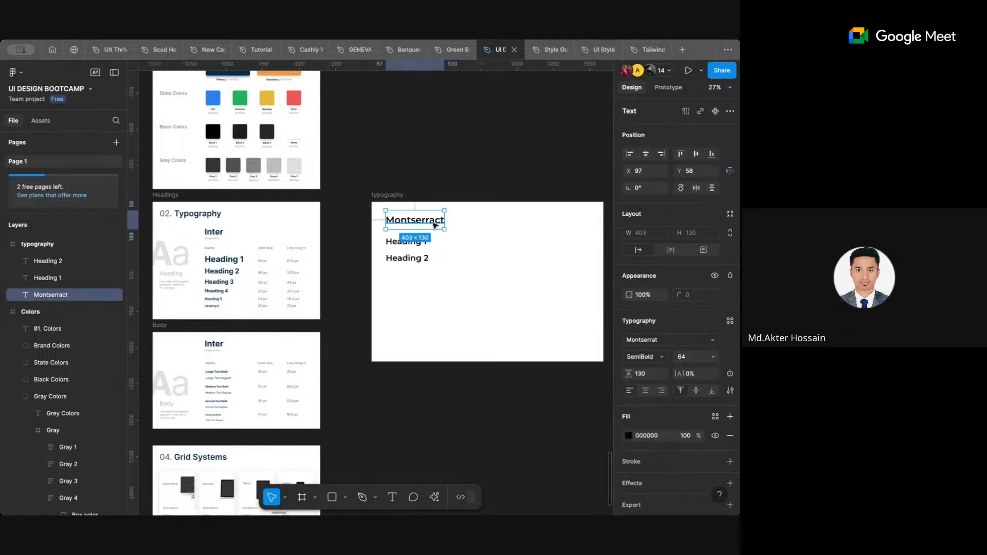
{"action": "double_click", "coordinate": [438, 222]}
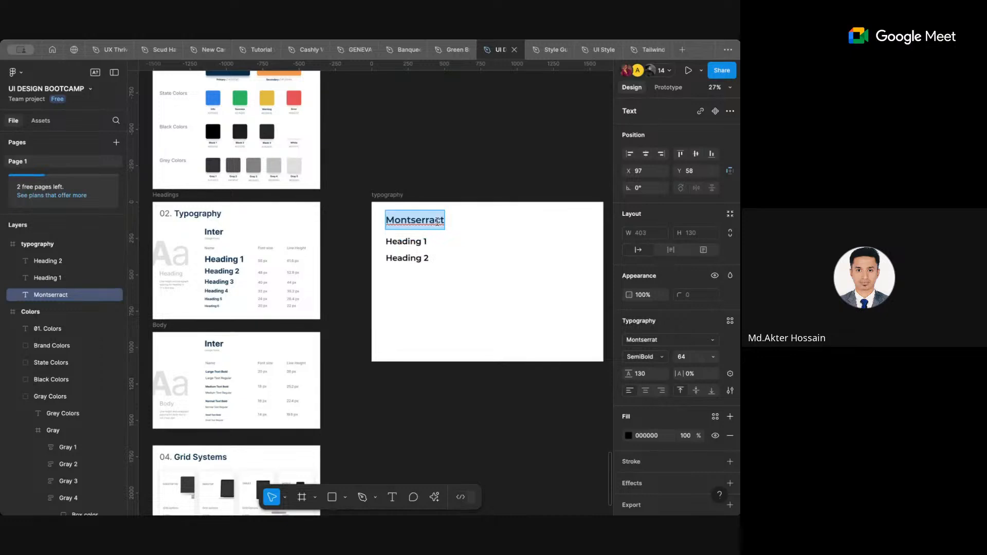
{"action": "left_click", "coordinate": [439, 222]}
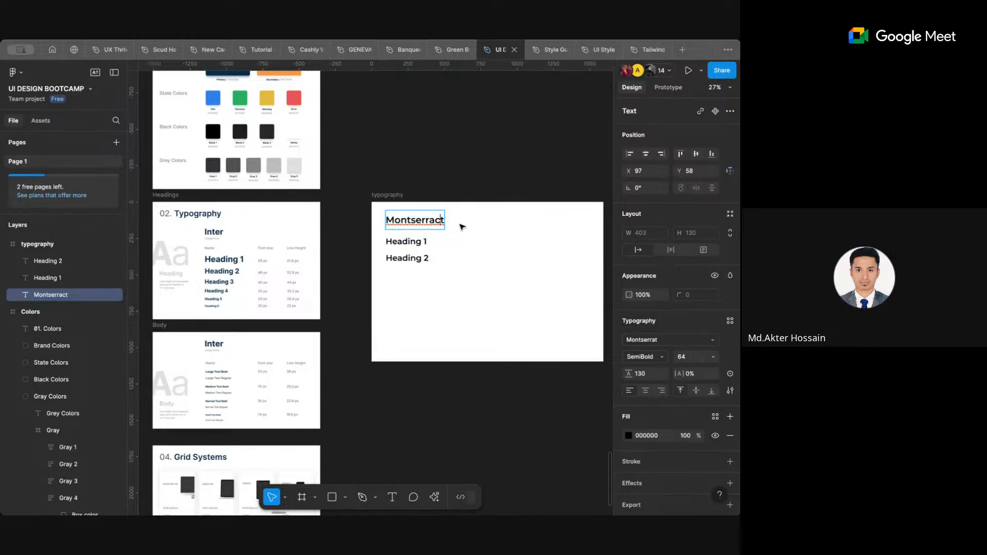
{"action": "key", "text": "BackSpace"}
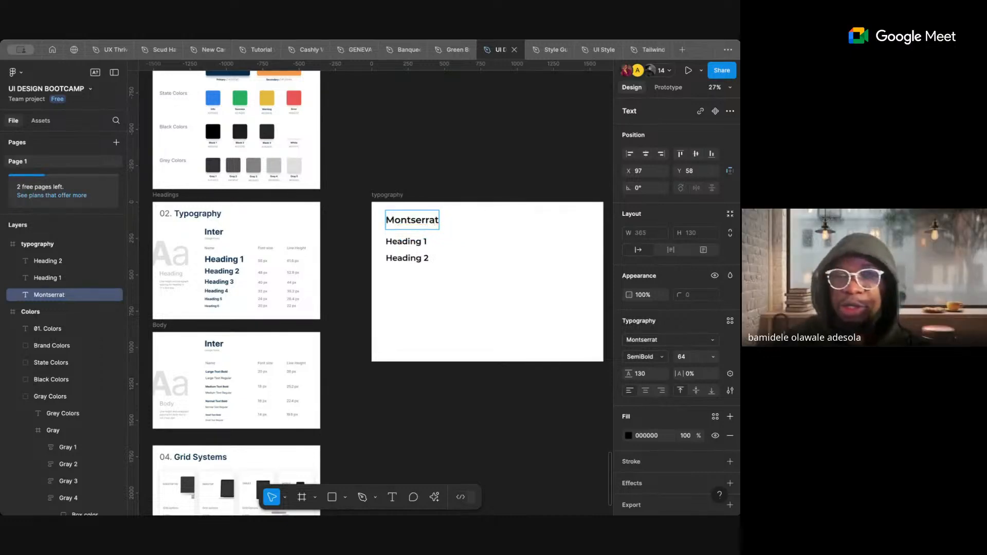
{"action": "key", "text": "Escape"}
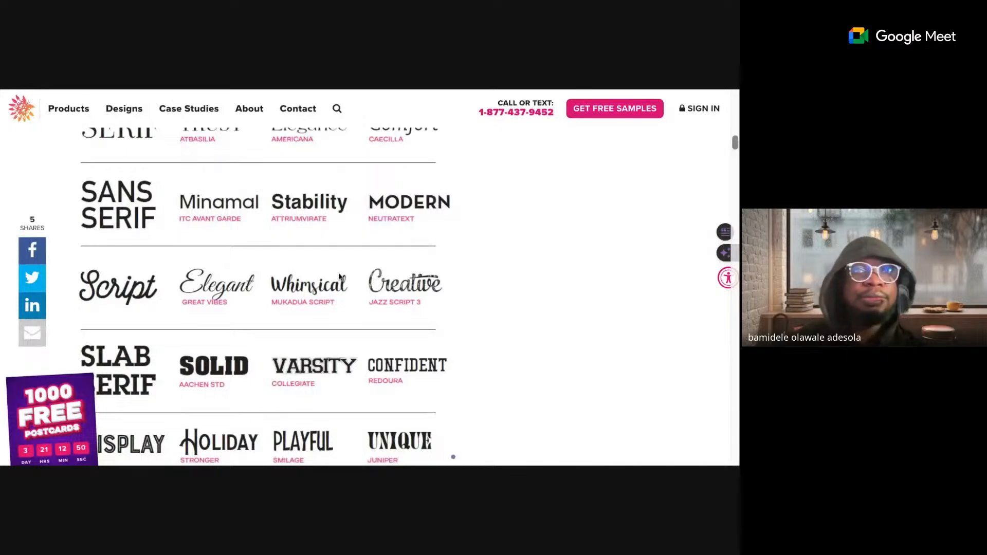
- Examine the web article's chart of typography styles and the feelings associated with each font
{"action": "scroll", "coordinate": [338, 276], "scroll_direction": "up", "scroll_amount": 2}
{"action": "scroll", "coordinate": [338, 276], "scroll_direction": "up", "scroll_amount": 1}
{"action": "scroll", "coordinate": [338, 276], "scroll_direction": "down", "scroll_amount": 3}
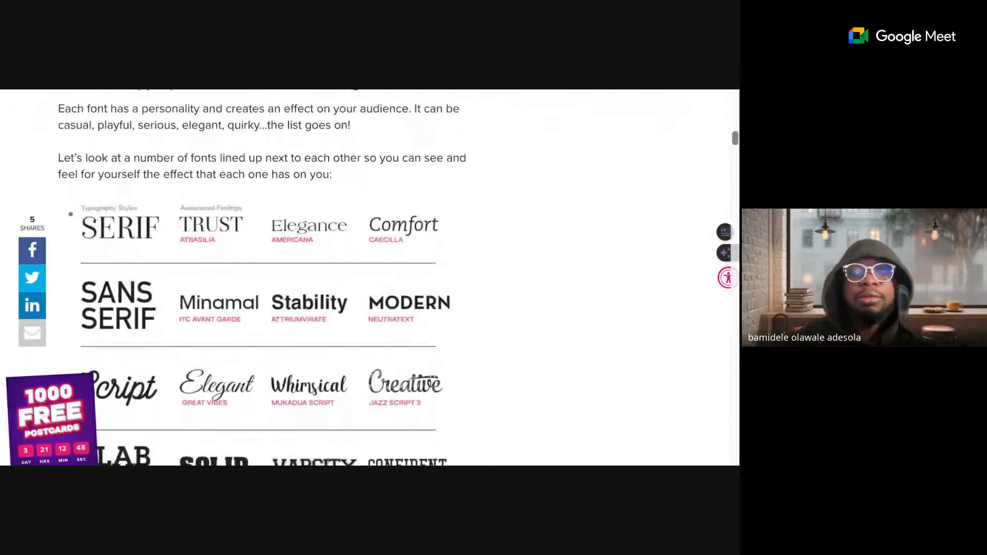
{"action": "scroll", "coordinate": [364, 277], "scroll_direction": "down", "scroll_amount": 2}
{"action": "scroll", "coordinate": [364, 277], "scroll_direction": "up", "scroll_amount": 5}
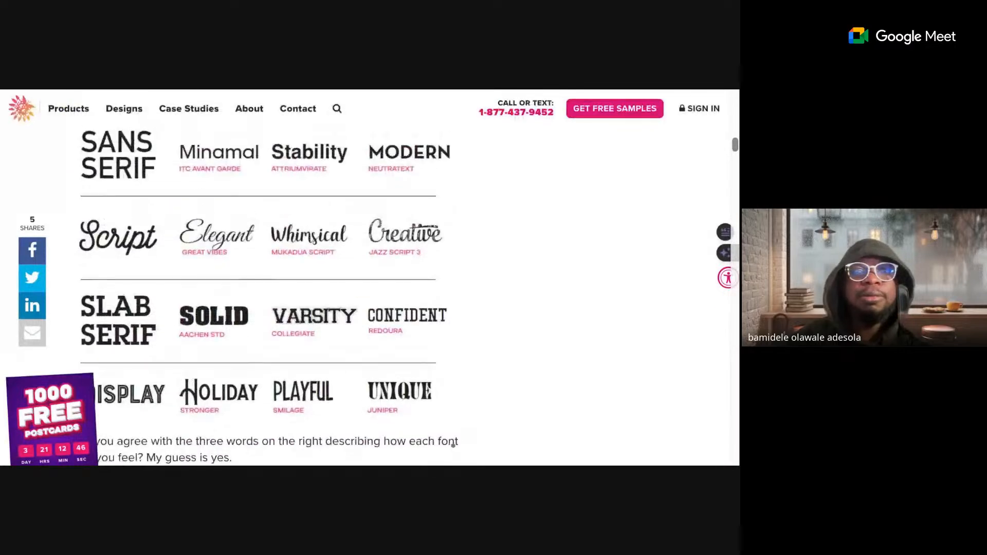
{"action": "scroll", "coordinate": [268, 298], "scroll_direction": "up", "scroll_amount": 1}
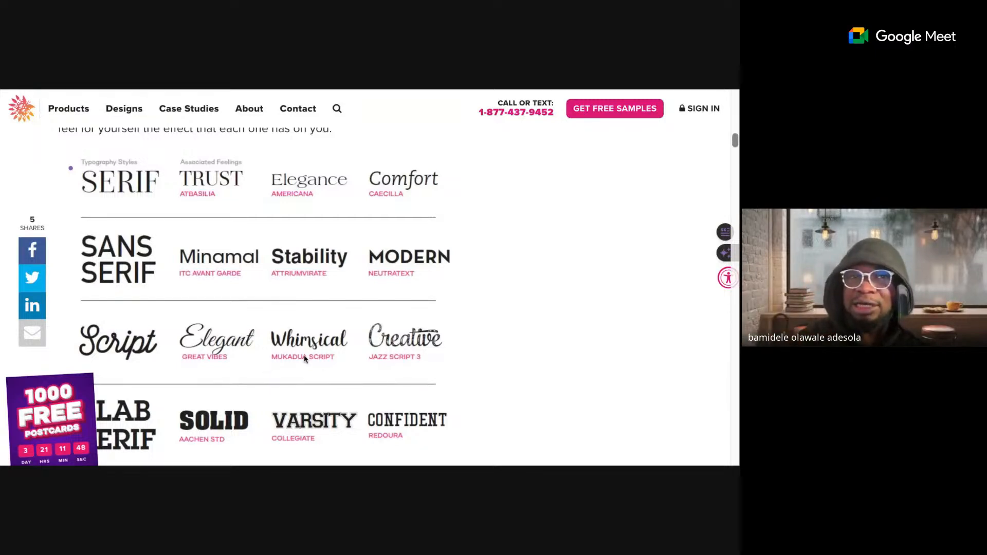
- Review the article's serif versus sans serif explanation and its poor and better jewelry headline examples, and return to the font styles chart
{"action": "scroll", "coordinate": [305, 358], "scroll_direction": "down", "scroll_amount": 3}
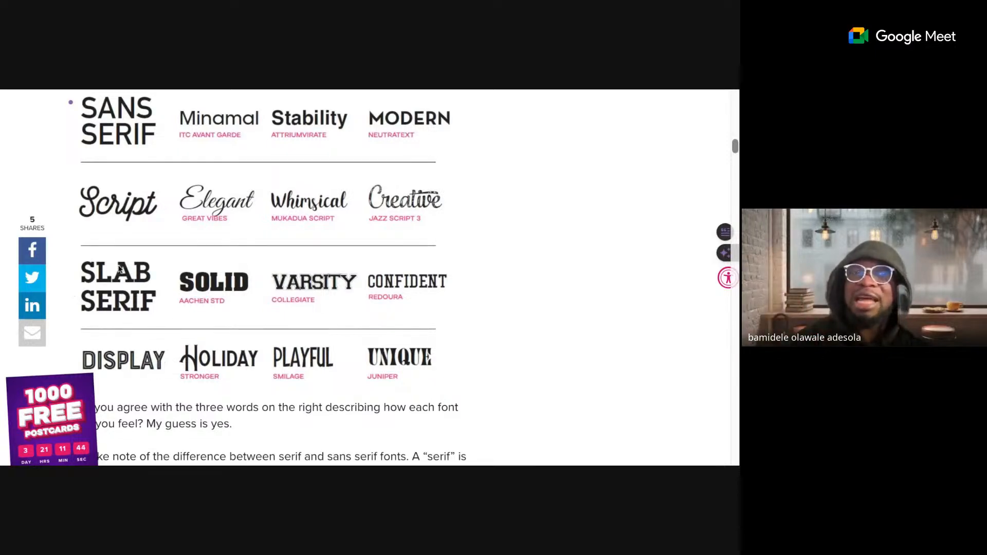
{"action": "scroll", "coordinate": [120, 270], "scroll_direction": "down", "scroll_amount": 6}
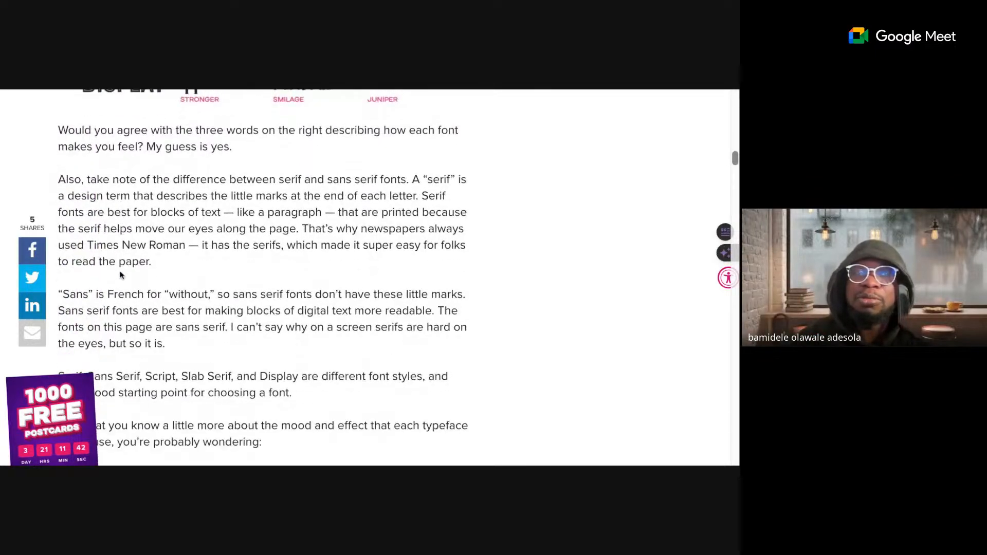
{"action": "scroll", "coordinate": [120, 275], "scroll_direction": "down", "scroll_amount": 13}
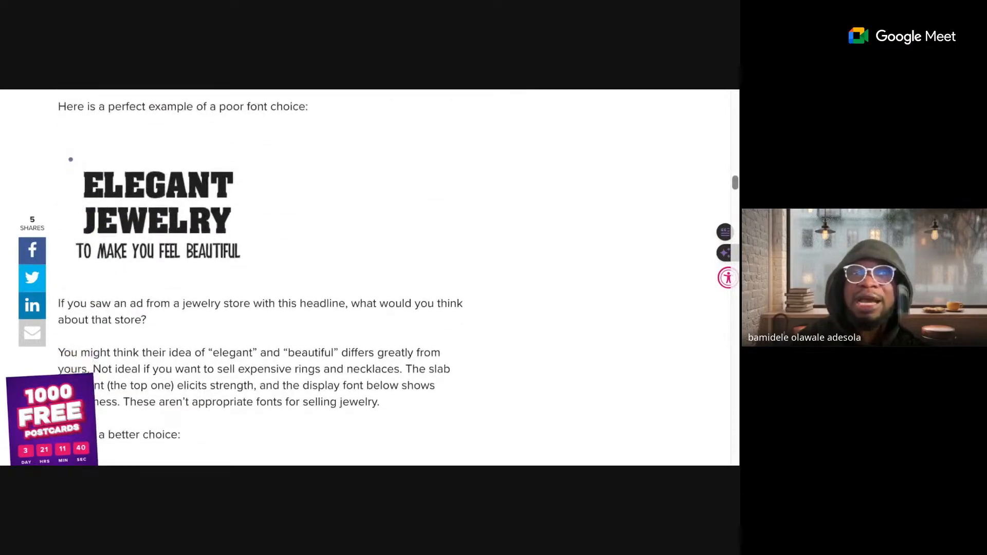
{"action": "scroll", "coordinate": [263, 278], "scroll_direction": "down", "scroll_amount": 5}
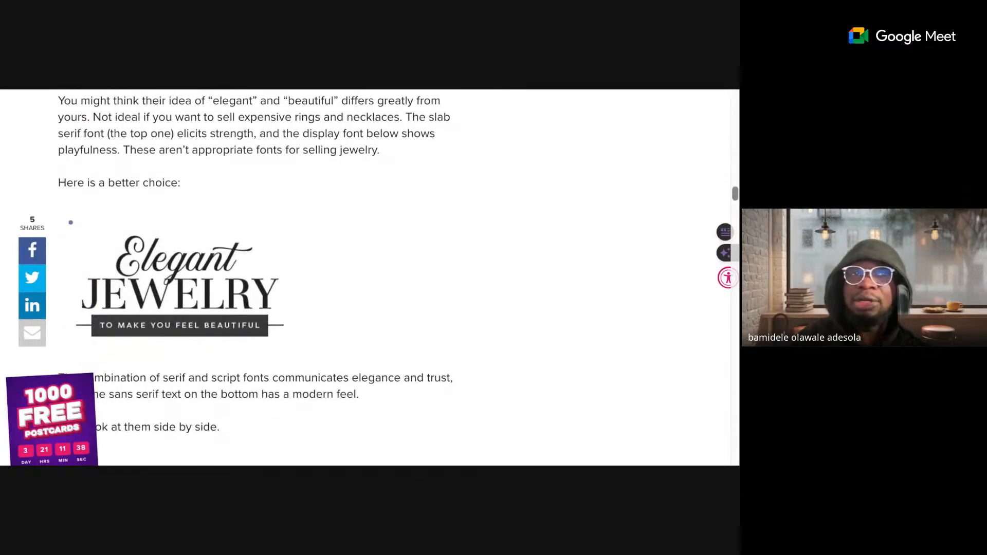
{"action": "scroll", "coordinate": [364, 278], "scroll_direction": "up", "scroll_amount": 15}
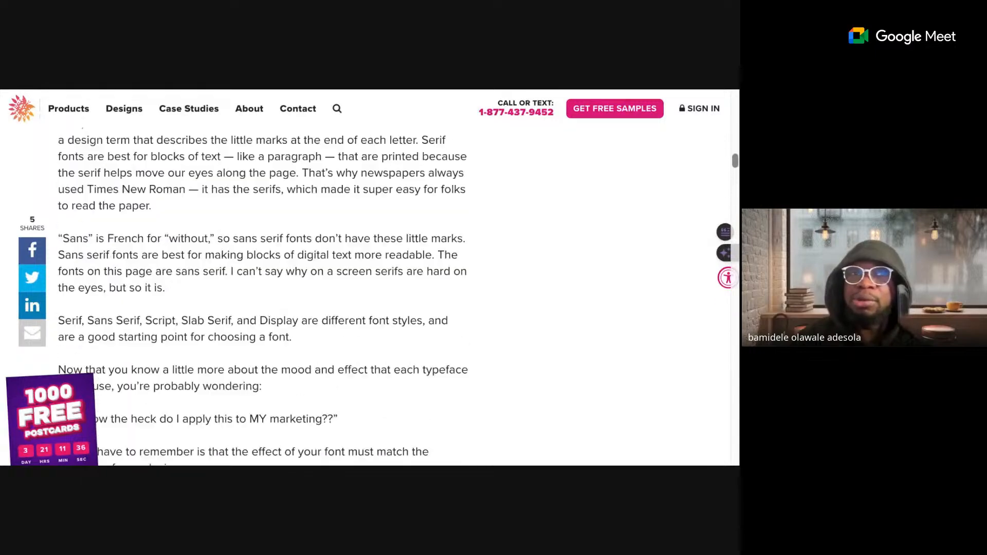
{"action": "scroll", "coordinate": [126, 91], "scroll_direction": "up", "scroll_amount": 8}
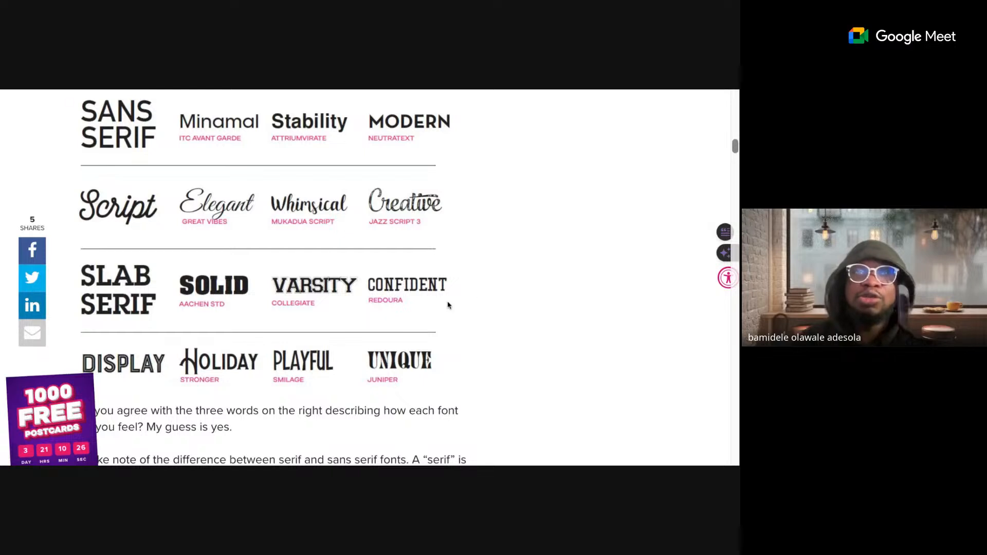
{"action": "scroll", "coordinate": [389, 254], "scroll_direction": "up", "scroll_amount": 2}
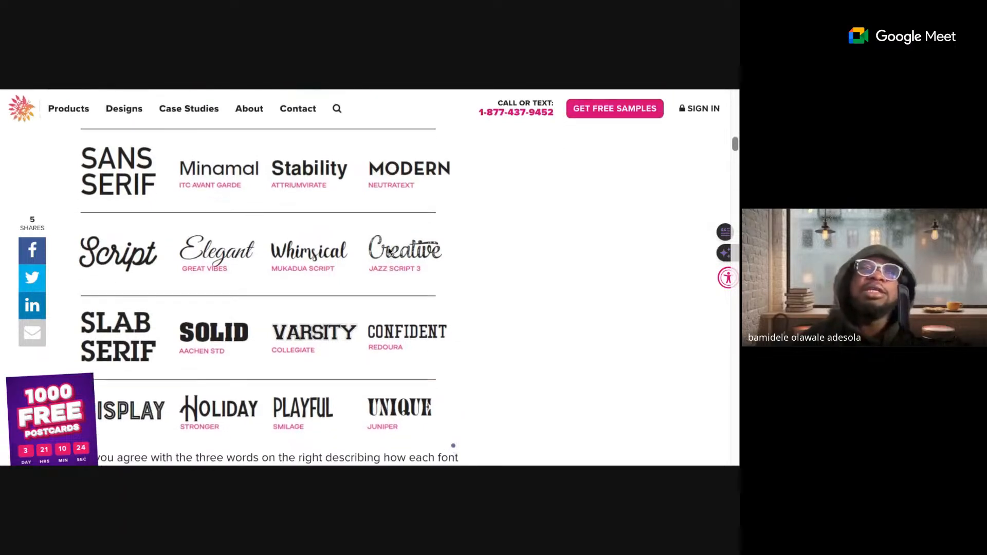
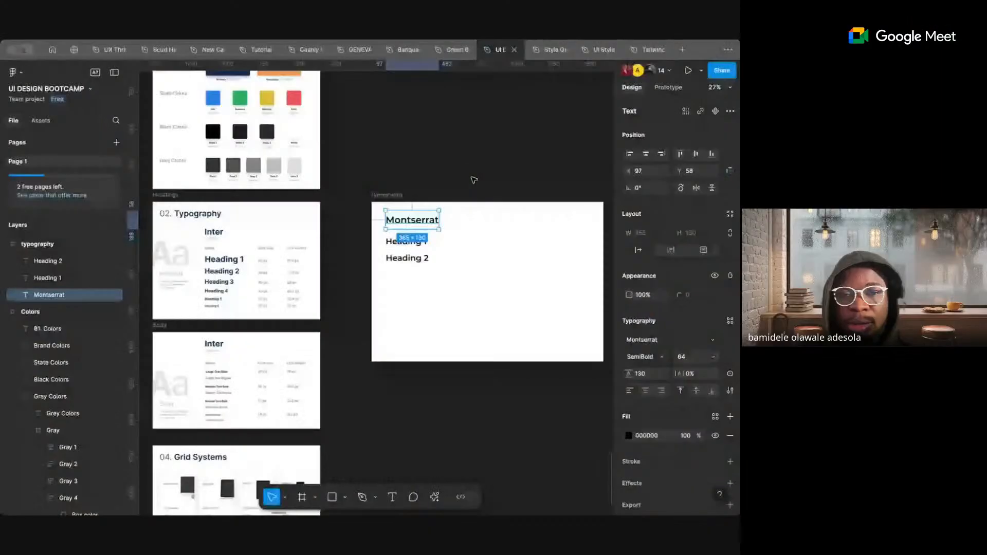
- Review the list of people currently in the file and close it
{"action": "left_click", "coordinate": [490, 186]}
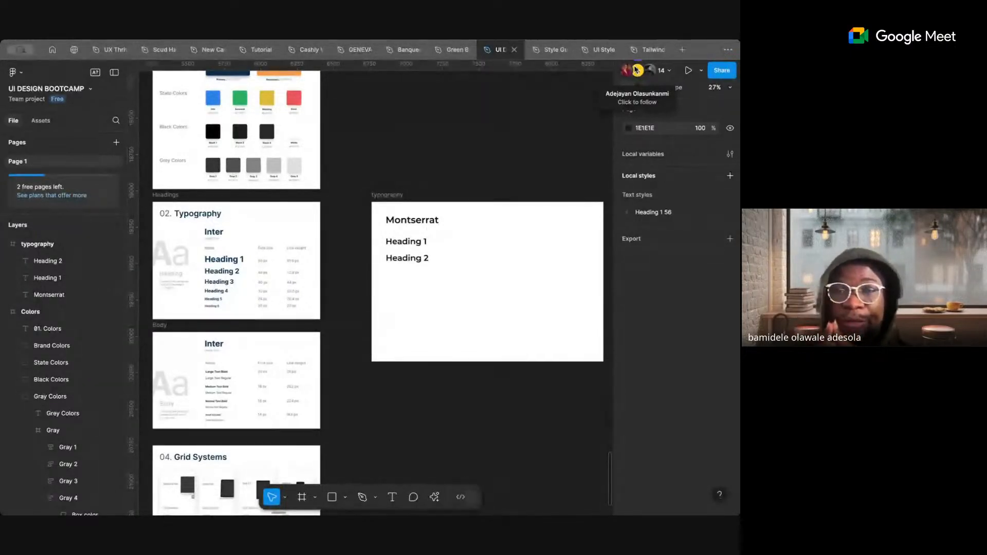
{"action": "left_click", "coordinate": [664, 70]}
{"action": "left_click", "coordinate": [567, 170]}
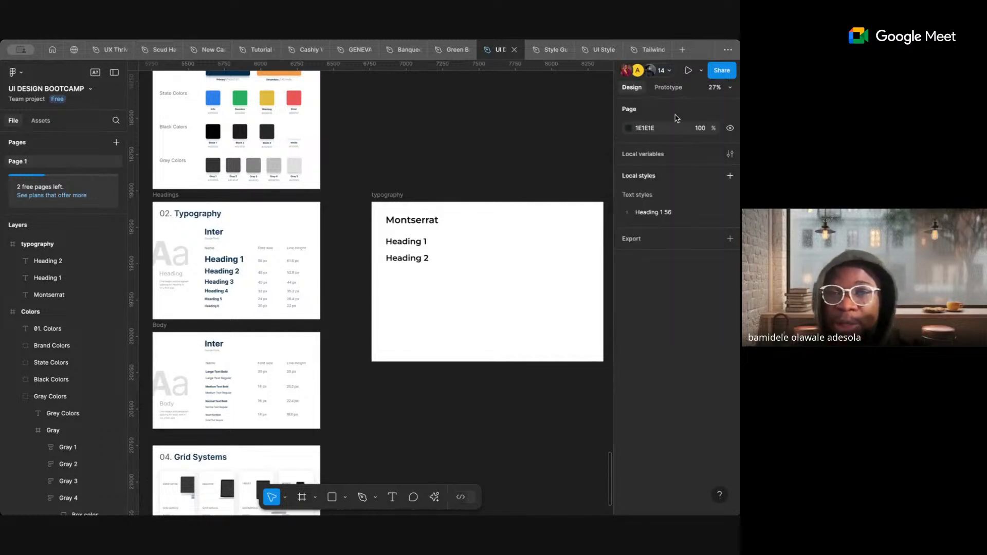
{"action": "left_click", "coordinate": [668, 73]}
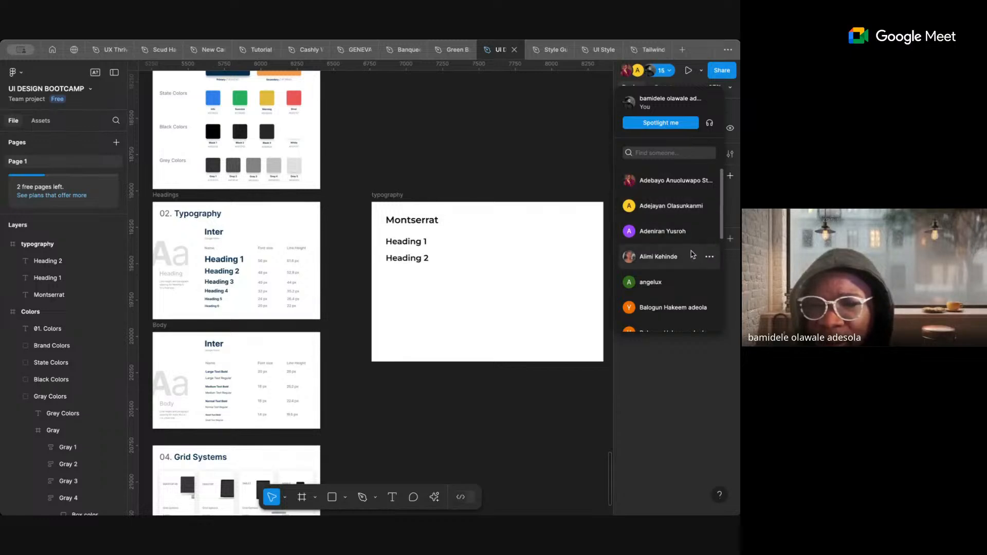
{"action": "scroll", "coordinate": [693, 254], "scroll_direction": "down", "scroll_amount": 5}
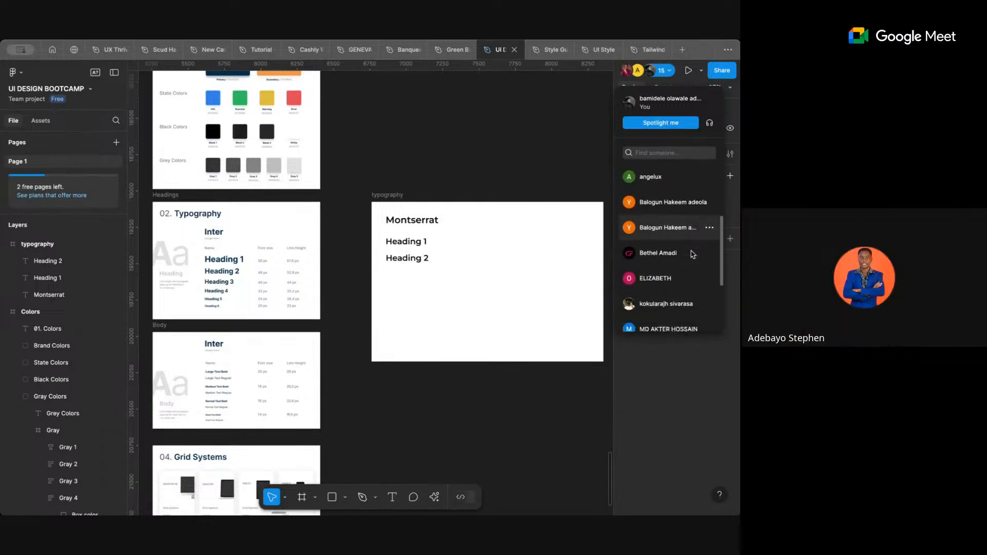
{"action": "scroll", "coordinate": [693, 254], "scroll_direction": "down", "scroll_amount": 3}
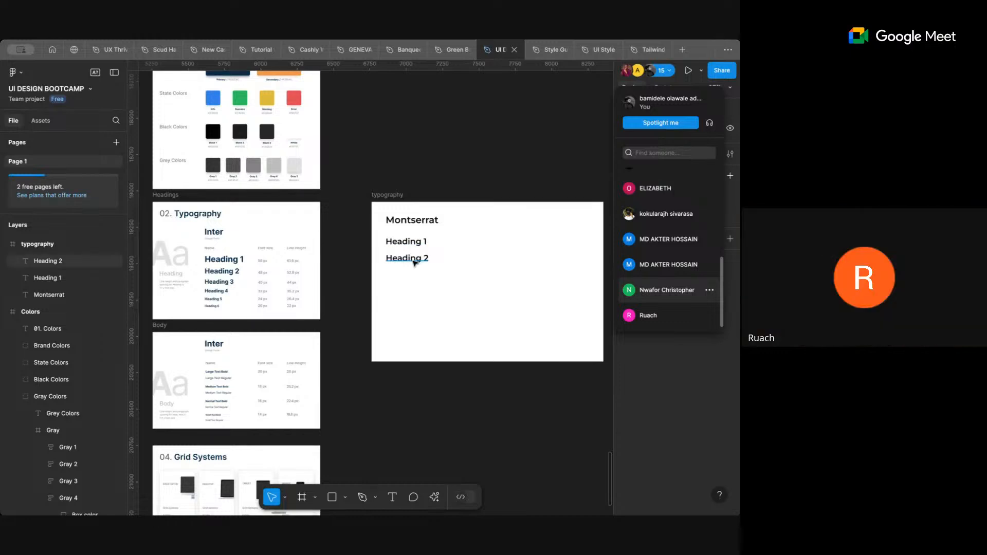
{"action": "left_click", "coordinate": [553, 160]}
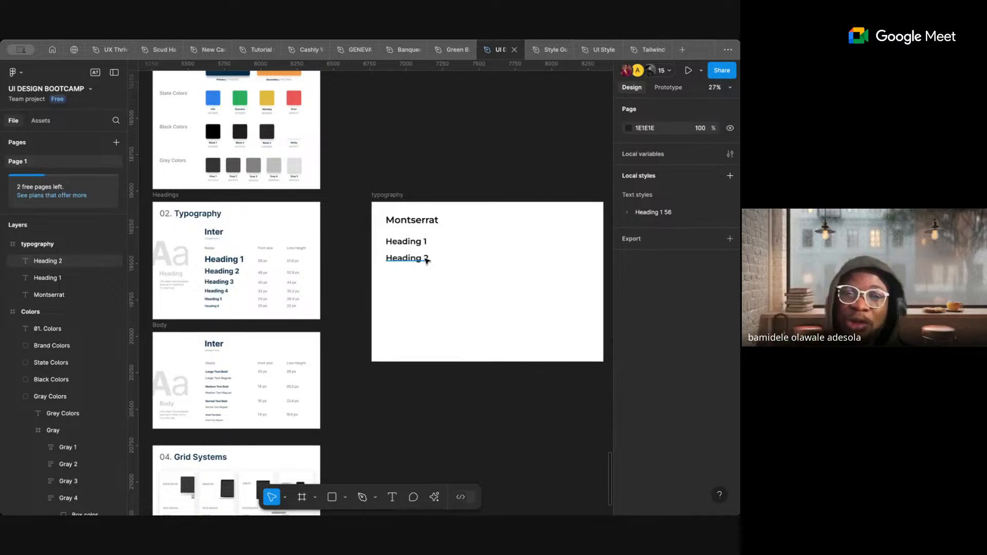
- Follow a participant's view from the list of people in the file, and return to the typography frame
{"action": "left_click", "coordinate": [664, 70]}
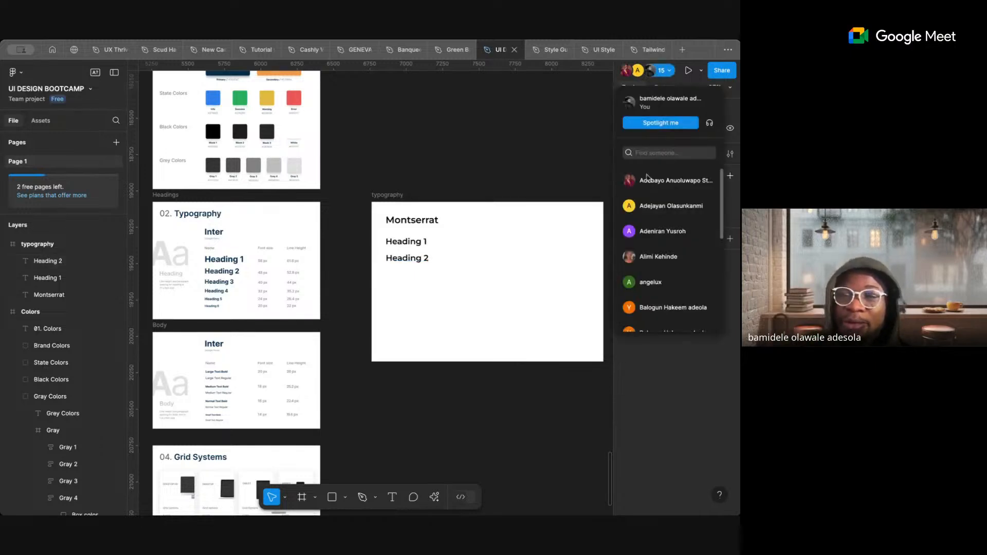
{"action": "scroll", "coordinate": [646, 288], "scroll_direction": "down", "scroll_amount": 5}
{"action": "left_click", "coordinate": [647, 315]}
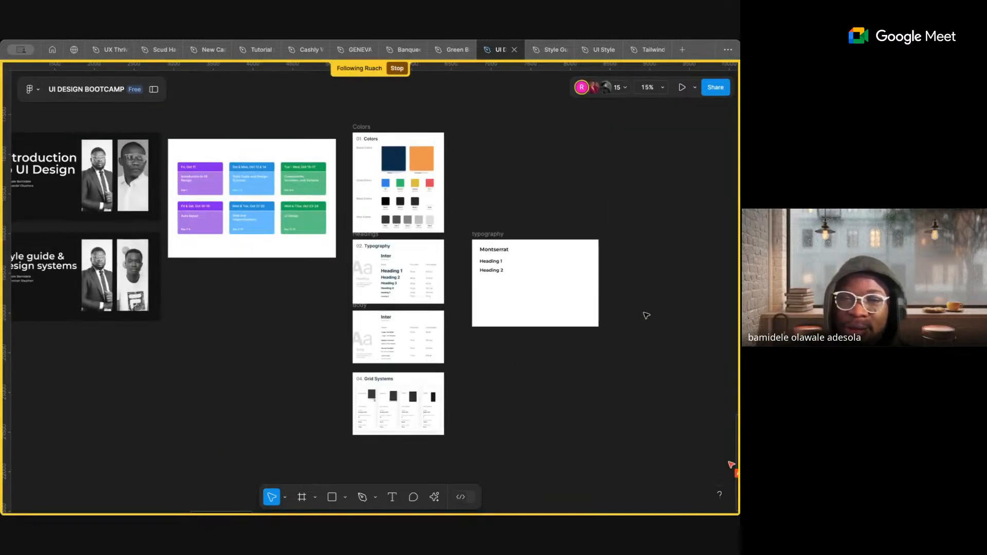
{"action": "scroll", "coordinate": [526, 277], "scroll_direction": "up", "scroll_amount": 5}
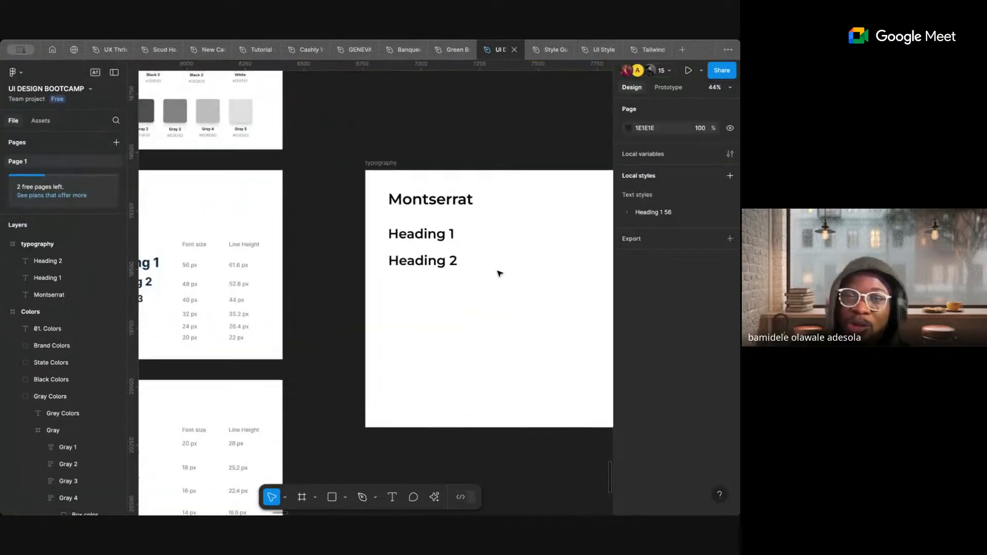
{"action": "scroll", "coordinate": [498, 271], "scroll_direction": "right", "scroll_amount": 2}
{"action": "scroll", "coordinate": [400, 253], "scroll_direction": "right", "scroll_amount": 2}
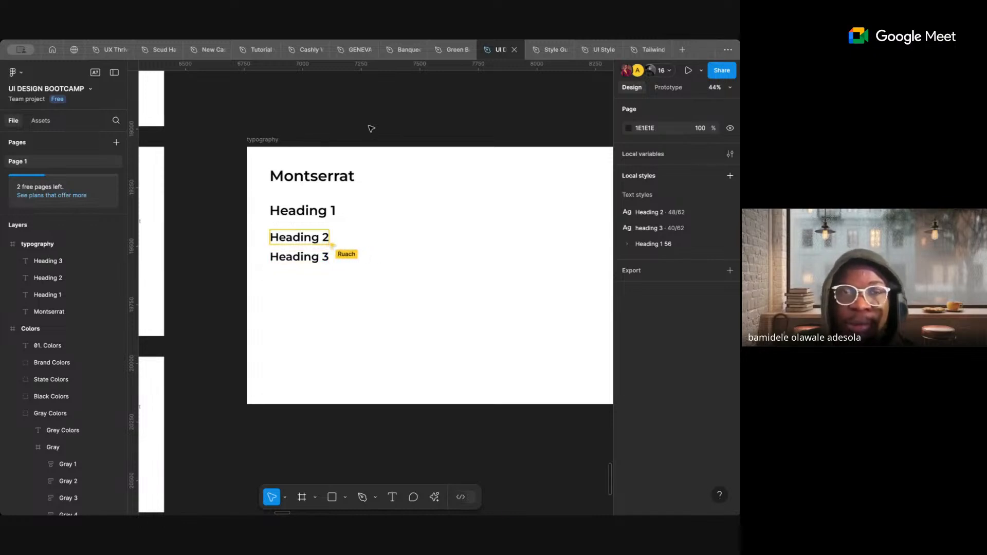
- Examine the typography frame beside the reference frames and the text style saved in the Heading 1 56 group
{"action": "scroll", "coordinate": [371, 149], "scroll_direction": "down", "scroll_amount": 5, "text": "ctrl"}
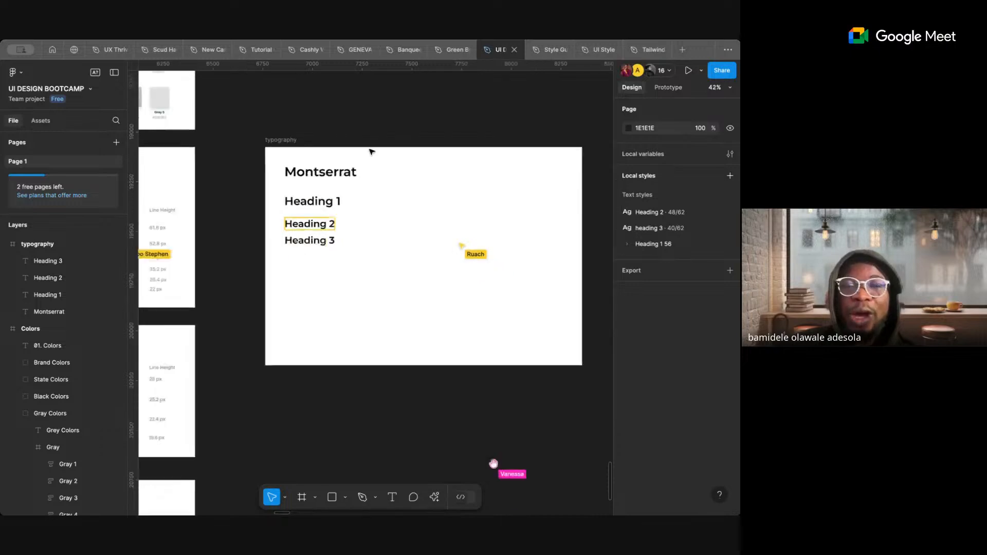
{"action": "left_click", "coordinate": [316, 143]}
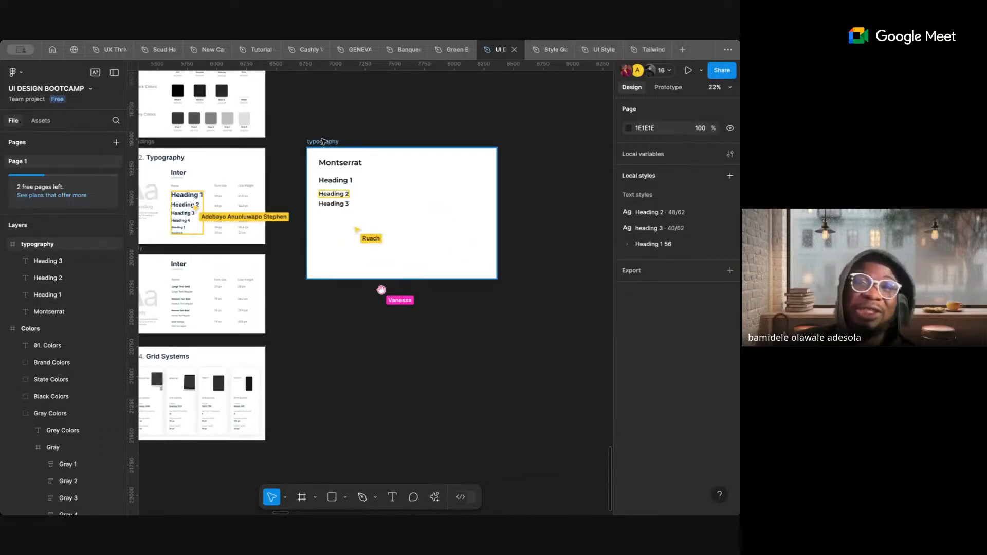
{"action": "left_click", "coordinate": [288, 142]}
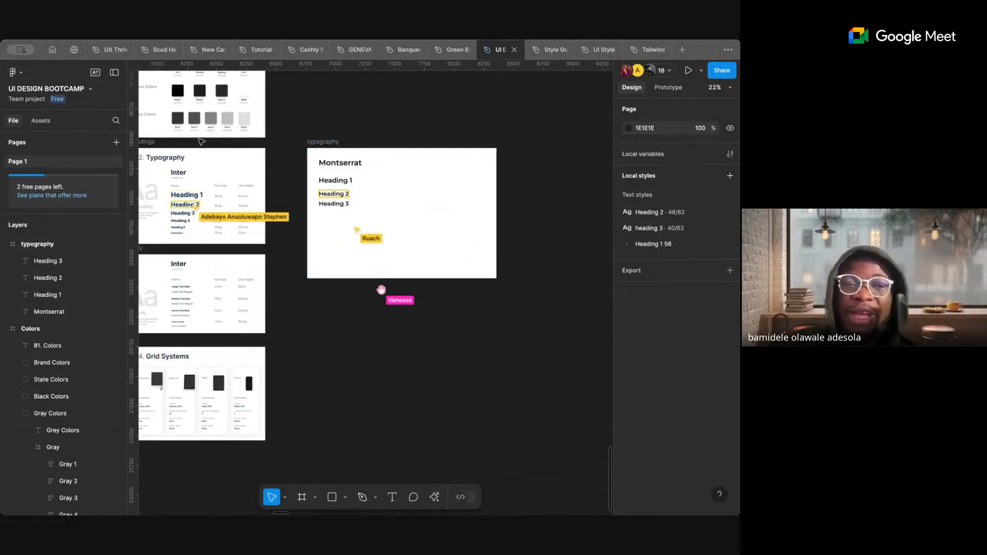
{"action": "left_click", "coordinate": [329, 143]}
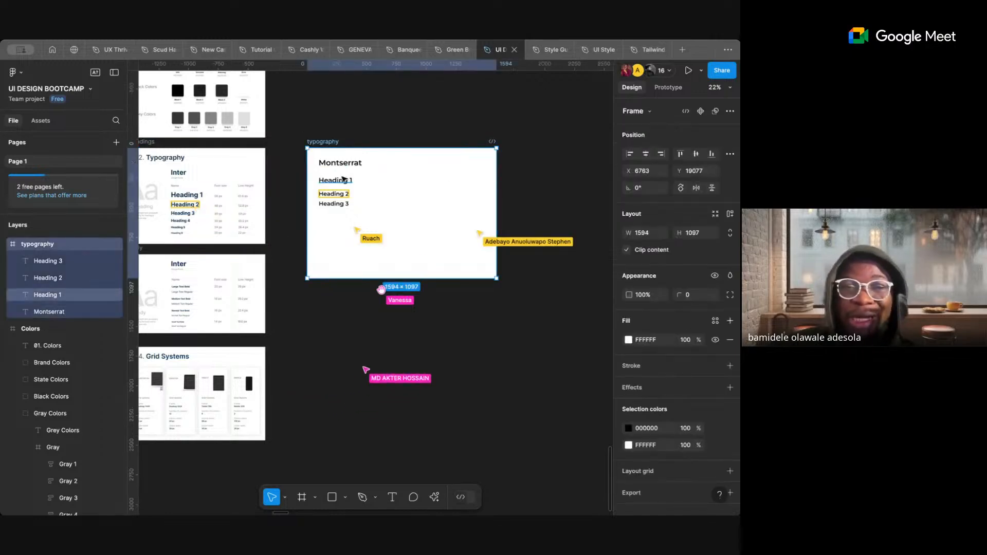
{"action": "left_click", "coordinate": [441, 125]}
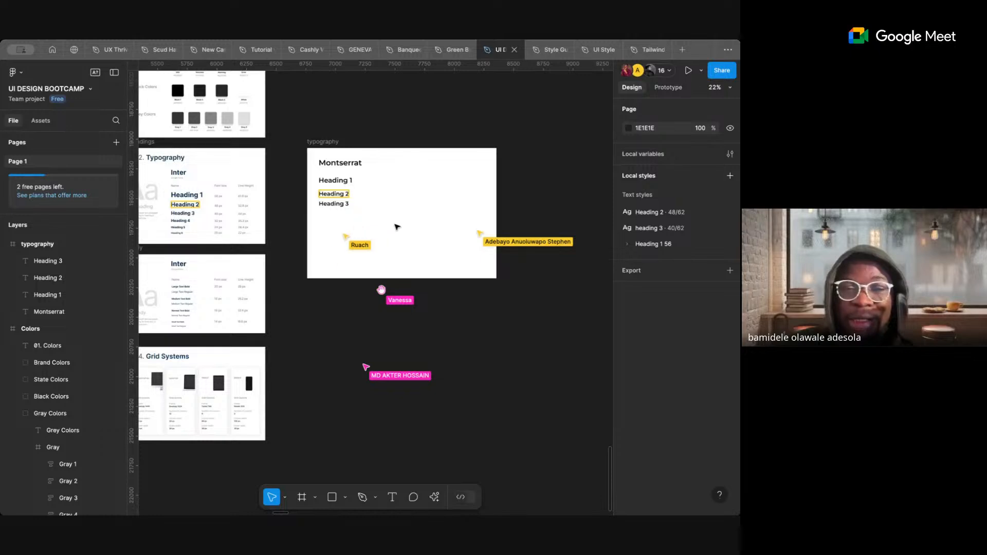
{"action": "scroll", "coordinate": [396, 226], "scroll_direction": "up", "scroll_amount": 5}
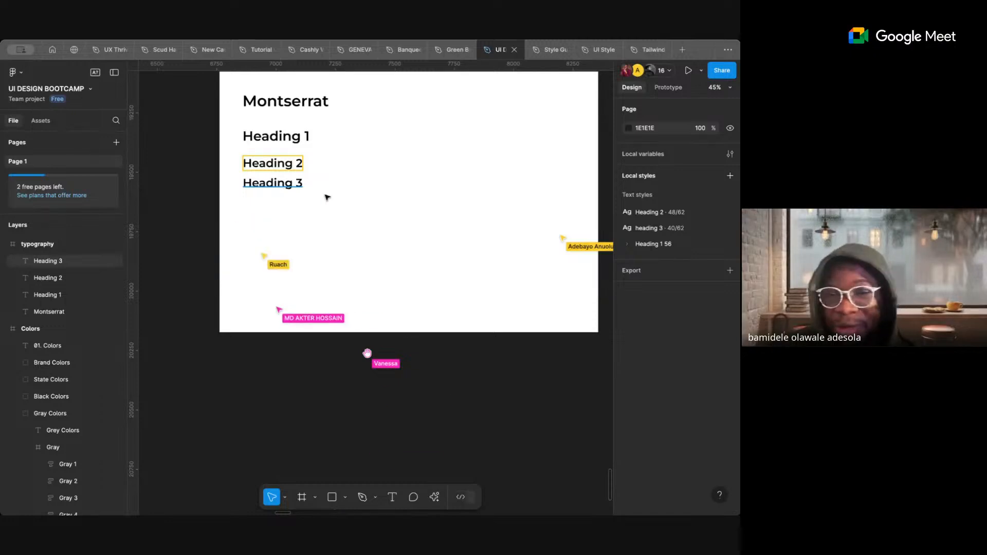
{"action": "left_click", "coordinate": [628, 245]}
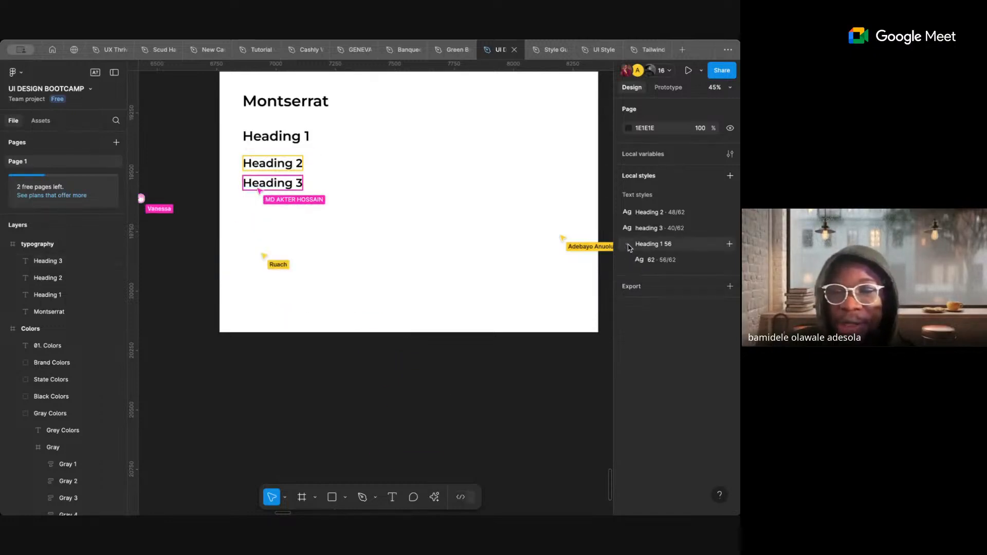
{"action": "left_click", "coordinate": [629, 246]}
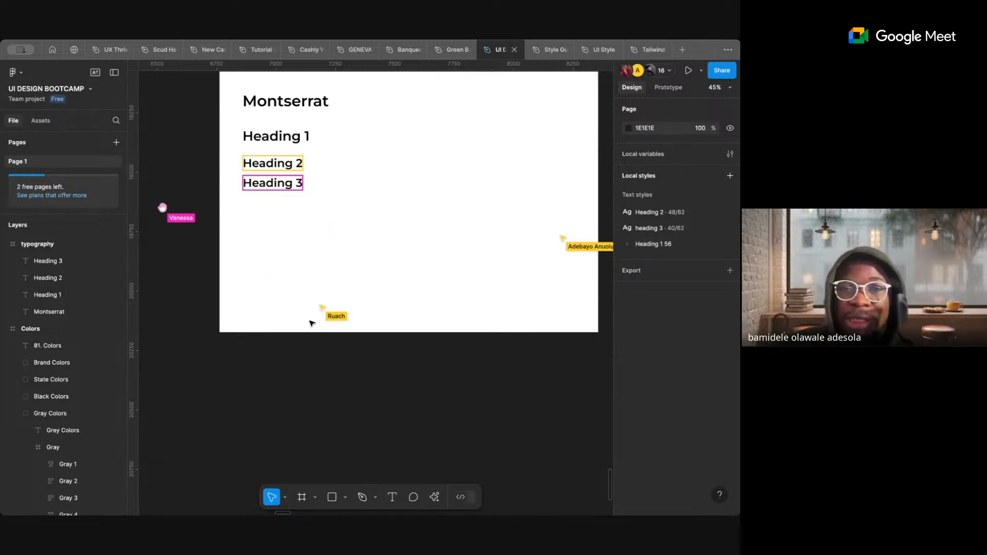
{"action": "scroll", "coordinate": [313, 324], "scroll_direction": "down", "scroll_amount": 6}
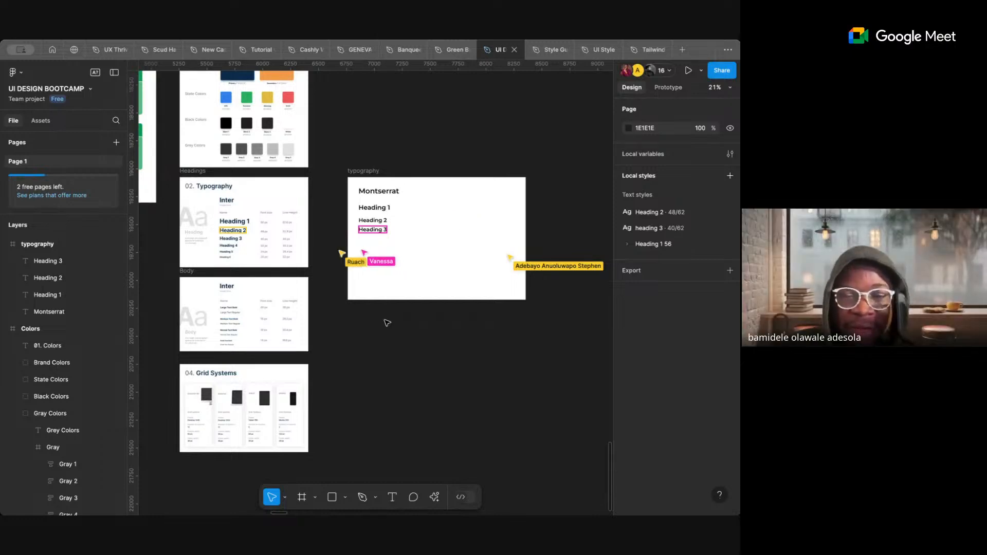
- Detach the Heading 2 style from the Heading 3 text, apply the heading 3 text style, and move the Heading 2 and Heading 3 texts up slightly
{"action": "scroll", "coordinate": [381, 224], "scroll_direction": "up", "scroll_amount": 5}
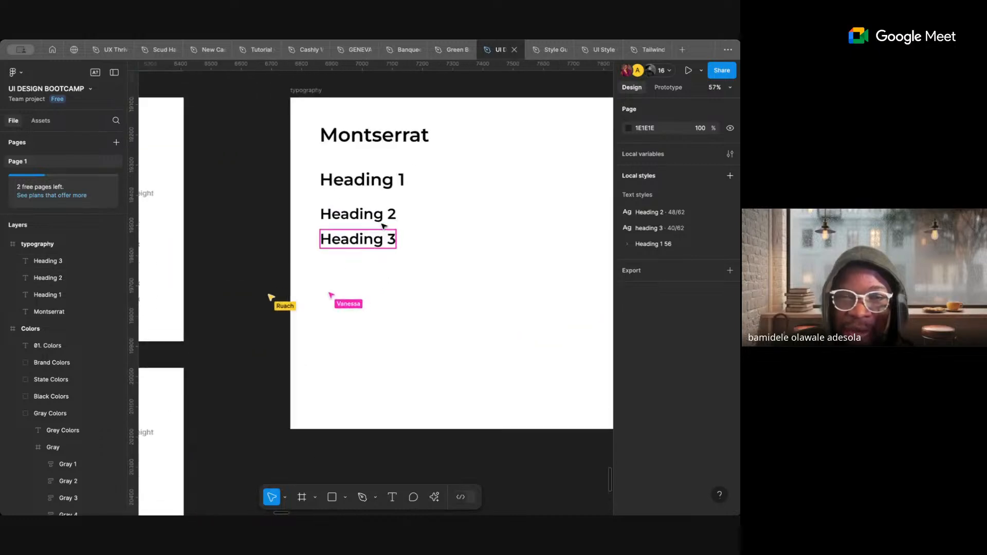
{"action": "left_click", "coordinate": [378, 218]}
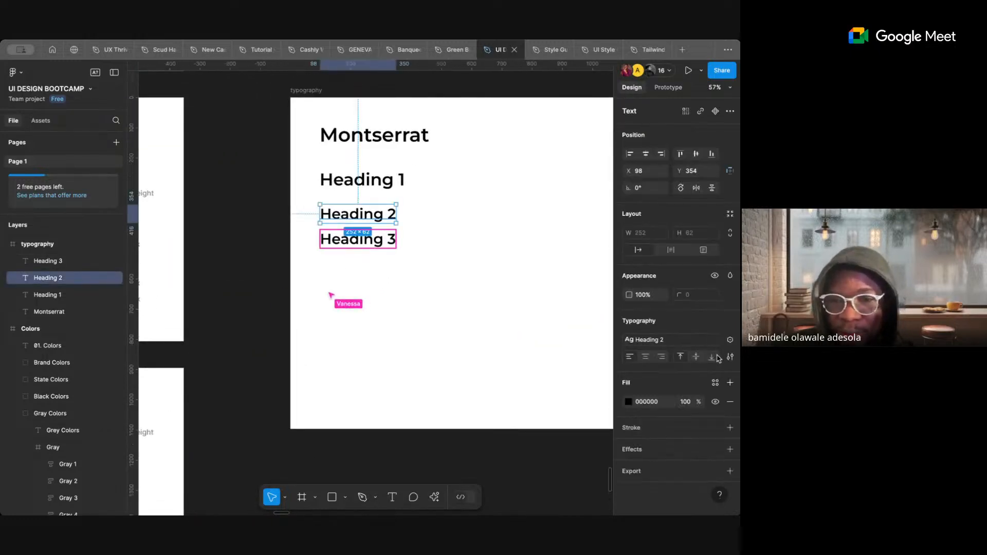
{"action": "left_click", "coordinate": [379, 245]}
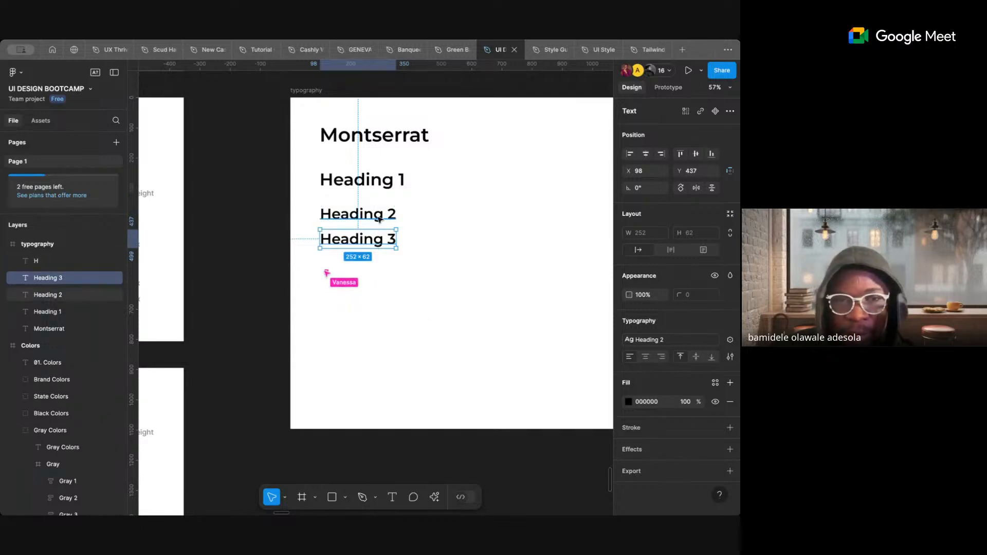
{"action": "left_click", "coordinate": [379, 219]}
{"action": "left_click", "coordinate": [383, 243]}
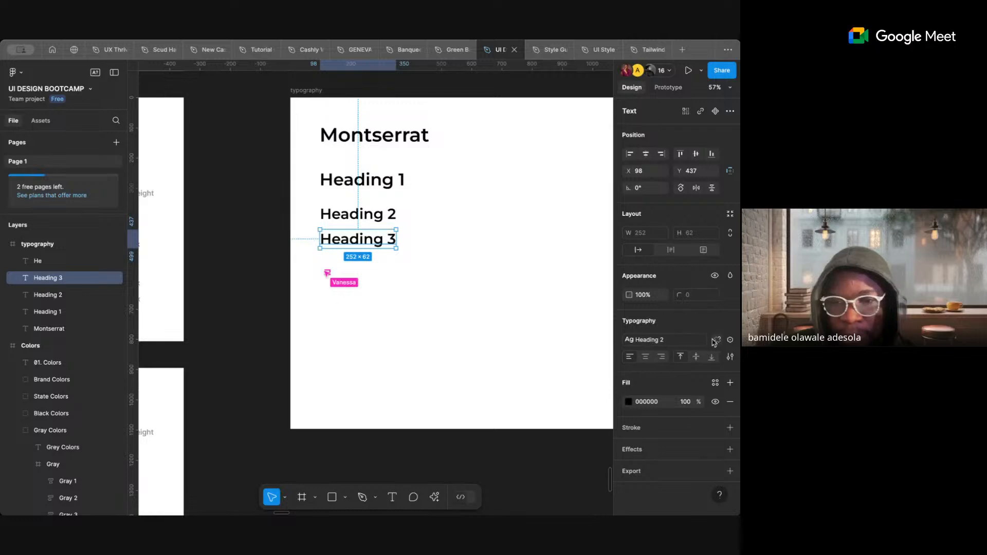
{"action": "left_click", "coordinate": [718, 340]}
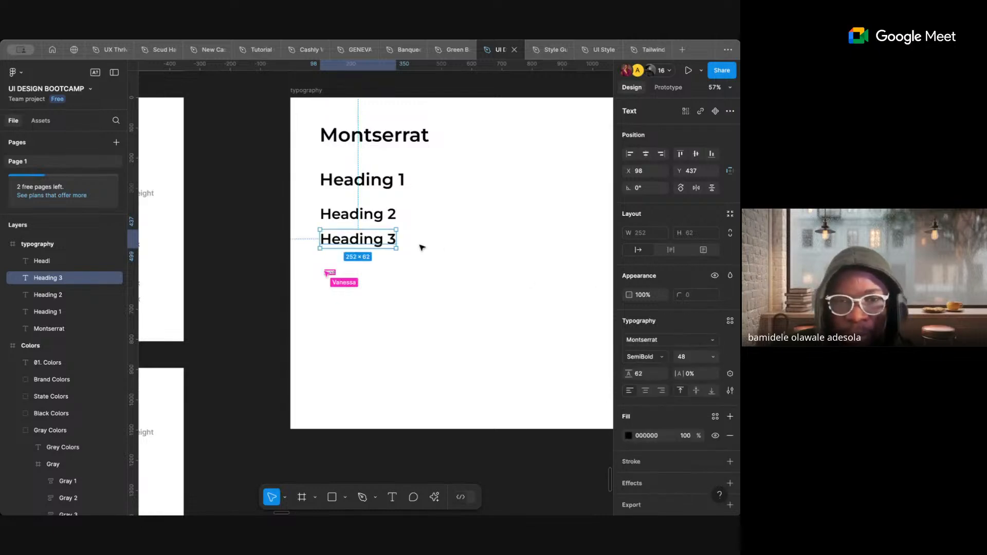
{"action": "left_click", "coordinate": [731, 321]}
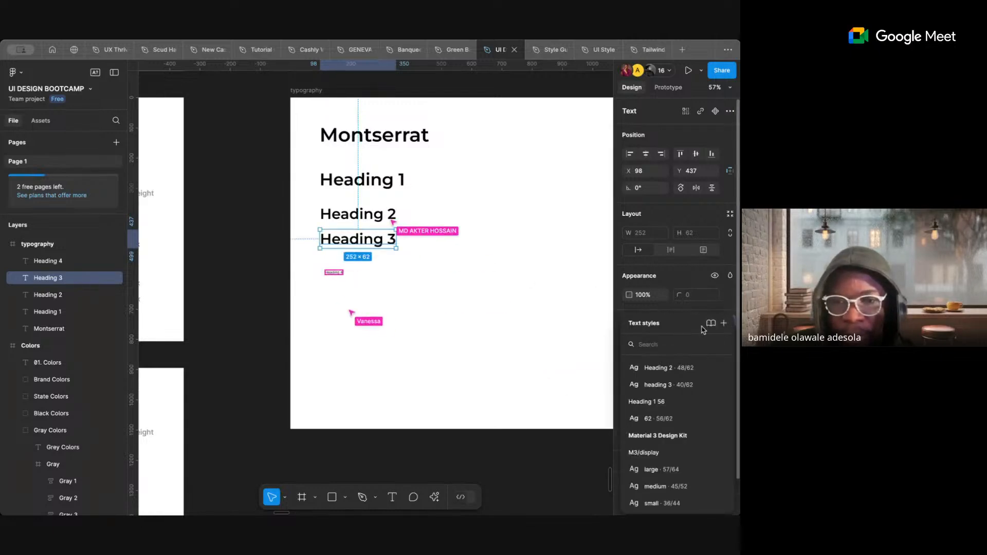
{"action": "left_click", "coordinate": [676, 385]}
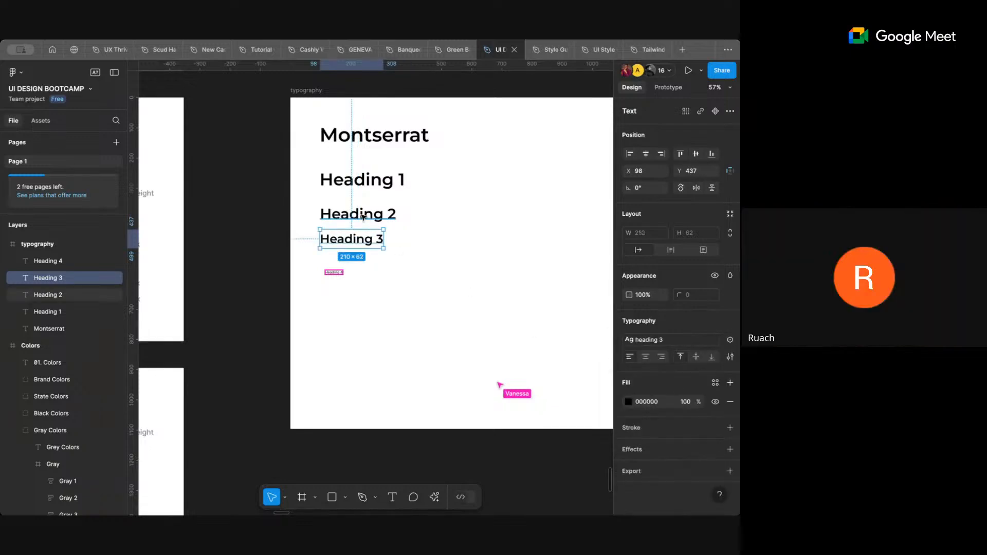
{"action": "mouse_move", "coordinate": [363, 217]}
{"action": "left_mouse_down"}
{"action": "mouse_move", "coordinate": [363, 206]}
{"action": "mouse_move", "coordinate": [362, 232]}
{"action": "left_mouse_up"}
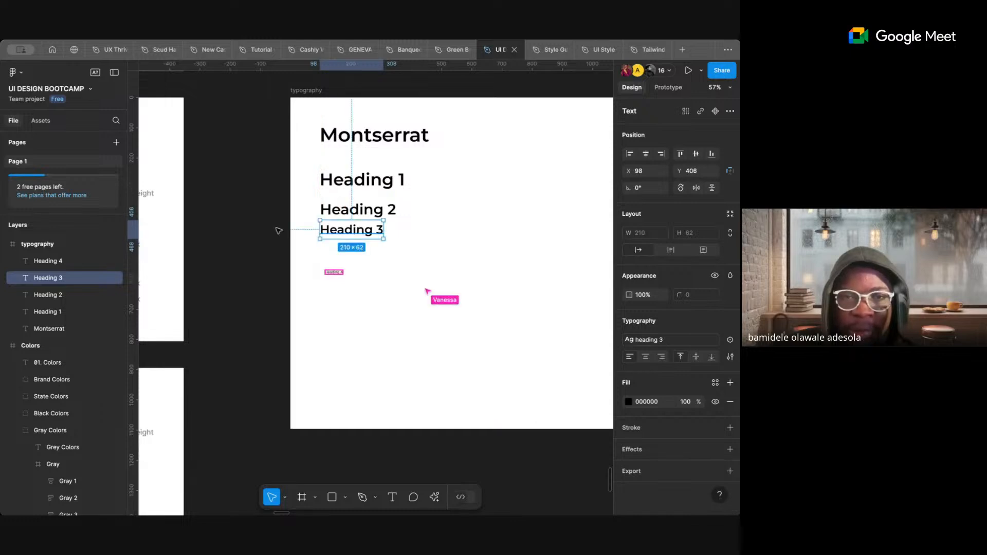
{"action": "left_click", "coordinate": [250, 228]}
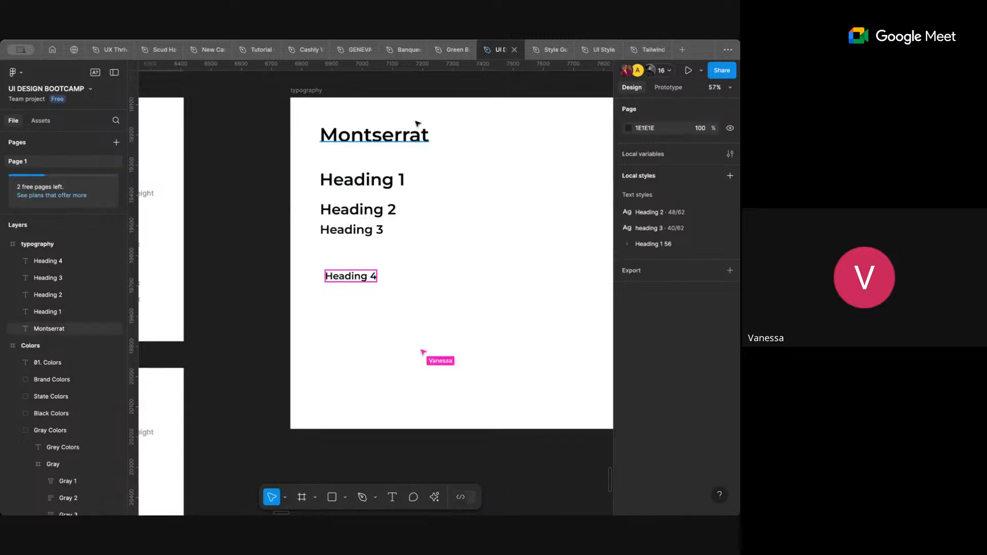
- Show the Heading 1 56 style group's contents and the settings for creating a new text style, without creating one
{"action": "left_click", "coordinate": [626, 247]}
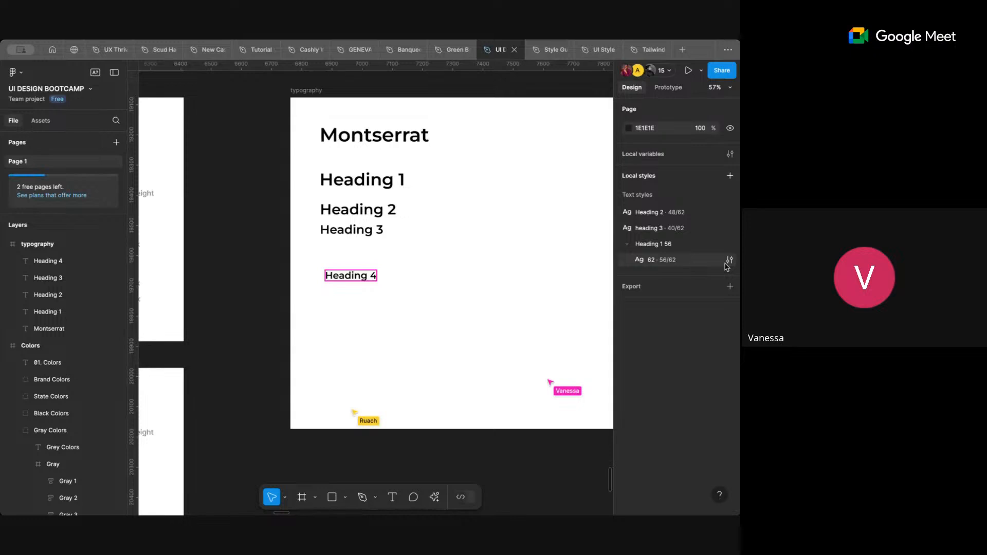
{"action": "left_click", "coordinate": [731, 176]}
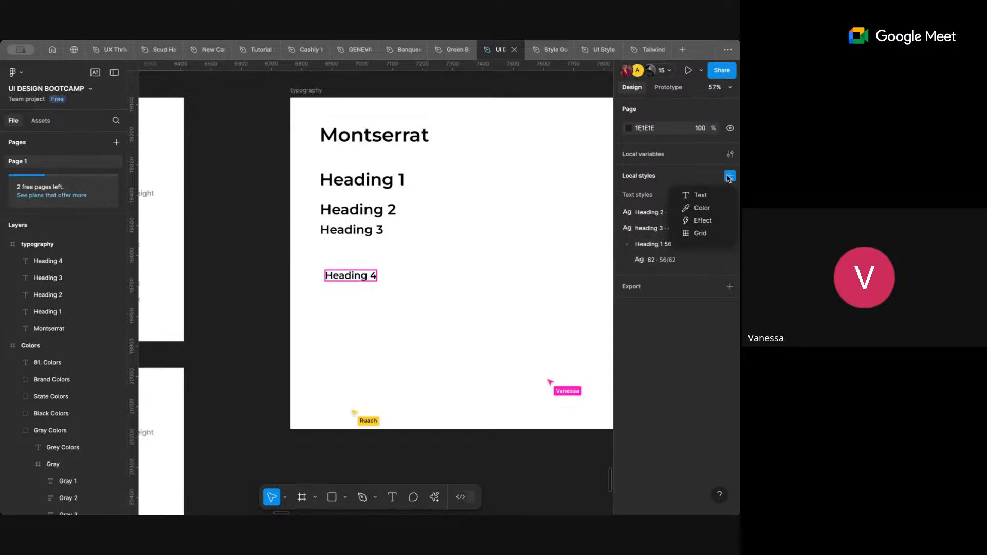
{"action": "left_click", "coordinate": [712, 201]}
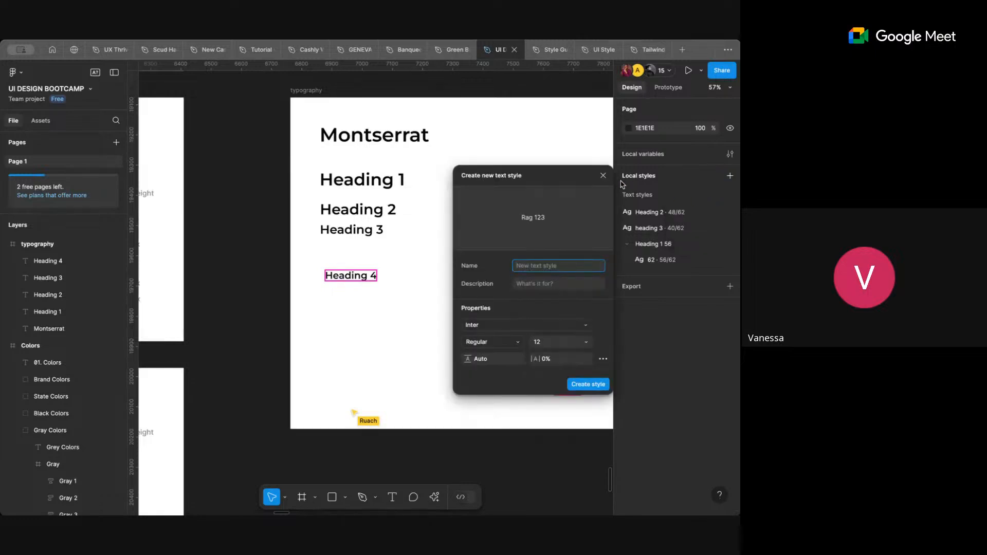
{"action": "left_click", "coordinate": [603, 177]}
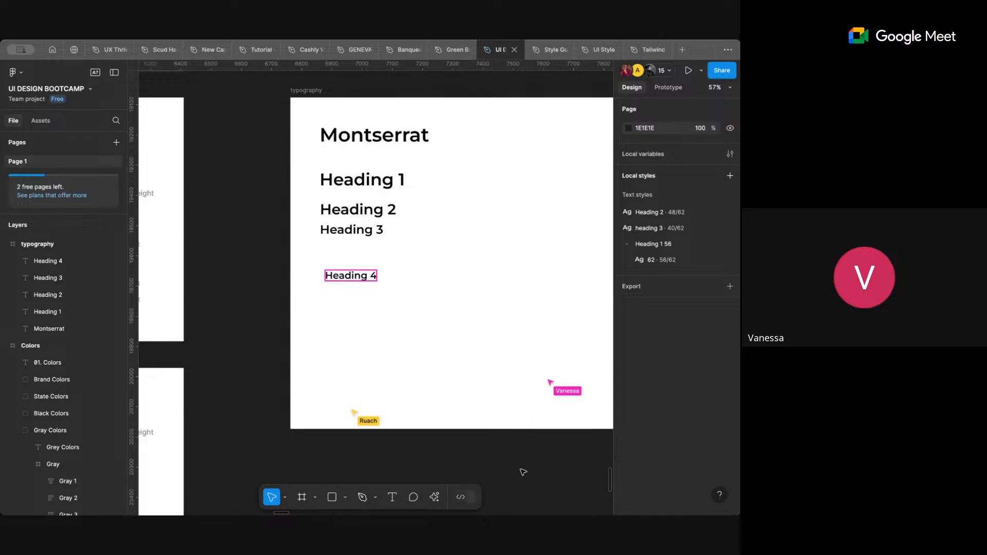
{"action": "left_click", "coordinate": [627, 244]}
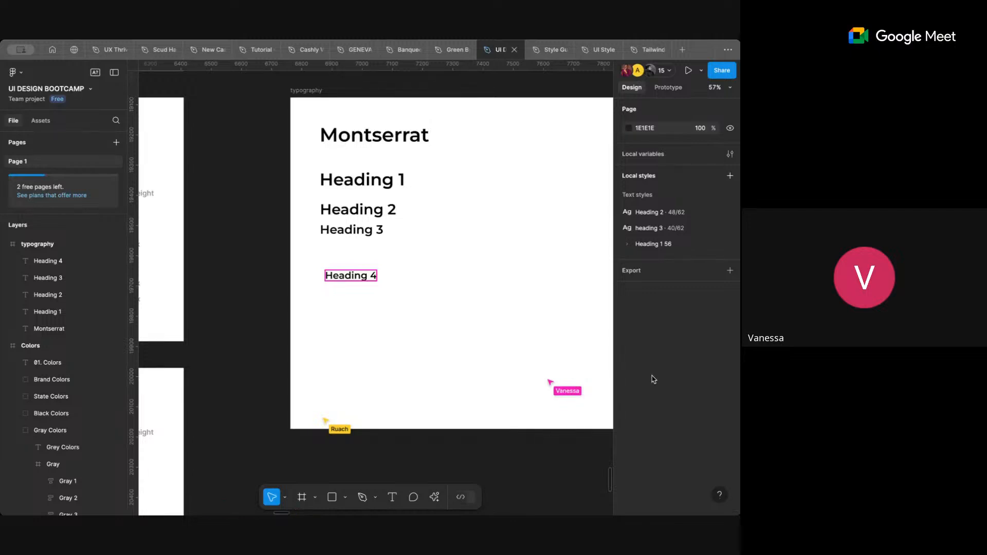
{"action": "left_click", "coordinate": [628, 245]}
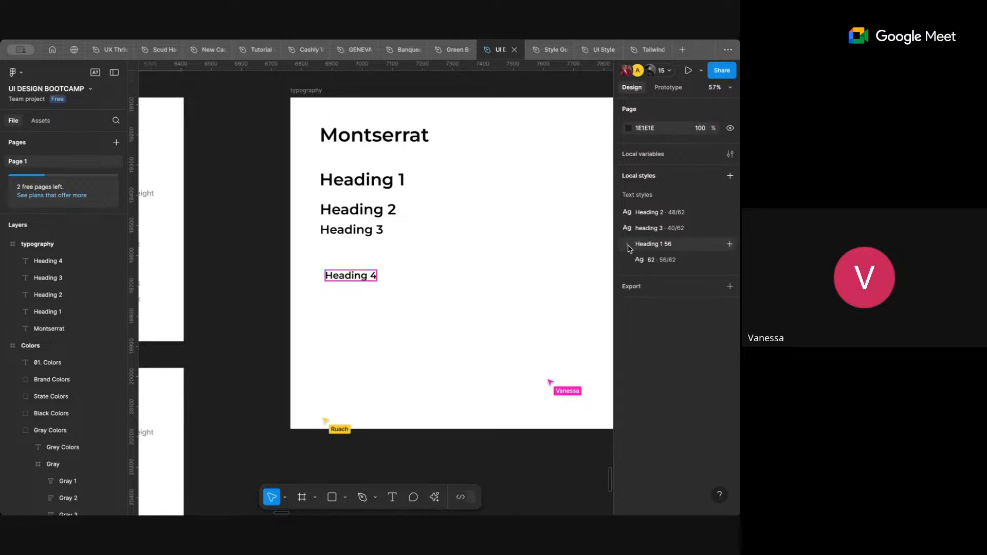
- Show the contents of the Heading 1 56 and Heading 4 32 text style groups, and collapse both groups
{"action": "left_click", "coordinate": [628, 245]}
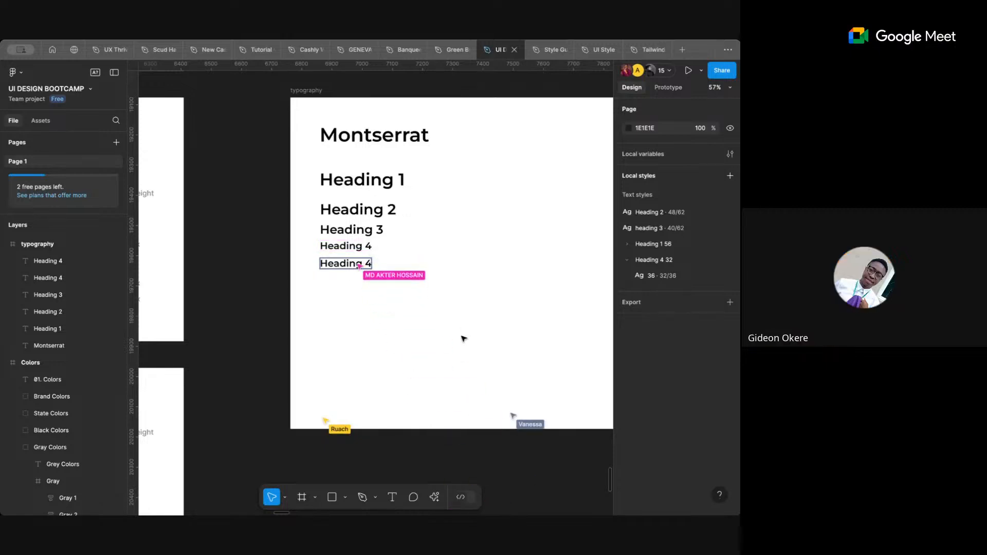
{"action": "left_click", "coordinate": [629, 261]}
{"action": "left_click", "coordinate": [629, 245]}
{"action": "left_click", "coordinate": [628, 244]}
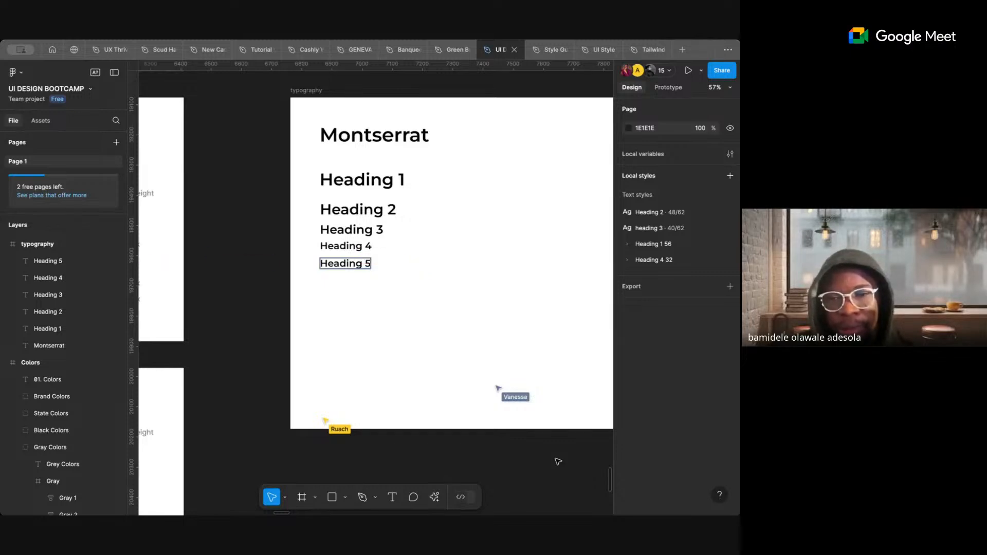
- Show the heading 3 text style's basic and detailed type settings, and the settings for creating a style in the Heading 1 56 group
{"action": "left_click", "coordinate": [730, 229]}
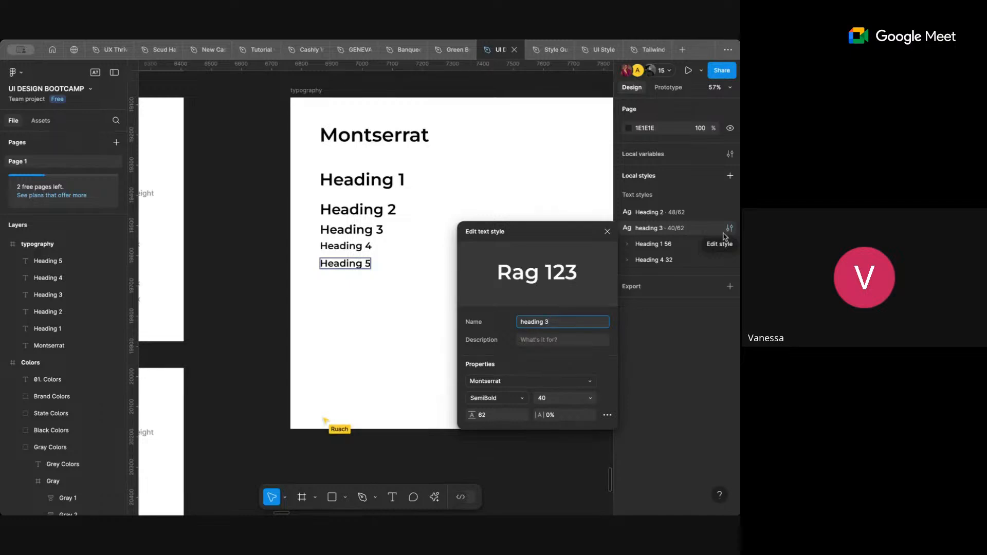
{"action": "left_click", "coordinate": [607, 417]}
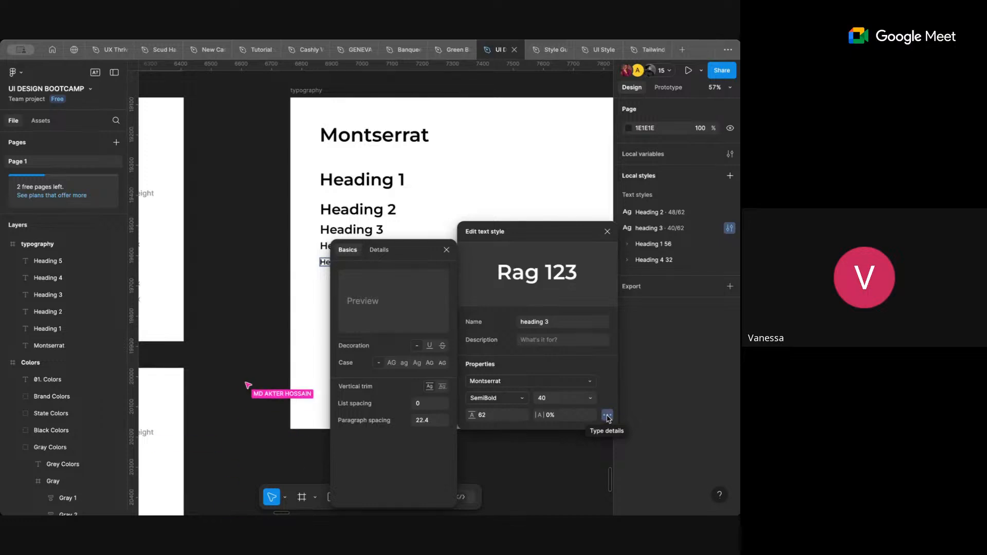
{"action": "left_click", "coordinate": [608, 417]}
{"action": "left_click", "coordinate": [607, 417]}
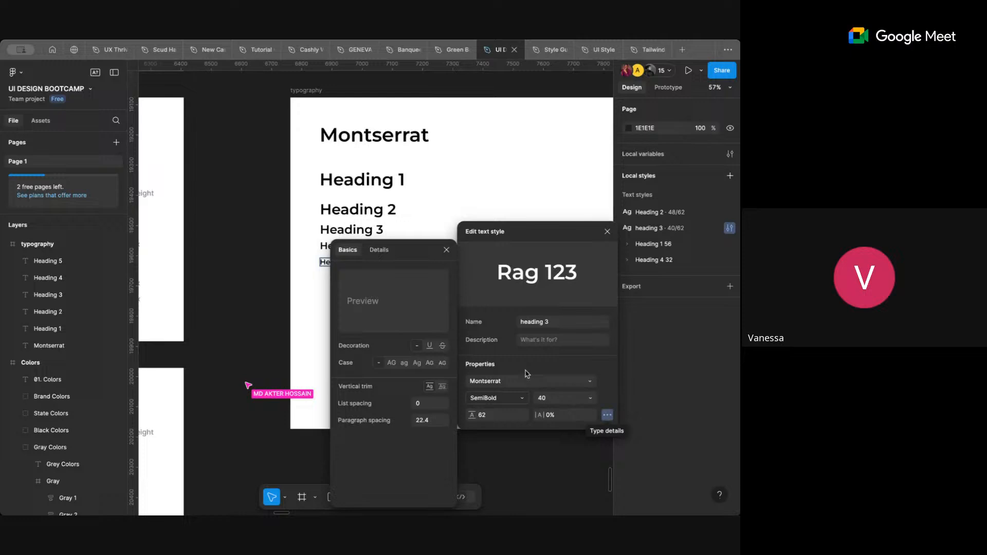
{"action": "left_click", "coordinate": [382, 251]}
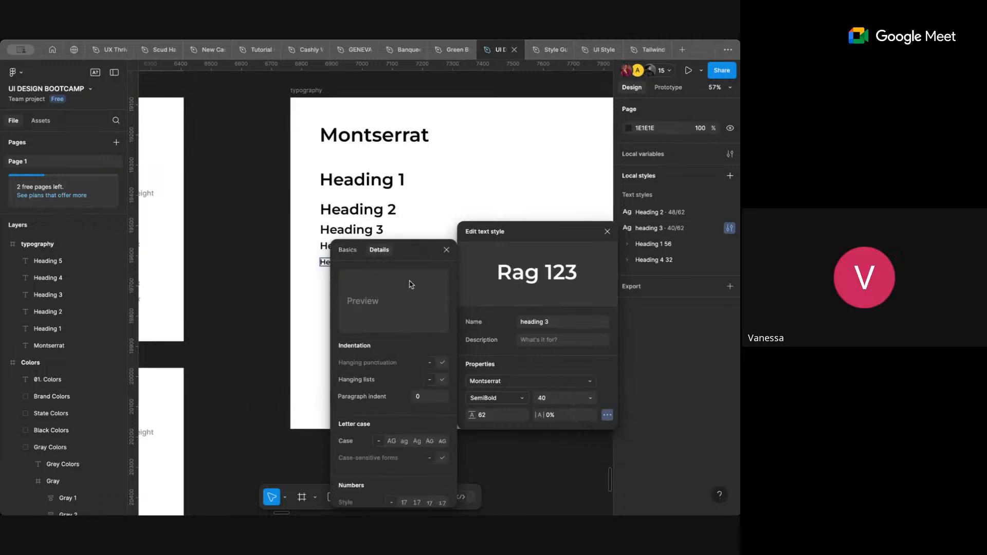
{"action": "left_click", "coordinate": [544, 459]}
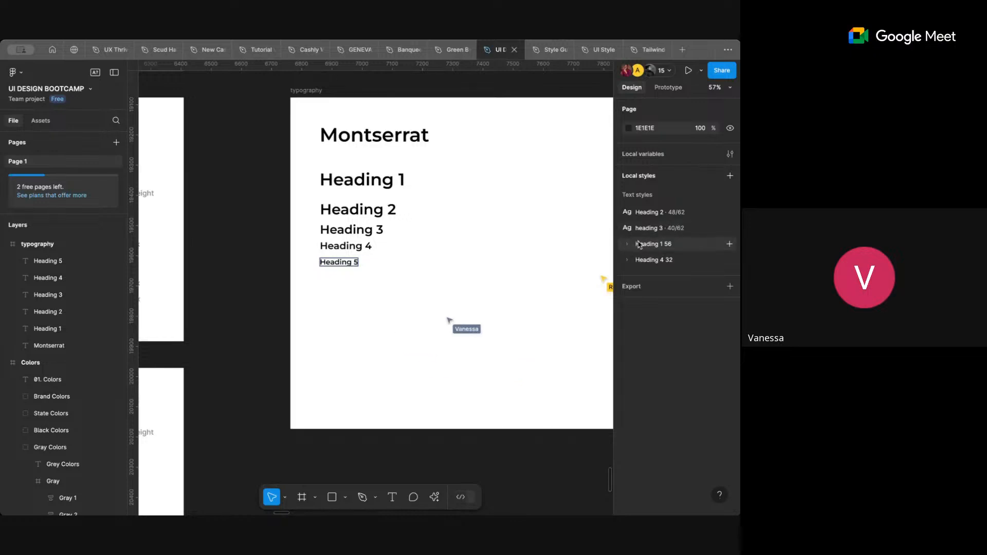
{"action": "left_click", "coordinate": [730, 245]}
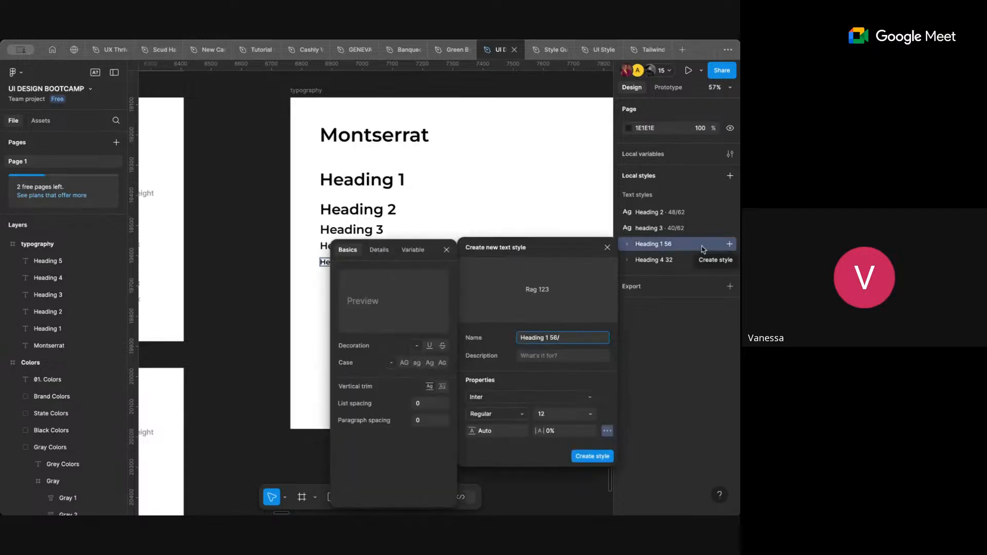
{"action": "left_click", "coordinate": [607, 248]}
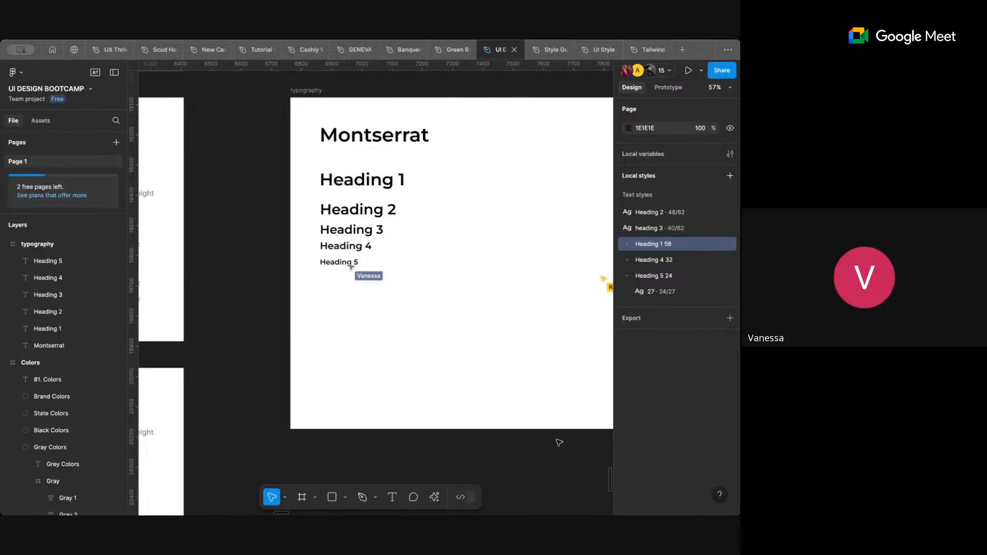
{"action": "left_click", "coordinate": [541, 477]}
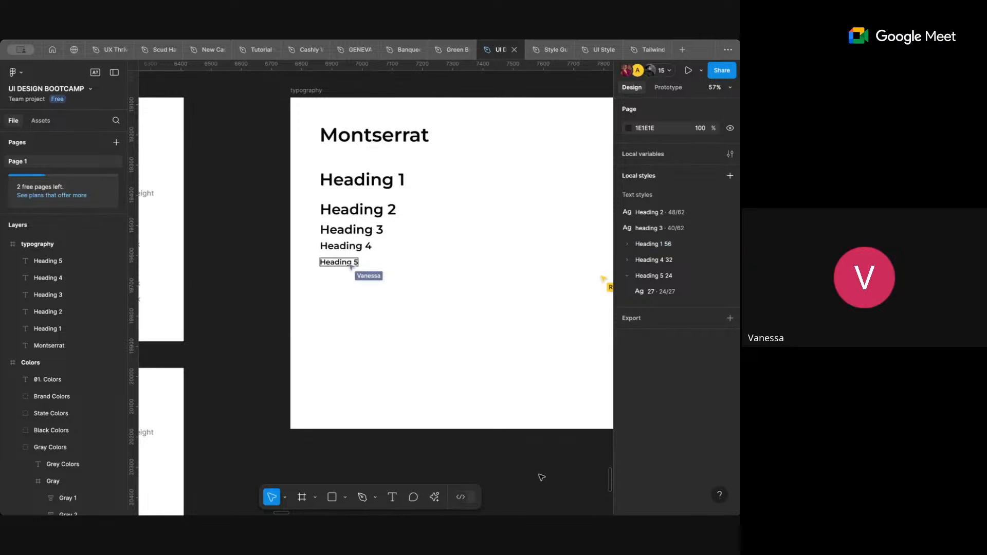
- Collapse the Heading 5 24 style group and compare the Heading 2 text style with the Heading 1 56 group's contents
{"action": "left_click", "coordinate": [628, 278]}
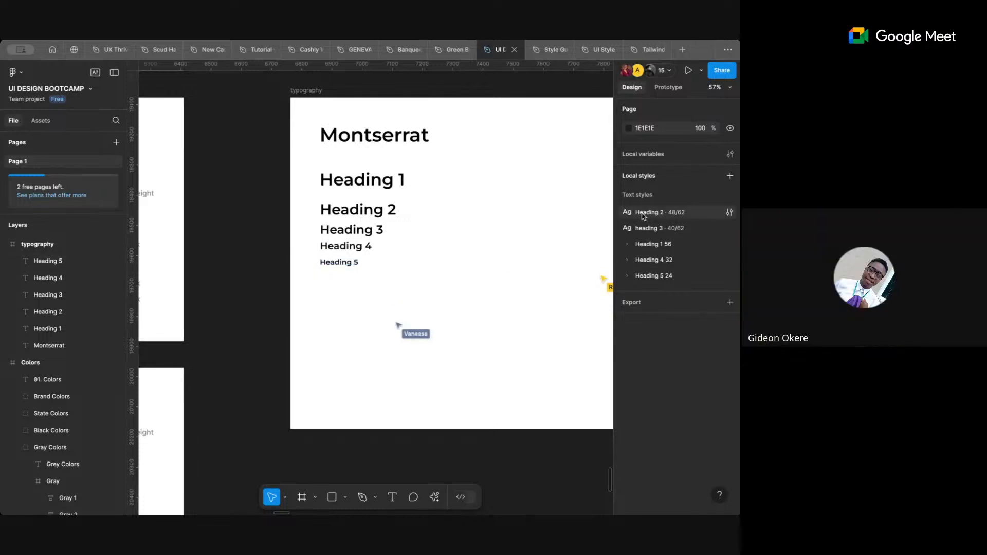
{"action": "left_click", "coordinate": [649, 245]}
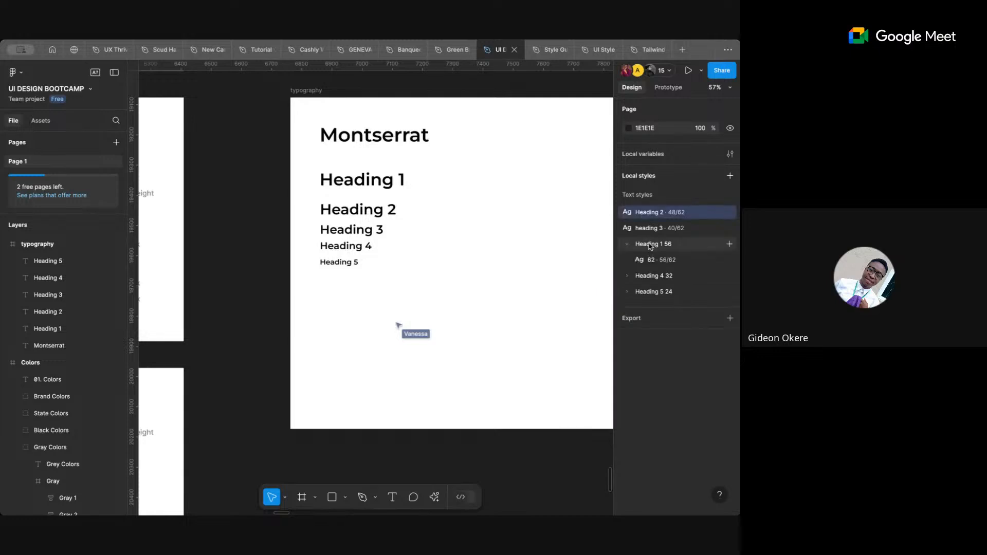
{"action": "left_click_drag", "start_coordinate": [641, 214], "coordinate": [638, 215]}
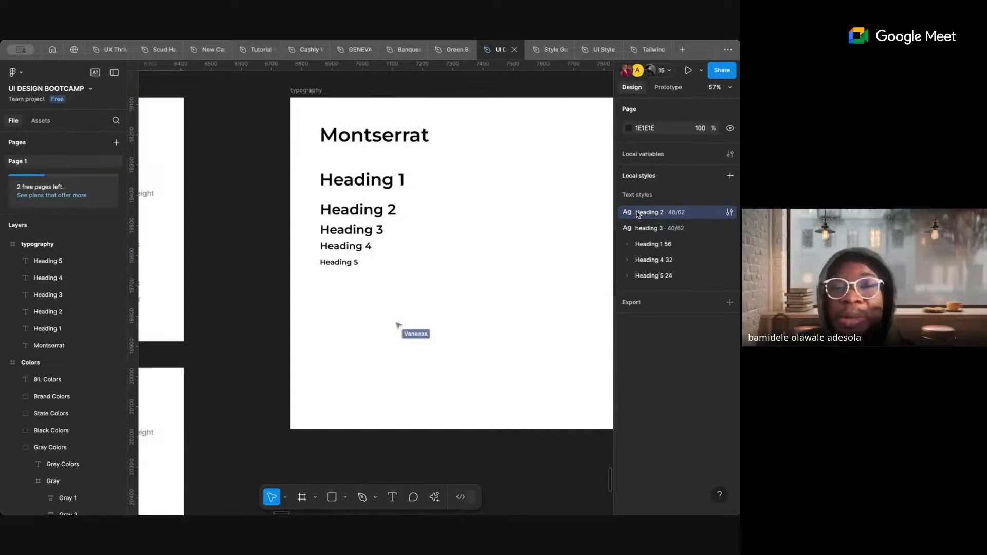
- Inspect the typography frame, its Montserrat and Heading 1 texts, and the style inside the Heading 1 56 group
{"action": "left_click", "coordinate": [318, 93]}
{"action": "scroll", "coordinate": [381, 180], "scroll_direction": "down", "scroll_amount": 5}
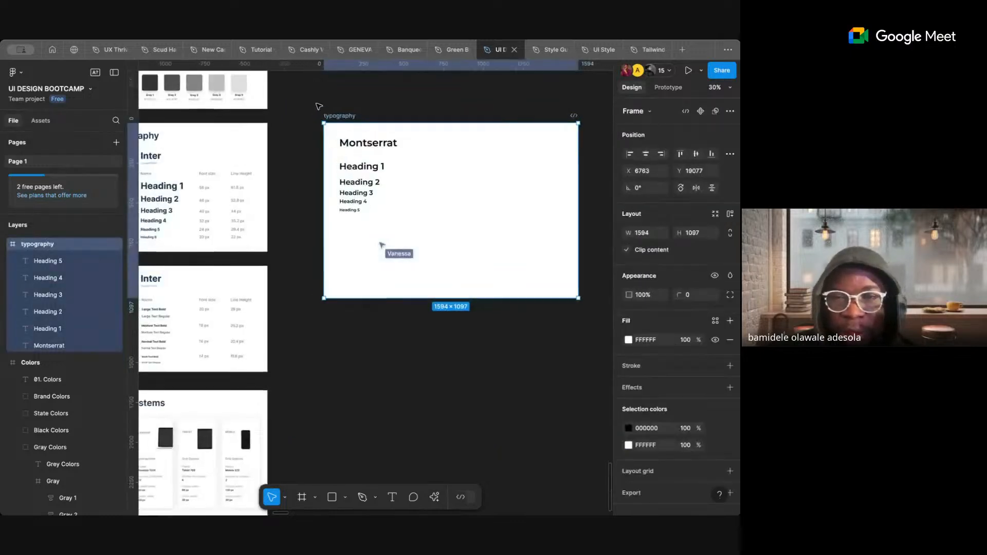
{"action": "left_click", "coordinate": [370, 164]}
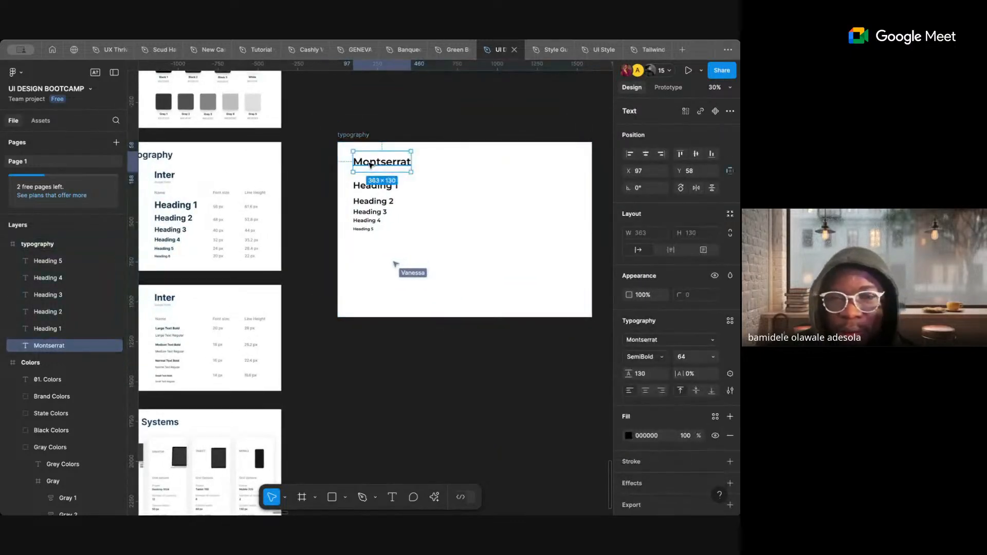
{"action": "left_click", "coordinate": [378, 188]}
{"action": "left_click", "coordinate": [432, 378]}
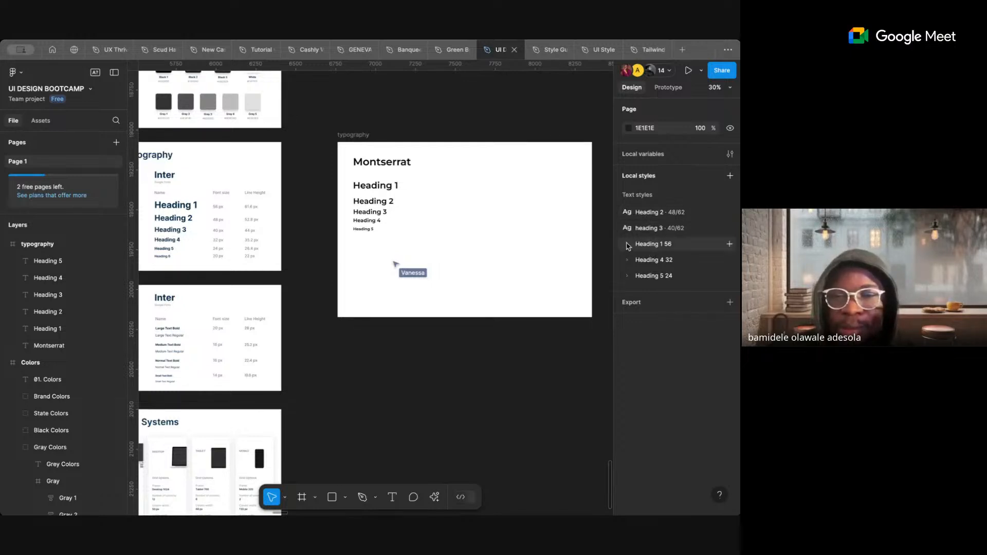
{"action": "left_click", "coordinate": [627, 244]}
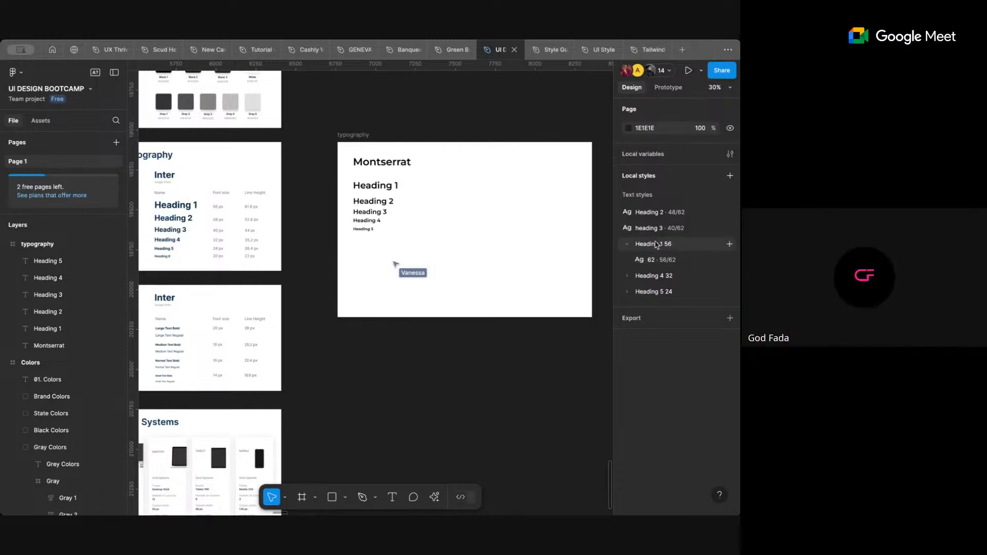
{"action": "left_click", "coordinate": [628, 246]}
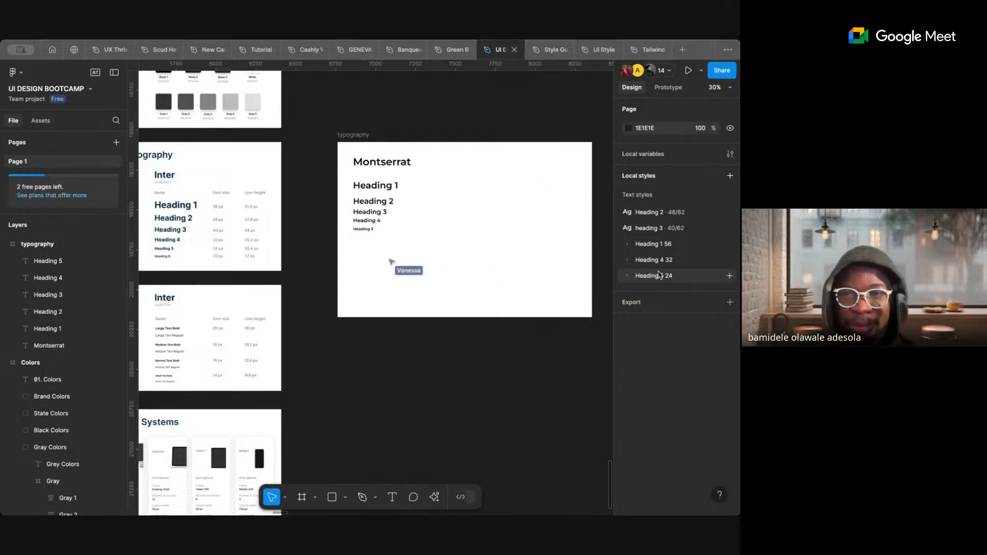
- Examine the text styles list in the Style Guidelines file as a naming reference, and return to the UI DESIGN BOOTCAMP file
{"action": "left_click", "coordinate": [554, 50]}
{"action": "scroll", "coordinate": [662, 256], "scroll_direction": "up", "scroll_amount": 6}
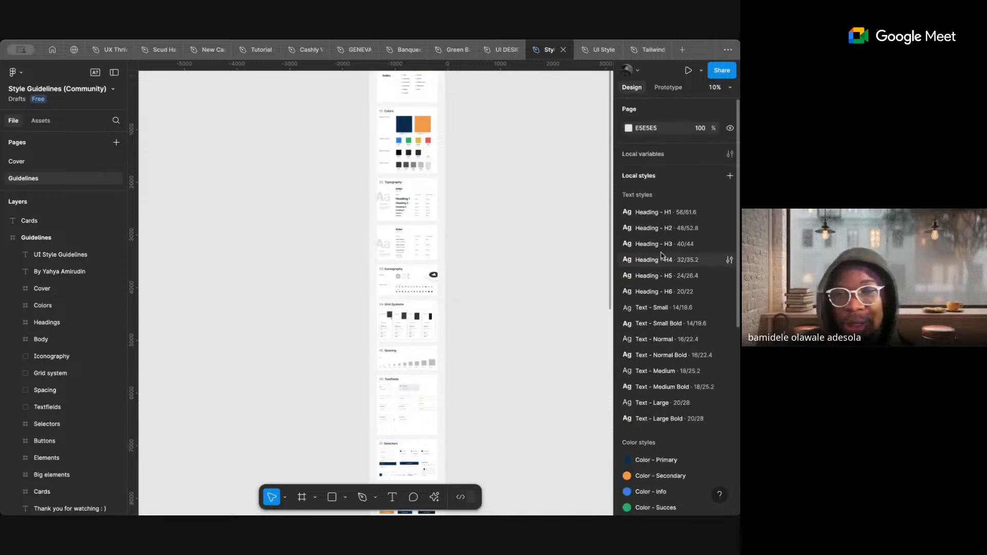
{"action": "left_click", "coordinate": [501, 54]}
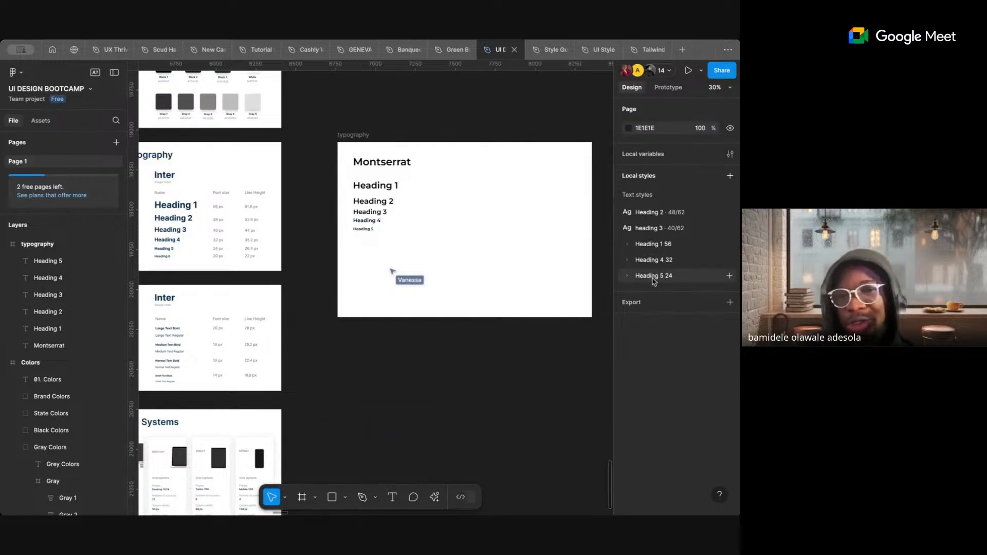
- Move the Heading 2 and heading 3 text styles into the Heading 1 56 group
{"action": "left_click", "coordinate": [651, 216]}
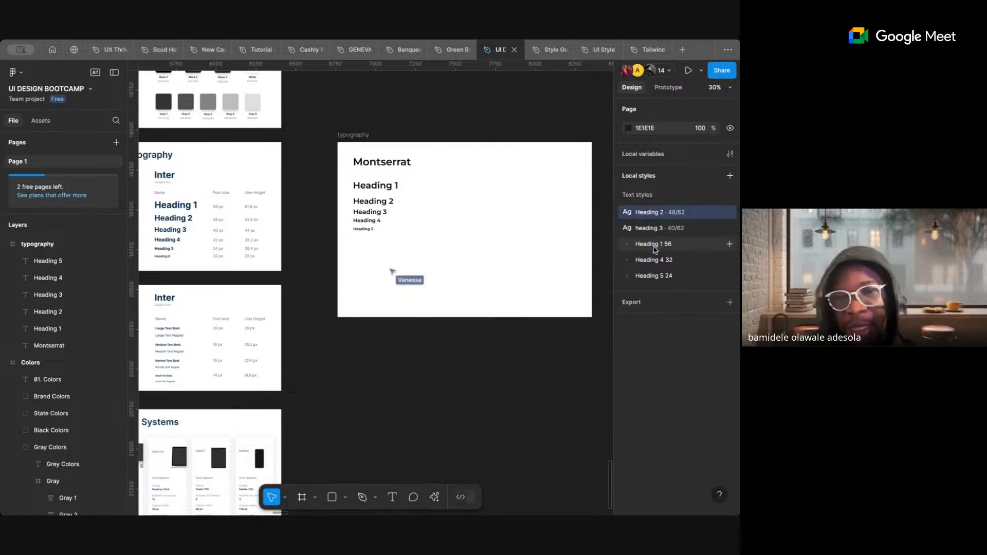
{"action": "left_click_drag", "start_coordinate": [654, 250], "coordinate": [655, 254]}
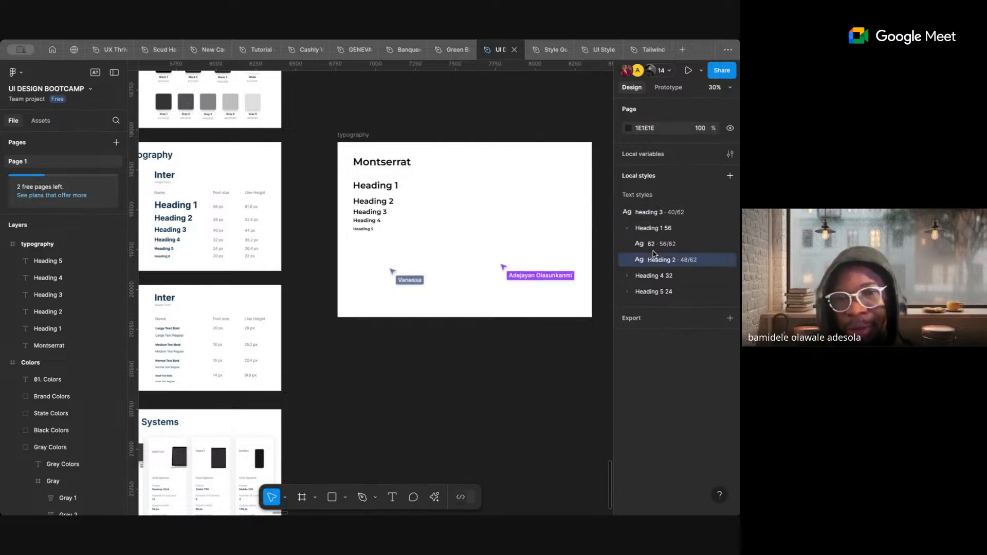
{"action": "left_click", "coordinate": [650, 220]}
{"action": "left_click_drag", "start_coordinate": [649, 220], "coordinate": [652, 265]}
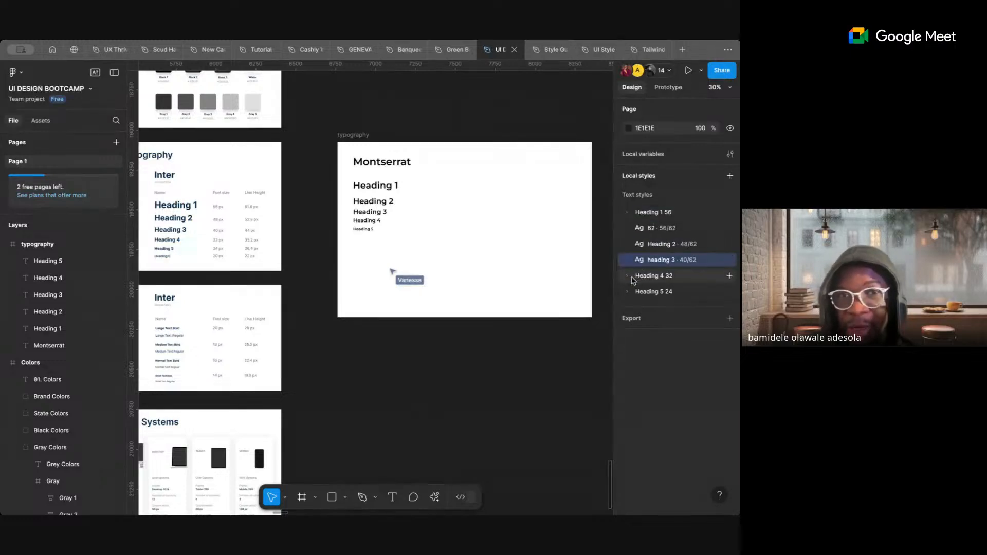
- Move the 36 style from Heading 4 32 and the 27 style from Heading 5 24 into the Heading 1 56 group
{"action": "left_click", "coordinate": [627, 276]}
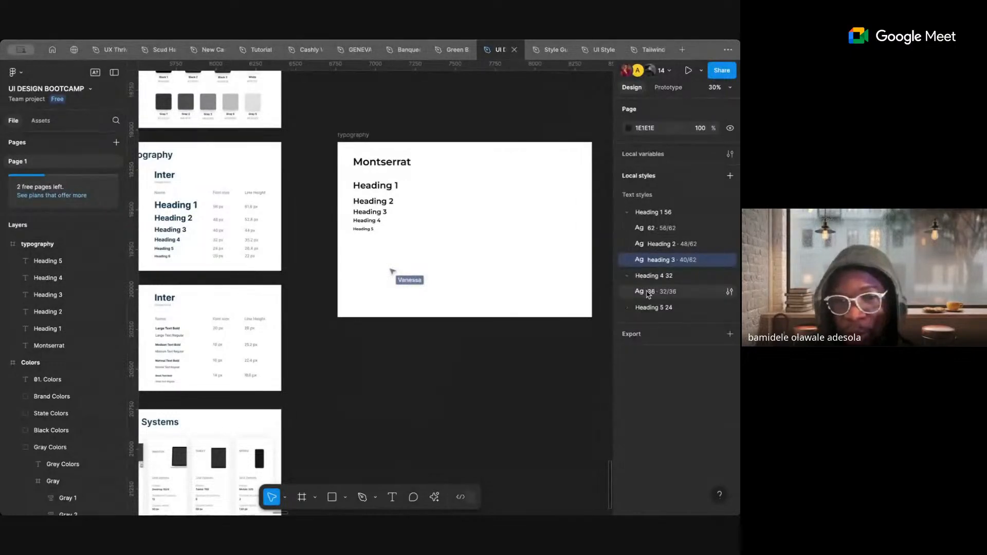
{"action": "mouse_move", "coordinate": [648, 294]}
{"action": "left_mouse_down"}
{"action": "mouse_move", "coordinate": [649, 278]}
{"action": "mouse_move", "coordinate": [642, 304]}
{"action": "mouse_move", "coordinate": [649, 289]}
{"action": "left_mouse_up"}
{"action": "left_click", "coordinate": [628, 292]}
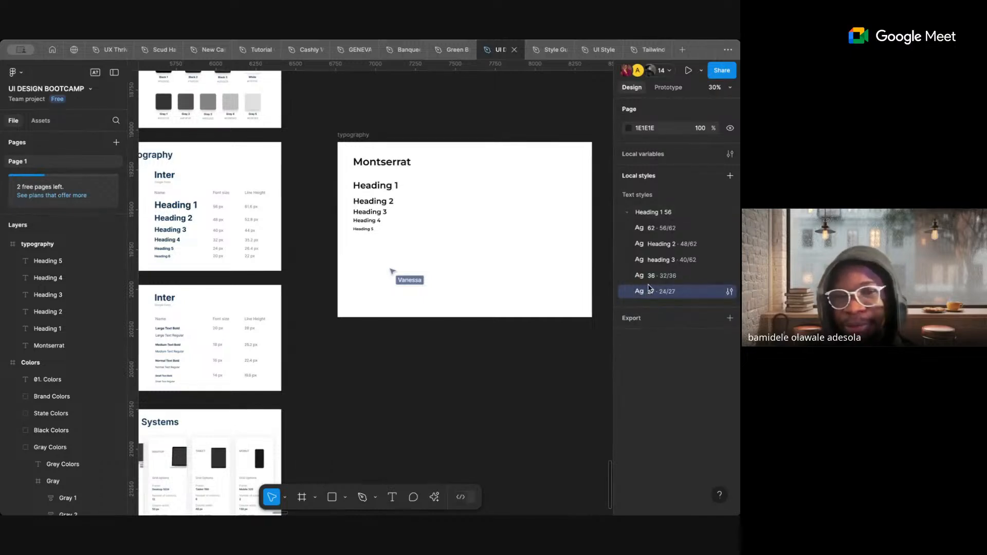
{"action": "left_click", "coordinate": [627, 213]}
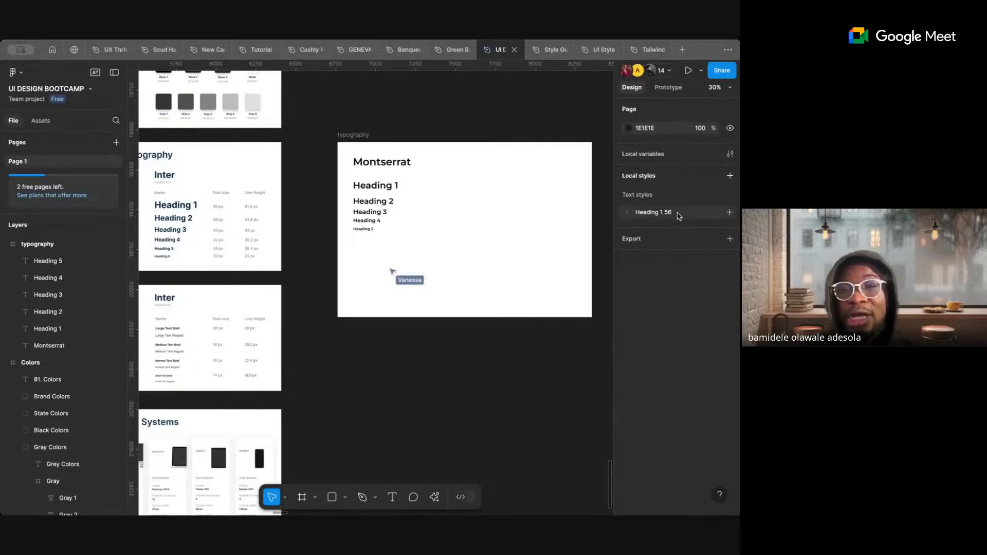
{"action": "left_click", "coordinate": [629, 213]}
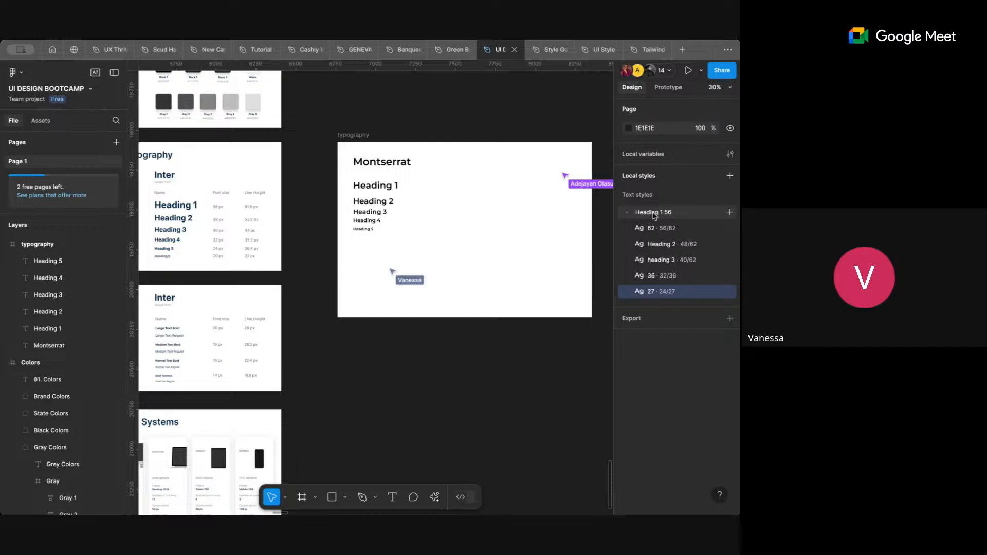
- Show the Heading 1 56 group's available actions, and undo the moves of the heading 3, 36 and 27 styles into it
{"action": "right_click", "coordinate": [655, 215]}
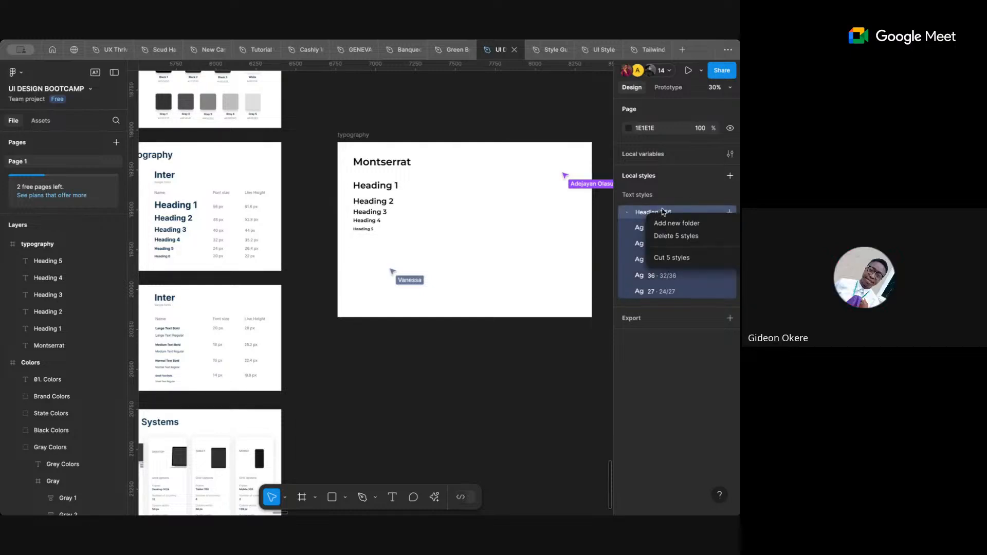
{"action": "left_click", "coordinate": [611, 180]}
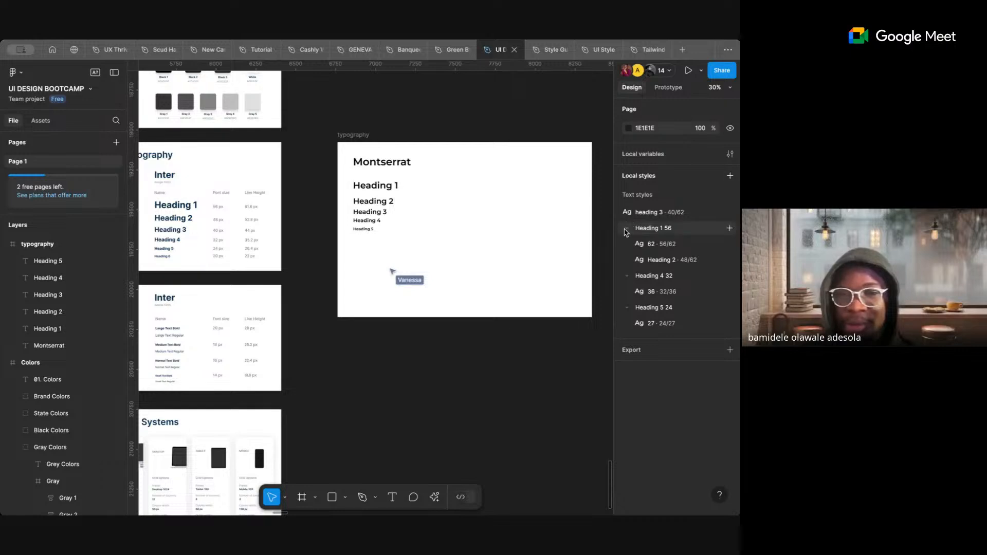
{"action": "left_click", "coordinate": [627, 228]}
{"action": "left_click", "coordinate": [629, 245]}
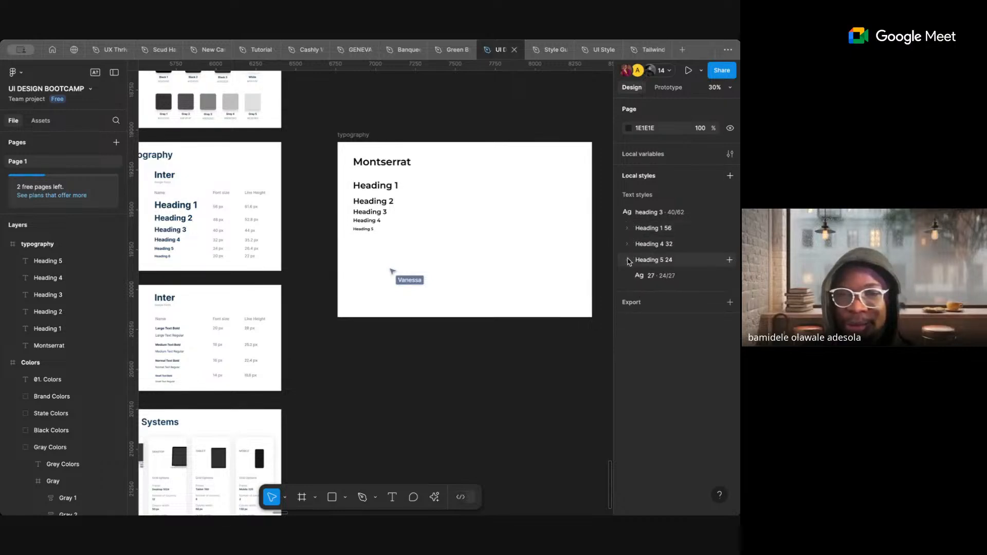
{"action": "left_click", "coordinate": [628, 261]}
{"action": "key", "text": "super+z"}
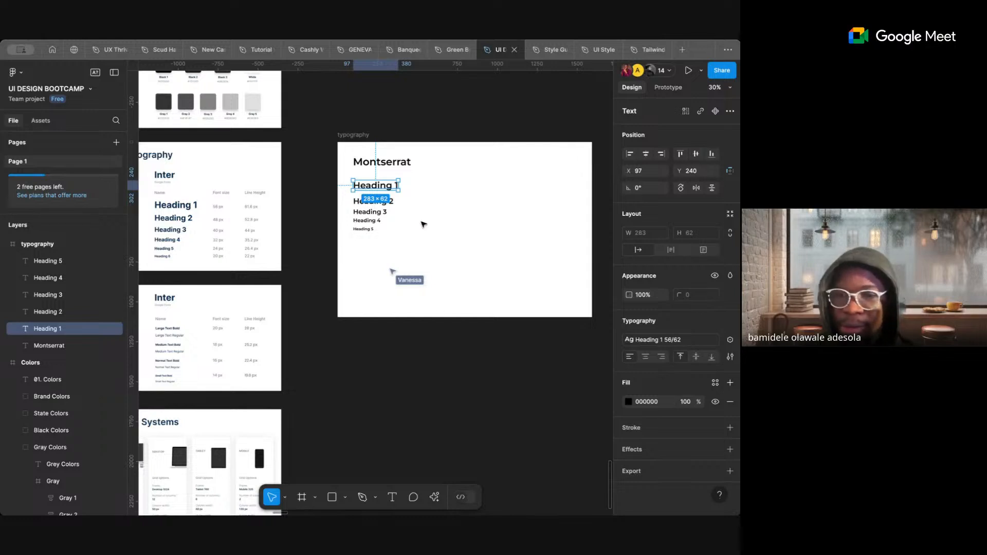
- Move the Heading 2 text style out of the Heading 1 56 group to the ungrouped styles, and collapse the group
{"action": "left_click", "coordinate": [446, 342]}
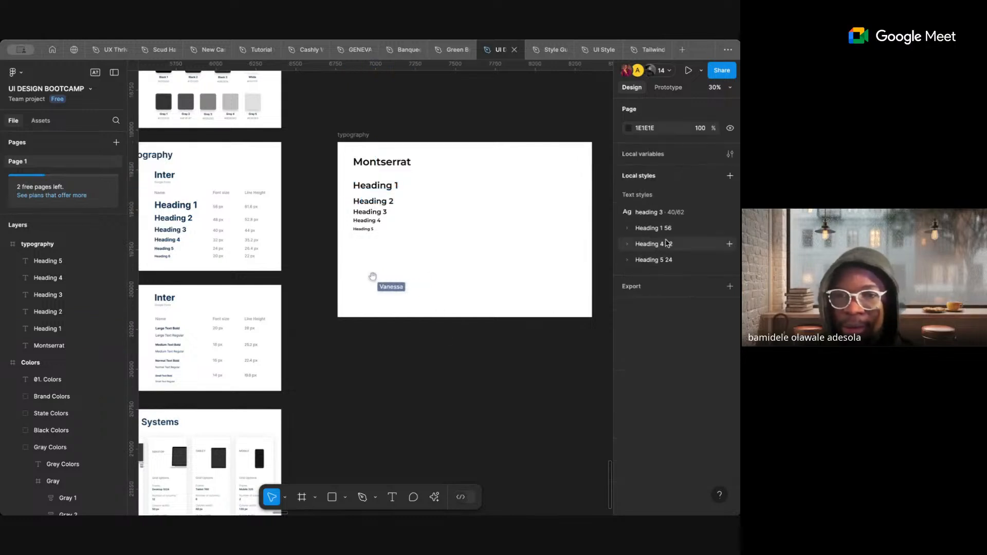
{"action": "left_click", "coordinate": [628, 230]}
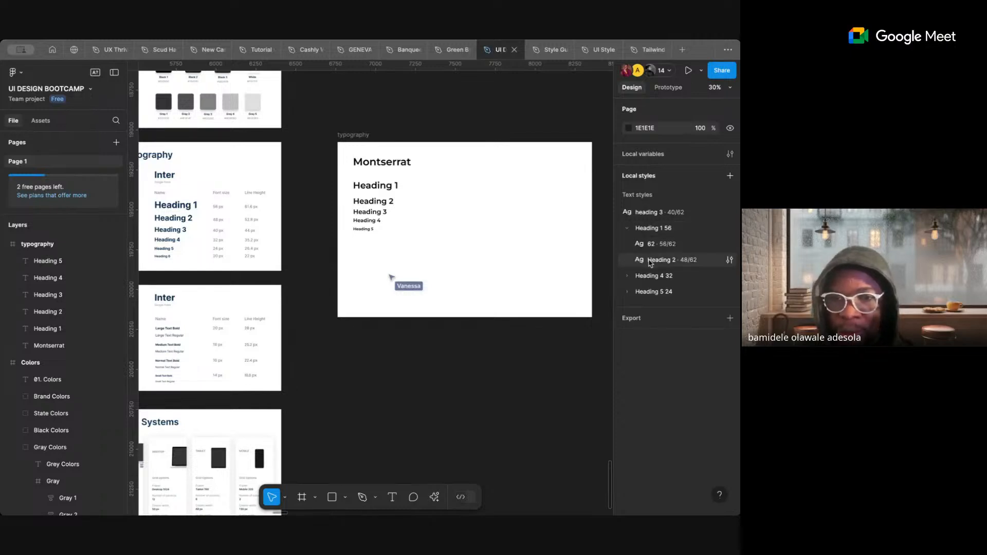
{"action": "left_click_drag", "start_coordinate": [650, 260], "coordinate": [645, 227]}
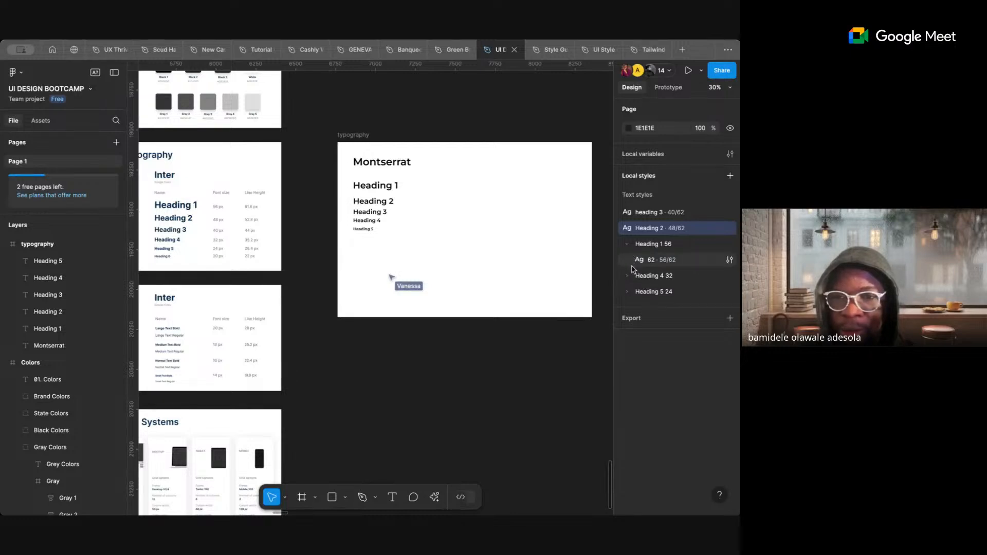
{"action": "left_click", "coordinate": [627, 246]}
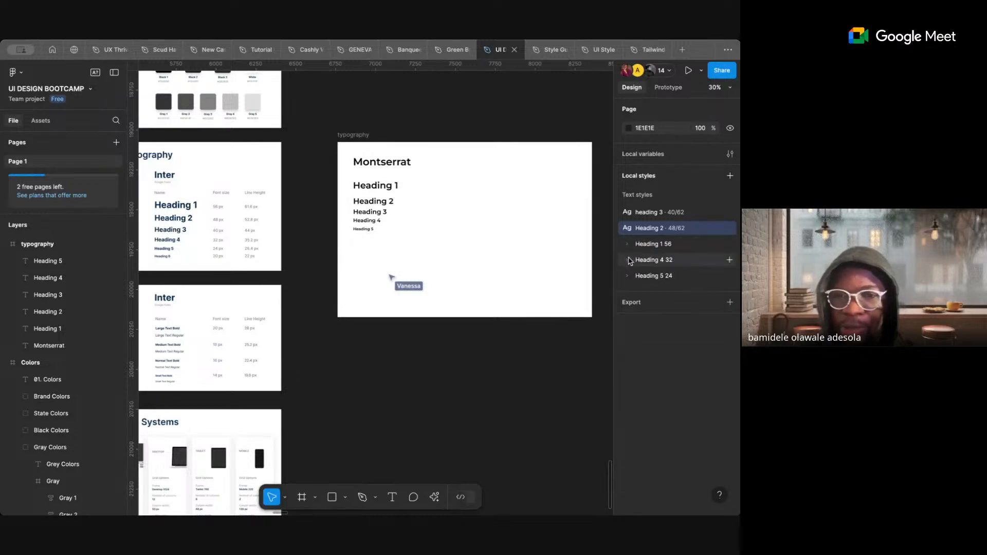
{"action": "left_click", "coordinate": [628, 260]}
{"action": "left_click", "coordinate": [630, 261]}
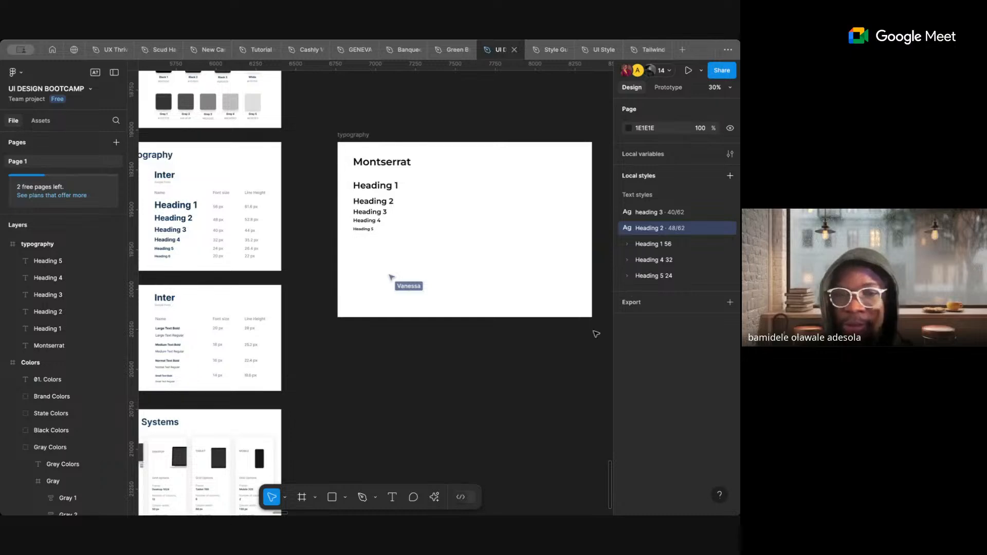
{"action": "left_click", "coordinate": [587, 354]}
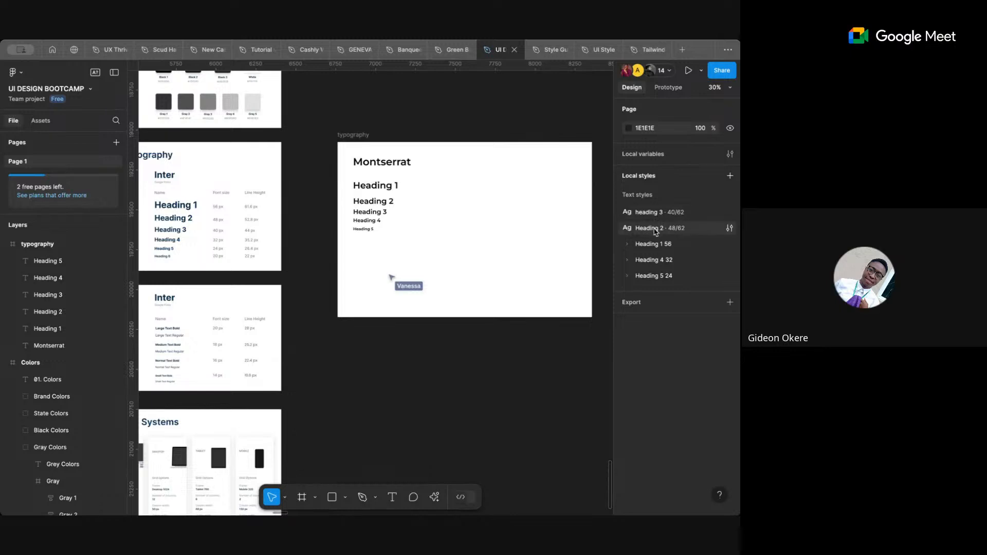
- Move the Heading 2 and heading 3 text styles into the Heading 1 56 group
{"action": "left_click_drag", "start_coordinate": [656, 232], "coordinate": [656, 250]}
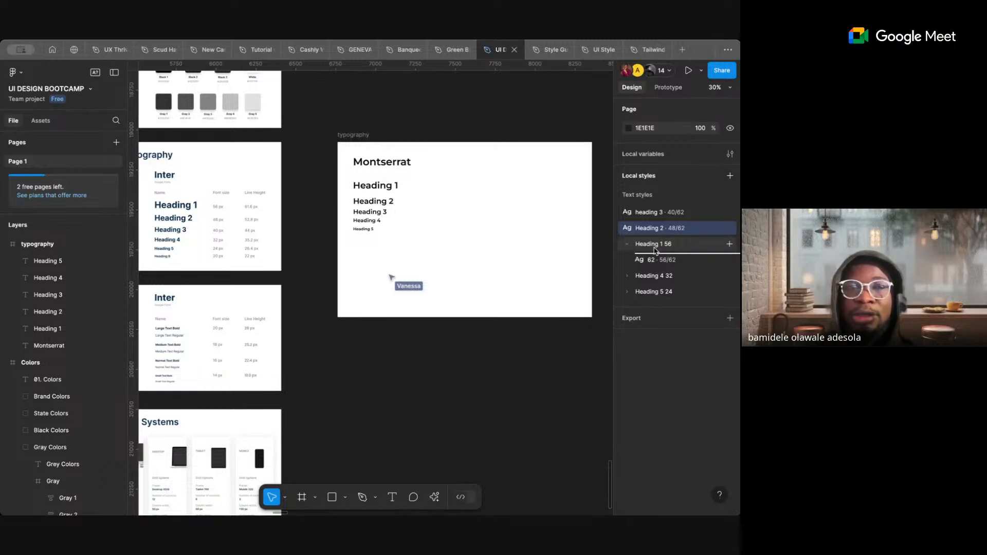
{"action": "left_click_drag", "start_coordinate": [655, 251], "coordinate": [656, 266]}
{"action": "left_click", "coordinate": [652, 216]}
- Move the 36 style from Heading 4 32 and the 27 style from Heading 5 24 into the Heading 1 56 group, and collapse that group
{"action": "left_click", "coordinate": [628, 276]}
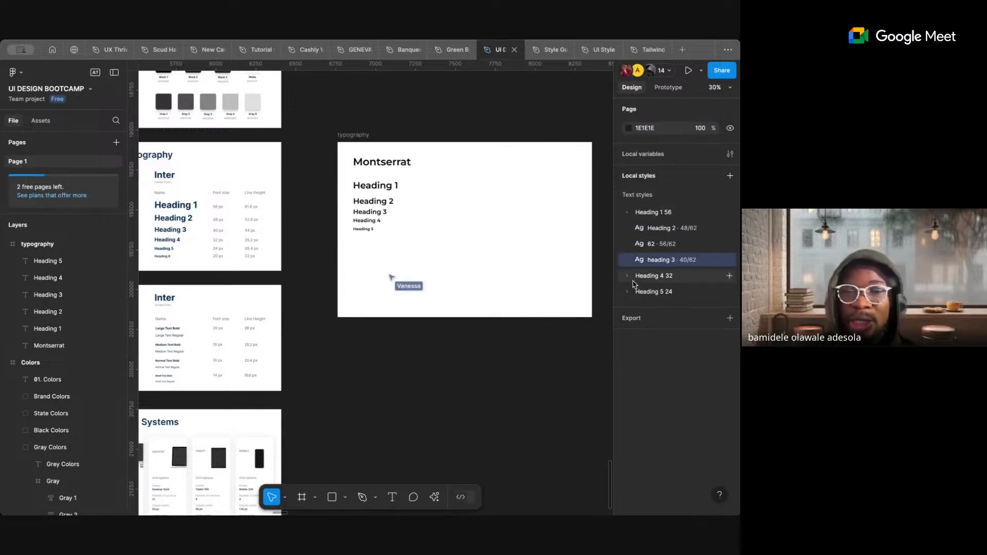
{"action": "left_click_drag", "start_coordinate": [642, 299], "coordinate": [648, 275]}
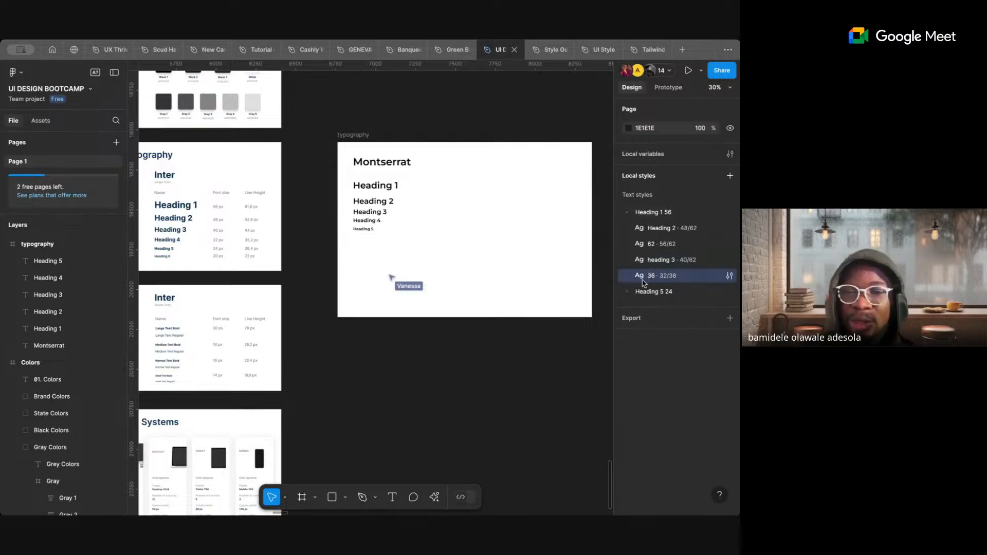
{"action": "left_click", "coordinate": [630, 297]}
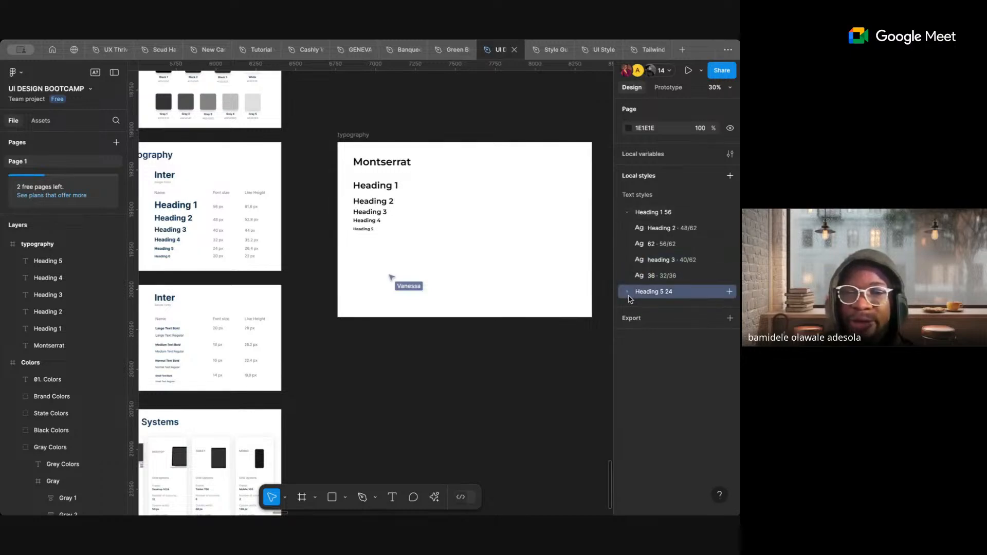
{"action": "left_click", "coordinate": [627, 293]}
{"action": "left_click_drag", "start_coordinate": [644, 309], "coordinate": [646, 289]}
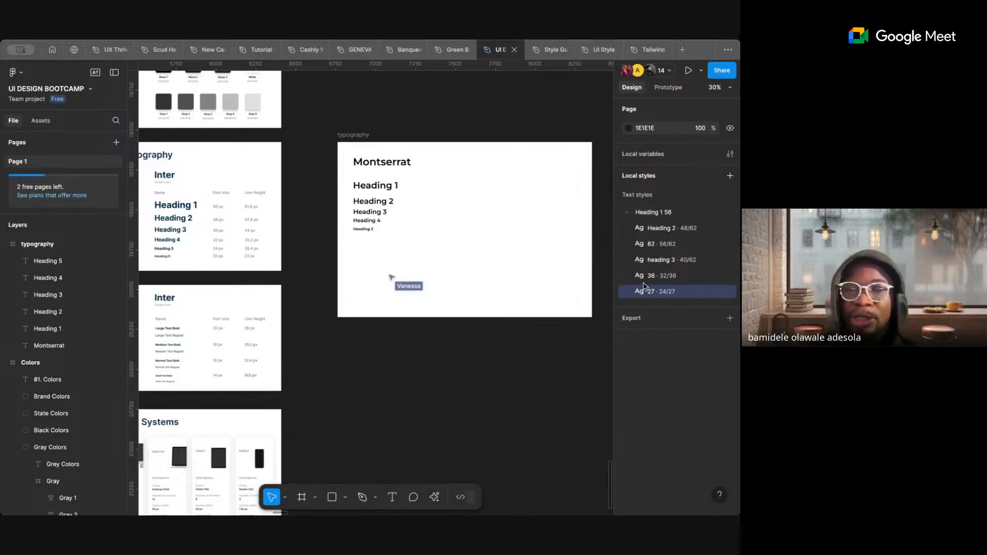
{"action": "left_click", "coordinate": [576, 394]}
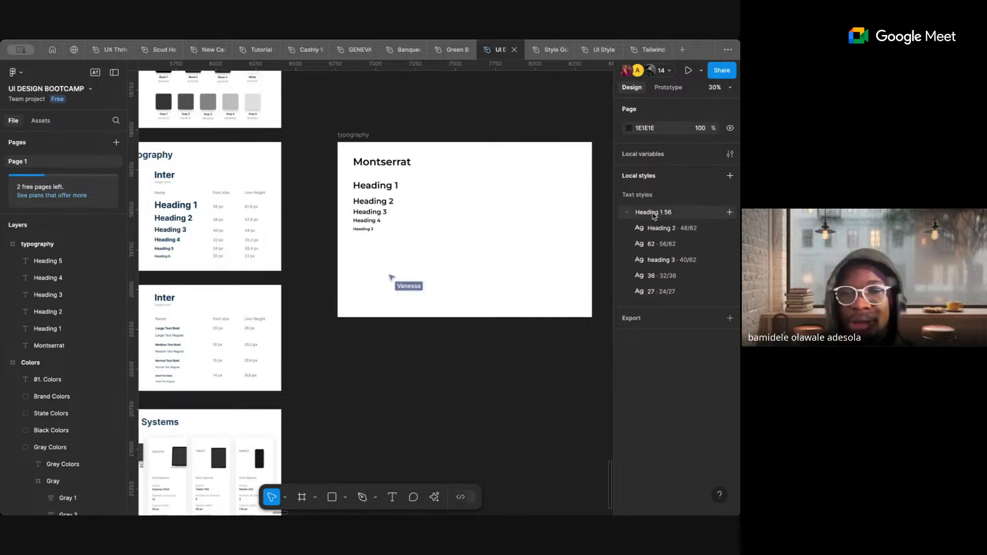
{"action": "left_click", "coordinate": [635, 213]}
{"action": "left_click", "coordinate": [629, 213]}
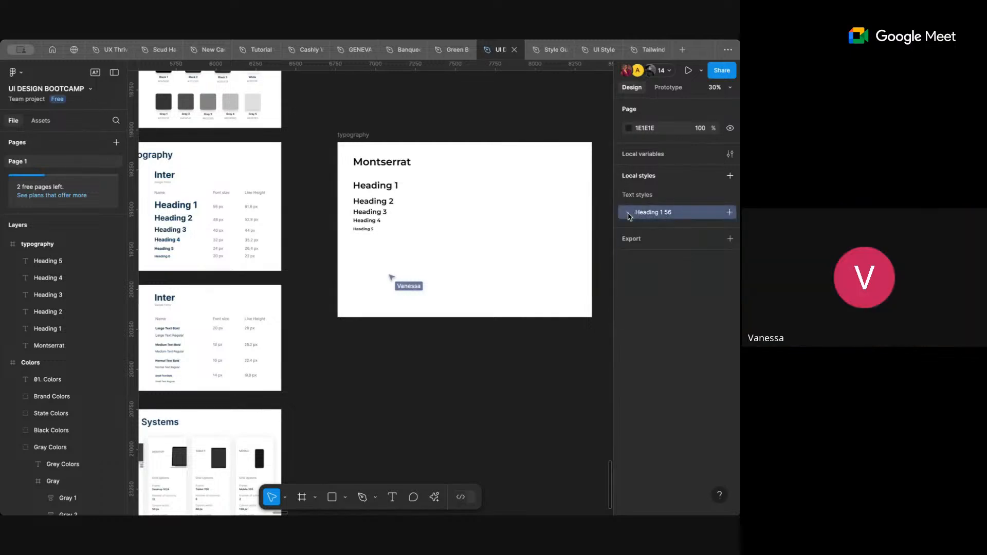
{"action": "left_click", "coordinate": [501, 394]}
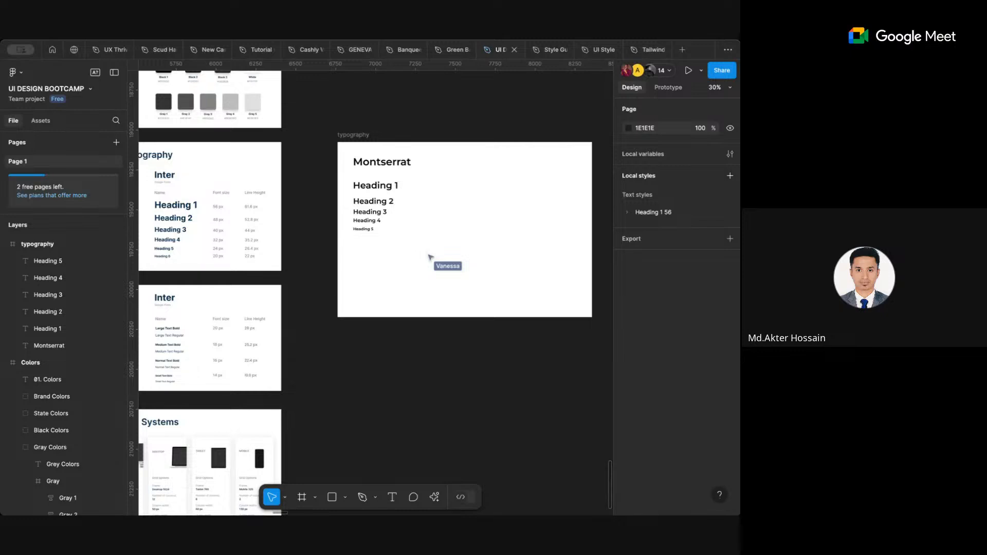
- Move the Heading 2 text style out of the Heading 1 56 group to the ungrouped styles, and collapse all three style groups
{"action": "left_click", "coordinate": [628, 215]}
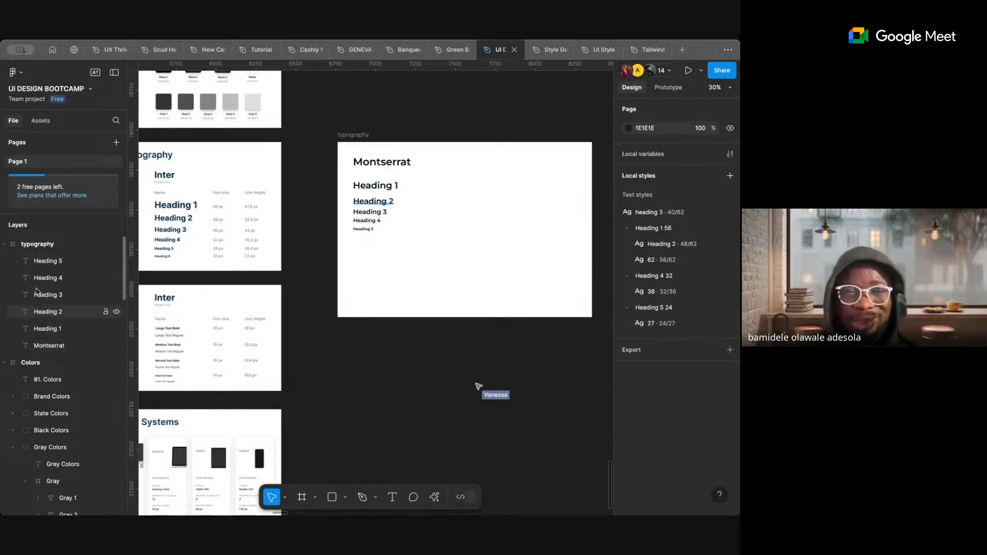
{"action": "scroll", "coordinate": [24, 384], "scroll_direction": "down", "scroll_amount": 3}
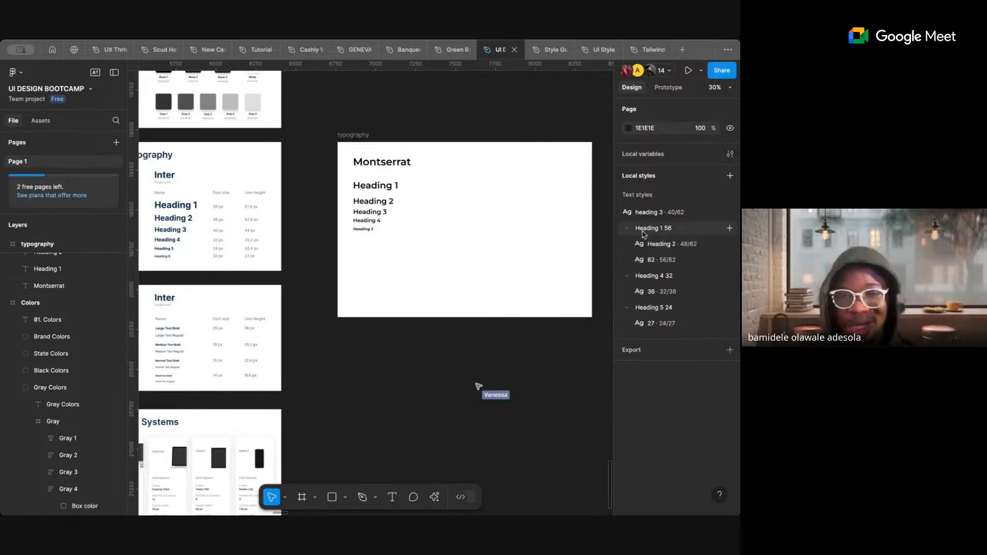
{"action": "left_click_drag", "start_coordinate": [651, 244], "coordinate": [648, 212]}
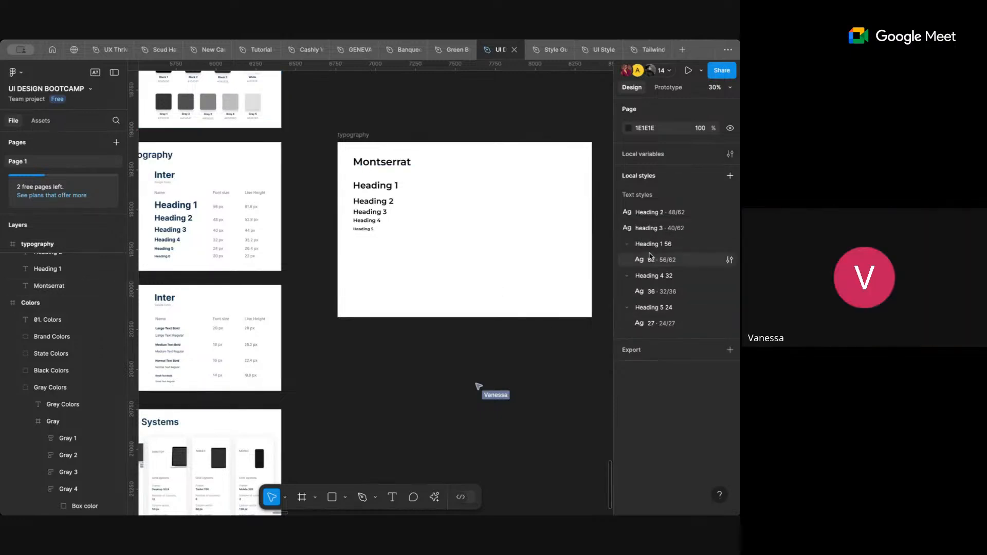
{"action": "left_click", "coordinate": [628, 245]}
{"action": "left_click", "coordinate": [627, 260]}
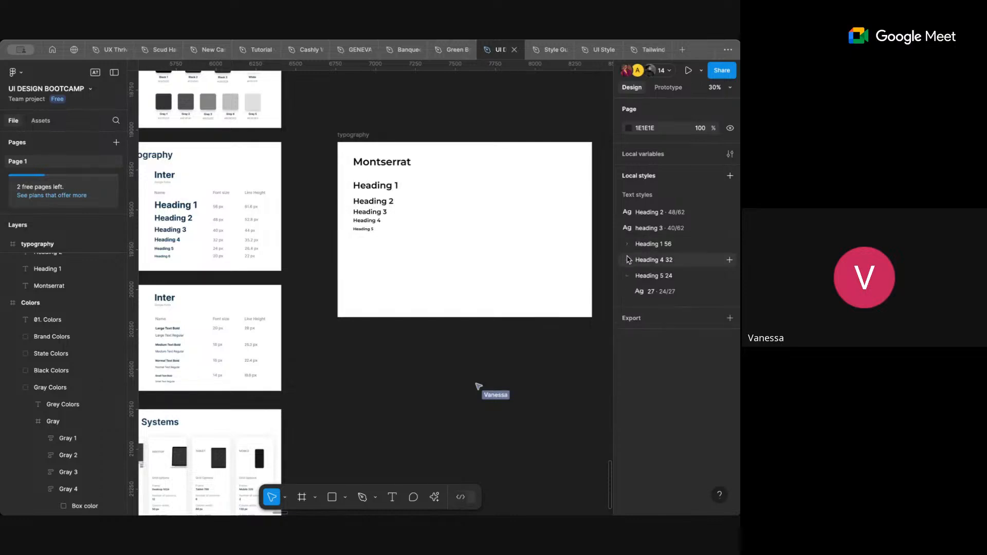
{"action": "left_click", "coordinate": [628, 275]}
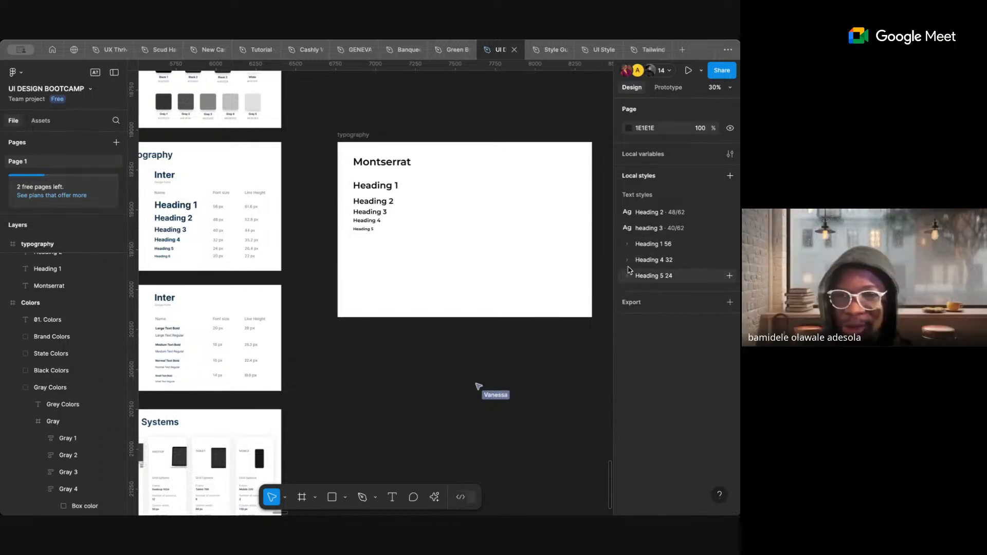
- Move the Heading 2, heading 3, 36 and 27 text styles into the Heading 1 56 group, and collapse the group
{"action": "left_click", "coordinate": [649, 212]}
{"action": "left_click_drag", "start_coordinate": [653, 249], "coordinate": [651, 245]}
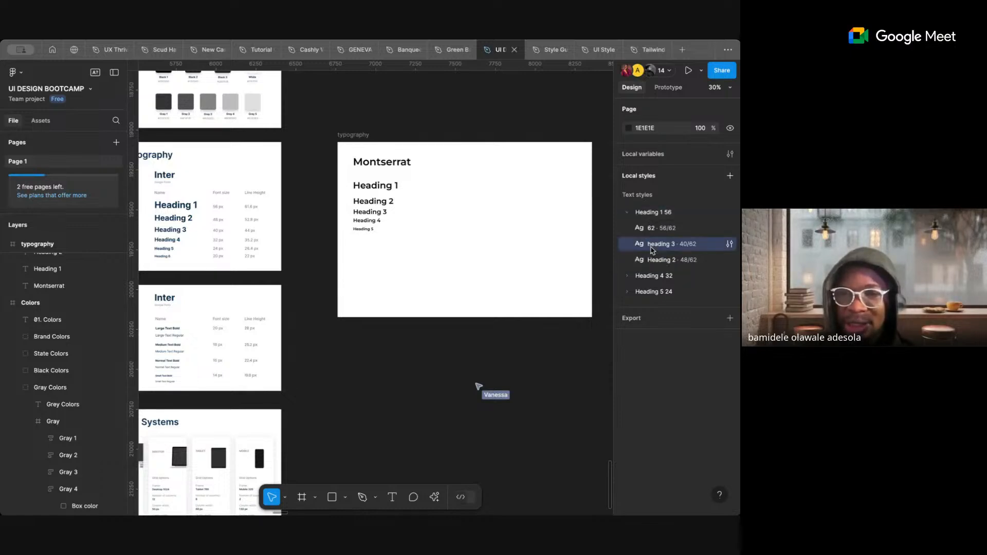
{"action": "left_click", "coordinate": [627, 276]}
{"action": "left_click_drag", "start_coordinate": [638, 291], "coordinate": [643, 269]}
{"action": "left_click", "coordinate": [627, 292]}
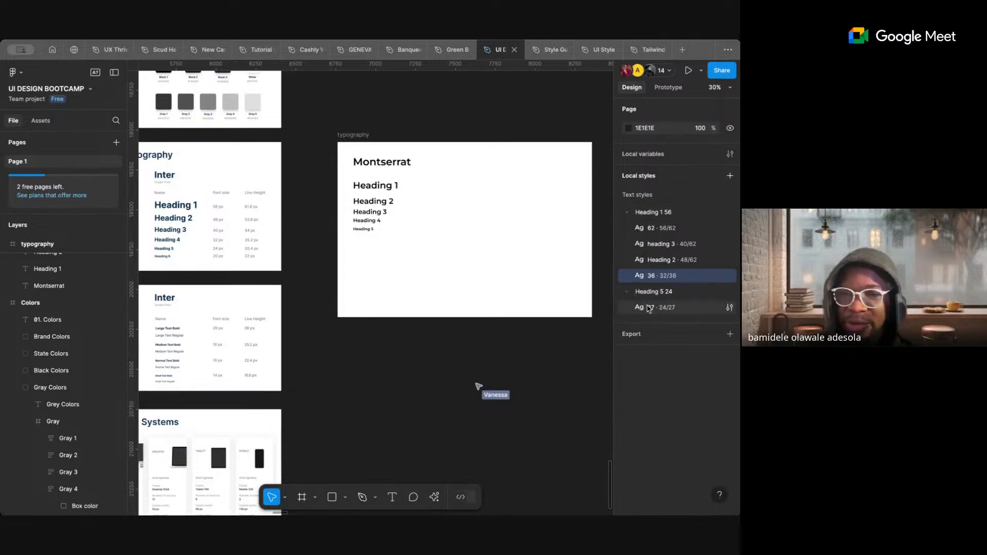
{"action": "left_click_drag", "start_coordinate": [638, 307], "coordinate": [649, 289]}
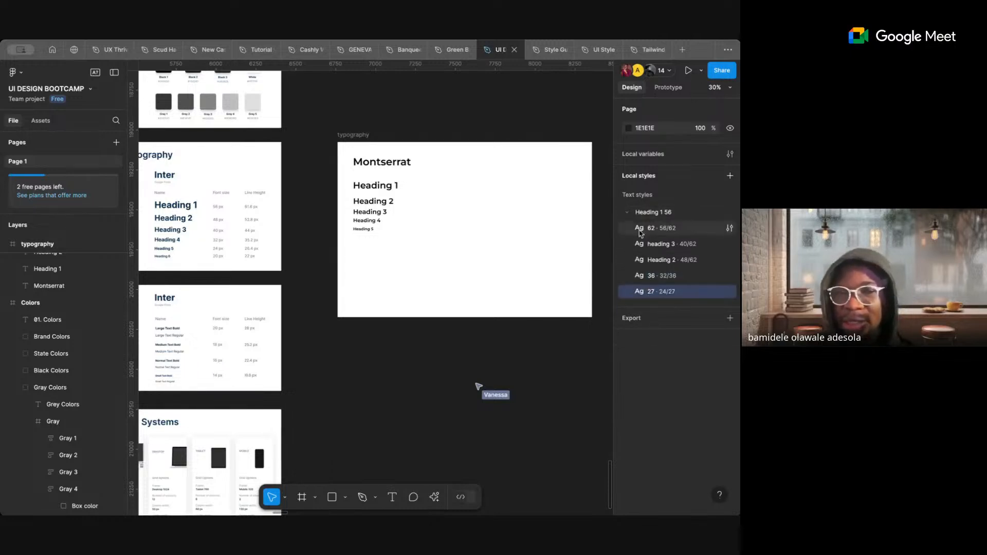
{"action": "left_click", "coordinate": [628, 213]}
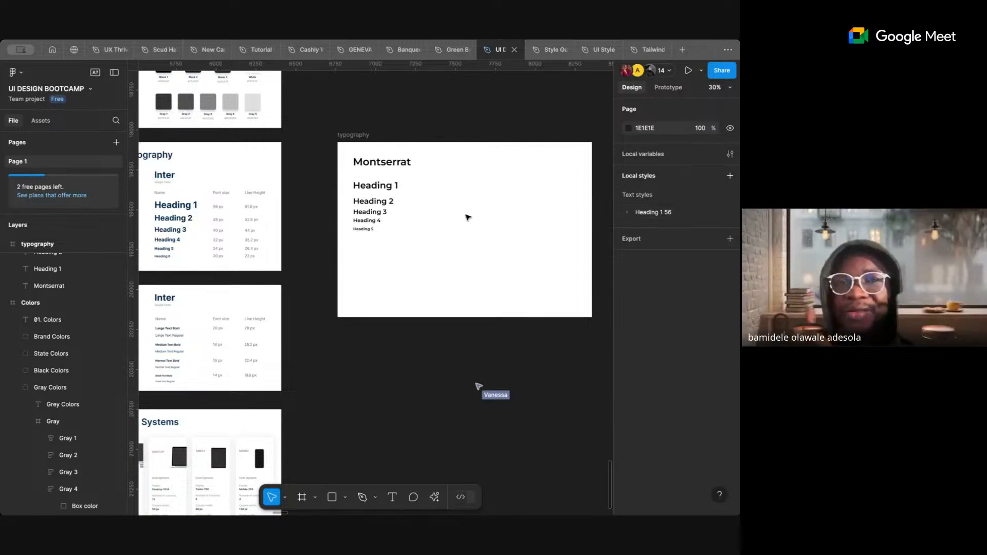
- Rename the Heading 1 56 text style group to the instructor's name followed by "style.", and collapse the group
{"action": "scroll", "coordinate": [467, 219], "scroll_direction": "down", "scroll_amount": 6}
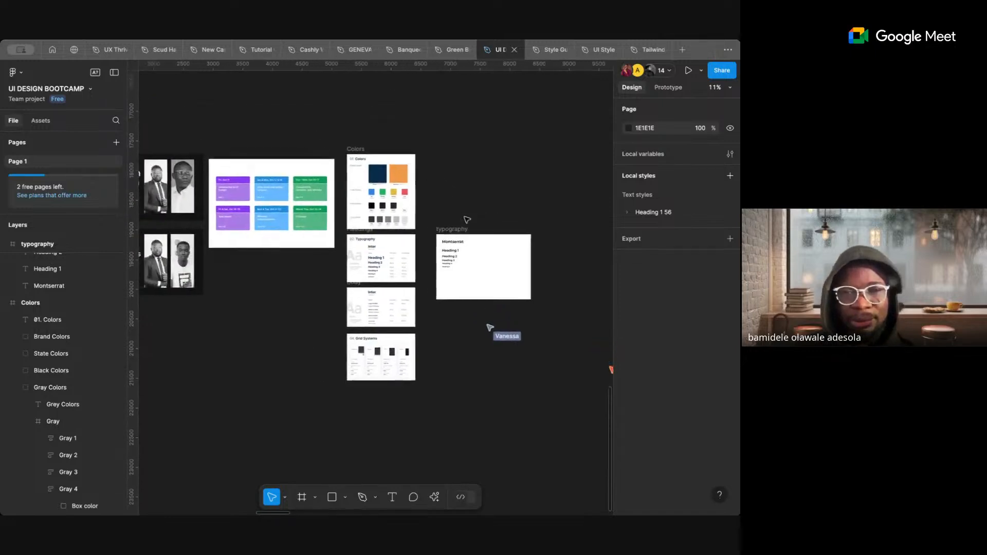
{"action": "scroll", "coordinate": [464, 225], "scroll_direction": "up", "scroll_amount": 3}
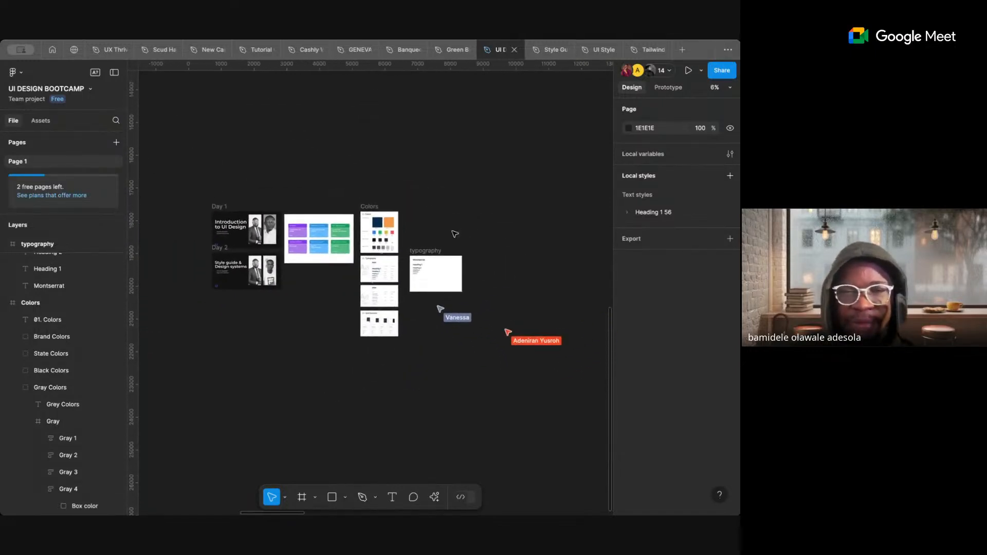
{"action": "scroll", "coordinate": [436, 263], "scroll_direction": "up", "scroll_amount": 2}
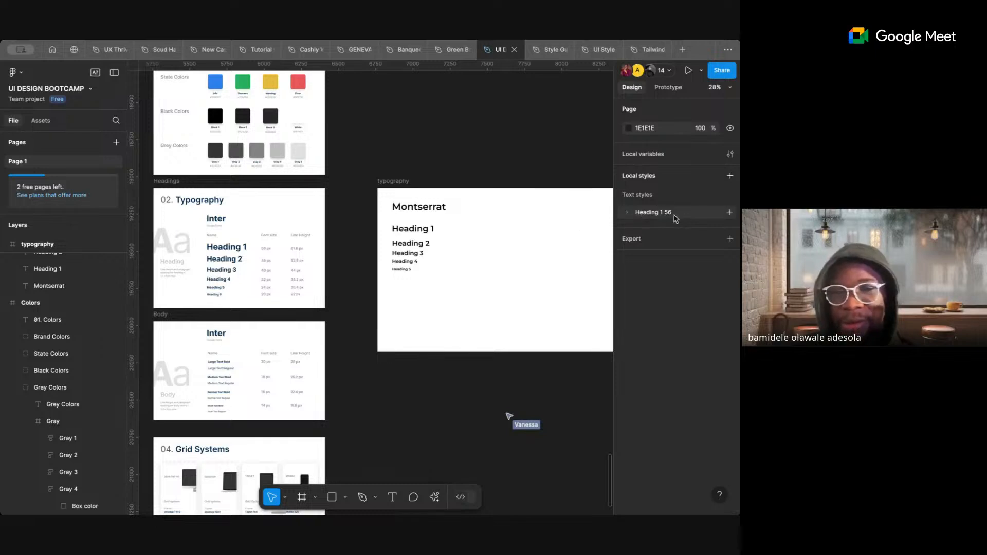
{"action": "double_click", "coordinate": [657, 213]}
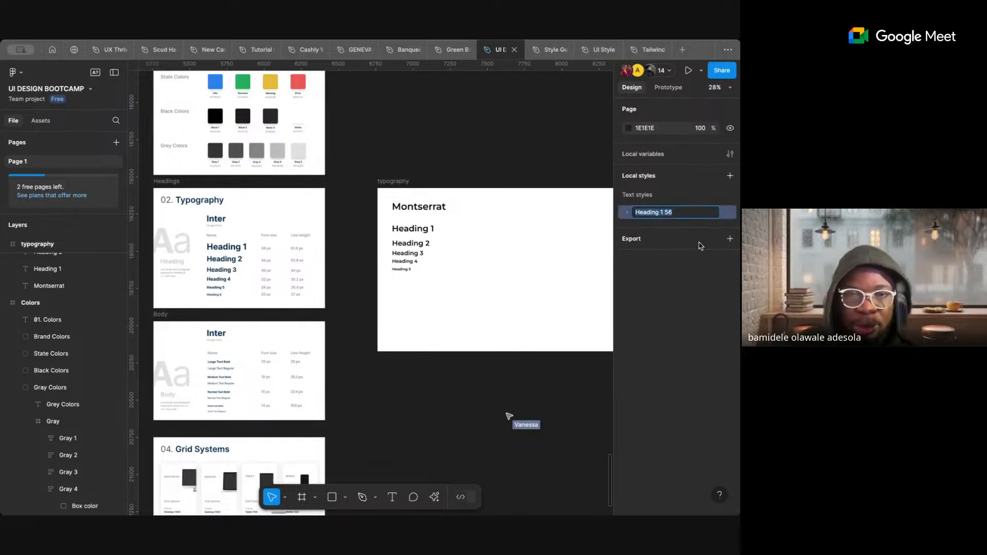
{"action": "type", "text": "0"}
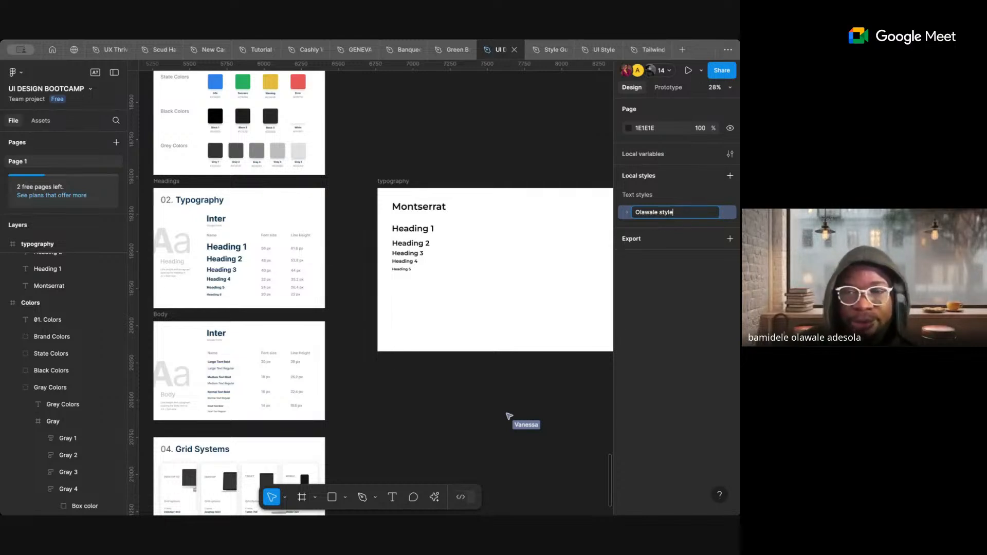
{"action": "key", "text": "Return"}
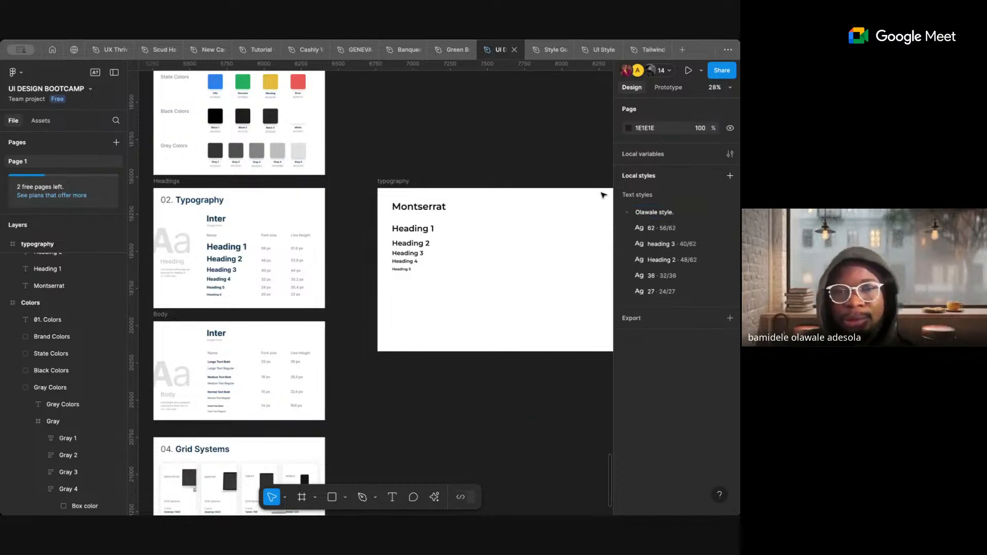
{"action": "left_click", "coordinate": [629, 213]}
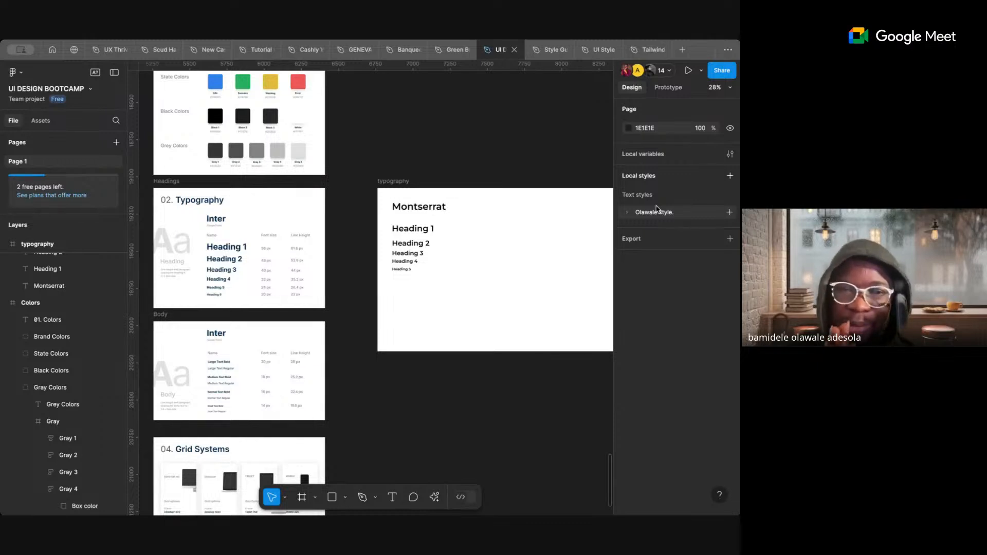
- Switch to the Tailwind CSS Design System file and copy the Typography frame from its Style Guide page
{"action": "scroll", "coordinate": [208, 310], "scroll_direction": "left", "scroll_amount": 3}
{"action": "scroll", "coordinate": [207, 311], "scroll_direction": "down", "scroll_amount": 2}
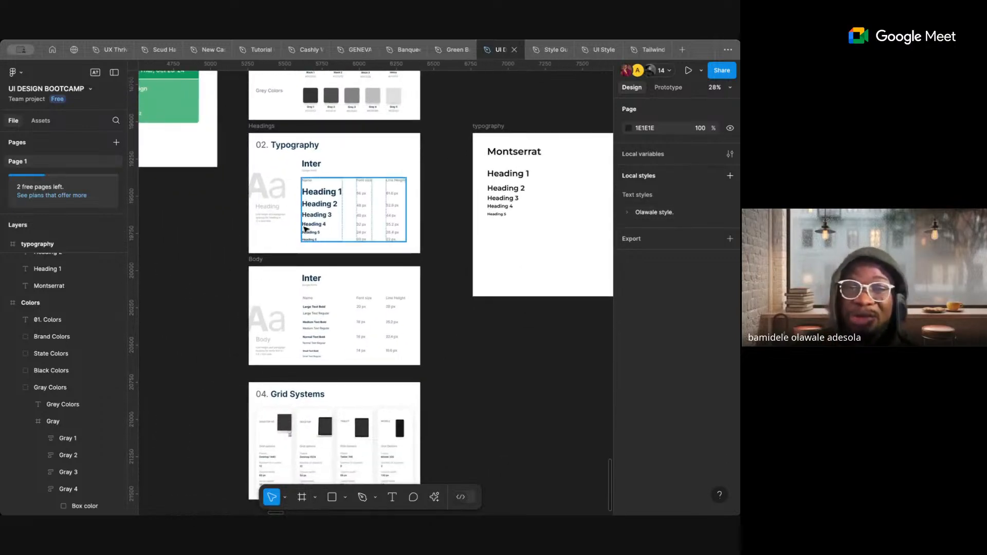
{"action": "scroll", "coordinate": [309, 225], "scroll_direction": "up", "scroll_amount": 5}
{"action": "scroll", "coordinate": [305, 229], "scroll_direction": "down", "scroll_amount": 2}
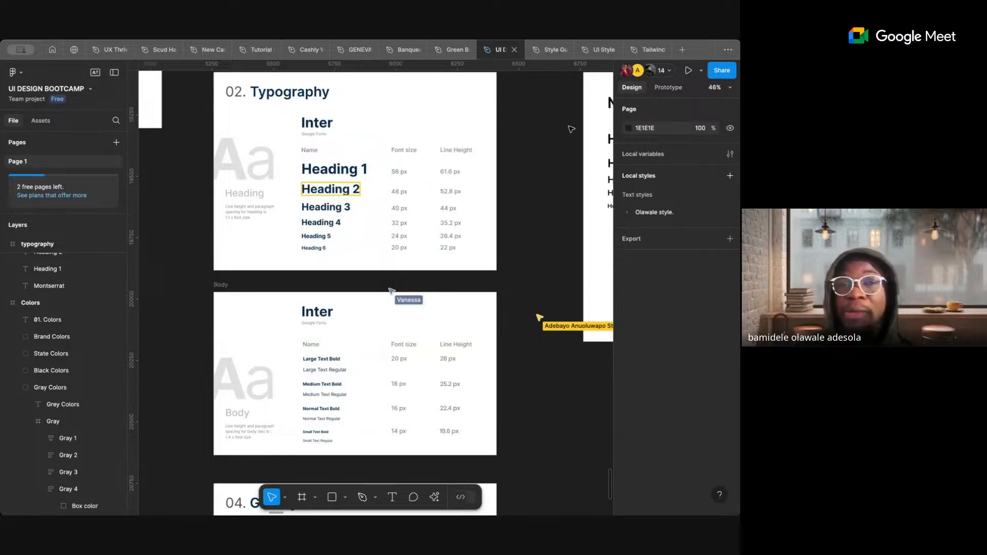
{"action": "mouse_move", "coordinate": [593, 54]}
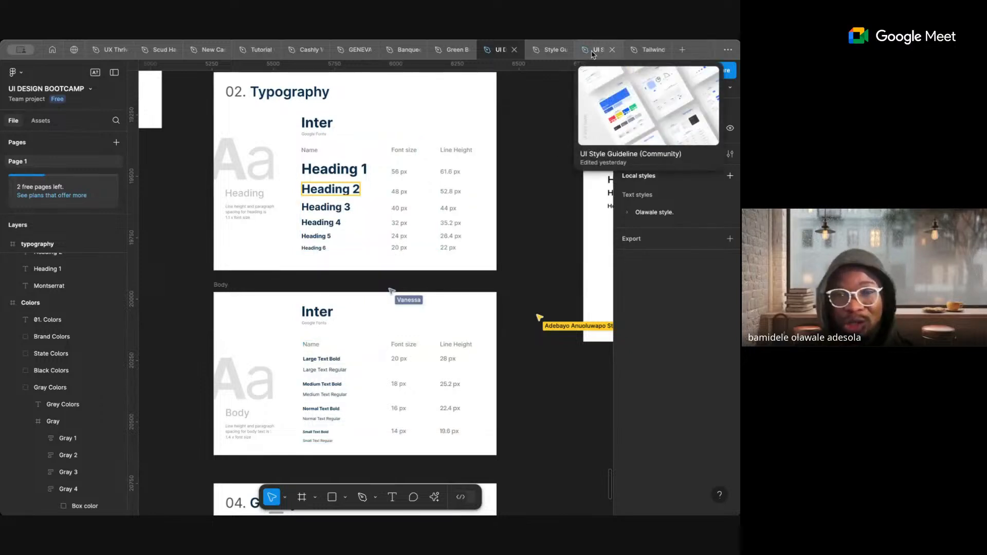
{"action": "left_click", "coordinate": [649, 52]}
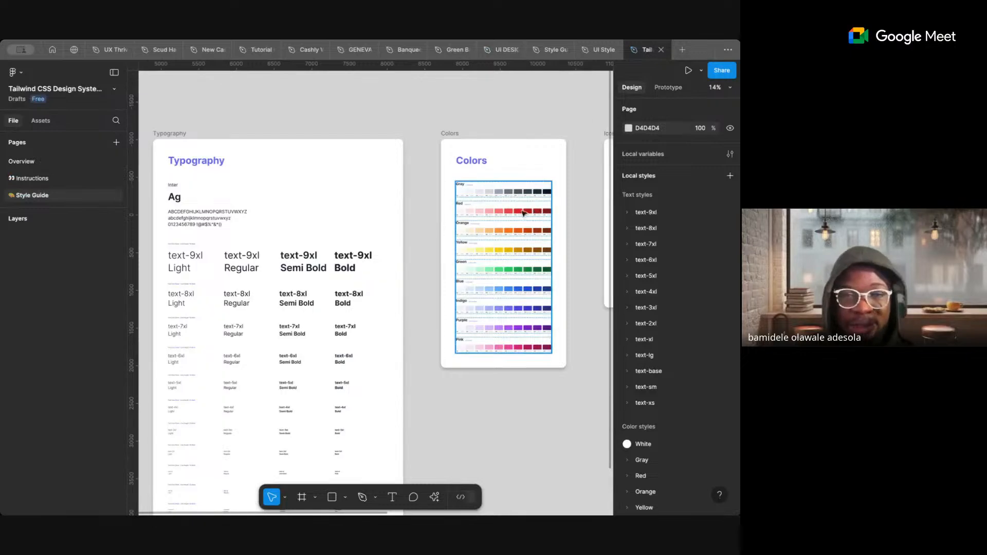
{"action": "scroll", "coordinate": [365, 276], "scroll_direction": "down", "scroll_amount": 5}
{"action": "left_click", "coordinate": [309, 154]}
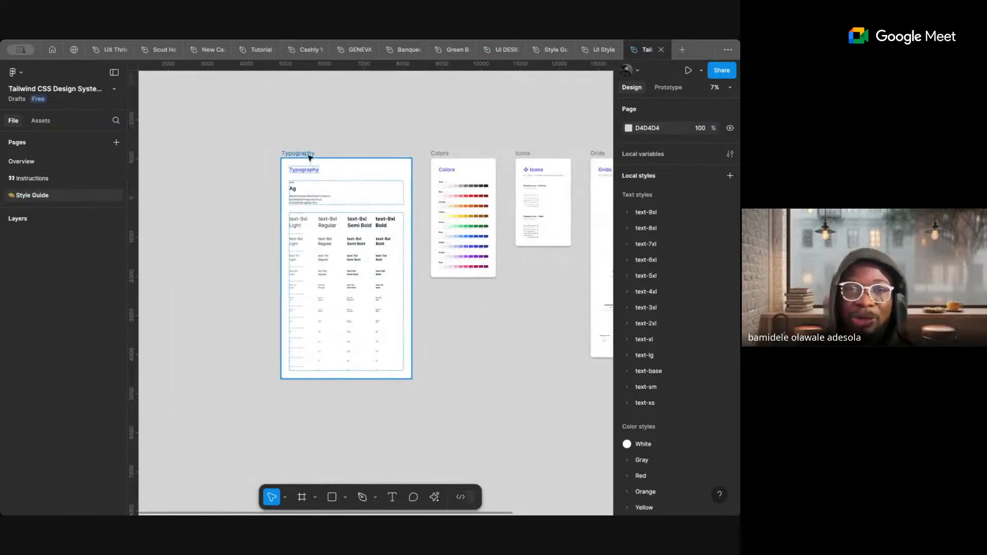
- Paste the Typography frame into the UI DESIGN BOOTCAMP file and place it in the empty space beside the Montserrat typography frame
{"action": "left_click", "coordinate": [498, 50]}
{"action": "scroll", "coordinate": [380, 288], "scroll_direction": "down", "scroll_amount": 10}
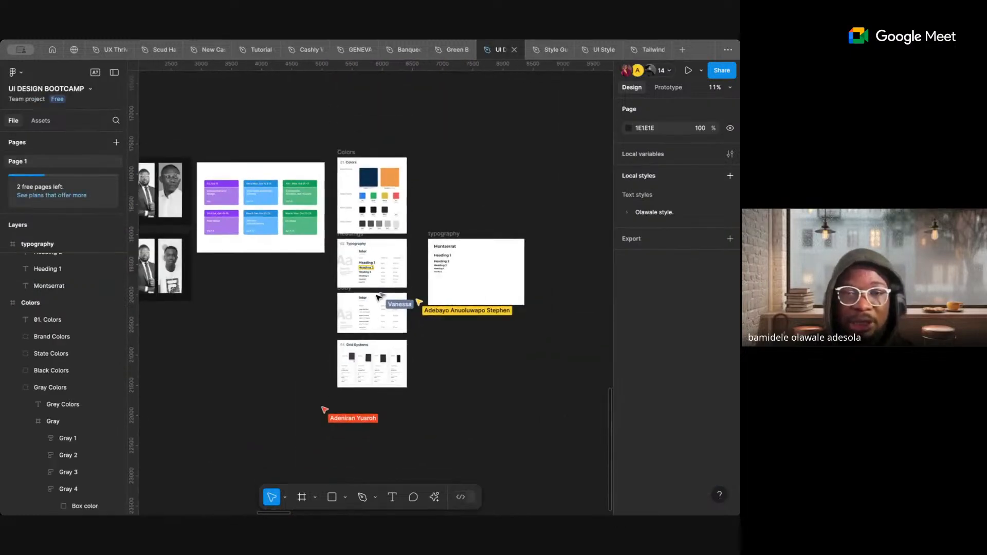
{"action": "scroll", "coordinate": [554, 337], "scroll_direction": "right", "scroll_amount": 5}
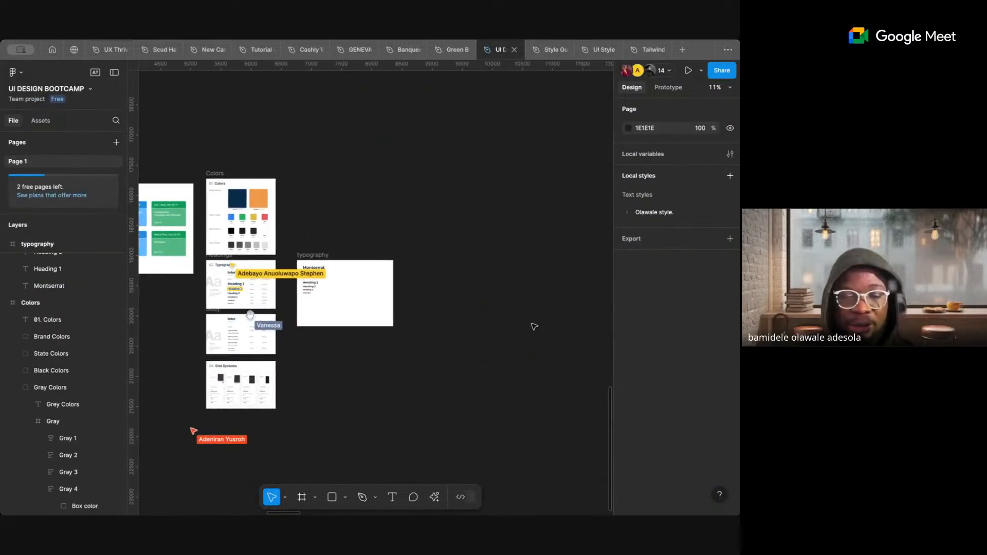
{"action": "key", "text": "ctrl+v"}
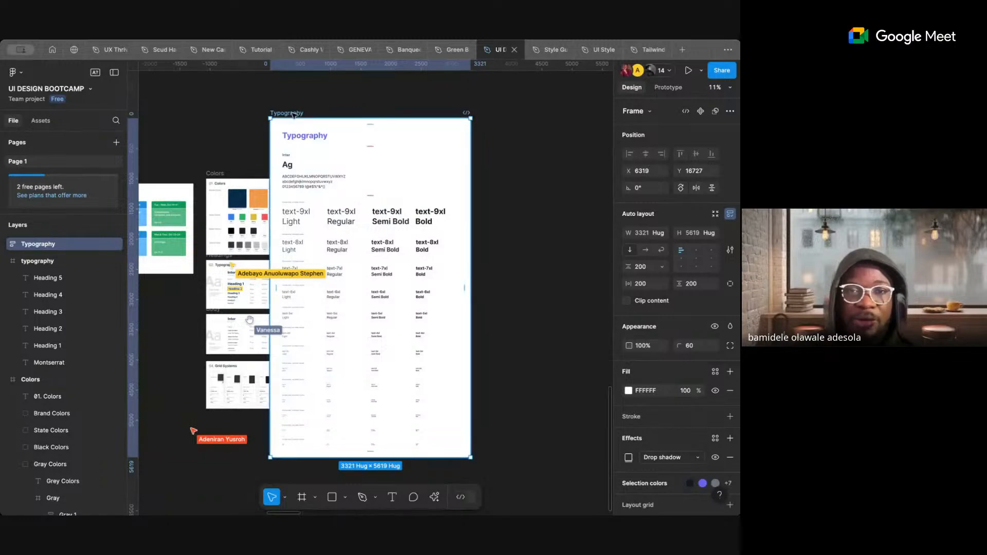
{"action": "left_click_drag", "start_coordinate": [296, 113], "coordinate": [441, 160]}
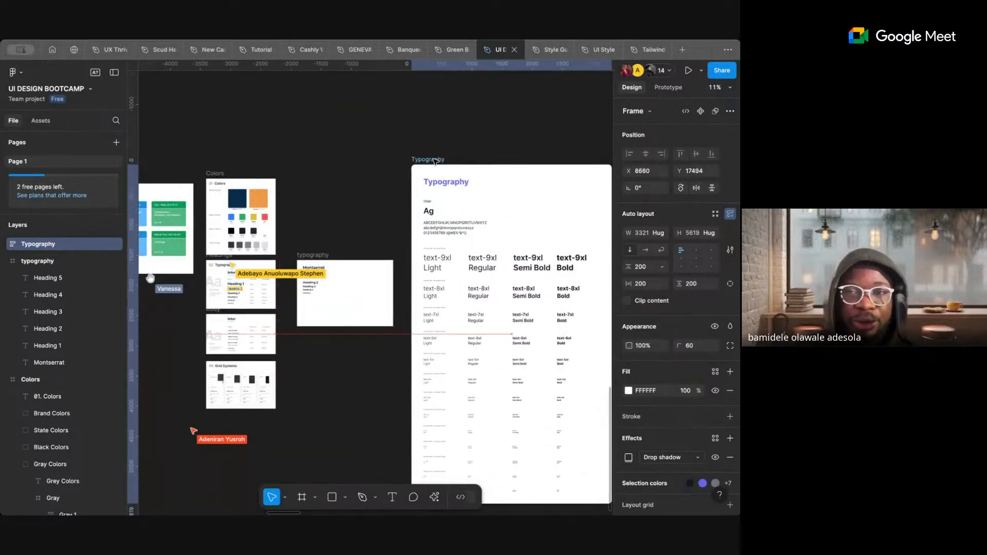
- Switch to the UI Style Guideline file and copy its Typography frame with the text hierarchy table
{"action": "left_click", "coordinate": [597, 49]}
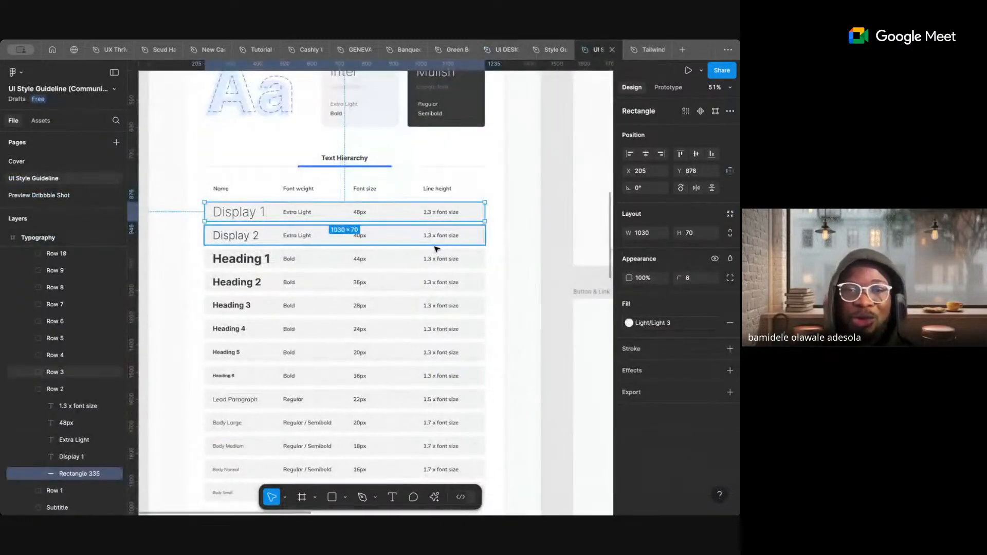
{"action": "scroll", "coordinate": [450, 241], "scroll_direction": "down", "scroll_amount": 5}
{"action": "left_click", "coordinate": [374, 139]}
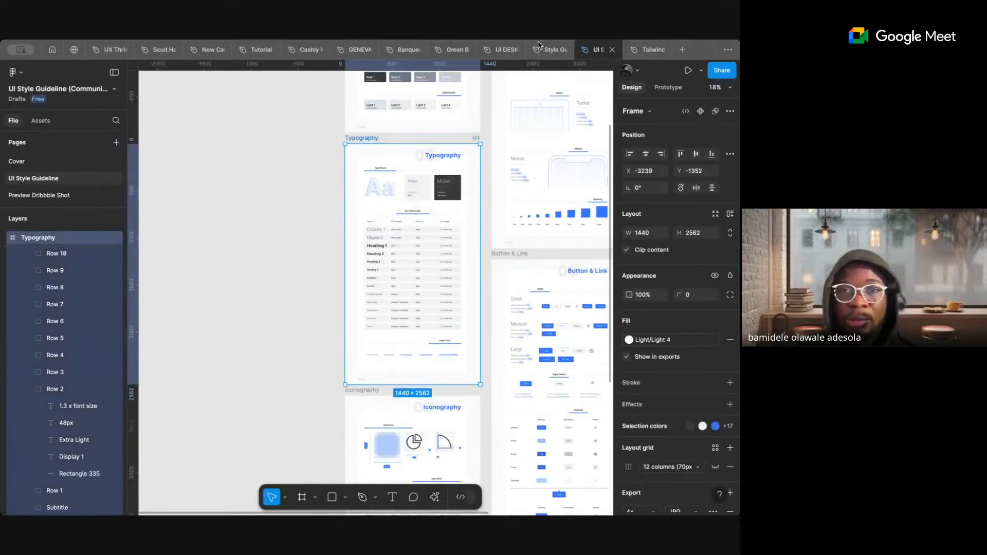
- Paste the copied Typography frame into the UI DESIGN BOOTCAMP file and place it beside the Tailwind Typography frame, aligned with its upper edge
{"action": "left_click", "coordinate": [497, 49]}
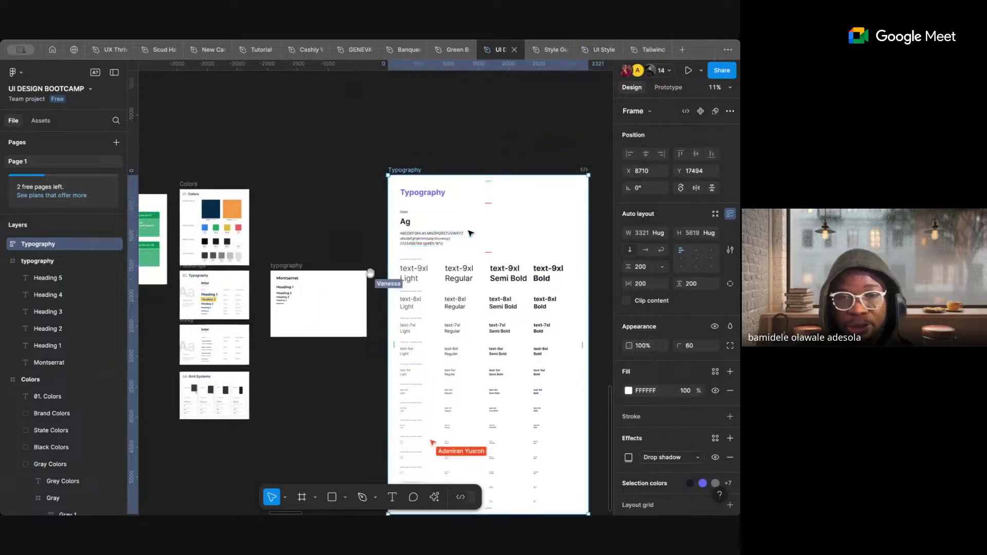
{"action": "left_click", "coordinate": [451, 225]}
{"action": "key", "text": "ctrl+v"}
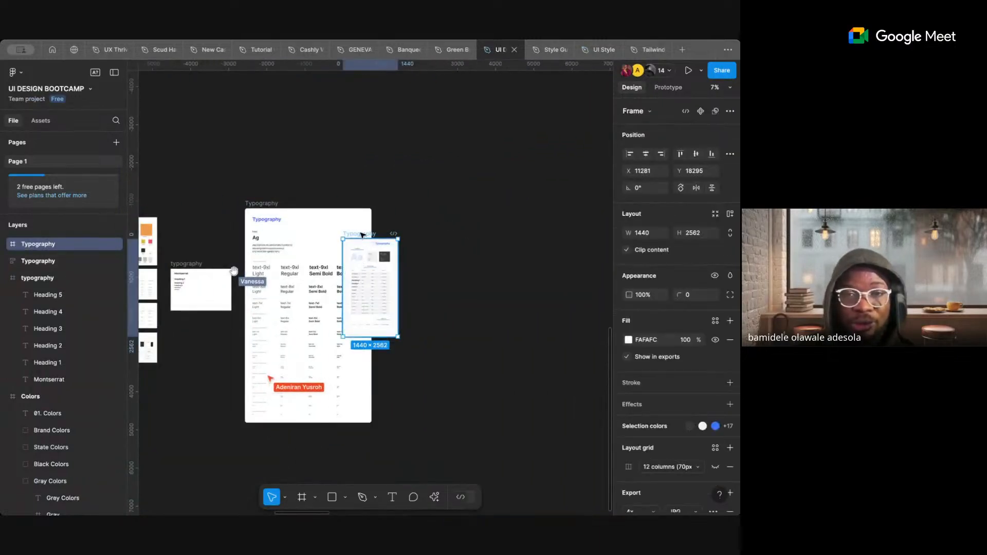
{"action": "left_click_drag", "start_coordinate": [360, 235], "coordinate": [397, 204]}
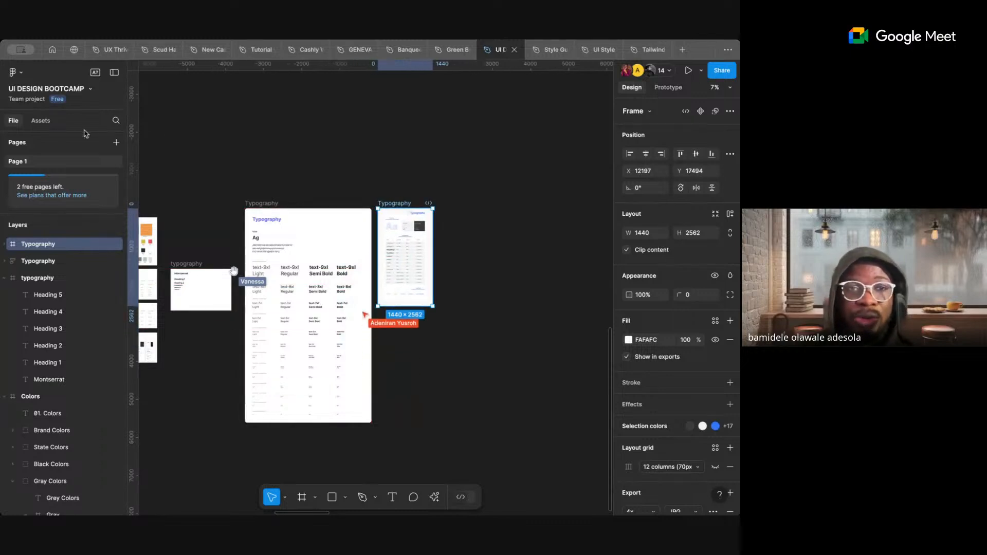
- Search the Figma Community for "style guide" and browse the results for another reference kit
{"action": "left_click", "coordinate": [74, 50]}
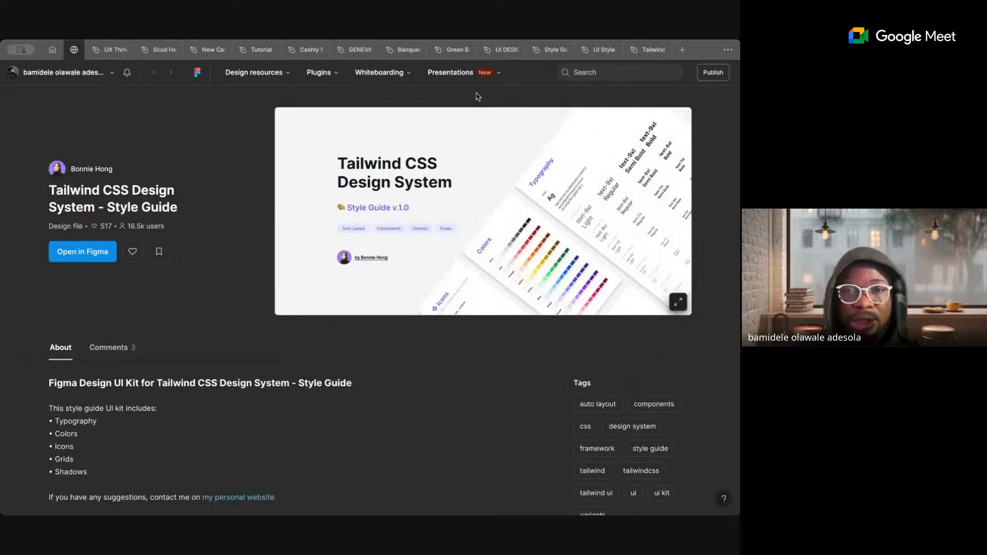
{"action": "left_click", "coordinate": [607, 76]}
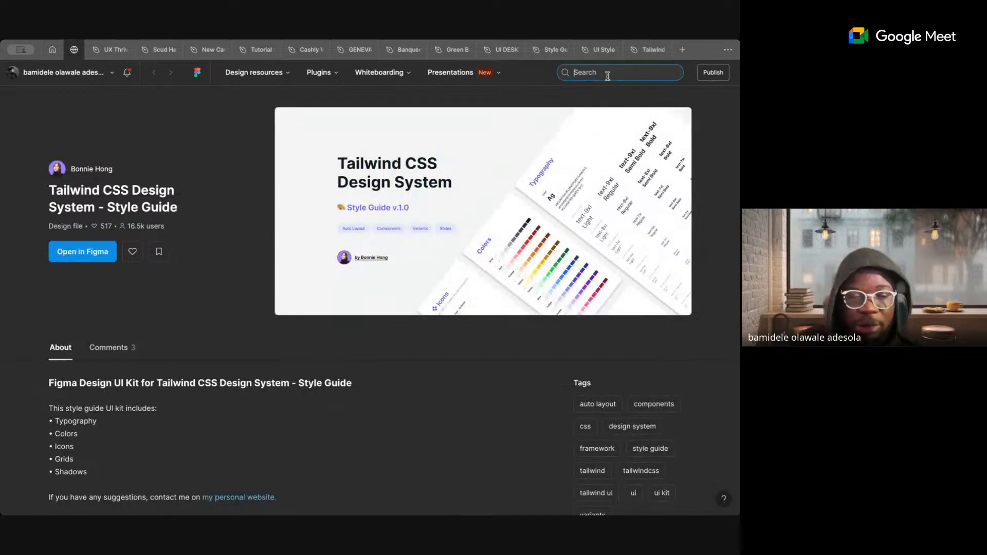
{"action": "type", "text": "style g"}
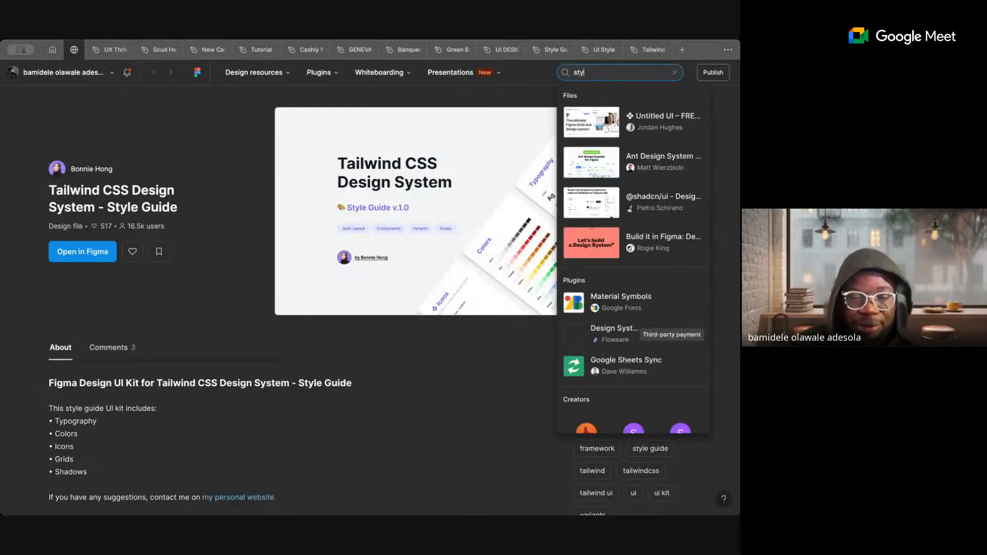
{"action": "type", "text": "uide"}
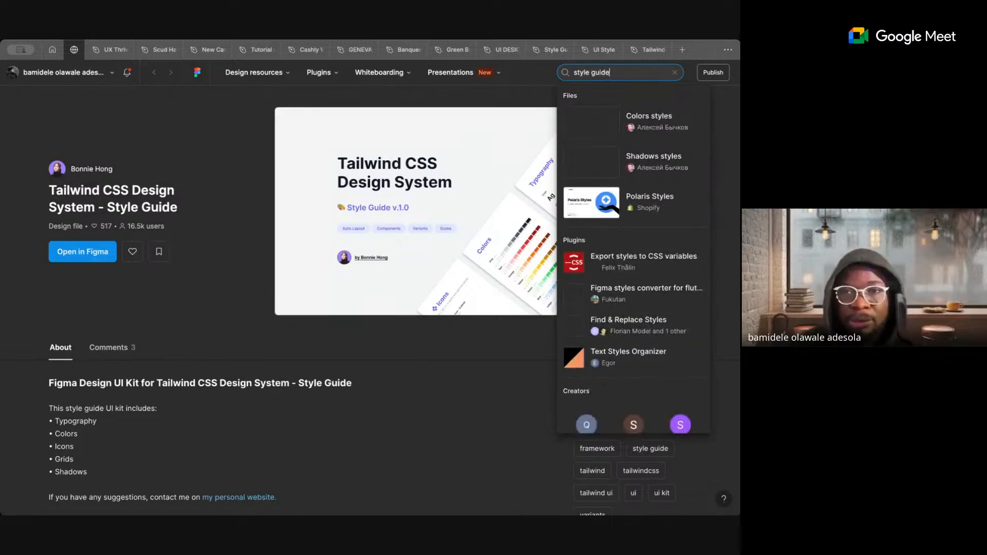
{"action": "key", "text": "Return"}
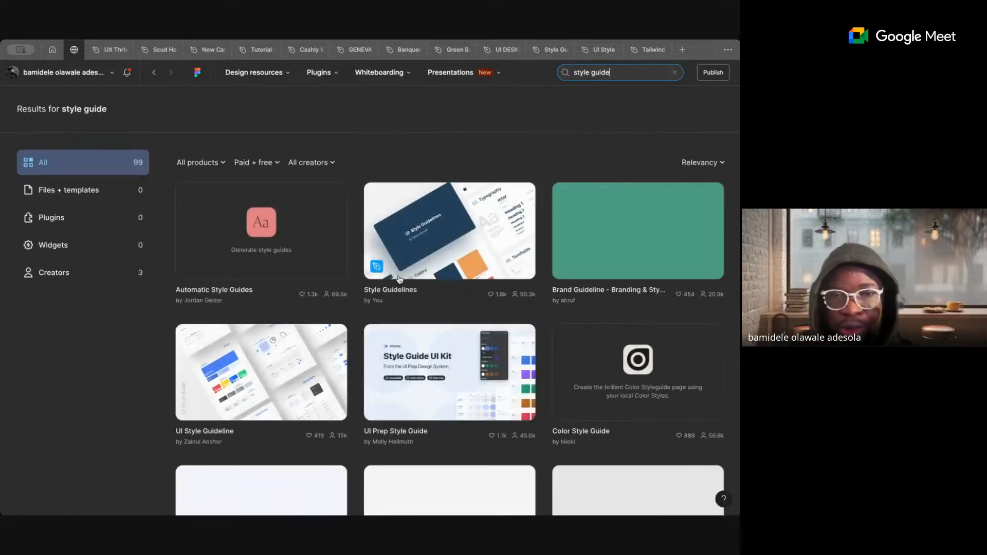
{"action": "scroll", "coordinate": [399, 280], "scroll_direction": "down", "scroll_amount": 2}
{"action": "scroll", "coordinate": [406, 277], "scroll_direction": "down", "scroll_amount": 1}
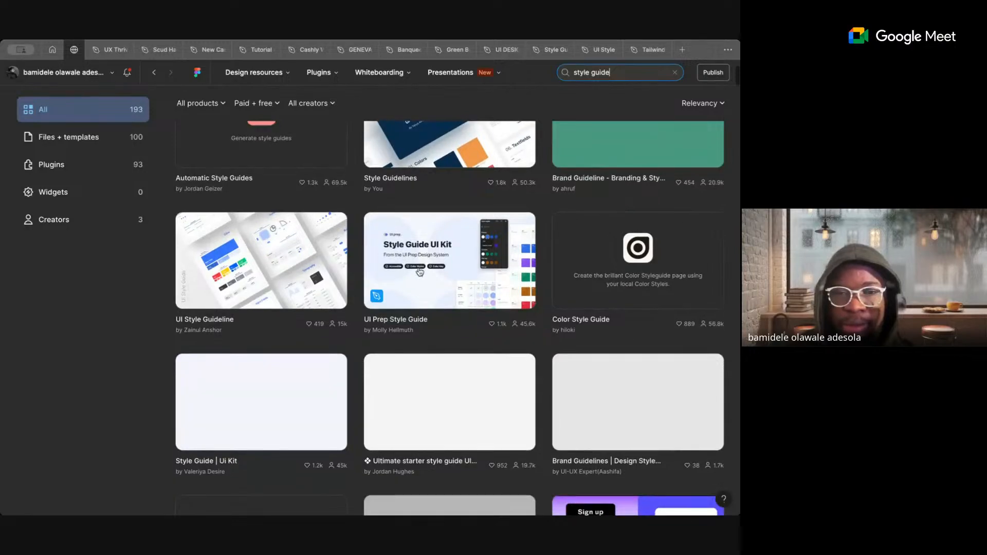
- Open the UI Prep Style Guide community file, examine its Color Styles and Color Key pages, and close the file
{"action": "left_click", "coordinate": [439, 268]}
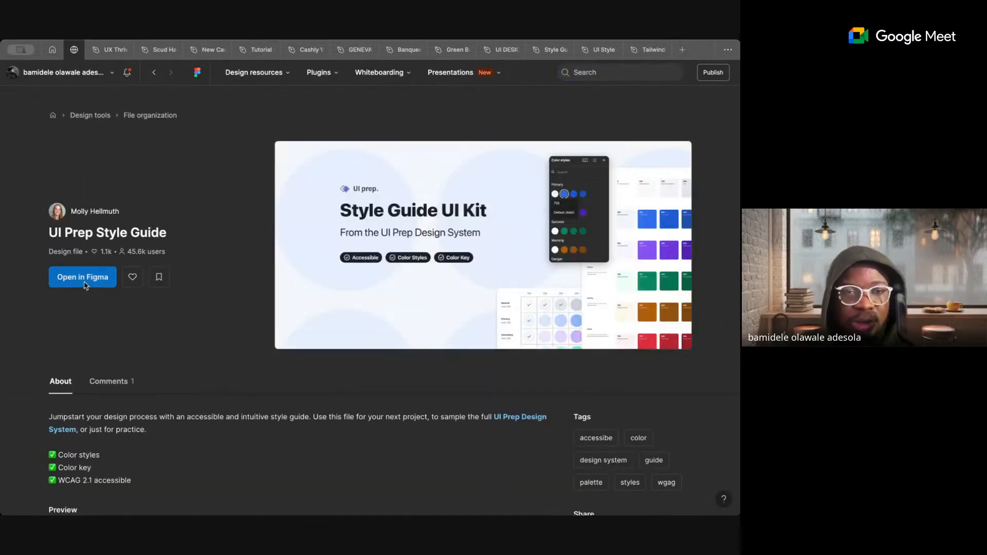
{"action": "left_click", "coordinate": [85, 281]}
{"action": "left_click", "coordinate": [370, 250]}
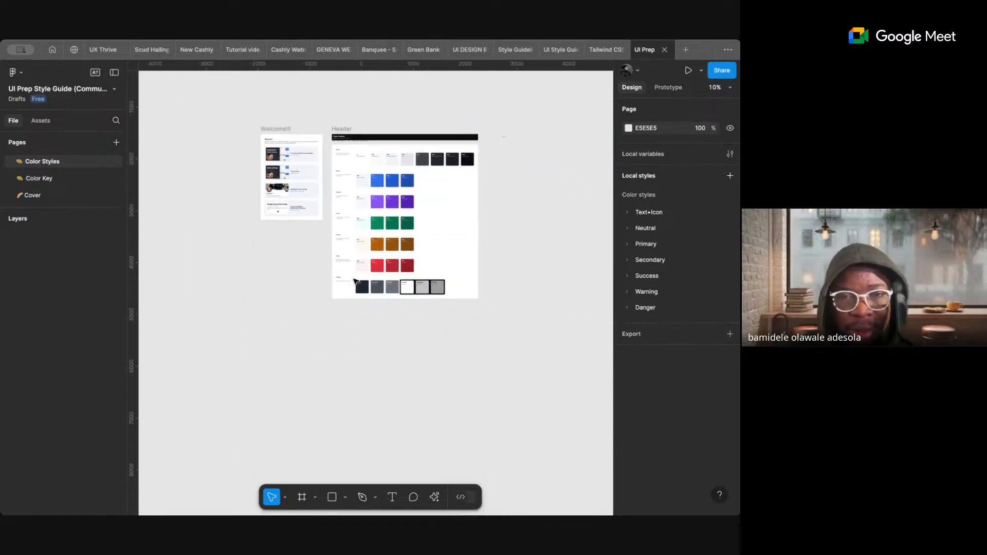
{"action": "left_click", "coordinate": [53, 181]}
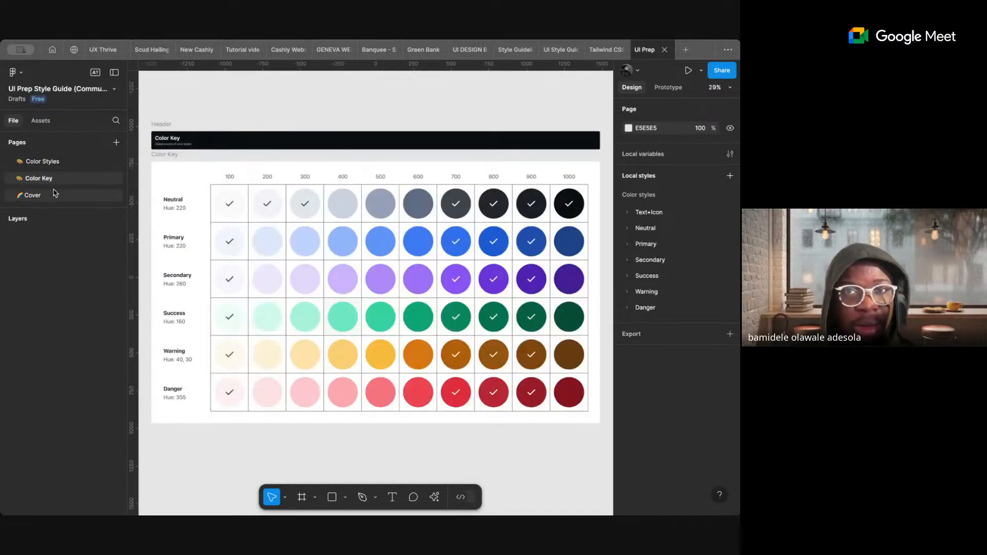
{"action": "scroll", "coordinate": [348, 175], "scroll_direction": "down", "scroll_amount": 5}
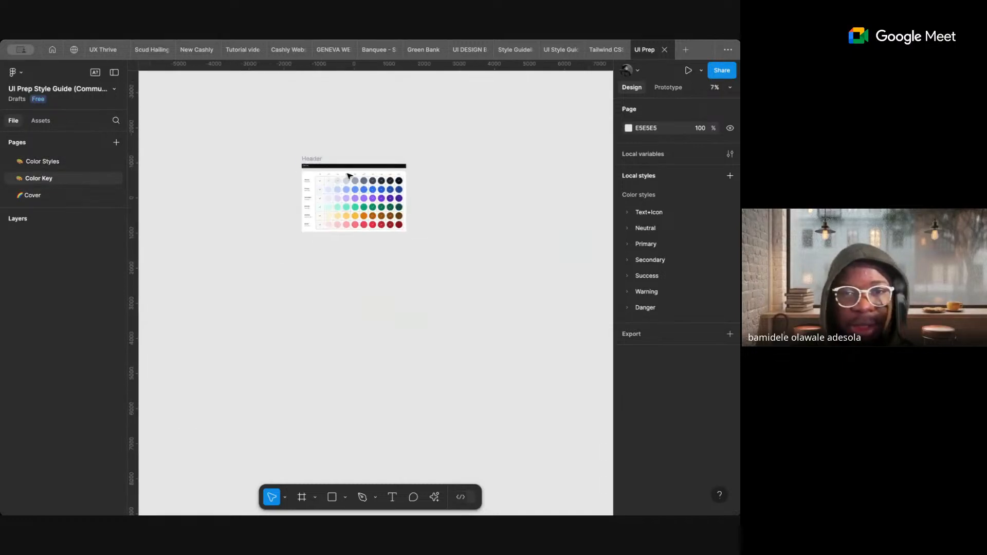
{"action": "left_click", "coordinate": [665, 50]}
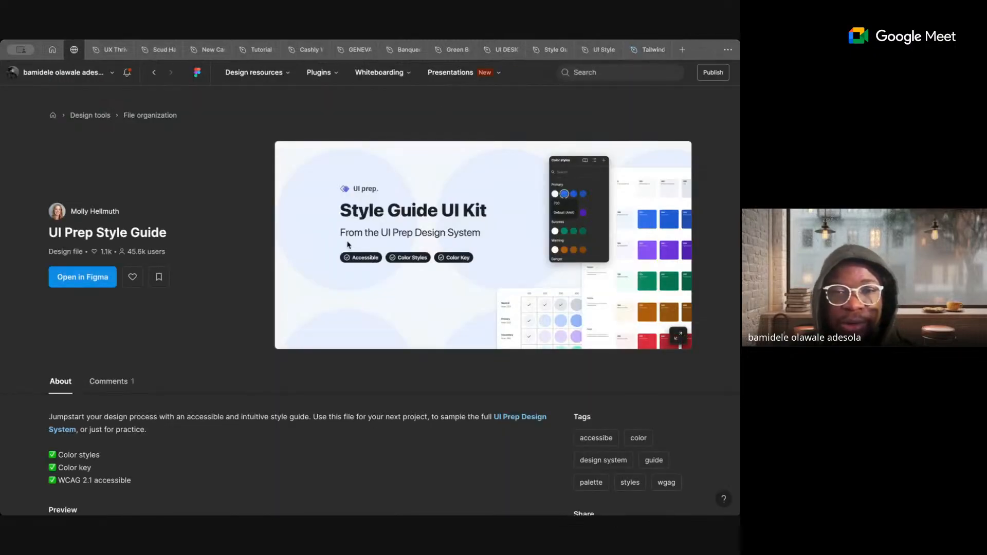
- Return to the UI DESIGN BOOTCAMP file and look over the participants' sections and the pasted typography references
{"action": "left_click", "coordinate": [502, 49]}
{"action": "left_click", "coordinate": [530, 218]}
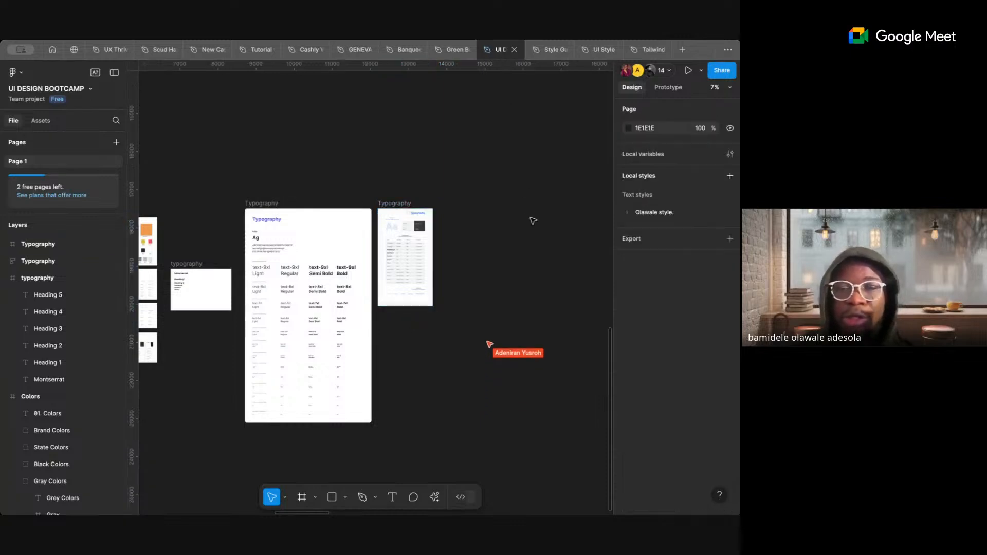
{"action": "scroll", "coordinate": [533, 221], "scroll_direction": "down", "scroll_amount": 5}
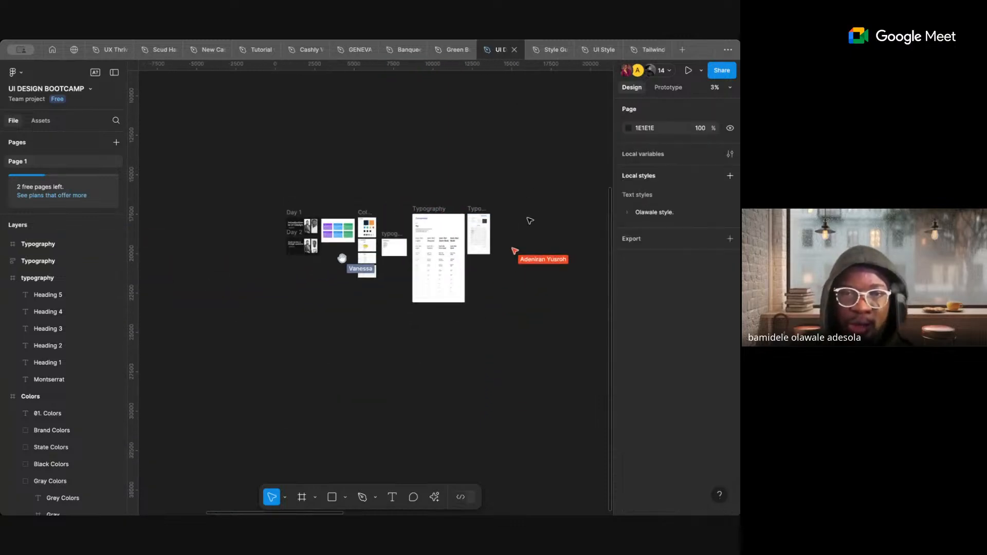
{"action": "scroll", "coordinate": [406, 236], "scroll_direction": "up", "scroll_amount": 5}
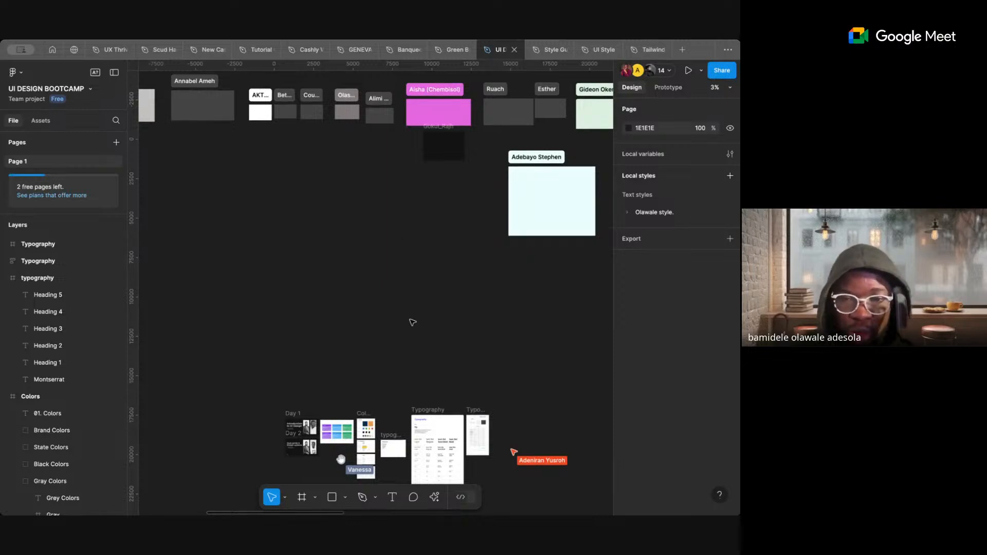
{"action": "scroll", "coordinate": [452, 458], "scroll_direction": "up", "scroll_amount": 4}
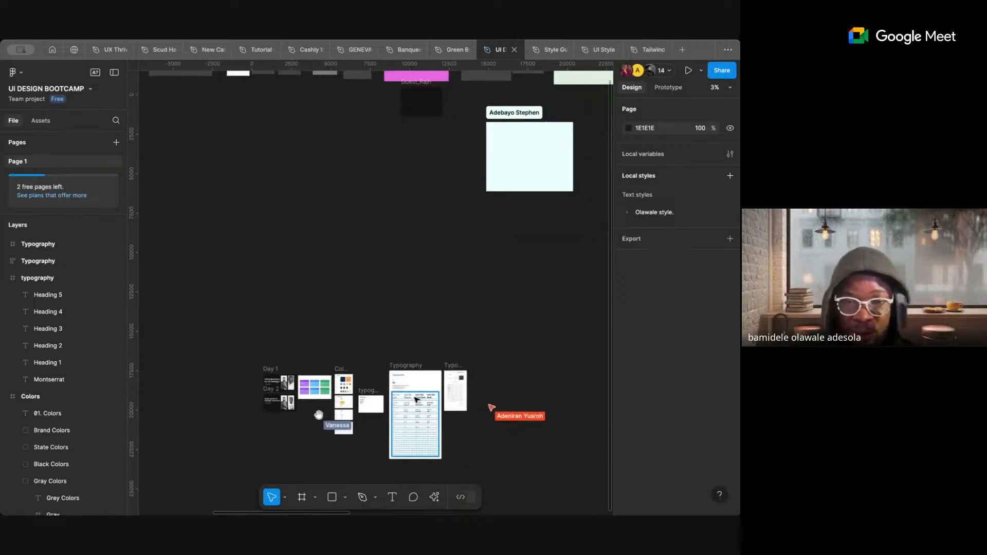
{"action": "scroll", "coordinate": [417, 400], "scroll_direction": "down", "scroll_amount": 2}
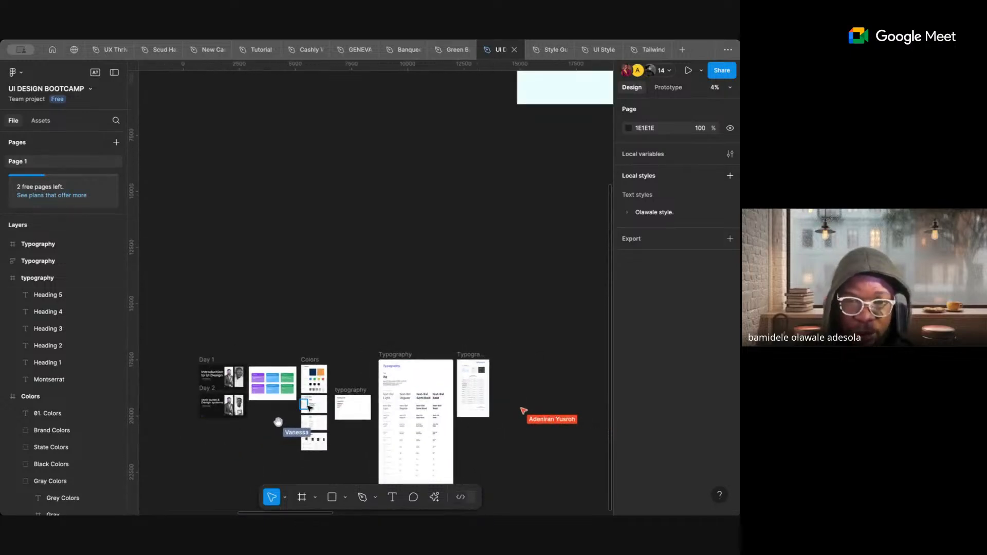
{"action": "scroll", "coordinate": [308, 409], "scroll_direction": "up", "scroll_amount": 5}
{"action": "scroll", "coordinate": [308, 409], "scroll_direction": "down", "scroll_amount": 5}
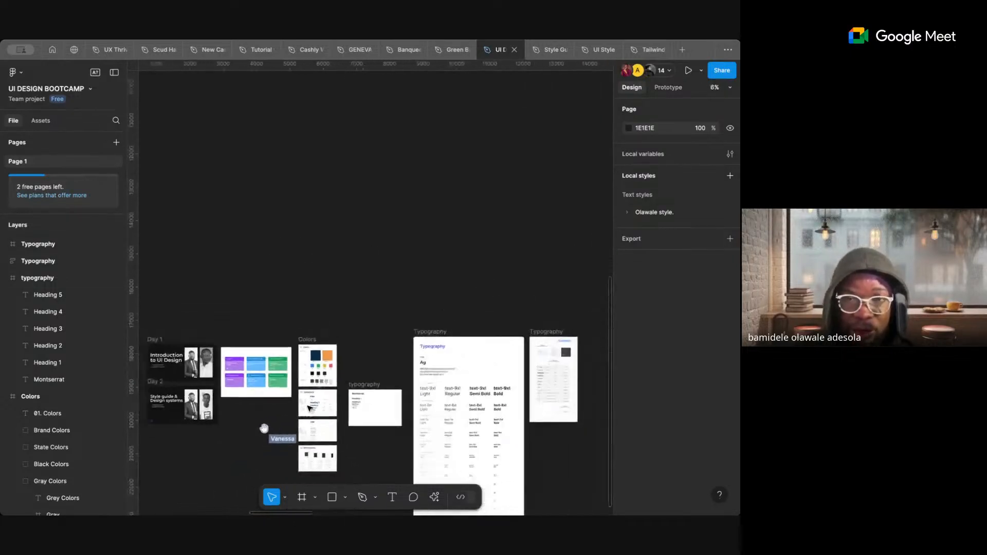
{"action": "scroll", "coordinate": [309, 409], "scroll_direction": "up", "scroll_amount": 12}
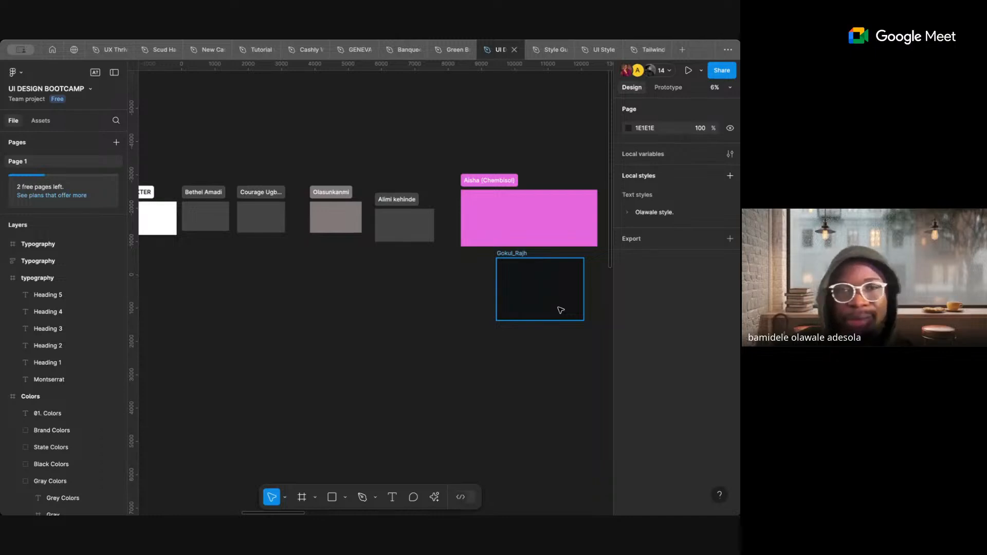
{"action": "scroll", "coordinate": [331, 389], "scroll_direction": "down", "scroll_amount": 5}
{"action": "scroll", "coordinate": [332, 389], "scroll_direction": "right", "scroll_amount": 2}
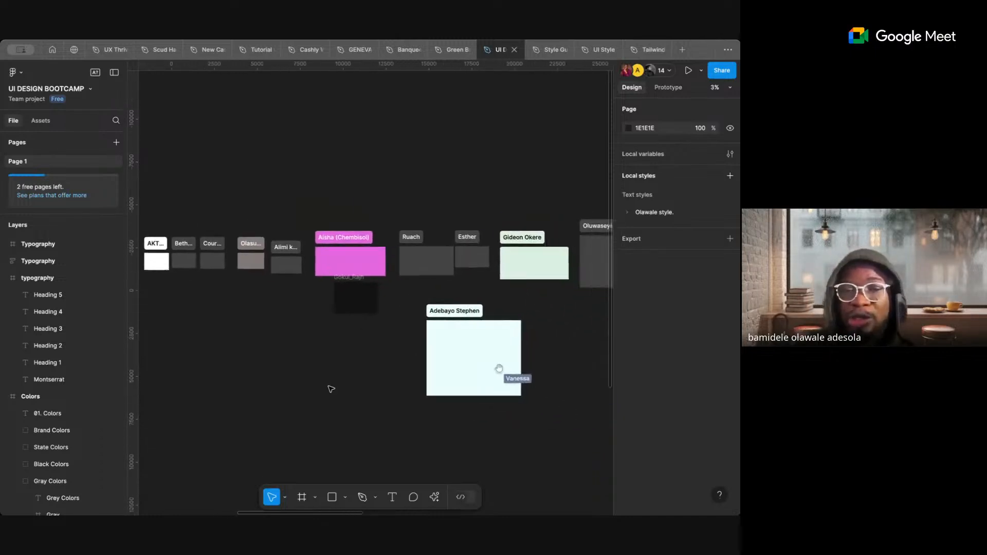
{"action": "scroll", "coordinate": [332, 389], "scroll_direction": "right", "scroll_amount": 3}
{"action": "scroll", "coordinate": [332, 389], "scroll_direction": "down", "scroll_amount": 5}
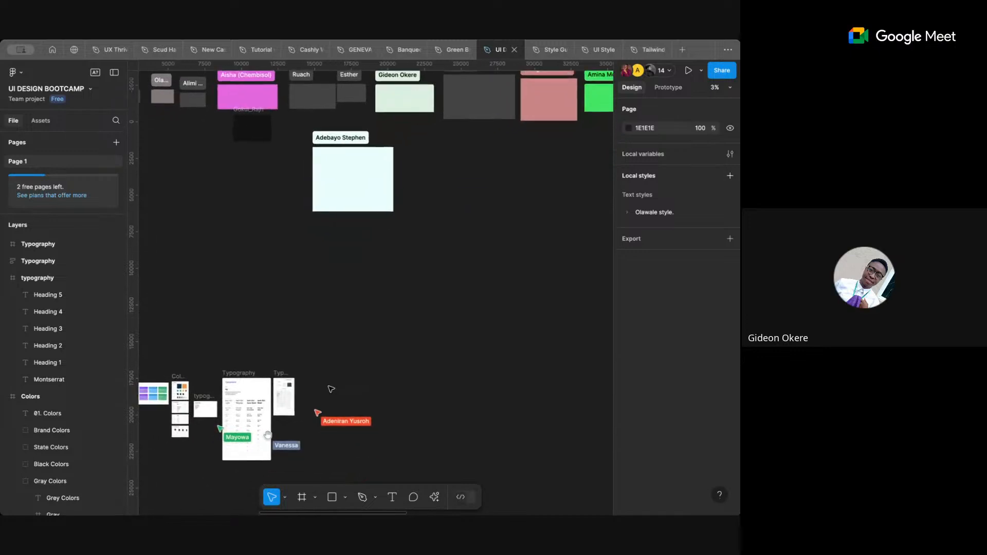
{"action": "scroll", "coordinate": [331, 389], "scroll_direction": "up", "scroll_amount": 6}
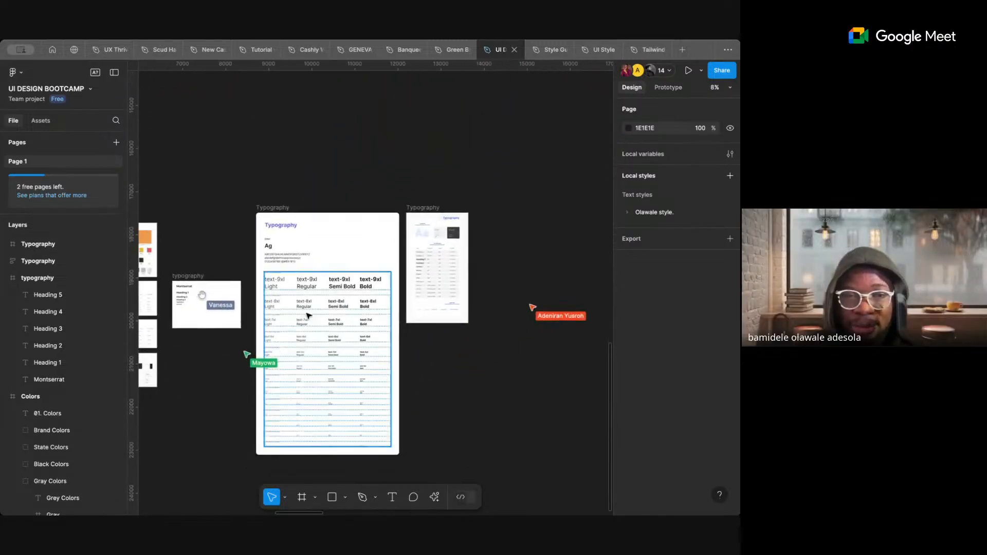
- Apply the 62 text style to the "Style guide & Design systems" title on the Day 2 slide
{"action": "scroll", "coordinate": [308, 315], "scroll_direction": "left", "scroll_amount": 5}
{"action": "scroll", "coordinate": [309, 315], "scroll_direction": "down", "scroll_amount": 1}
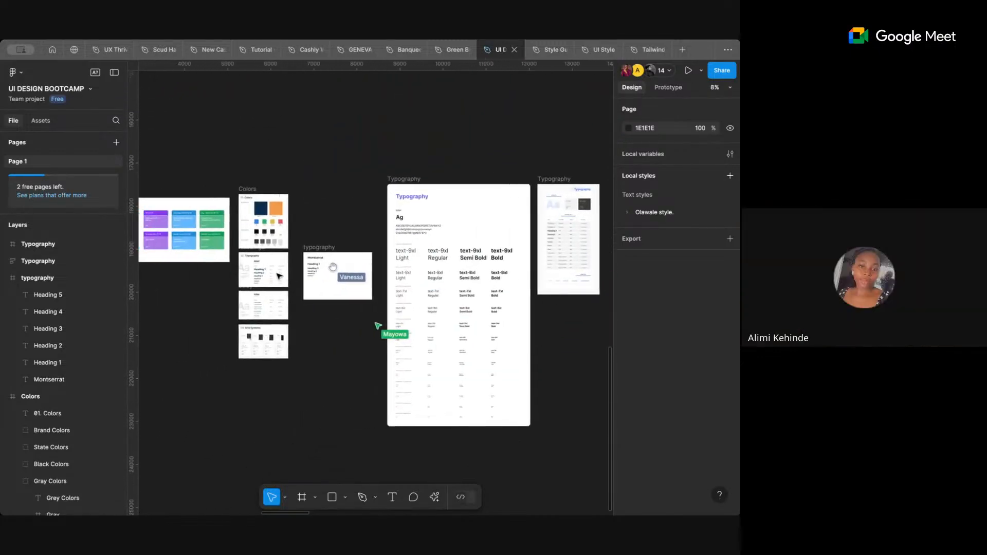
{"action": "scroll", "coordinate": [279, 276], "scroll_direction": "left", "scroll_amount": 7}
{"action": "scroll", "coordinate": [279, 276], "scroll_direction": "down", "scroll_amount": 1}
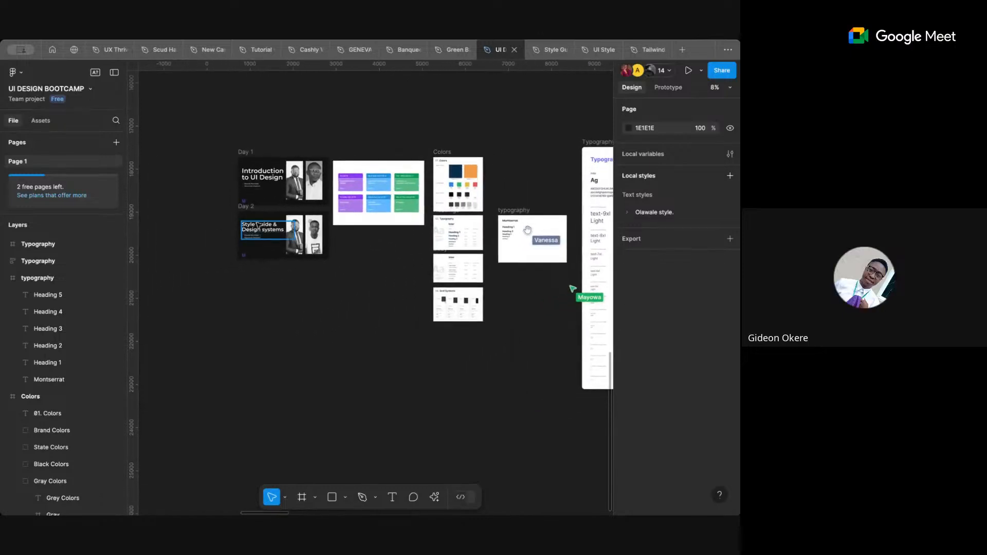
{"action": "scroll", "coordinate": [259, 225], "scroll_direction": "up", "scroll_amount": 5}
{"action": "left_click", "coordinate": [271, 235]}
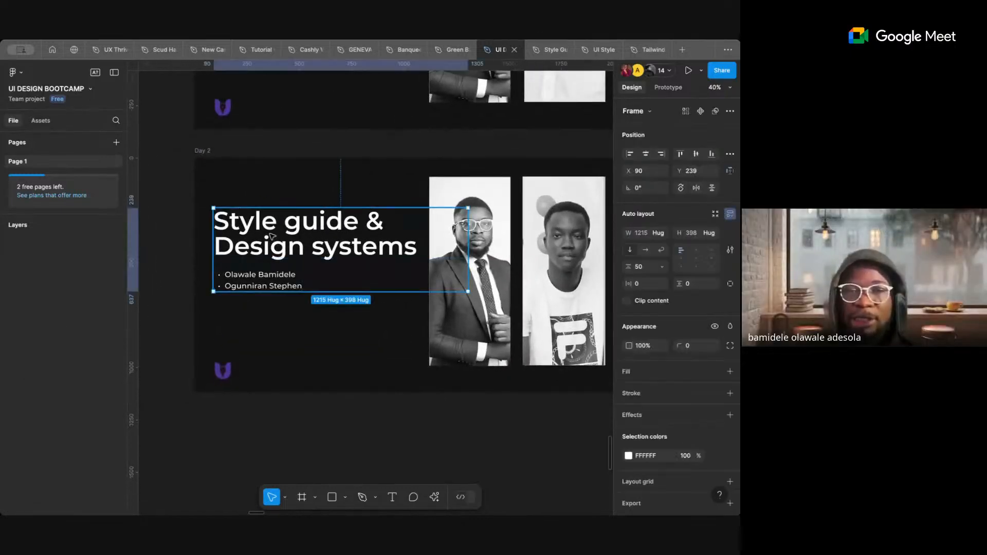
{"action": "left_click", "coordinate": [272, 235]}
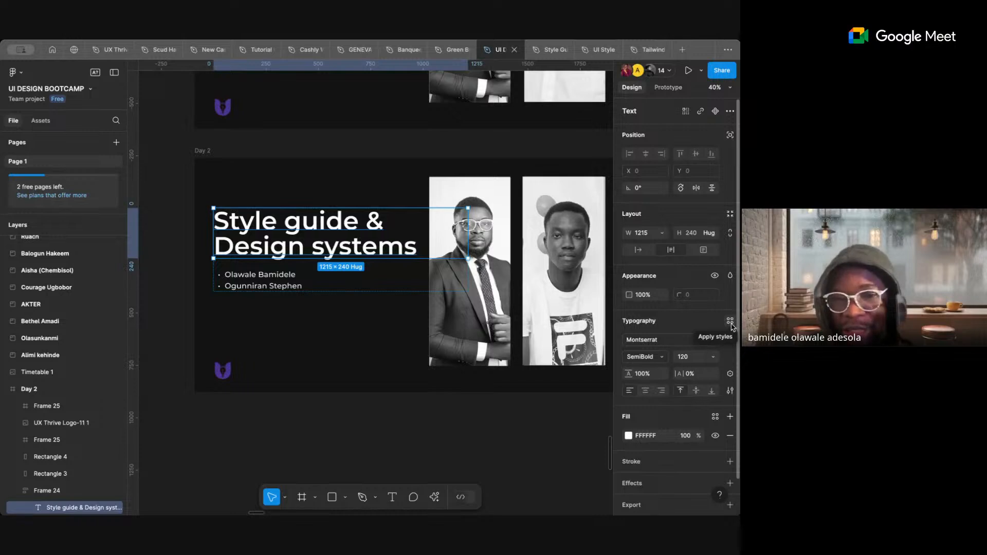
{"action": "left_click", "coordinate": [730, 322]}
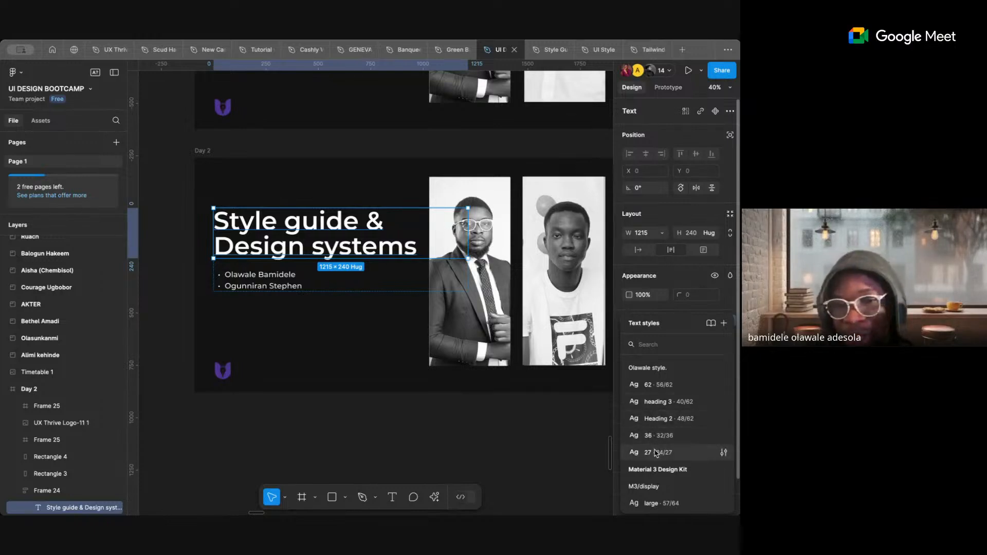
{"action": "left_click", "coordinate": [658, 385]}
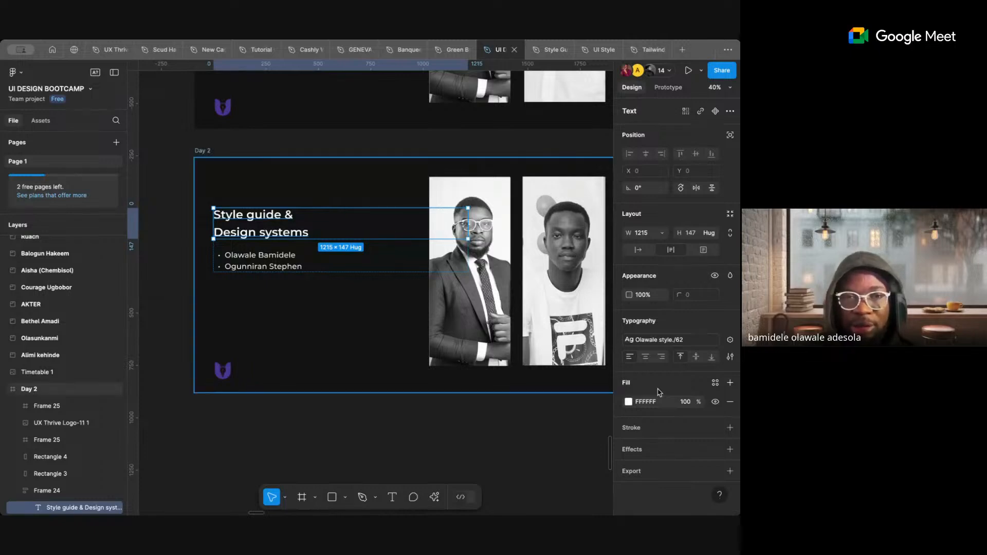
- Undo the text style change on the Day 2 slide title and deselect it
{"action": "key", "text": "ctrl+z"}
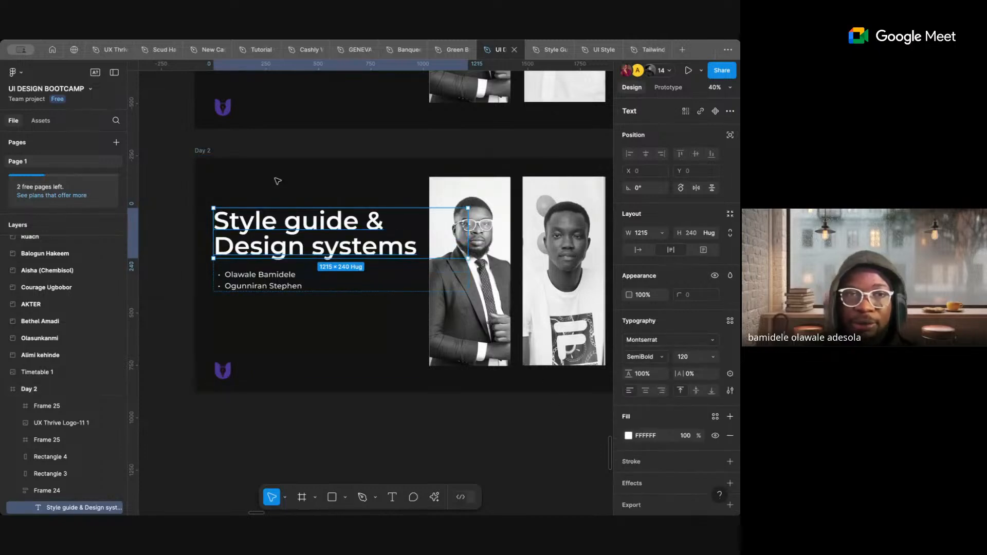
{"action": "left_click", "coordinate": [161, 177]}
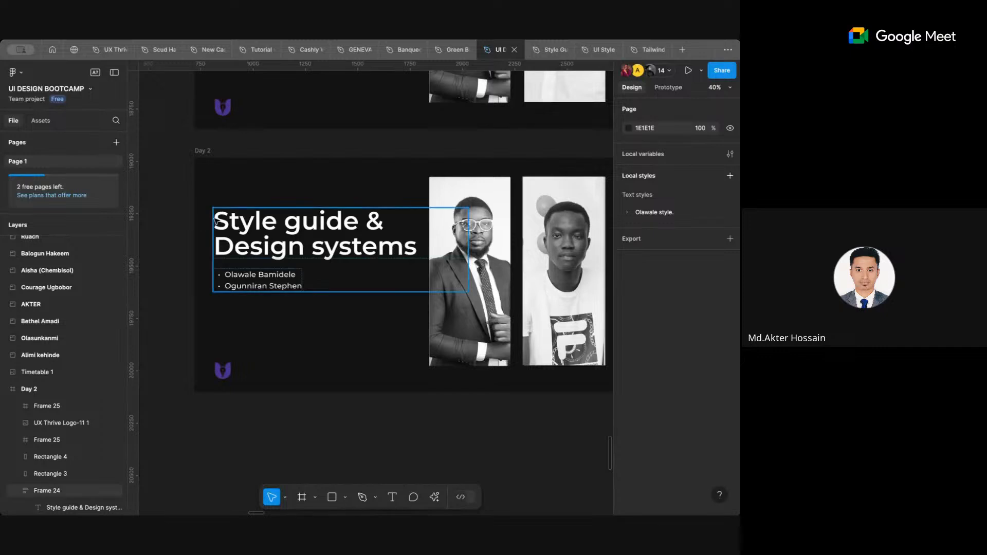
{"action": "scroll", "coordinate": [215, 221], "scroll_direction": "down", "scroll_amount": 6}
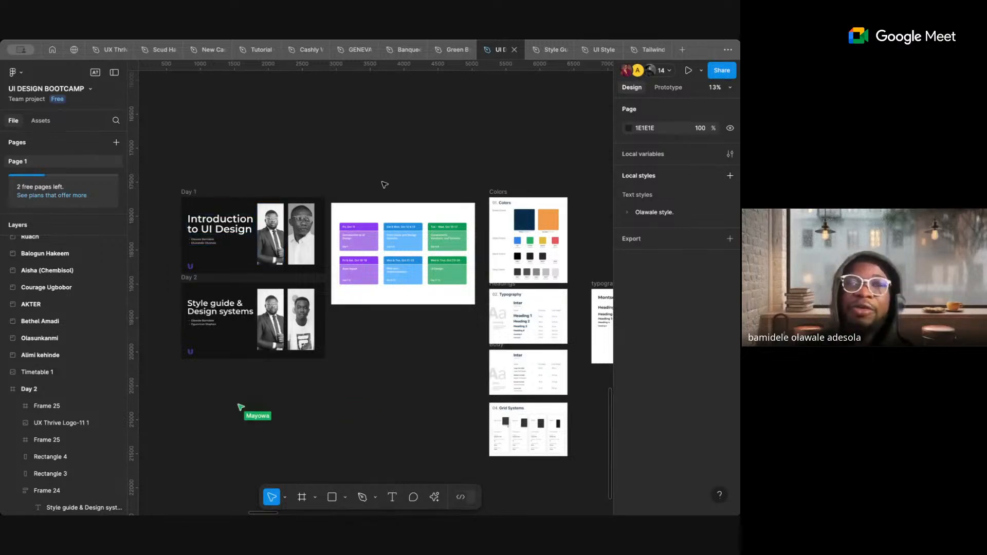
- Look over the Montserrat typography frame and the two pasted Typography reference frames beside the Day 1 and Day 2 slides
{"action": "scroll", "coordinate": [385, 184], "scroll_direction": "down", "scroll_amount": 3}
{"action": "scroll", "coordinate": [385, 185], "scroll_direction": "right", "scroll_amount": 10}
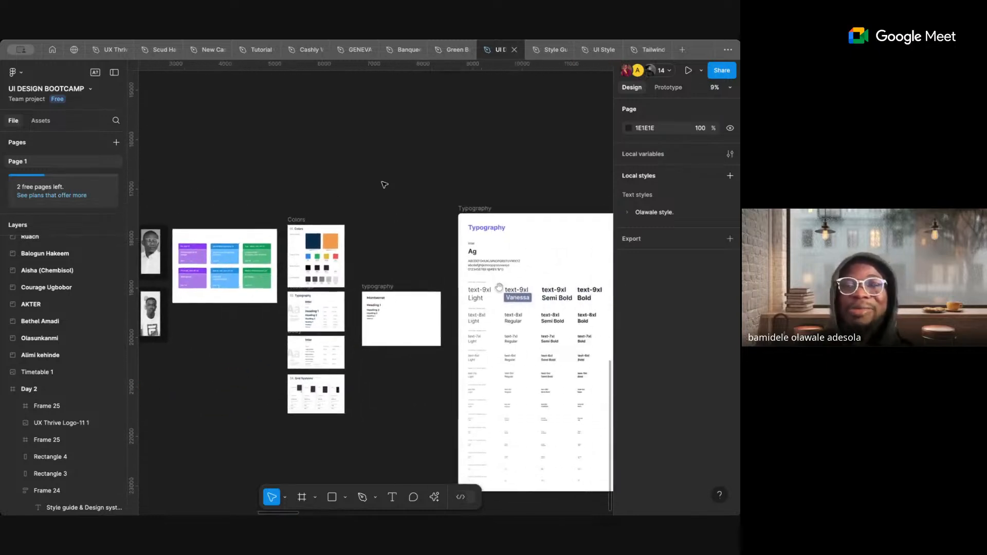
{"action": "scroll", "coordinate": [385, 184], "scroll_direction": "right", "scroll_amount": 5}
{"action": "scroll", "coordinate": [384, 185], "scroll_direction": "up", "scroll_amount": 3}
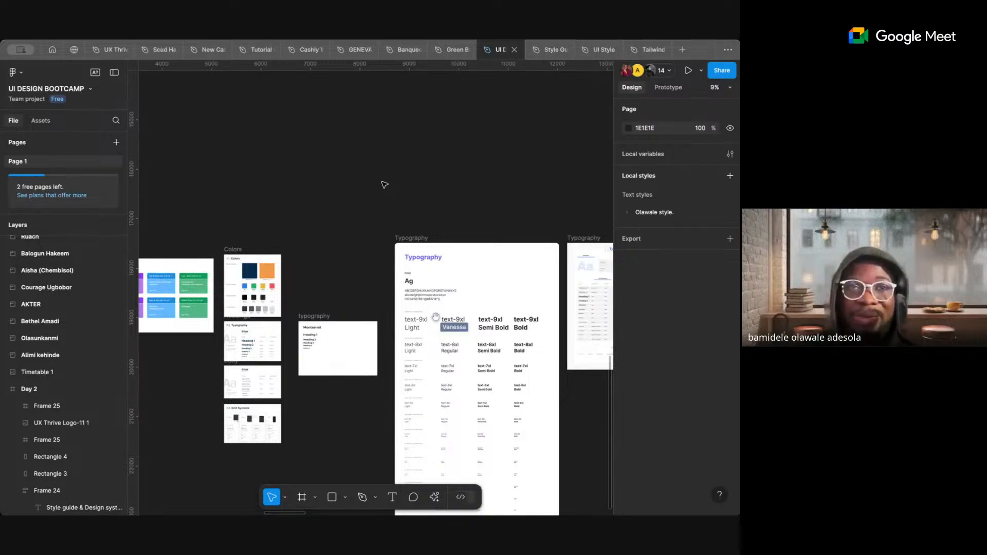
{"action": "scroll", "coordinate": [385, 185], "scroll_direction": "down", "scroll_amount": 3}
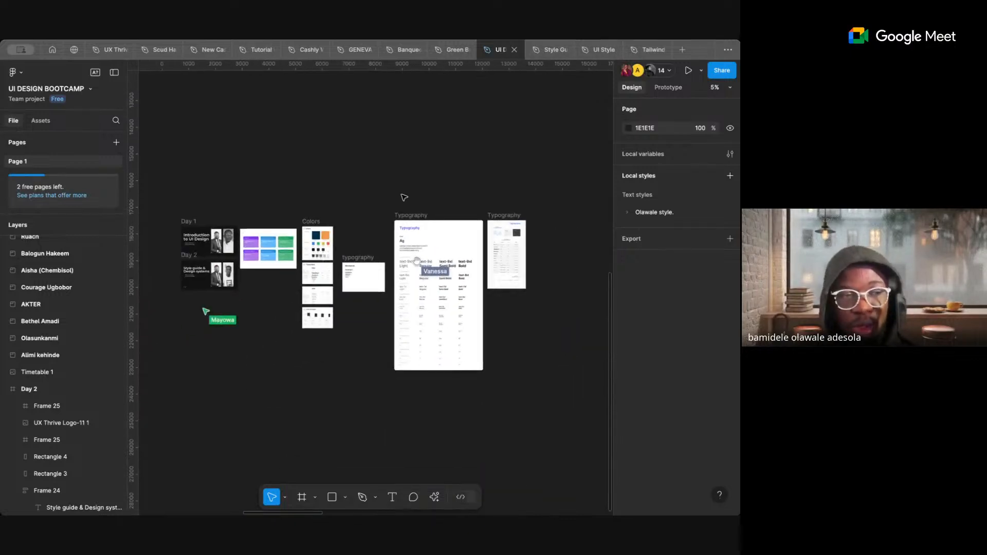
{"action": "left_click", "coordinate": [425, 214]}
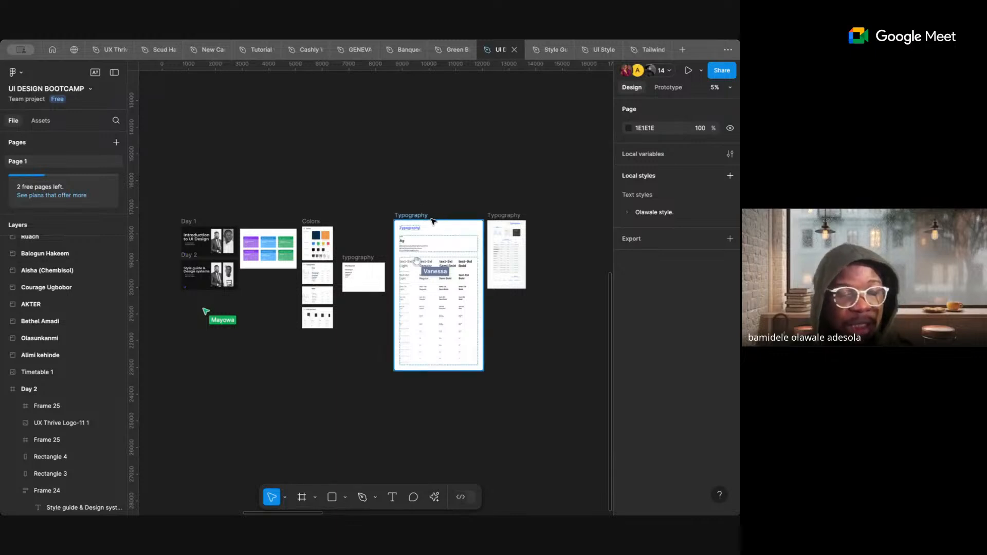
{"action": "left_click", "coordinate": [494, 211]}
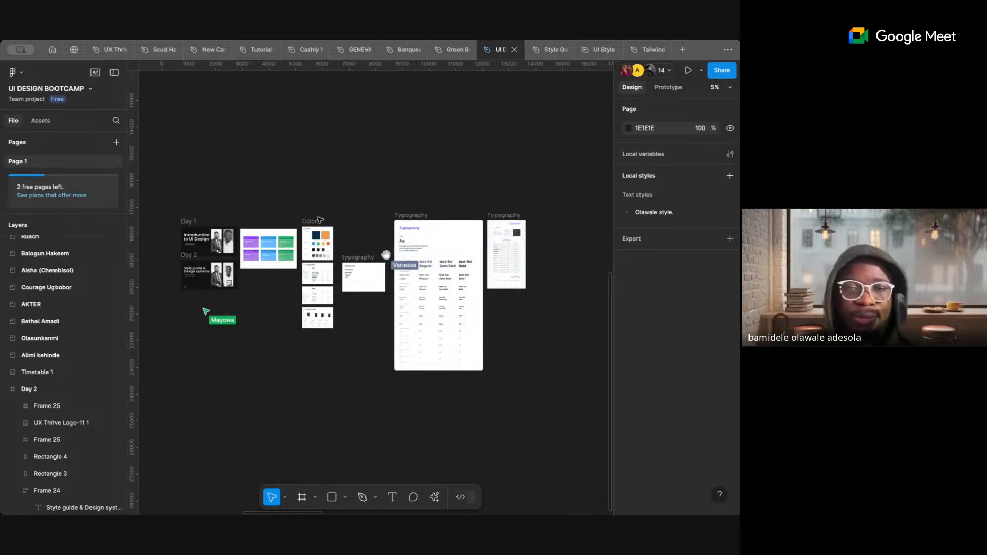
- Examine the brand, state, black and grey swatches in the 01. Colors frame
{"action": "scroll", "coordinate": [314, 242], "scroll_direction": "up", "scroll_amount": 5}
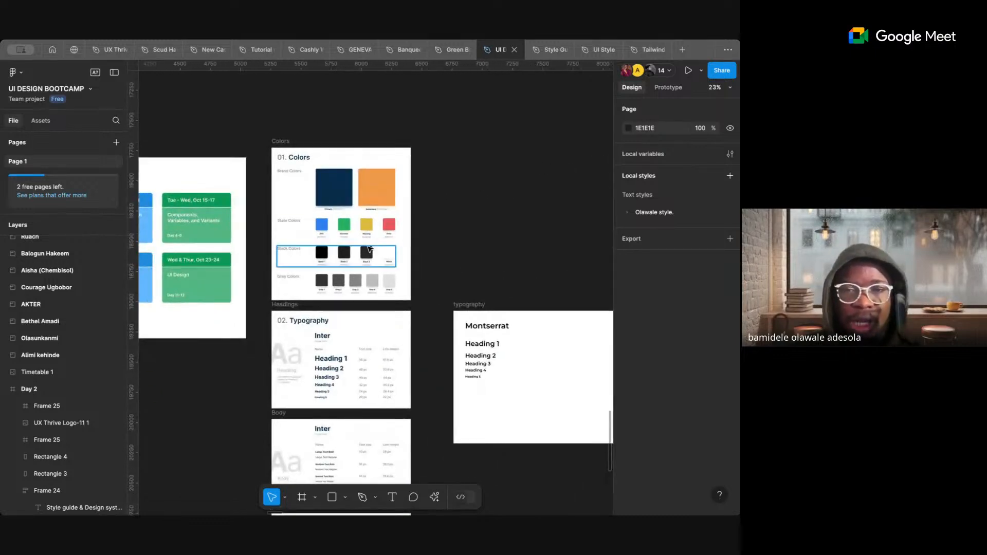
{"action": "scroll", "coordinate": [368, 250], "scroll_direction": "up", "scroll_amount": 3}
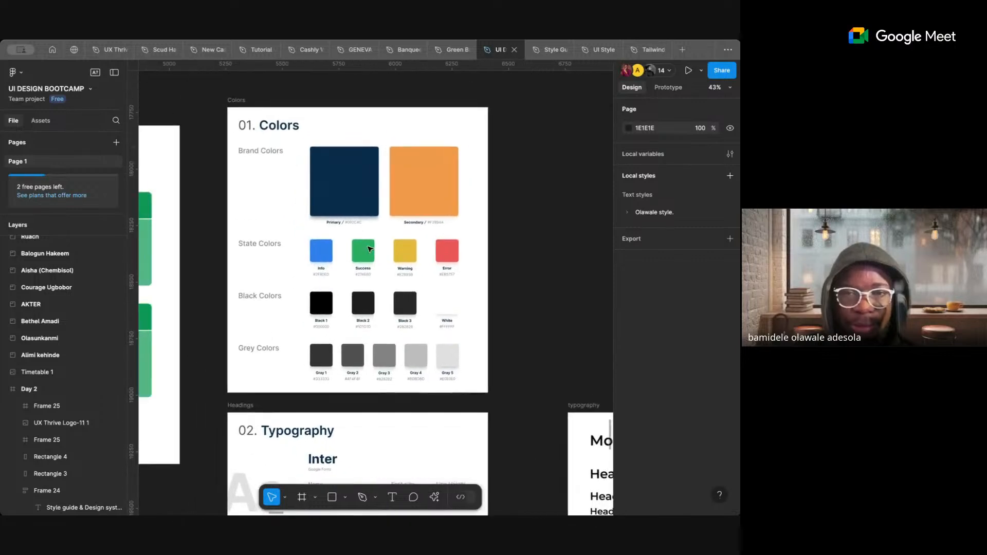
{"action": "scroll", "coordinate": [370, 249], "scroll_direction": "up", "scroll_amount": 2}
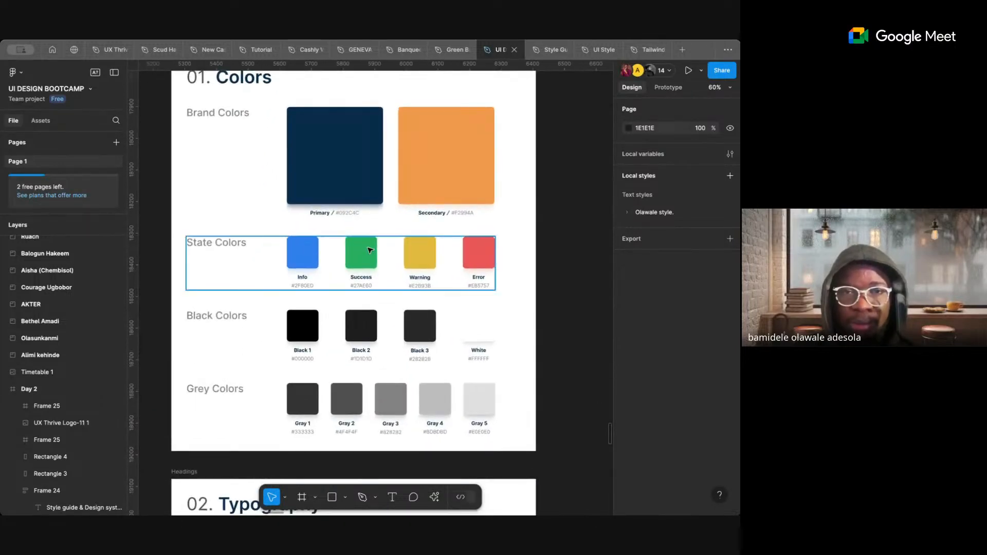
{"action": "scroll", "coordinate": [369, 250], "scroll_direction": "up", "scroll_amount": 1}
{"action": "scroll", "coordinate": [369, 250], "scroll_direction": "left", "scroll_amount": 1}
{"action": "scroll", "coordinate": [369, 250], "scroll_direction": "down", "scroll_amount": 3}
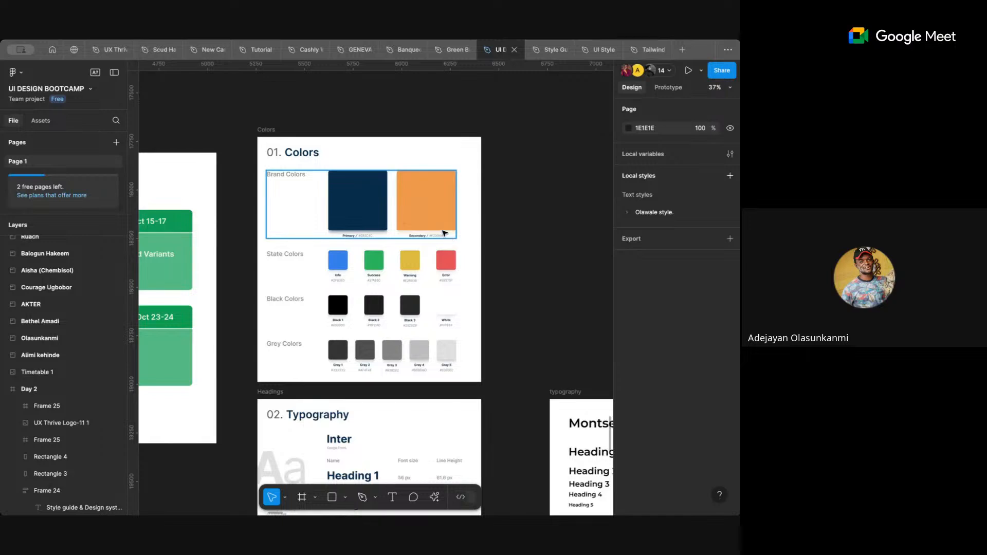
- Inspect the fill of the orange Secondary swatch's color box in the Colors frame, and clear the selection
{"action": "double_click", "coordinate": [443, 227]}
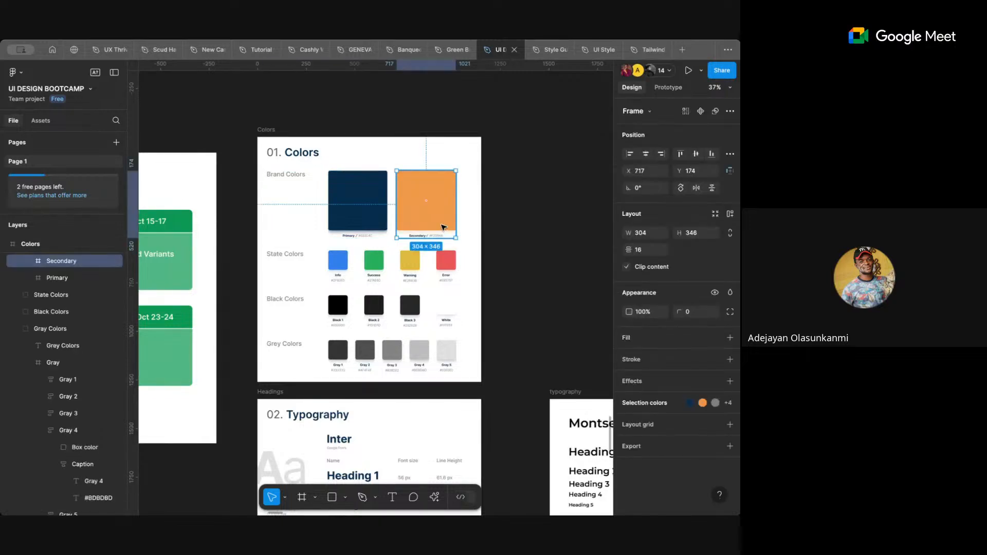
{"action": "left_click", "coordinate": [444, 228]}
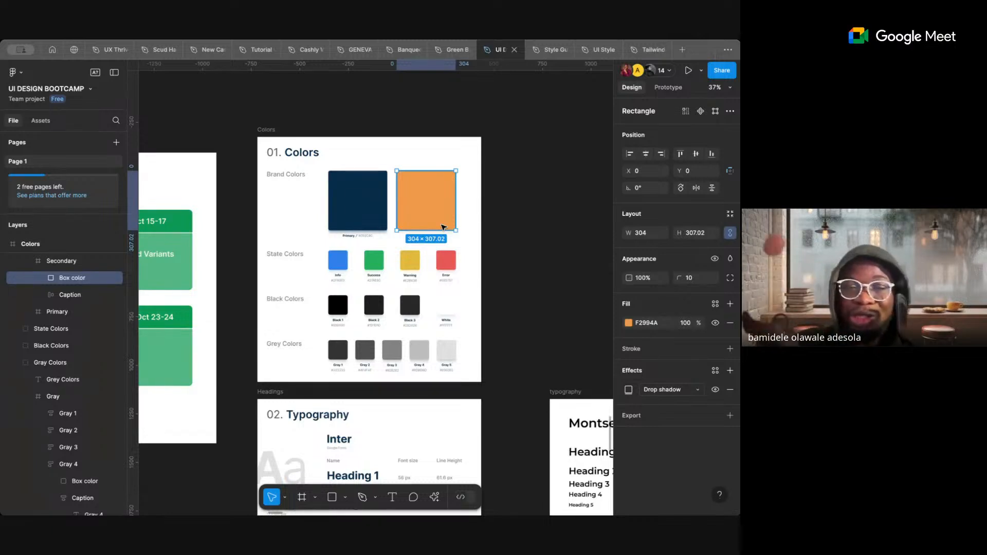
{"action": "scroll", "coordinate": [519, 348], "scroll_direction": "down", "scroll_amount": 5}
{"action": "scroll", "coordinate": [519, 347], "scroll_direction": "right", "scroll_amount": 5}
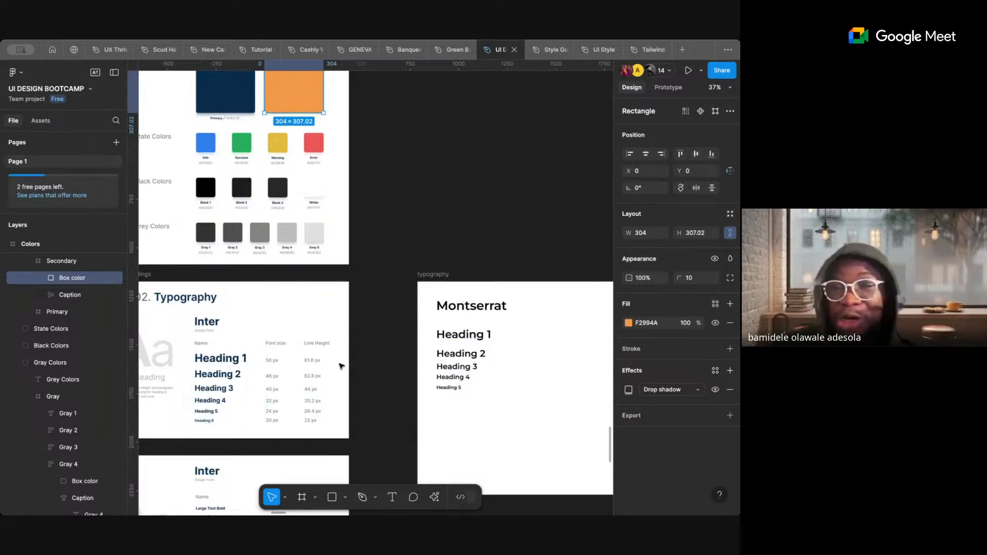
{"action": "left_click", "coordinate": [537, 233]}
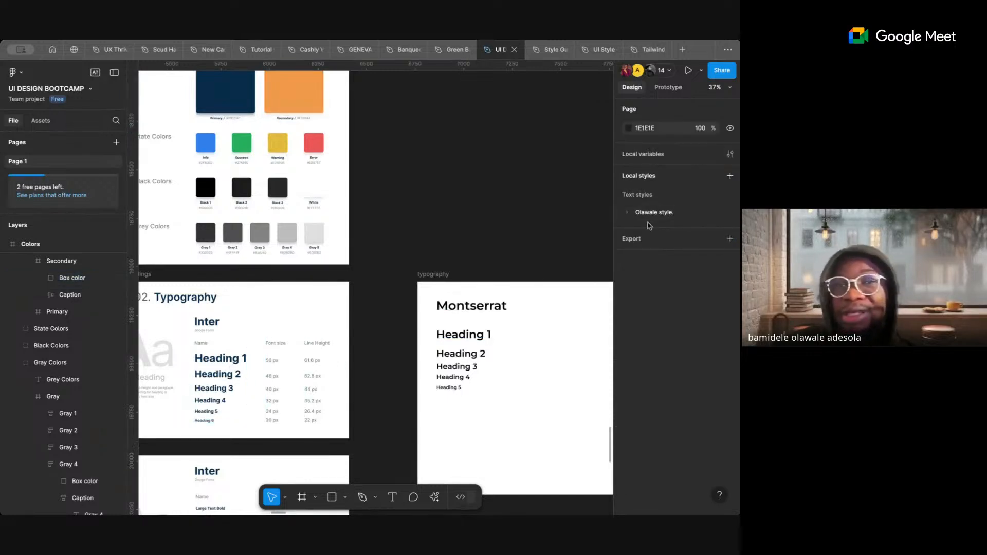
- Switch to the UI Style Guideline community file and examine the Text Hierarchy table in its Typography frame
{"action": "left_click", "coordinate": [591, 51]}
{"action": "left_click", "coordinate": [238, 236]}
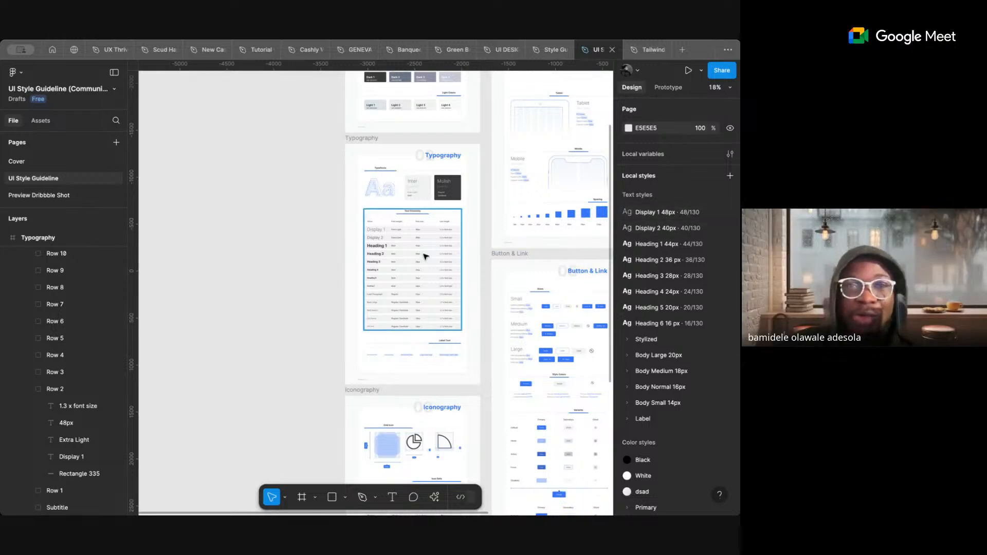
{"action": "scroll", "coordinate": [425, 256], "scroll_direction": "up", "scroll_amount": 5}
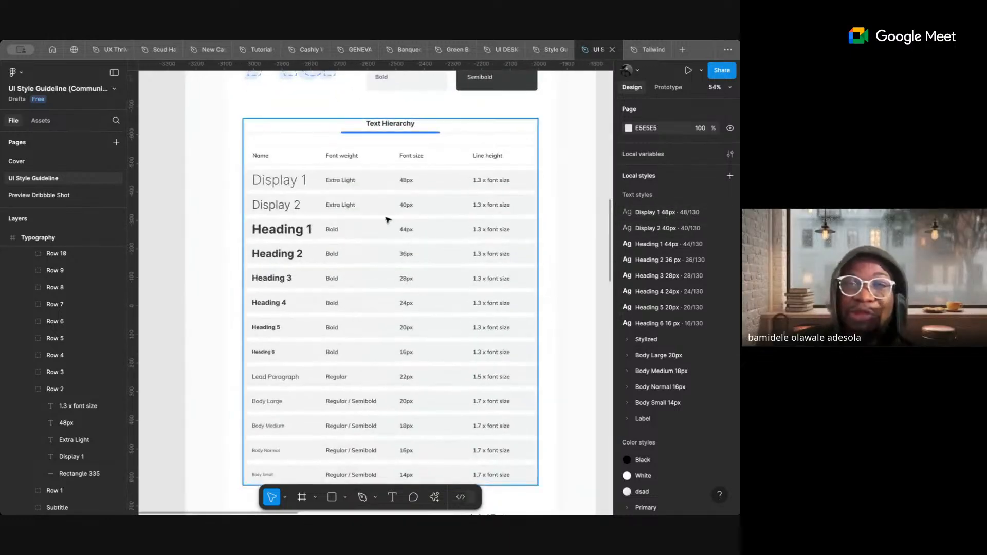
{"action": "scroll", "coordinate": [388, 219], "scroll_direction": "down", "scroll_amount": 2}
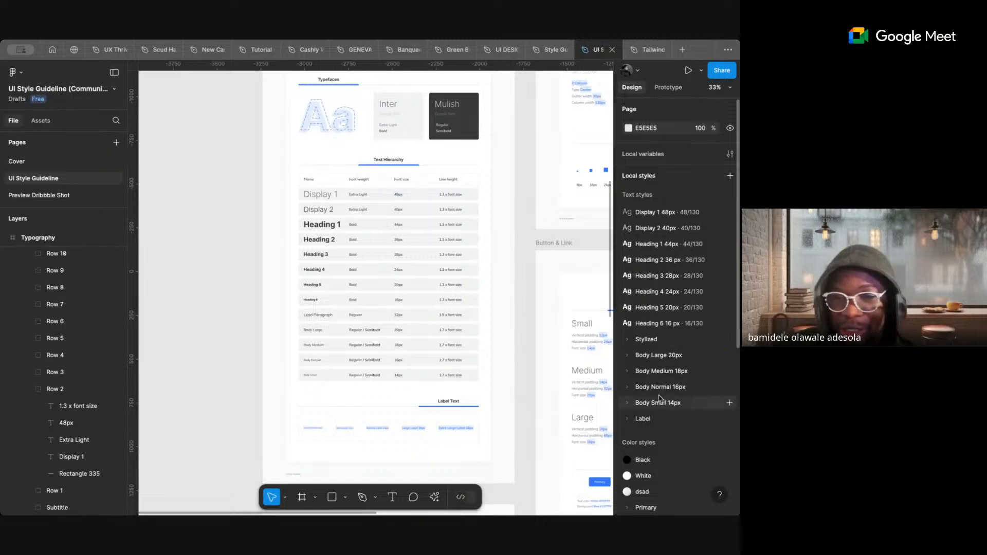
- Inspect the text styles inside the Label and Body Small 14px groups, collapsing each group again
{"action": "scroll", "coordinate": [661, 400], "scroll_direction": "down", "scroll_amount": 1}
{"action": "left_click", "coordinate": [628, 405]}
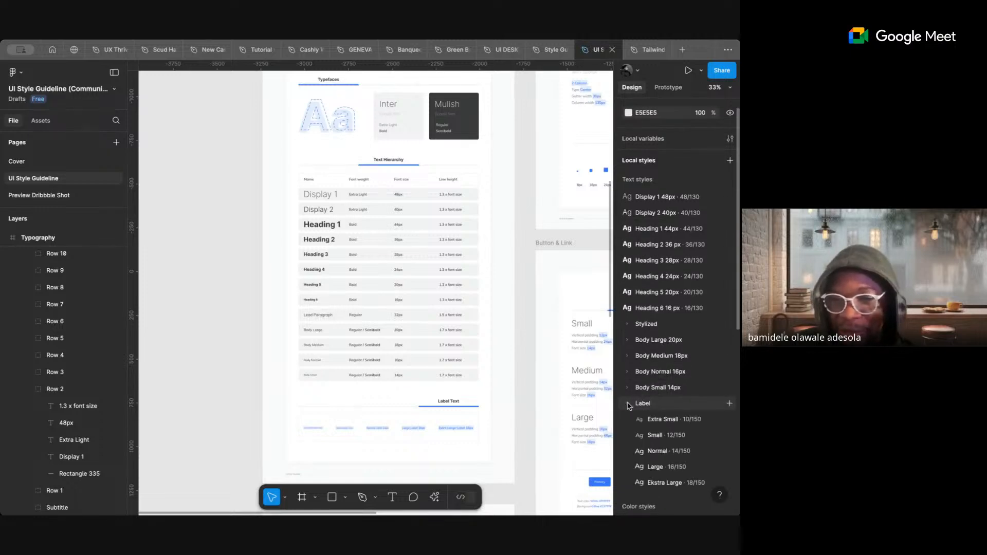
{"action": "left_click", "coordinate": [628, 405]}
{"action": "double_click", "coordinate": [628, 391]}
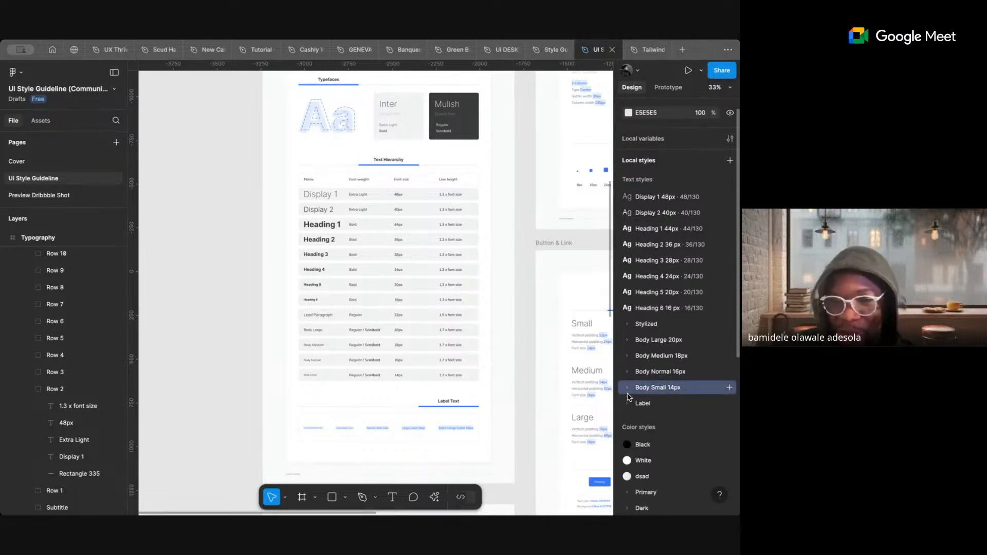
{"action": "left_click", "coordinate": [628, 391]}
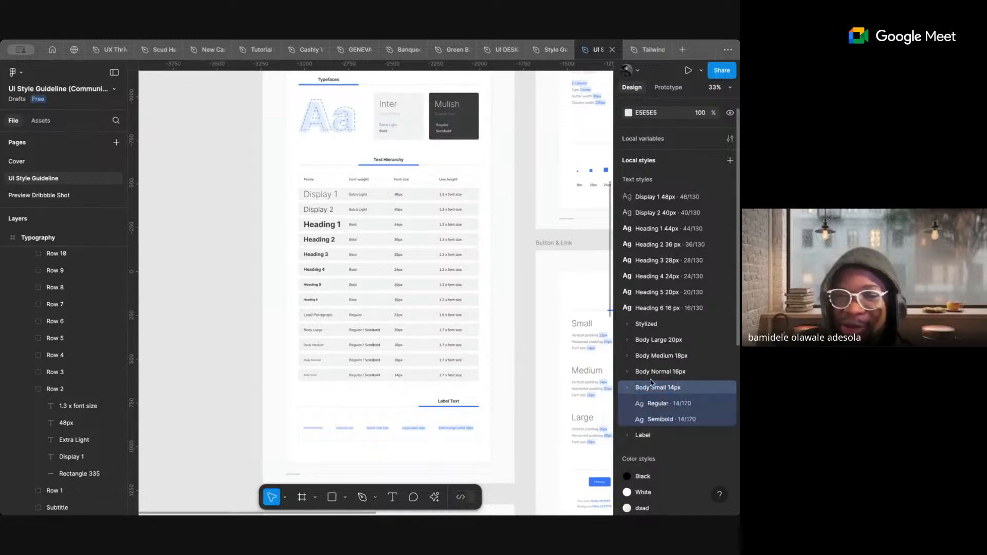
{"action": "left_click", "coordinate": [634, 390]}
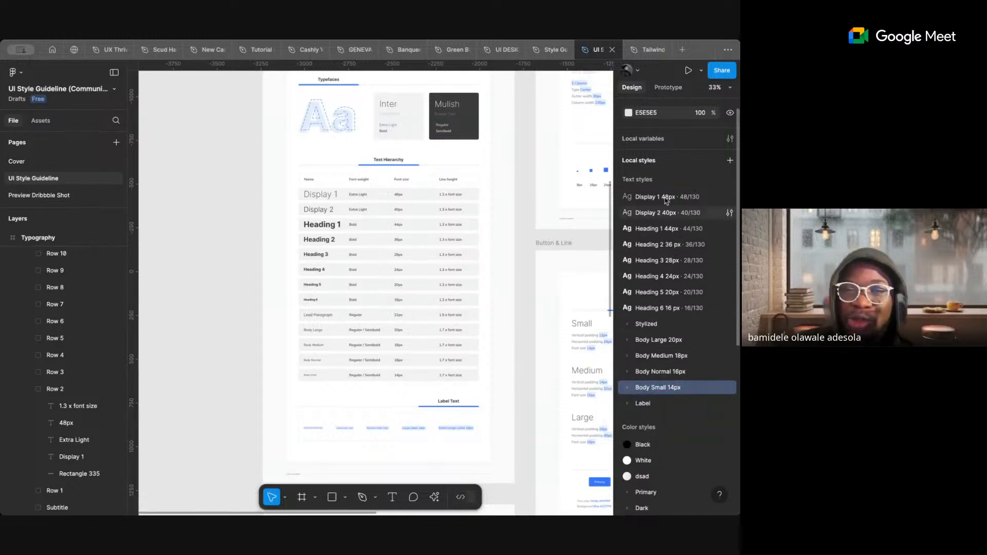
- Examine the File Upload, Breadcrumbs and Selection Tools sections of the Components frame, leaving vector editing of its background
{"action": "scroll", "coordinate": [355, 259], "scroll_direction": "down", "scroll_amount": 5}
{"action": "scroll", "coordinate": [350, 252], "scroll_direction": "right", "scroll_amount": 2}
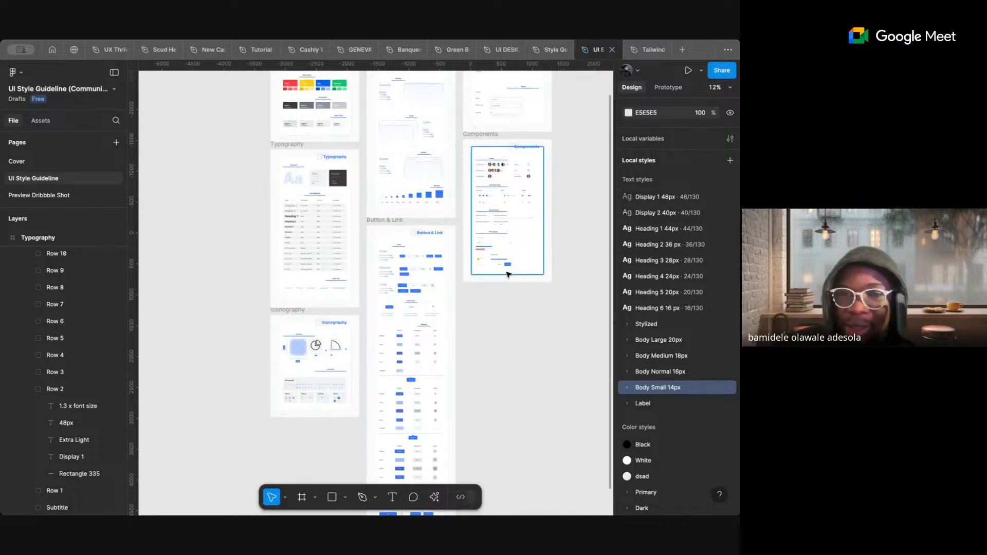
{"action": "scroll", "coordinate": [509, 252], "scroll_direction": "up", "scroll_amount": 5}
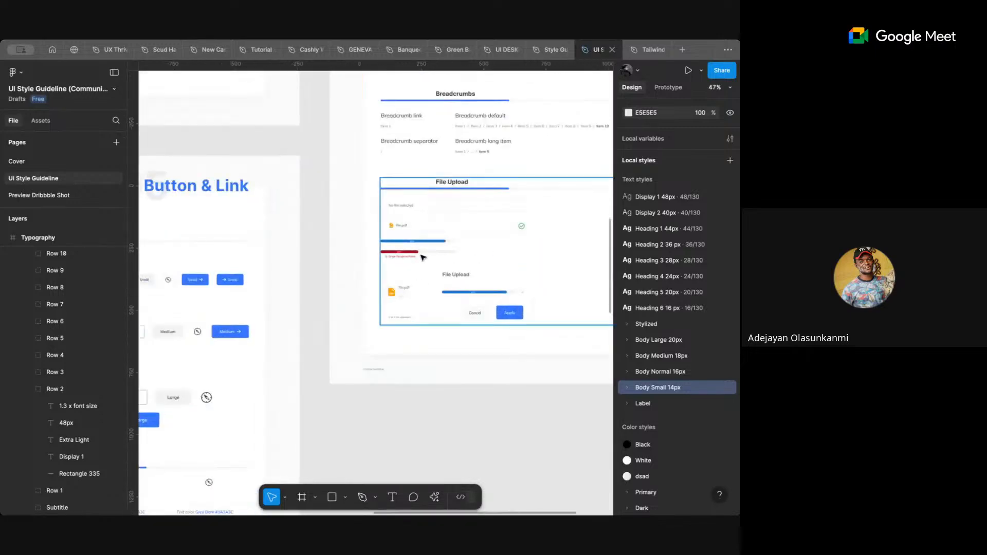
{"action": "double_click", "coordinate": [399, 252]}
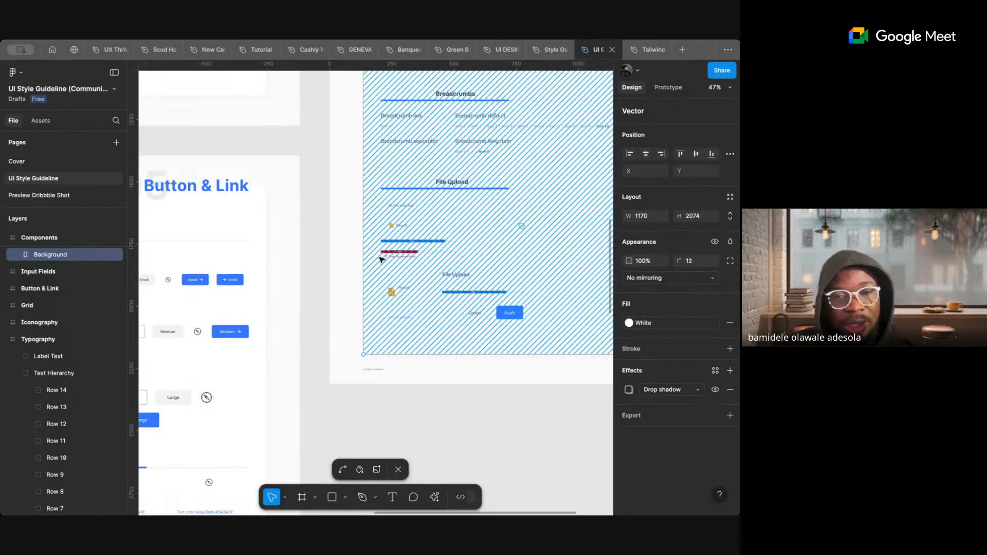
{"action": "key", "text": "Escape"}
{"action": "scroll", "coordinate": [411, 252], "scroll_direction": "up", "scroll_amount": 5}
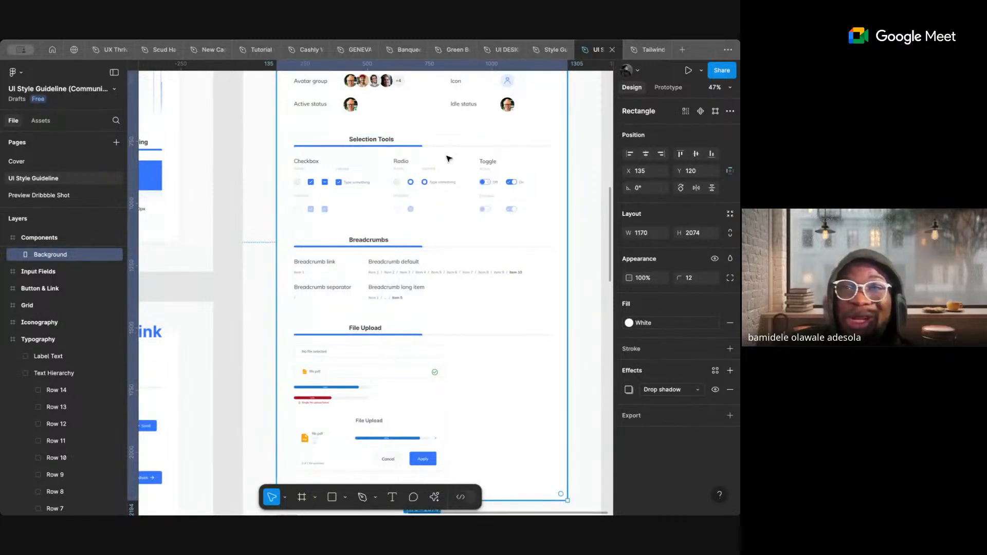
- Inspect the individual avatar picture components in the Avatar section of the Components frame
{"action": "scroll", "coordinate": [448, 154], "scroll_direction": "up", "scroll_amount": 5}
{"action": "double_click", "coordinate": [403, 188]}
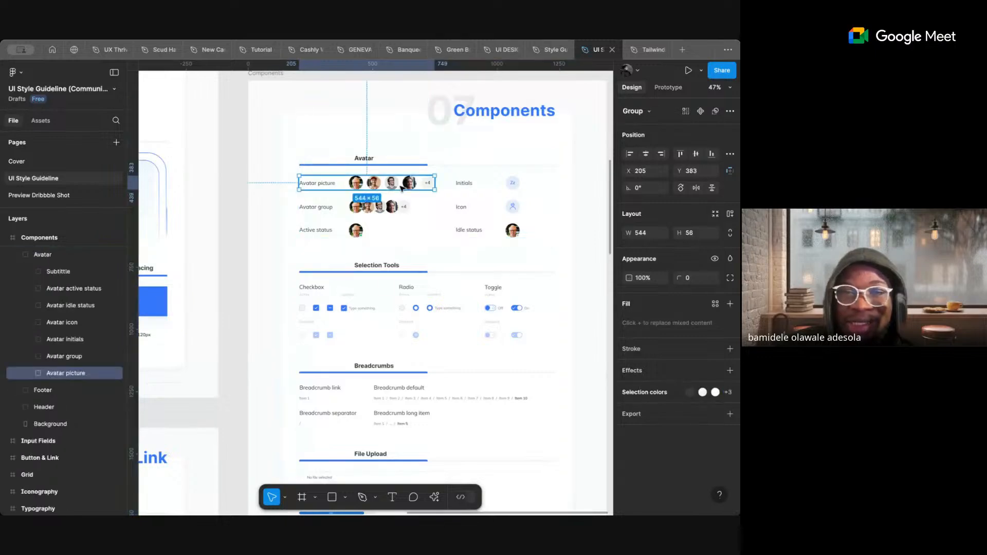
{"action": "double_click", "coordinate": [399, 186]}
{"action": "scroll", "coordinate": [398, 185], "scroll_direction": "up", "scroll_amount": 5}
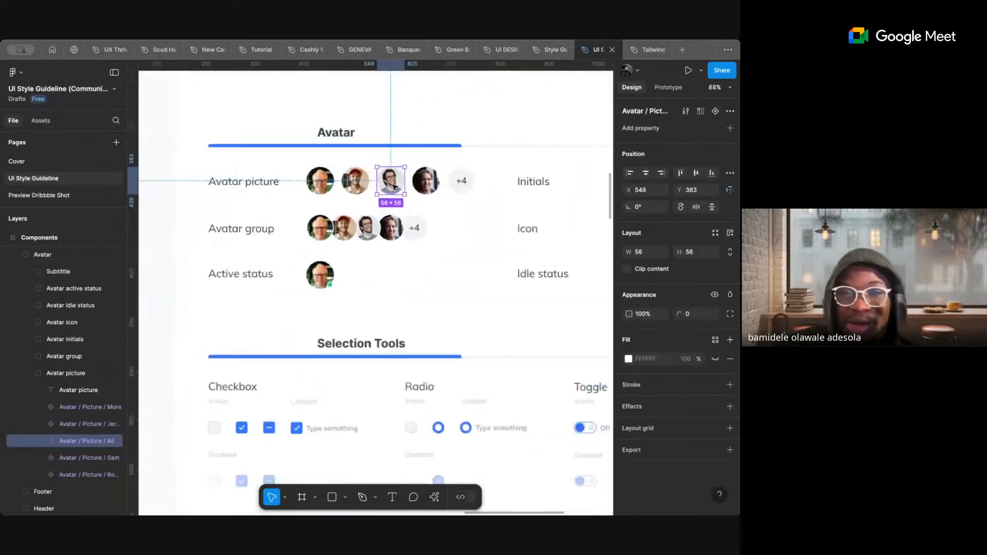
{"action": "left_click", "coordinate": [345, 188]}
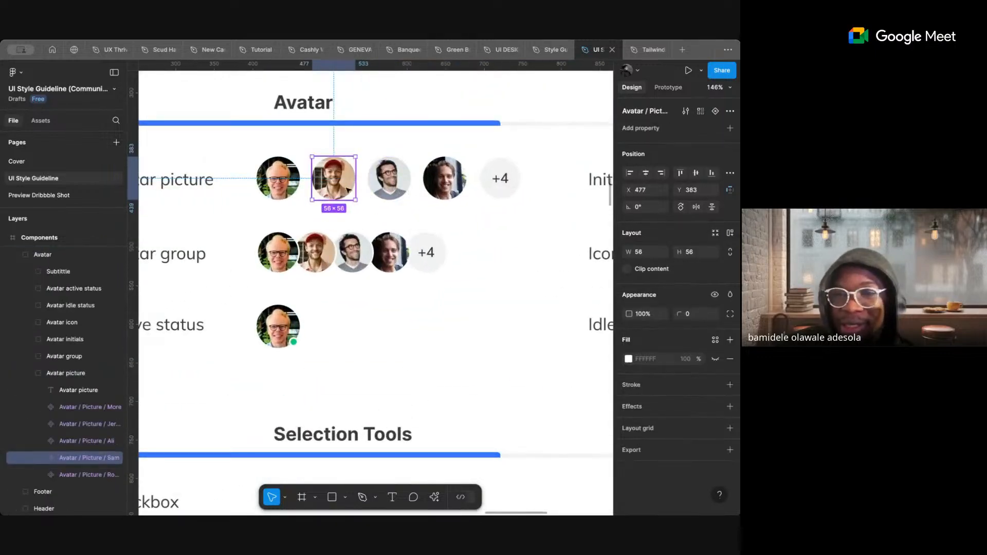
{"action": "left_click", "coordinate": [405, 197]}
{"action": "left_click", "coordinate": [437, 197]}
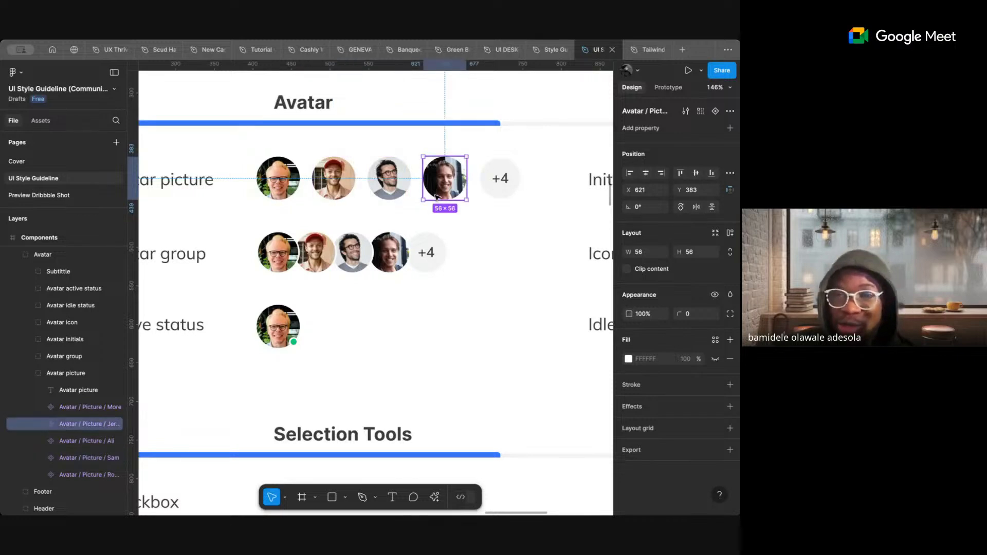
- View the additional actions for the fourth avatar picture component, dismiss them without choosing any, and deselect the component
{"action": "left_click", "coordinate": [729, 113]}
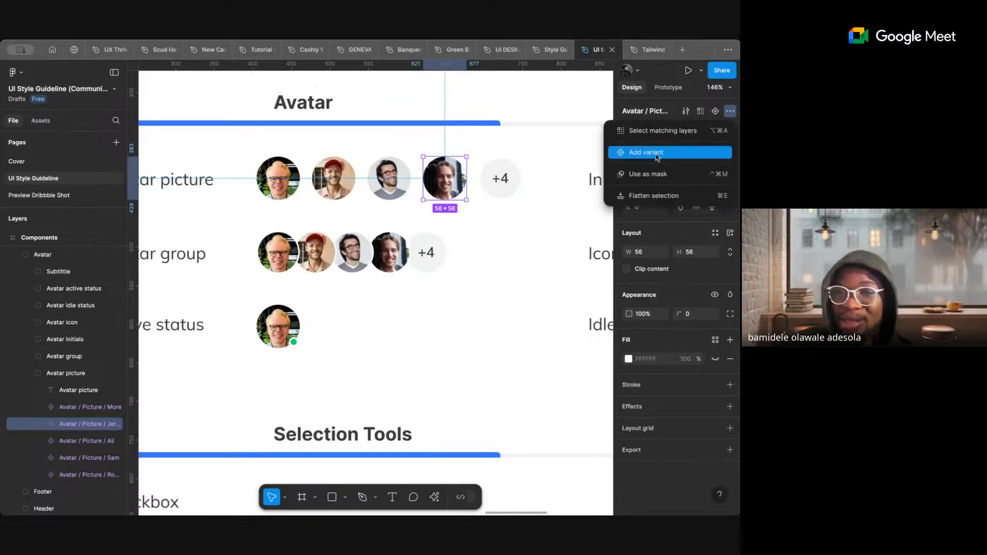
{"action": "left_click", "coordinate": [507, 110]}
{"action": "scroll", "coordinate": [507, 110], "scroll_direction": "down", "scroll_amount": 5, "text": "ctrl"}
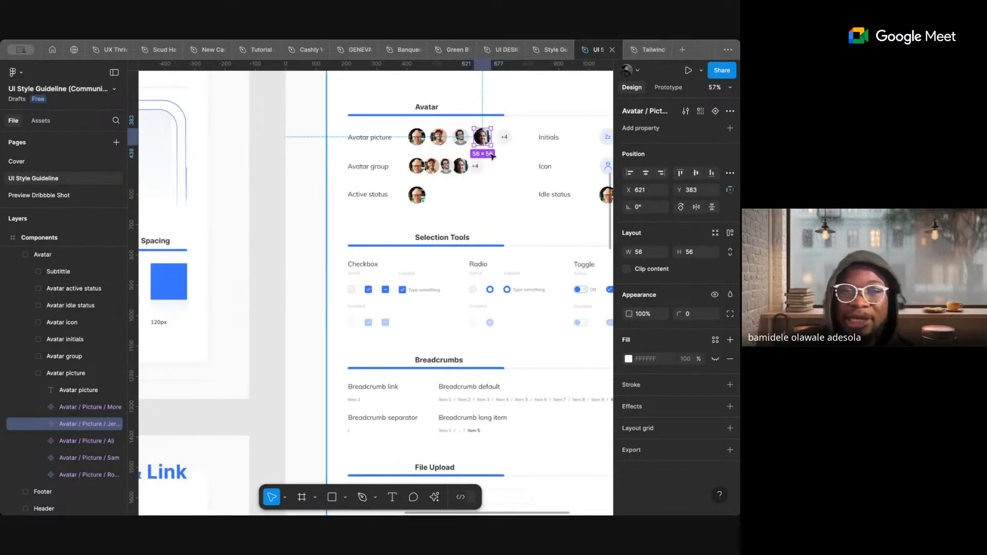
{"action": "left_click", "coordinate": [289, 237]}
{"action": "scroll", "coordinate": [396, 251], "scroll_direction": "down", "scroll_amount": 5, "text": "ctrl"}
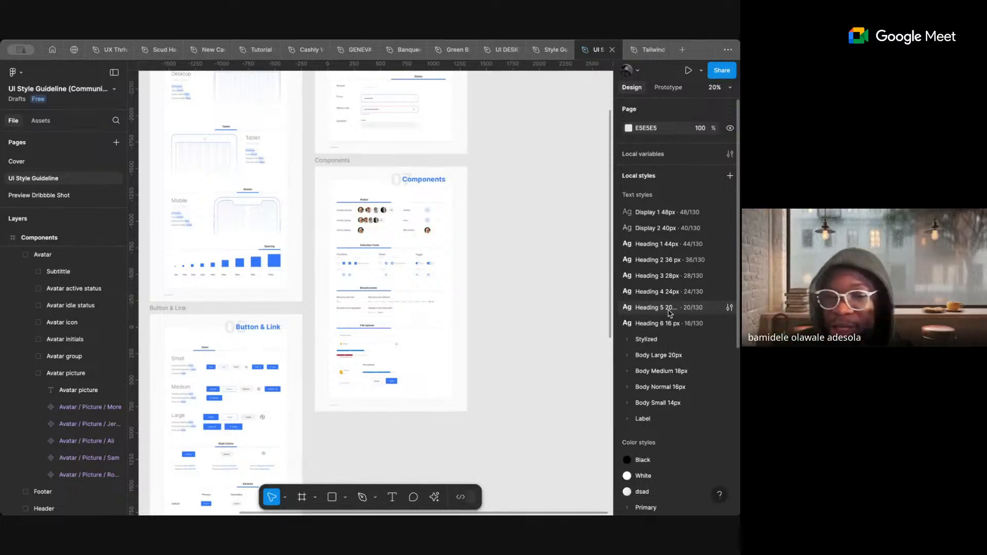
- Examine the file's local color styles by expanding the Primary, Dark and Light groups, and view all style guide frames together
{"action": "scroll", "coordinate": [665, 428], "scroll_direction": "down", "scroll_amount": 5}
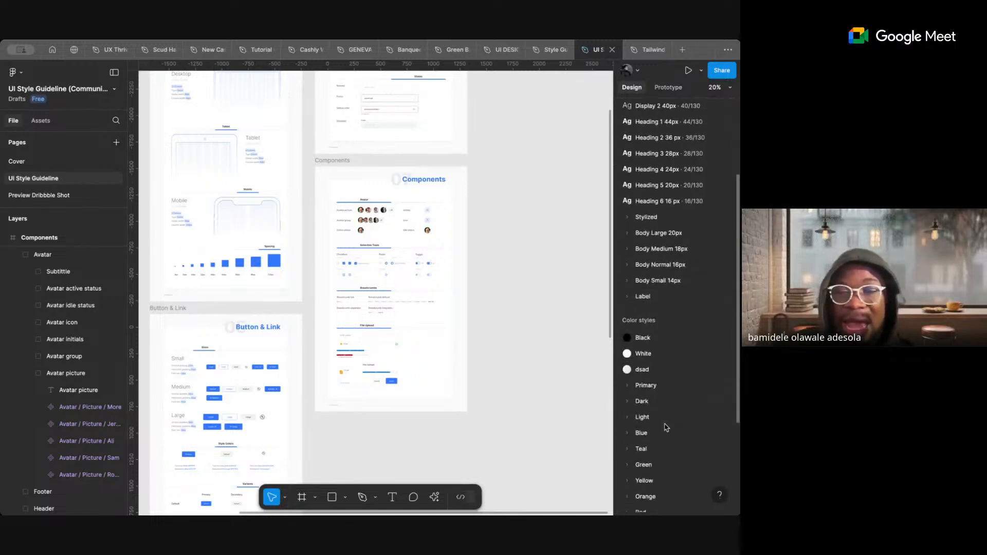
{"action": "scroll", "coordinate": [666, 428], "scroll_direction": "down", "scroll_amount": 1}
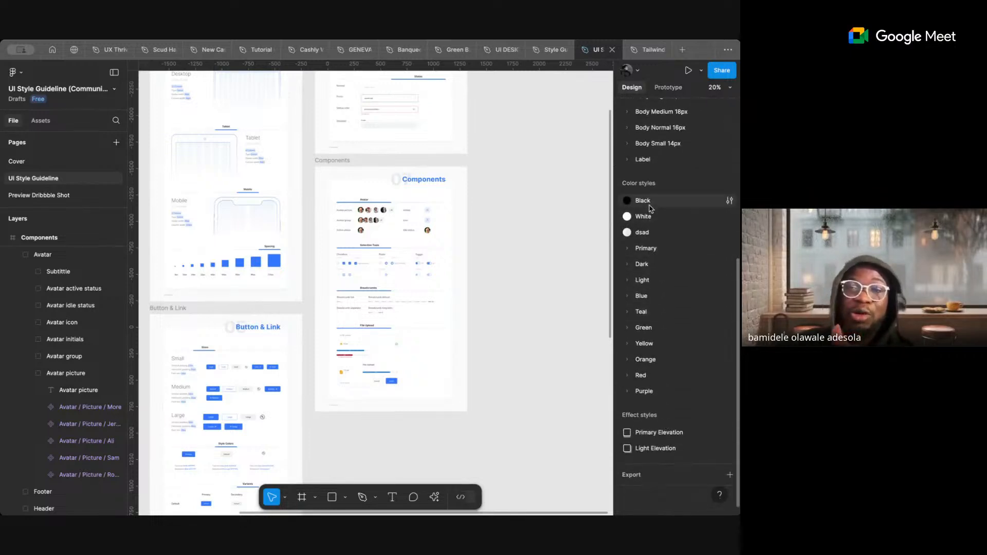
{"action": "left_click", "coordinate": [628, 249]}
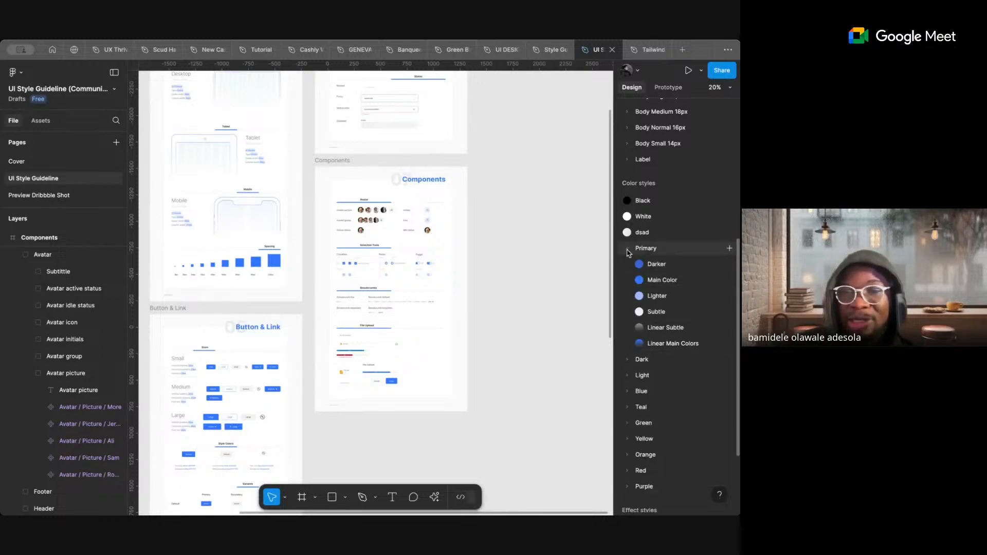
{"action": "left_click", "coordinate": [627, 249]}
{"action": "left_click", "coordinate": [628, 263]}
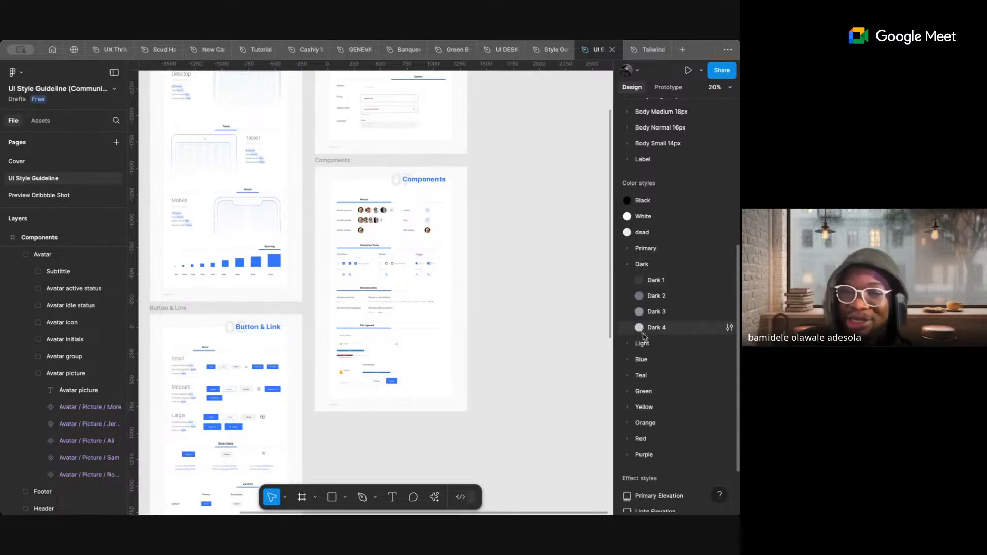
{"action": "left_click", "coordinate": [632, 347]}
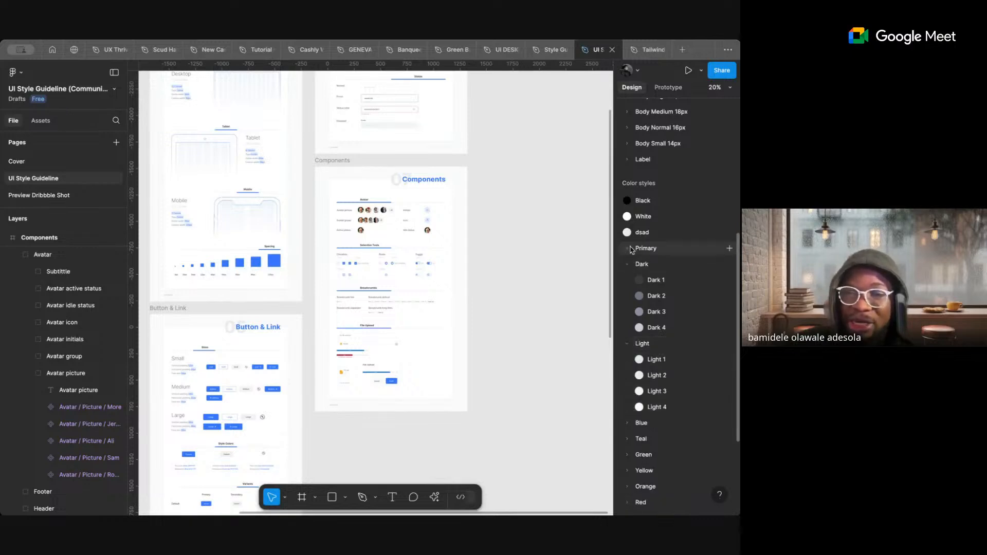
{"action": "left_click", "coordinate": [631, 263]}
{"action": "left_click", "coordinate": [628, 249]}
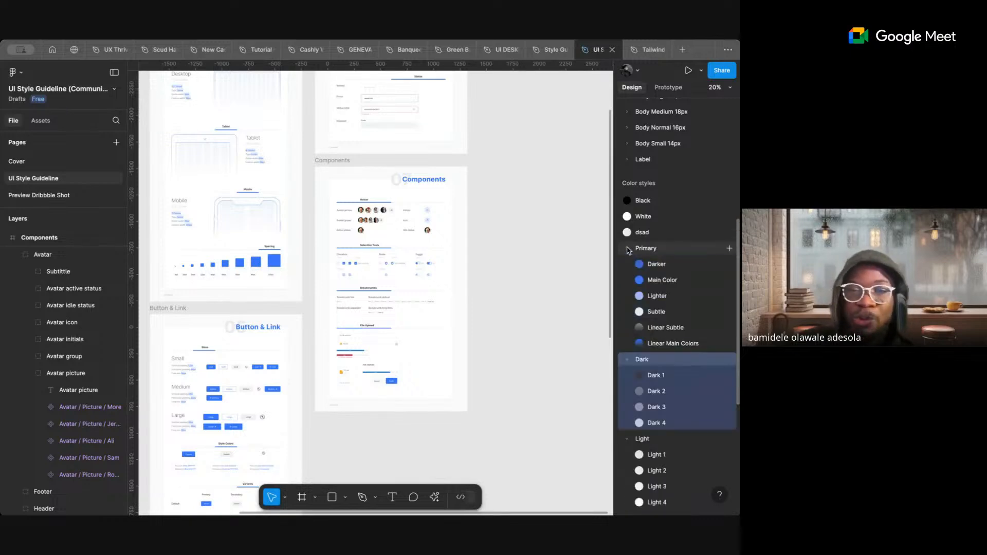
{"action": "key", "text": "ctrl+minus"}
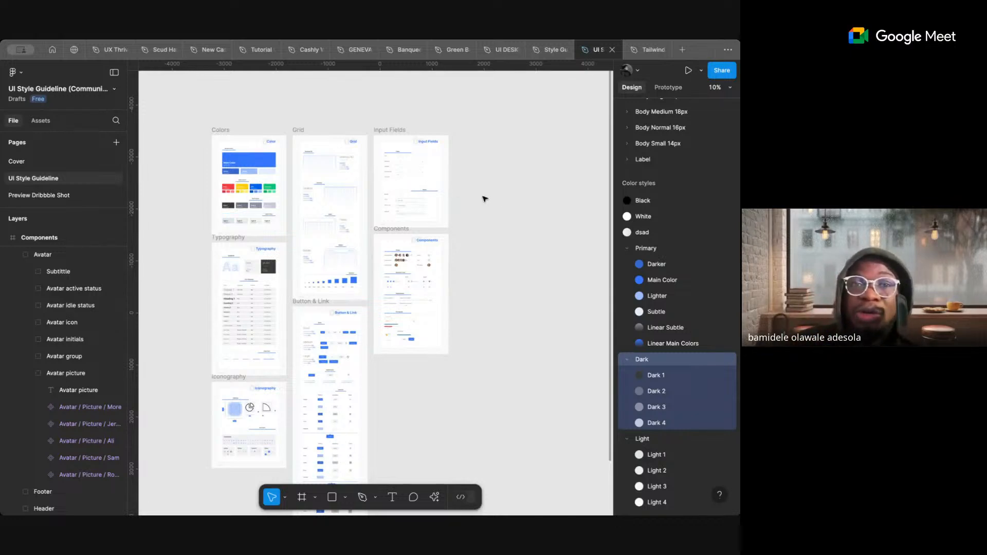
- Leave the open style guide file for the home screen and open the account's own Community profile
{"action": "left_click", "coordinate": [532, 223]}
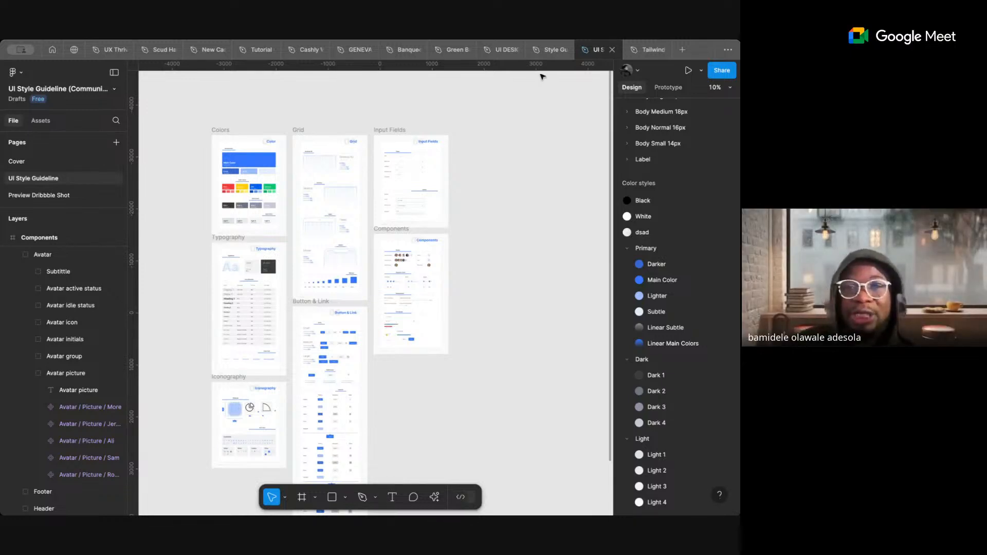
{"action": "left_click", "coordinate": [548, 50]}
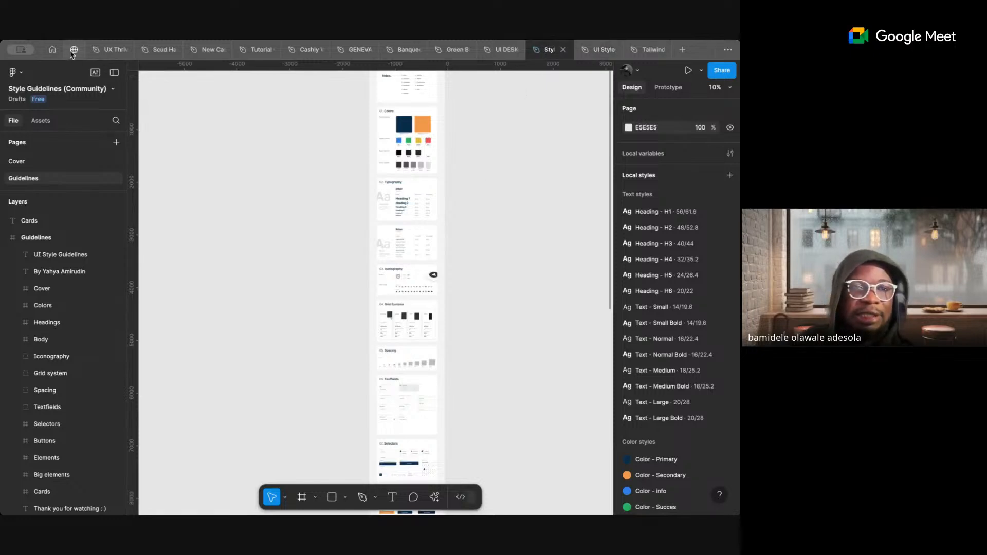
{"action": "left_click", "coordinate": [52, 50]}
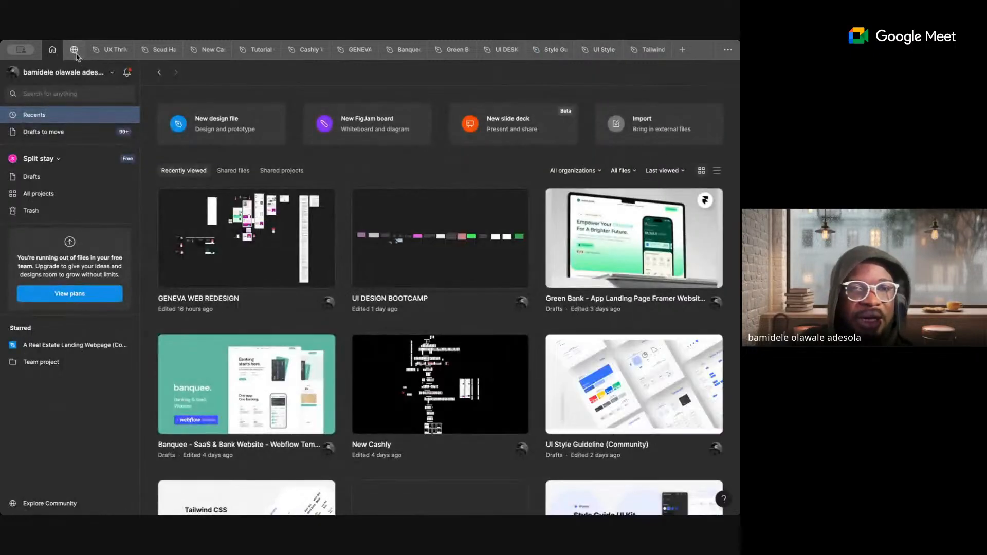
{"action": "left_click", "coordinate": [65, 72]}
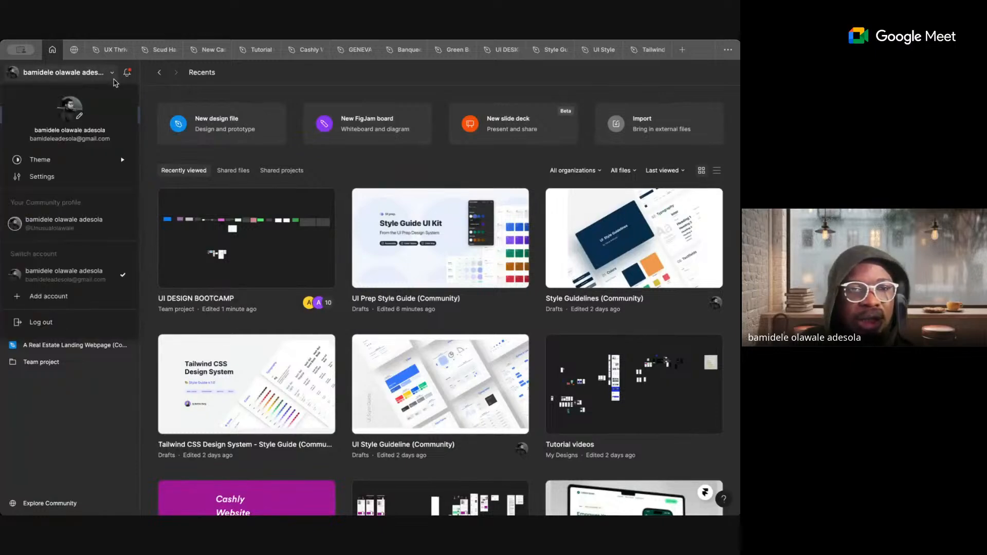
{"action": "left_click", "coordinate": [98, 225]}
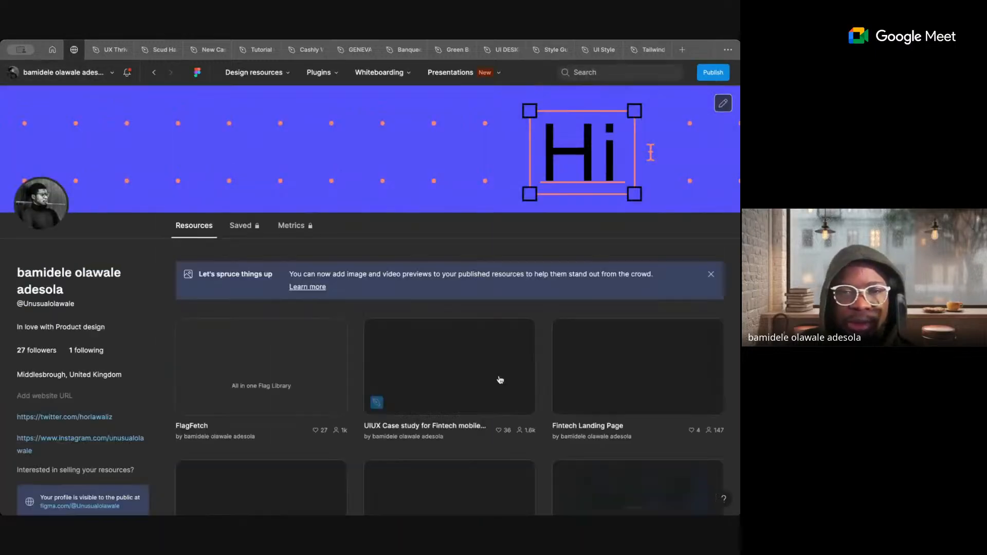
- Find the Sneaker Shoe E-commerce App UX Case Study among the profile's published resources and open it as a design file
{"action": "scroll", "coordinate": [500, 380], "scroll_direction": "down", "scroll_amount": 4}
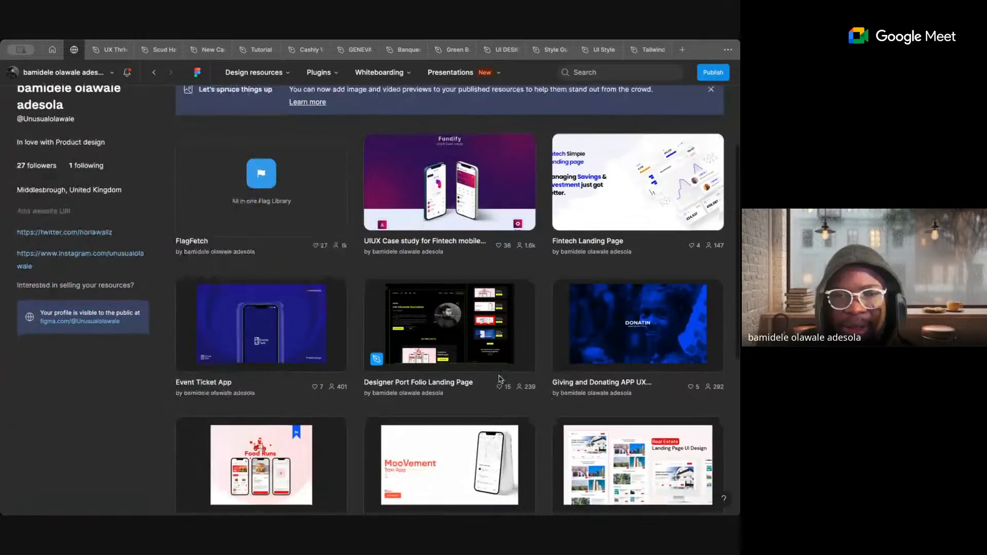
{"action": "scroll", "coordinate": [498, 379], "scroll_direction": "down", "scroll_amount": 4}
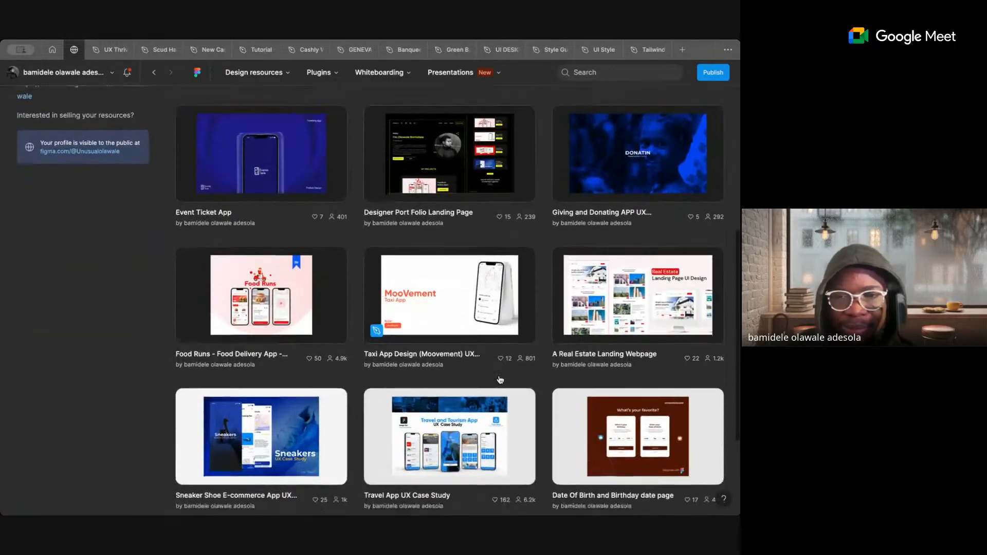
{"action": "scroll", "coordinate": [500, 380], "scroll_direction": "down", "scroll_amount": 1}
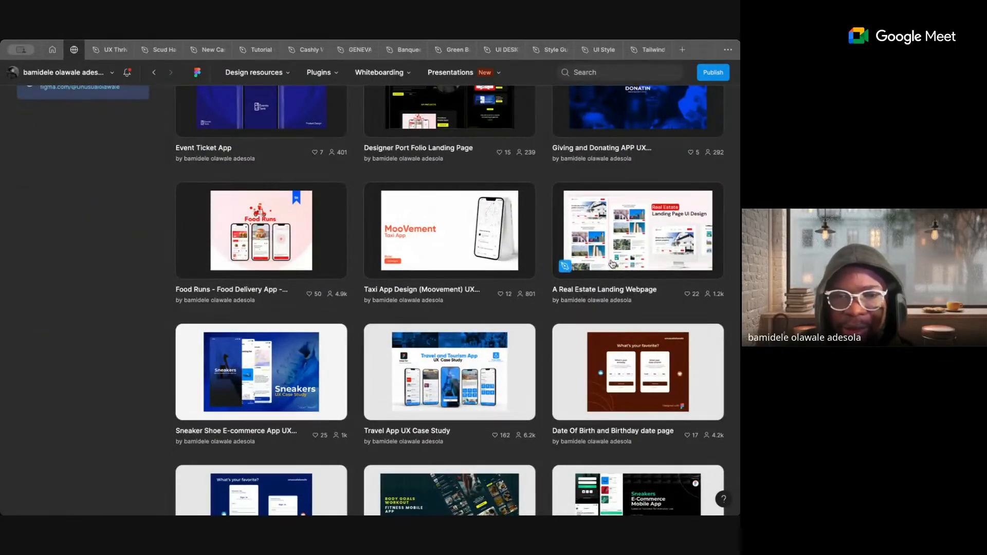
{"action": "left_click", "coordinate": [293, 367]}
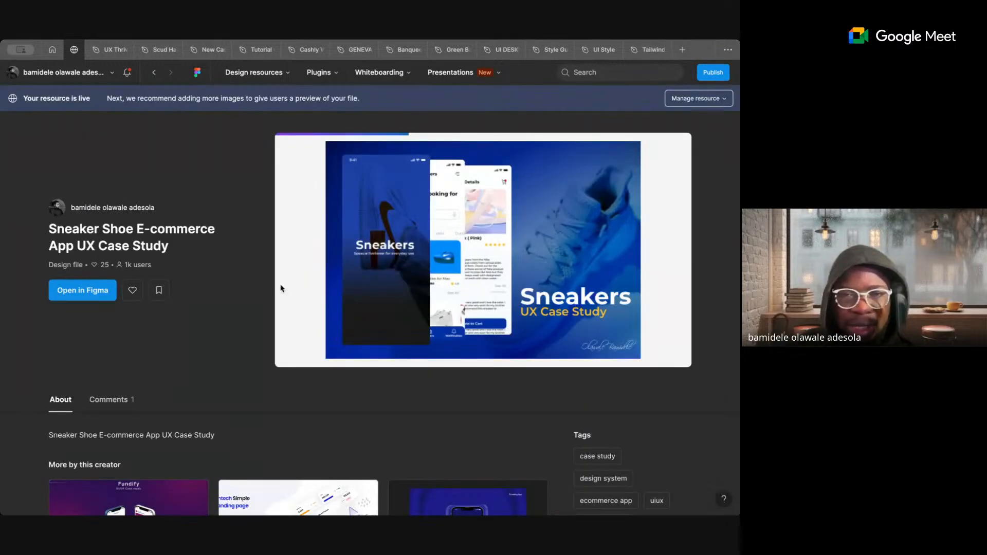
{"action": "left_click", "coordinate": [67, 295]}
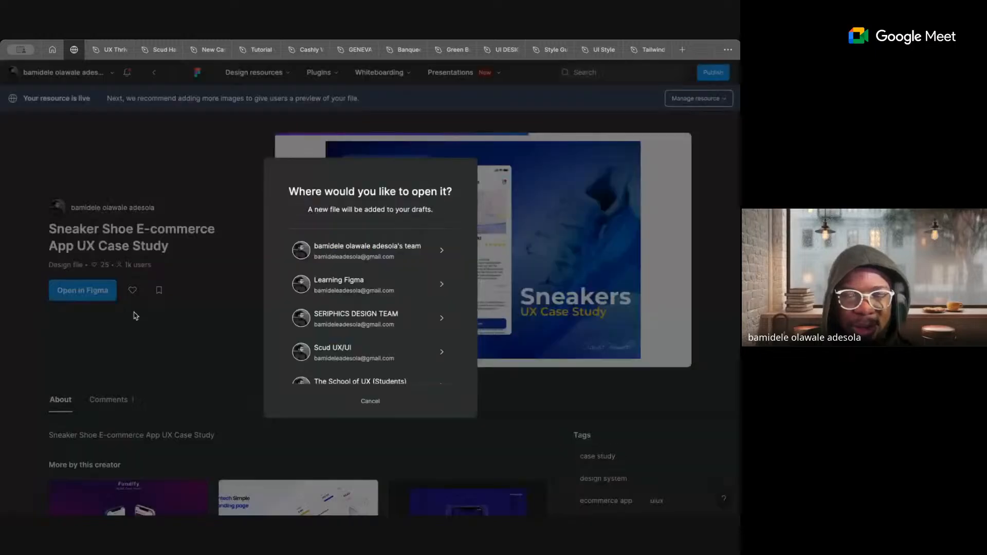
{"action": "key", "text": "Escape"}
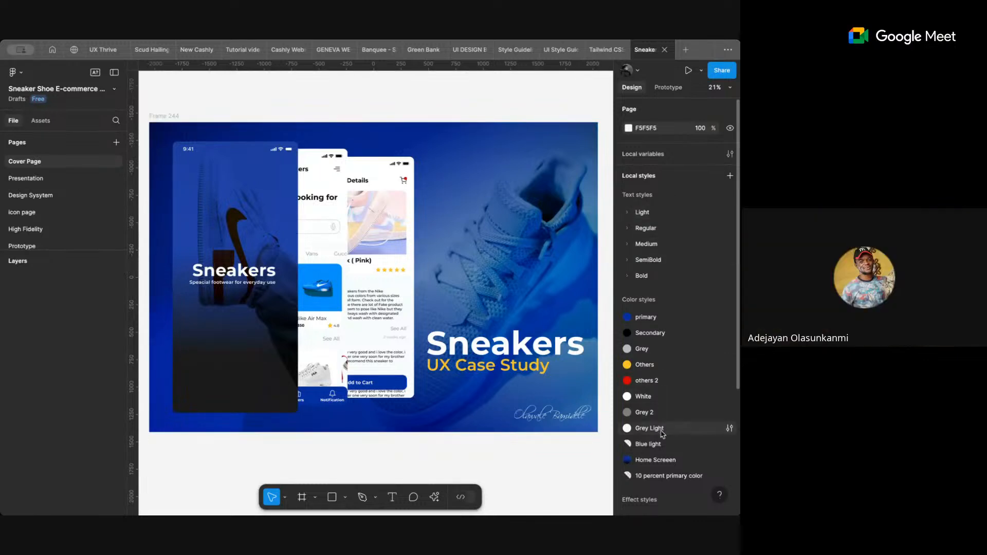
- Review the case study file's local color, effect and grid styles and open the Design Sysytem page
{"action": "scroll", "coordinate": [663, 445], "scroll_direction": "down", "scroll_amount": 3}
{"action": "scroll", "coordinate": [662, 447], "scroll_direction": "down", "scroll_amount": 3}
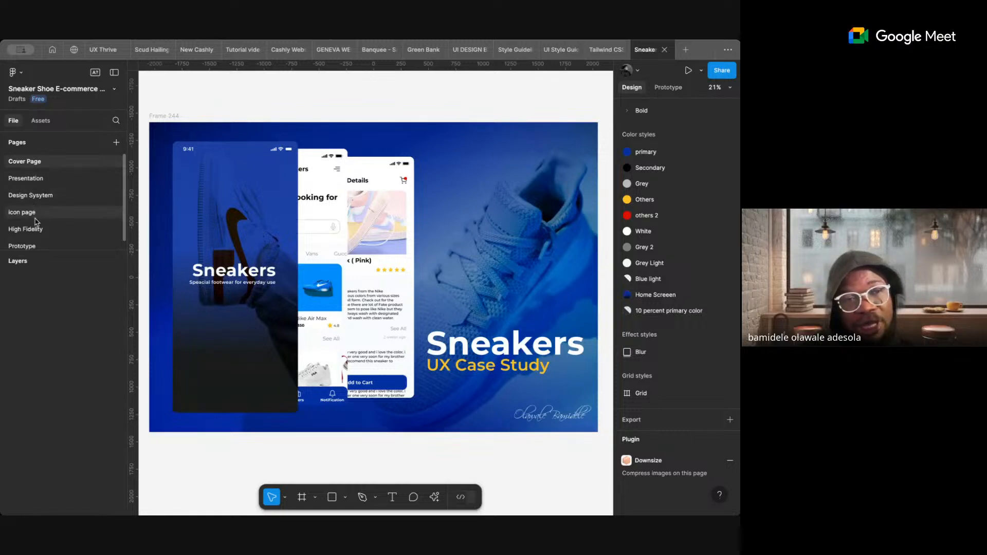
{"action": "scroll", "coordinate": [36, 222], "scroll_direction": "down", "scroll_amount": 1}
{"action": "scroll", "coordinate": [36, 221], "scroll_direction": "up", "scroll_amount": 1}
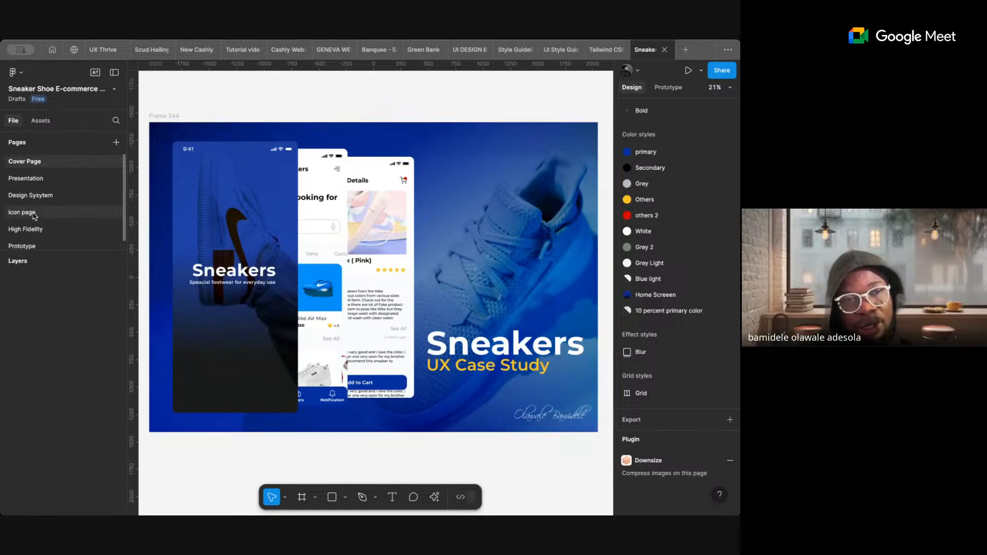
{"action": "left_click", "coordinate": [32, 196]}
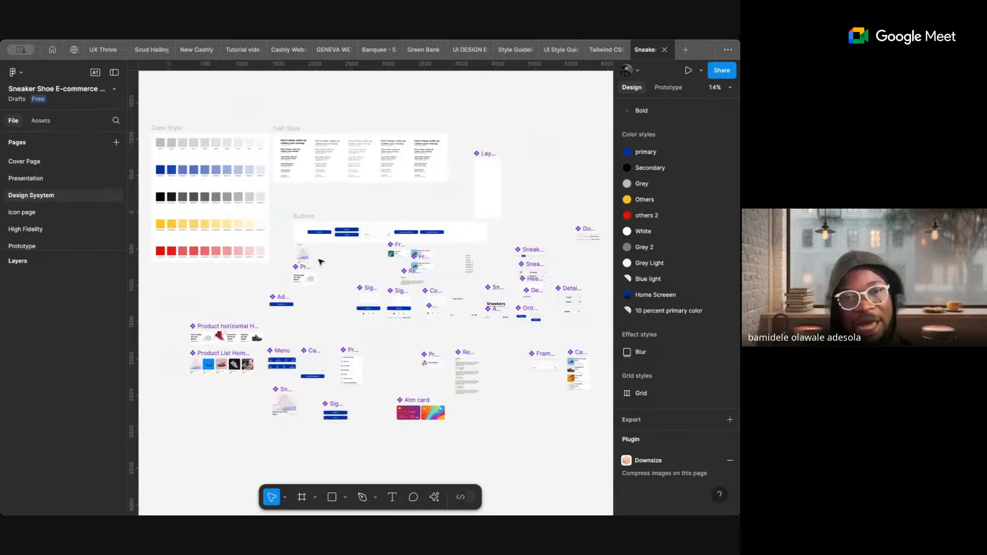
- Look over the design system's components and examine the Primary color row in the Color Style frame
{"action": "scroll", "coordinate": [343, 267], "scroll_direction": "left", "scroll_amount": 2}
{"action": "scroll", "coordinate": [343, 267], "scroll_direction": "down", "scroll_amount": 1}
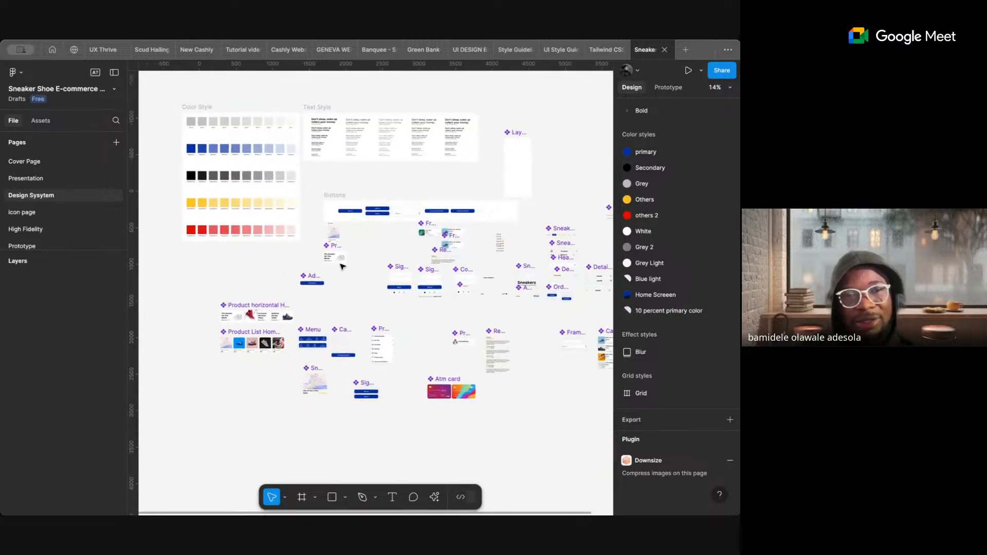
{"action": "scroll", "coordinate": [342, 266], "scroll_direction": "up", "scroll_amount": 5}
{"action": "scroll", "coordinate": [342, 266], "scroll_direction": "right", "scroll_amount": 4}
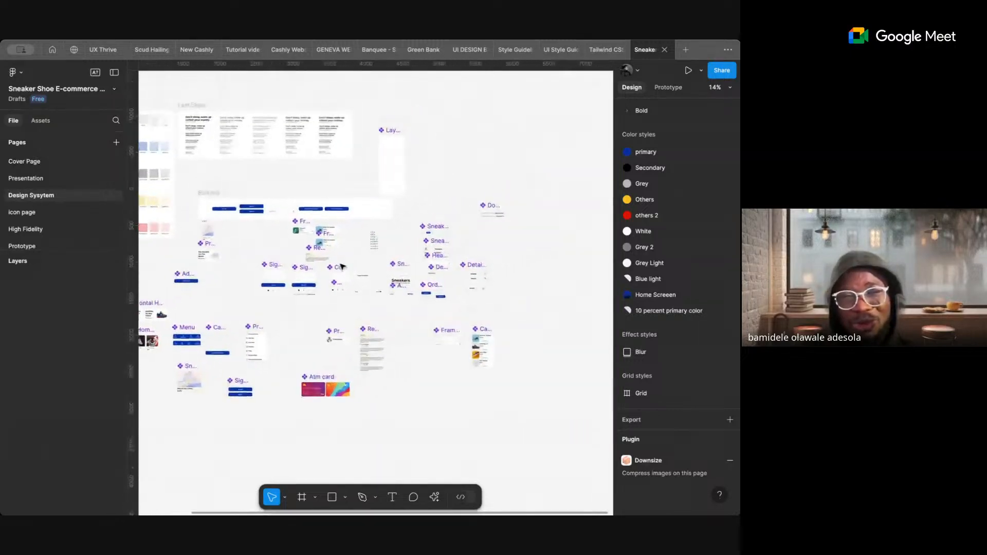
{"action": "scroll", "coordinate": [343, 266], "scroll_direction": "down", "scroll_amount": 2}
{"action": "scroll", "coordinate": [342, 267], "scroll_direction": "left", "scroll_amount": 1}
{"action": "scroll", "coordinate": [353, 265], "scroll_direction": "left", "scroll_amount": 2}
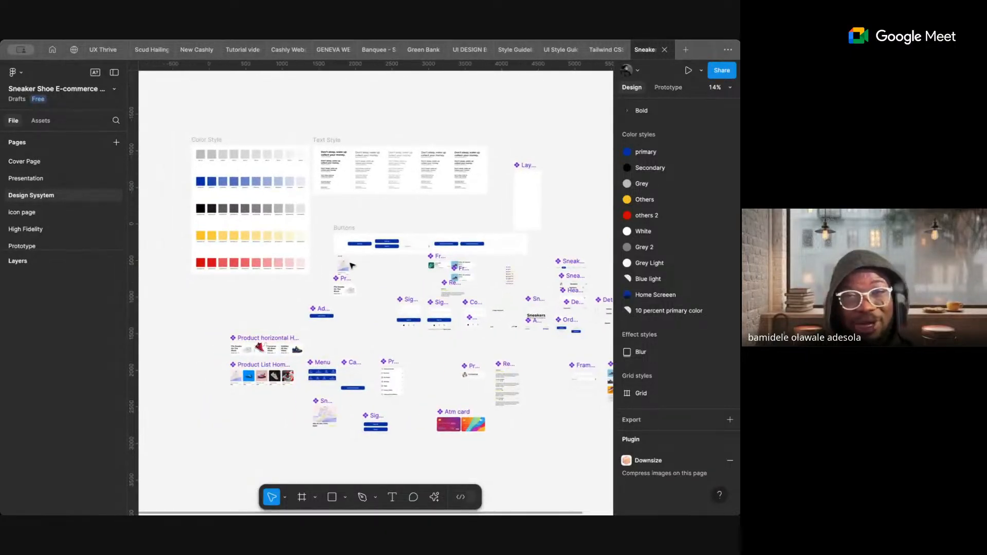
{"action": "scroll", "coordinate": [269, 209], "scroll_direction": "up", "scroll_amount": 5}
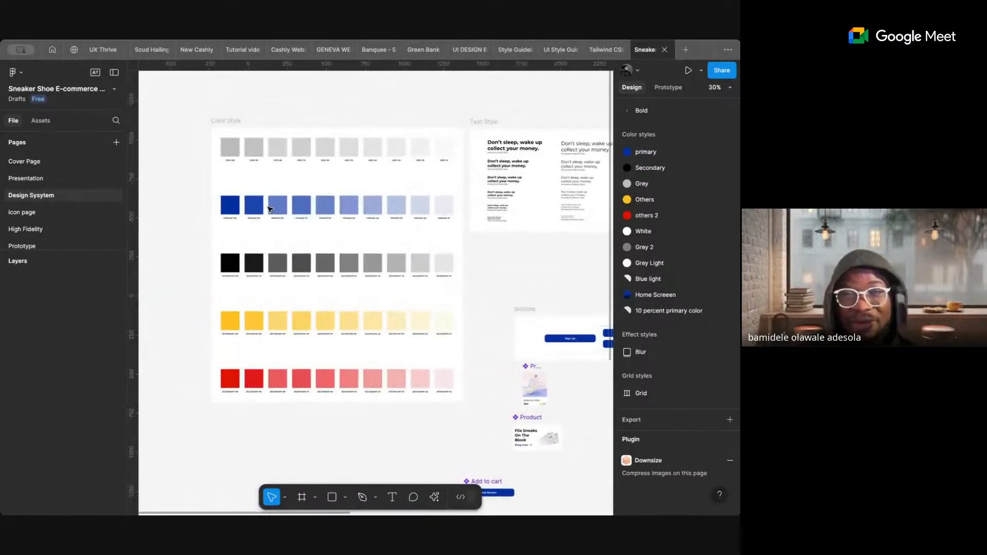
{"action": "left_click", "coordinate": [270, 208]}
{"action": "scroll", "coordinate": [270, 209], "scroll_direction": "down", "scroll_amount": 5}
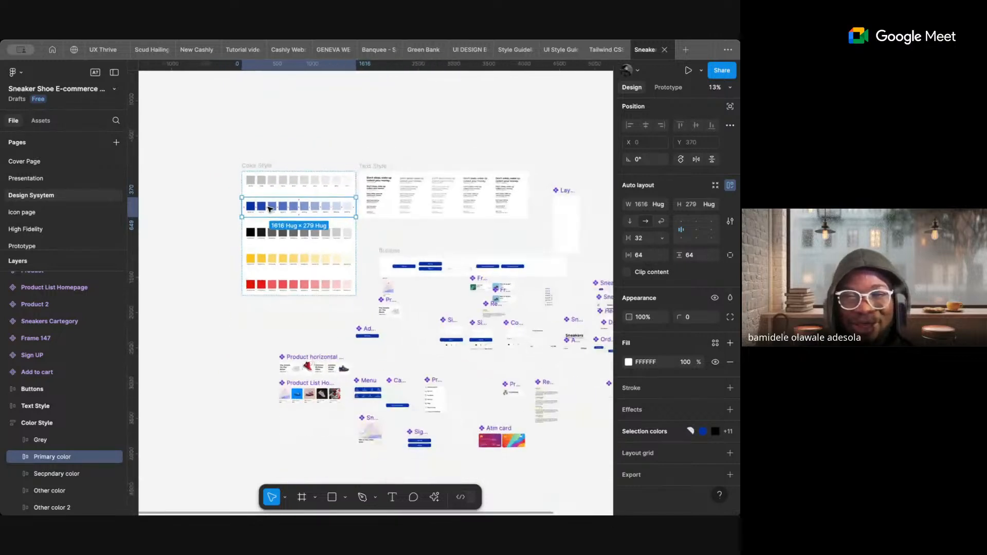
{"action": "left_click", "coordinate": [383, 197]}
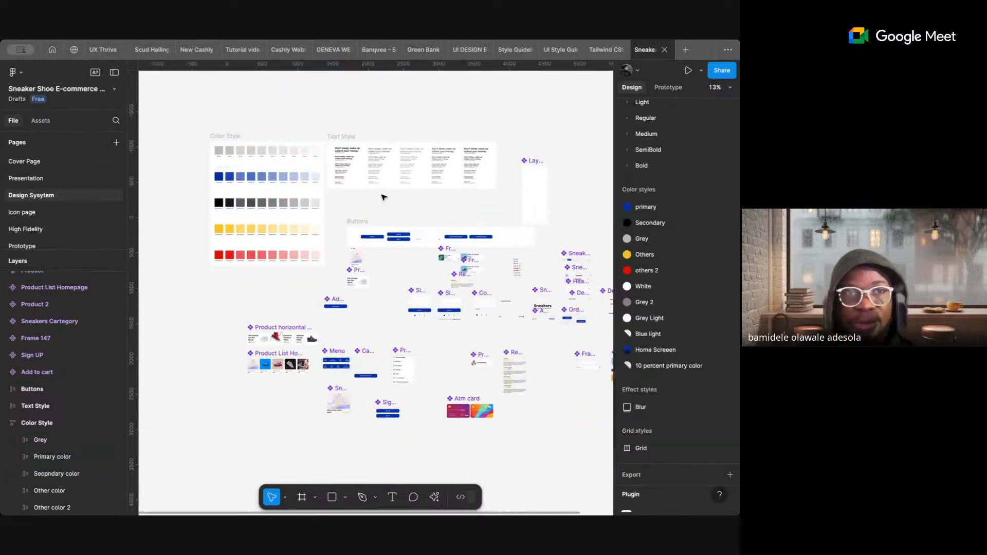
- Compare the Text Style and Color Style frames across the design system page
{"action": "left_click", "coordinate": [350, 141]}
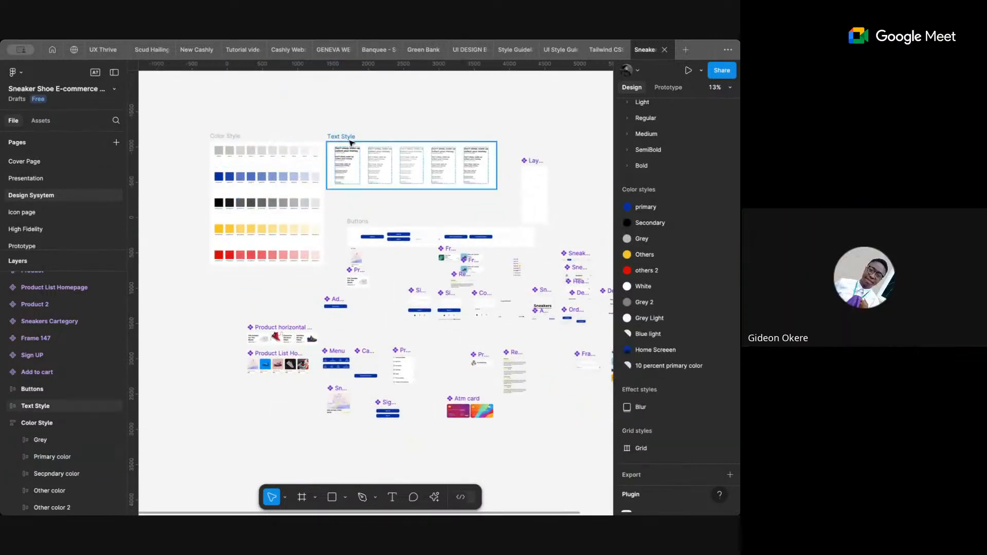
{"action": "scroll", "coordinate": [350, 145], "scroll_direction": "left", "scroll_amount": 2}
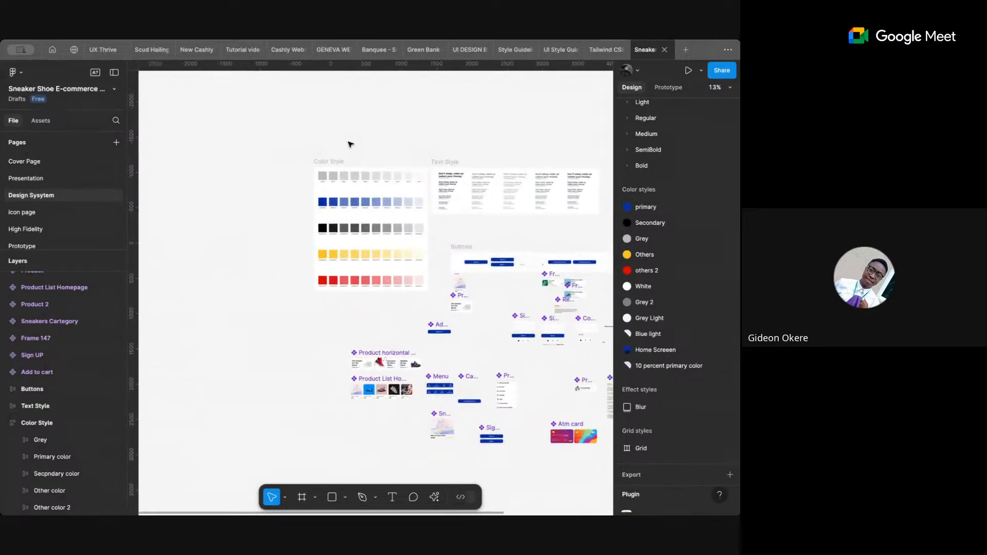
{"action": "scroll", "coordinate": [350, 145], "scroll_direction": "right", "scroll_amount": 1}
{"action": "scroll", "coordinate": [350, 144], "scroll_direction": "left", "scroll_amount": 2}
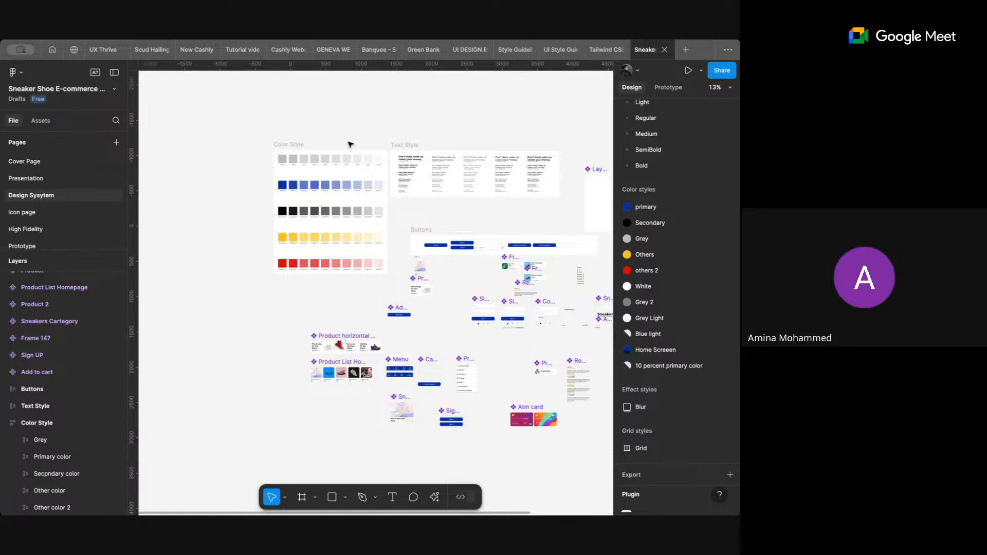
{"action": "left_click", "coordinate": [315, 163]}
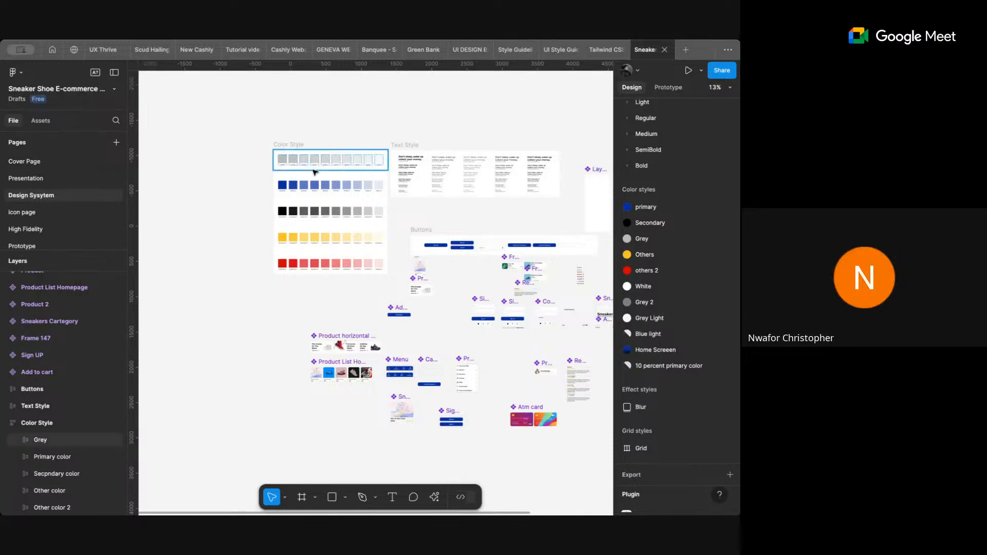
{"action": "left_click", "coordinate": [298, 147]}
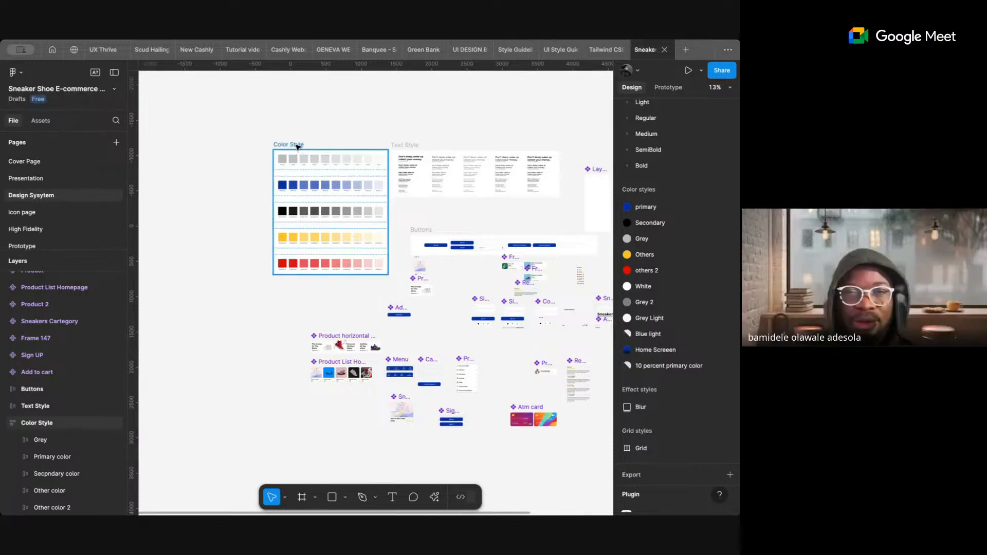
{"action": "scroll", "coordinate": [297, 147], "scroll_direction": "down", "scroll_amount": 2}
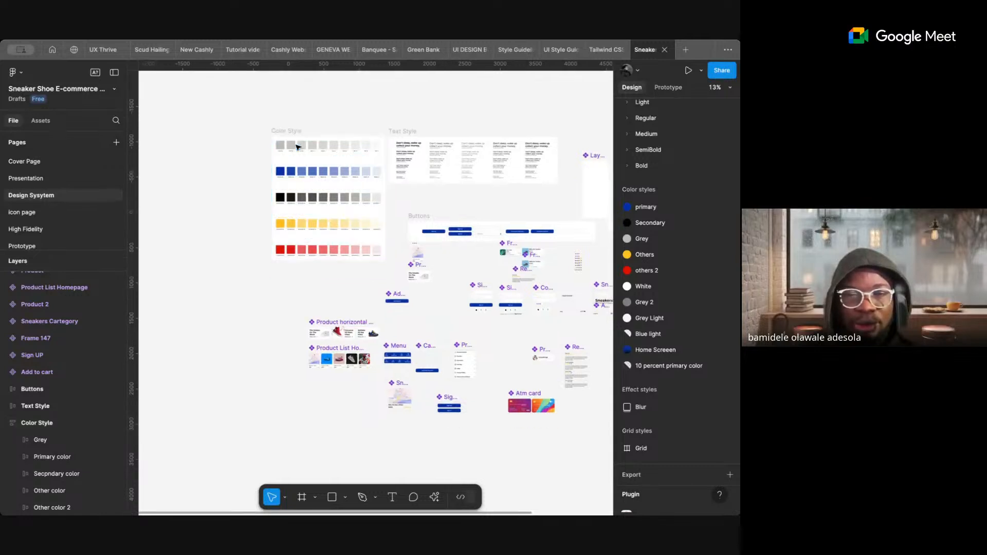
{"action": "scroll", "coordinate": [297, 148], "scroll_direction": "right", "scroll_amount": 3}
{"action": "scroll", "coordinate": [297, 147], "scroll_direction": "up", "scroll_amount": 2}
{"action": "scroll", "coordinate": [298, 147], "scroll_direction": "right", "scroll_amount": 1}
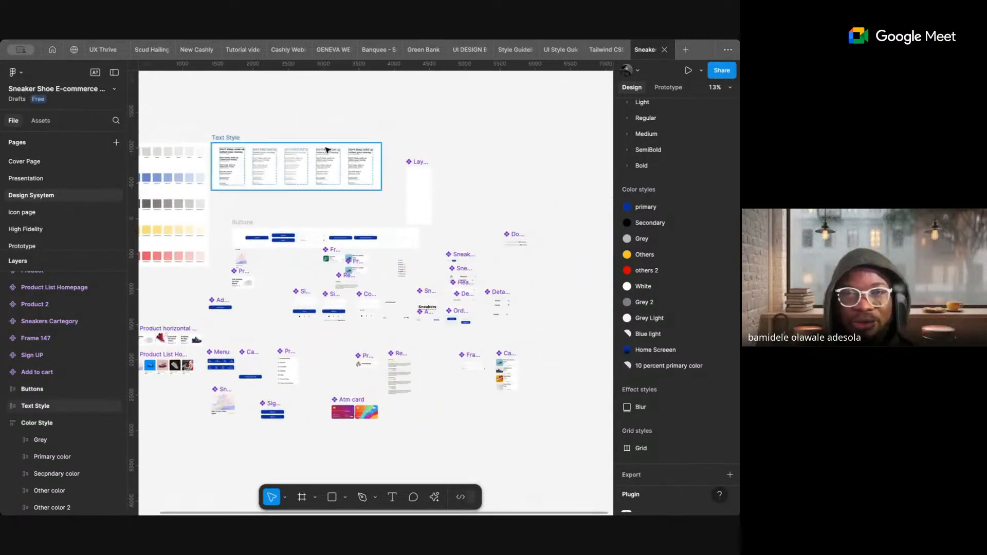
- Show the layout grids to inspect the columns of the Layout Grid component, and hide them again
{"action": "left_click", "coordinate": [414, 164]}
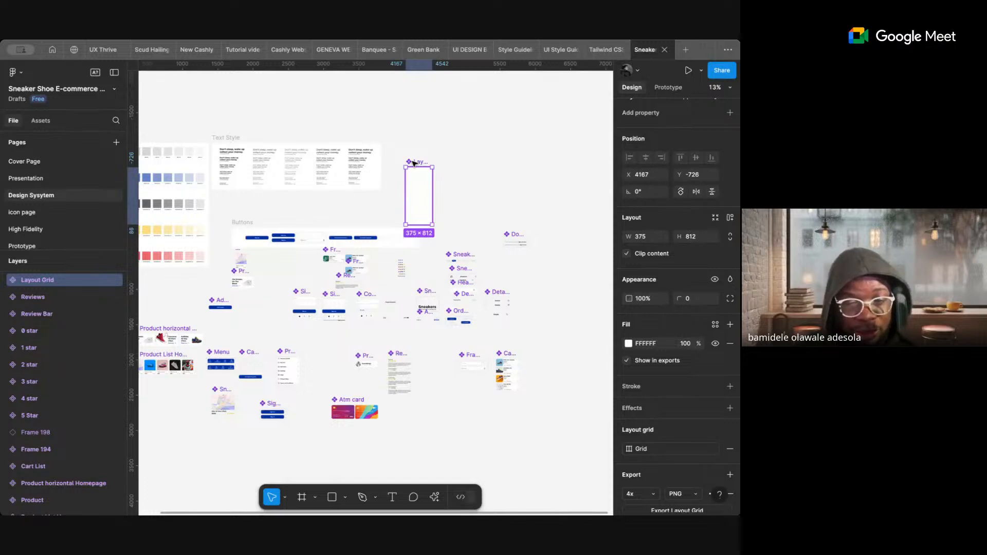
{"action": "key", "text": "ctrl+shift+4"}
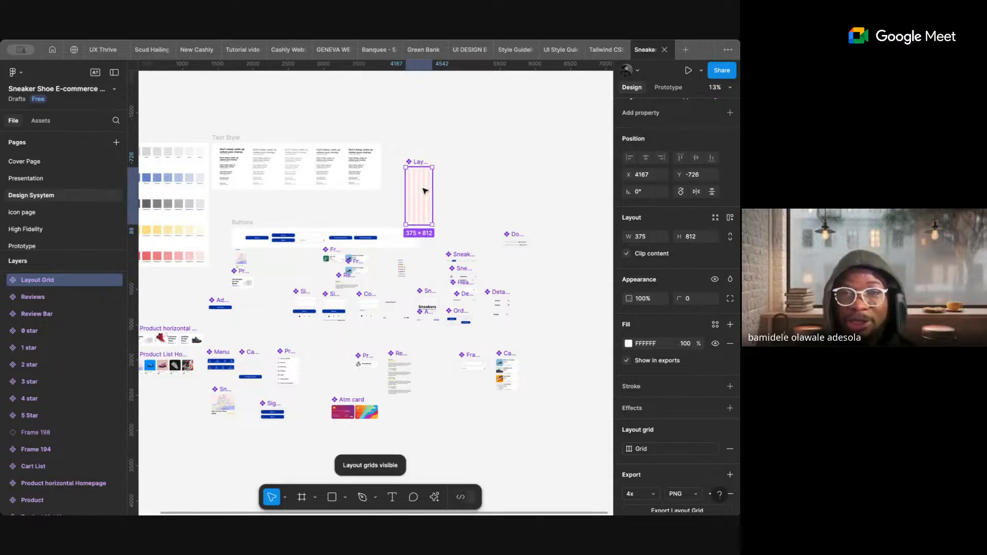
{"action": "scroll", "coordinate": [426, 189], "scroll_direction": "up", "scroll_amount": 5}
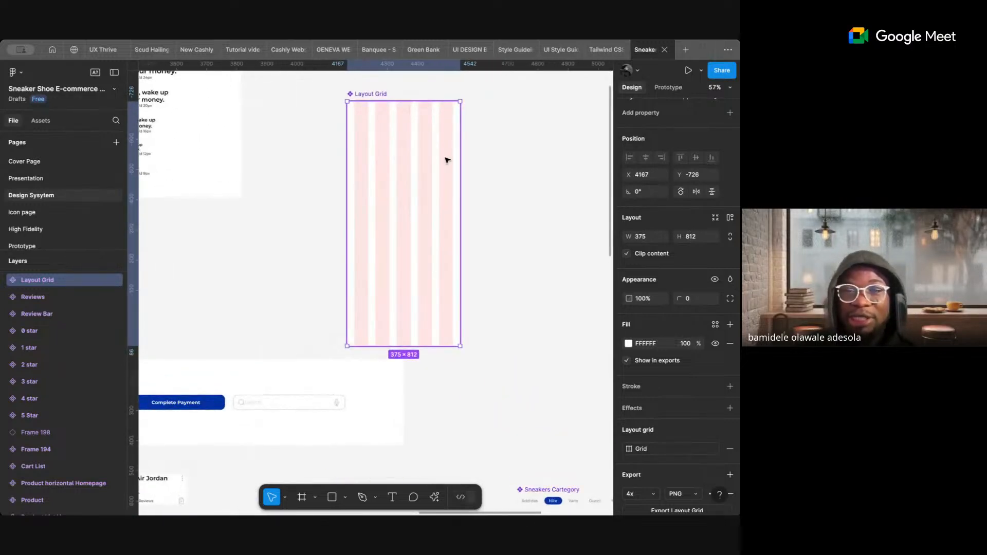
{"action": "scroll", "coordinate": [436, 169], "scroll_direction": "down", "scroll_amount": 1}
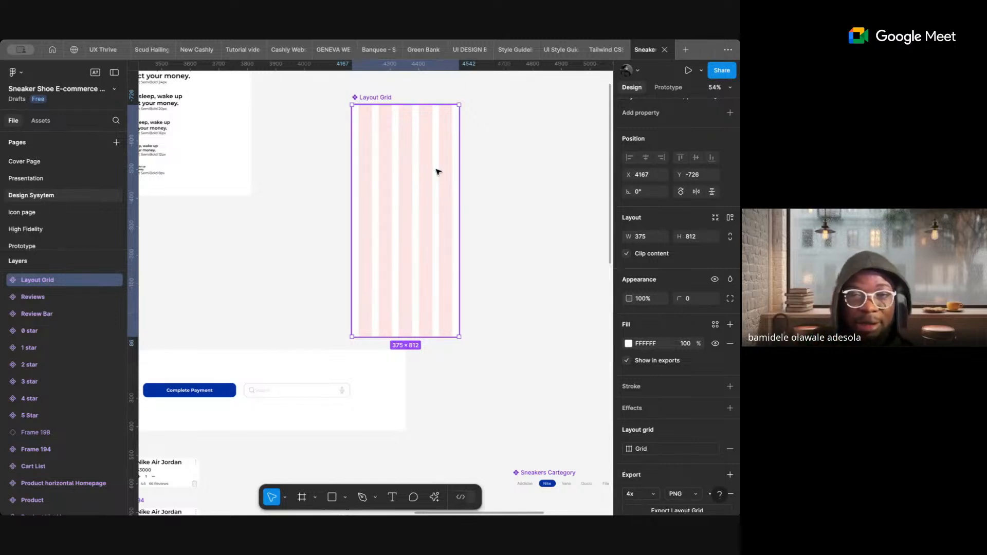
{"action": "key", "text": "ctrl+shift+4"}
{"action": "scroll", "coordinate": [436, 172], "scroll_direction": "down", "scroll_amount": 5}
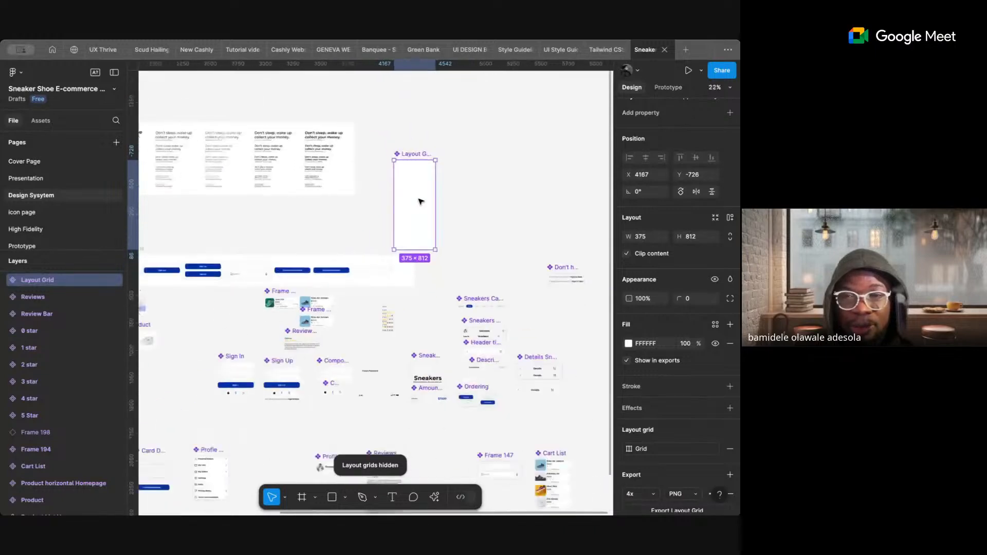
{"action": "scroll", "coordinate": [419, 200], "scroll_direction": "down", "scroll_amount": 4}
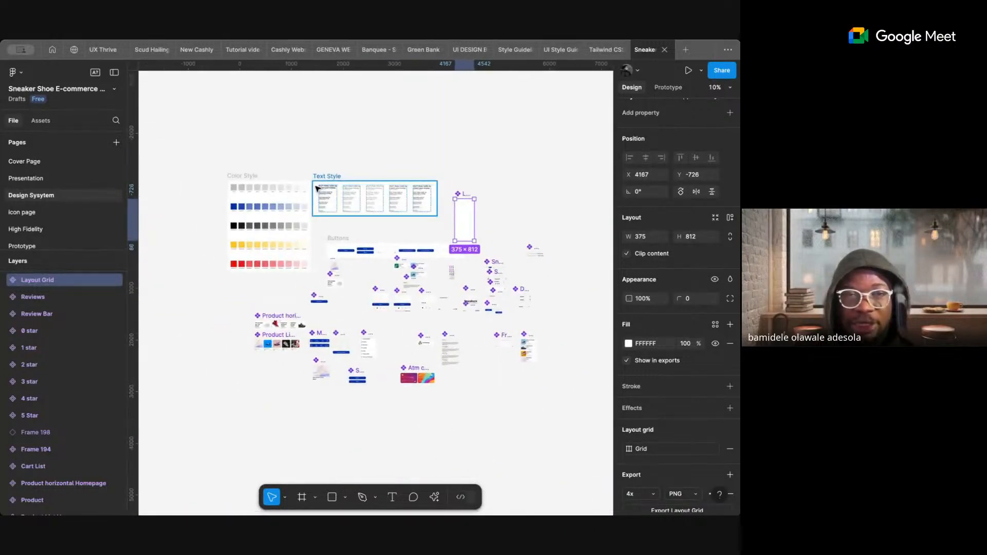
- Open the icon page and look over its set of Feather icon components
{"action": "left_click", "coordinate": [32, 212]}
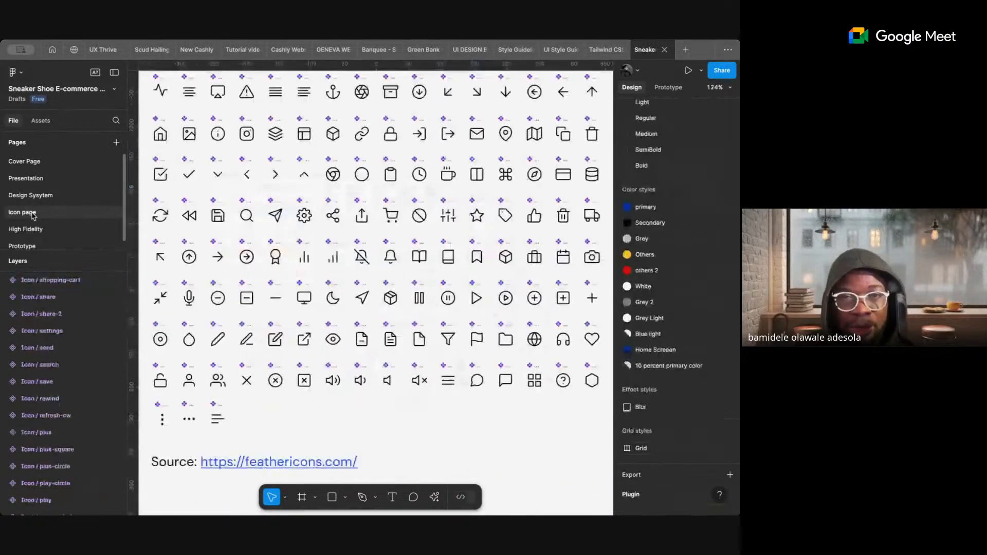
{"action": "scroll", "coordinate": [436, 249], "scroll_direction": "down", "scroll_amount": 3}
{"action": "scroll", "coordinate": [412, 240], "scroll_direction": "up", "scroll_amount": 2}
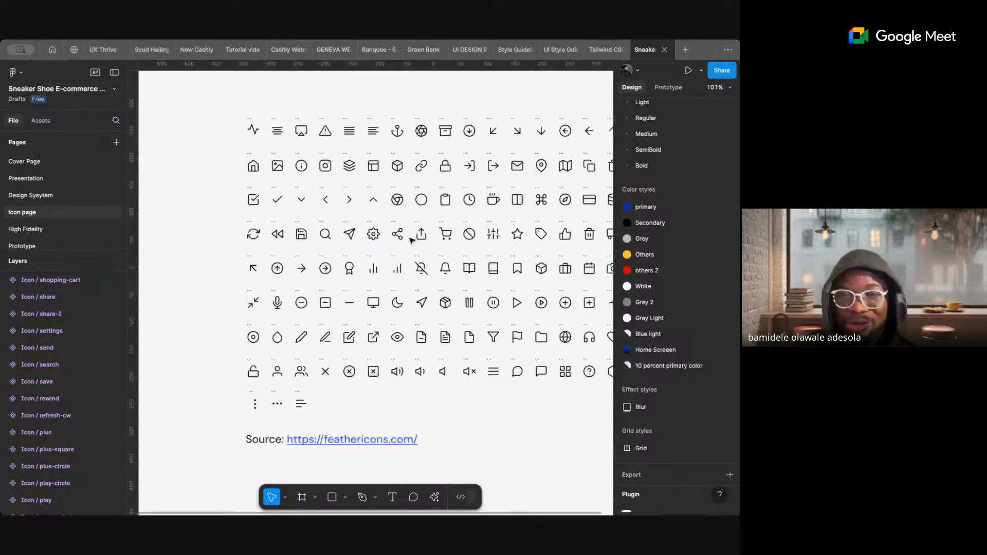
- Open the High Fidelity page and inspect the sneaker card component used on the Sneakers Details screen
{"action": "scroll", "coordinate": [412, 240], "scroll_direction": "up", "scroll_amount": 2}
{"action": "scroll", "coordinate": [420, 232], "scroll_direction": "down", "scroll_amount": 3}
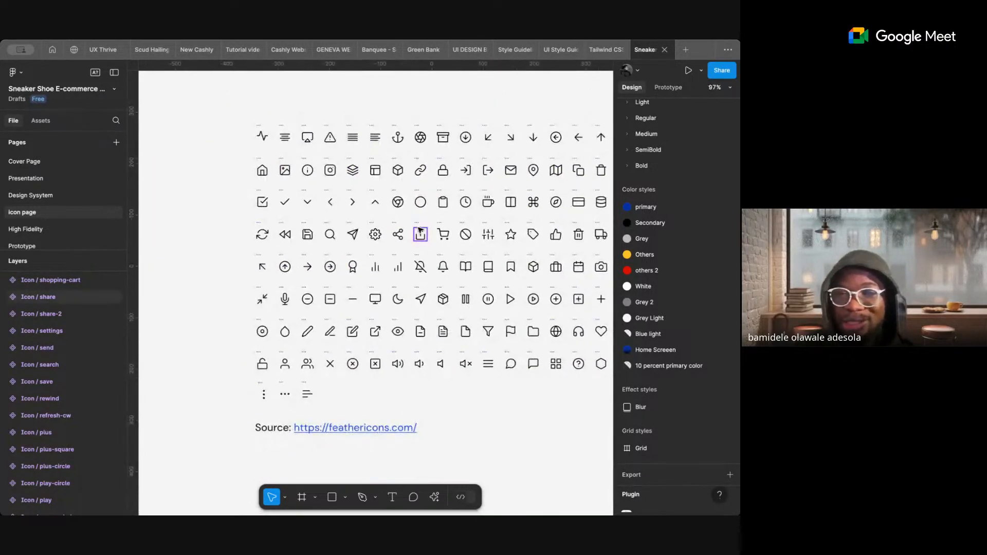
{"action": "left_click", "coordinate": [38, 229]}
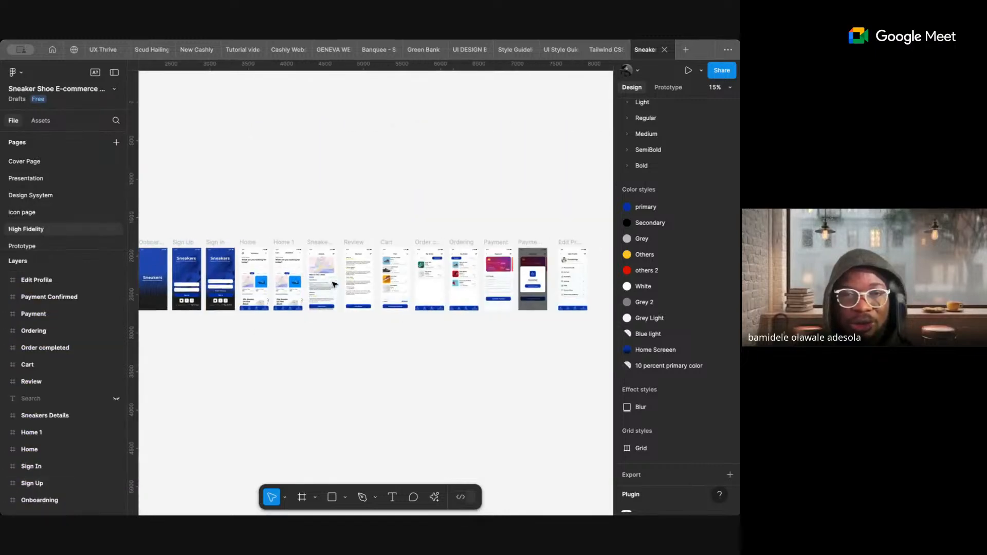
{"action": "scroll", "coordinate": [307, 274], "scroll_direction": "up", "scroll_amount": 5}
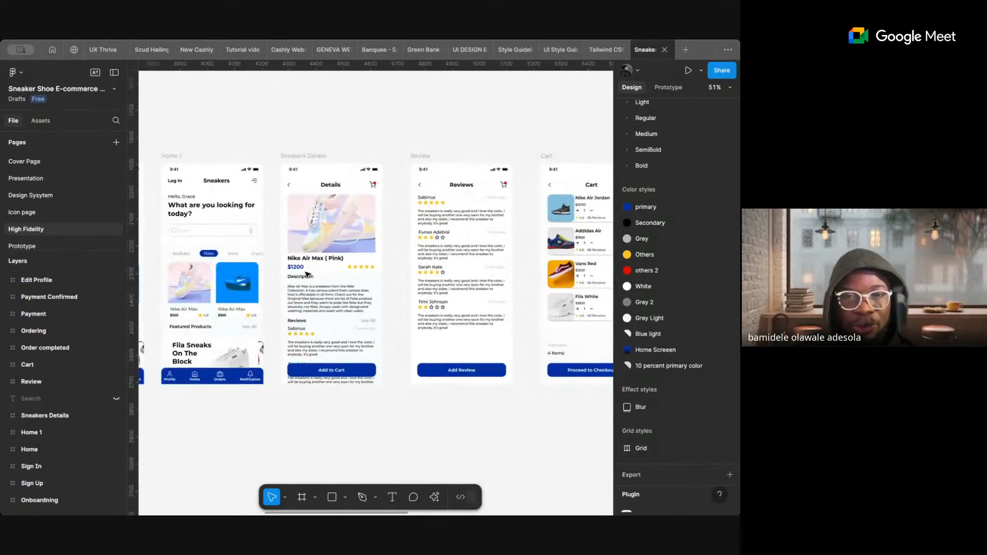
{"action": "left_click", "coordinate": [328, 232]}
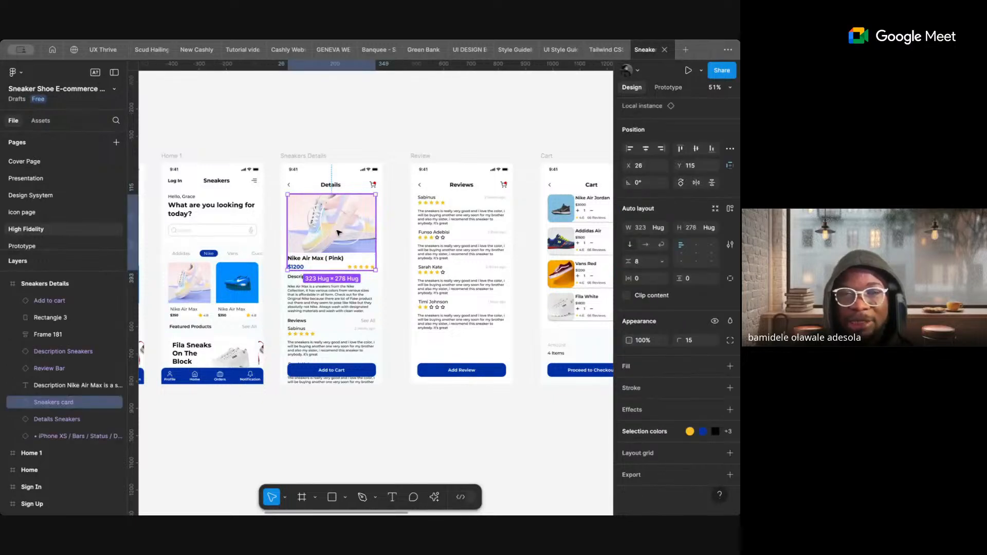
{"action": "left_click", "coordinate": [470, 241]}
{"action": "left_click", "coordinate": [323, 246]}
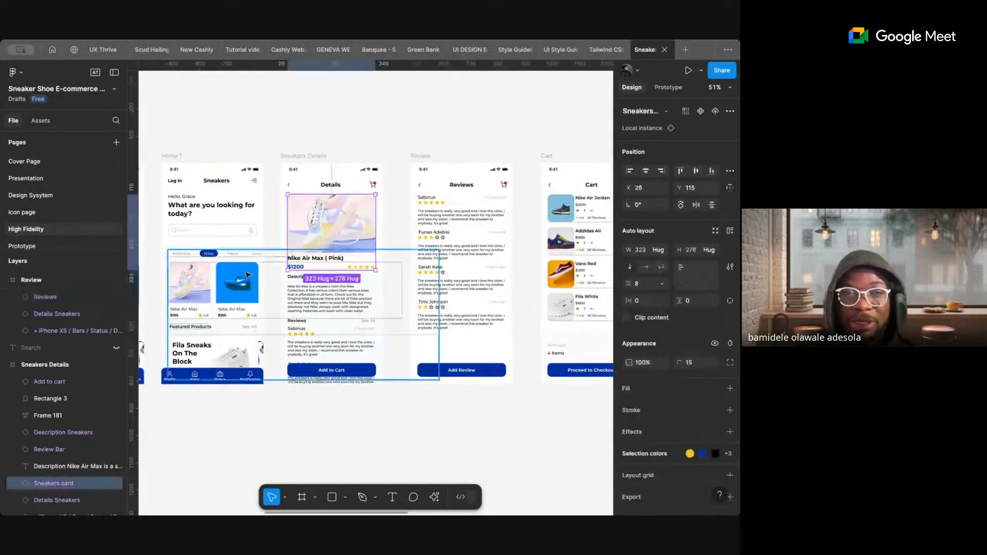
{"action": "left_click", "coordinate": [389, 115]}
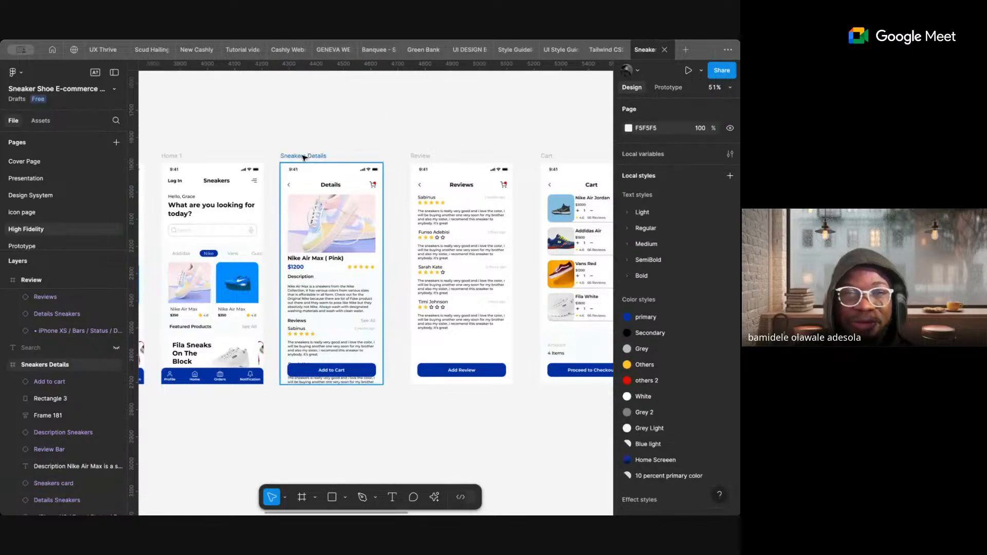
- Return to the design system page and inspect the Menu component with its navigation bar variants
{"action": "left_click", "coordinate": [46, 196]}
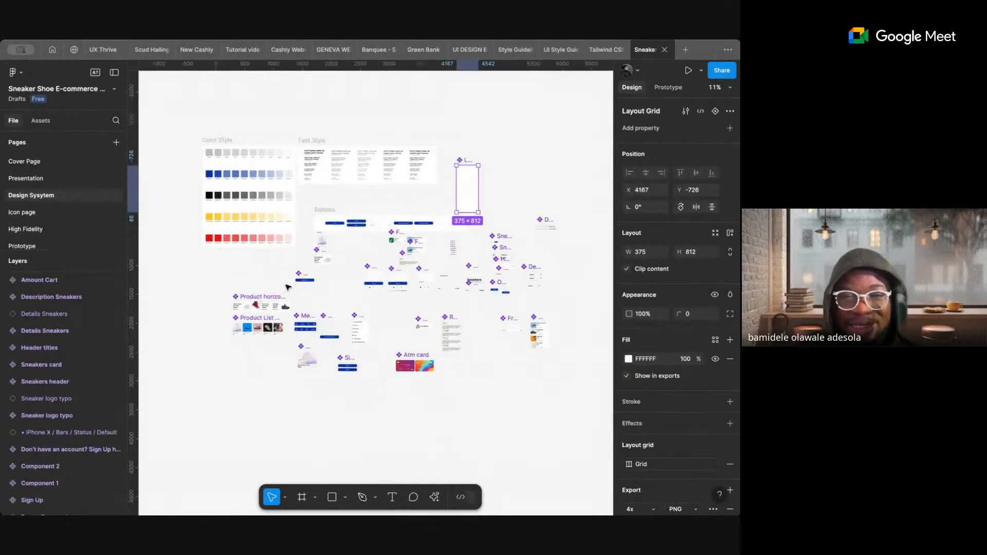
{"action": "scroll", "coordinate": [252, 329], "scroll_direction": "up", "scroll_amount": 5}
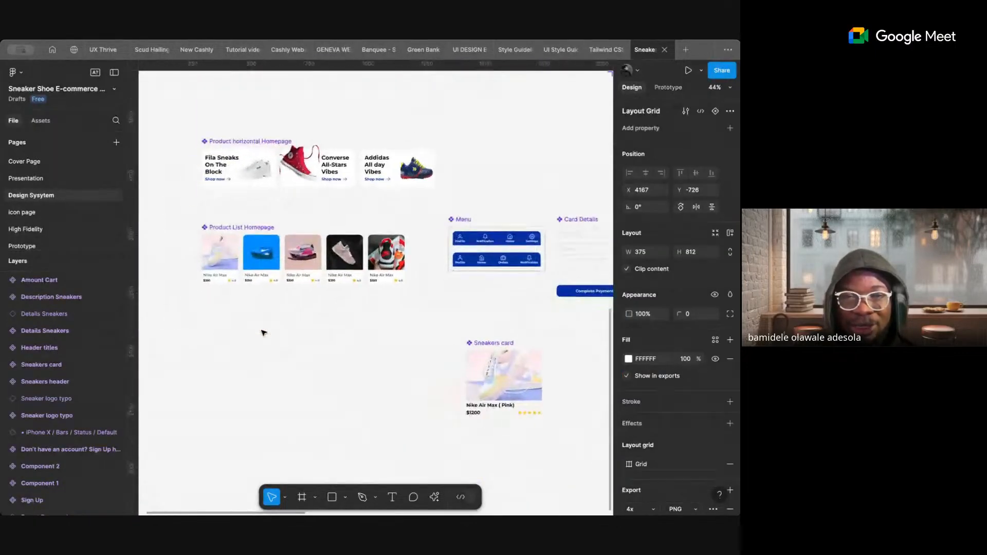
{"action": "scroll", "coordinate": [520, 382], "scroll_direction": "right", "scroll_amount": 4}
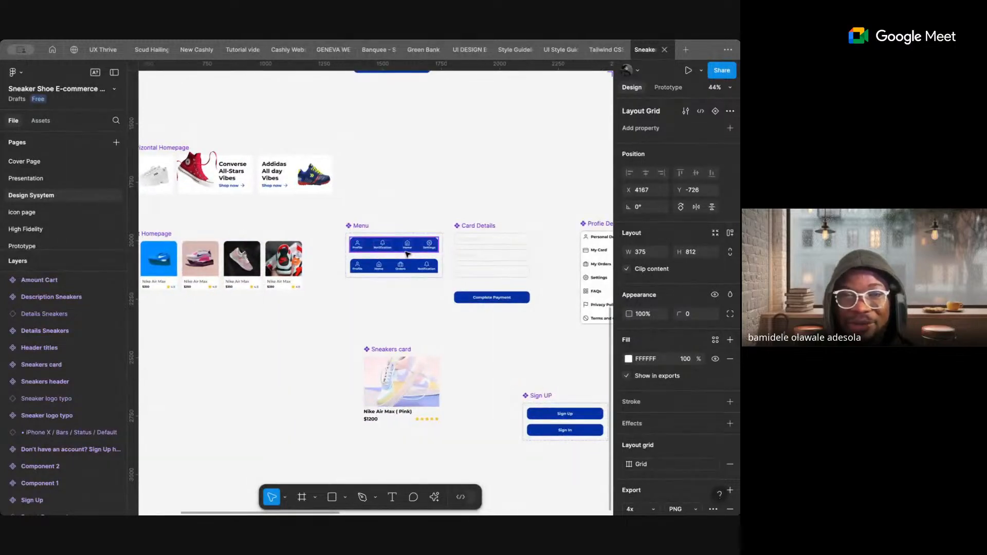
{"action": "scroll", "coordinate": [407, 254], "scroll_direction": "up", "scroll_amount": 5}
{"action": "left_click", "coordinate": [256, 195]}
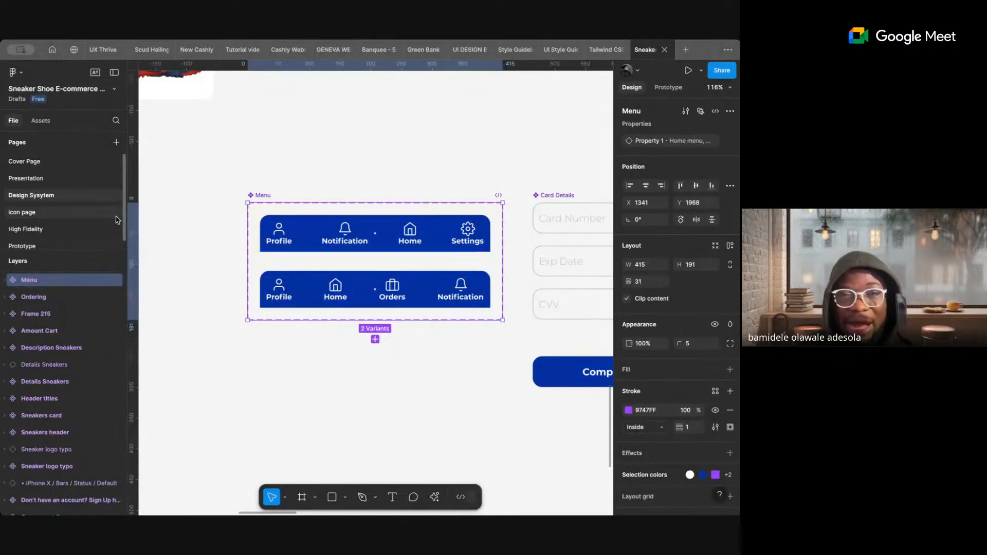
- Look over the remaining design system components, and select the Color Style frame and the Text Style frame in turn
{"action": "scroll", "coordinate": [395, 255], "scroll_direction": "down", "scroll_amount": 5}
{"action": "scroll", "coordinate": [395, 254], "scroll_direction": "right", "scroll_amount": 3}
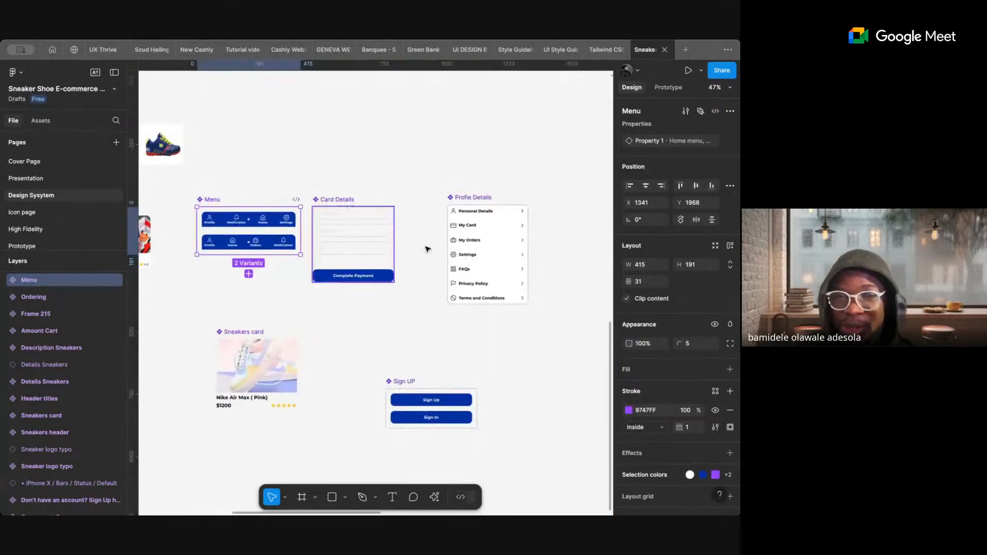
{"action": "scroll", "coordinate": [477, 203], "scroll_direction": "down", "scroll_amount": 5}
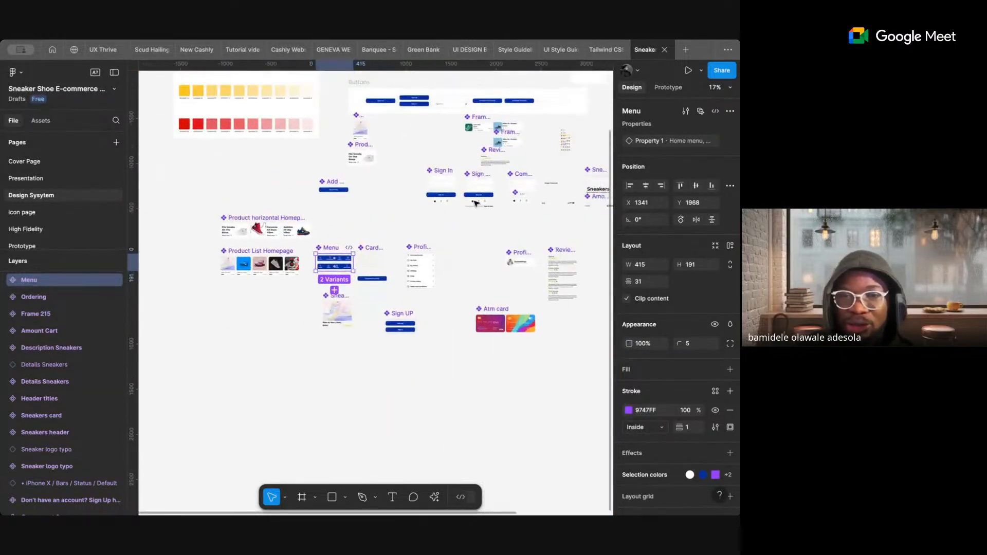
{"action": "scroll", "coordinate": [481, 263], "scroll_direction": "down", "scroll_amount": 5}
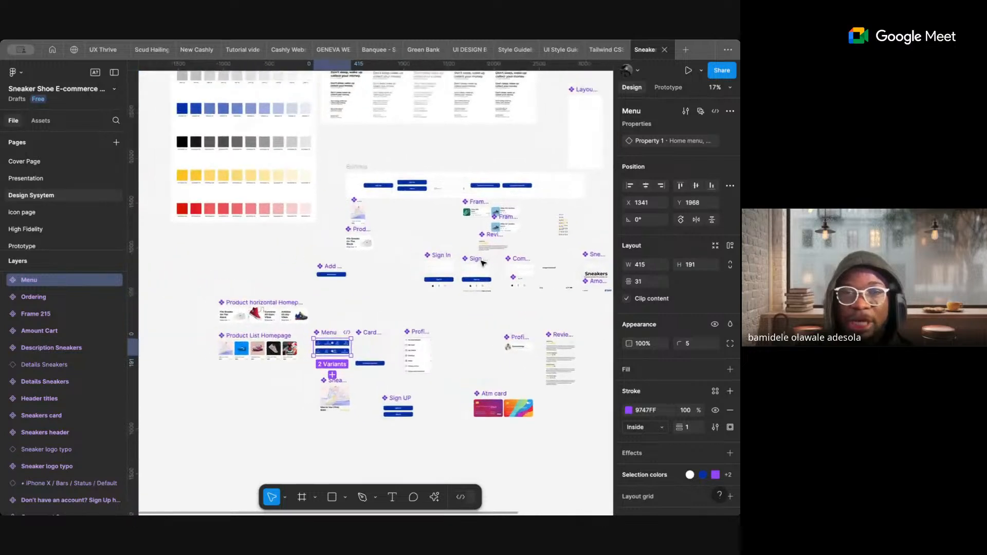
{"action": "scroll", "coordinate": [482, 264], "scroll_direction": "right", "scroll_amount": 2}
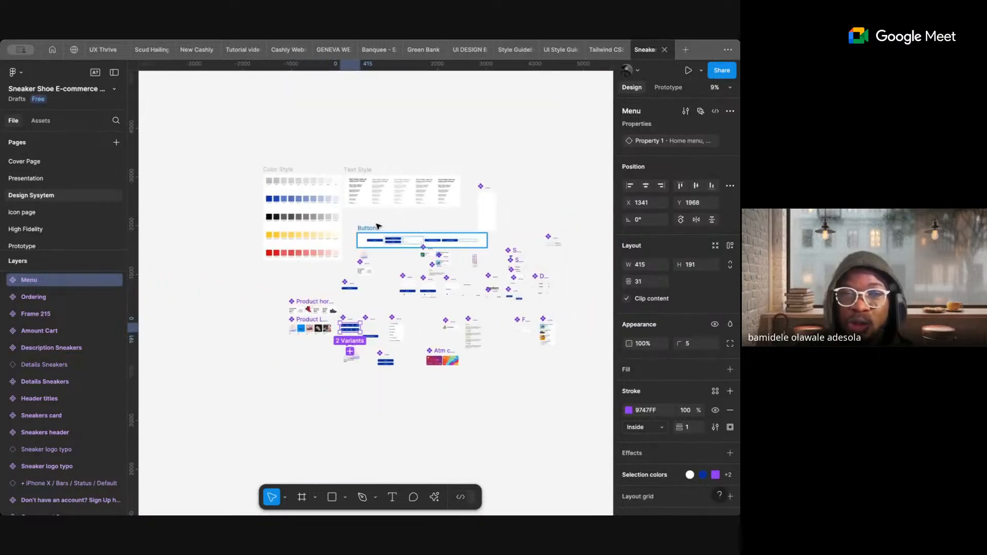
{"action": "left_click", "coordinate": [277, 170]}
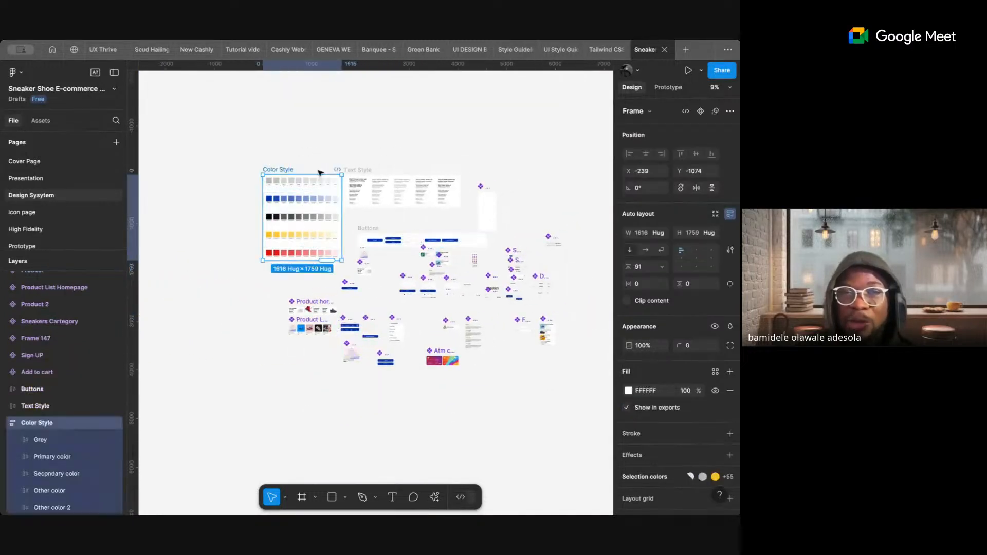
{"action": "left_click", "coordinate": [356, 171]}
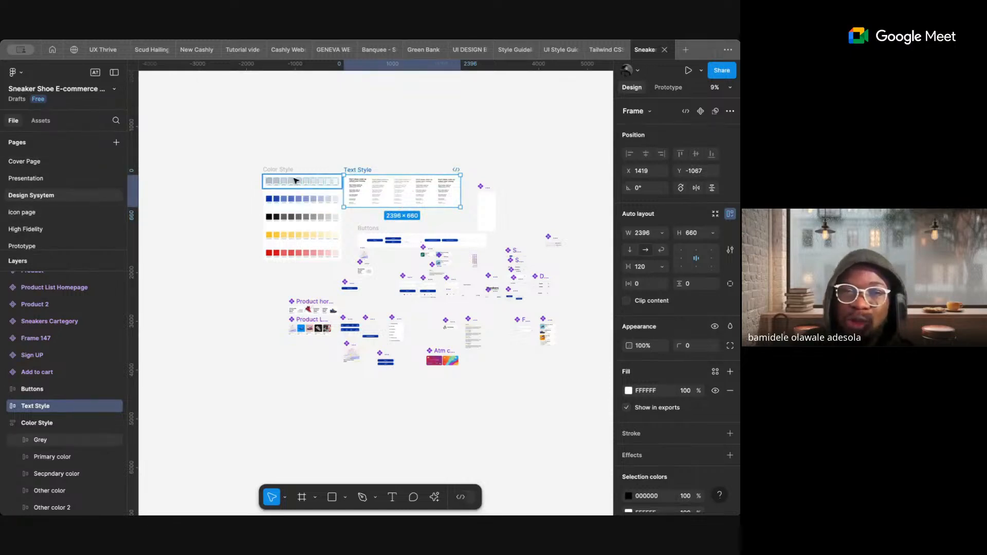
- Examine the Color Style frame and review the file's local text, color, effect and grid styles
{"action": "scroll", "coordinate": [288, 177], "scroll_direction": "up", "scroll_amount": 5}
{"action": "left_click", "coordinate": [250, 172]}
{"action": "left_click", "coordinate": [417, 173]}
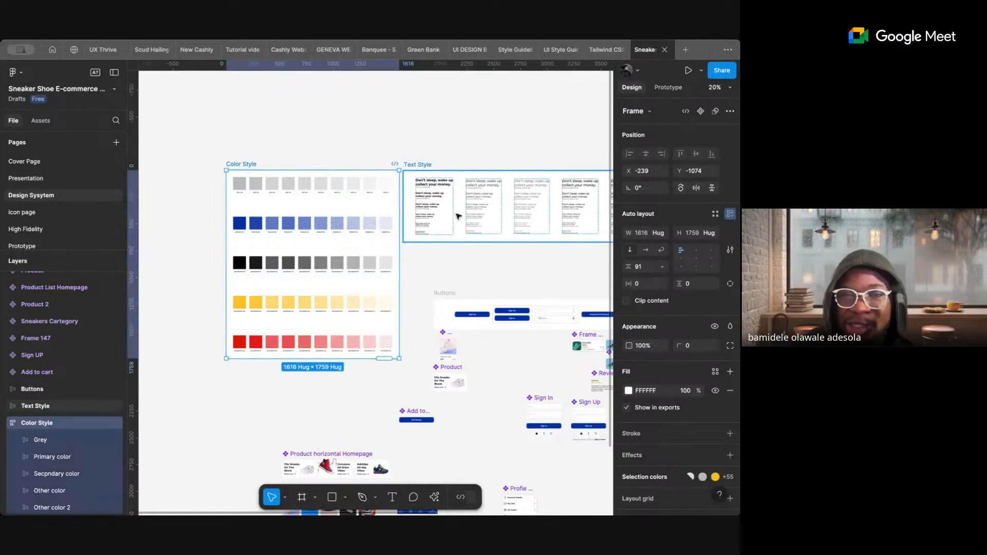
{"action": "key", "text": "Escape"}
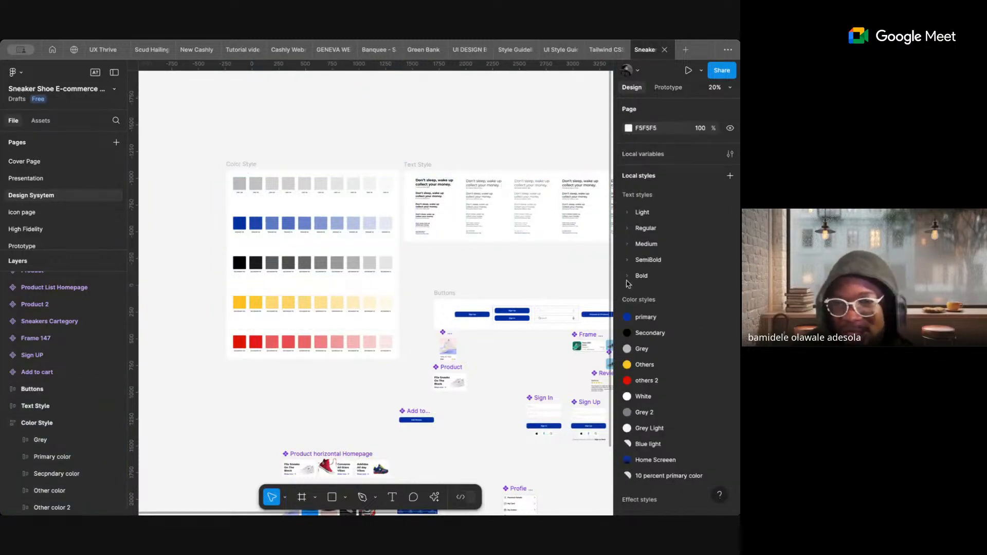
{"action": "scroll", "coordinate": [692, 363], "scroll_direction": "down", "scroll_amount": 2}
{"action": "scroll", "coordinate": [692, 363], "scroll_direction": "down", "scroll_amount": 1}
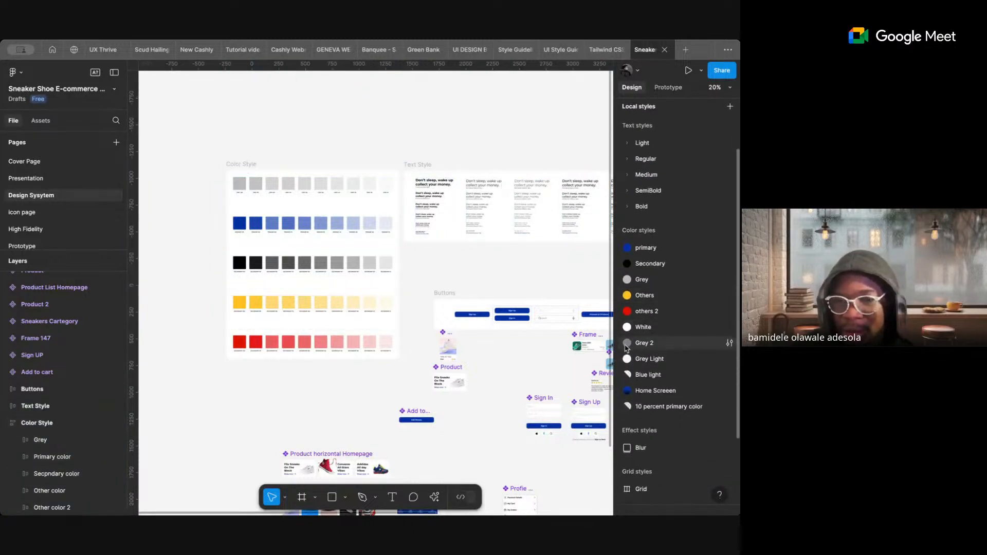
{"action": "scroll", "coordinate": [628, 349], "scroll_direction": "down", "scroll_amount": 1}
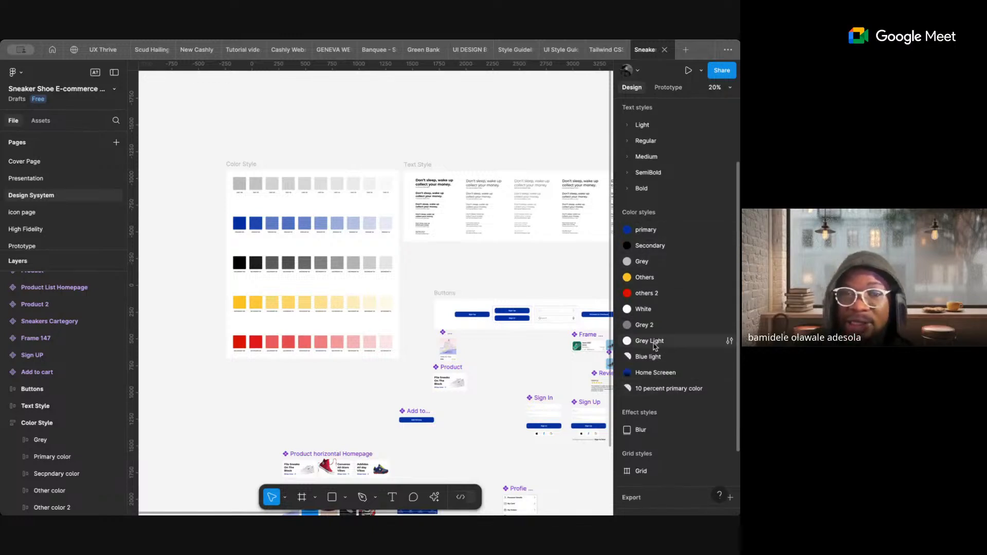
- Inspect the first column of type samples in the Text Style frame and clear the selection
{"action": "left_click", "coordinate": [416, 162]}
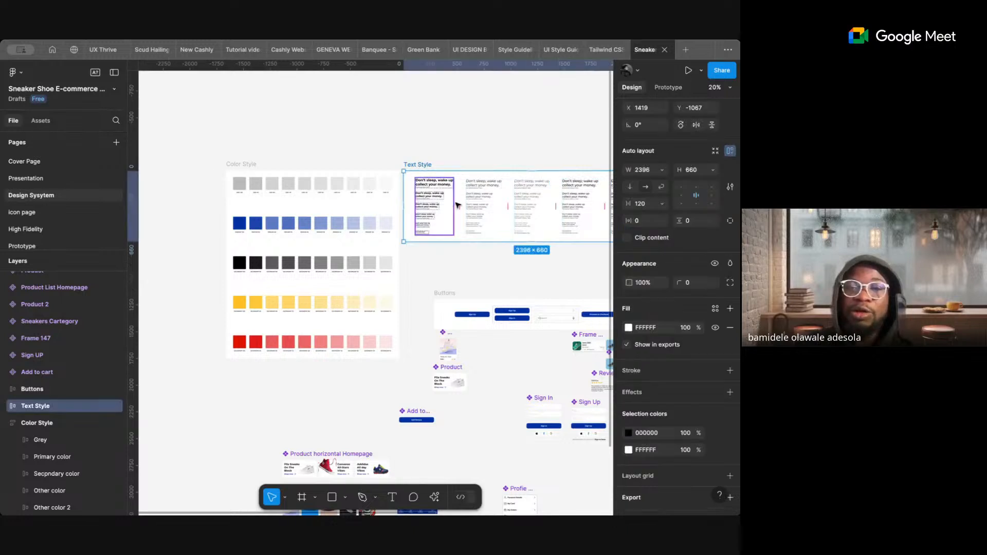
{"action": "left_click", "coordinate": [435, 200]}
{"action": "scroll", "coordinate": [461, 252], "scroll_direction": "right", "scroll_amount": 2}
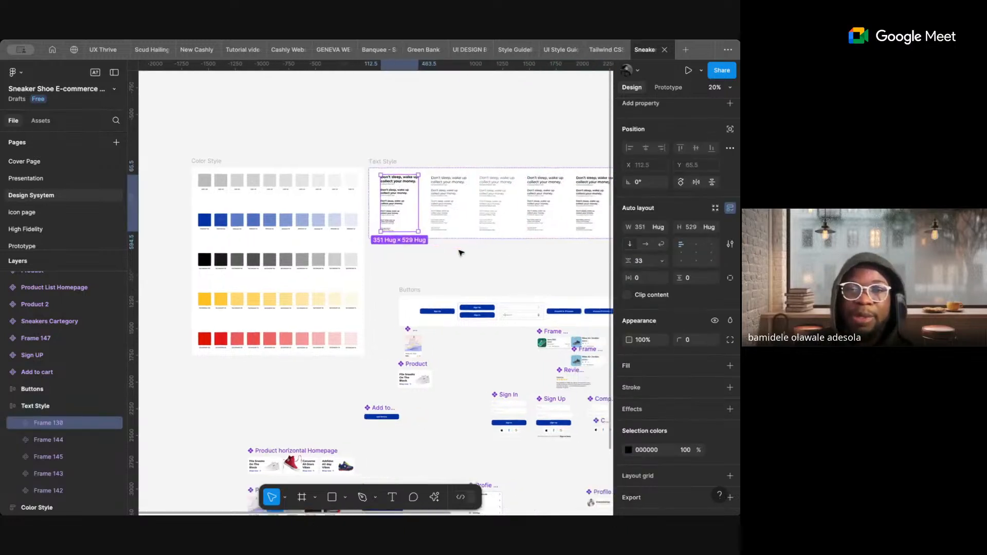
{"action": "left_click", "coordinate": [410, 214]}
{"action": "left_click", "coordinate": [408, 151]}
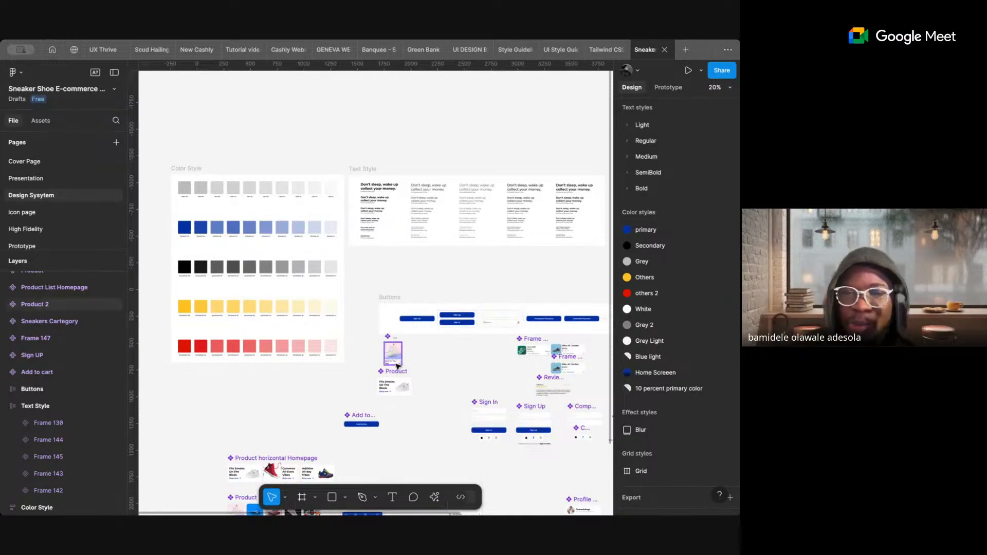
- Inspect the Product 2 card component and the Product banner component below the Buttons frame
{"action": "scroll", "coordinate": [399, 360], "scroll_direction": "up", "scroll_amount": 5}
{"action": "scroll", "coordinate": [400, 360], "scroll_direction": "down", "scroll_amount": 1}
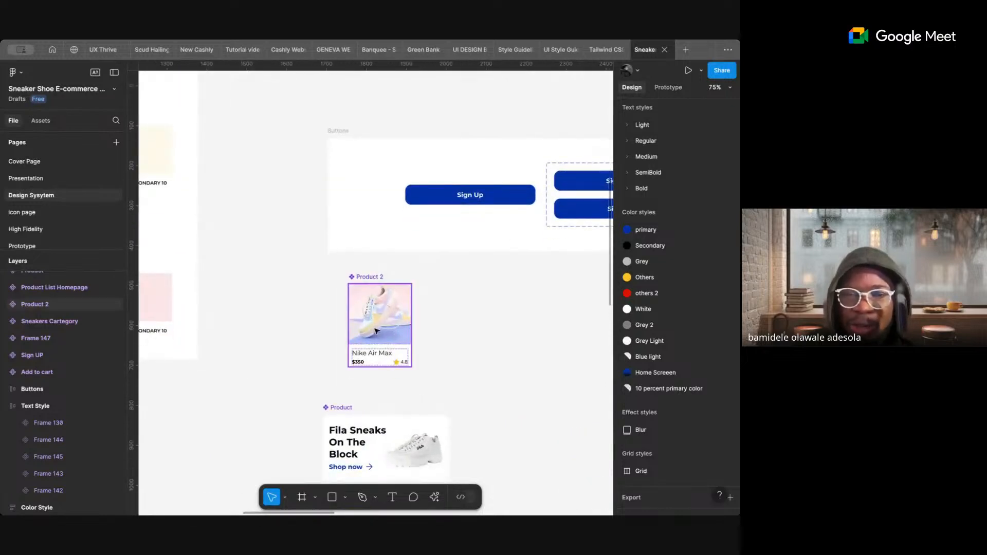
{"action": "left_click", "coordinate": [377, 331]}
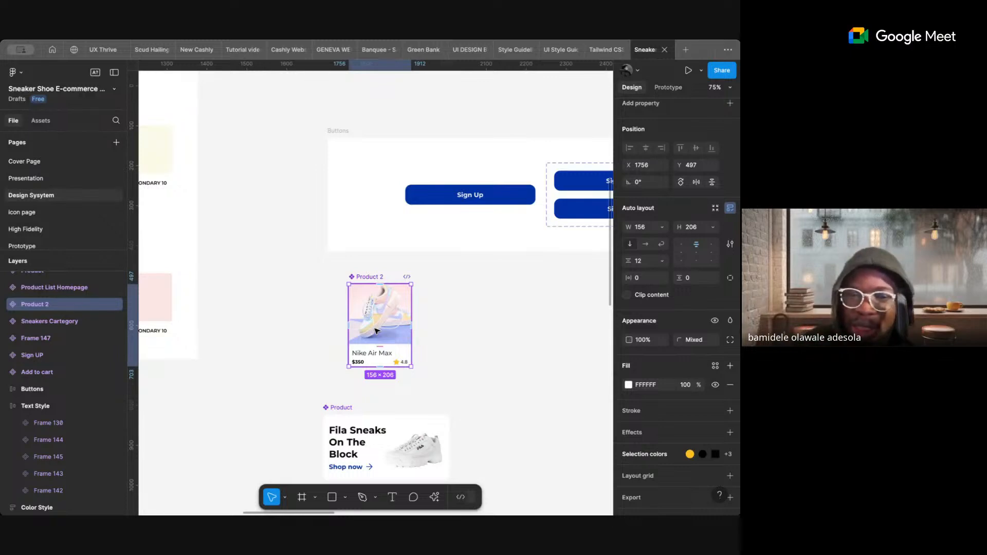
{"action": "scroll", "coordinate": [377, 331], "scroll_direction": "down", "scroll_amount": 5, "text": "ctrl"}
{"action": "left_click", "coordinate": [374, 379]}
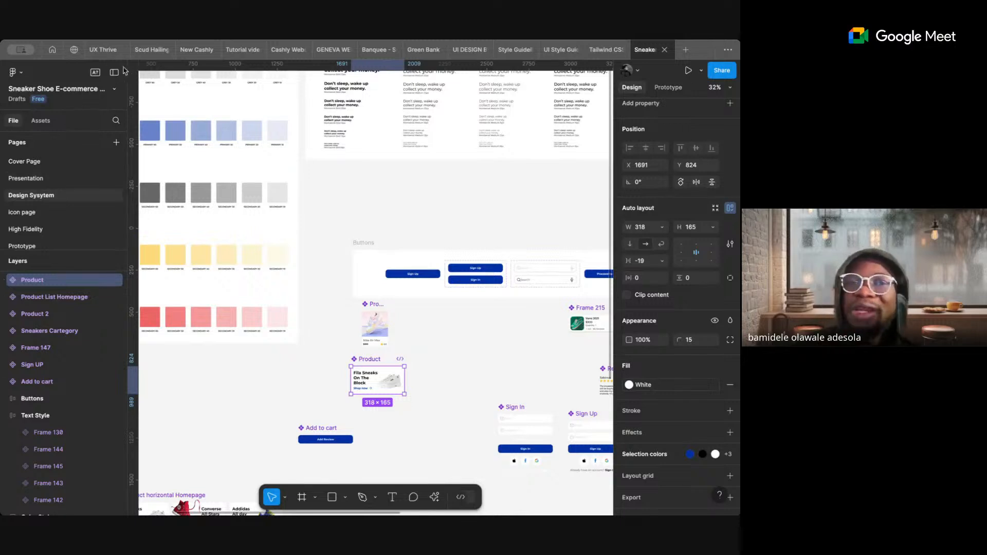
- Switch to the Scud Hailing file and look through its list of pages
{"action": "left_click", "coordinate": [149, 50]}
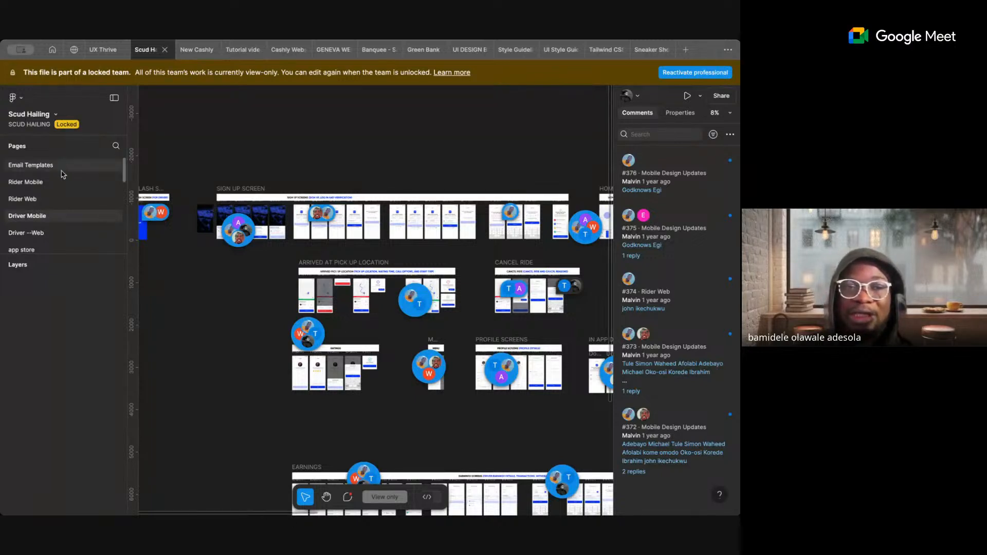
{"action": "scroll", "coordinate": [46, 196], "scroll_direction": "down", "scroll_amount": 3}
{"action": "scroll", "coordinate": [46, 195], "scroll_direction": "down", "scroll_amount": 4}
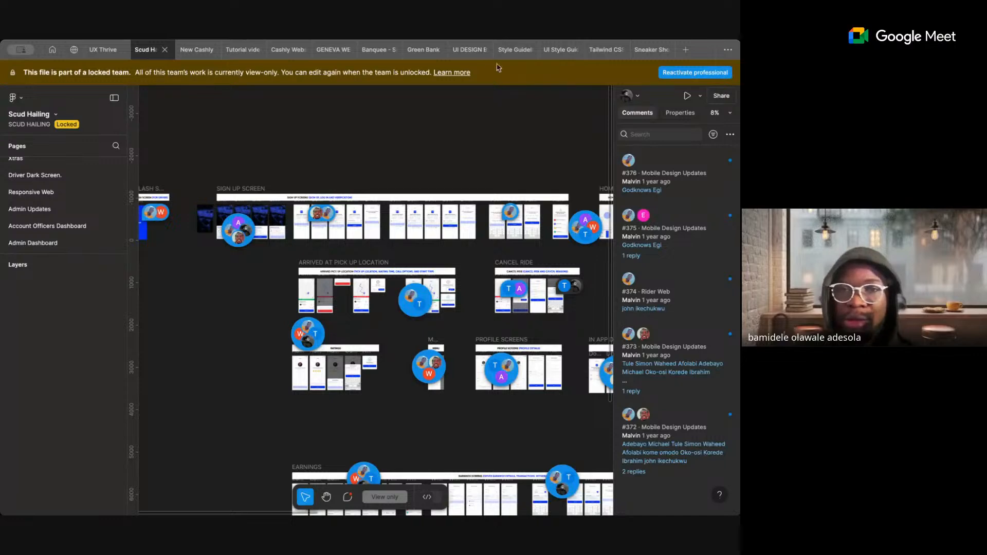
- Switch to the UI DESIGN BOOTCAMP file and inspect the hex code text under the Error swatch in State Colors
{"action": "left_click", "coordinate": [461, 51]}
{"action": "scroll", "coordinate": [502, 223], "scroll_direction": "right", "scroll_amount": 5}
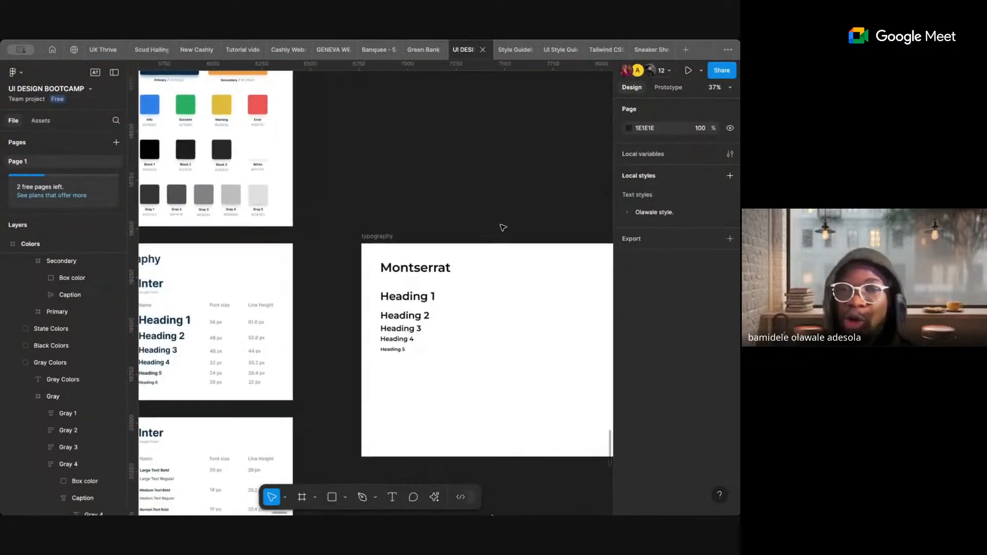
{"action": "scroll", "coordinate": [439, 181], "scroll_direction": "up", "scroll_amount": 5}
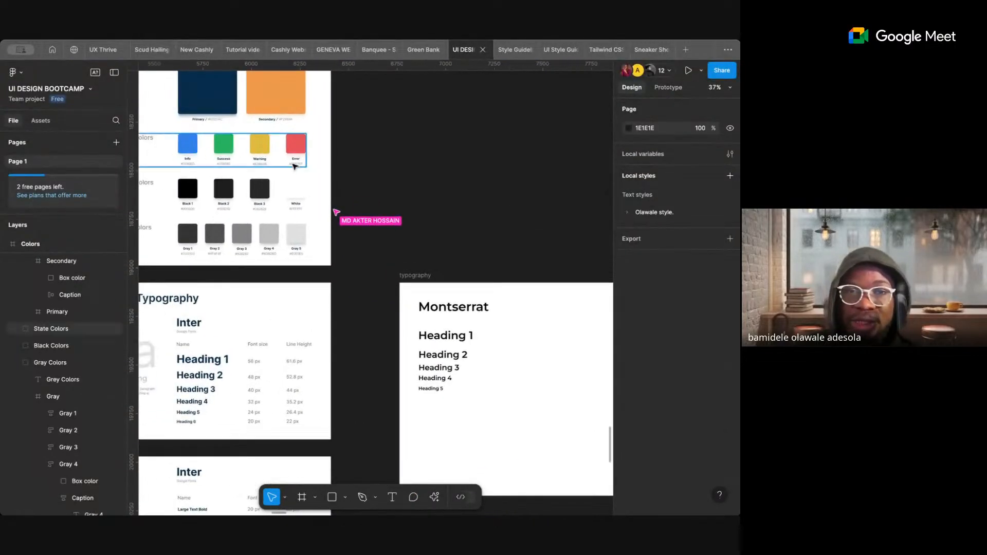
{"action": "scroll", "coordinate": [295, 165], "scroll_direction": "up", "scroll_amount": 5}
{"action": "scroll", "coordinate": [294, 165], "scroll_direction": "up", "scroll_amount": 3}
{"action": "left_click", "coordinate": [297, 168]}
{"action": "double_click", "coordinate": [303, 170]}
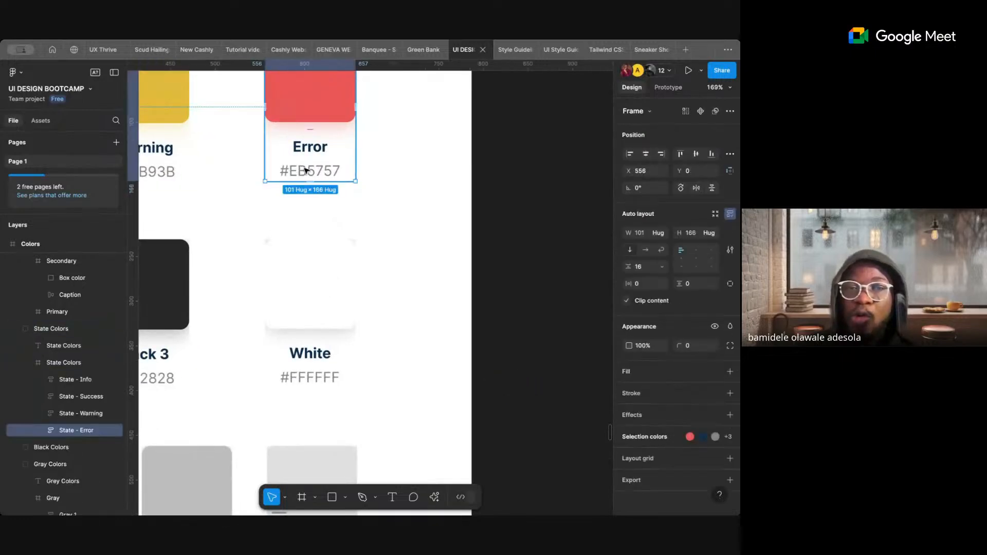
{"action": "double_click", "coordinate": [306, 171]}
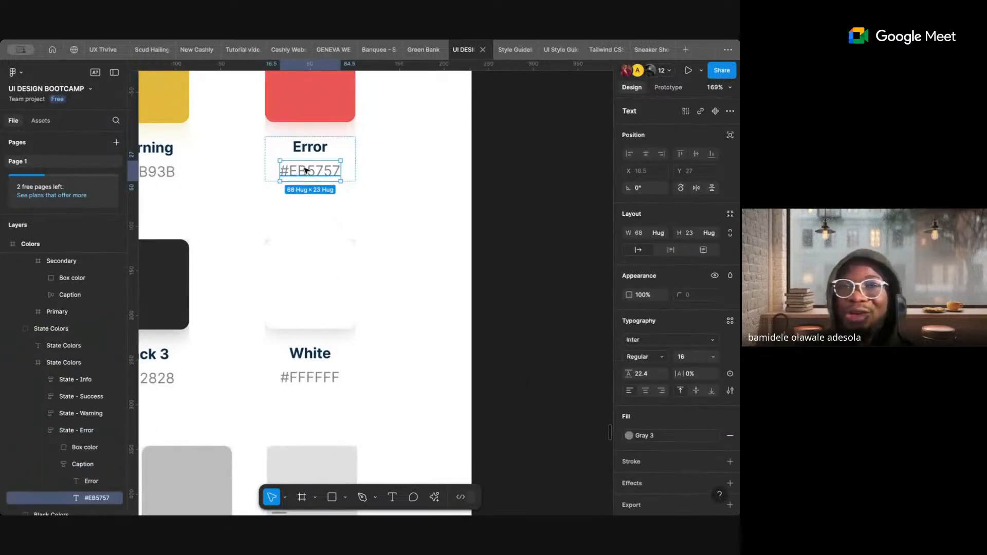
- Inspect the fill of the Error color box, leaving vector editing with the rectangle still selected
{"action": "left_click", "coordinate": [312, 101]}
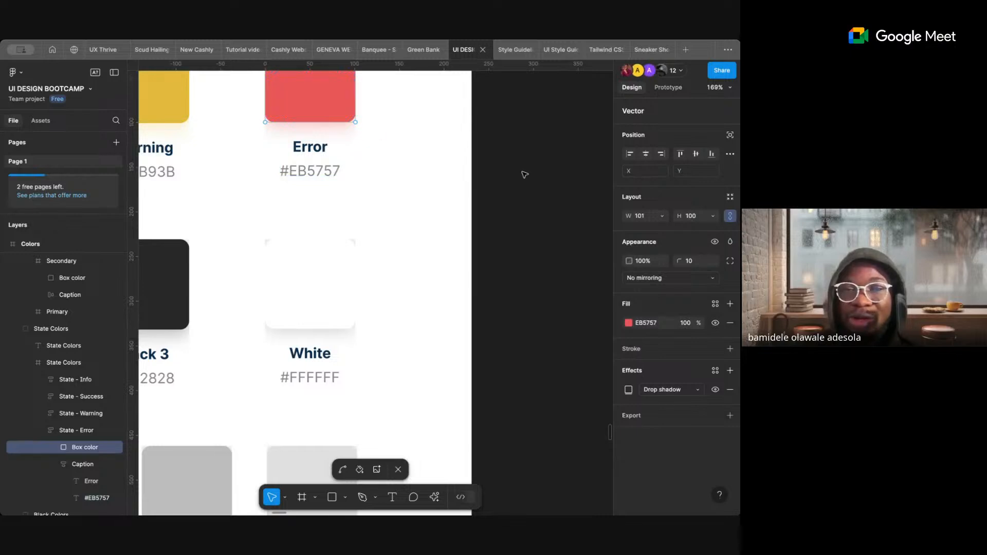
{"action": "scroll", "coordinate": [530, 177], "scroll_direction": "up", "scroll_amount": 3}
{"action": "scroll", "coordinate": [530, 177], "scroll_direction": "left", "scroll_amount": 2}
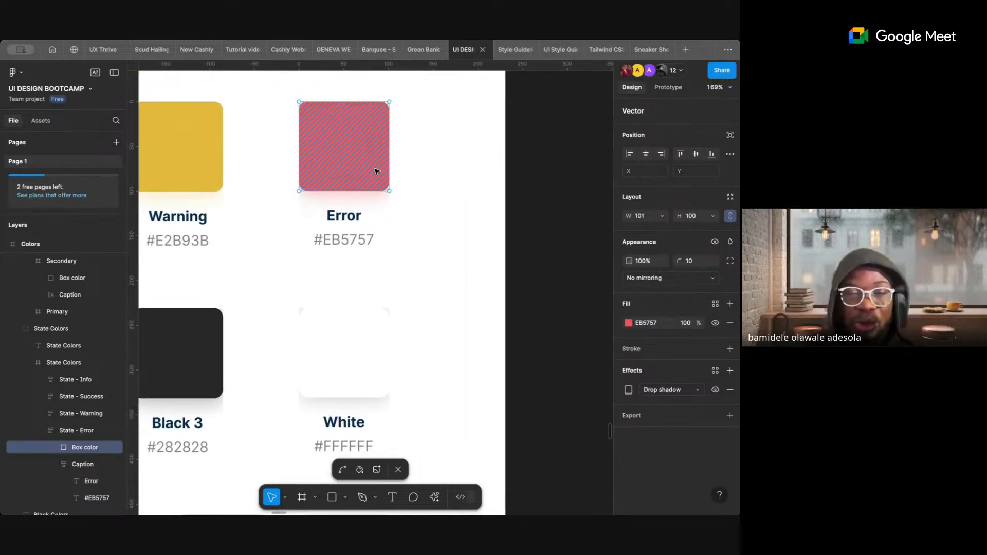
{"action": "key", "text": "Escape"}
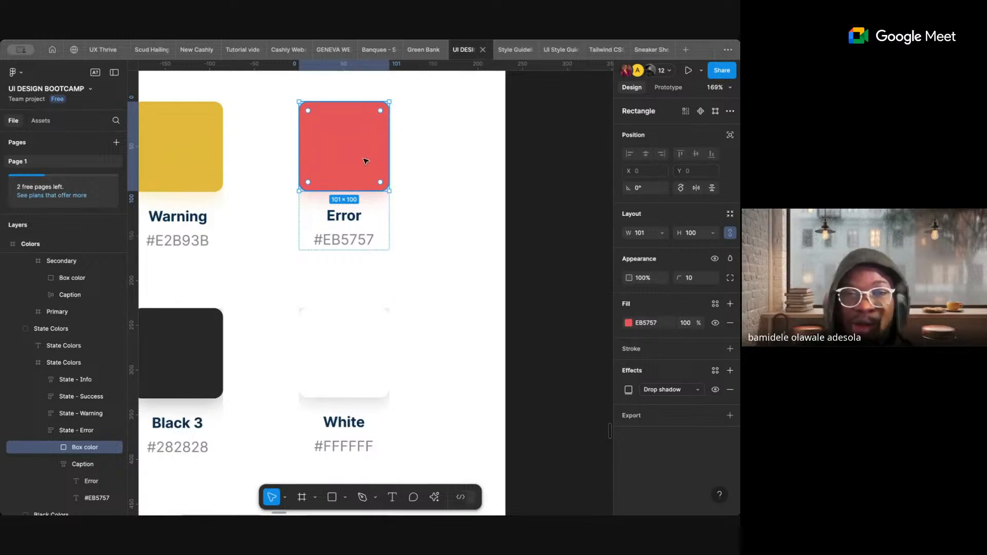
- Inspect the hex code text under the Error swatch and the fill of the Warning color box in State Colors
{"action": "left_click", "coordinate": [334, 249]}
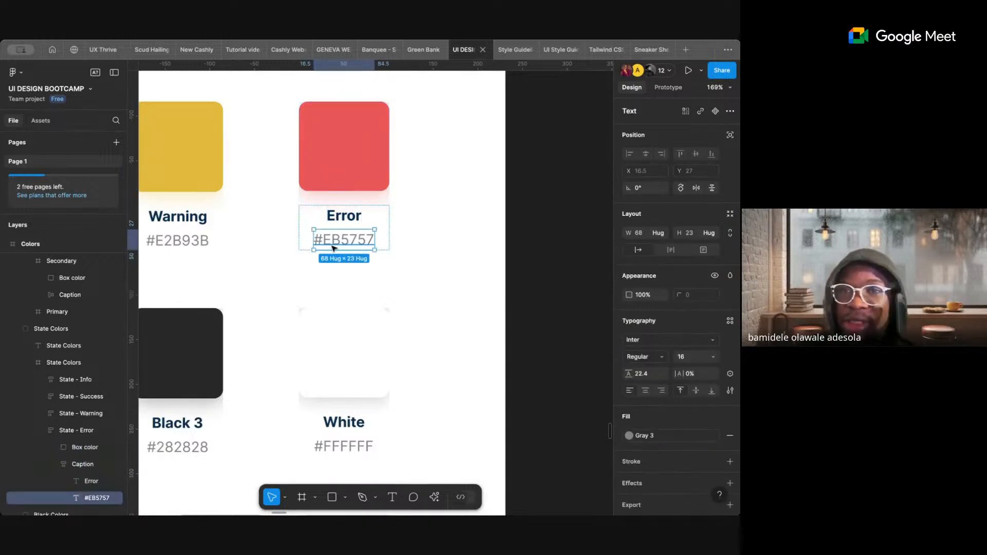
{"action": "scroll", "coordinate": [332, 237], "scroll_direction": "left", "scroll_amount": 5}
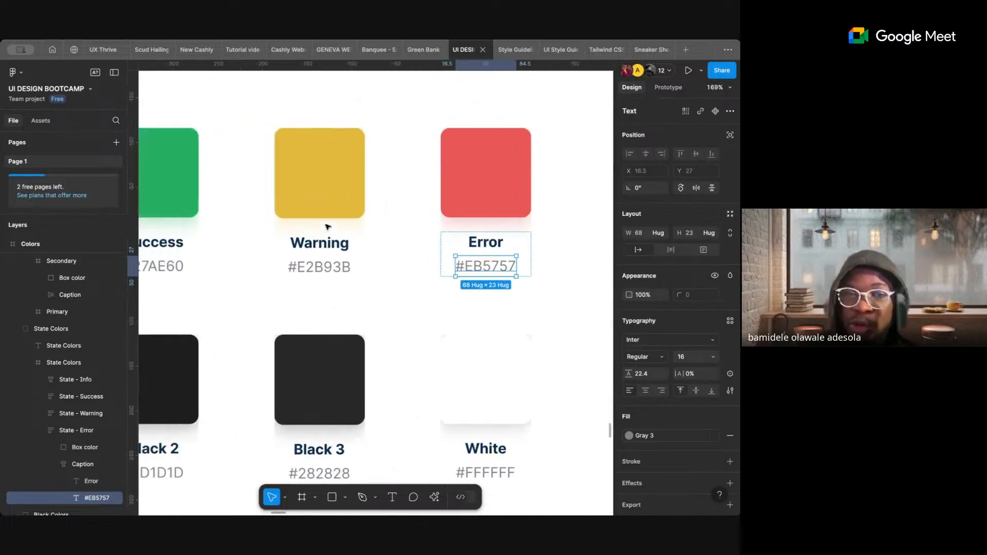
{"action": "left_click", "coordinate": [312, 206]}
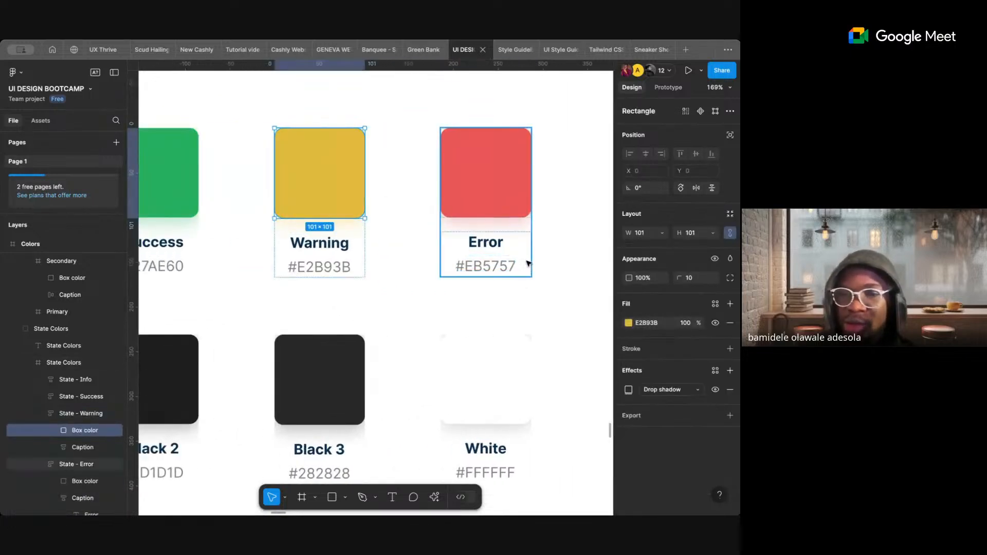
{"action": "scroll", "coordinate": [527, 263], "scroll_direction": "right", "scroll_amount": 5}
{"action": "left_click", "coordinate": [530, 264]}
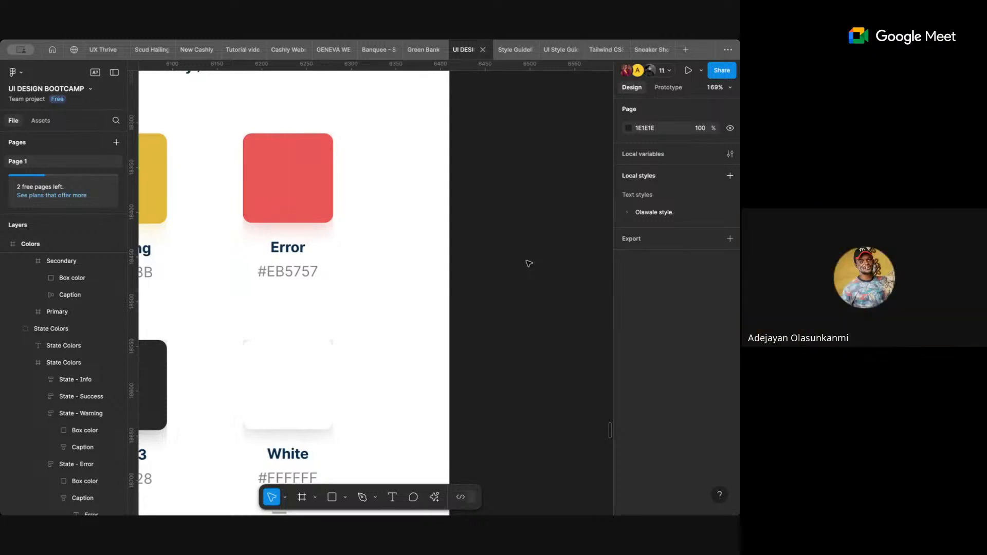
- Draw a frame about 157 × 149 below Heading 5 in the typography frame and place it at about X 124, Y 709
{"action": "scroll", "coordinate": [530, 264], "scroll_direction": "down", "scroll_amount": 10}
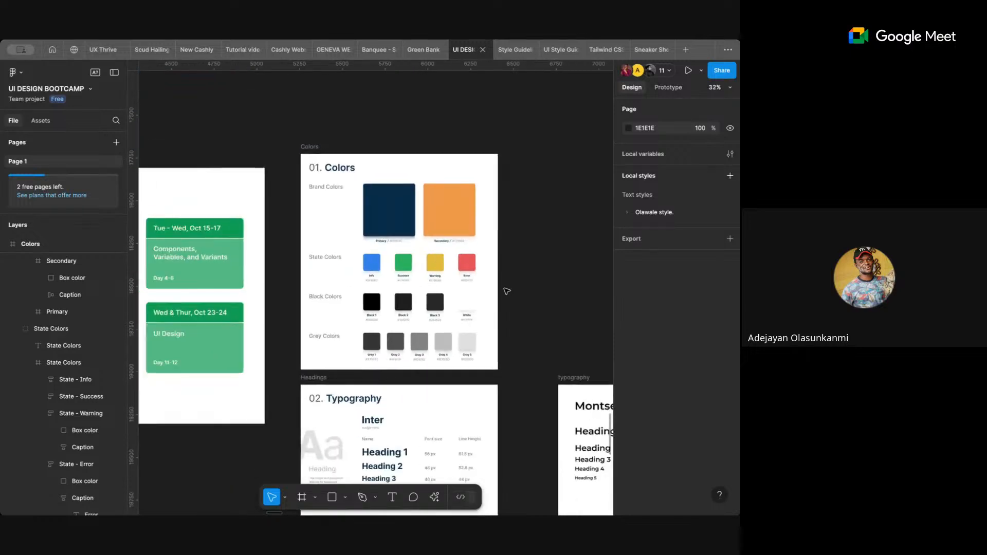
{"action": "scroll", "coordinate": [506, 291], "scroll_direction": "right", "scroll_amount": 5}
{"action": "scroll", "coordinate": [507, 291], "scroll_direction": "down", "scroll_amount": 4}
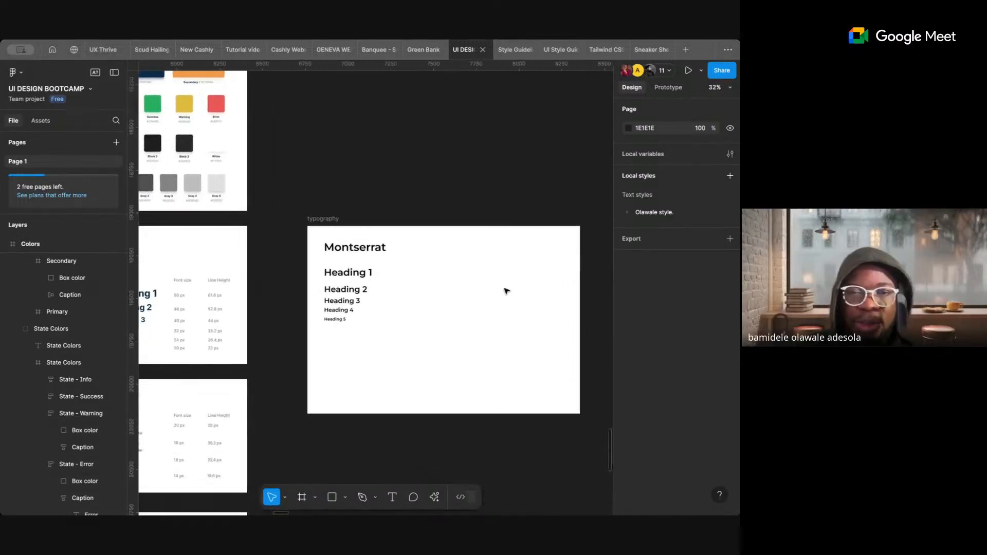
{"action": "scroll", "coordinate": [506, 291], "scroll_direction": "left", "scroll_amount": 2}
{"action": "scroll", "coordinate": [507, 291], "scroll_direction": "up", "scroll_amount": 2}
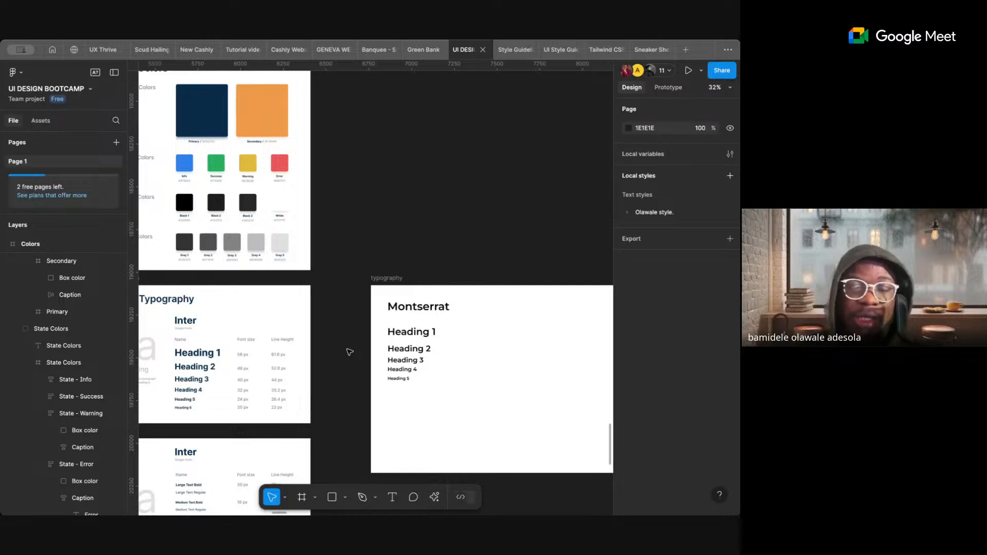
{"action": "left_click", "coordinate": [303, 497]}
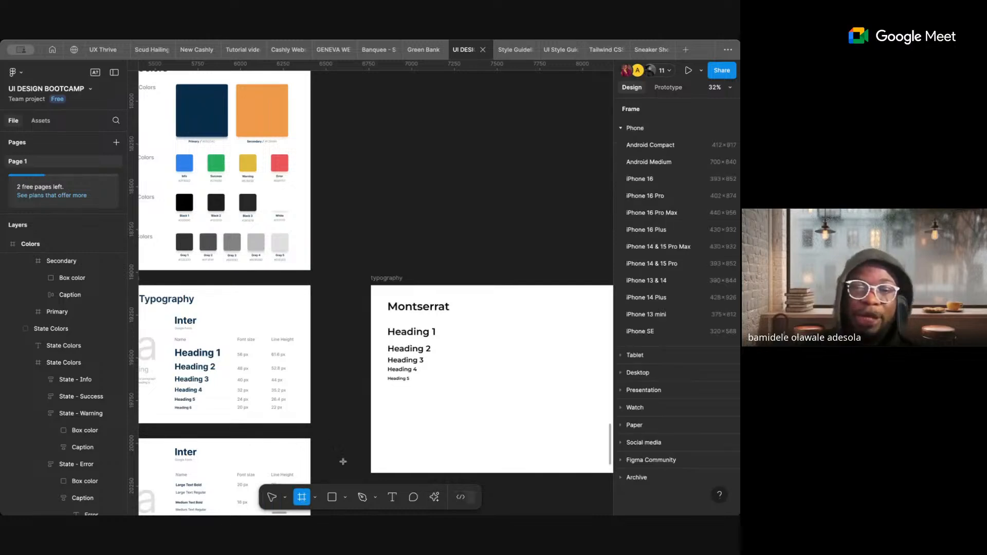
{"action": "left_click_drag", "start_coordinate": [390, 401], "coordinate": [416, 425]}
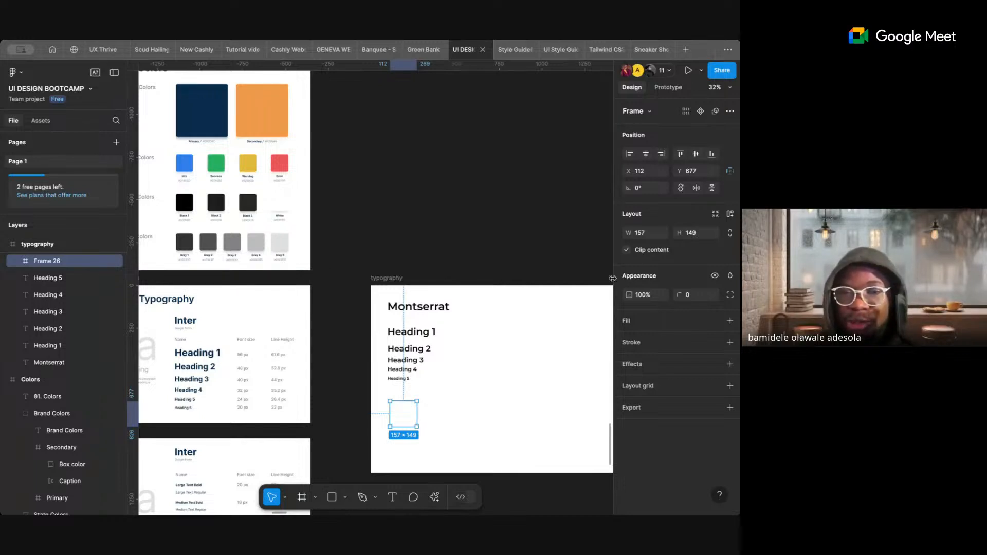
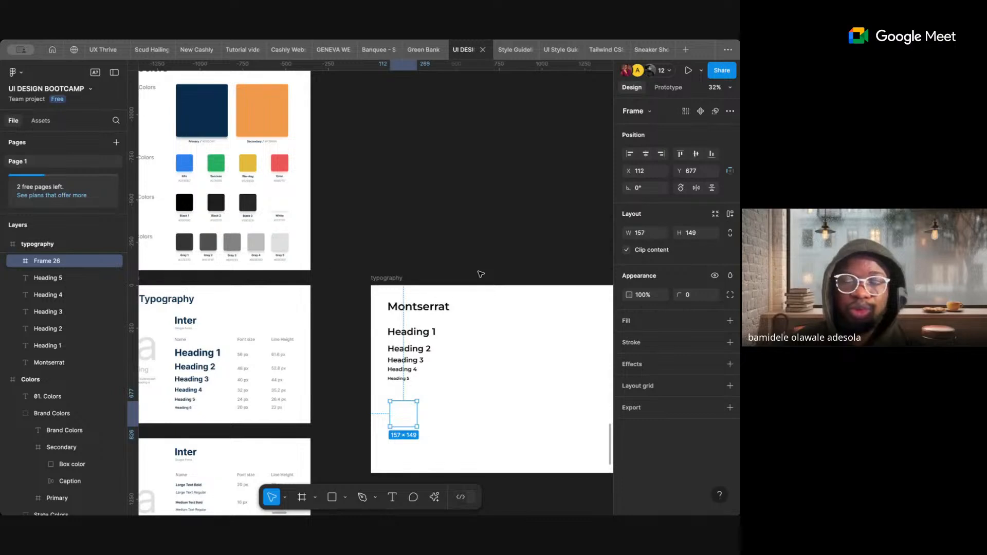
{"action": "scroll", "coordinate": [450, 272], "scroll_direction": "down", "scroll_amount": 2}
{"action": "scroll", "coordinate": [451, 272], "scroll_direction": "right", "scroll_amount": 2}
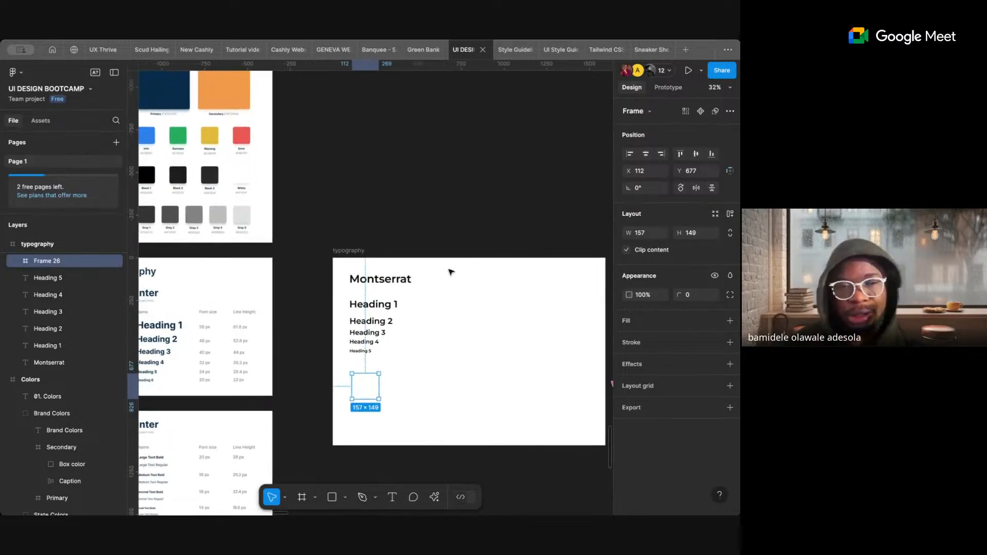
{"action": "mouse_move", "coordinate": [375, 383]}
{"action": "left_mouse_down"}
{"action": "mouse_move", "coordinate": [408, 383]}
{"action": "mouse_move", "coordinate": [376, 390]}
{"action": "left_mouse_up"}
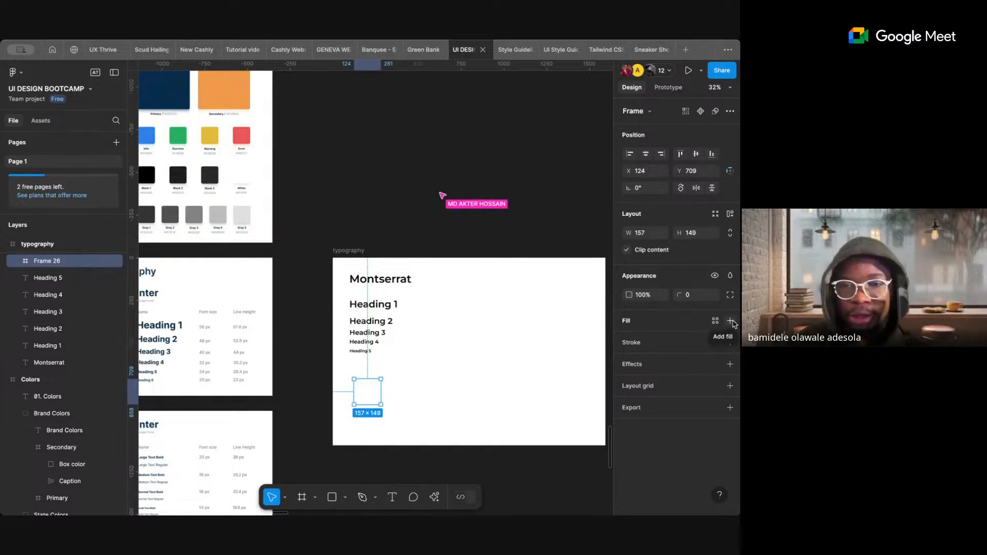
- Add a green fill, 00EB2B, to the small frame below the headings
{"action": "left_click", "coordinate": [730, 321]}
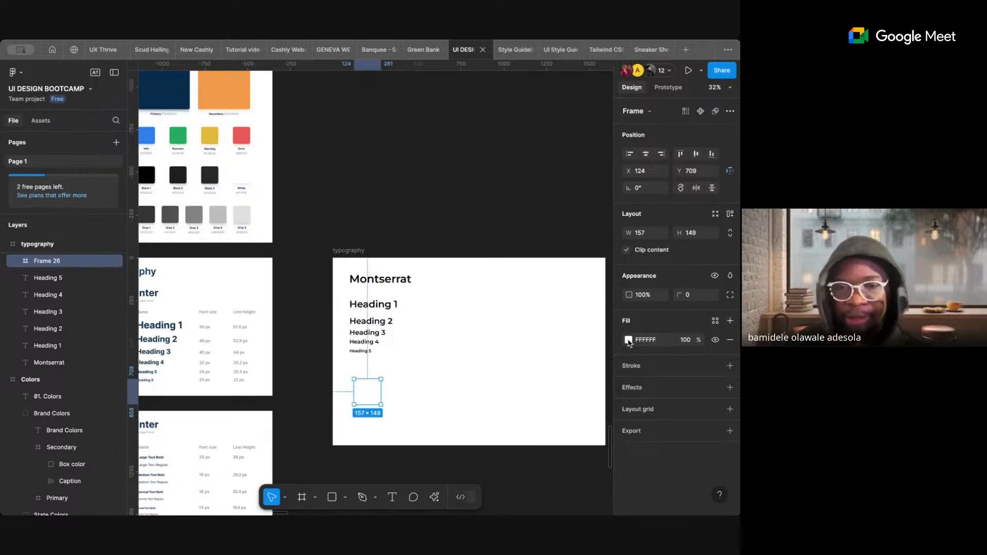
{"action": "left_click", "coordinate": [628, 341]}
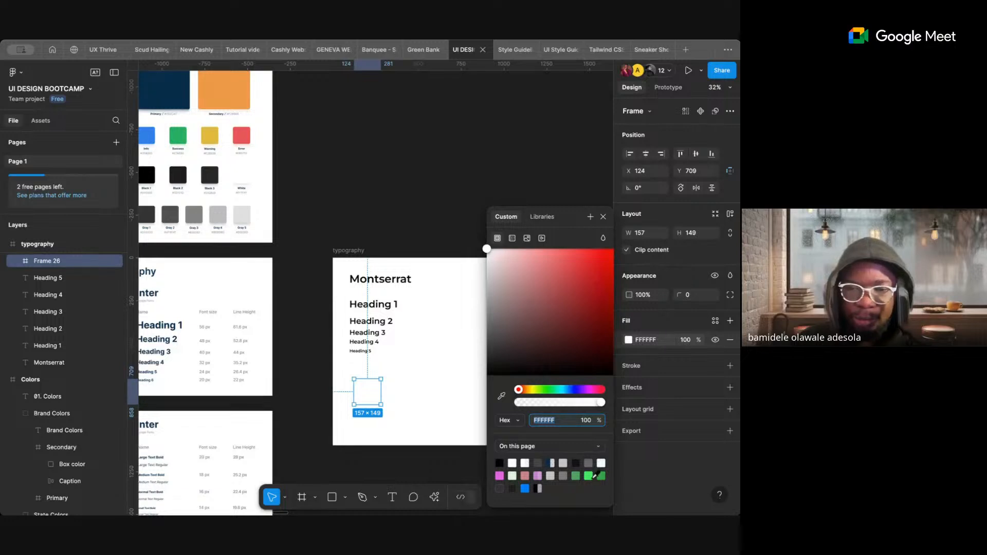
{"action": "left_click", "coordinate": [592, 476]}
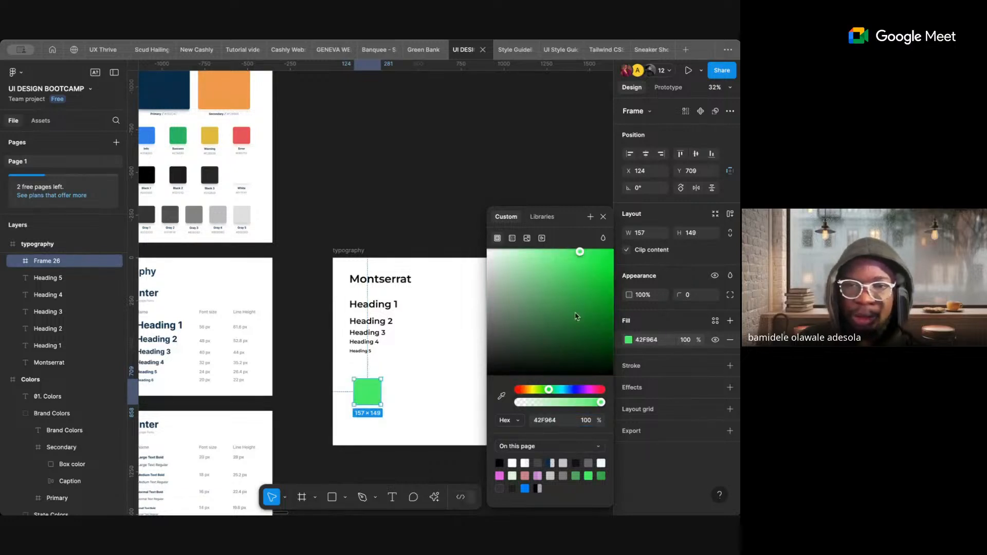
{"action": "left_click_drag", "start_coordinate": [580, 252], "coordinate": [624, 265]}
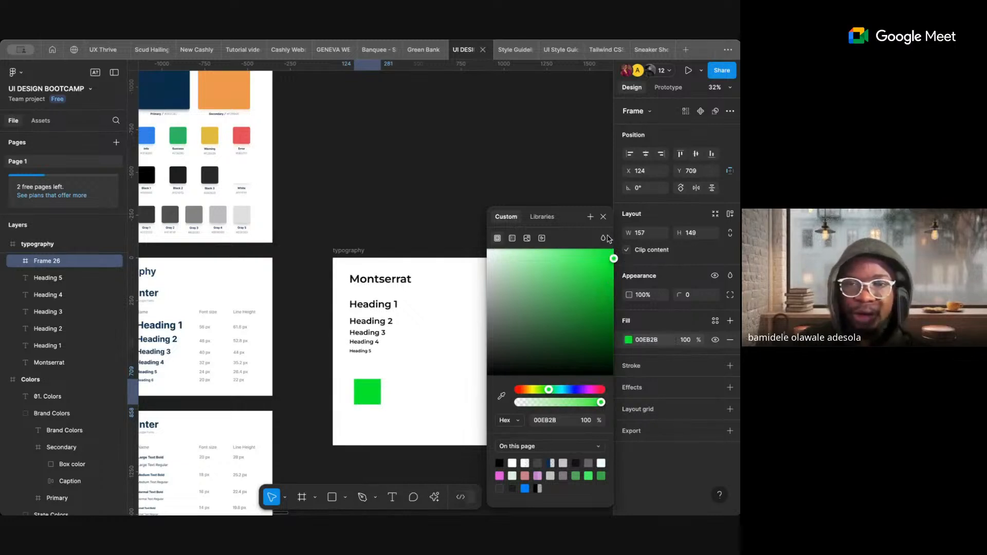
{"action": "left_click", "coordinate": [604, 217]}
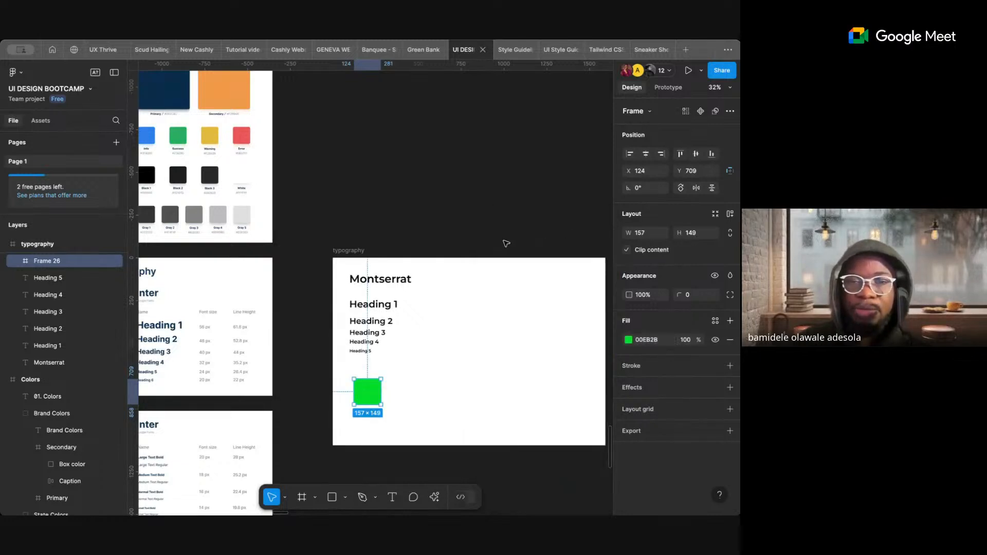
{"action": "left_click", "coordinate": [494, 229]}
- Create a color style named Primary Color from the green square's fill
{"action": "scroll", "coordinate": [493, 231], "scroll_direction": "down", "scroll_amount": 3}
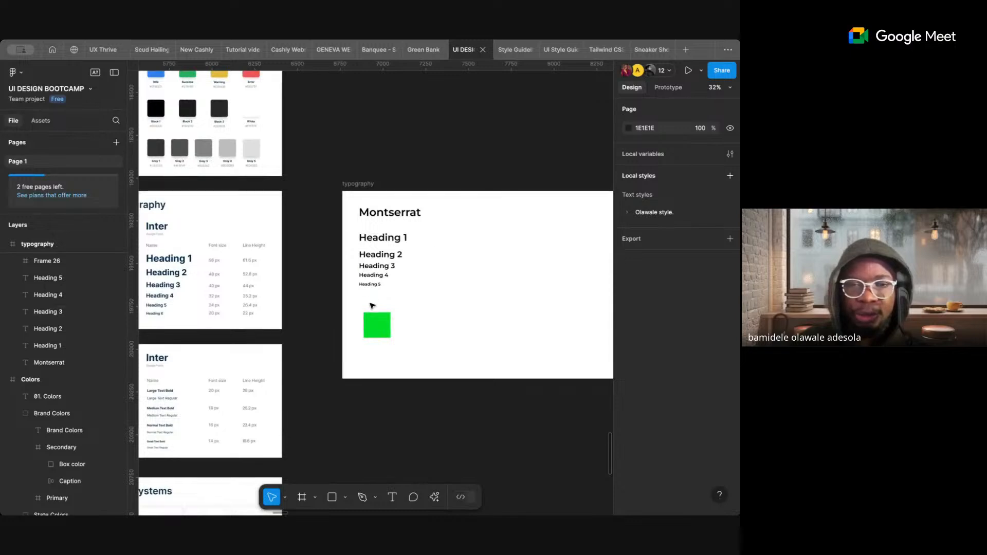
{"action": "left_click", "coordinate": [378, 324]}
{"action": "scroll", "coordinate": [380, 325], "scroll_direction": "up", "scroll_amount": 2}
{"action": "scroll", "coordinate": [381, 327], "scroll_direction": "up", "scroll_amount": 5}
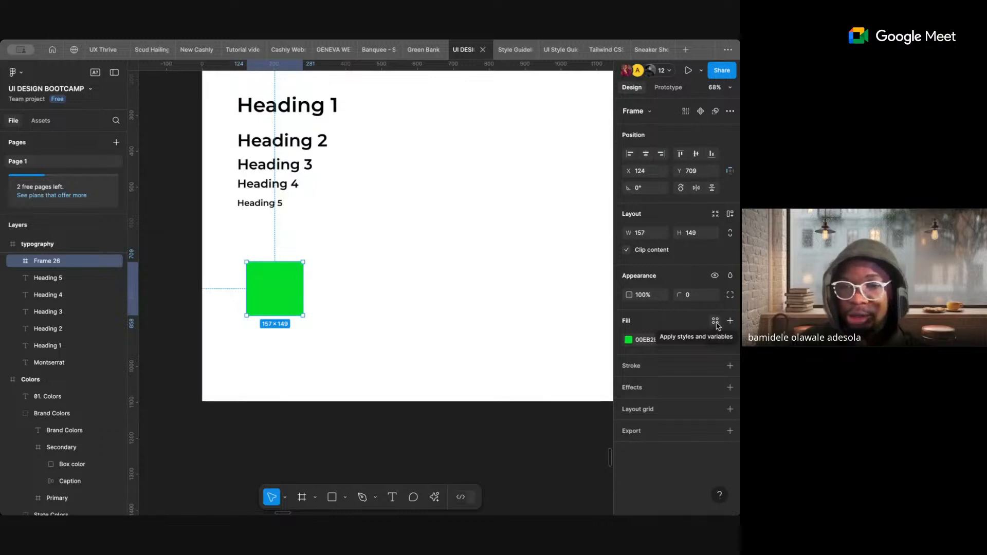
{"action": "left_click", "coordinate": [716, 322]}
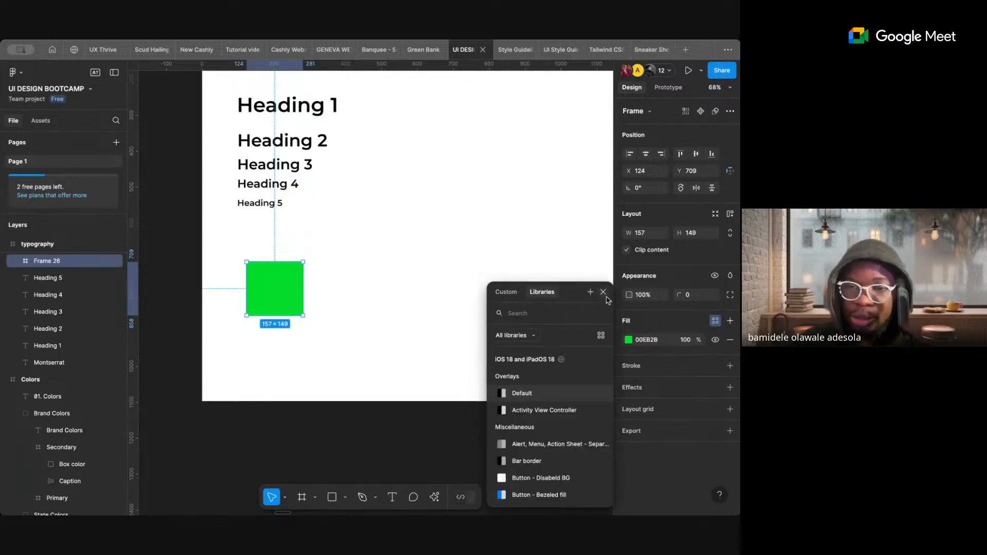
{"action": "left_click", "coordinate": [591, 293]}
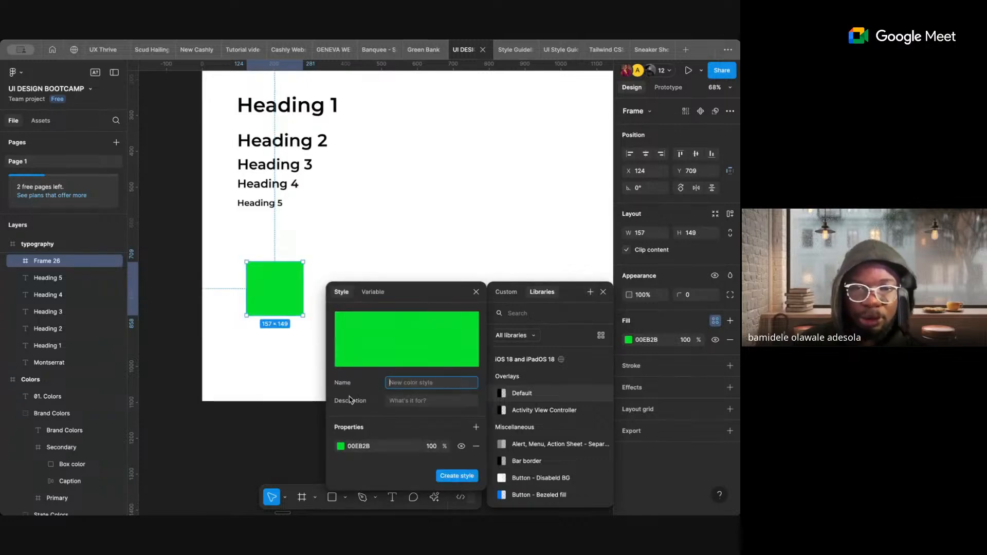
{"action": "type", "text": "Pri"}
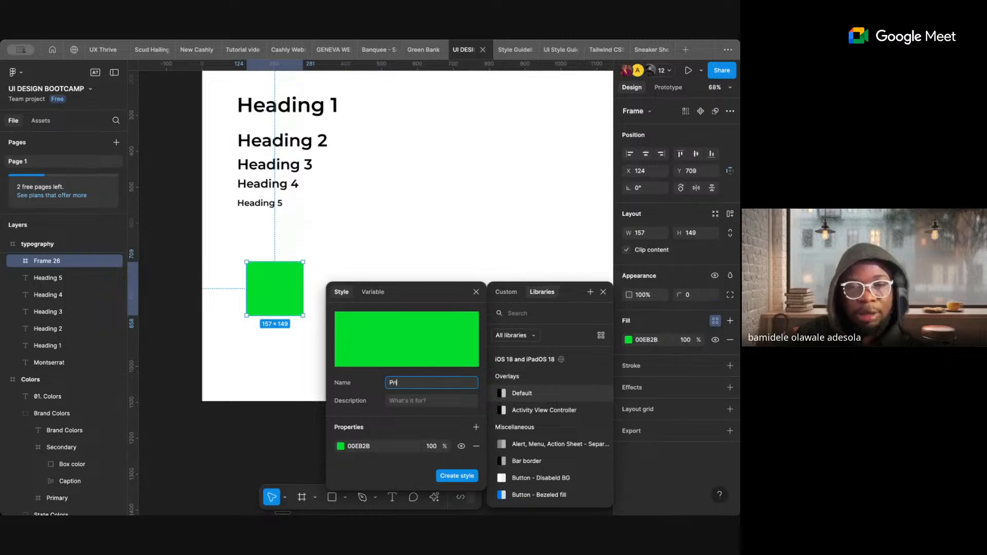
{"action": "type", "text": "mary"}
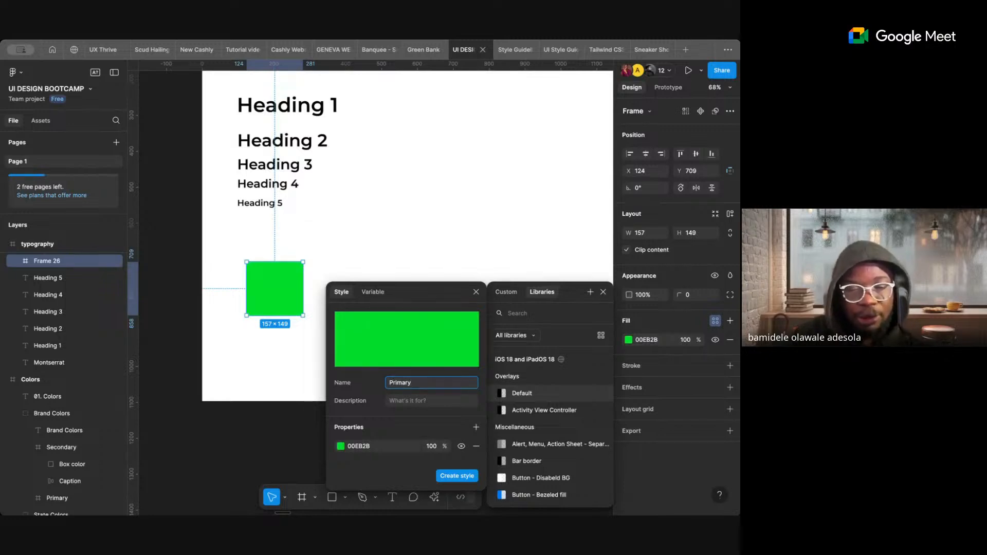
{"action": "type", "text": " Color"}
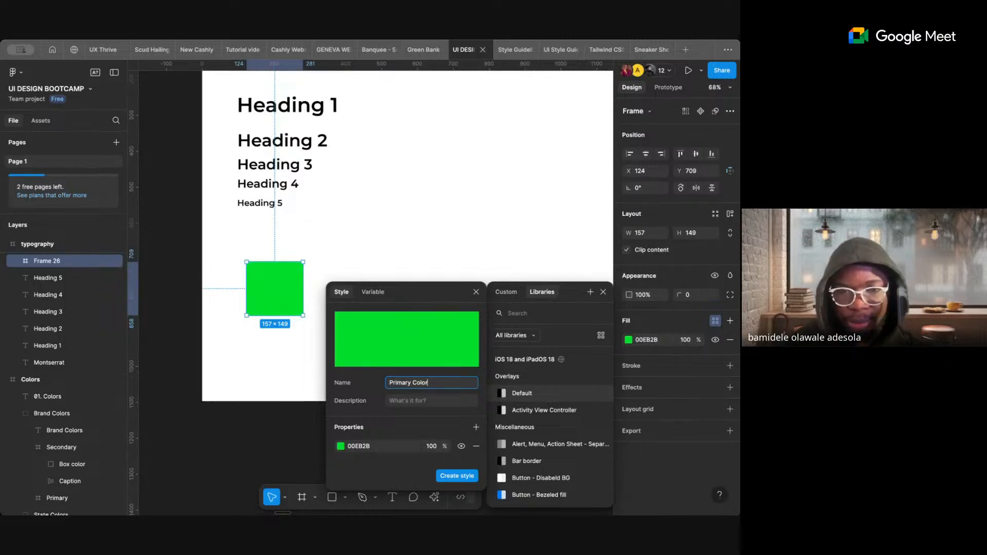
{"action": "left_click", "coordinate": [452, 475]}
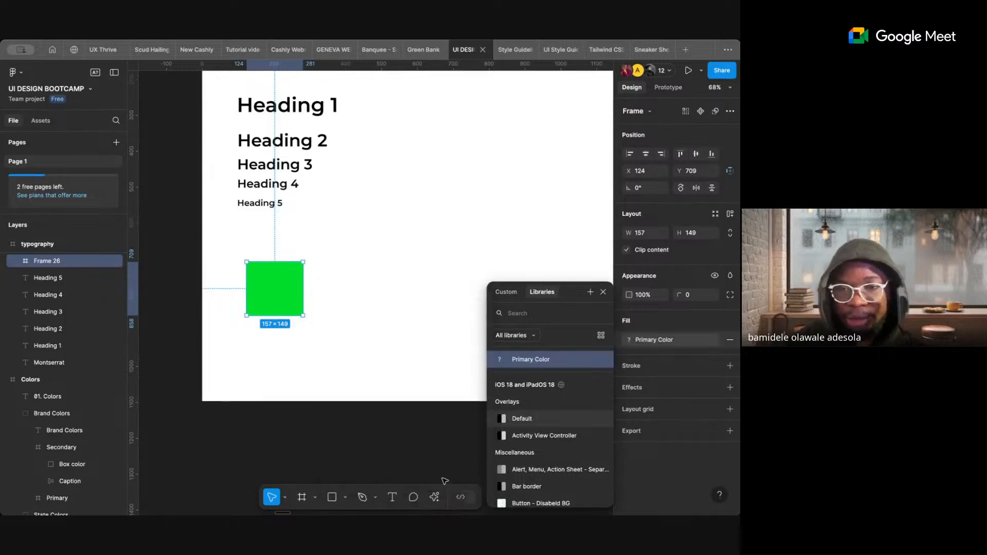
{"action": "left_click", "coordinate": [604, 292]}
{"action": "left_click", "coordinate": [574, 479]}
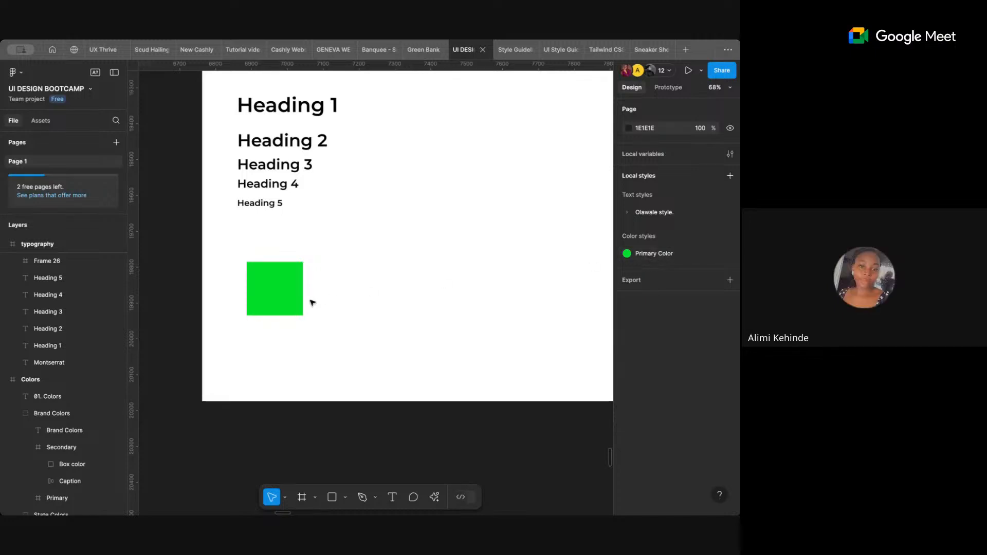
- Check the style applied to the green square's fill and look over the surrounding color and typography style guide frames
{"action": "left_click", "coordinate": [275, 306]}
{"action": "scroll", "coordinate": [273, 305], "scroll_direction": "down", "scroll_amount": 3}
{"action": "scroll", "coordinate": [272, 307], "scroll_direction": "down", "scroll_amount": 2}
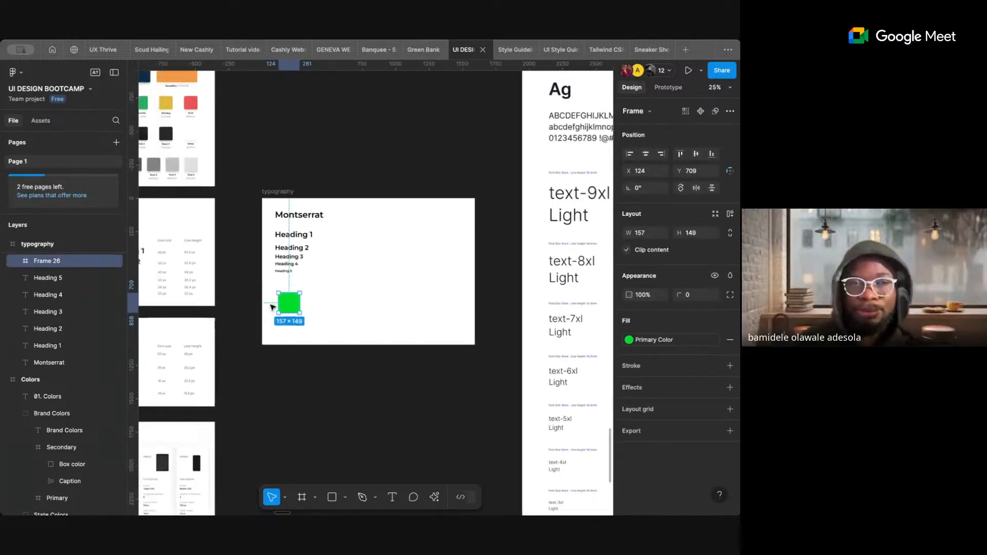
{"action": "scroll", "coordinate": [268, 308], "scroll_direction": "left", "scroll_amount": 3}
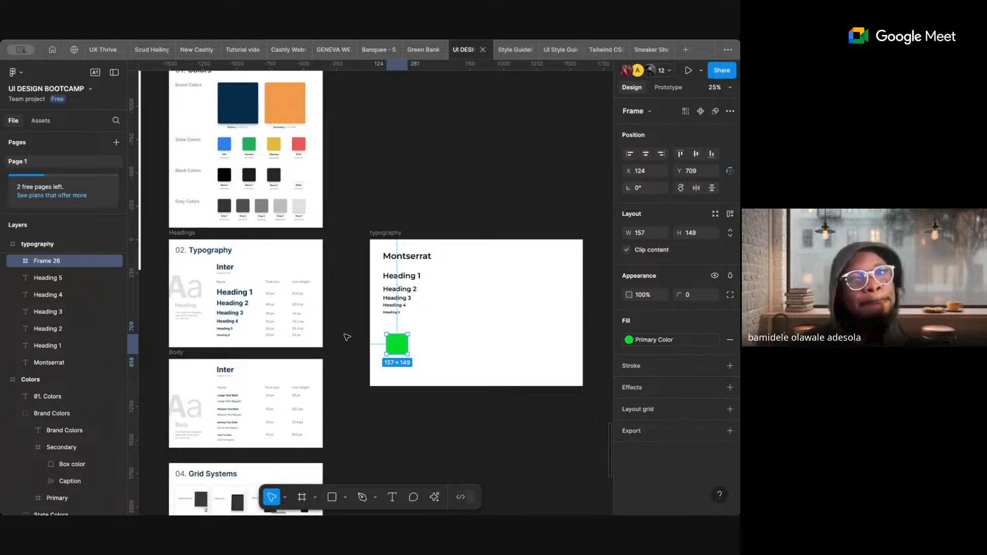
{"action": "scroll", "coordinate": [347, 338], "scroll_direction": "down", "scroll_amount": 3}
{"action": "scroll", "coordinate": [347, 338], "scroll_direction": "right", "scroll_amount": 5}
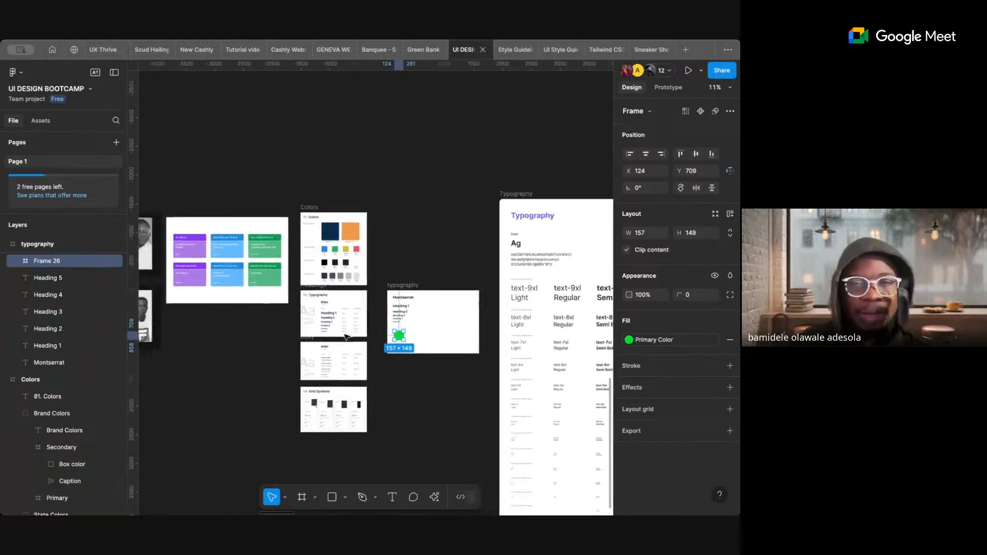
{"action": "scroll", "coordinate": [347, 337], "scroll_direction": "left", "scroll_amount": 5}
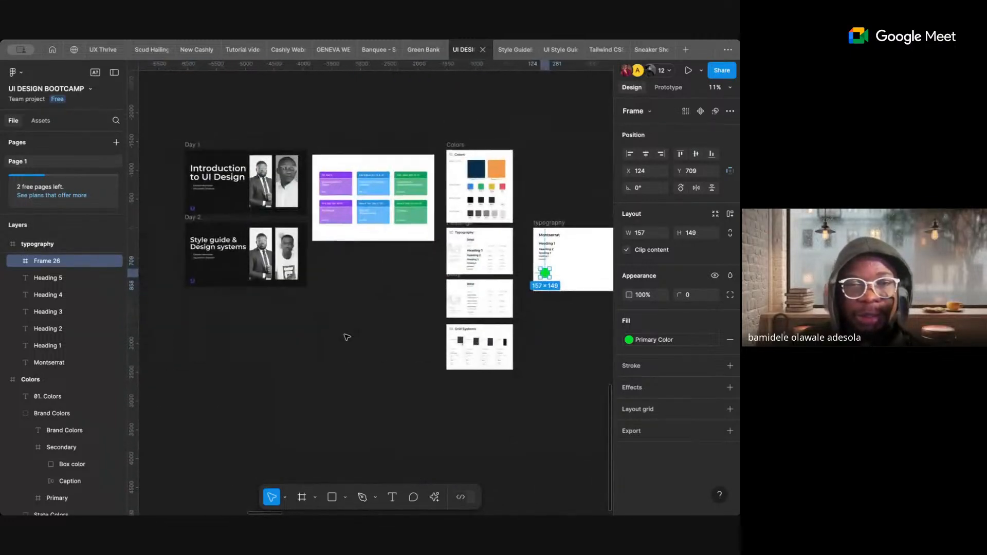
{"action": "scroll", "coordinate": [375, 302], "scroll_direction": "up", "scroll_amount": 5}
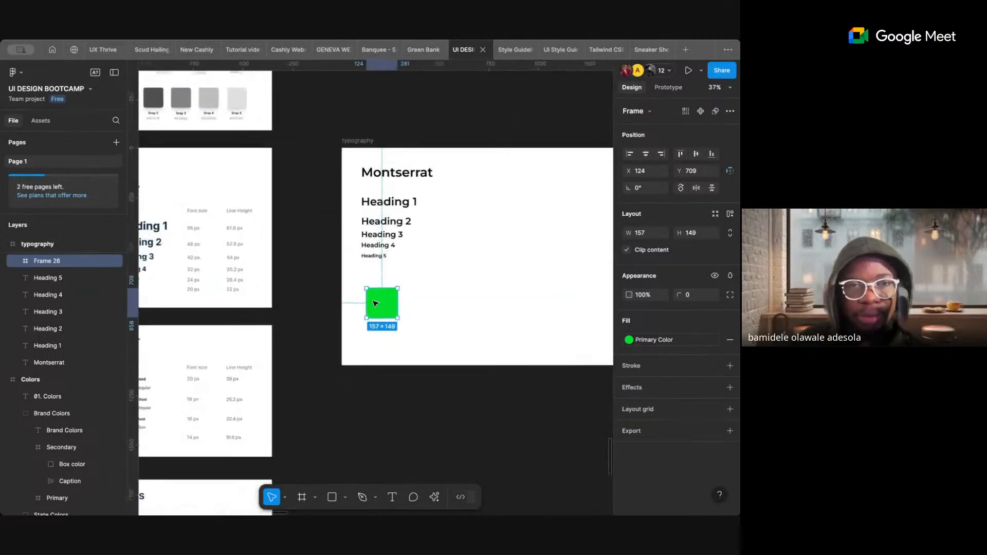
{"action": "scroll", "coordinate": [375, 303], "scroll_direction": "down", "scroll_amount": 1}
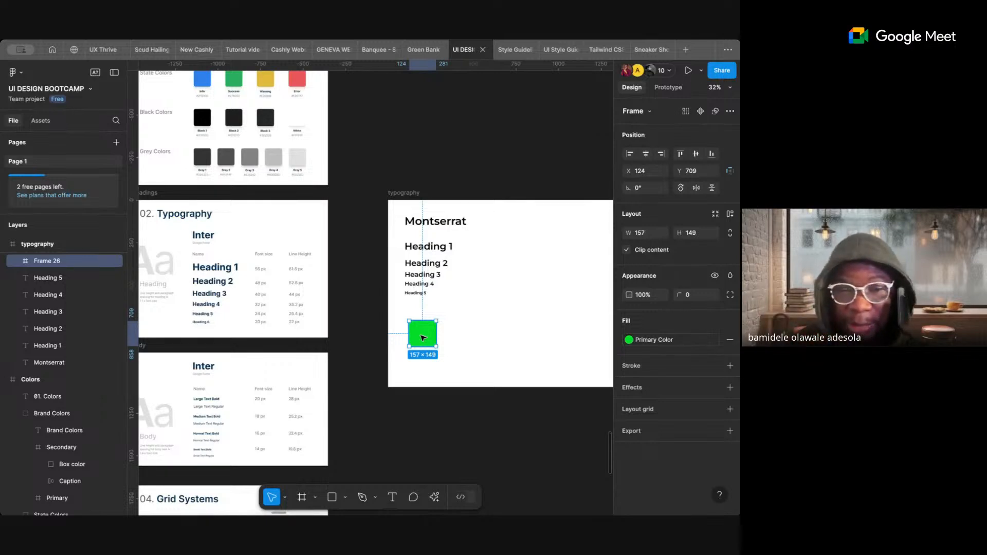
- Duplicate the green square beside the original in the typography frame, at about X 329, Y 709
{"action": "left_click_drag", "start_coordinate": [424, 337], "coordinate": [459, 336]}
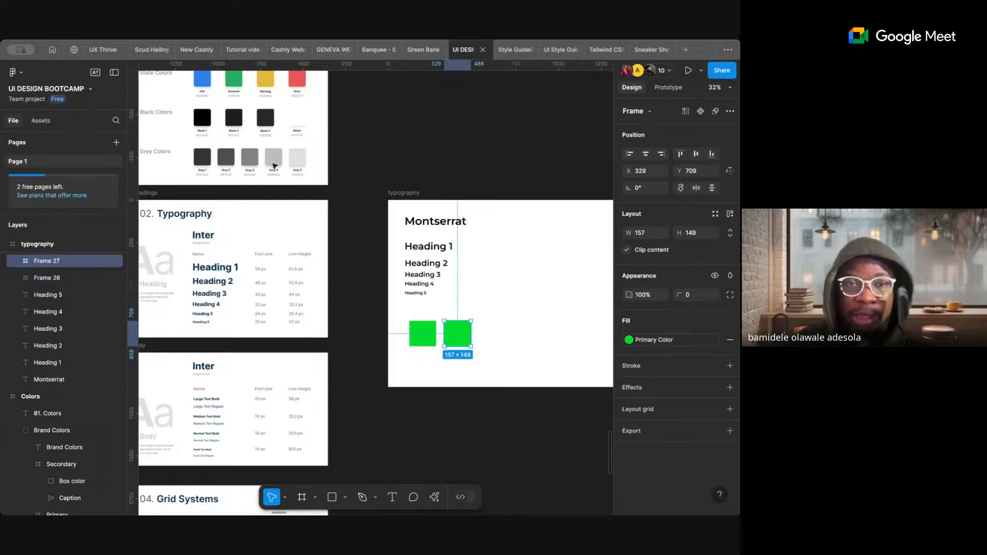
{"action": "scroll", "coordinate": [326, 211], "scroll_direction": "up", "scroll_amount": 3}
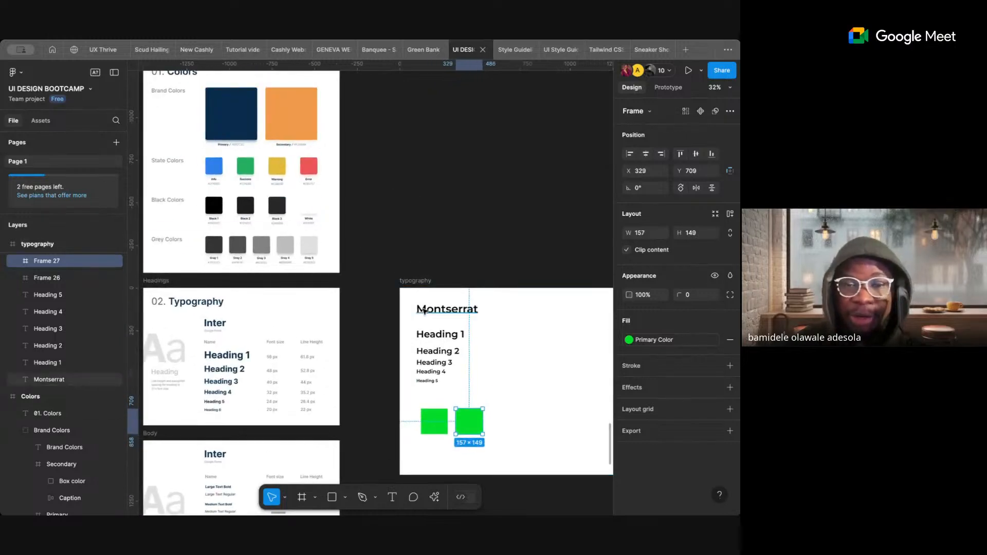
{"action": "scroll", "coordinate": [406, 285], "scroll_direction": "up", "scroll_amount": 3}
{"action": "scroll", "coordinate": [391, 275], "scroll_direction": "up", "scroll_amount": 2}
{"action": "scroll", "coordinate": [385, 271], "scroll_direction": "up", "scroll_amount": 2}
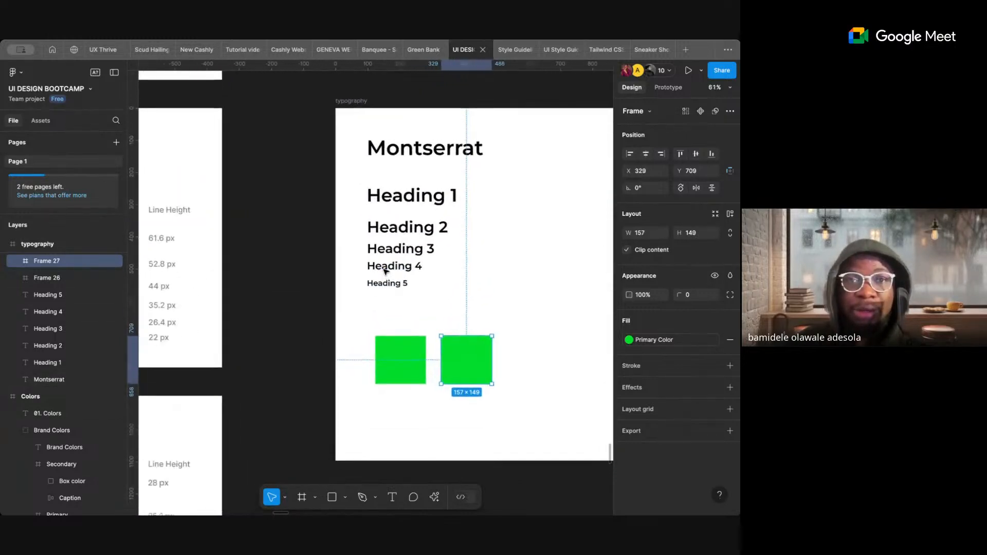
- Duplicate the Heading 5 text below the first green square and change the copy's text to Primary Color
{"action": "left_click", "coordinate": [383, 284]}
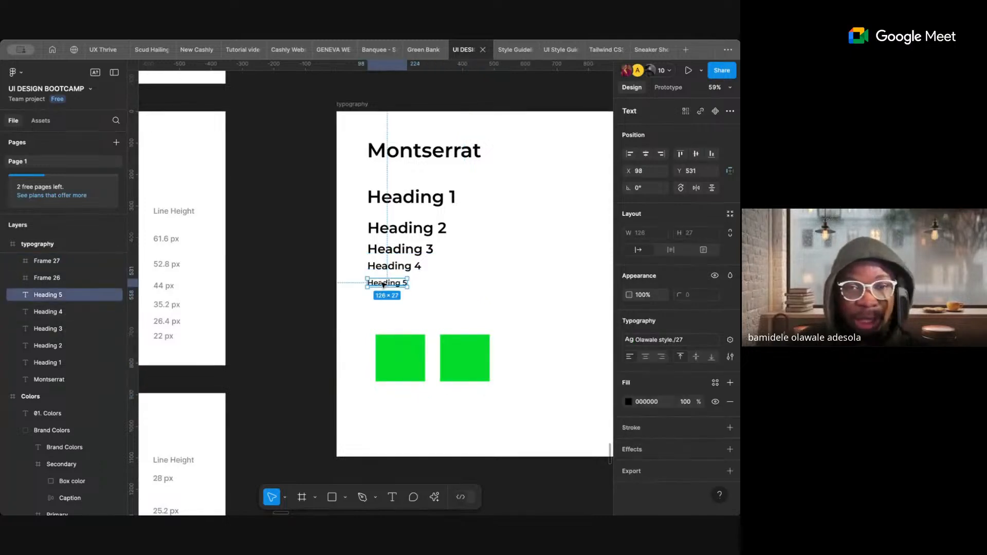
{"action": "left_click_drag", "start_coordinate": [384, 284], "coordinate": [400, 398]}
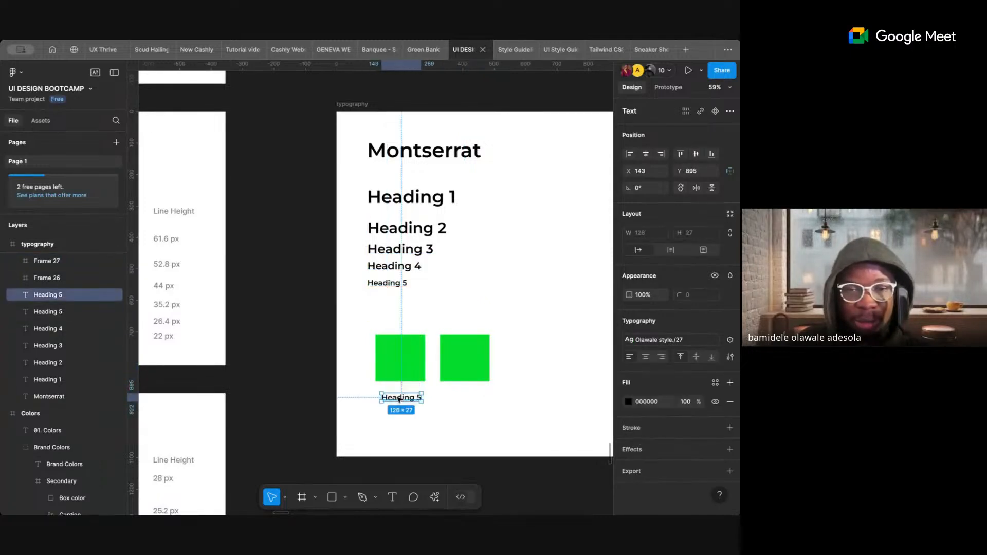
{"action": "double_click", "coordinate": [400, 399]}
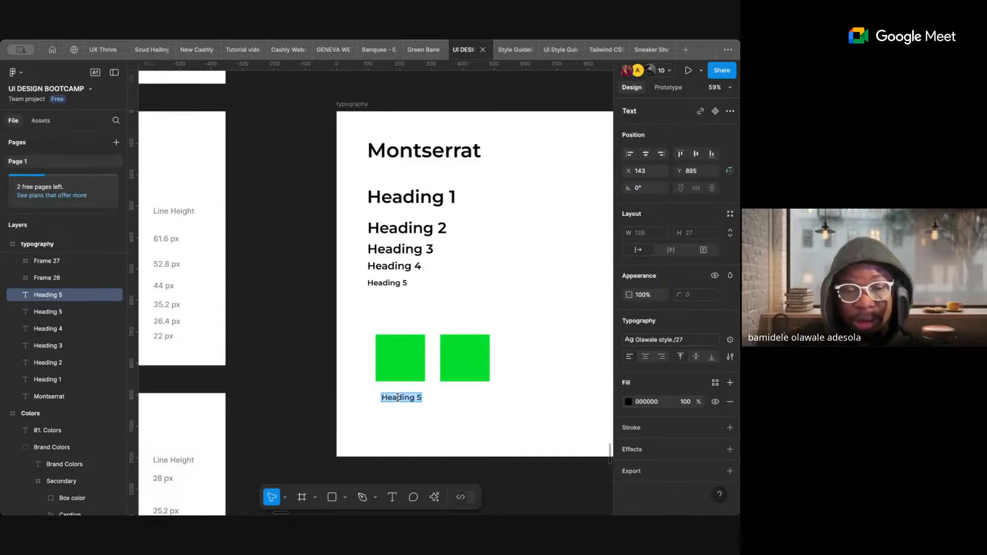
{"action": "type", "text": "Prima"}
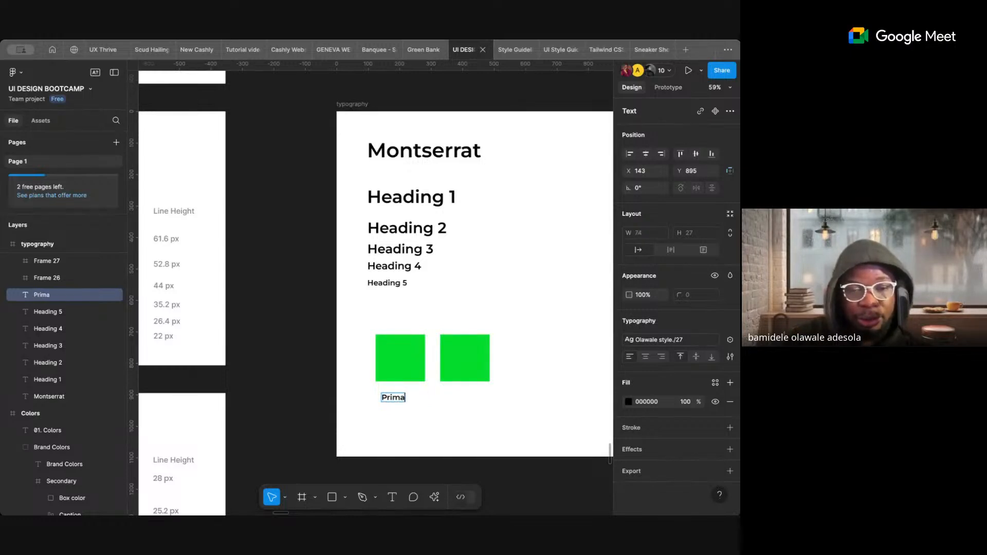
{"action": "type", "text": "ry Color"}
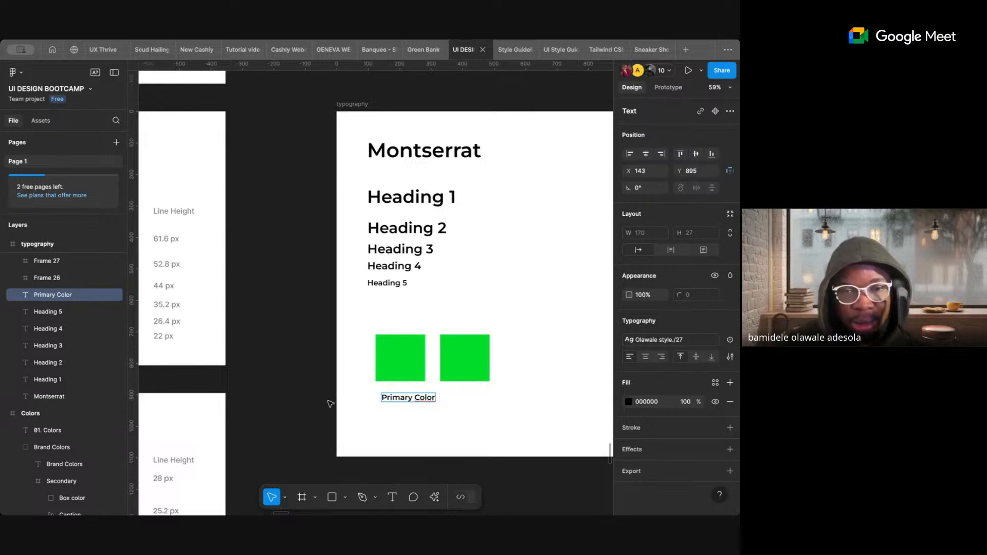
{"action": "key", "text": "Escape"}
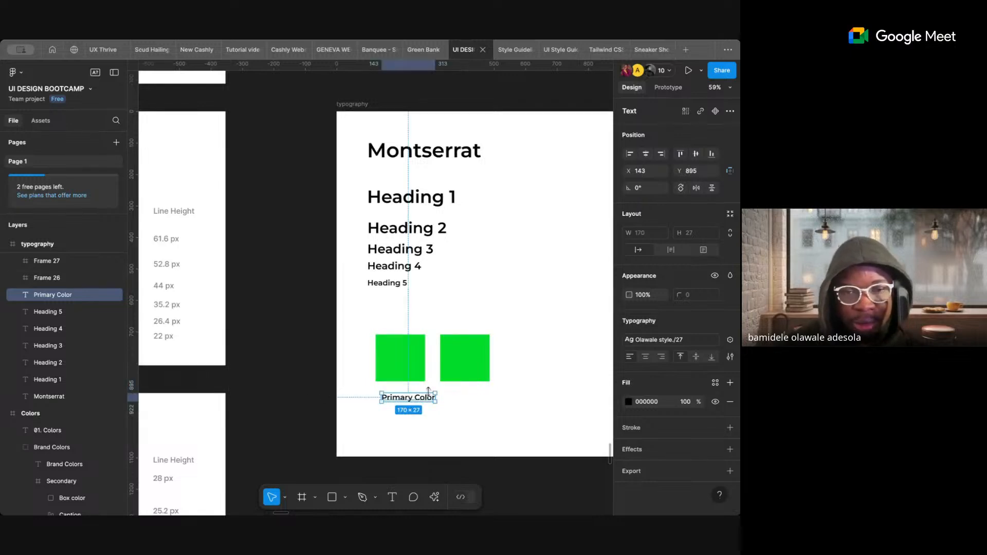
- Duplicate the Primary Color label just below itself and copy the hex code from the green square's color style
{"action": "mouse_move", "coordinate": [427, 399]}
{"action": "left_mouse_down"}
{"action": "mouse_move", "coordinate": [420, 394]}
{"action": "mouse_move", "coordinate": [420, 415]}
{"action": "left_mouse_up"}
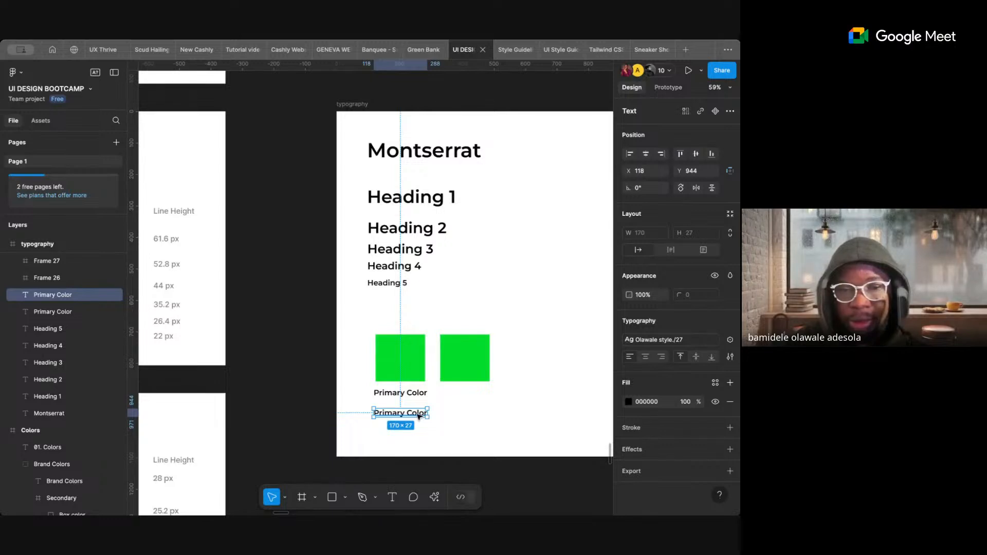
{"action": "left_click", "coordinate": [408, 359]}
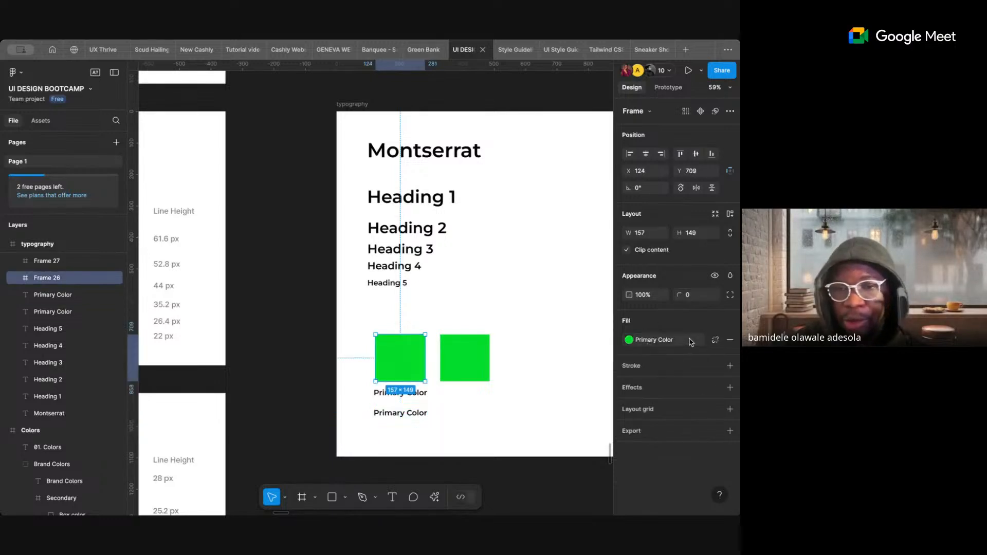
{"action": "left_click", "coordinate": [666, 341]}
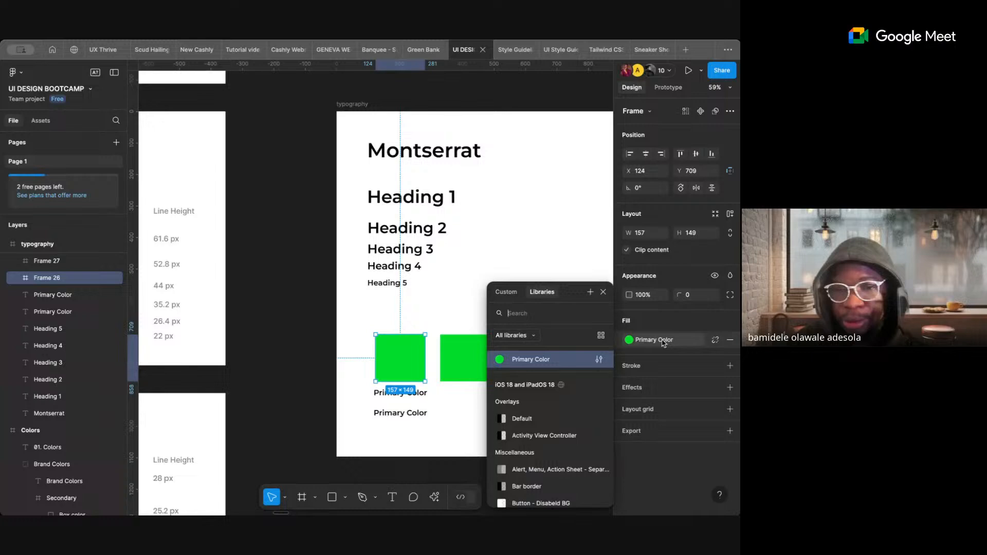
{"action": "left_click", "coordinate": [599, 360]}
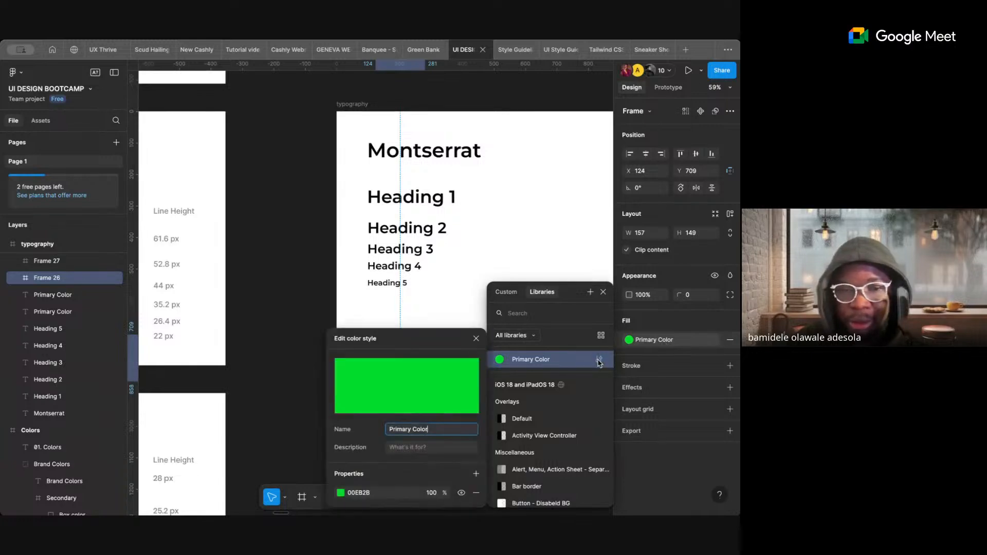
{"action": "left_click", "coordinate": [373, 494]}
{"action": "key", "text": "ctrl+c"}
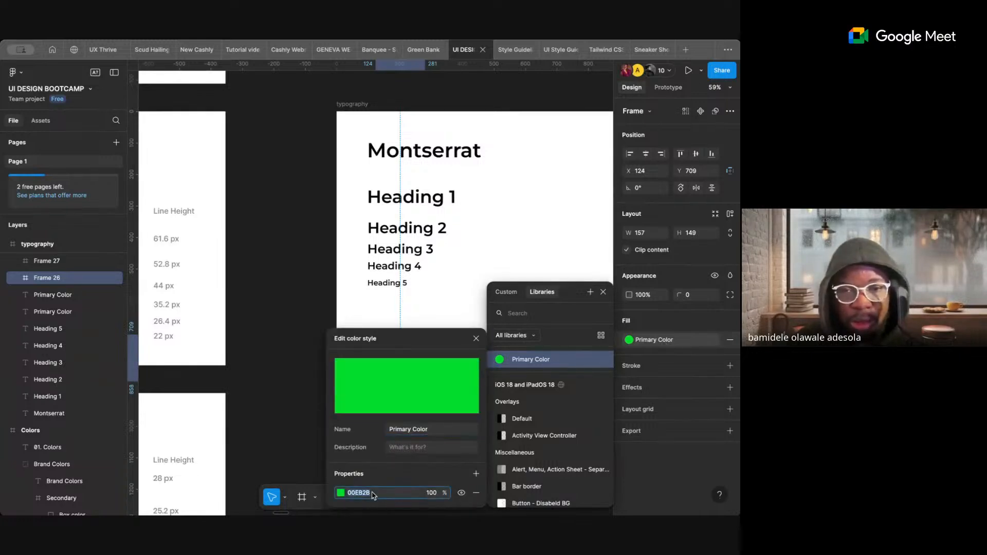
{"action": "left_click", "coordinate": [476, 338]}
{"action": "left_click", "coordinate": [604, 292]}
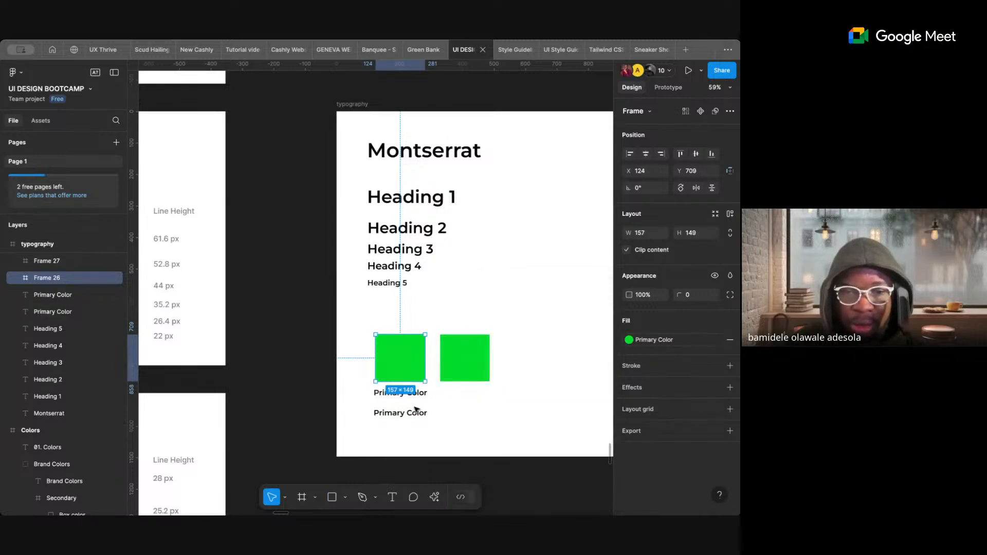
- Replace the lower label's text with 00EB2B and center it directly beneath the Primary Color label
{"action": "double_click", "coordinate": [383, 414]}
{"action": "key", "text": "ctrl+v"}
{"action": "key", "text": "Escape"}
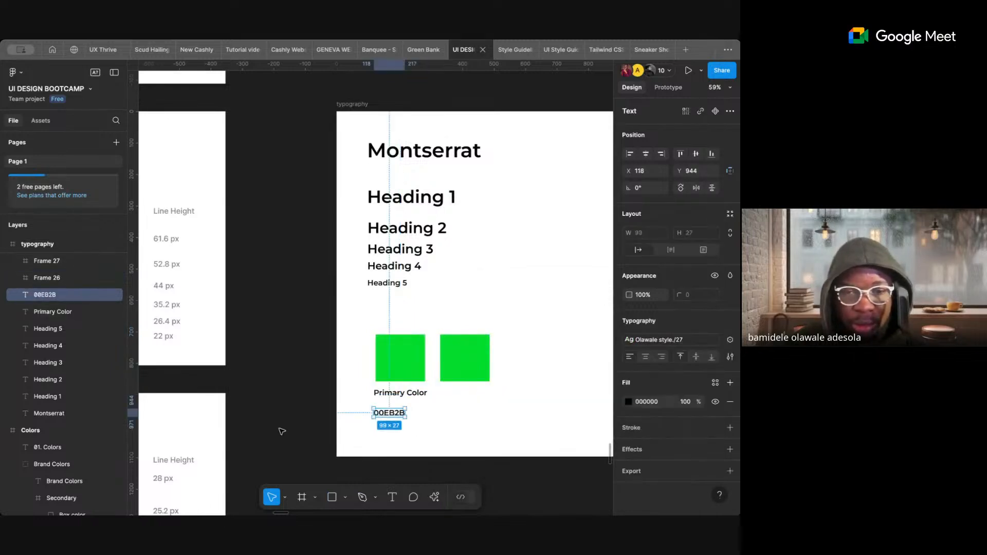
{"action": "left_click_drag", "start_coordinate": [395, 415], "coordinate": [406, 403]}
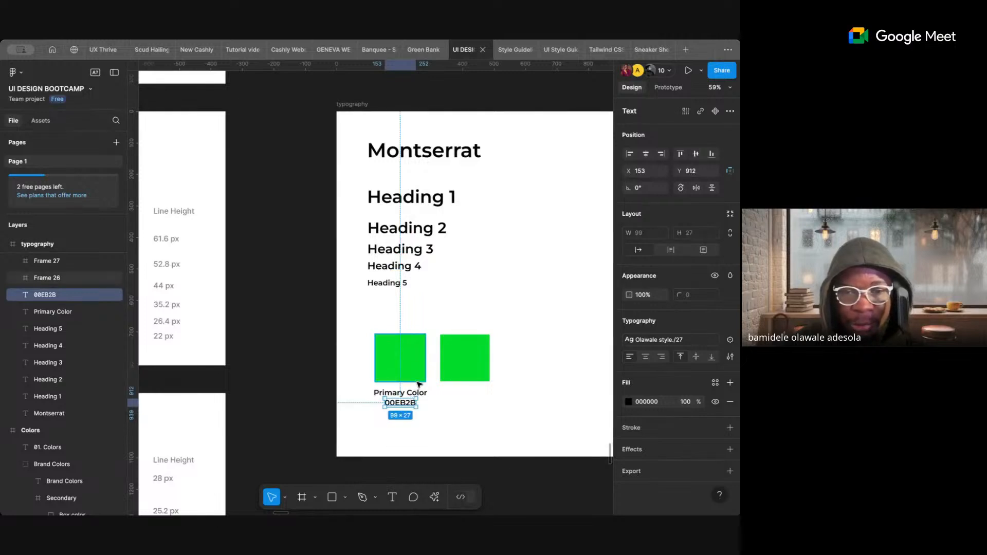
- Wrap the Primary Color and 00EB2B labels in auto layout, and combine them with the first green square in a vertical auto layout frame
{"action": "left_click", "coordinate": [419, 380]}
{"action": "left_click", "coordinate": [421, 393], "text": "shift"}
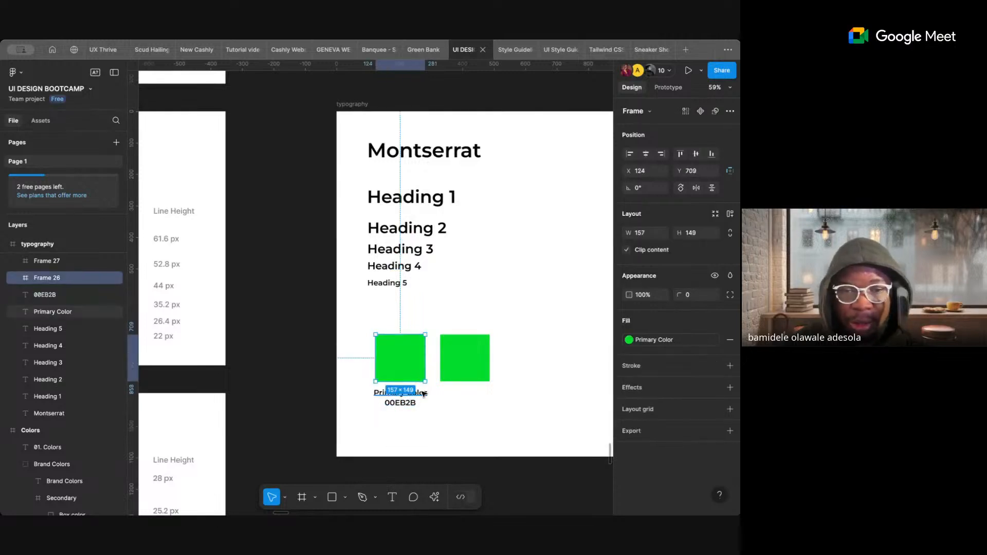
{"action": "left_click", "coordinate": [444, 418]}
{"action": "left_click", "coordinate": [405, 403]}
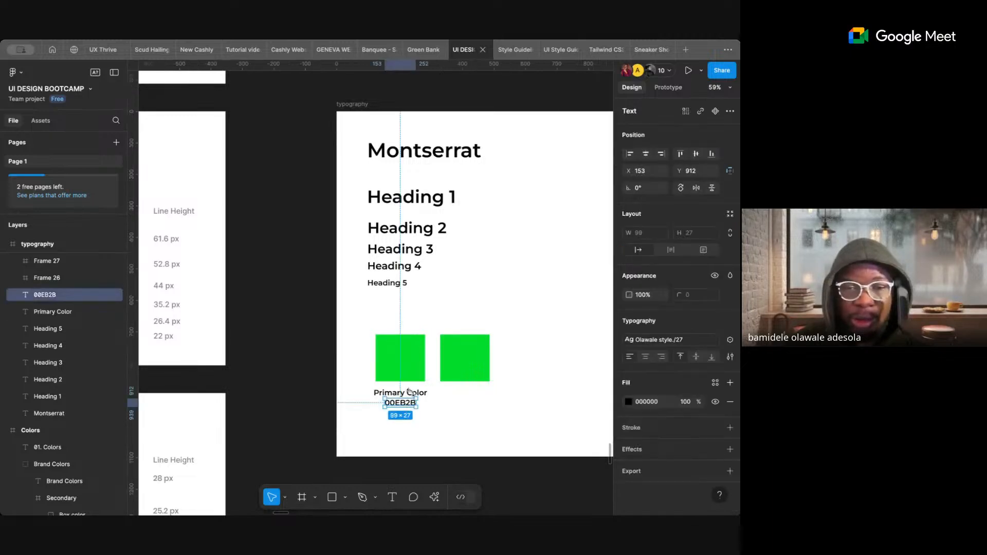
{"action": "left_click", "coordinate": [425, 393], "text": "shift"}
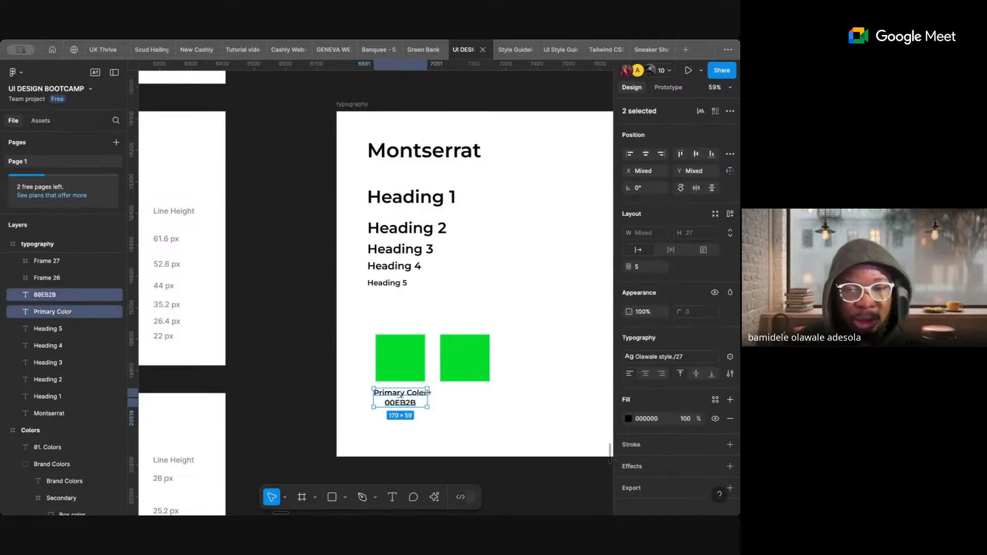
{"action": "key", "text": "shift+a"}
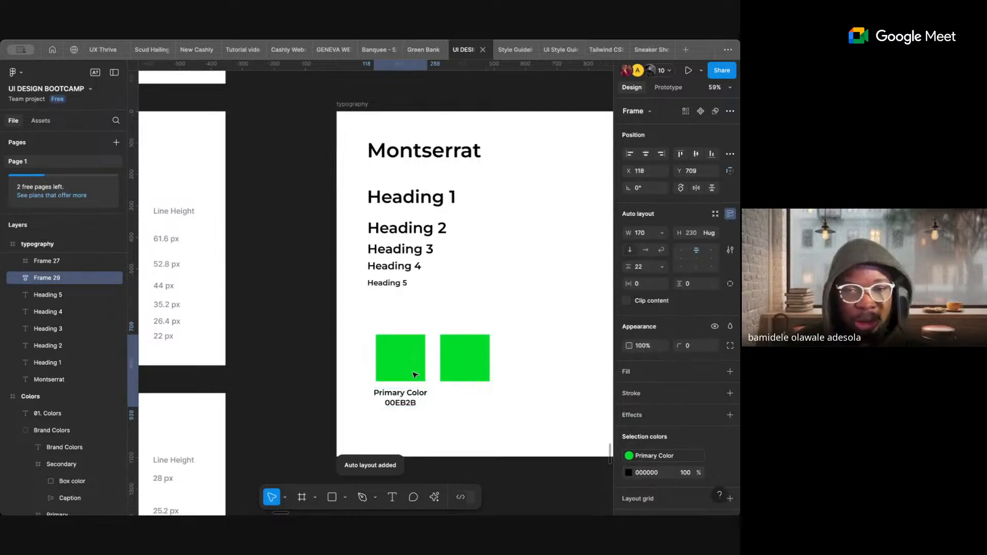
- Set the vertical gap between the green square and its labels to 15
{"action": "left_click", "coordinate": [416, 375]}
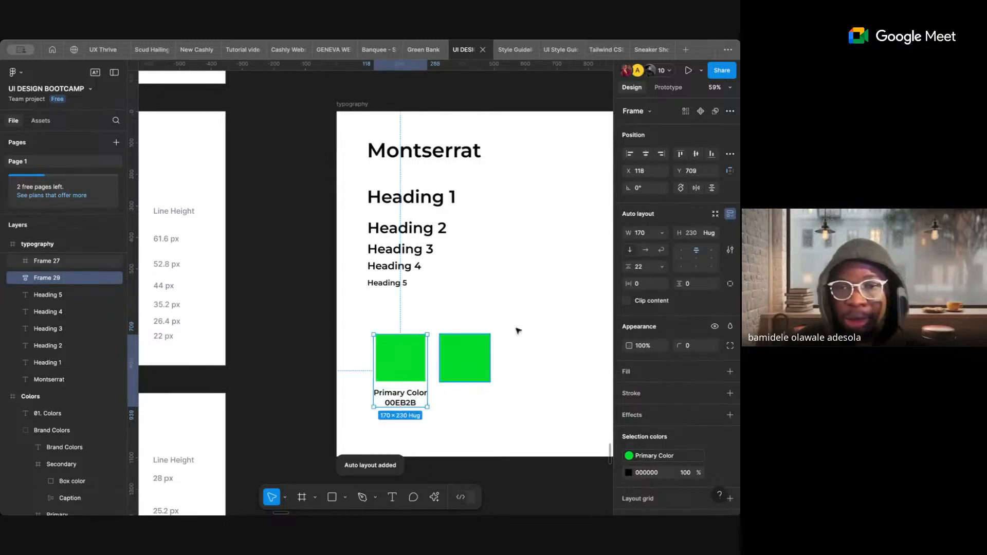
{"action": "left_click", "coordinate": [644, 268]}
{"action": "type", "text": "15"}
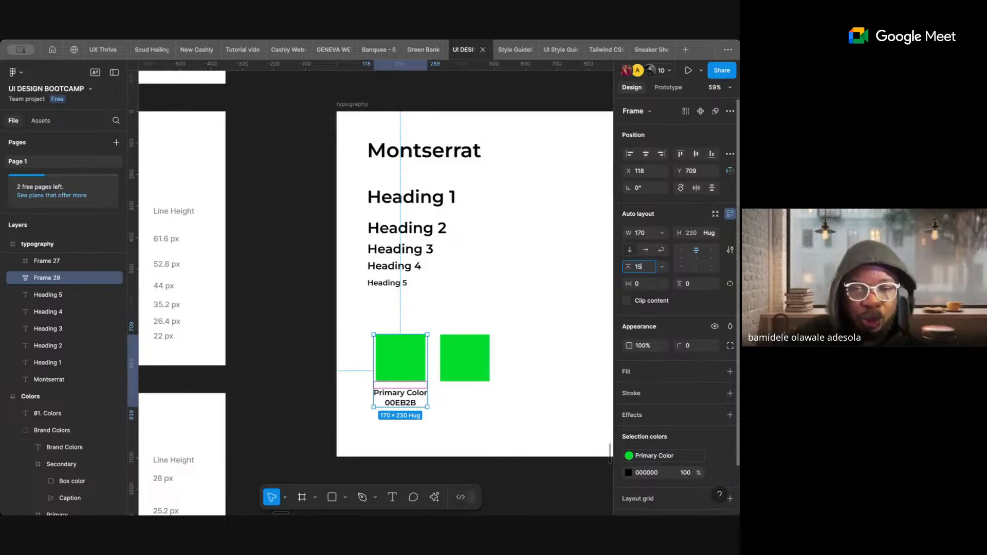
{"action": "key", "text": "Return"}
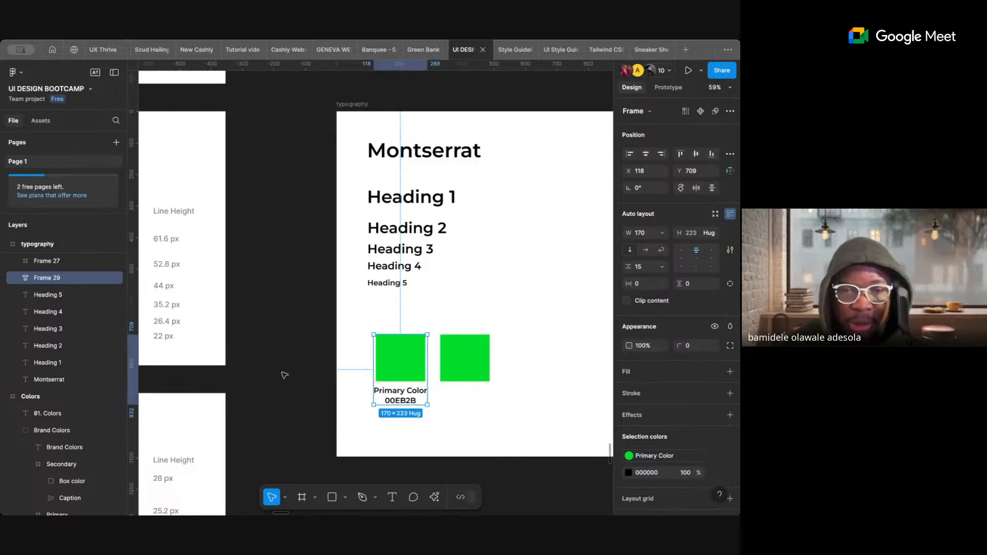
{"action": "left_click", "coordinate": [308, 376]}
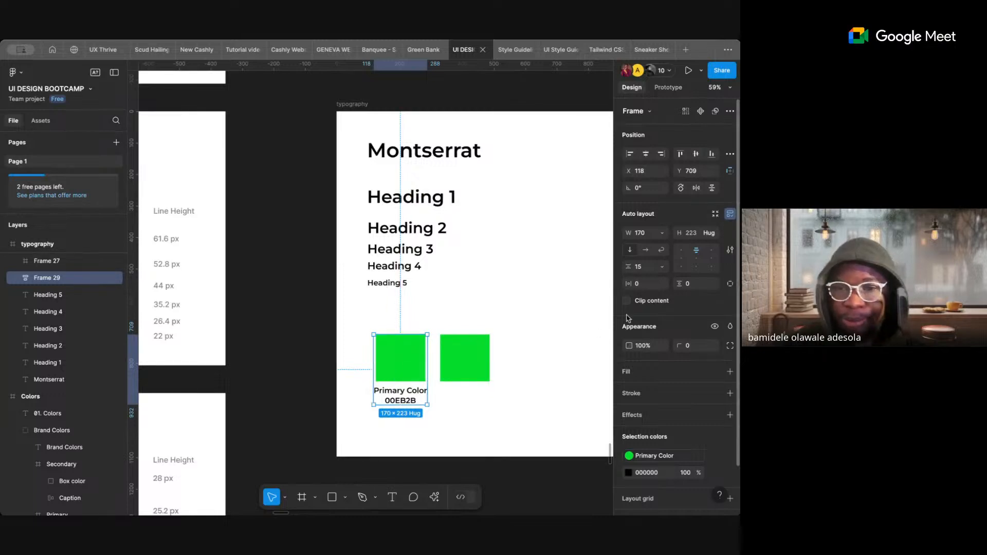
- Set the green swatch frame's vertical spacing to 10
{"action": "left_click", "coordinate": [641, 269]}
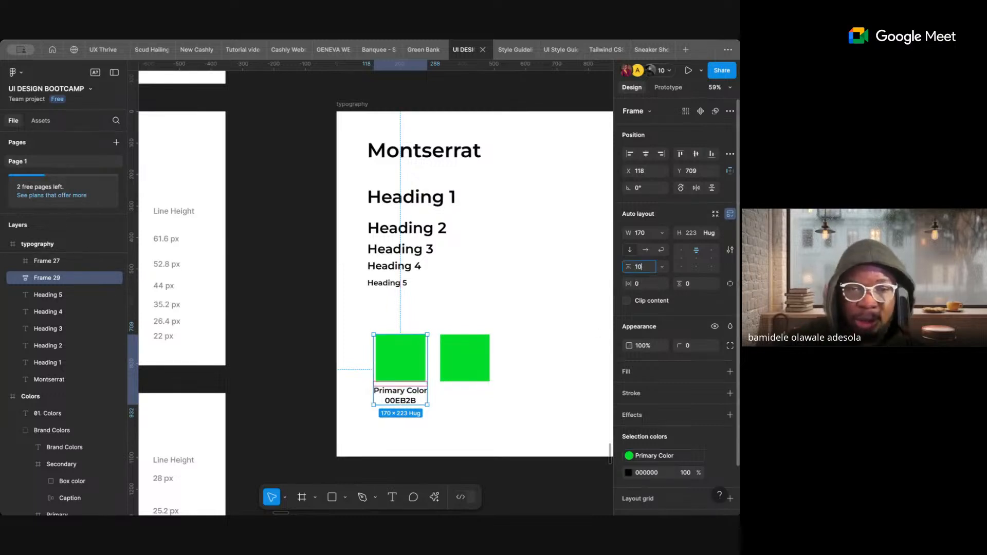
{"action": "left_click", "coordinate": [263, 327]}
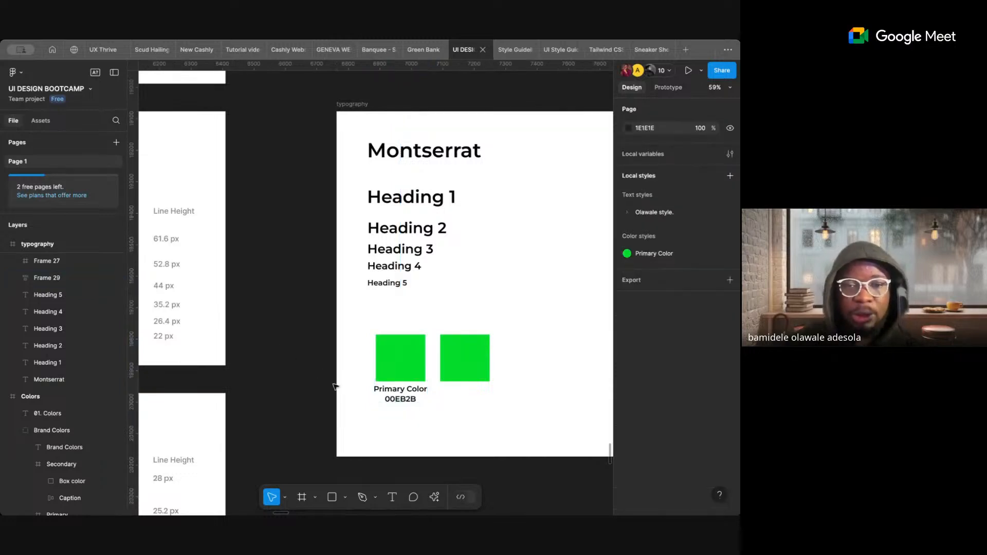
- Remove the Primary Color style from the second square and give it a pink fill, E666E0, from the page colors
{"action": "left_click", "coordinate": [452, 369]}
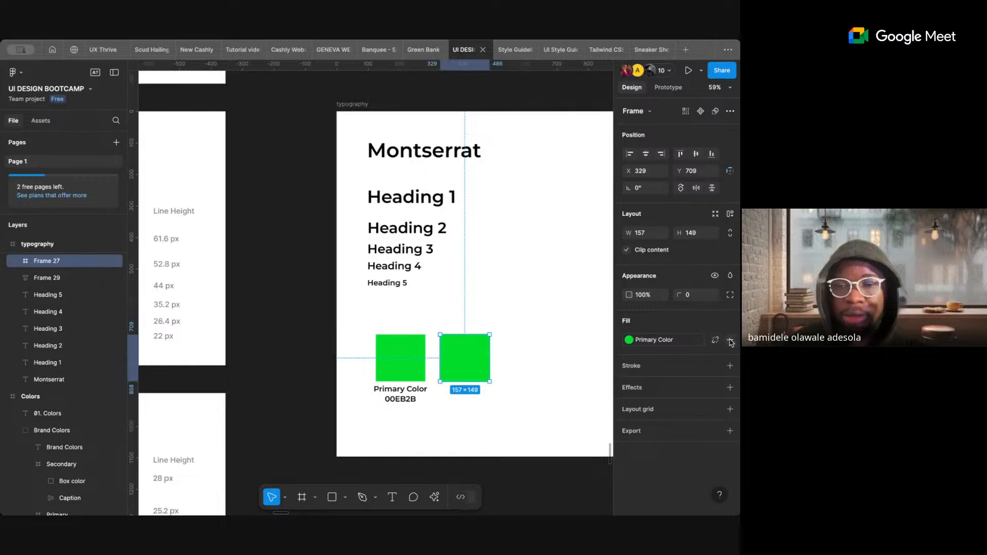
{"action": "left_click", "coordinate": [731, 342]}
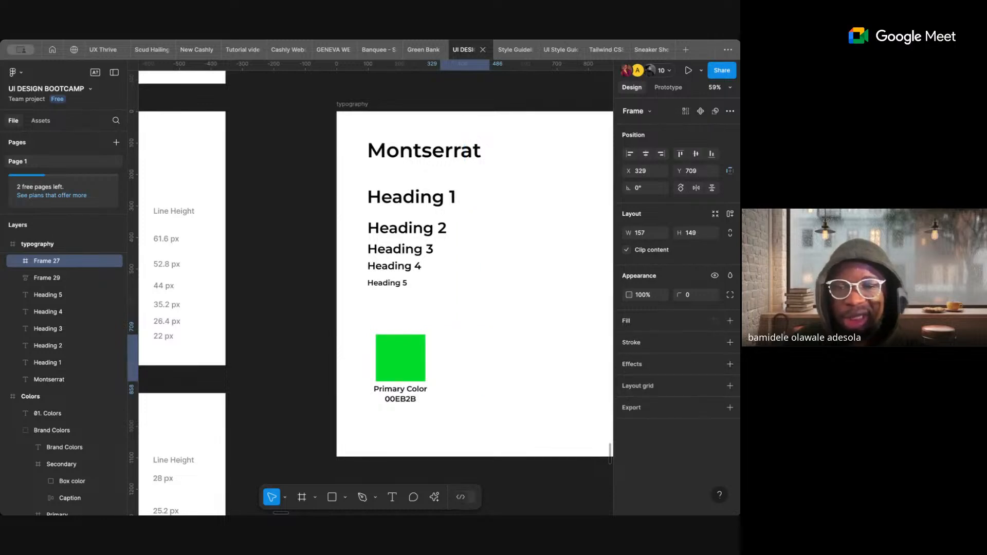
{"action": "left_click", "coordinate": [731, 322]}
{"action": "left_click", "coordinate": [629, 340]}
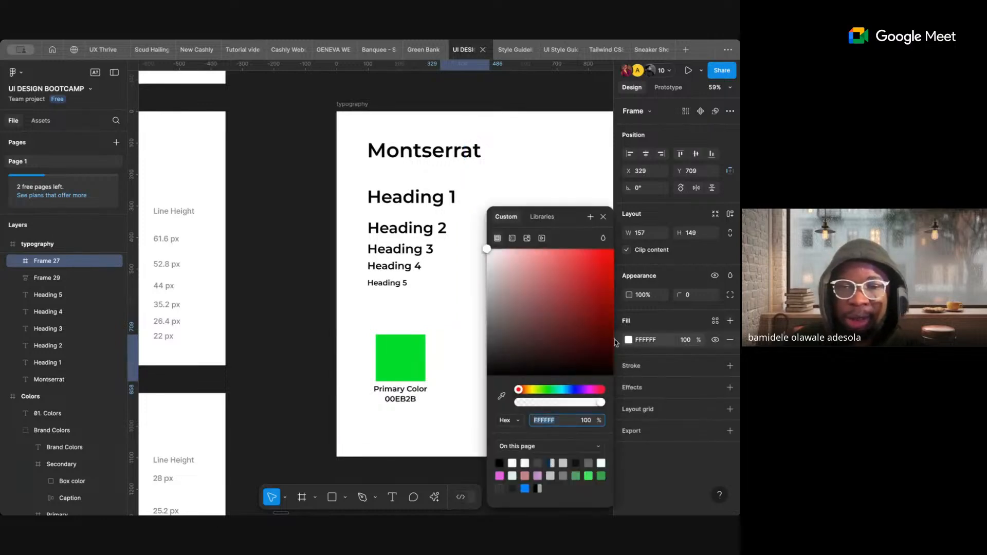
{"action": "left_click", "coordinate": [500, 476]}
{"action": "left_click", "coordinate": [604, 217]}
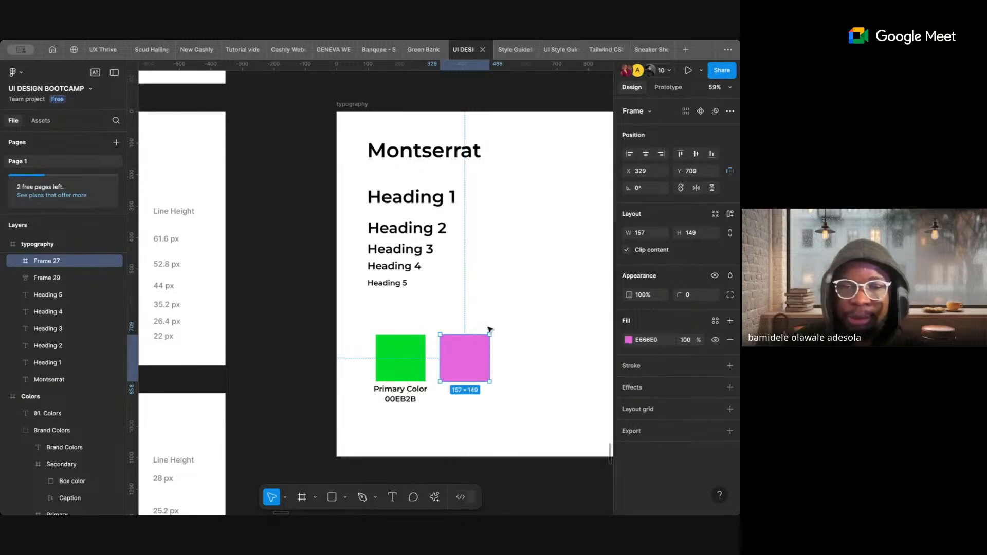
- Try to create a color style named secondary color from the pink square's fill
{"action": "left_click", "coordinate": [715, 321]}
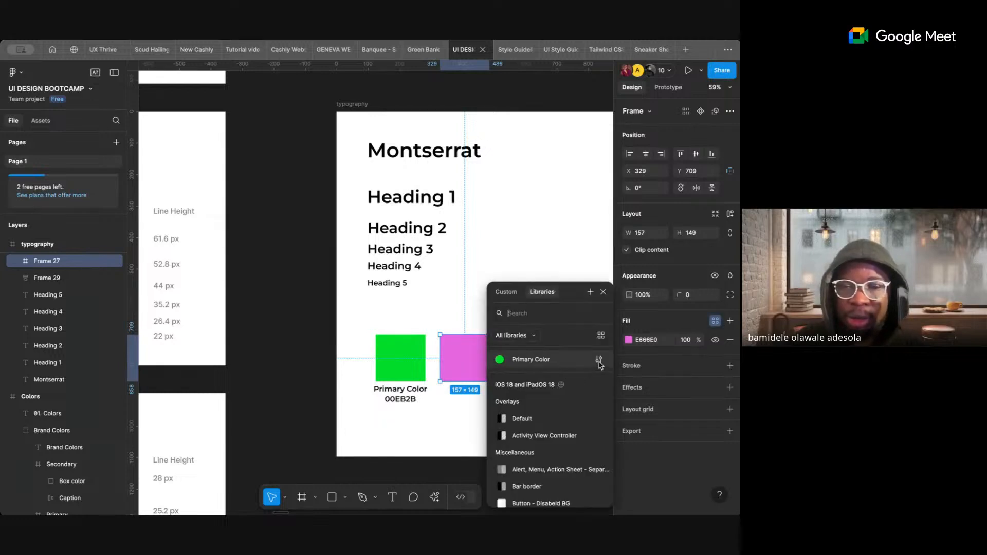
{"action": "left_click", "coordinate": [591, 292]}
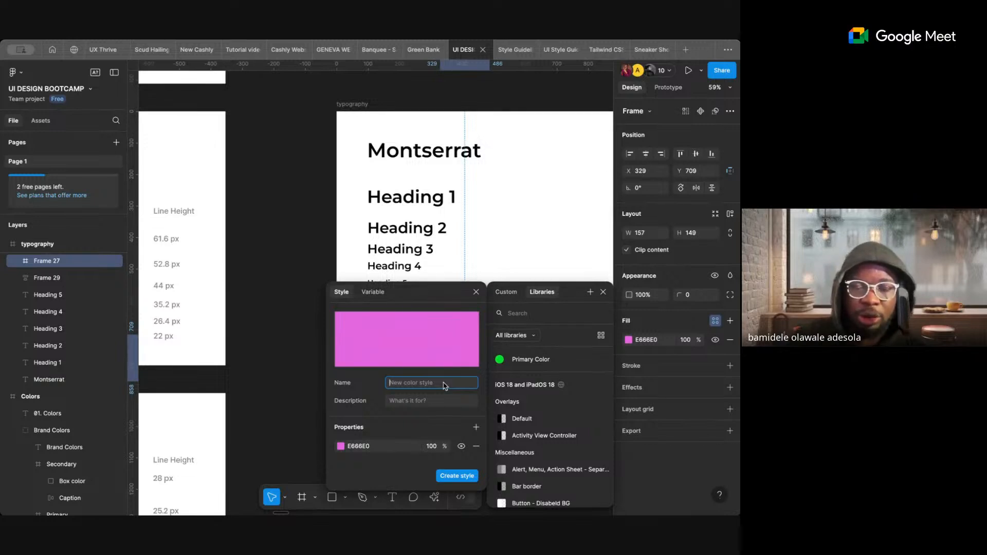
{"action": "type", "text": "se"}
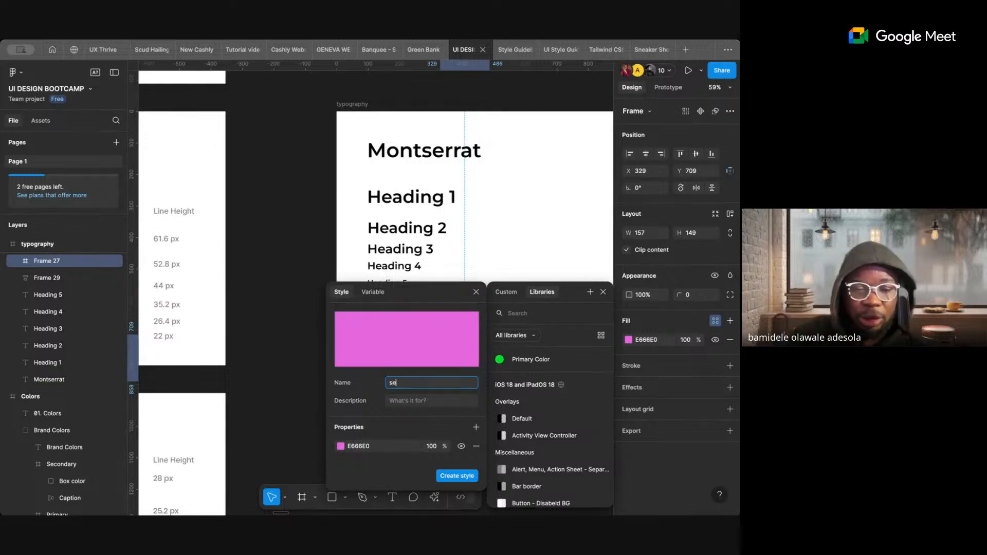
{"action": "type", "text": "condary c"}
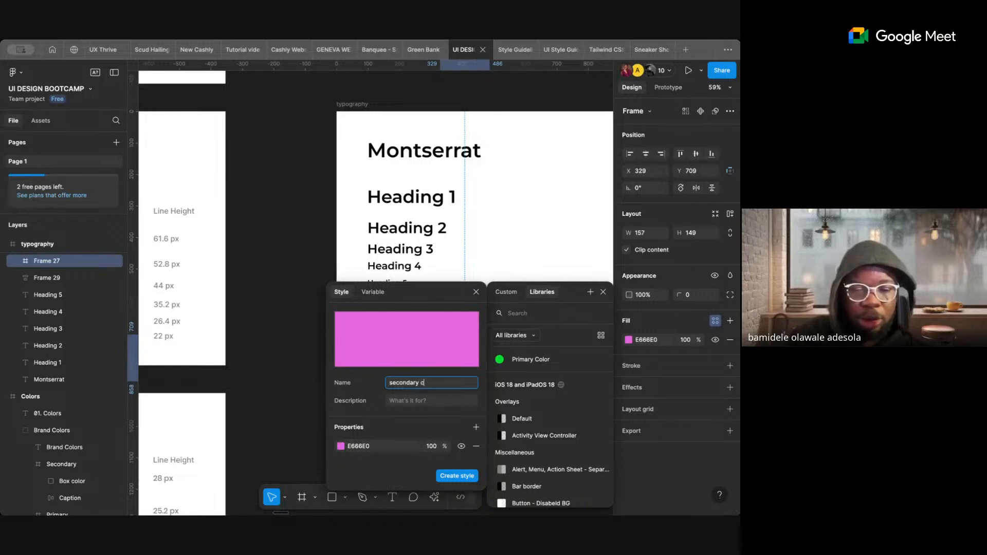
{"action": "type", "text": "olor"}
{"action": "left_click", "coordinate": [272, 410]}
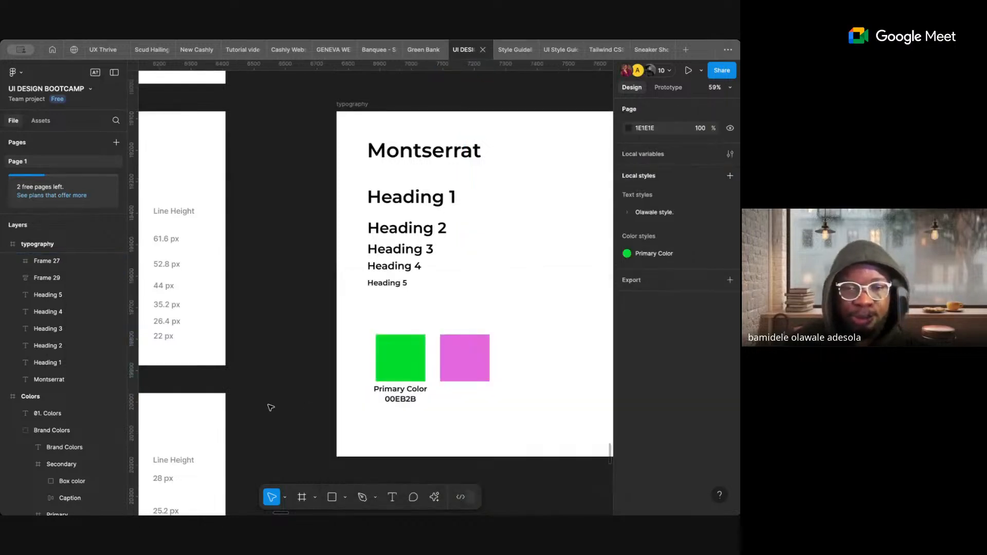
- Duplicate the Primary Color and hex code label group beneath the pink square, at about X 340, Y 870
{"action": "left_click", "coordinate": [389, 402]}
{"action": "left_click", "coordinate": [392, 399]}
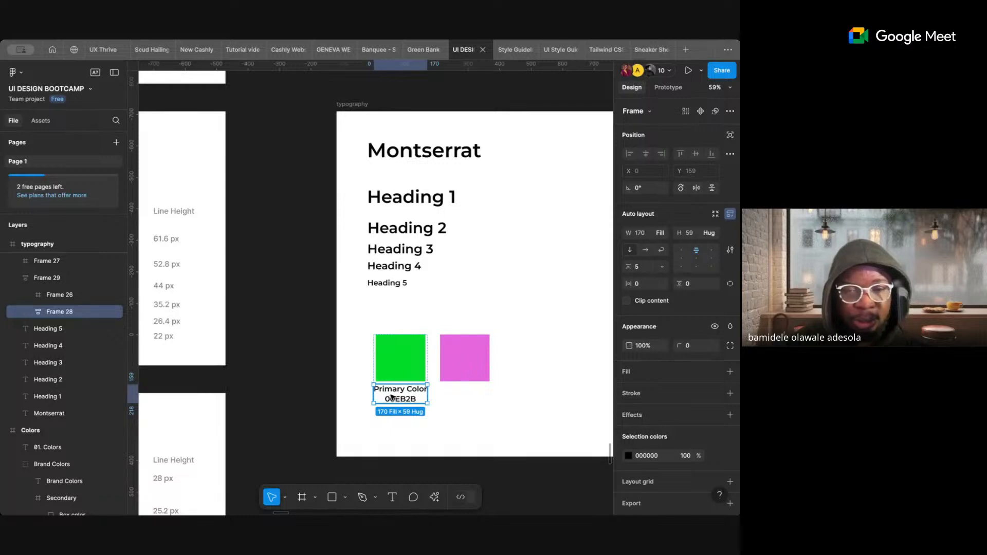
{"action": "left_click_drag", "start_coordinate": [392, 399], "coordinate": [465, 386]}
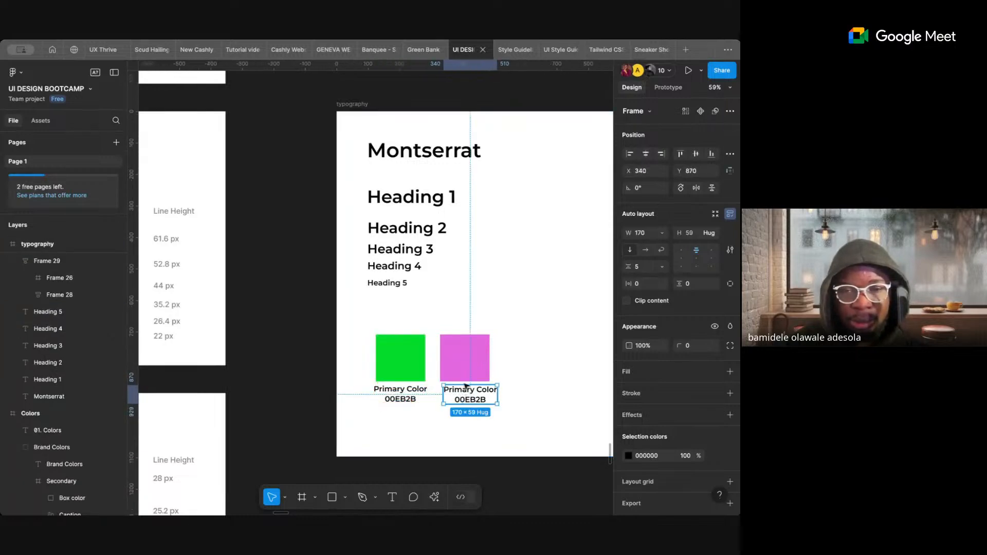
- Align the pink square and the label group beneath it on their horizontal centers
{"action": "left_click", "coordinate": [465, 363], "text": "shift"}
{"action": "left_click", "coordinate": [646, 153]}
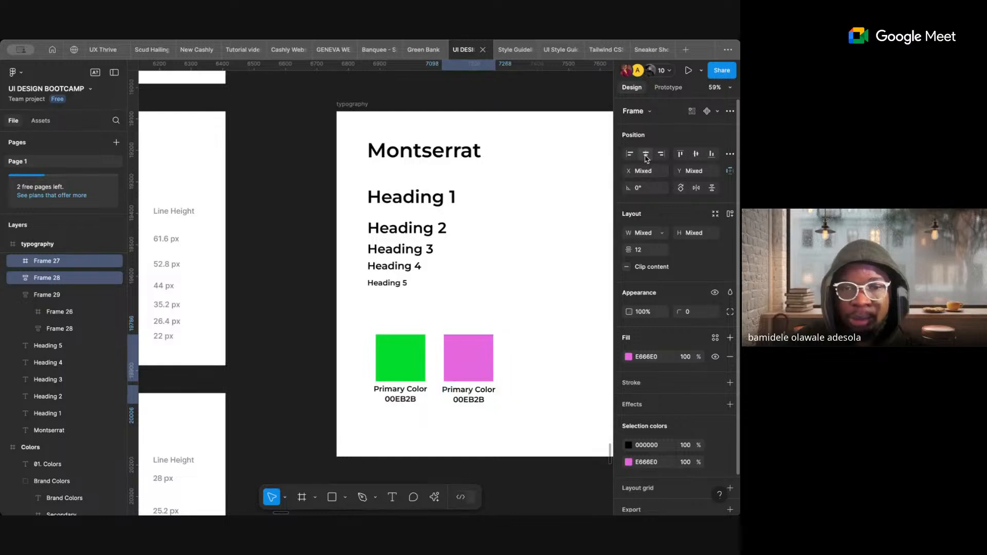
{"action": "left_click", "coordinate": [532, 386]}
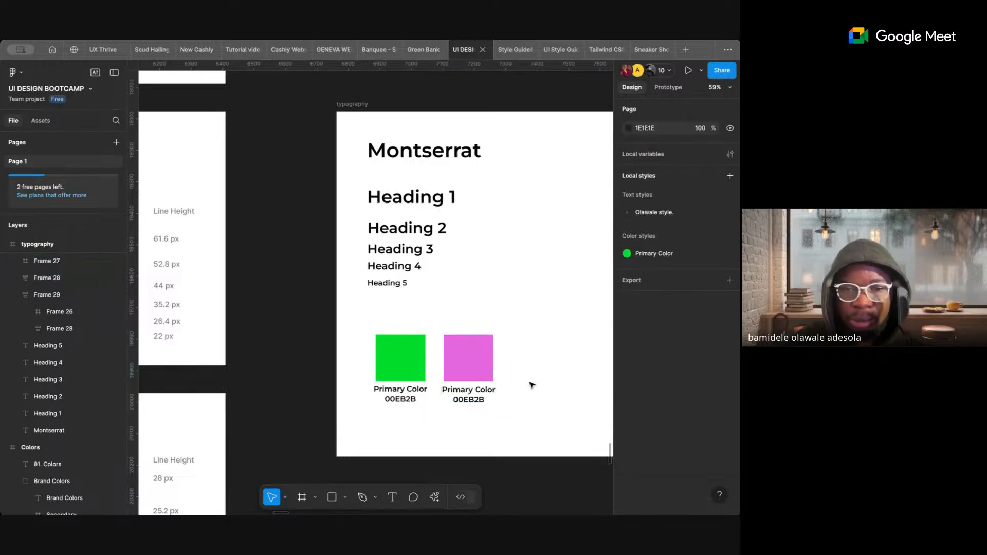
- Replace the Primary Color label under the pink square with Secondary Color
{"action": "double_click", "coordinate": [466, 391]}
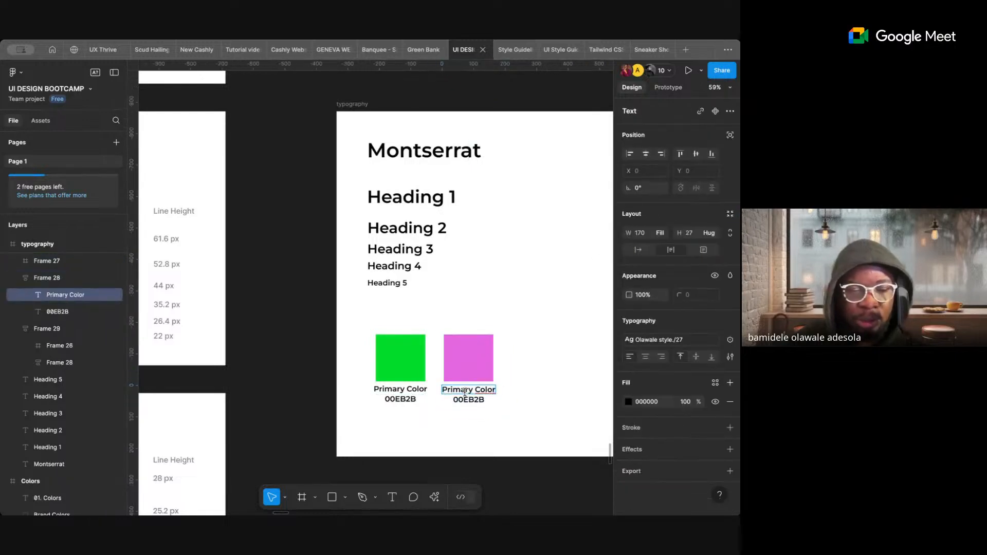
{"action": "type", "text": "s"}
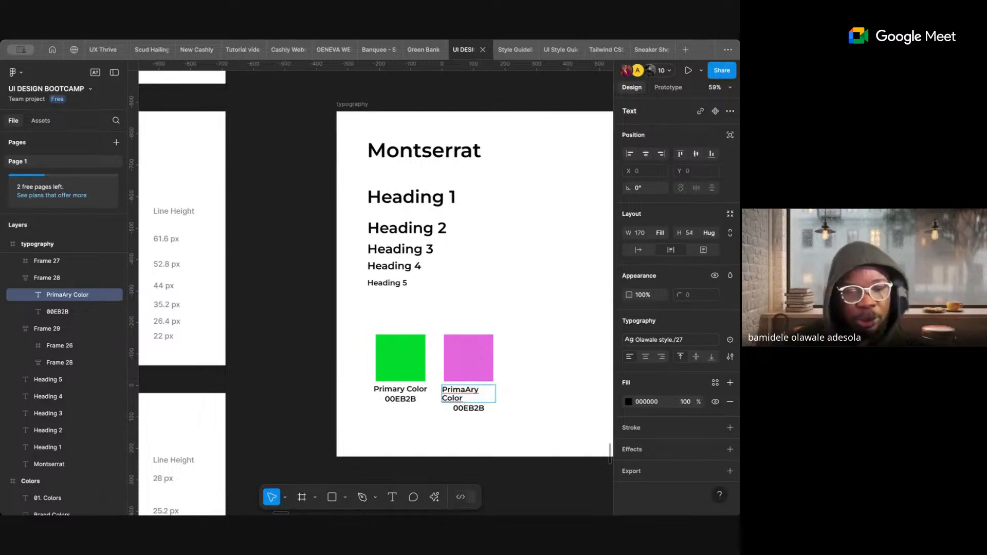
{"action": "key", "text": "super+a"}
{"action": "type", "text": "s"}
{"action": "key", "text": "BackSpace"}
{"action": "type", "text": "S"}
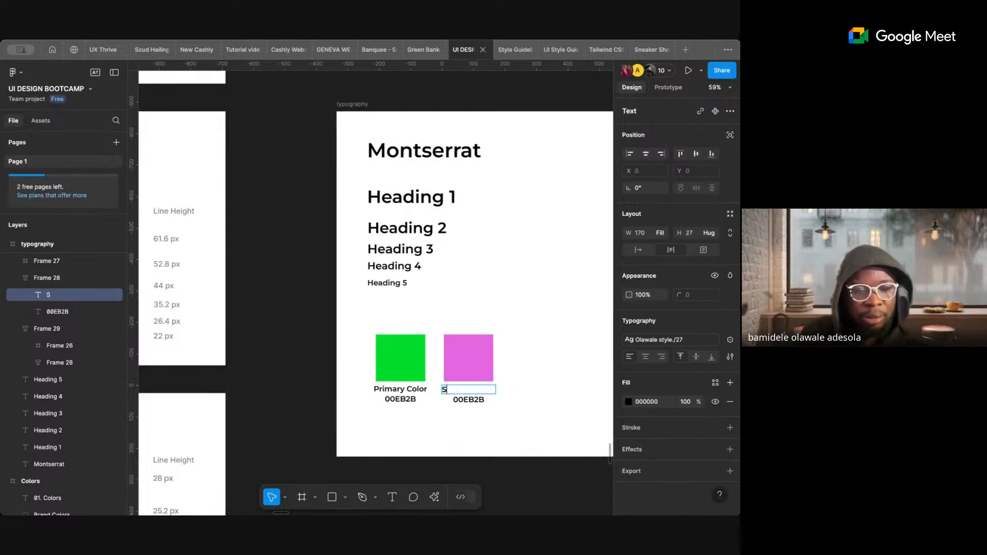
{"action": "type", "text": "econdary"}
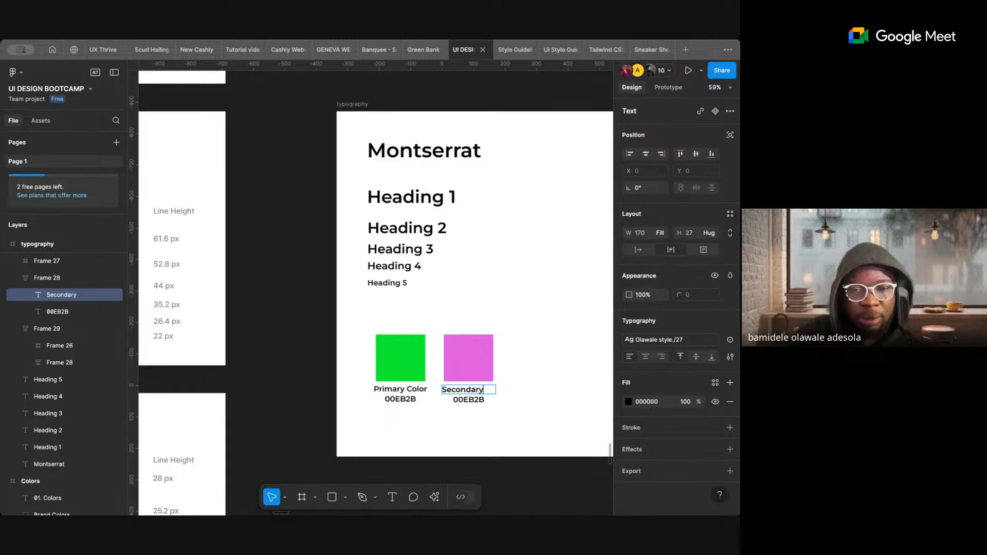
{"action": "type", "text": " Color"}
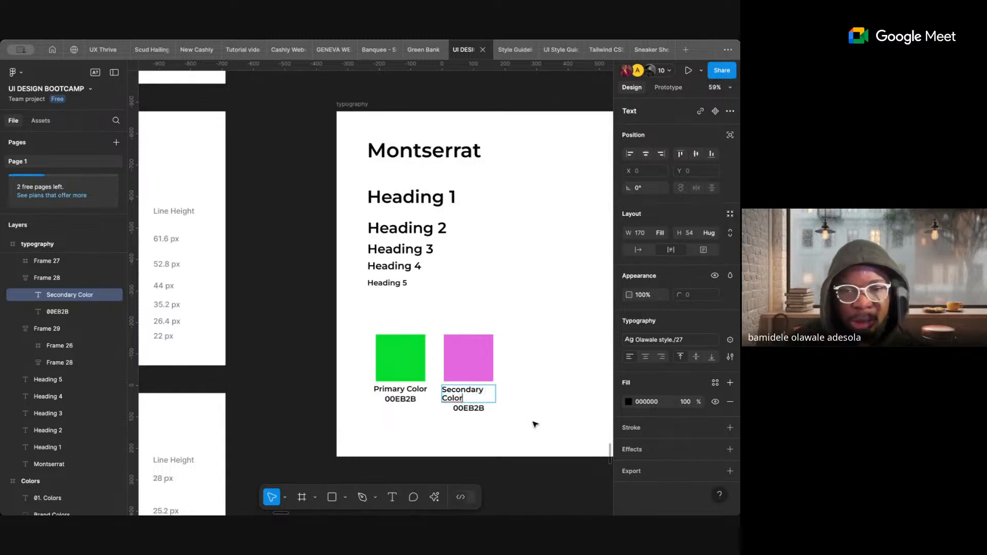
{"action": "key", "text": "Escape"}
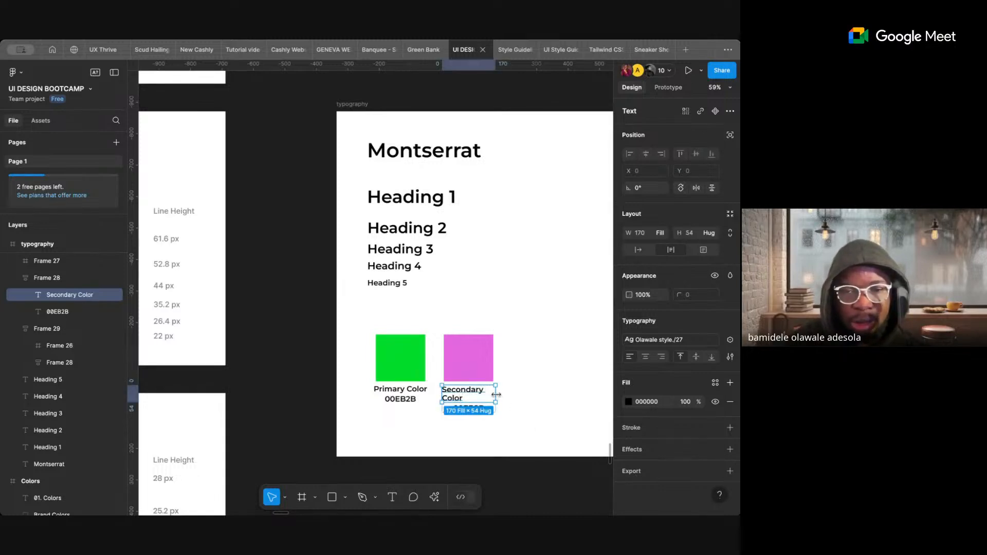
- Widen the label group under the pink square to about 210 so Secondary Color fits on one line
{"action": "left_click_drag", "start_coordinate": [495, 394], "coordinate": [497, 394]}
{"action": "left_click", "coordinate": [508, 419]}
{"action": "left_click", "coordinate": [459, 393]}
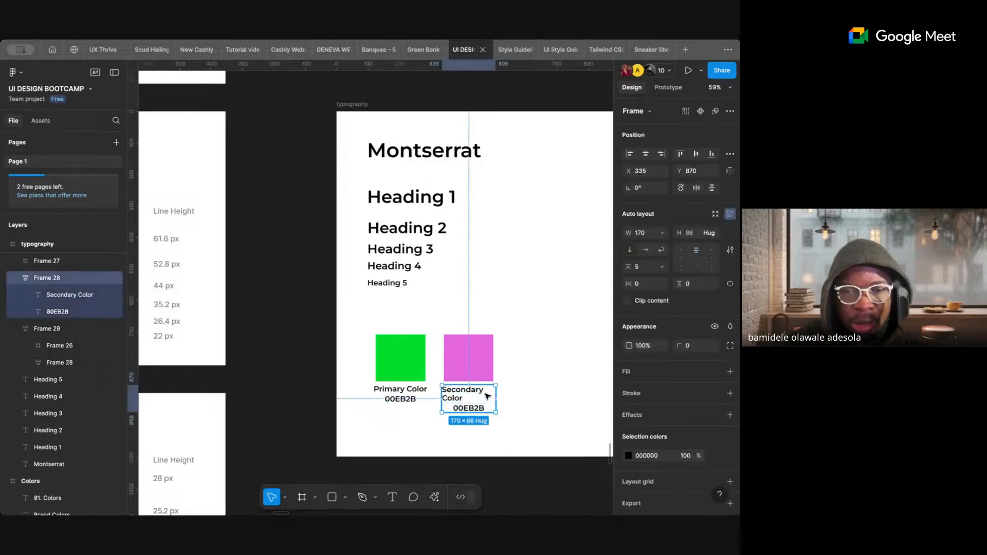
{"action": "left_click_drag", "start_coordinate": [504, 397], "coordinate": [509, 397]}
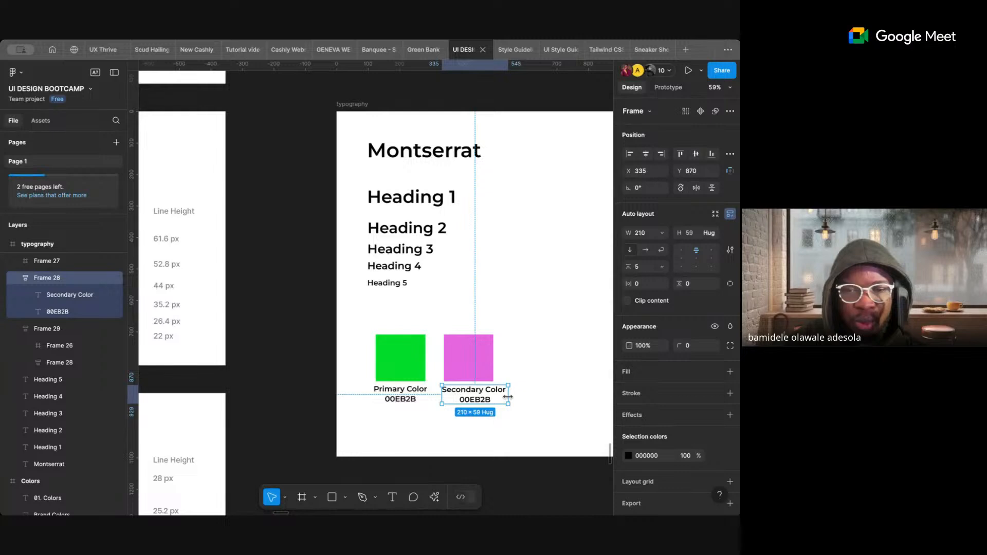
{"action": "left_click", "coordinate": [479, 434]}
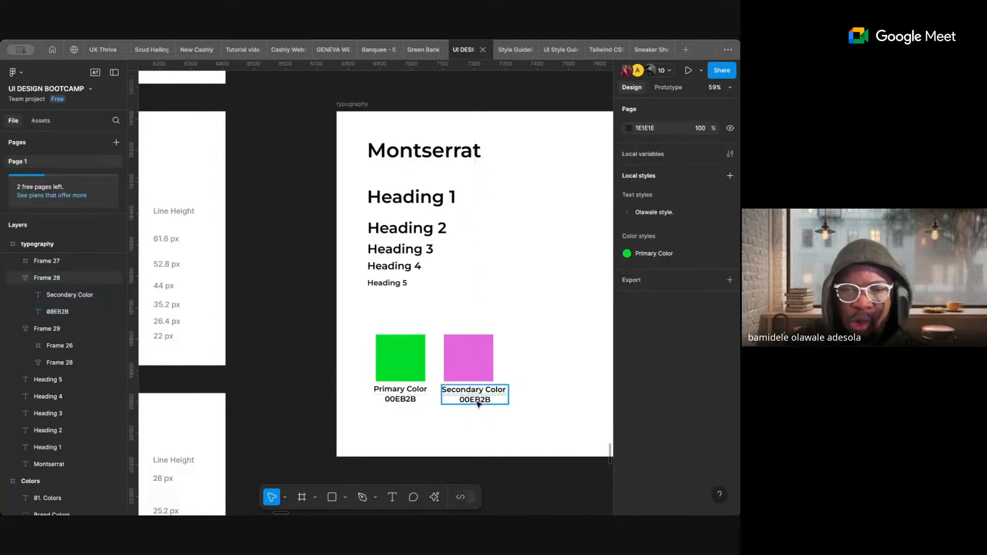
- Copy the pink square's fill hex code, E666E0
{"action": "left_click", "coordinate": [468, 360]}
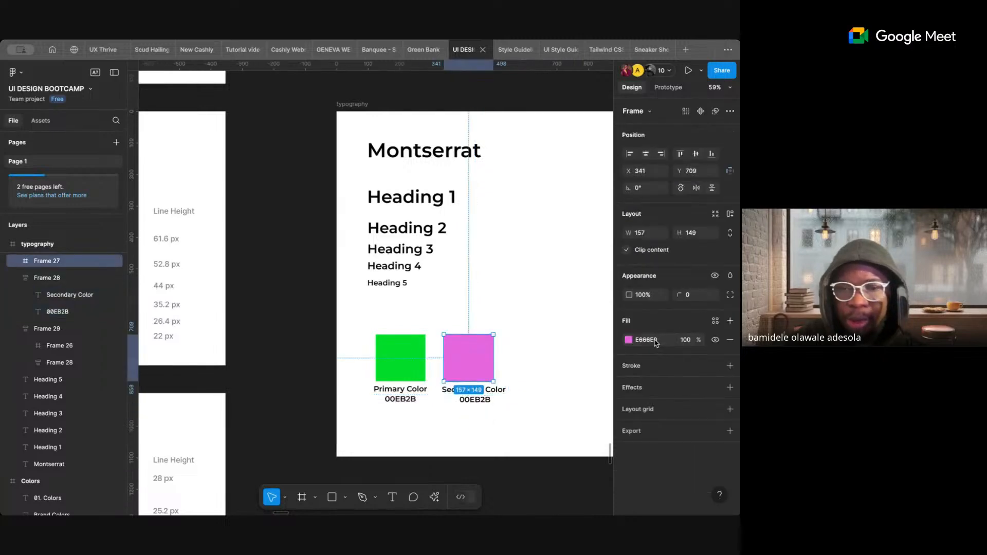
{"action": "left_click", "coordinate": [565, 438]}
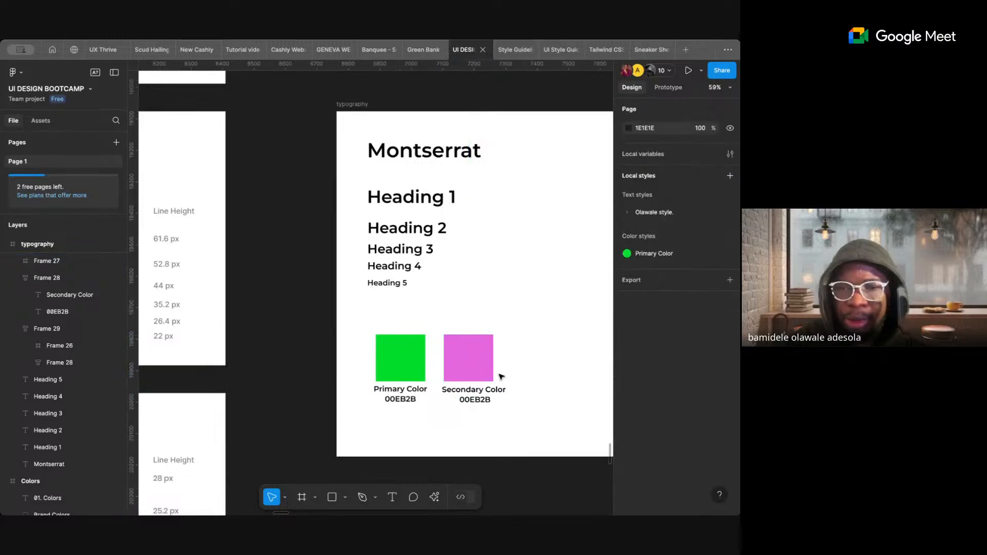
{"action": "left_click", "coordinate": [488, 355]}
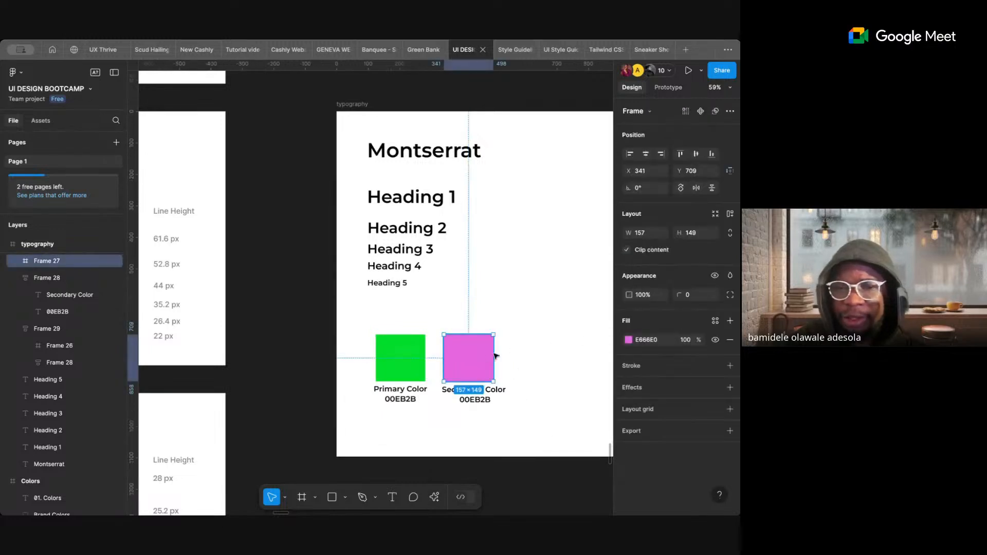
{"action": "left_click", "coordinate": [667, 342]}
{"action": "key", "text": "ctrl+c"}
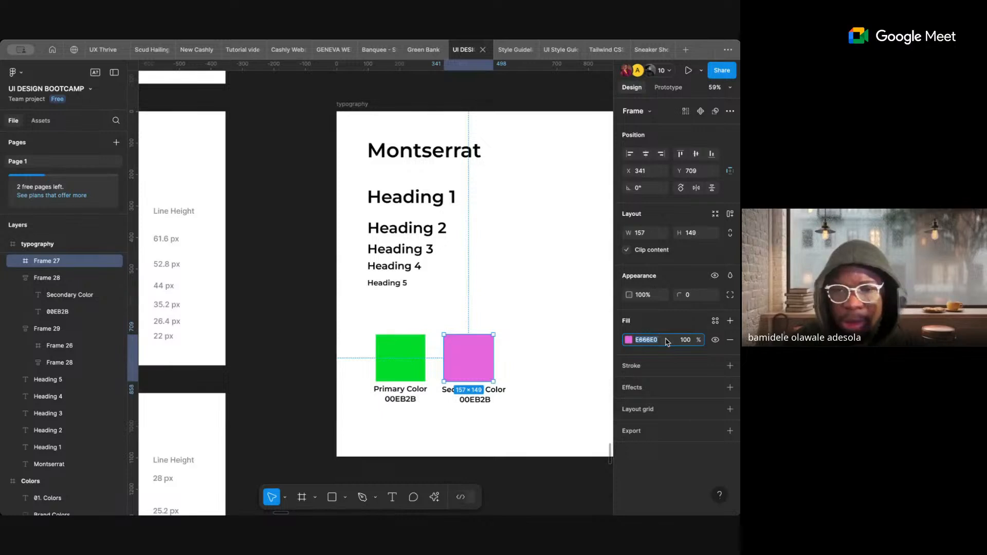
- Create a color style named secondary color from the pink square's fill
{"action": "left_click", "coordinate": [716, 321]}
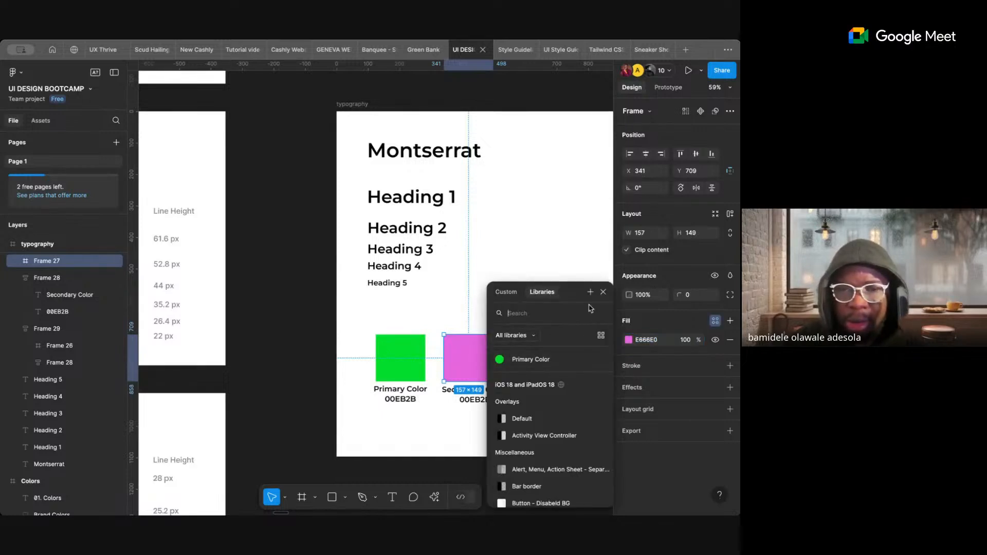
{"action": "left_click", "coordinate": [591, 291]}
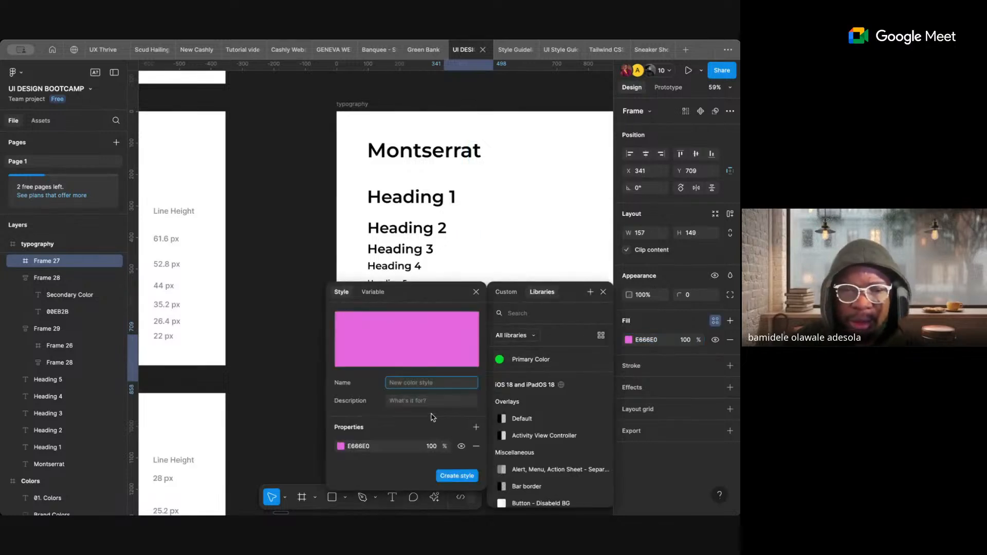
{"action": "type", "text": "se"}
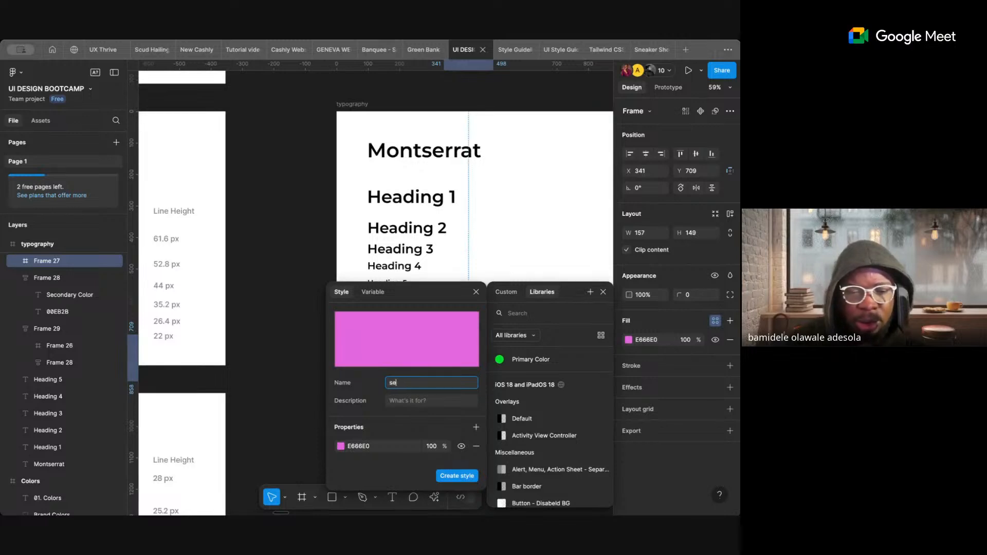
{"action": "type", "text": "condary c"}
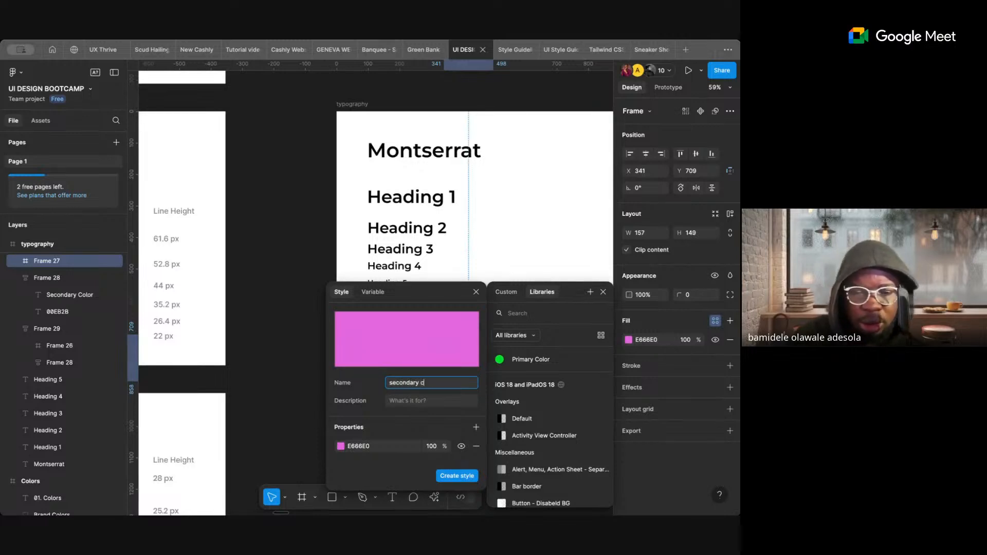
{"action": "type", "text": "olor"}
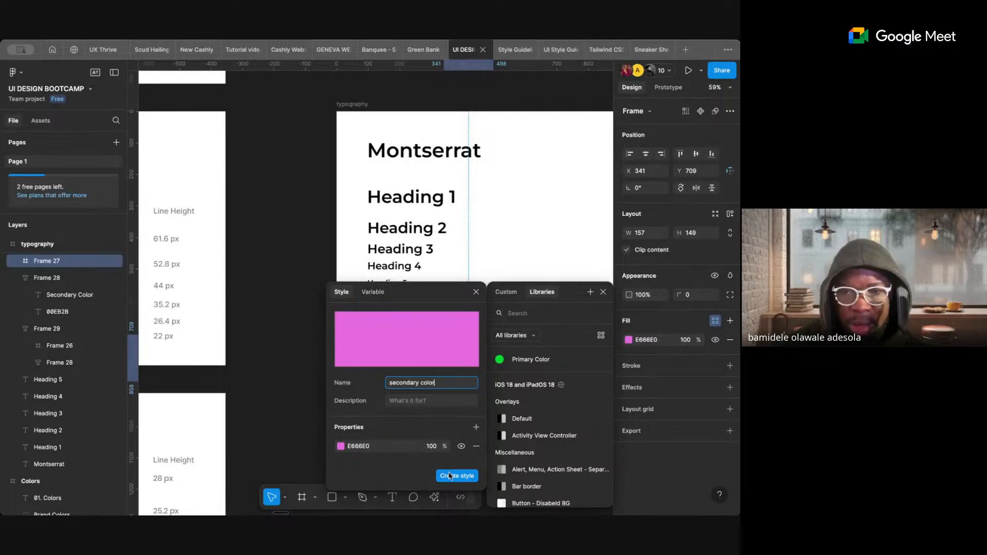
{"action": "left_click", "coordinate": [450, 476]}
{"action": "left_click", "coordinate": [525, 326]}
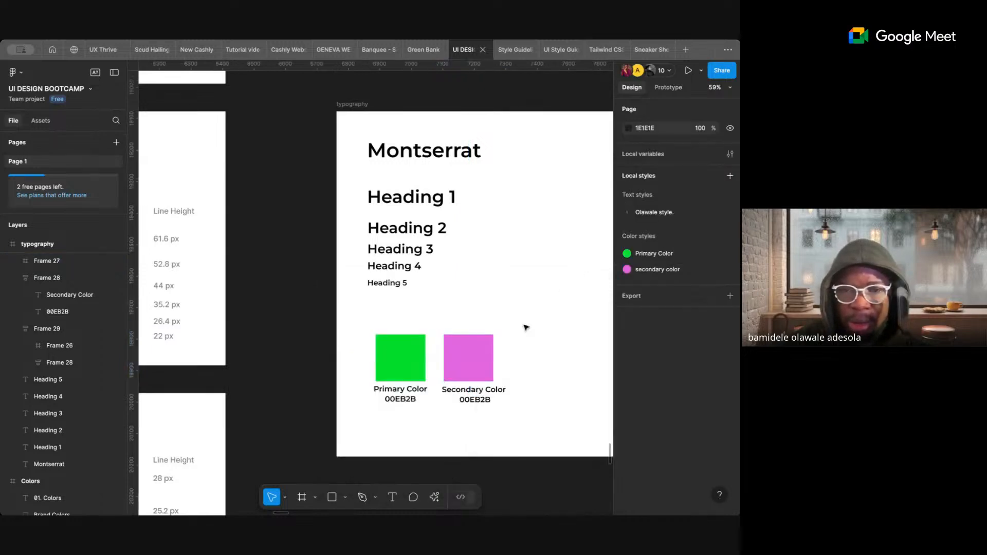
- Replace the hex code under the Secondary Color label with the copied E666E0
{"action": "left_click", "coordinate": [477, 399]}
{"action": "left_click", "coordinate": [477, 400]}
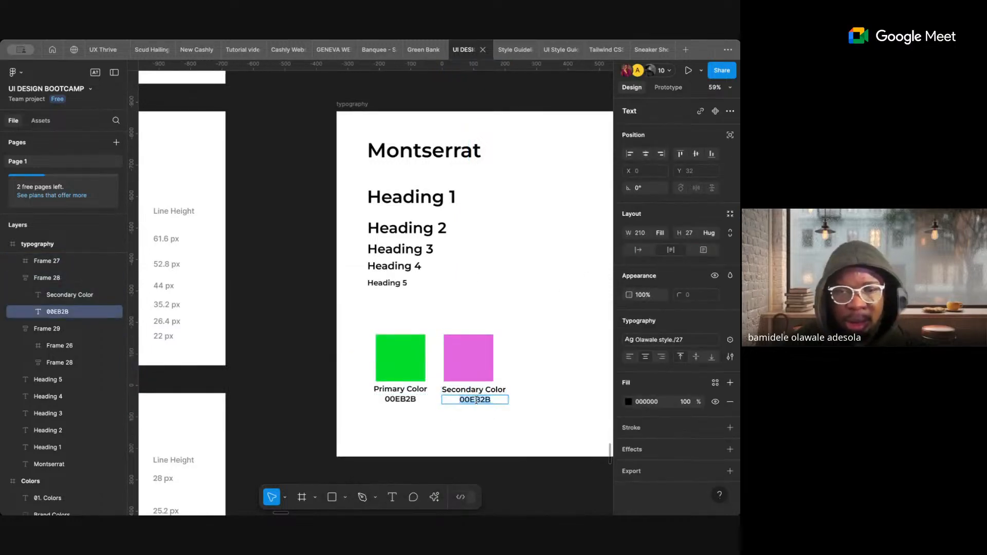
{"action": "key", "text": "ctrl+v"}
{"action": "key", "text": "Escape"}
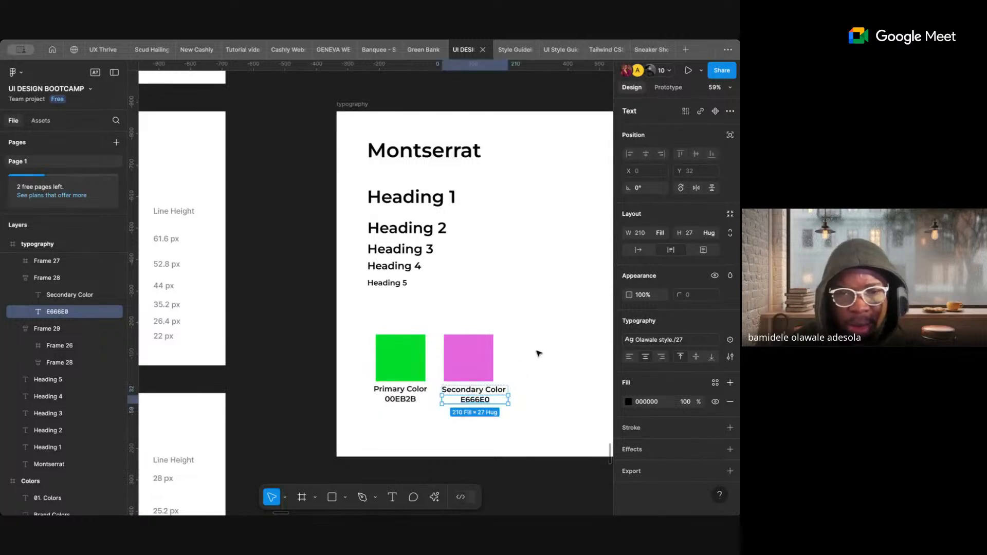
{"action": "left_click", "coordinate": [535, 351]}
- Center the pink square over its widened label group and wrap both in an auto layout frame
{"action": "left_click", "coordinate": [488, 366]}
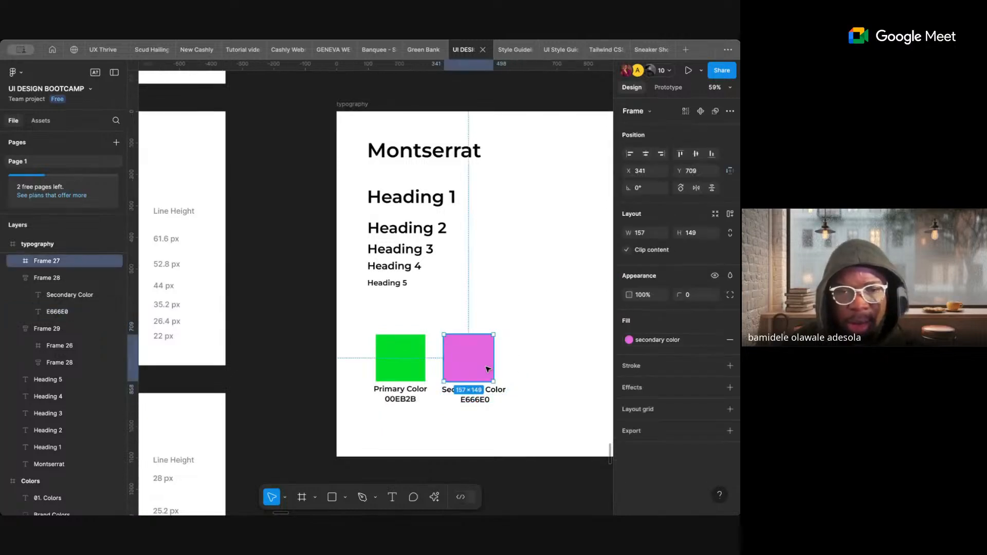
{"action": "left_click", "coordinate": [488, 393], "text": "shift"}
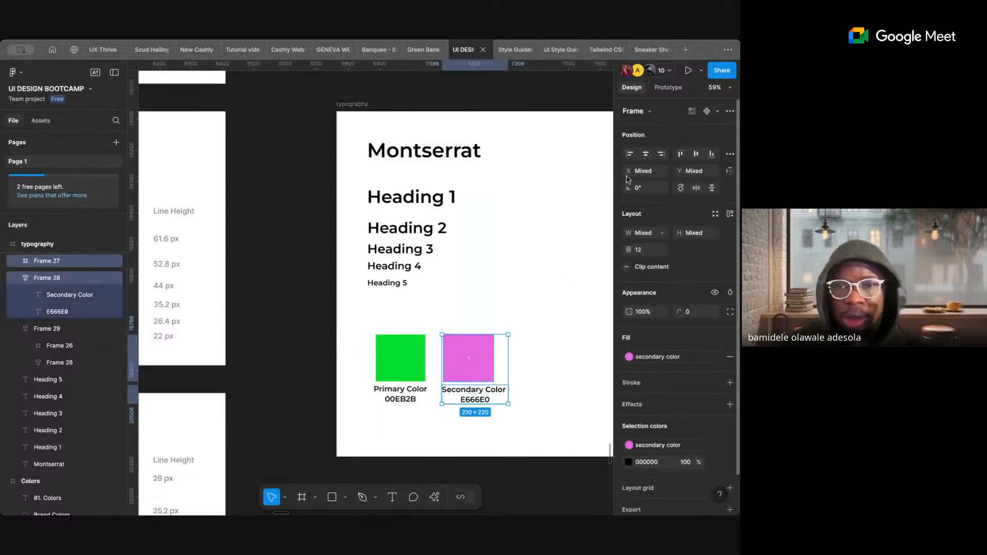
{"action": "left_click", "coordinate": [531, 357]}
{"action": "left_click", "coordinate": [502, 396]}
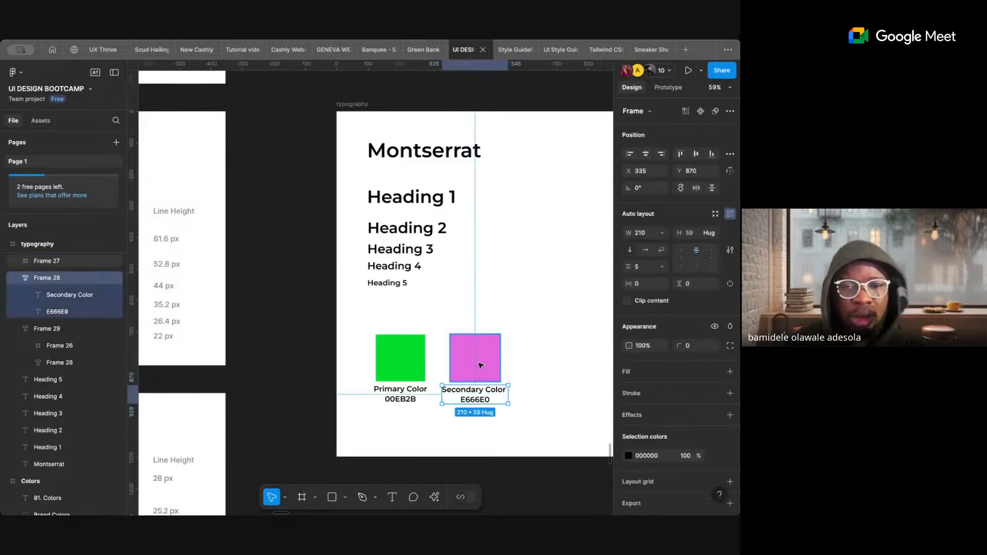
{"action": "left_click", "coordinate": [481, 365], "text": "shift"}
{"action": "key", "text": "shift+a"}
{"action": "left_click", "coordinate": [599, 309]}
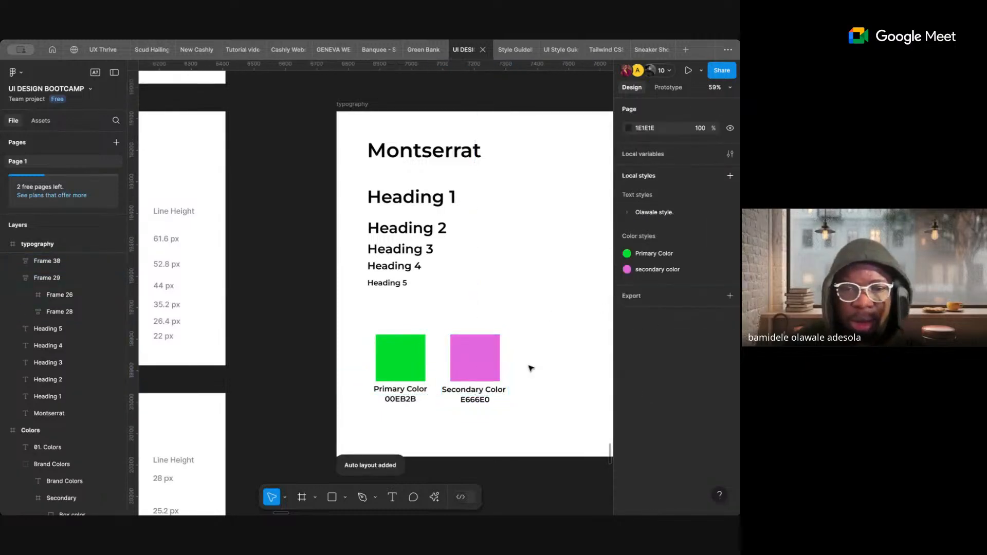
- Examine the State Colors and Gray Colors groups in the reference Colors frame
{"action": "scroll", "coordinate": [531, 368], "scroll_direction": "down", "scroll_amount": 5}
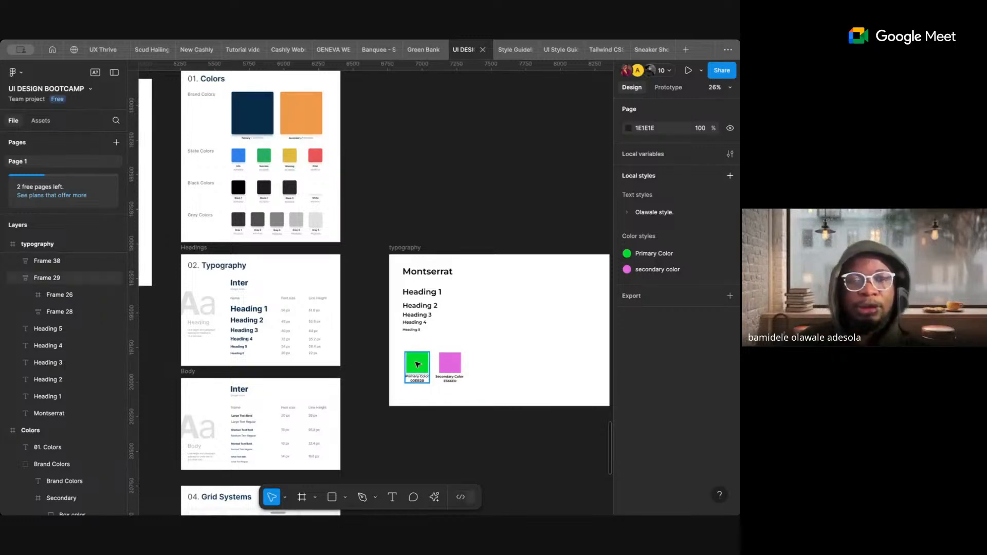
{"action": "left_click", "coordinate": [246, 161]}
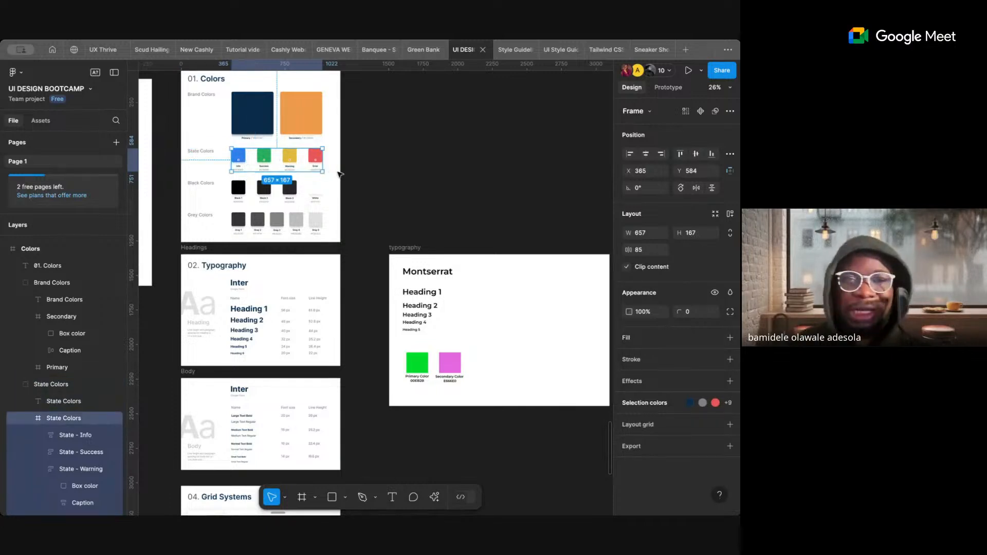
{"action": "left_click", "coordinate": [277, 229]}
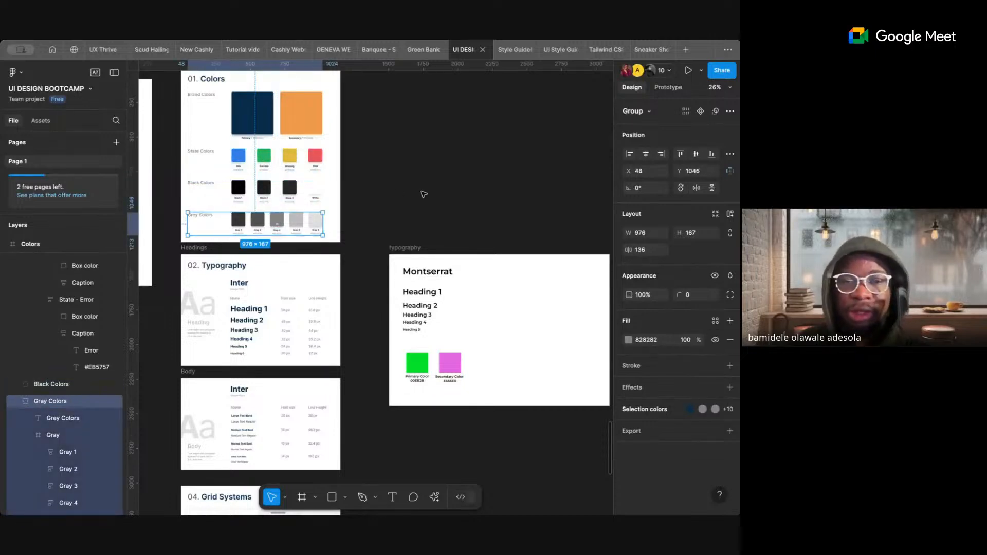
{"action": "left_click", "coordinate": [474, 199]}
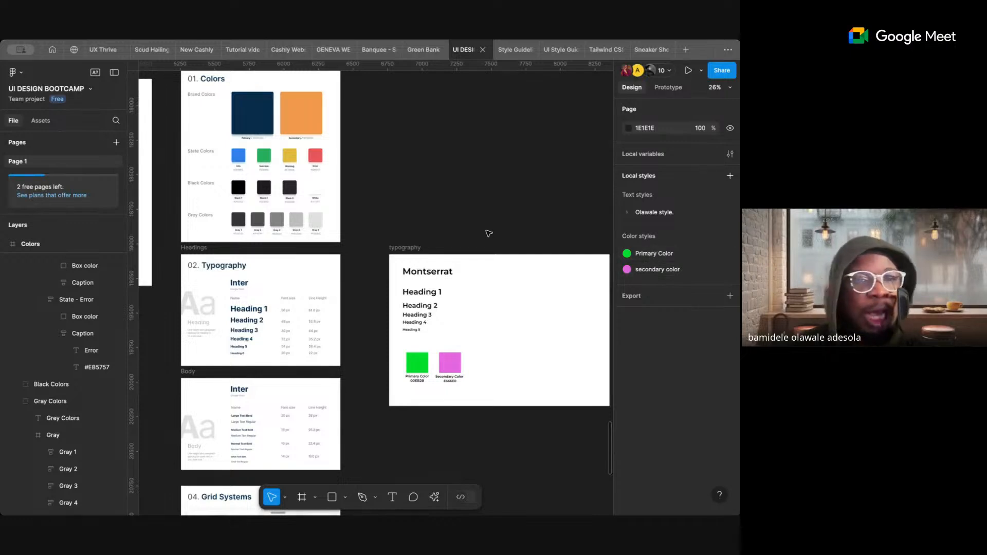
- Look through the list of people currently in the file
{"action": "left_click", "coordinate": [664, 71]}
{"action": "scroll", "coordinate": [663, 263], "scroll_direction": "down", "scroll_amount": 1}
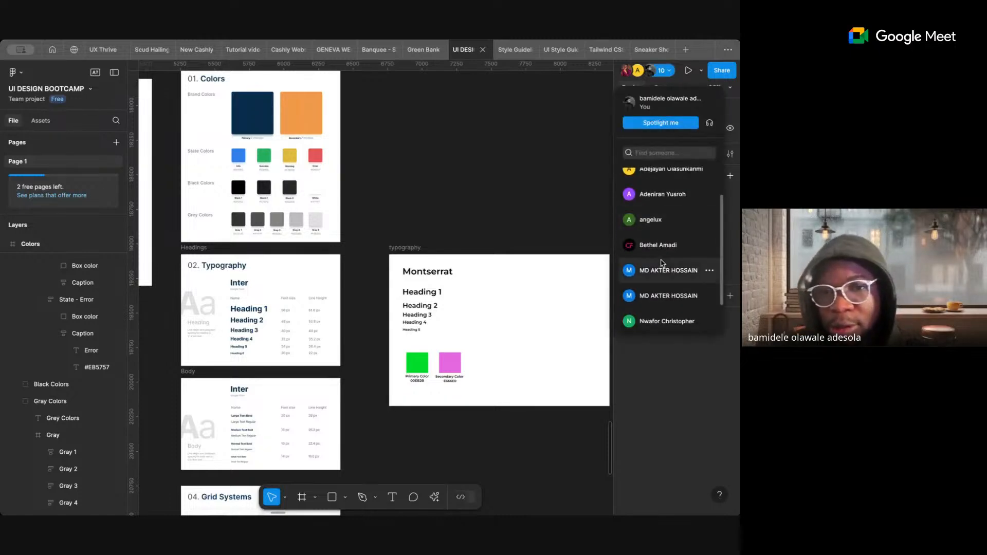
{"action": "scroll", "coordinate": [663, 263], "scroll_direction": "down", "scroll_amount": 1}
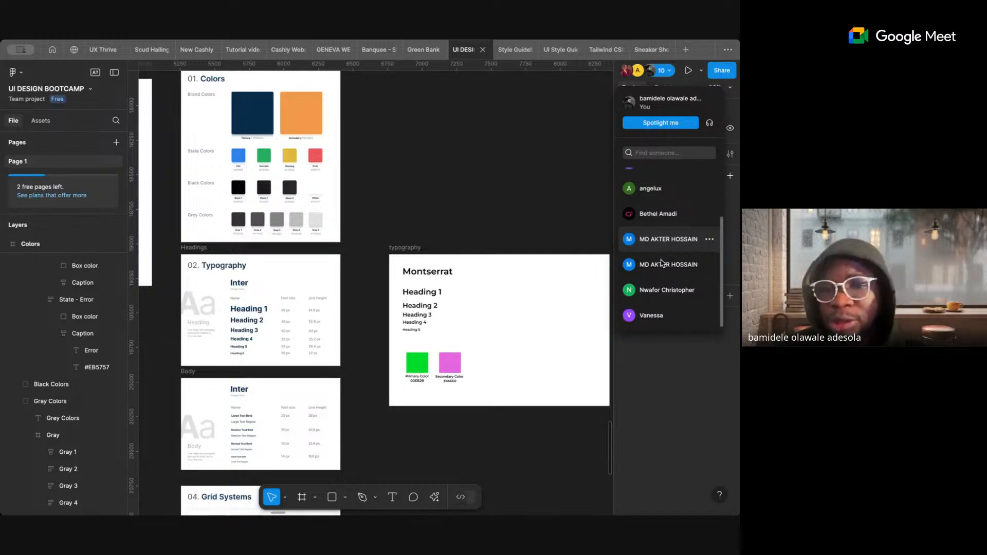
{"action": "scroll", "coordinate": [662, 263], "scroll_direction": "up", "scroll_amount": 2}
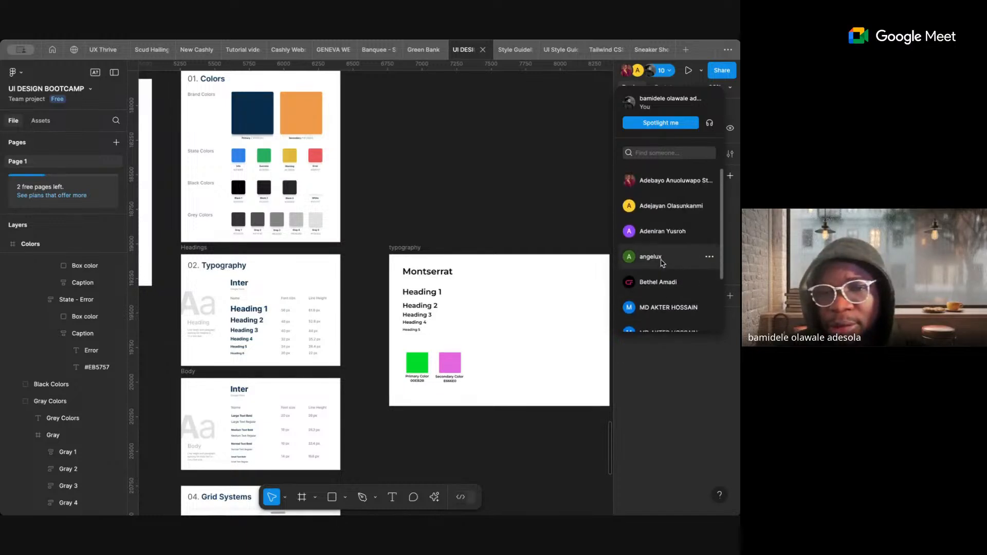
{"action": "scroll", "coordinate": [663, 263], "scroll_direction": "down", "scroll_amount": 1}
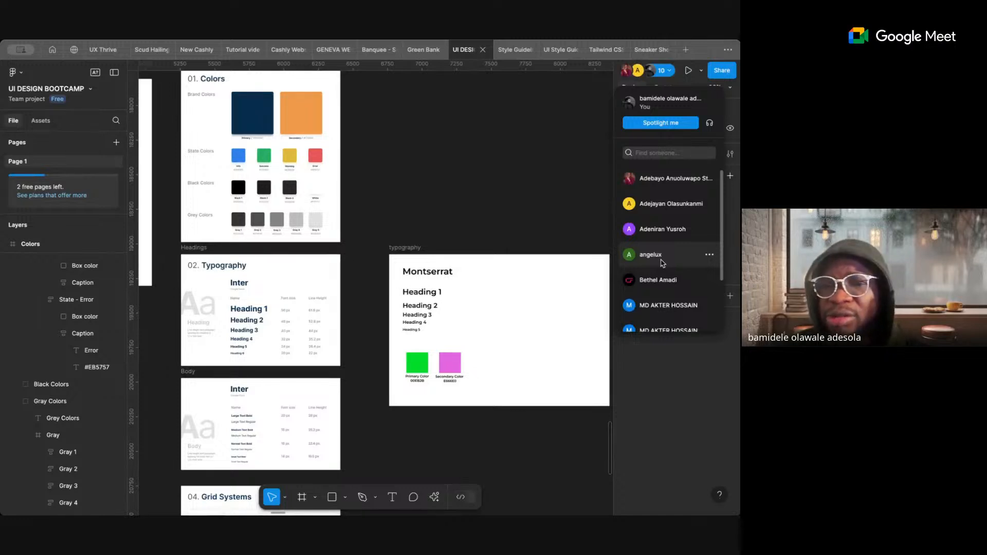
- Follow a collaborator's view of the file, stop following, and return to the swatches in the typography frame
{"action": "left_click", "coordinate": [663, 261]}
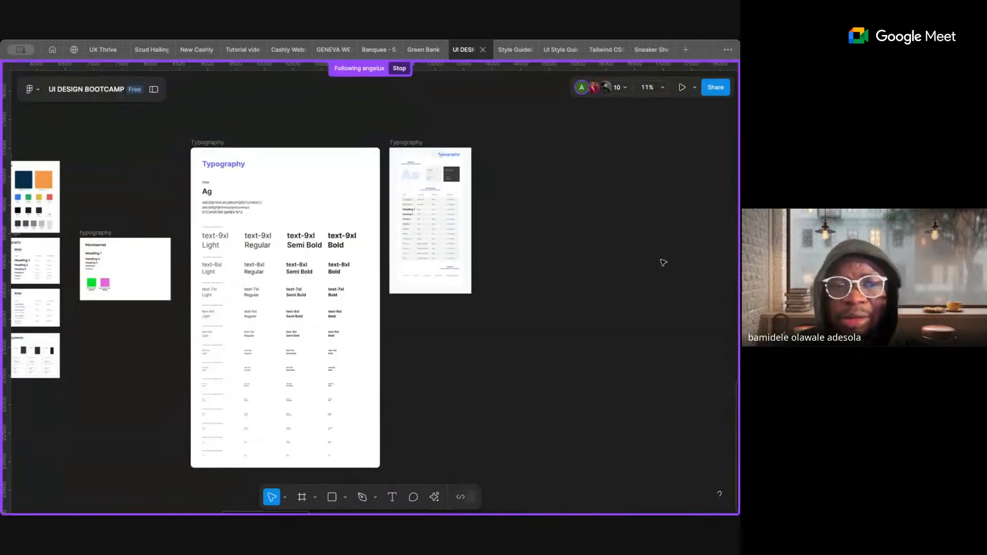
{"action": "scroll", "coordinate": [553, 261], "scroll_direction": "left", "scroll_amount": 5}
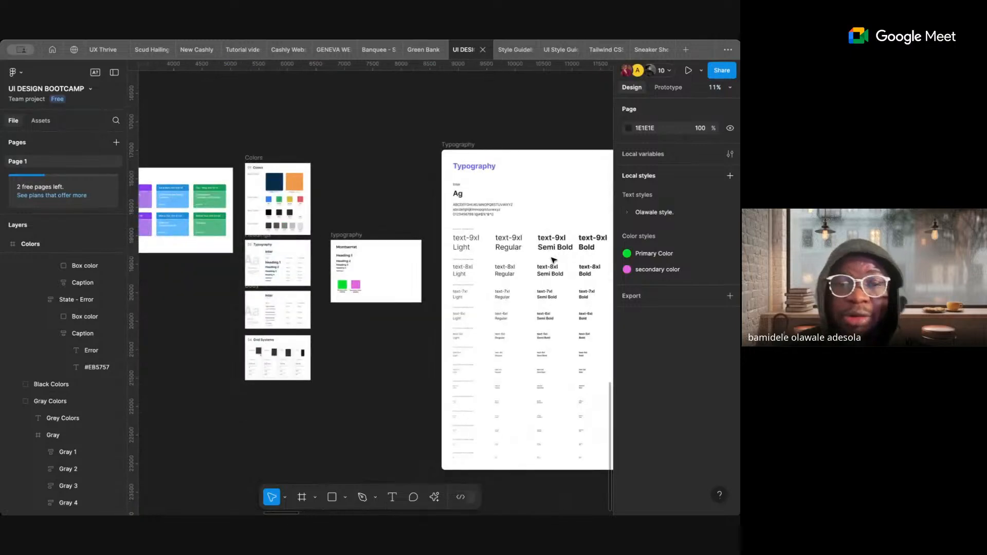
{"action": "scroll", "coordinate": [357, 289], "scroll_direction": "up", "scroll_amount": 5}
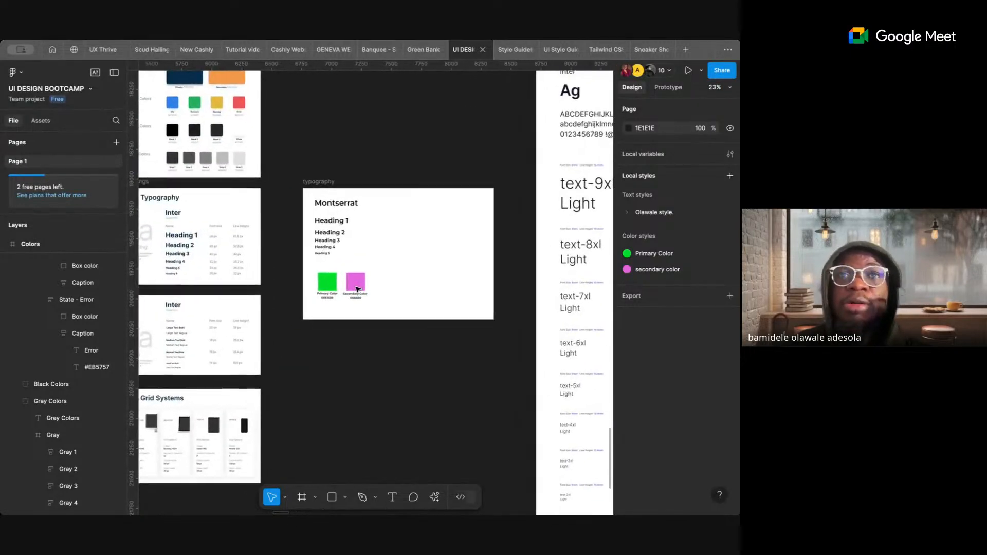
{"action": "scroll", "coordinate": [358, 289], "scroll_direction": "up", "scroll_amount": 1}
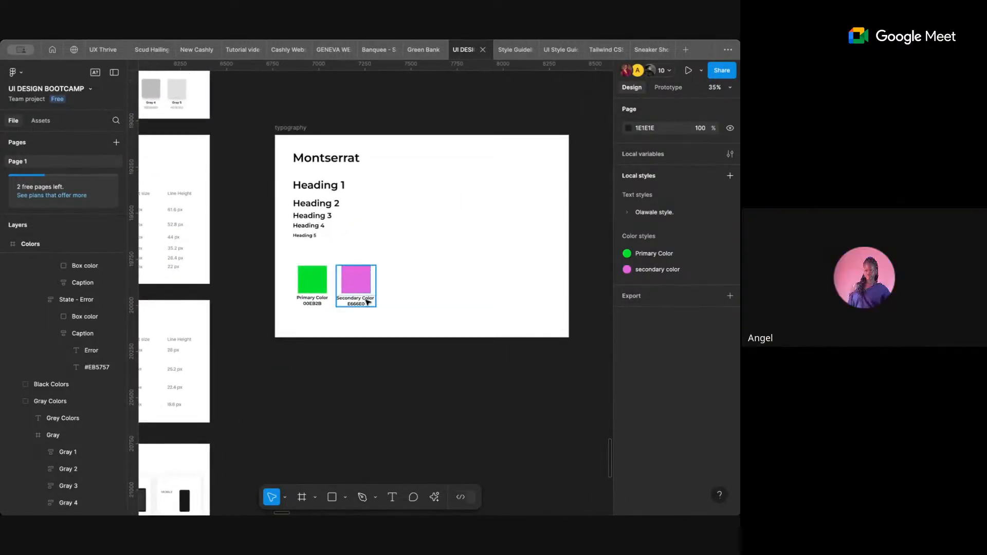
{"action": "scroll", "coordinate": [365, 299], "scroll_direction": "down", "scroll_amount": 3}
{"action": "scroll", "coordinate": [368, 302], "scroll_direction": "down", "scroll_amount": 1}
{"action": "scroll", "coordinate": [368, 303], "scroll_direction": "left", "scroll_amount": 3}
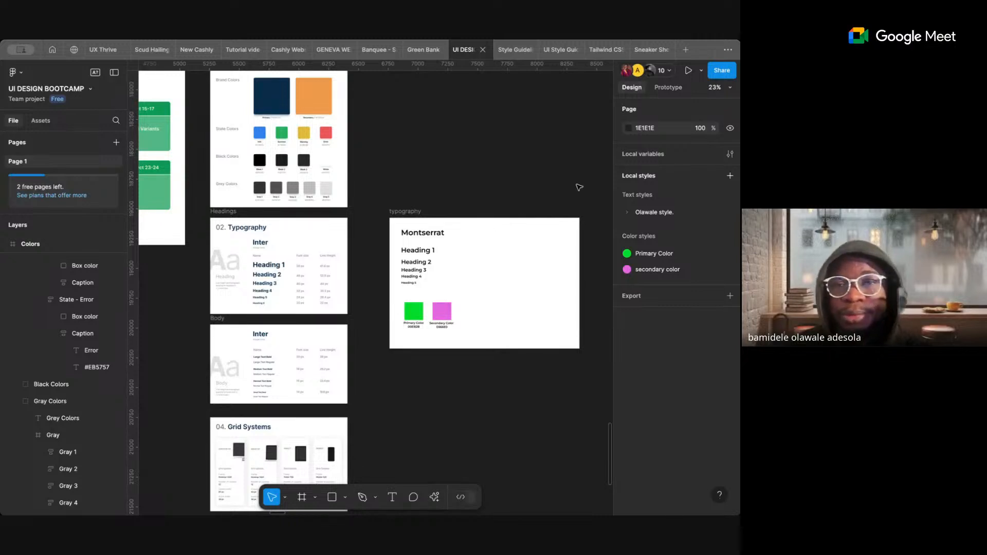
- Check the list of collaborators again and look over the color swatches in the typography frame
{"action": "left_click", "coordinate": [666, 70]}
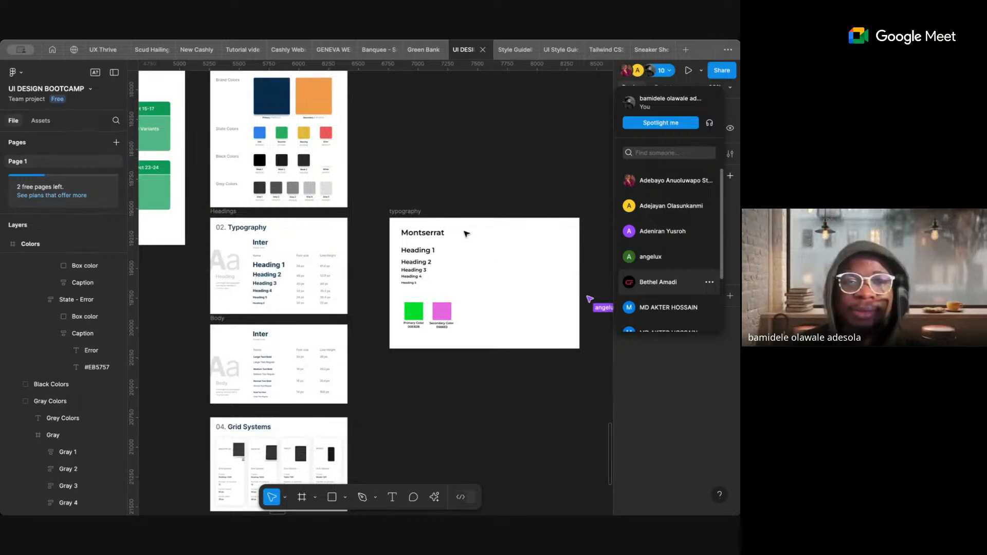
{"action": "left_click", "coordinate": [479, 193]}
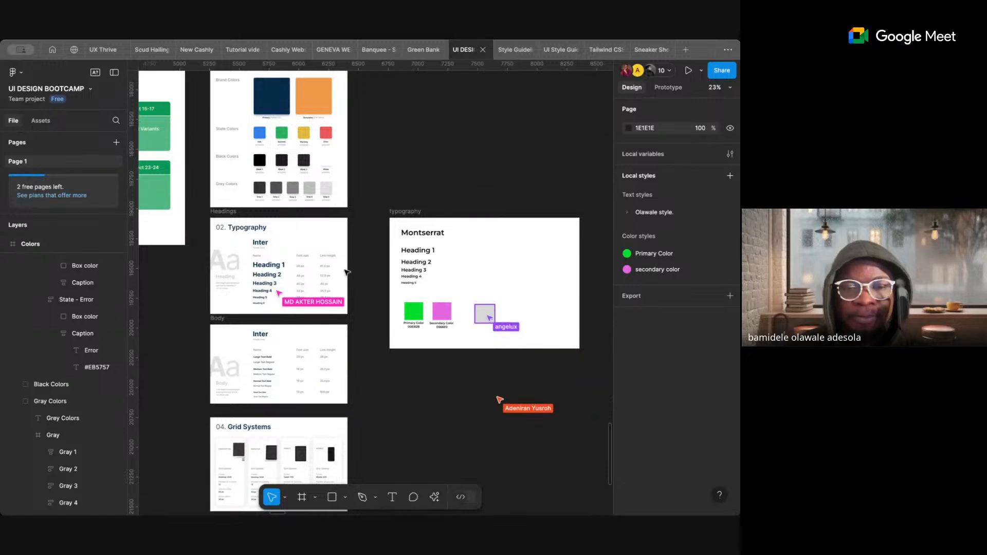
{"action": "scroll", "coordinate": [294, 413], "scroll_direction": "down", "scroll_amount": 3}
{"action": "scroll", "coordinate": [294, 413], "scroll_direction": "up", "scroll_amount": 3}
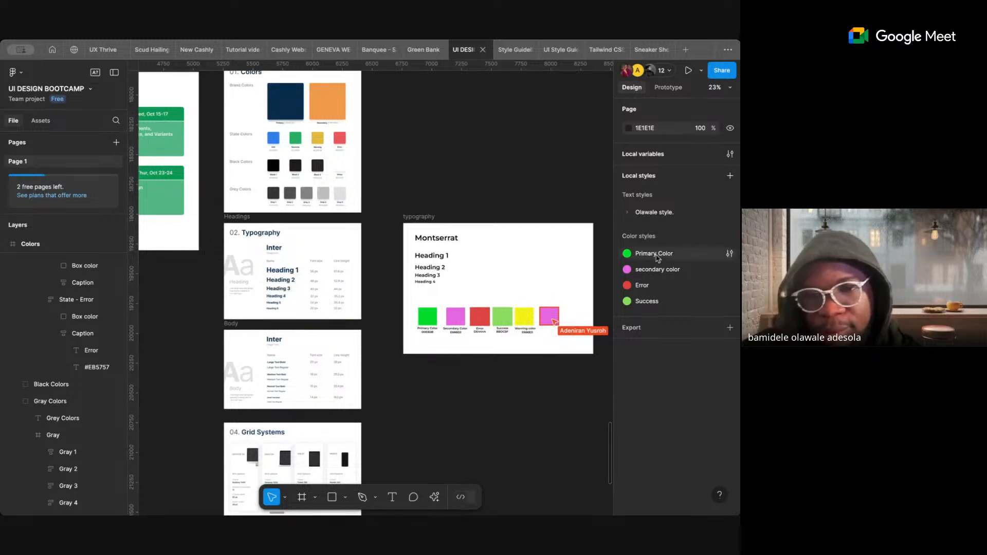
- Create a local color style with fill D9D9D9, named with the presenter's first name
{"action": "left_click", "coordinate": [730, 237]}
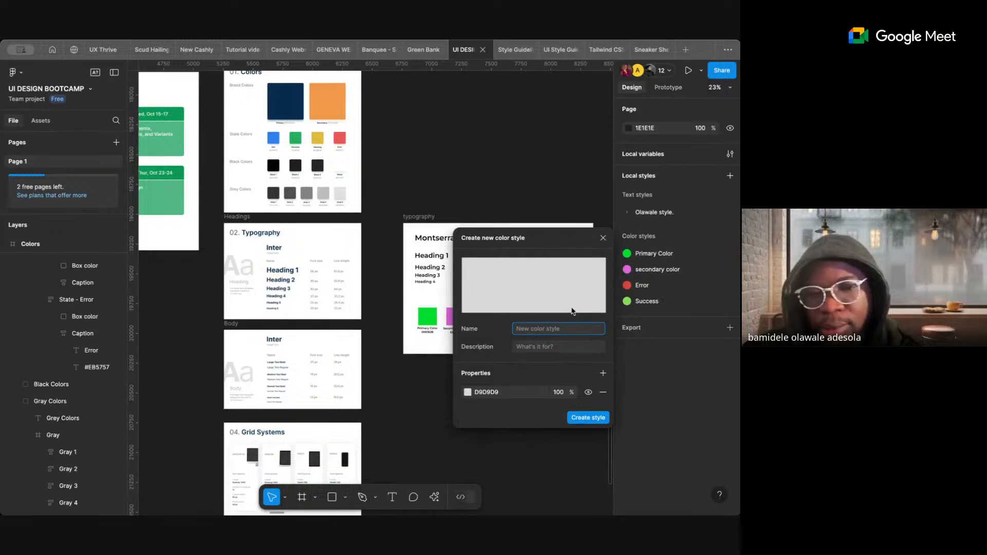
{"action": "type", "text": "G"}
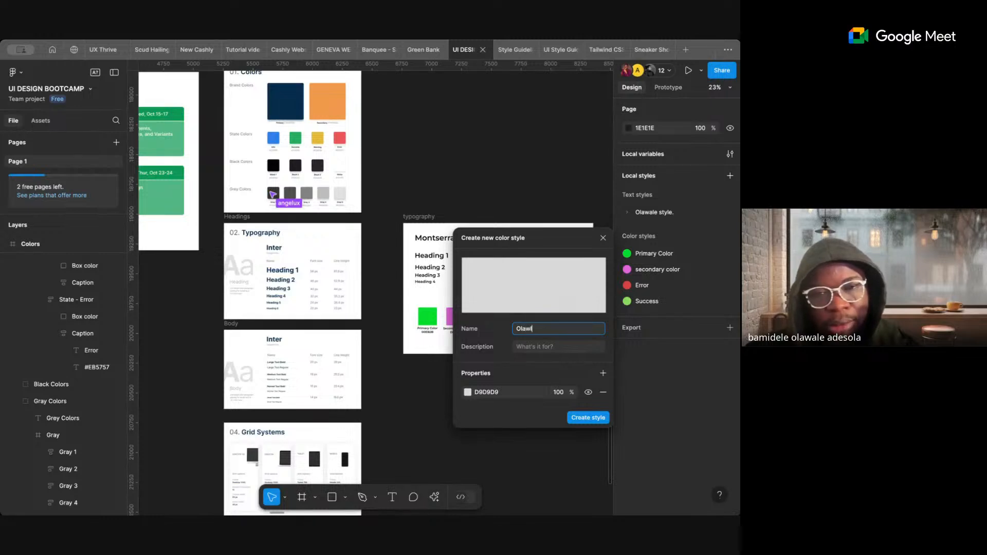
{"action": "key", "text": "BackSpace"}
{"action": "key", "text": "BackSpace"}
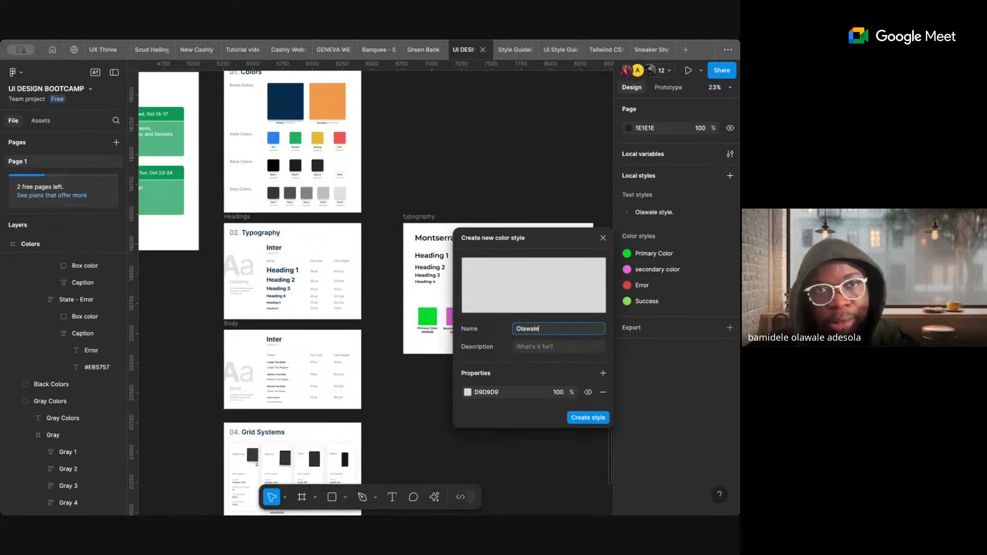
{"action": "key", "text": "Return"}
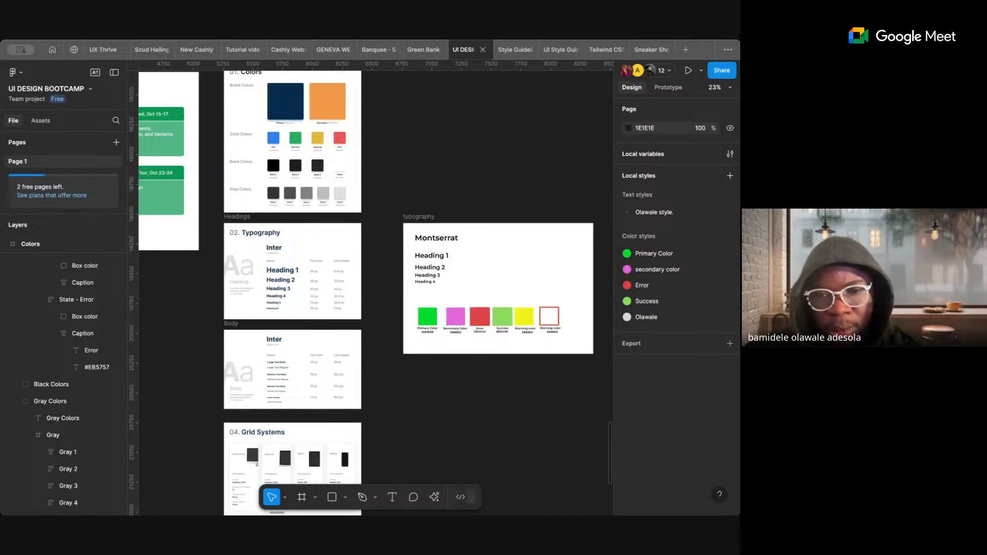
- Remove the D9D9D9 fill from the color style named after the presenter
{"action": "left_click", "coordinate": [730, 318]}
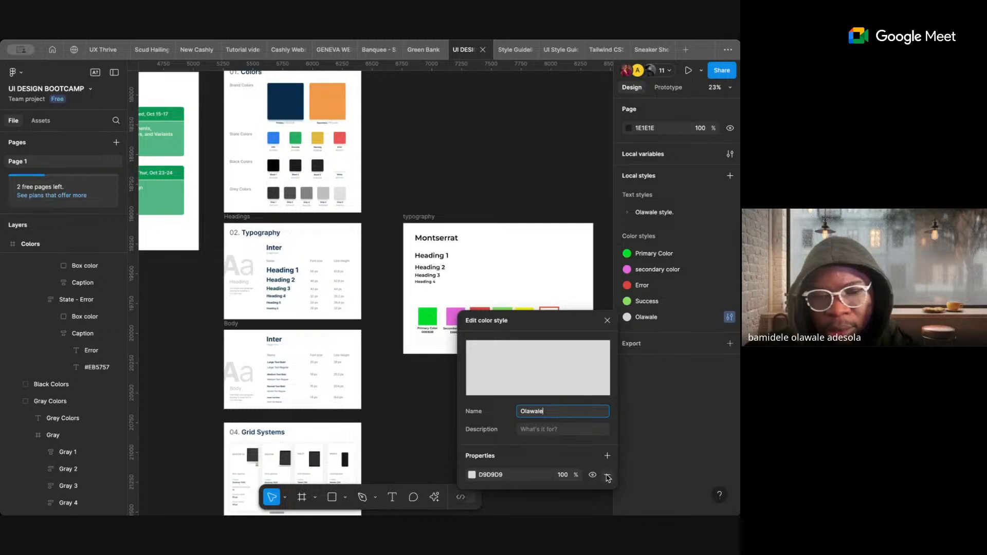
{"action": "left_click", "coordinate": [607, 477]}
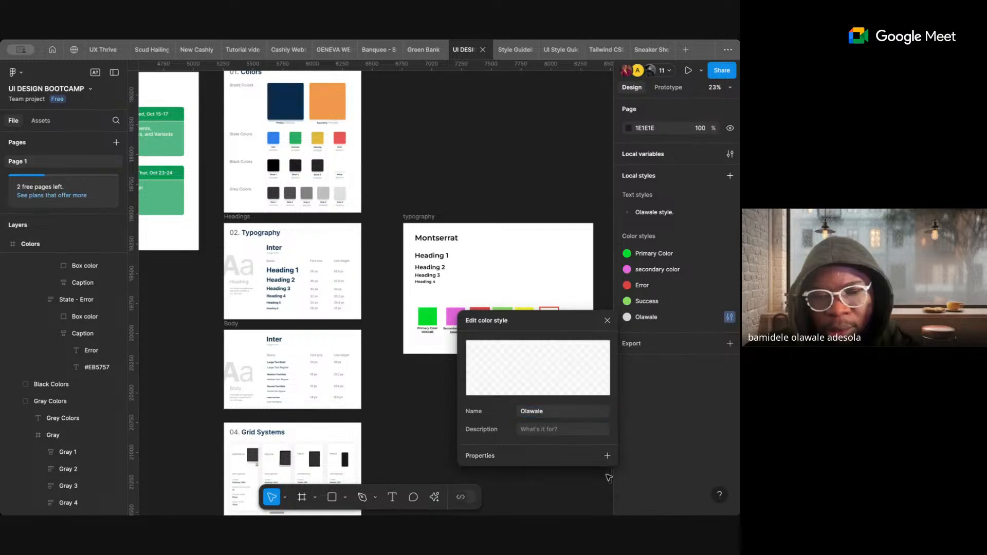
{"action": "left_click", "coordinate": [607, 322]}
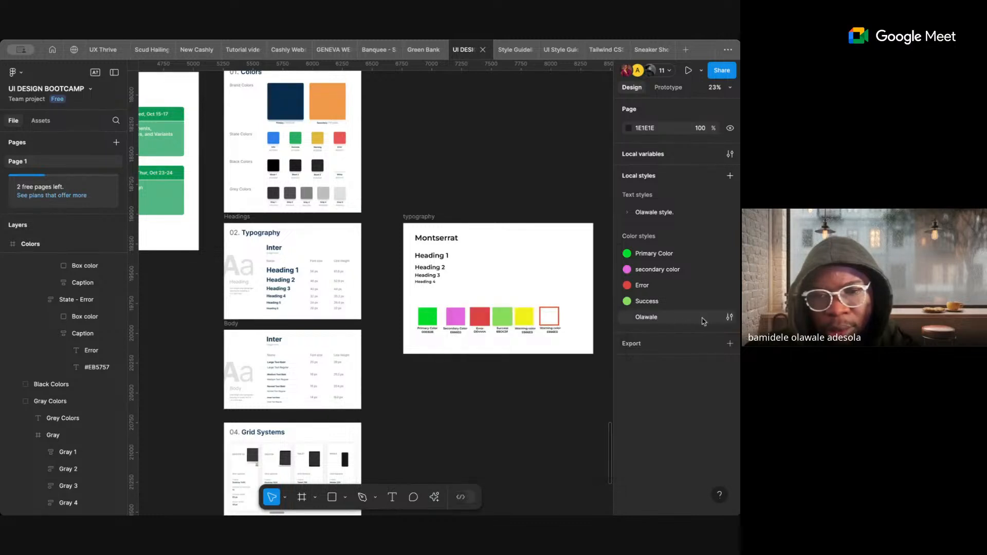
- Delete the color style named after the presenter from the local color styles
{"action": "left_click", "coordinate": [729, 317]}
{"action": "left_click", "coordinate": [682, 319]}
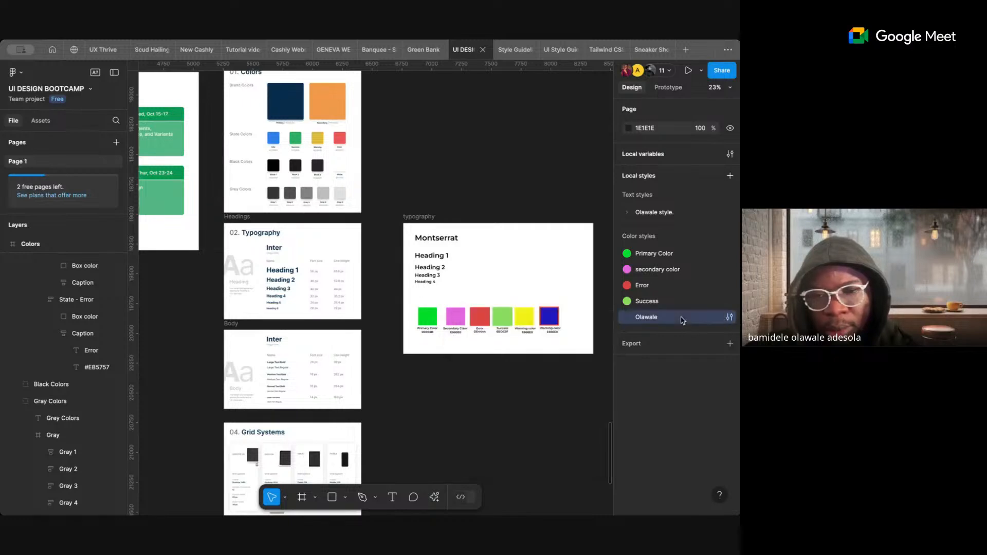
{"action": "right_click", "coordinate": [682, 320]}
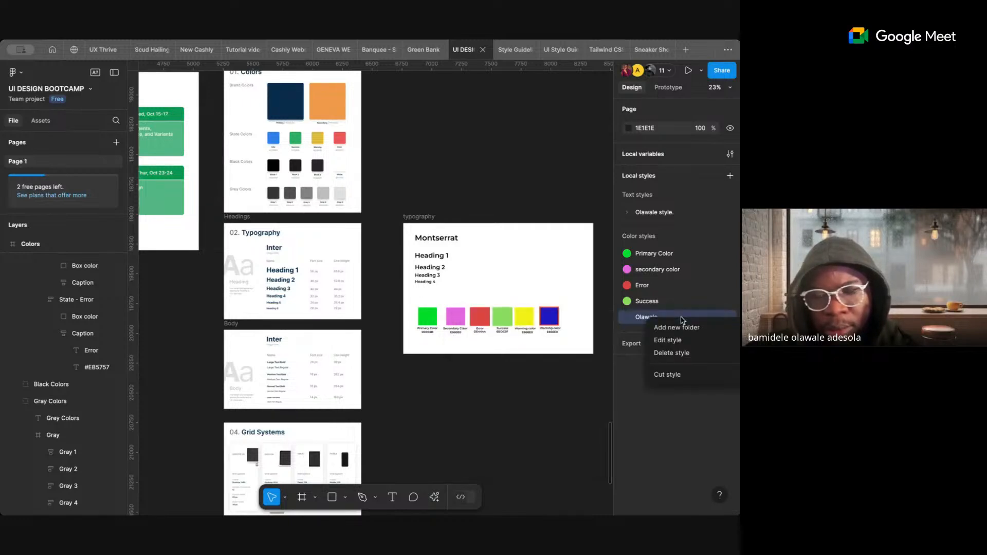
{"action": "left_click", "coordinate": [684, 351]}
- Try adding a new folder for the Primary Color style, and undo back to the full color style list
{"action": "right_click", "coordinate": [691, 252]}
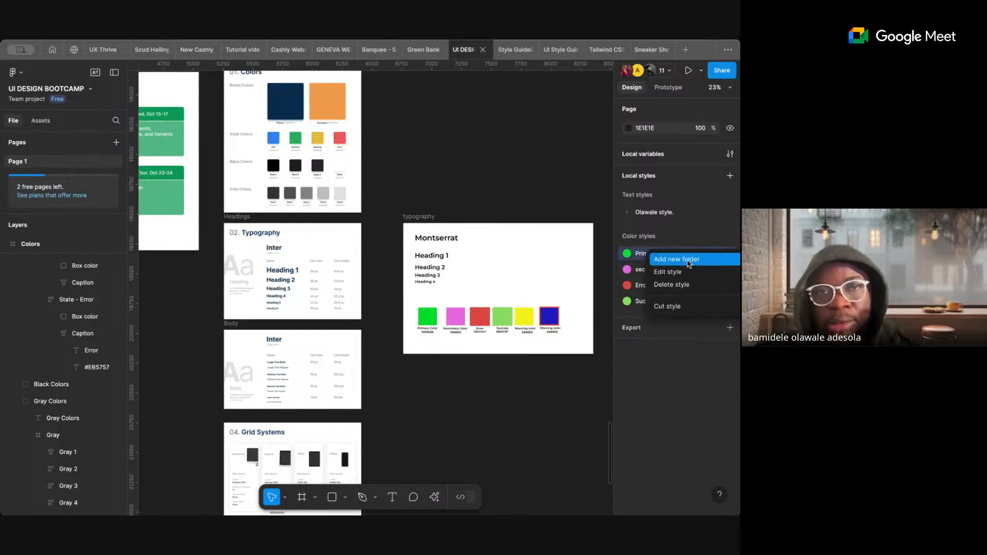
{"action": "left_click", "coordinate": [689, 264]}
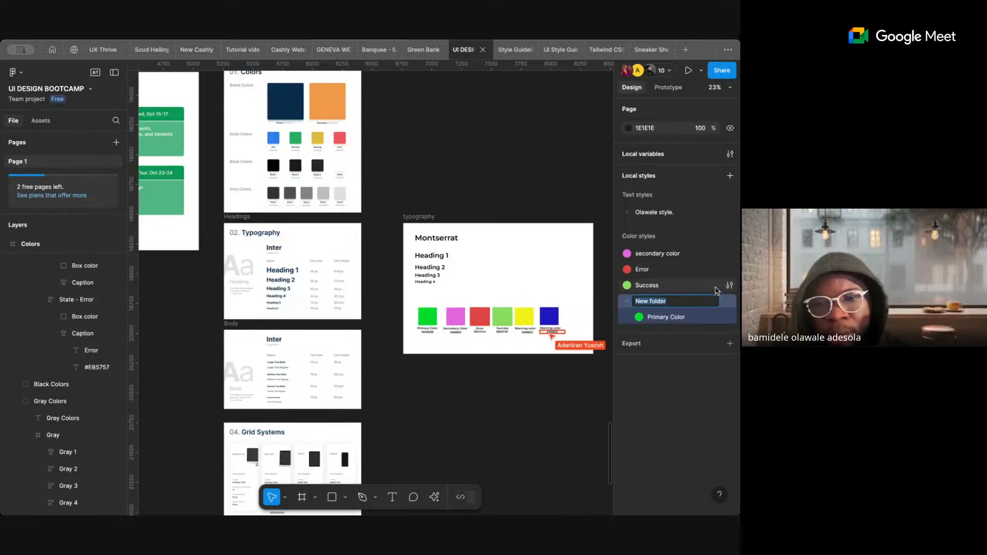
{"action": "left_click", "coordinate": [712, 228]}
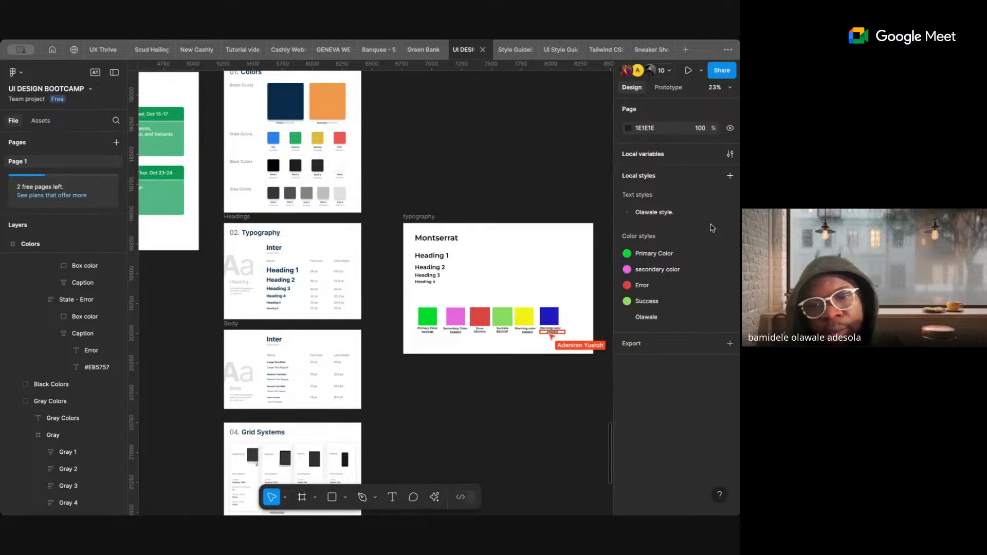
- Delete the restored empty color style below Success in the local color styles
{"action": "mouse_move", "coordinate": [712, 319]}
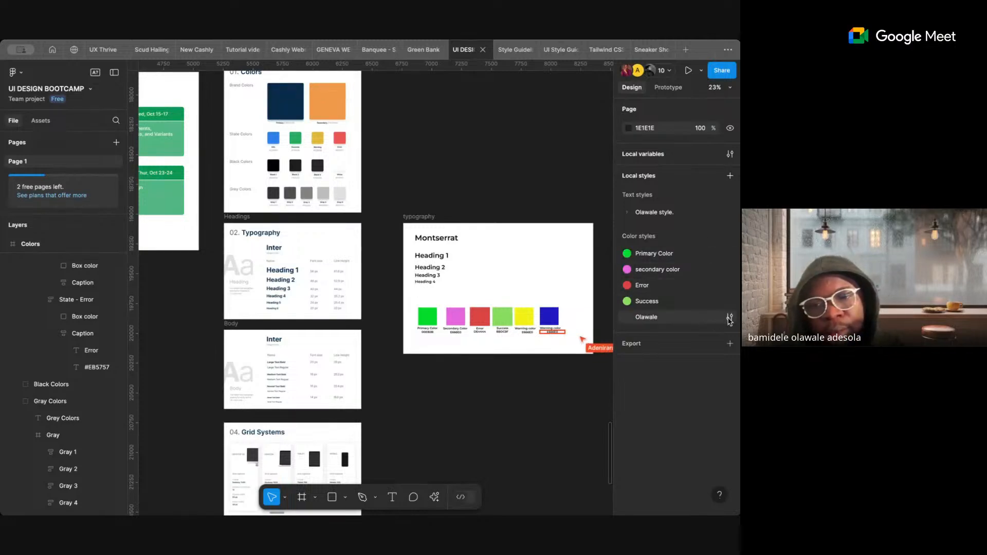
{"action": "right_click", "coordinate": [709, 323]}
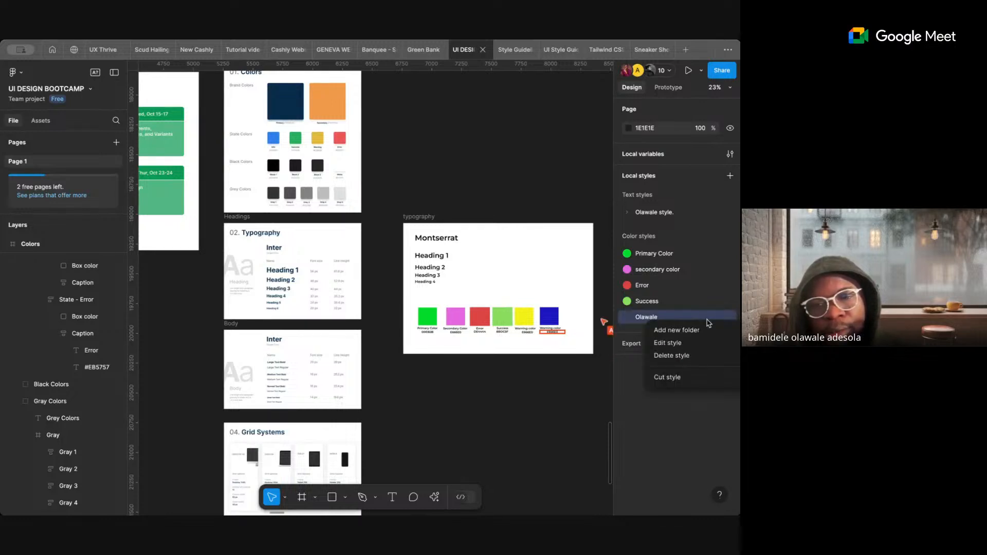
{"action": "left_click", "coordinate": [699, 356]}
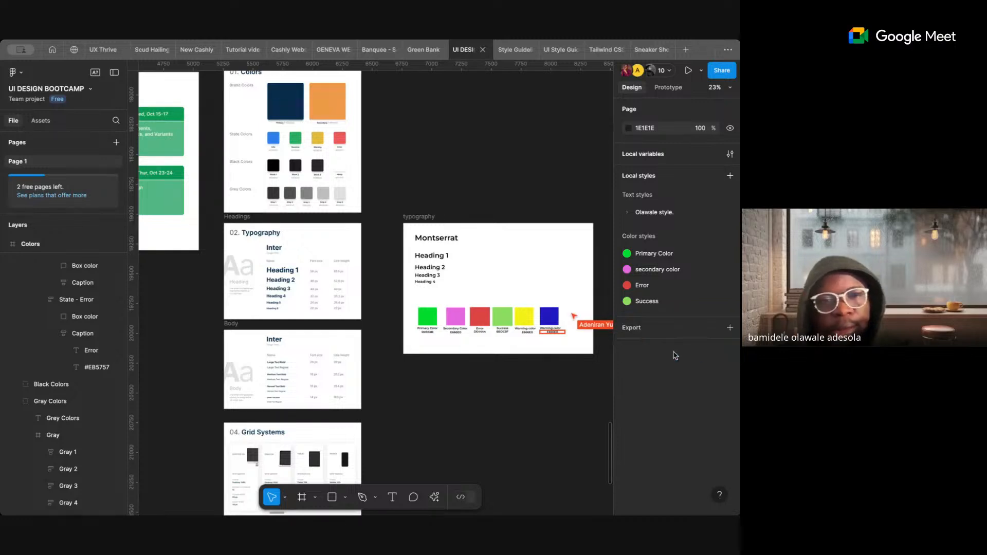
- Inspect the Info swatch and its caption text in State Colors, and compare the Colors frame with the typography frame
{"action": "scroll", "coordinate": [279, 146], "scroll_direction": "up", "scroll_amount": 4}
{"action": "double_click", "coordinate": [272, 154]}
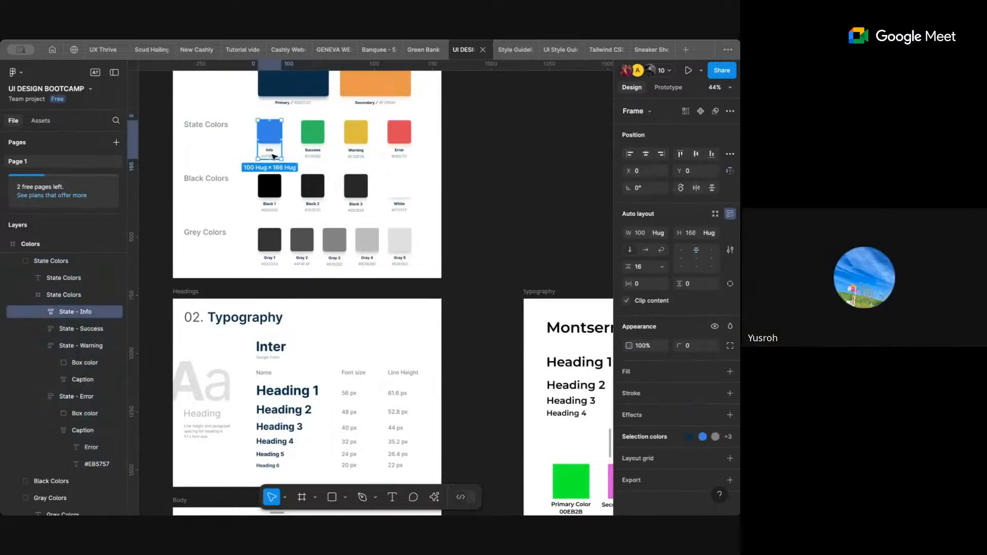
{"action": "double_click", "coordinate": [274, 157]}
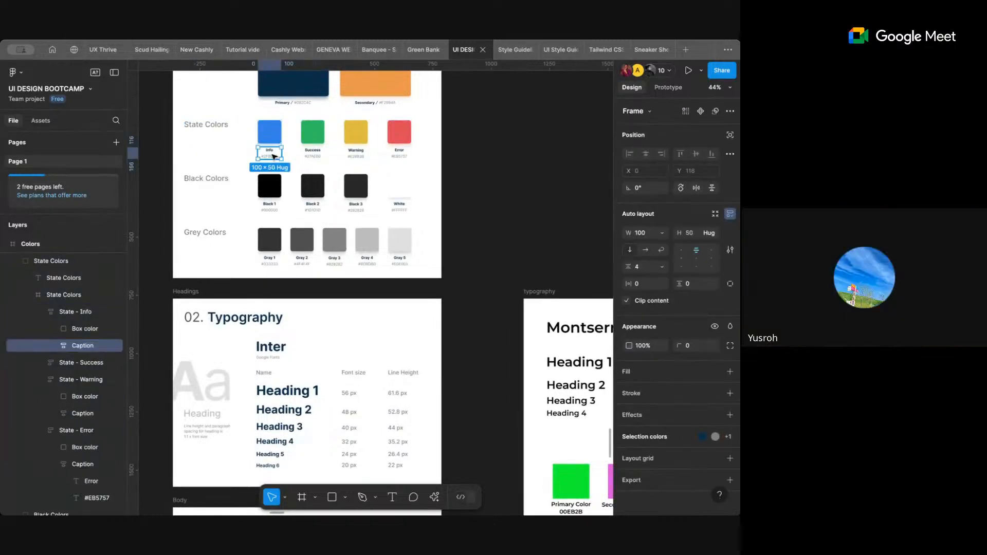
{"action": "double_click", "coordinate": [274, 157]}
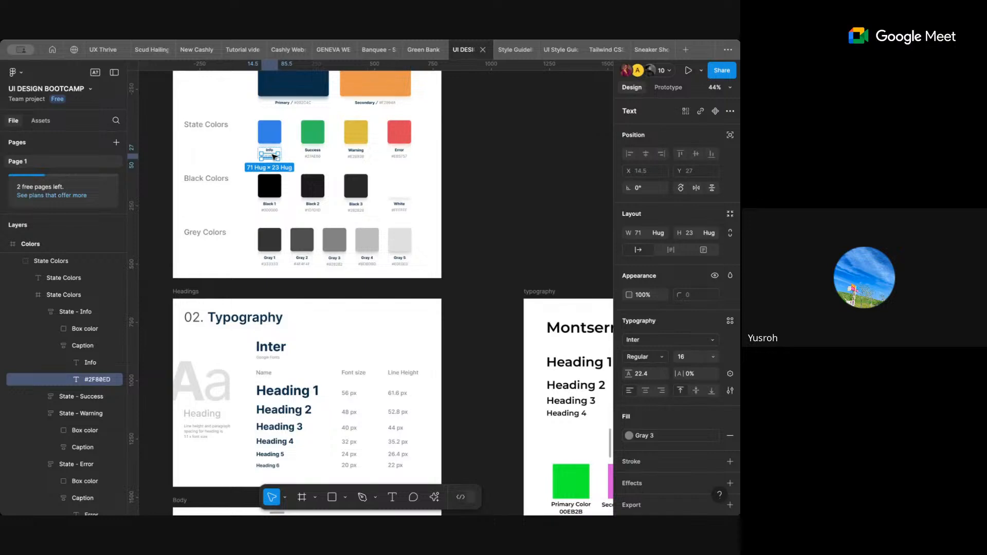
{"action": "left_click", "coordinate": [478, 189]}
{"action": "scroll", "coordinate": [479, 208], "scroll_direction": "down", "scroll_amount": 2}
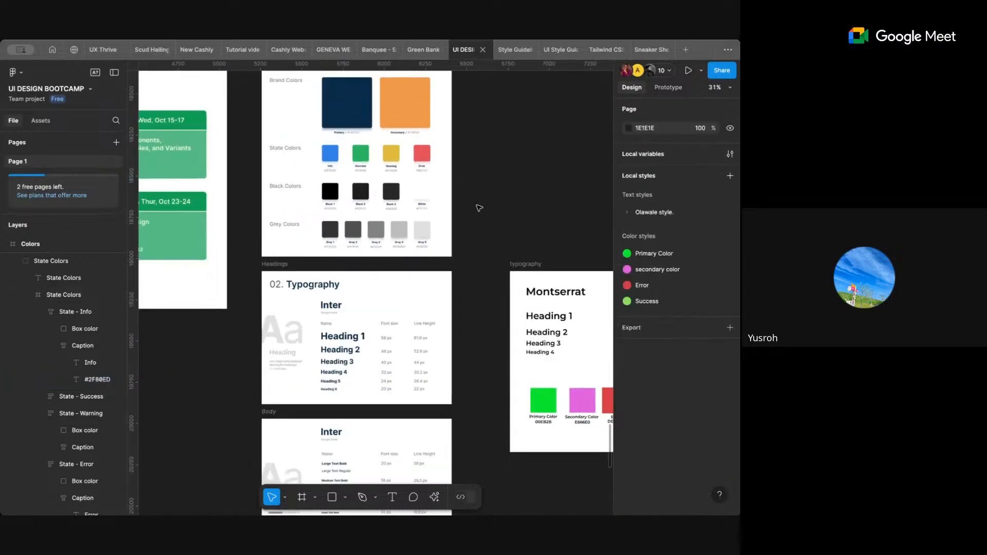
{"action": "scroll", "coordinate": [479, 208], "scroll_direction": "down", "scroll_amount": 3}
{"action": "scroll", "coordinate": [475, 232], "scroll_direction": "right", "scroll_amount": 2}
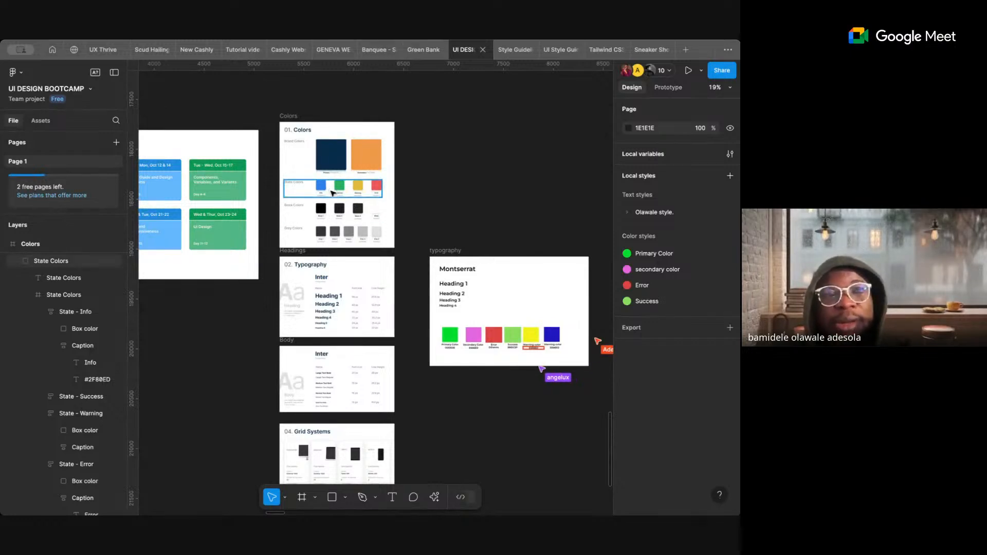
- Copy the Info state color's hex code from the Colors frame and set the typography frame's dark blue square fill to 2F80ED
{"action": "scroll", "coordinate": [333, 193], "scroll_direction": "up", "scroll_amount": 5}
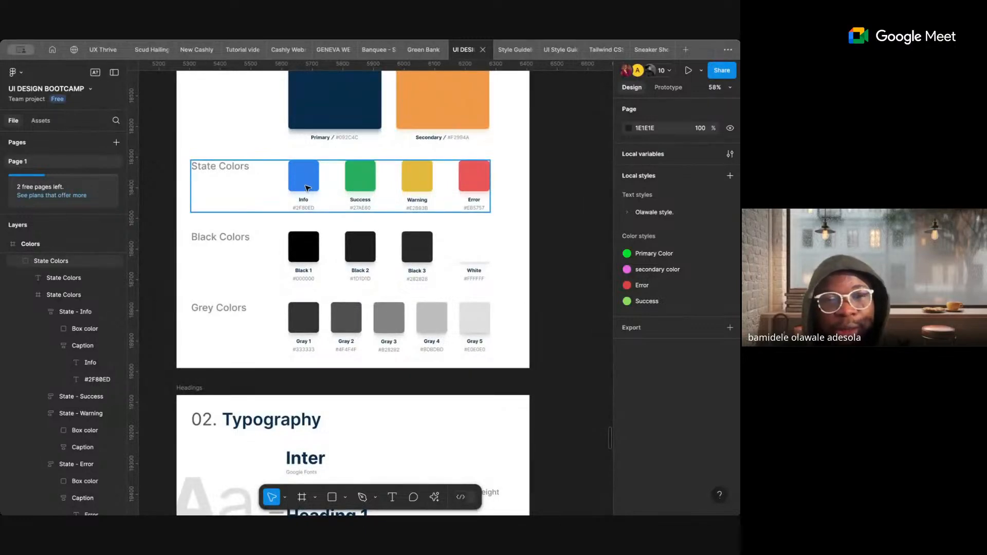
{"action": "left_click", "coordinate": [307, 188]}
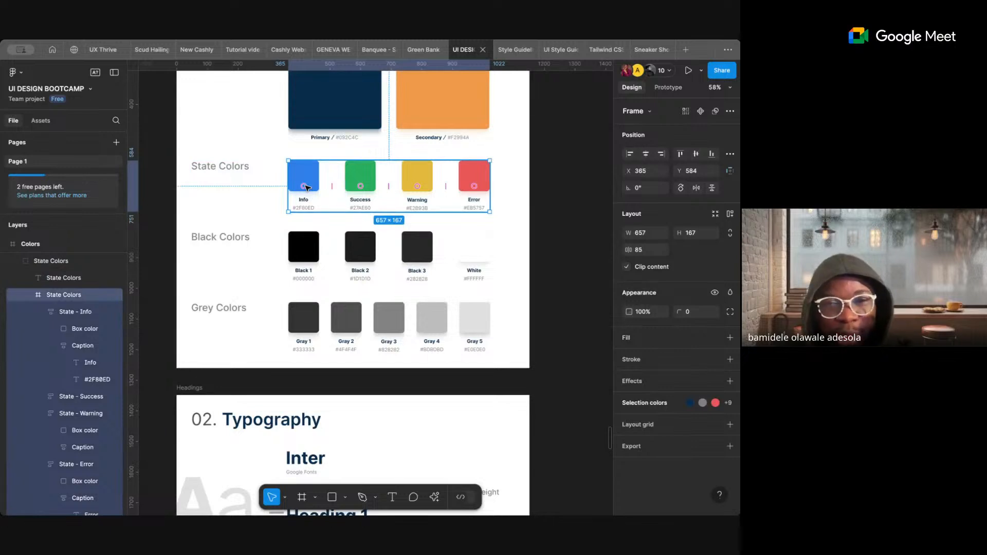
{"action": "left_click", "coordinate": [311, 182]}
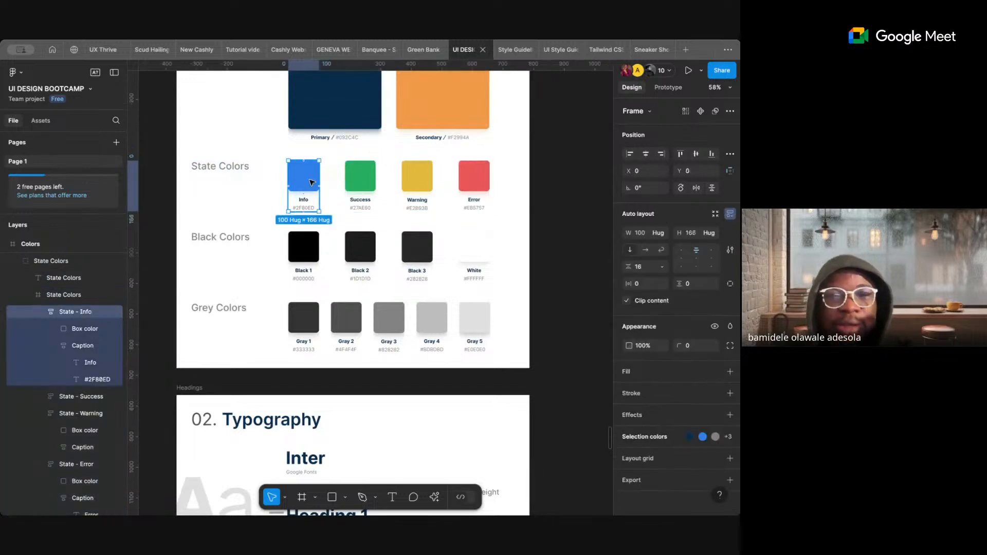
{"action": "left_click", "coordinate": [308, 208]}
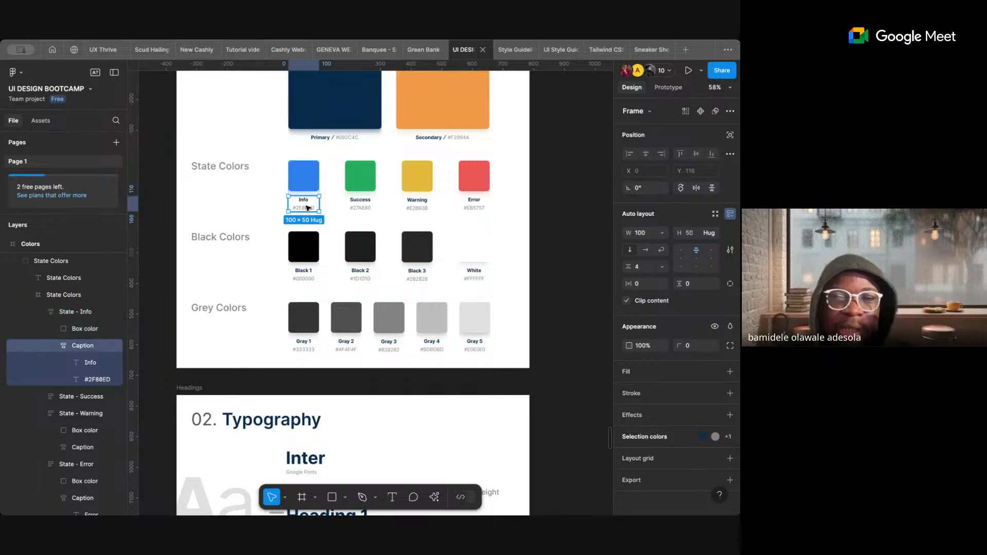
{"action": "left_click", "coordinate": [308, 207]}
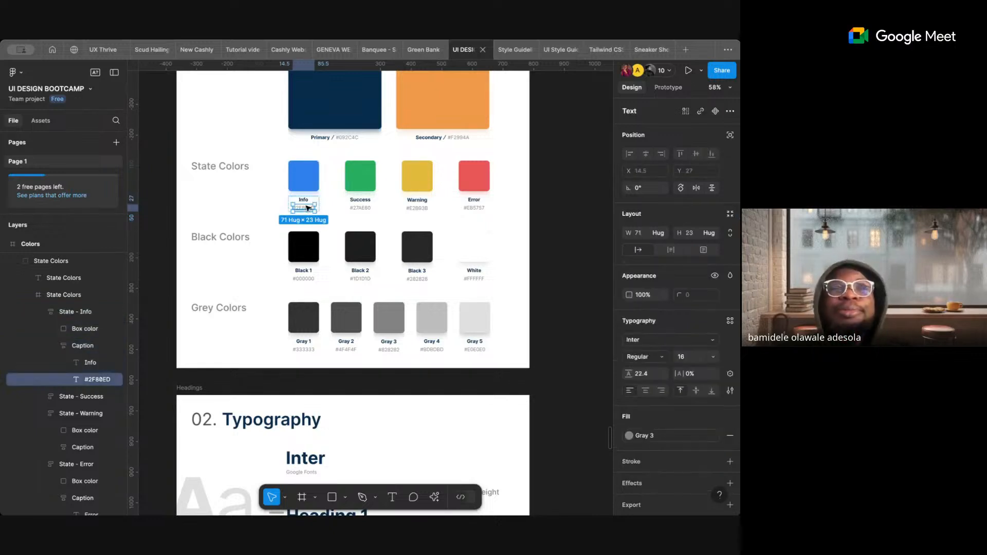
{"action": "double_click", "coordinate": [307, 208]}
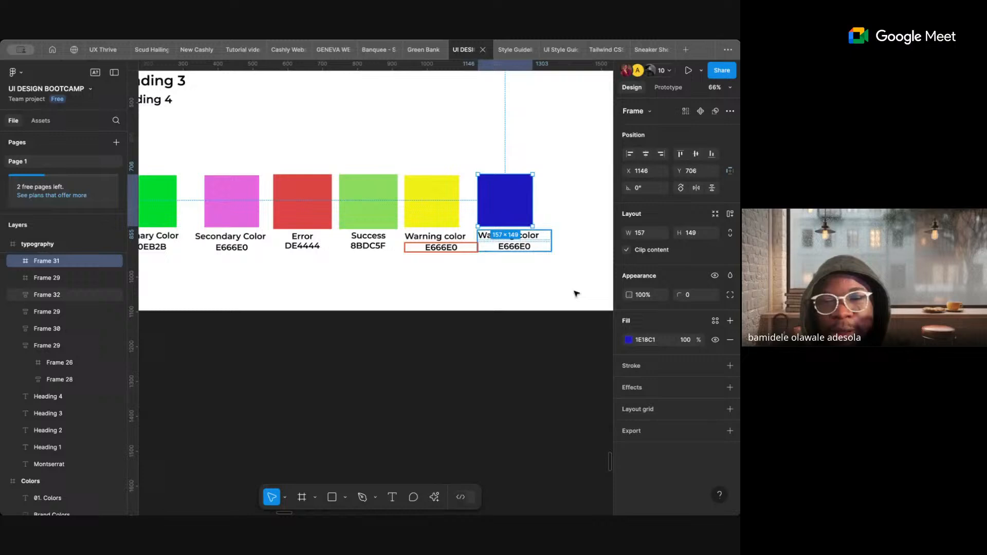
{"action": "left_click", "coordinate": [647, 341]}
{"action": "type", "text": "2F80ED"}
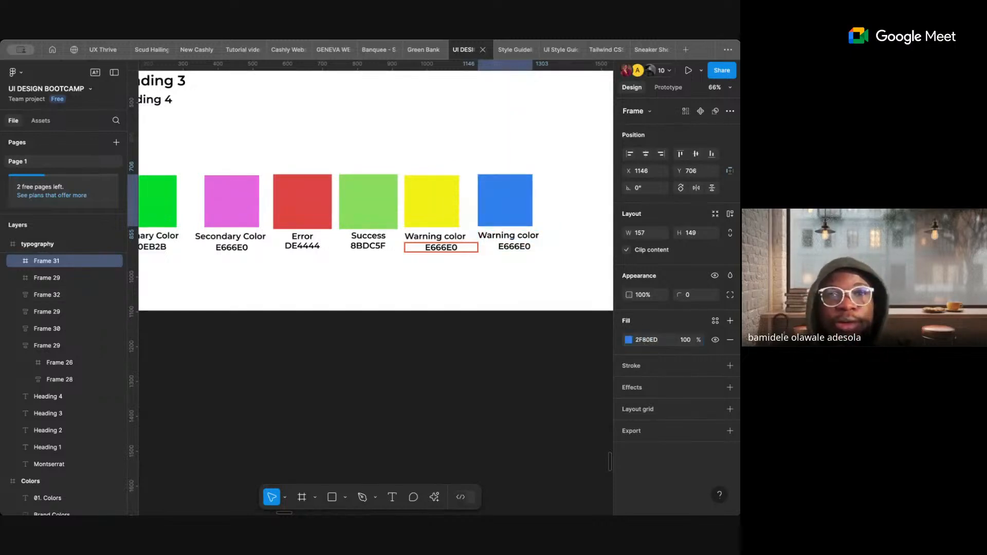
- Finalize the blue square's 2F80ED fill in the typography frame and clear the selection
{"action": "key", "text": "Return"}
{"action": "left_click", "coordinate": [484, 352]}
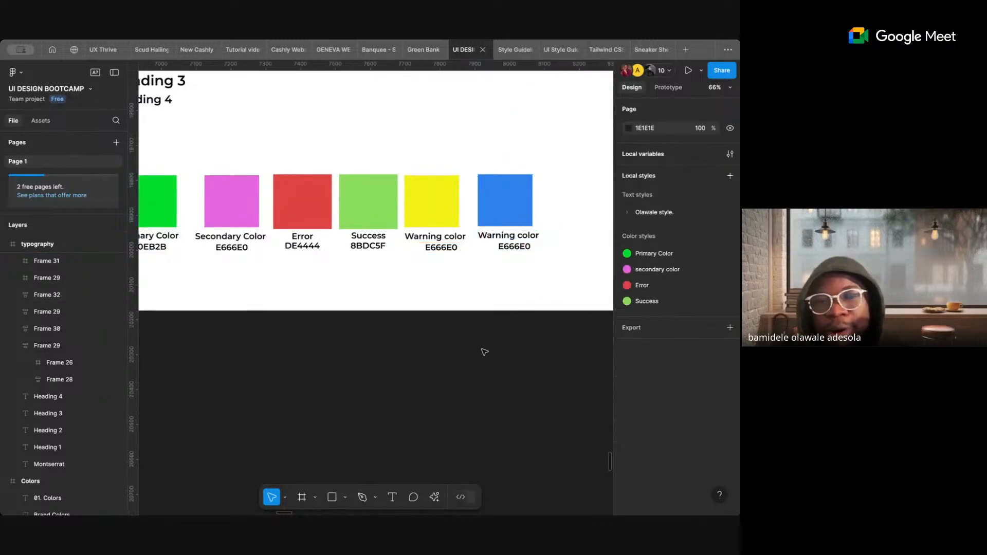
{"action": "scroll", "coordinate": [485, 352], "scroll_direction": "down", "scroll_amount": 3}
{"action": "scroll", "coordinate": [484, 352], "scroll_direction": "left", "scroll_amount": 2}
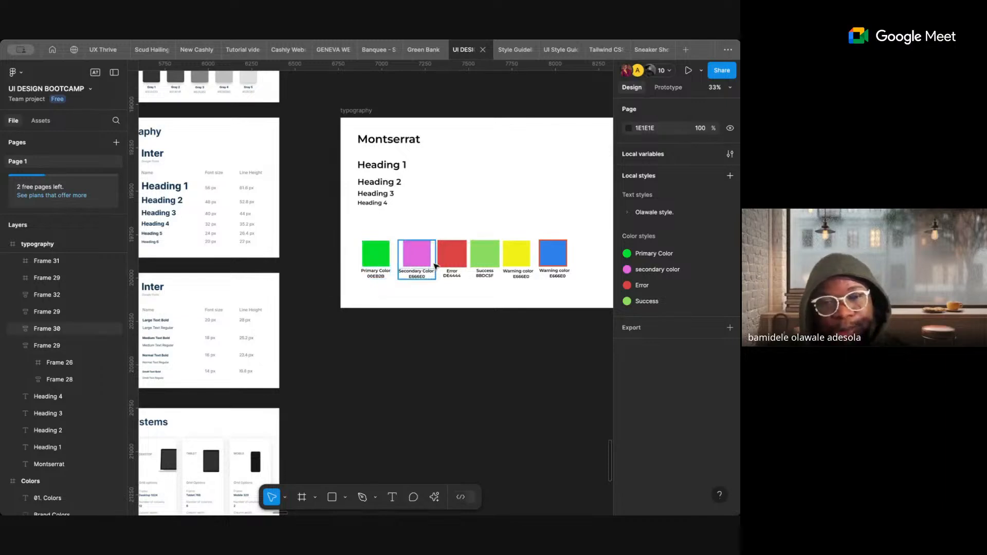
{"action": "left_click", "coordinate": [381, 124]}
{"action": "left_click", "coordinate": [472, 177]}
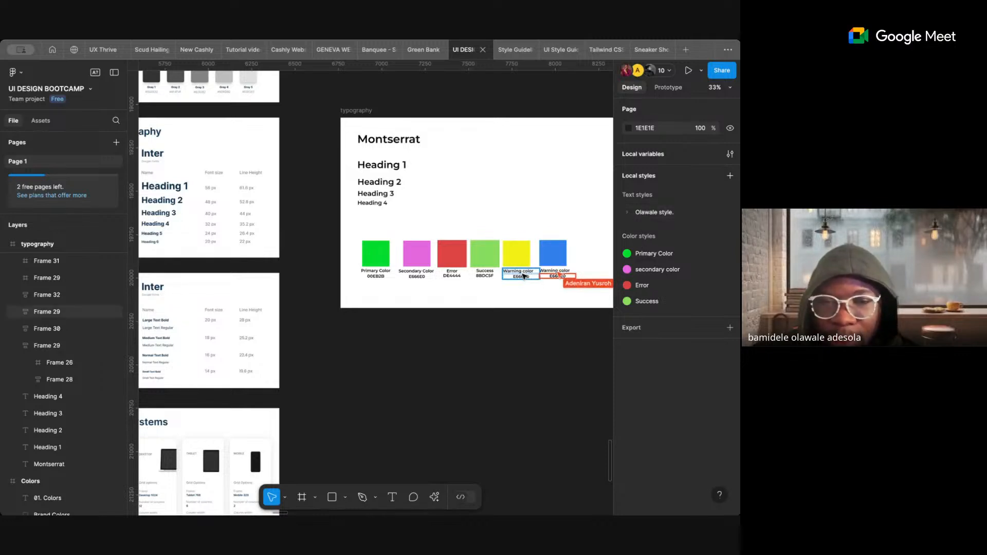
- Try centering the yellow swatch's caption frame horizontally and vertically within the typography frame, undoing the alignments
{"action": "scroll", "coordinate": [524, 276], "scroll_direction": "up", "scroll_amount": 5}
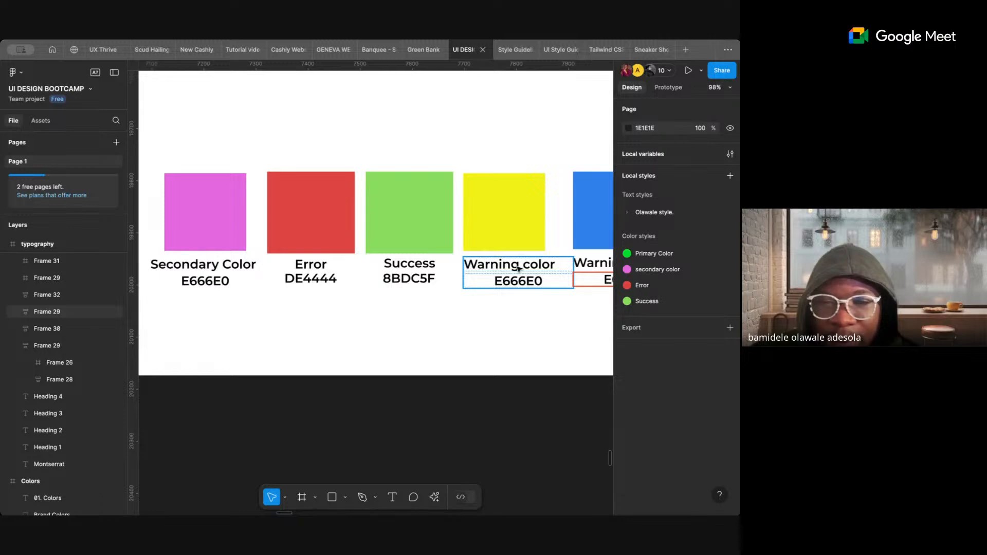
{"action": "left_click", "coordinate": [519, 268]}
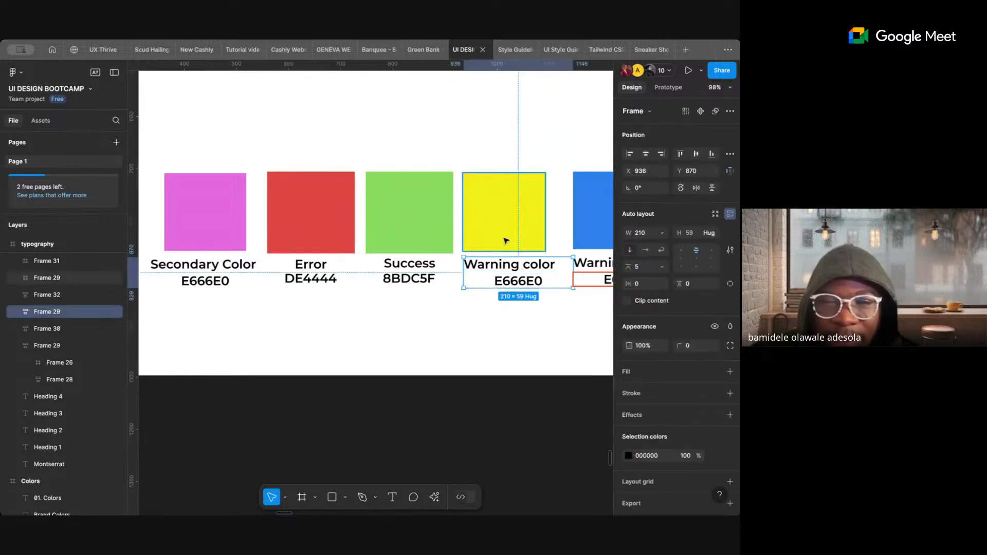
{"action": "scroll", "coordinate": [505, 241], "scroll_direction": "down", "scroll_amount": 3}
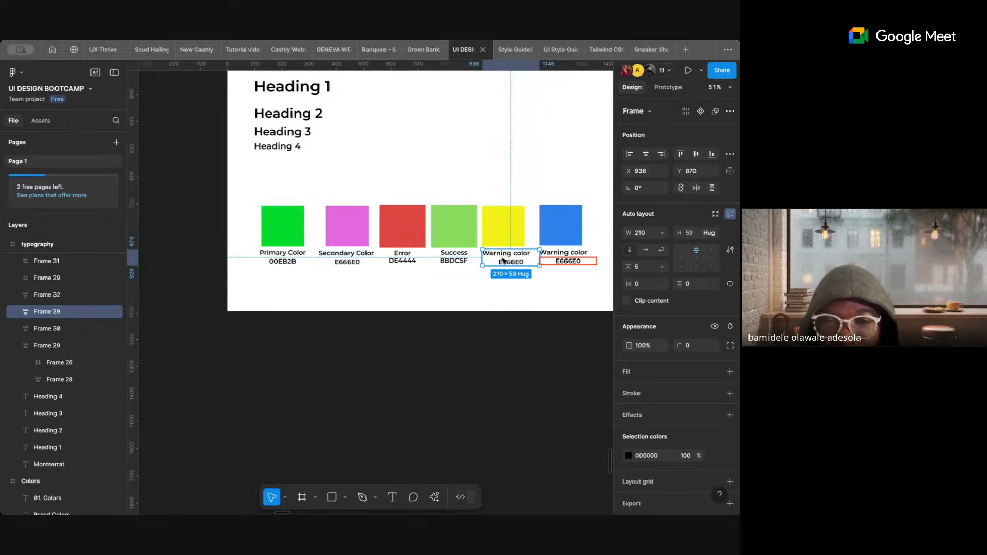
{"action": "left_click", "coordinate": [646, 155]}
{"action": "key", "text": "ctrl+z"}
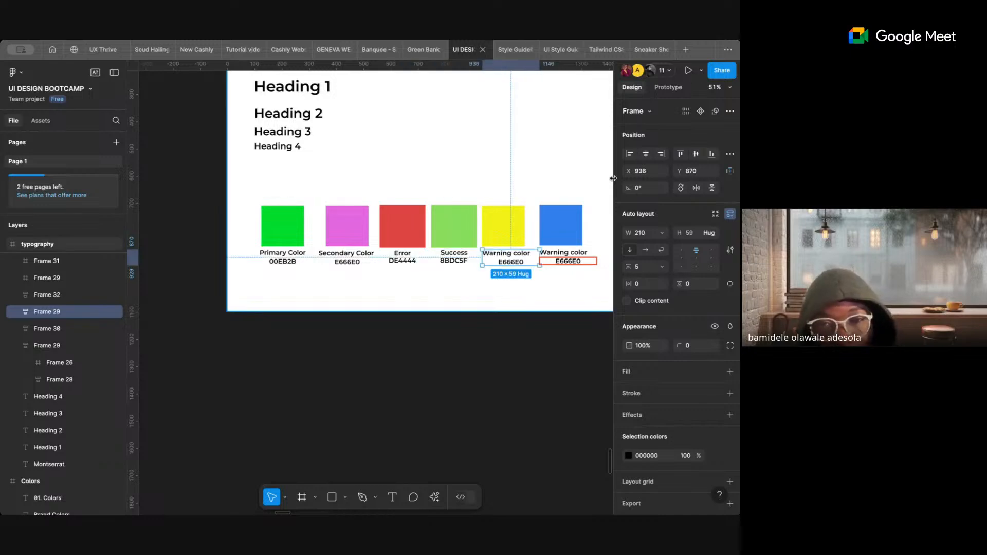
{"action": "left_click", "coordinate": [694, 154]}
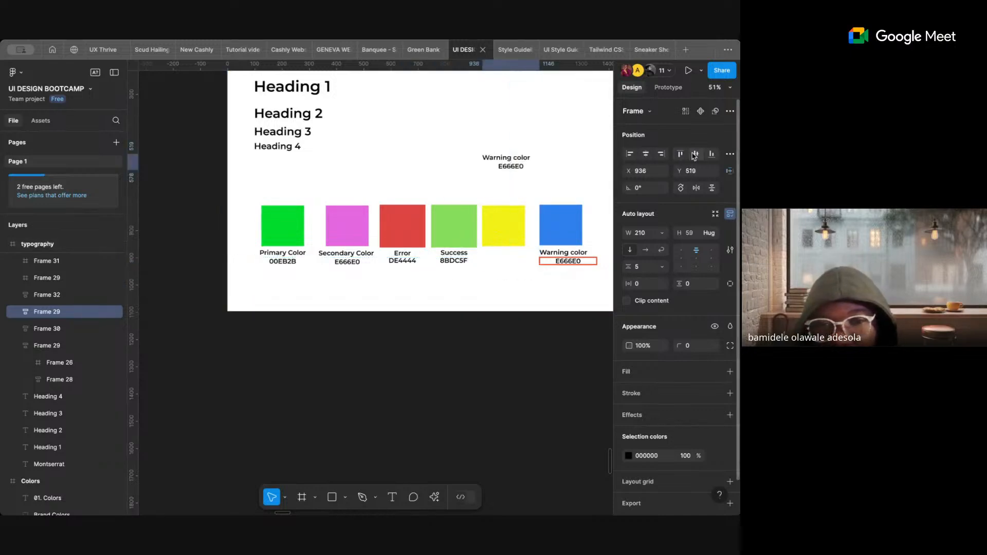
{"action": "key", "text": "ctrl+z"}
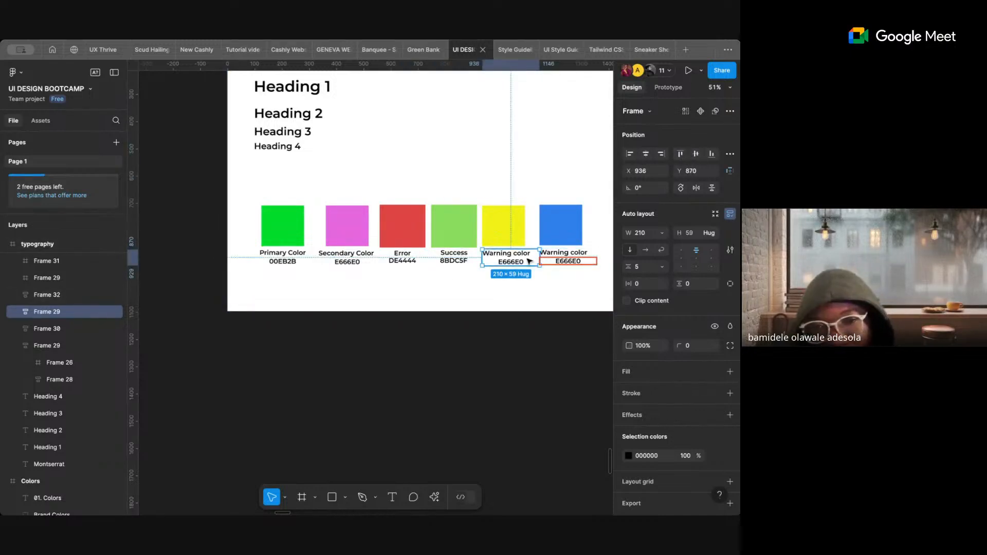
{"action": "left_click", "coordinate": [695, 260]}
{"action": "left_click", "coordinate": [696, 250]}
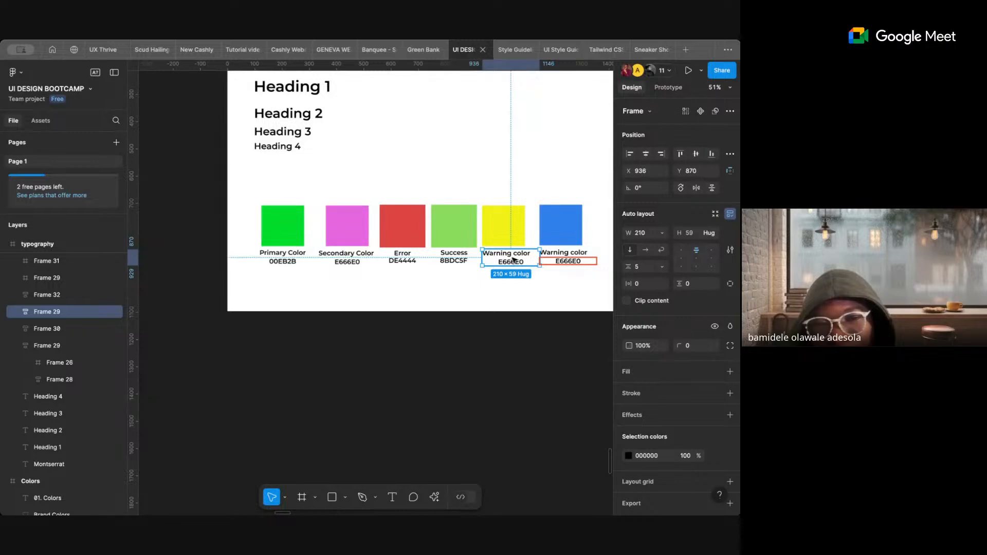
- Narrow the yellow swatch's caption frame to about 176 wide and check its label and hex code texts
{"action": "left_click_drag", "start_coordinate": [537, 254], "coordinate": [530, 254]}
{"action": "left_click", "coordinate": [519, 354]}
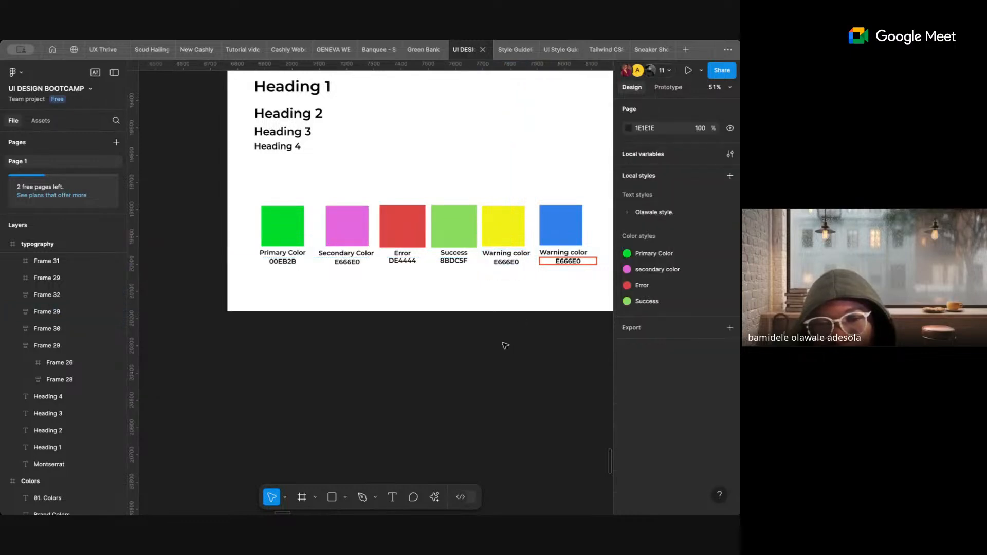
{"action": "left_click", "coordinate": [504, 264]}
{"action": "double_click", "coordinate": [504, 262]}
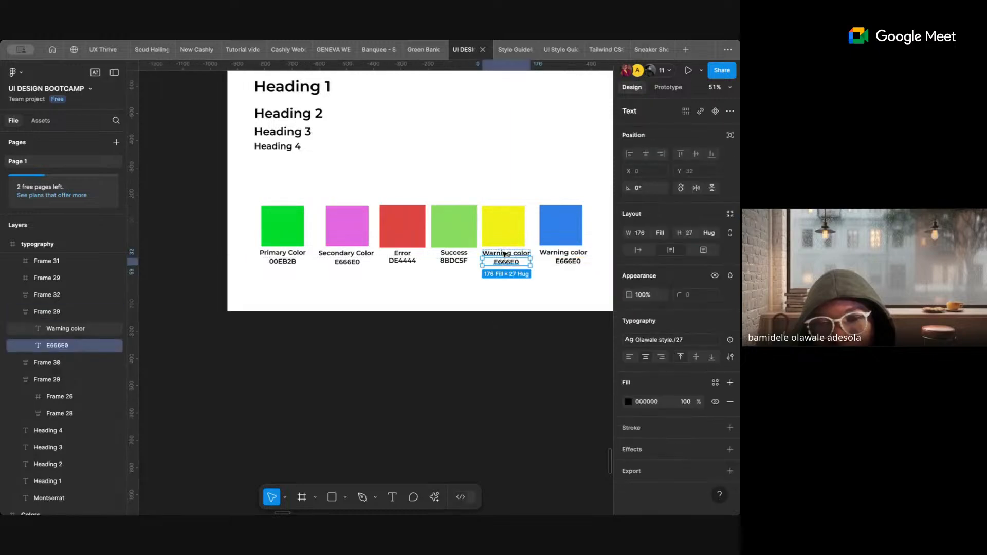
{"action": "left_click", "coordinate": [501, 253], "text": "shift"}
{"action": "left_click", "coordinate": [521, 358]}
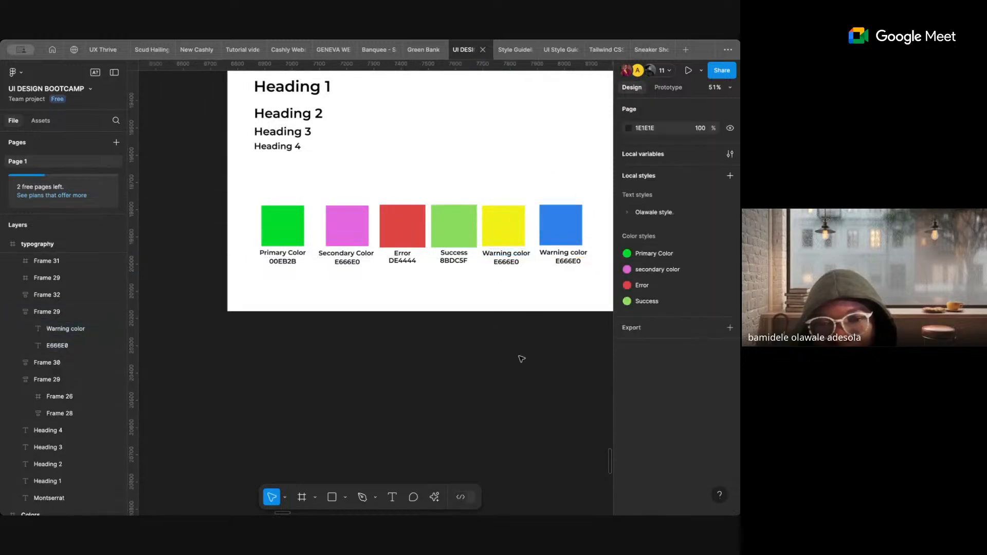
{"action": "left_click", "coordinate": [515, 265]}
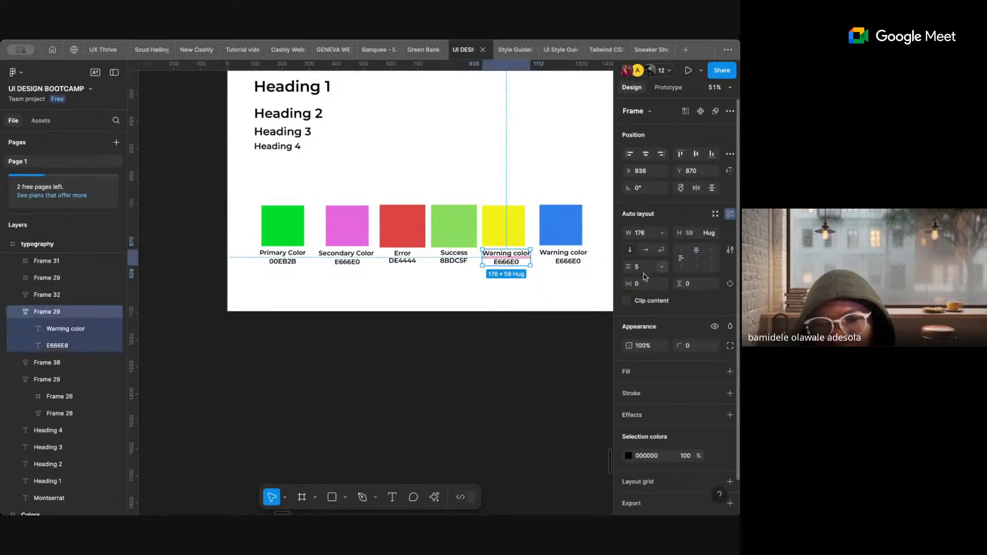
{"action": "left_click", "coordinate": [414, 359]}
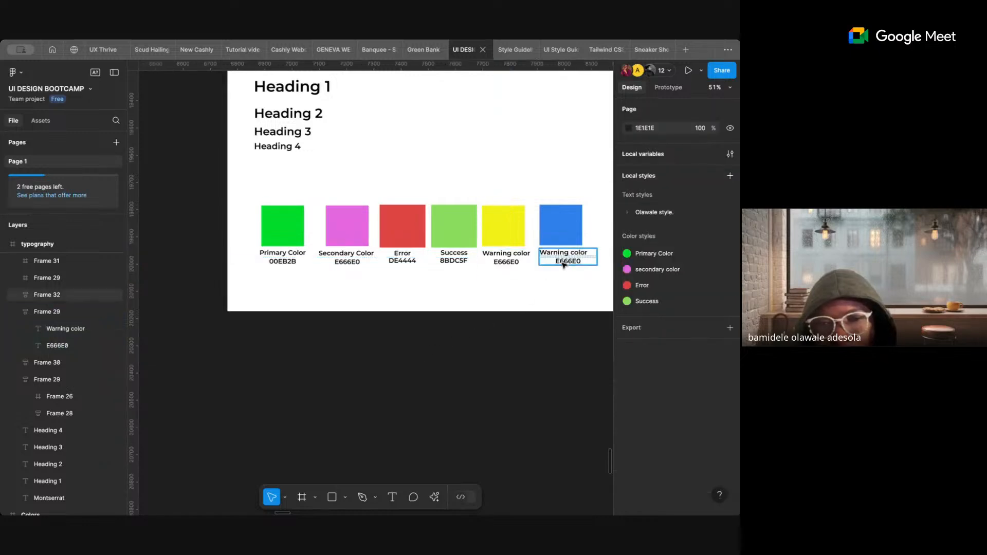
- Narrow the caption frame below the blue swatch to about 176 wide
{"action": "left_click", "coordinate": [565, 264]}
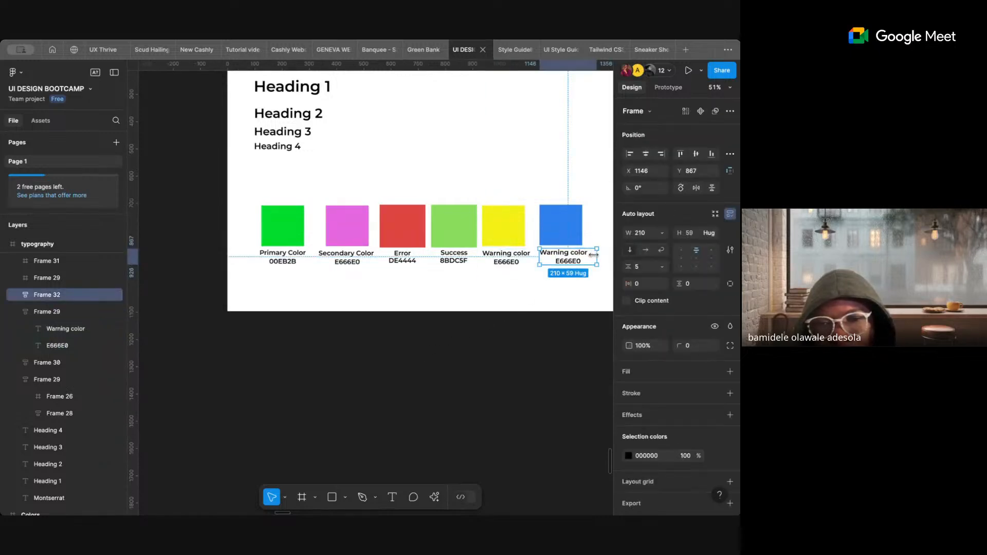
{"action": "left_click_drag", "start_coordinate": [594, 255], "coordinate": [591, 255]}
{"action": "left_click", "coordinate": [518, 382]}
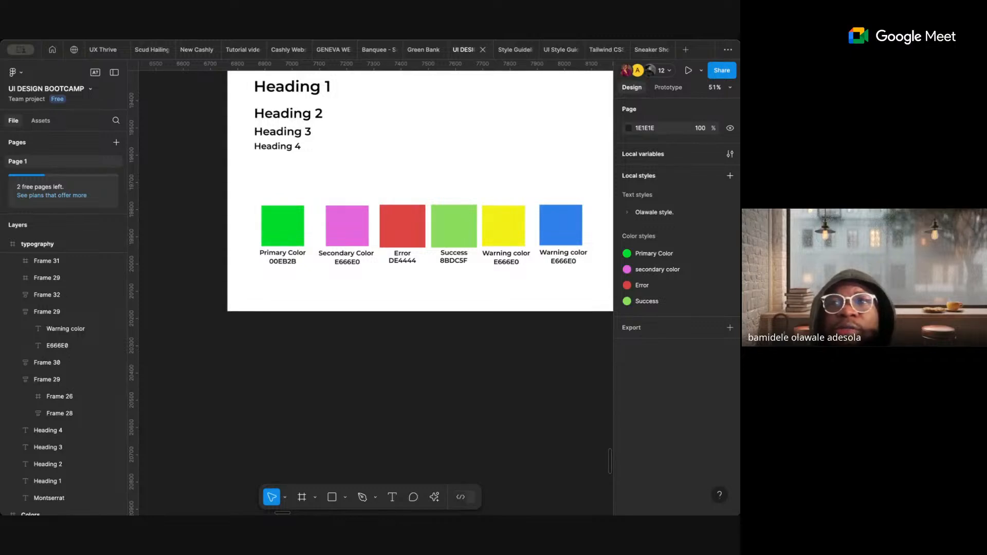
- Combine the yellow square and its caption in a vertical auto layout frame and center its contents horizontally
{"action": "left_click", "coordinate": [555, 240]}
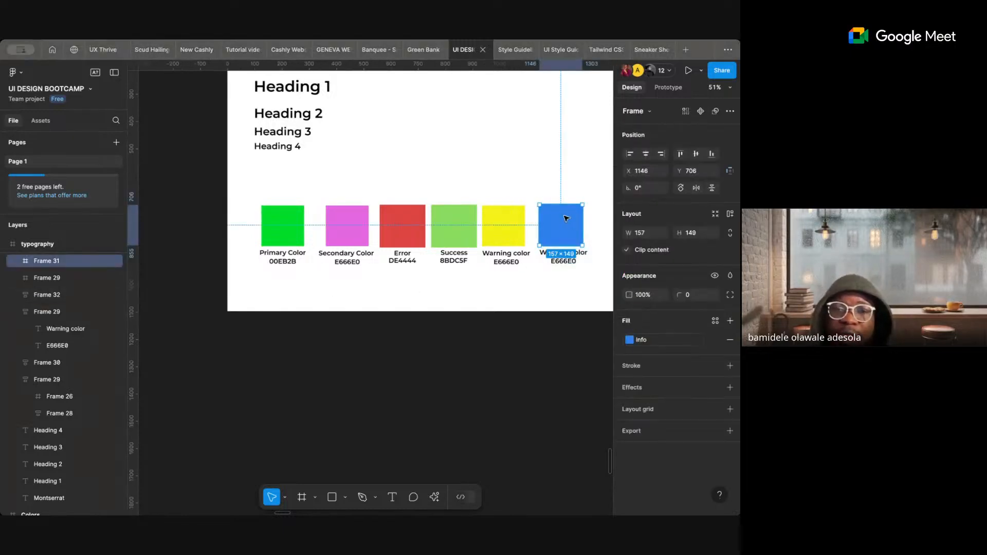
{"action": "left_click", "coordinate": [454, 227]}
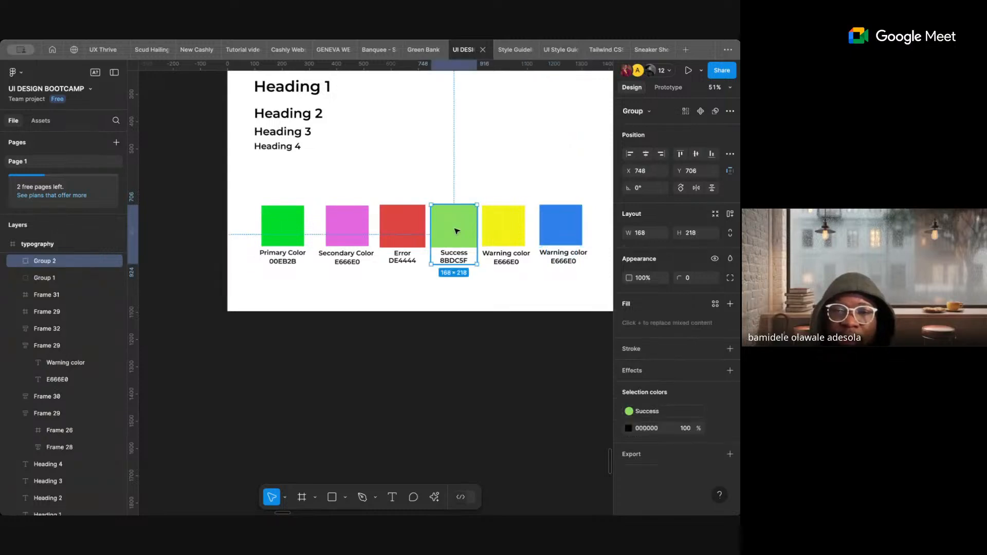
{"action": "left_click", "coordinate": [505, 227]}
{"action": "left_click", "coordinate": [520, 259], "text": "shift"}
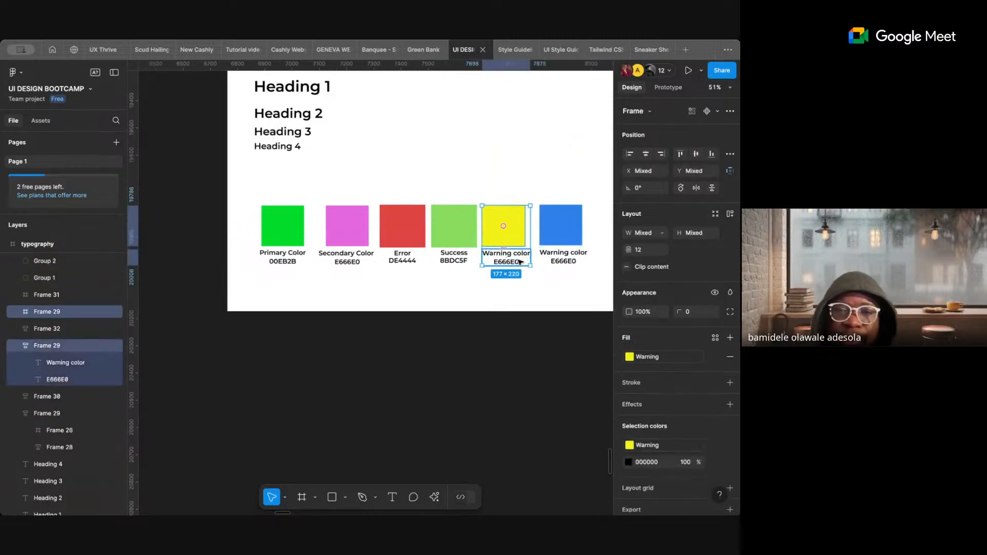
{"action": "key", "text": "shift+a"}
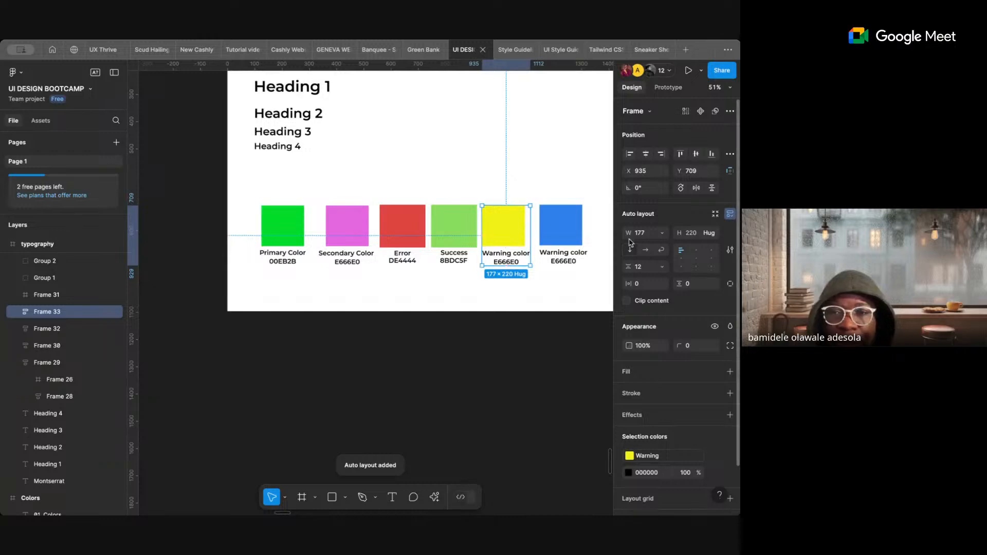
{"action": "left_click", "coordinate": [695, 252]}
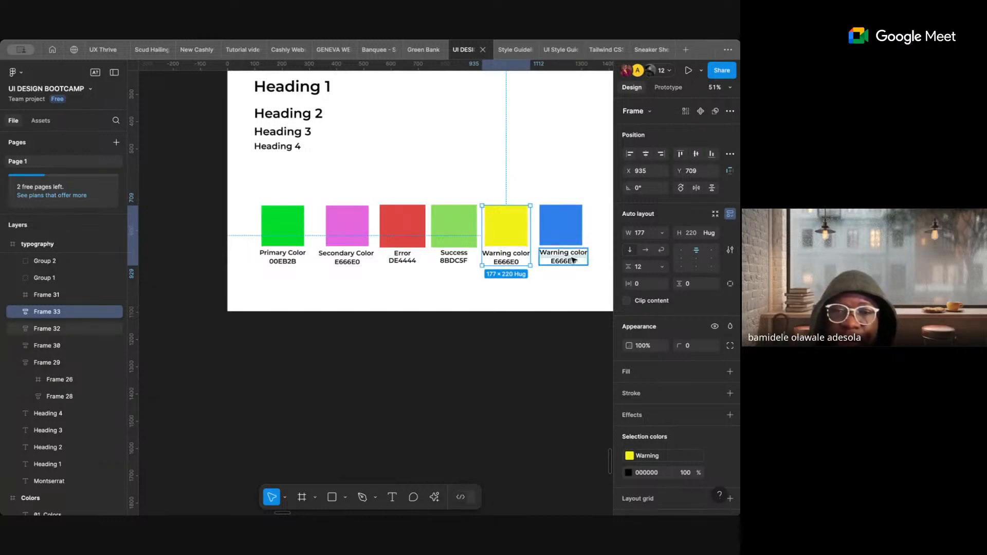
- Wrap the blue square and its caption in a vertical auto layout frame with centered contents
{"action": "left_click", "coordinate": [564, 257]}
{"action": "left_click", "coordinate": [561, 223], "text": "shift"}
{"action": "key", "text": "shift+a"}
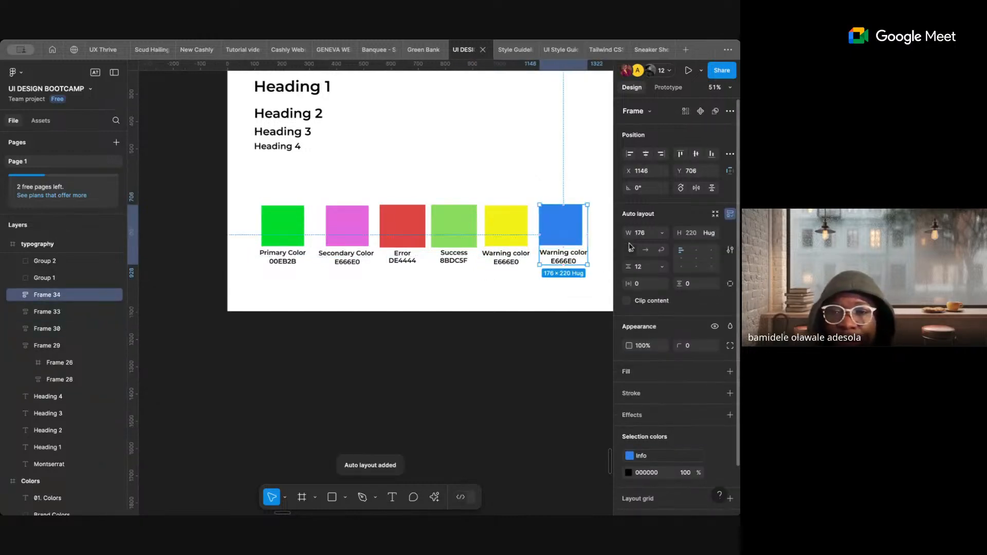
{"action": "left_click", "coordinate": [695, 252]}
{"action": "key", "text": "Escape"}
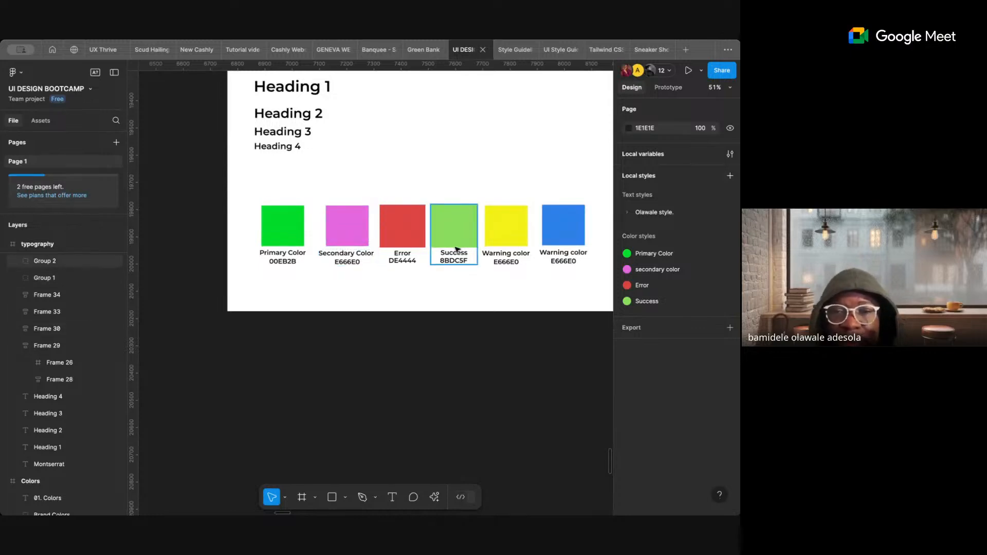
{"action": "left_click", "coordinate": [505, 236]}
{"action": "left_click", "coordinate": [569, 246]}
{"action": "left_click", "coordinate": [514, 239], "text": "shift"}
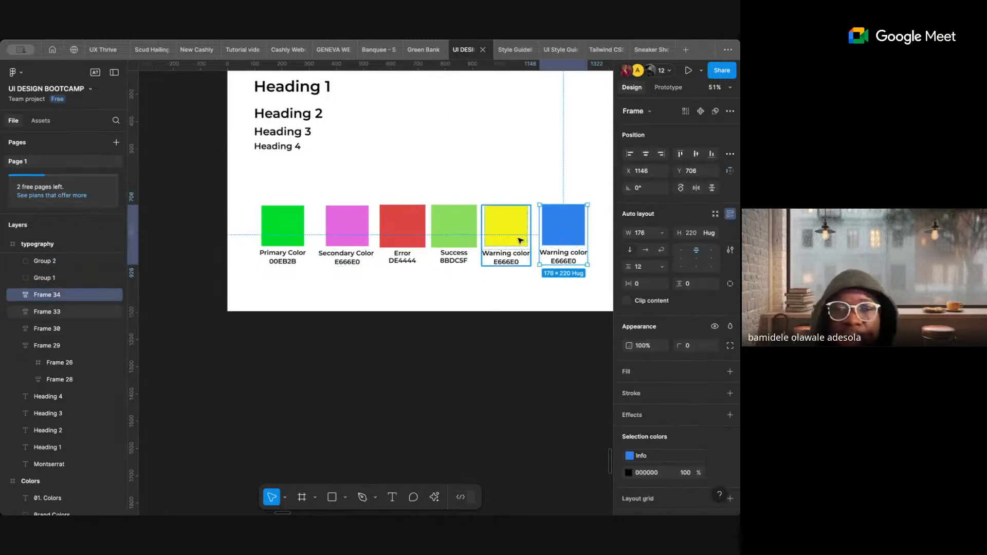
{"action": "left_click", "coordinate": [448, 231], "text": "shift"}
{"action": "left_click", "coordinate": [389, 224], "text": "shift"}
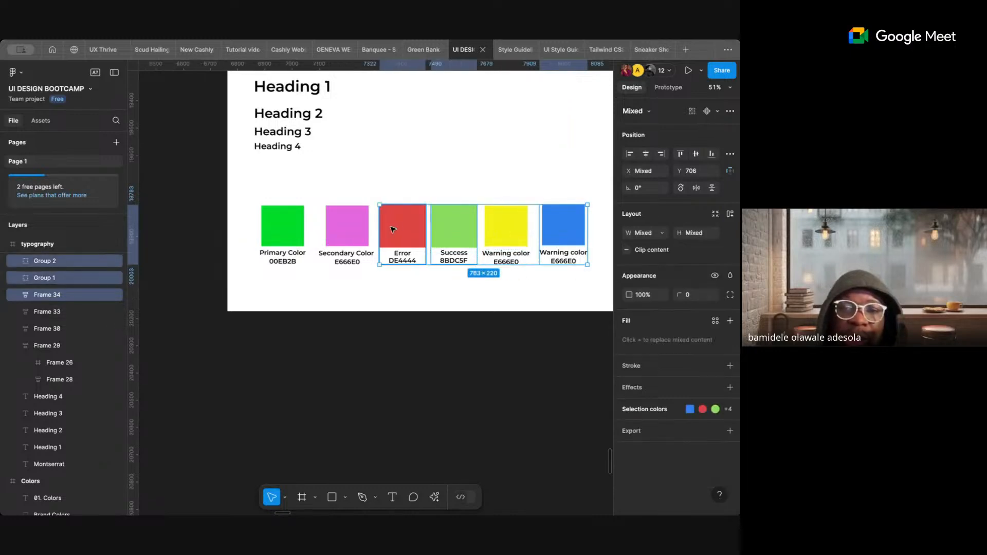
{"action": "left_click", "coordinate": [333, 226], "text": "shift"}
{"action": "left_click", "coordinate": [278, 227], "text": "shift"}
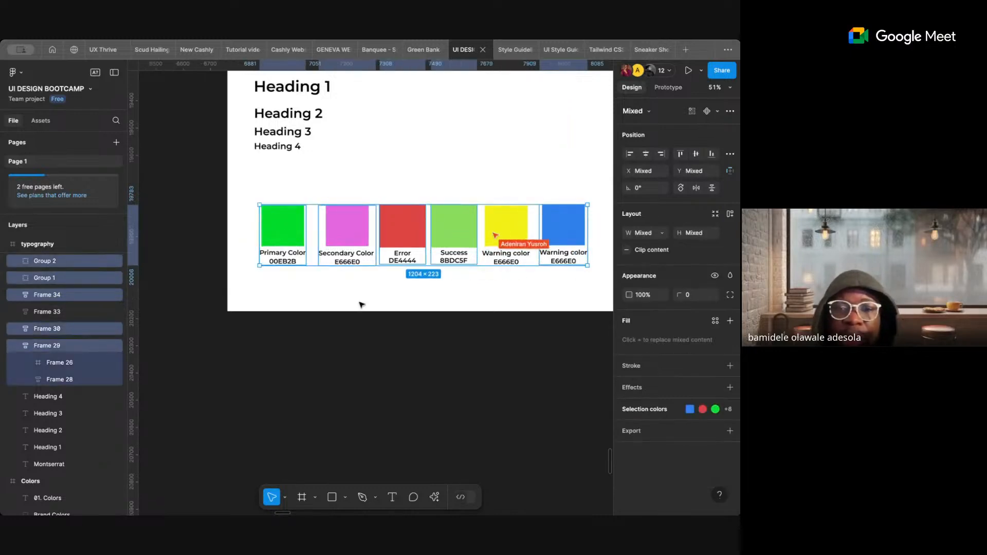
{"action": "scroll", "coordinate": [343, 369], "scroll_direction": "down", "scroll_amount": 3}
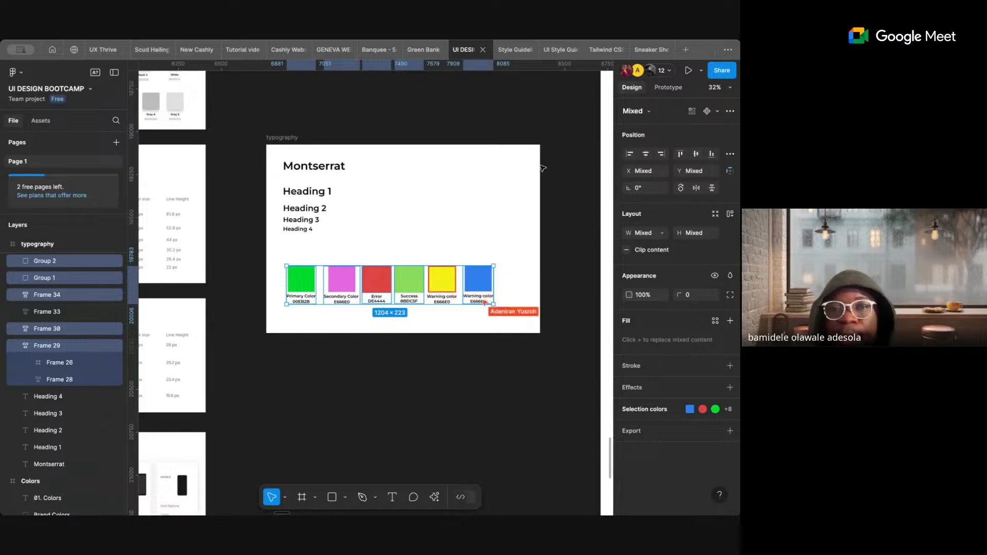
{"action": "left_click", "coordinate": [563, 170]}
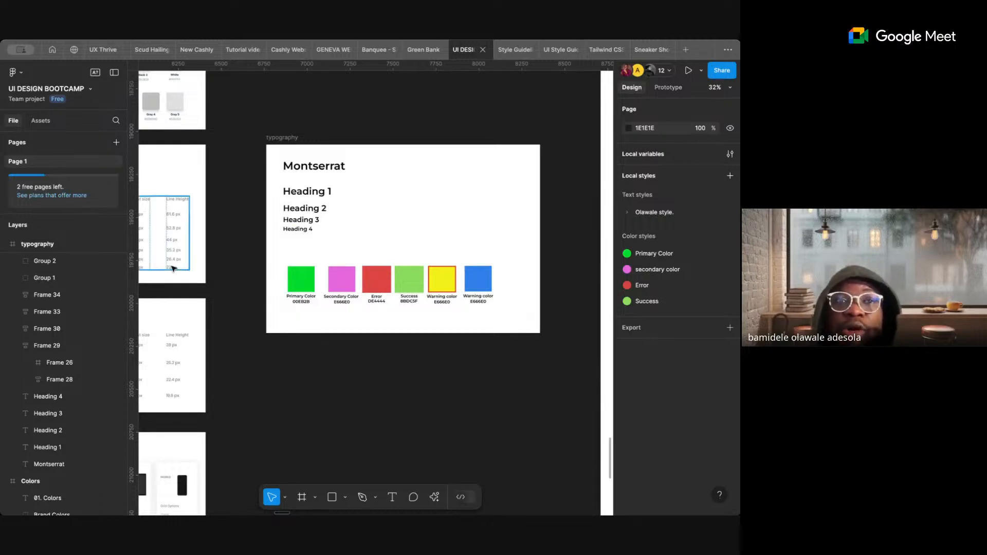
- Open the Primary Color style's settings from the green square's fill to review its name and color, and close them
{"action": "left_click", "coordinate": [299, 274]}
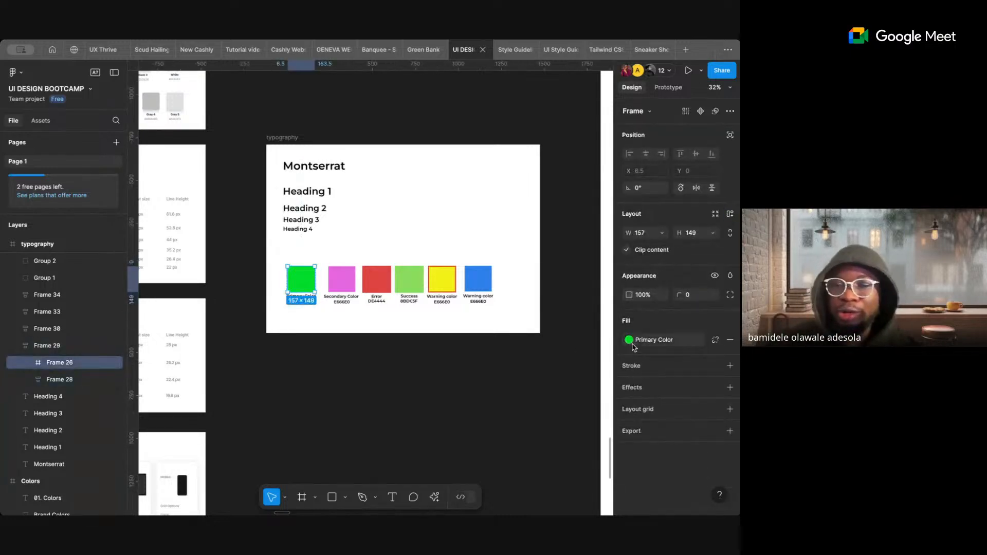
{"action": "left_click", "coordinate": [629, 341]}
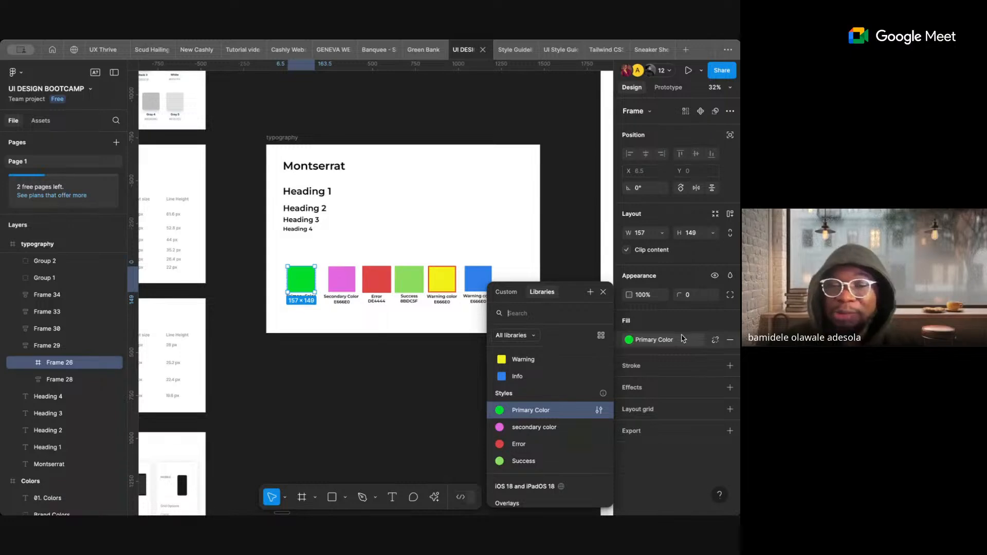
{"action": "left_click", "coordinate": [599, 410]}
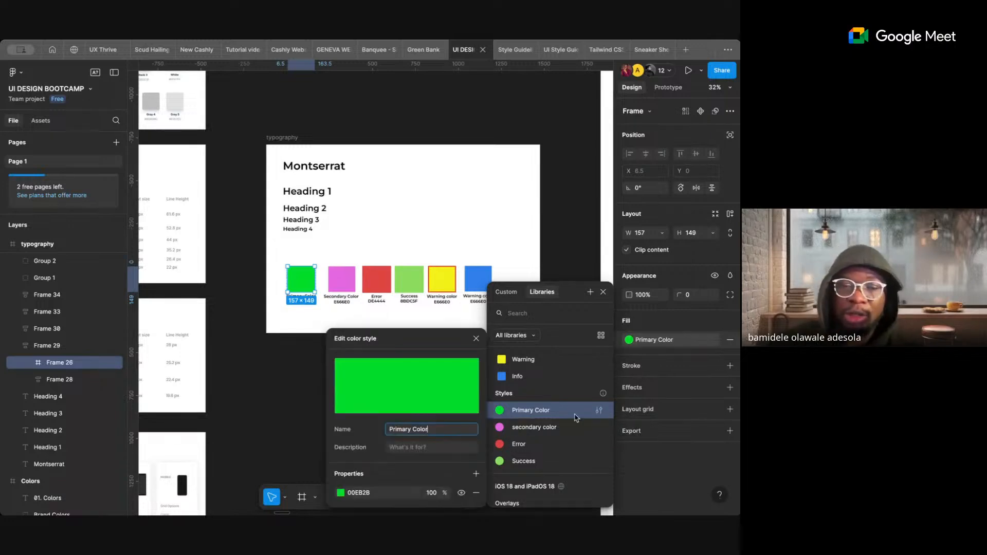
{"action": "left_click", "coordinate": [573, 186]}
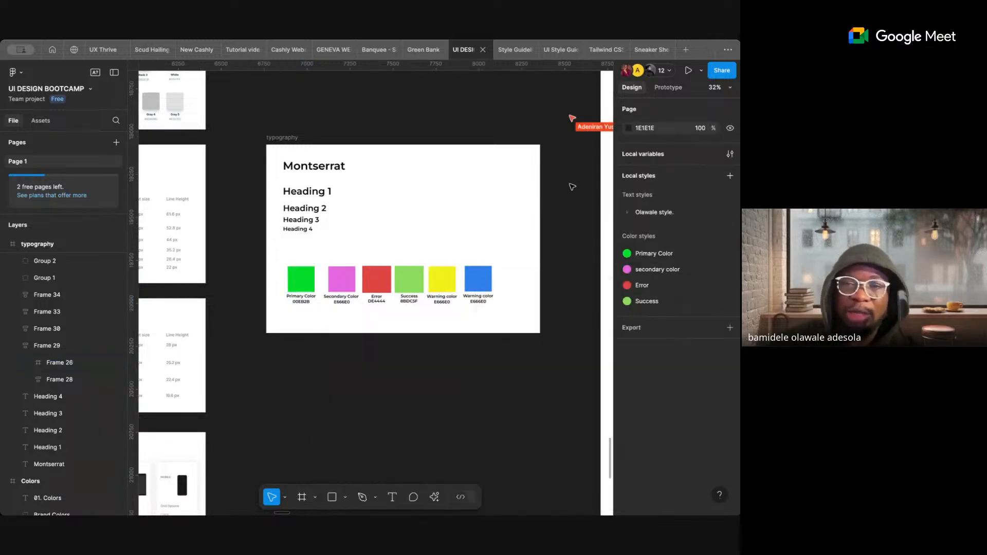
- Draw a rectangle about 416 × 440 on the empty canvas below the typography frame
{"action": "scroll", "coordinate": [573, 187], "scroll_direction": "down", "scroll_amount": 2}
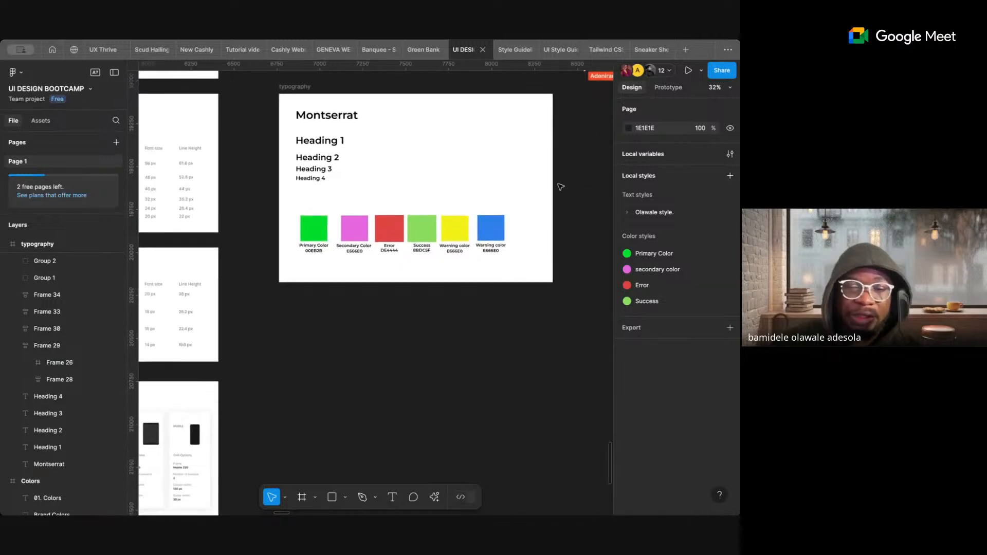
{"action": "left_click", "coordinate": [332, 497]}
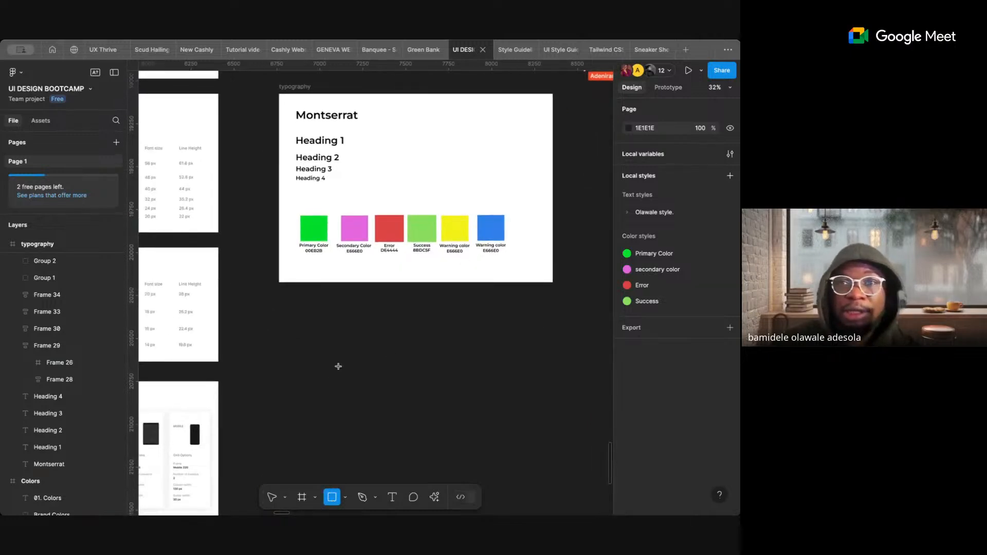
{"action": "mouse_move", "coordinate": [335, 341]}
{"action": "left_mouse_down"}
{"action": "mouse_move", "coordinate": [371, 370]}
{"action": "mouse_move", "coordinate": [389, 414]}
{"action": "mouse_move", "coordinate": [406, 417]}
{"action": "left_mouse_up"}
{"action": "left_click", "coordinate": [439, 379]}
{"action": "scroll", "coordinate": [440, 381], "scroll_direction": "down", "scroll_amount": 2}
{"action": "scroll", "coordinate": [440, 380], "scroll_direction": "left", "scroll_amount": 1}
{"action": "left_click", "coordinate": [410, 335]}
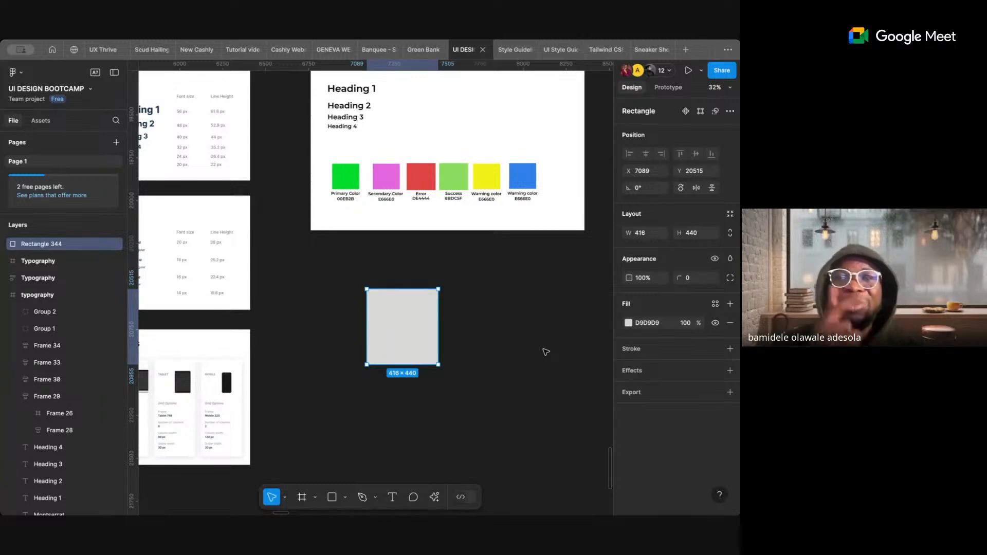
- Change the new rectangle's fill to a custom green, 13BA6C
{"action": "left_click", "coordinate": [629, 324]}
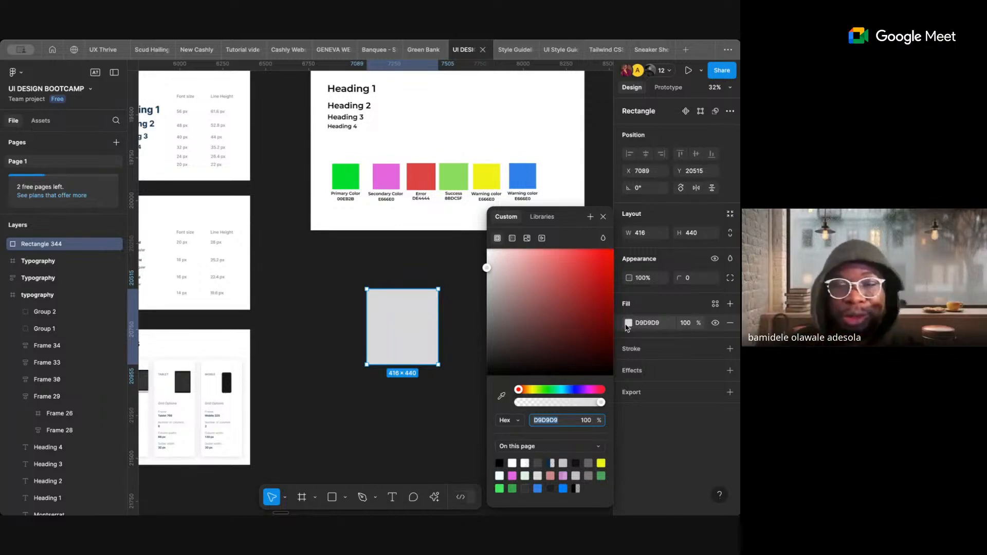
{"action": "left_click", "coordinate": [455, 320]}
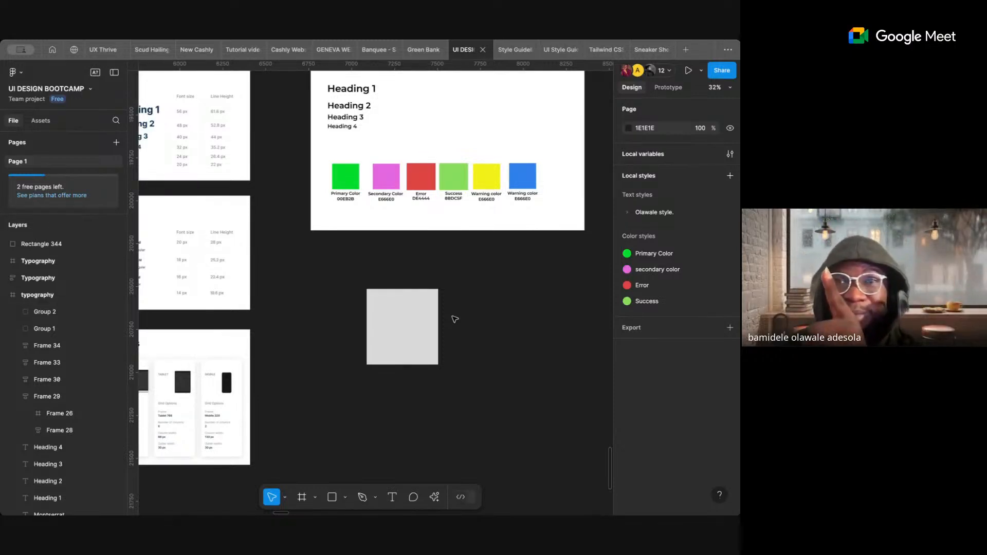
{"action": "left_click", "coordinate": [416, 321]}
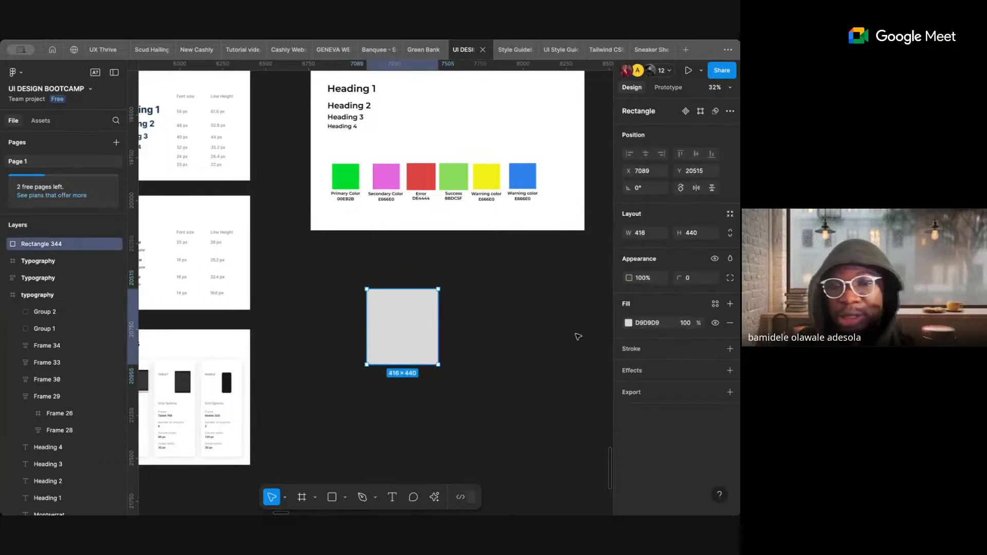
{"action": "left_click", "coordinate": [629, 323]}
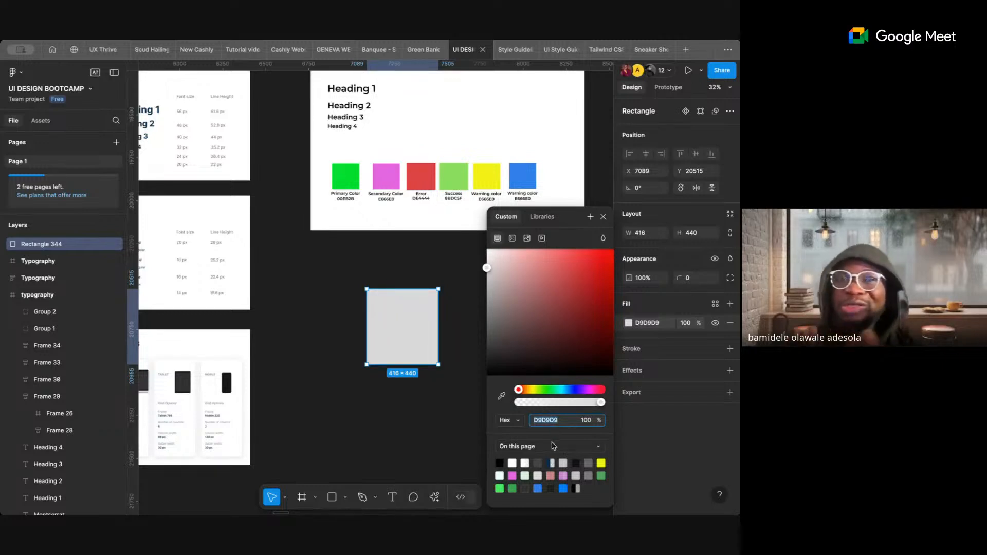
{"action": "left_click", "coordinate": [550, 391]}
{"action": "left_click_drag", "start_coordinate": [567, 282], "coordinate": [608, 317]}
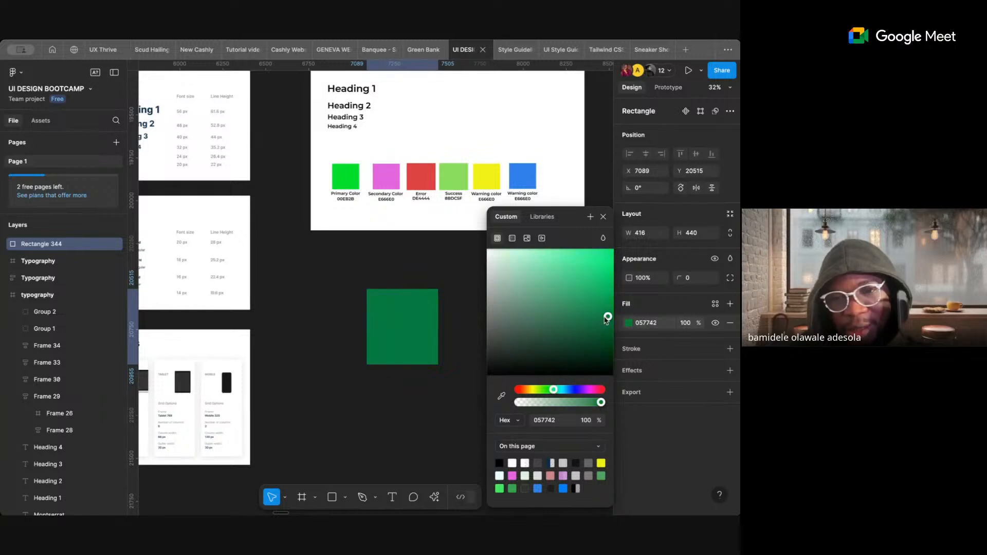
{"action": "mouse_move", "coordinate": [608, 316]}
{"action": "left_mouse_down"}
{"action": "mouse_move", "coordinate": [613, 289]}
{"action": "mouse_move", "coordinate": [608, 327]}
{"action": "left_mouse_up"}
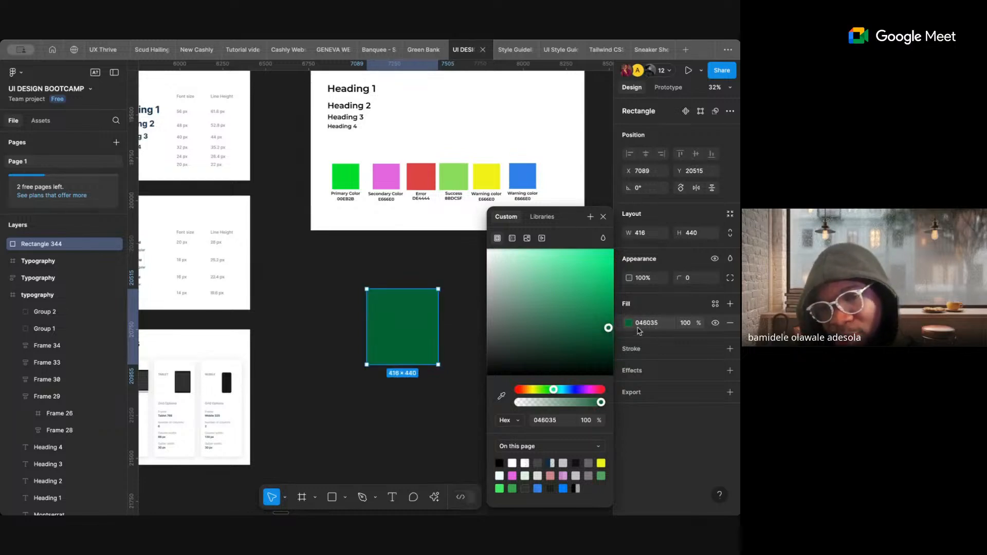
{"action": "left_click_drag", "start_coordinate": [608, 329], "coordinate": [602, 289]}
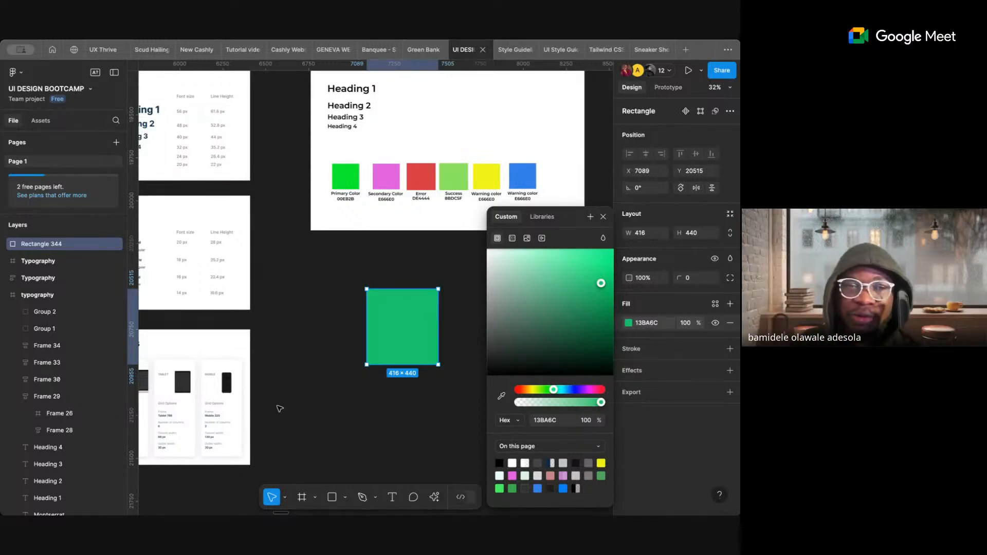
- Recolor the rectangle by sampling the navy Primary brand swatch in the Colors frame with the eyedropper
{"action": "scroll", "coordinate": [317, 349], "scroll_direction": "up", "scroll_amount": 5}
{"action": "scroll", "coordinate": [317, 350], "scroll_direction": "left", "scroll_amount": 2}
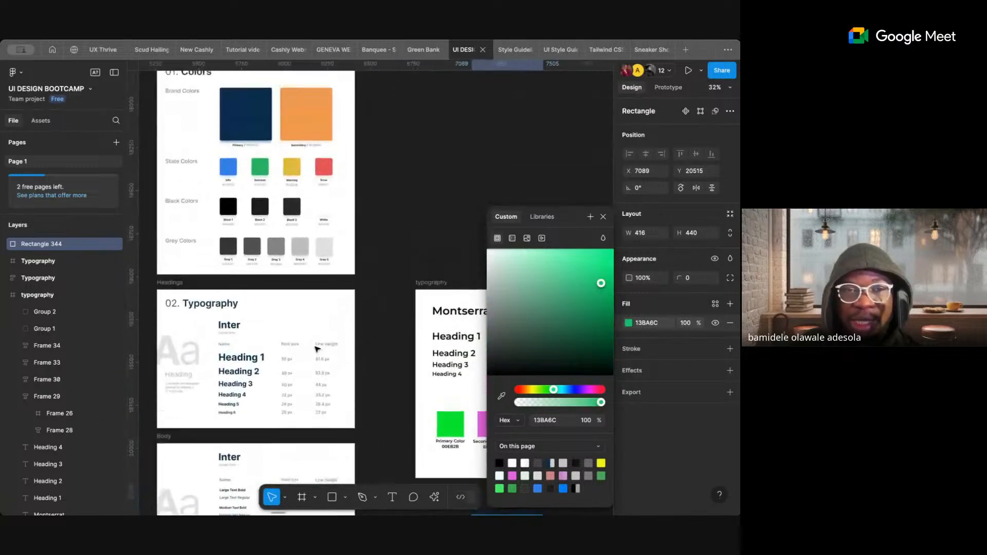
{"action": "scroll", "coordinate": [317, 349], "scroll_direction": "up", "scroll_amount": 2}
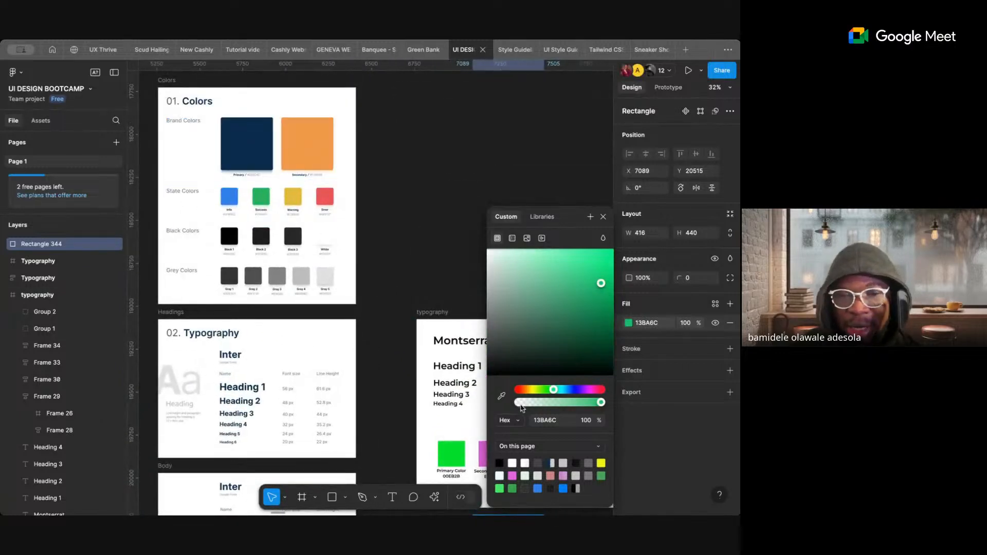
{"action": "left_click", "coordinate": [502, 396]}
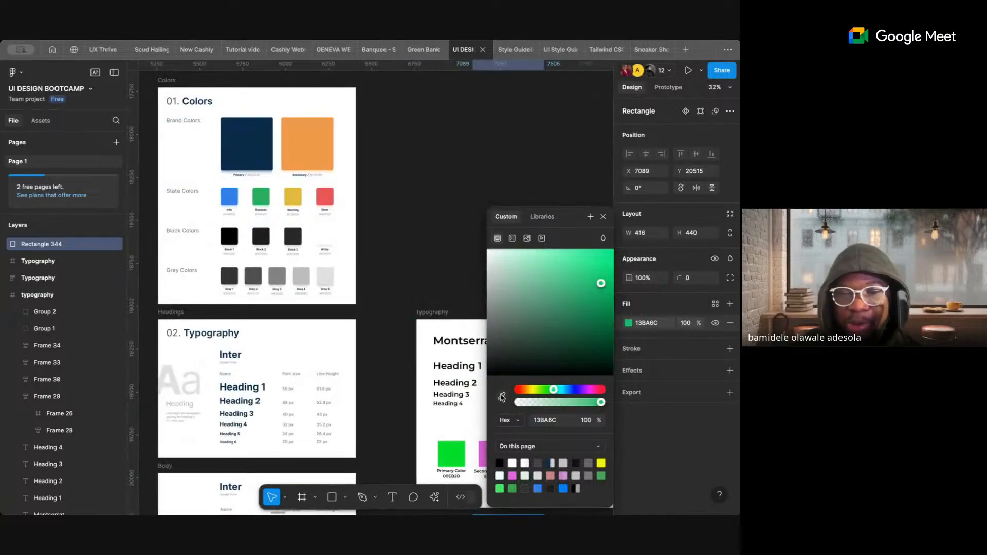
{"action": "left_click", "coordinate": [257, 129]}
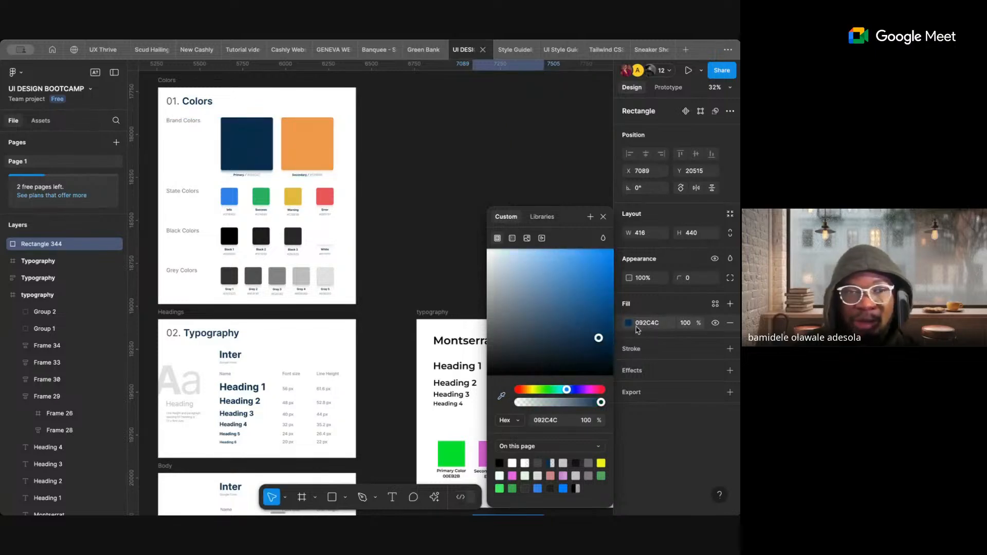
- Inspect the Primary brand swatch's hex code caption and the navy box's fill in the Colors frame
{"action": "scroll", "coordinate": [236, 177], "scroll_direction": "up", "scroll_amount": 5}
{"action": "left_click", "coordinate": [252, 176]}
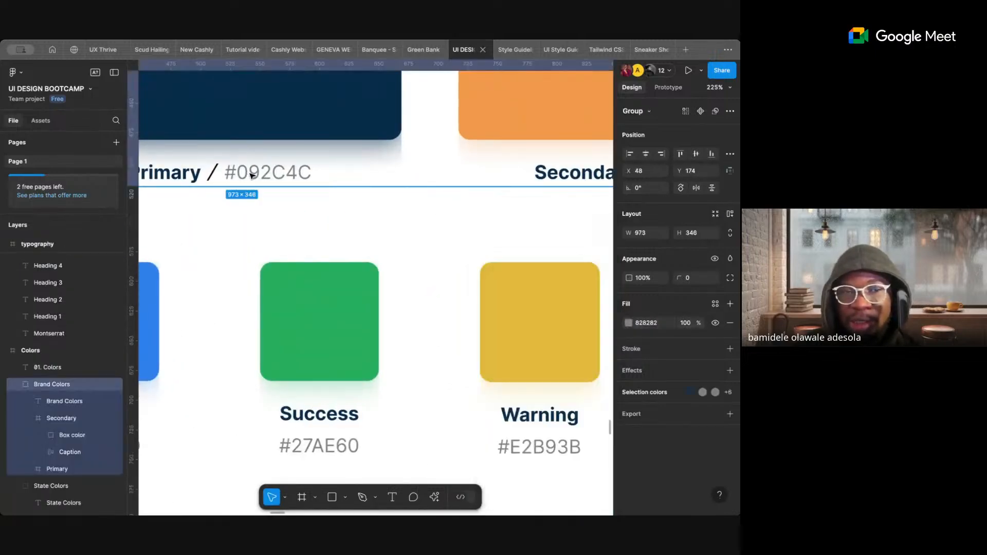
{"action": "double_click", "coordinate": [252, 176]}
{"action": "scroll", "coordinate": [452, 324], "scroll_direction": "down", "scroll_amount": 4}
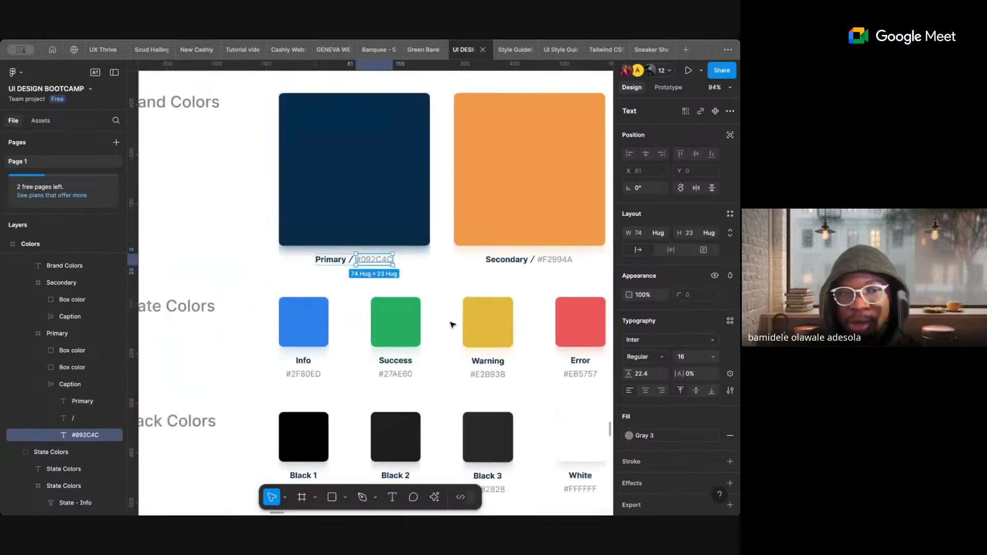
{"action": "left_click", "coordinate": [364, 158]}
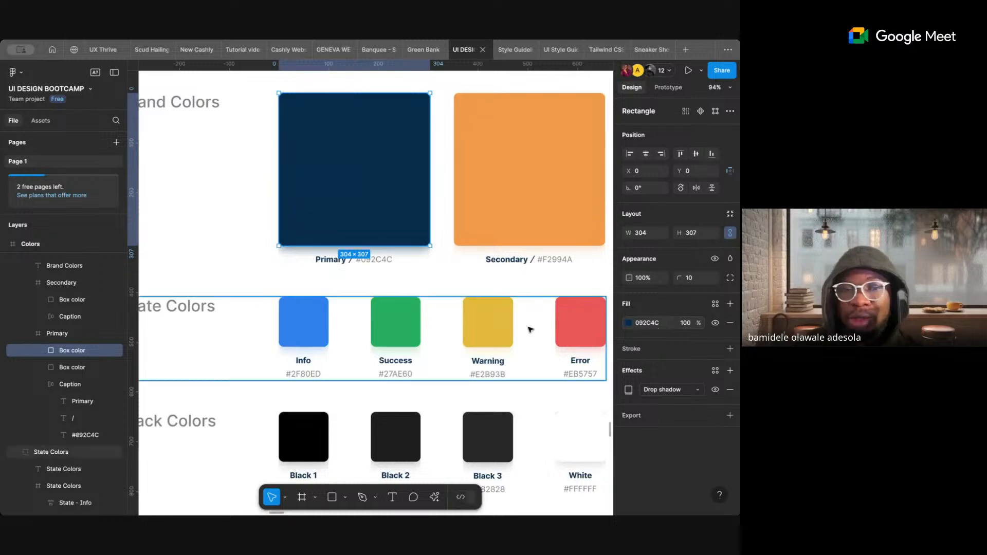
- Delete the navy rectangle below the typography frame
{"action": "scroll", "coordinate": [514, 335], "scroll_direction": "down", "scroll_amount": 3}
{"action": "scroll", "coordinate": [508, 339], "scroll_direction": "down", "scroll_amount": 3}
{"action": "scroll", "coordinate": [507, 338], "scroll_direction": "down", "scroll_amount": 5}
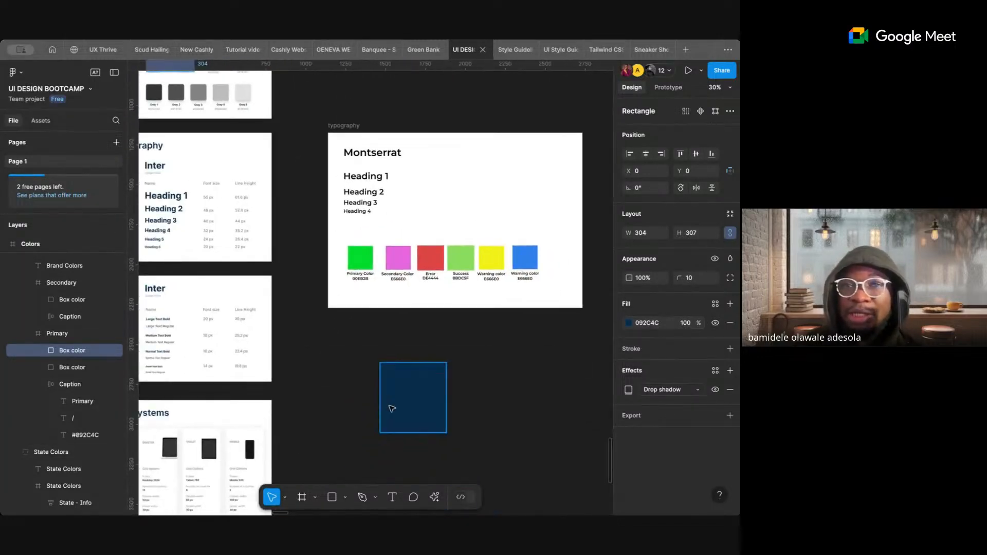
{"action": "left_click", "coordinate": [390, 410]}
{"action": "key", "text": "Delete"}
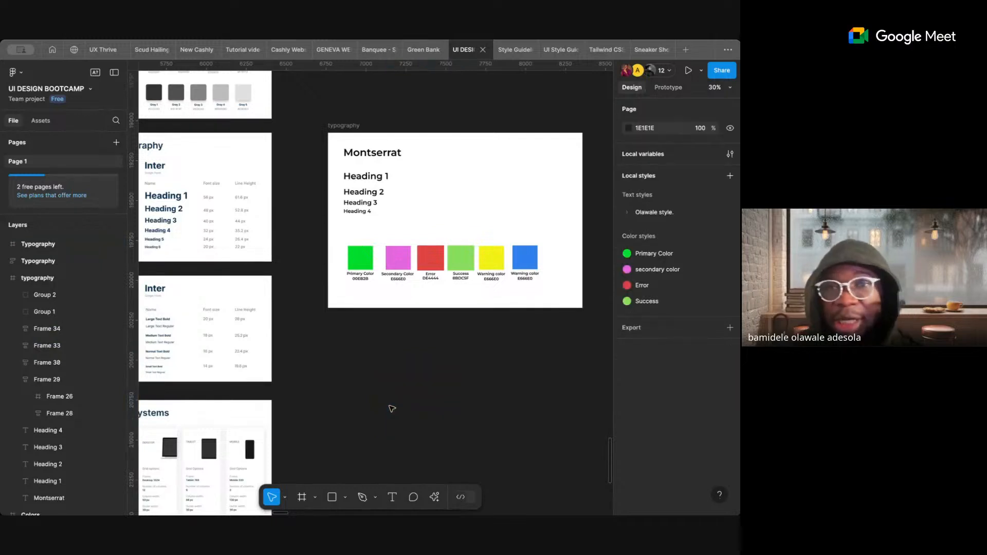
{"action": "scroll", "coordinate": [392, 409], "scroll_direction": "down", "scroll_amount": 3}
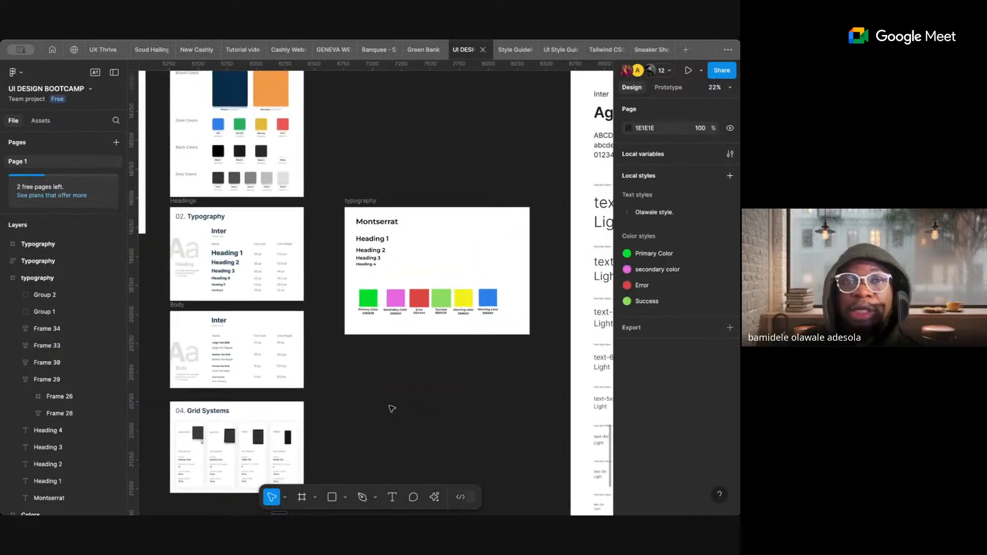
{"action": "scroll", "coordinate": [392, 409], "scroll_direction": "up", "scroll_amount": 3}
{"action": "scroll", "coordinate": [392, 409], "scroll_direction": "up", "scroll_amount": 1}
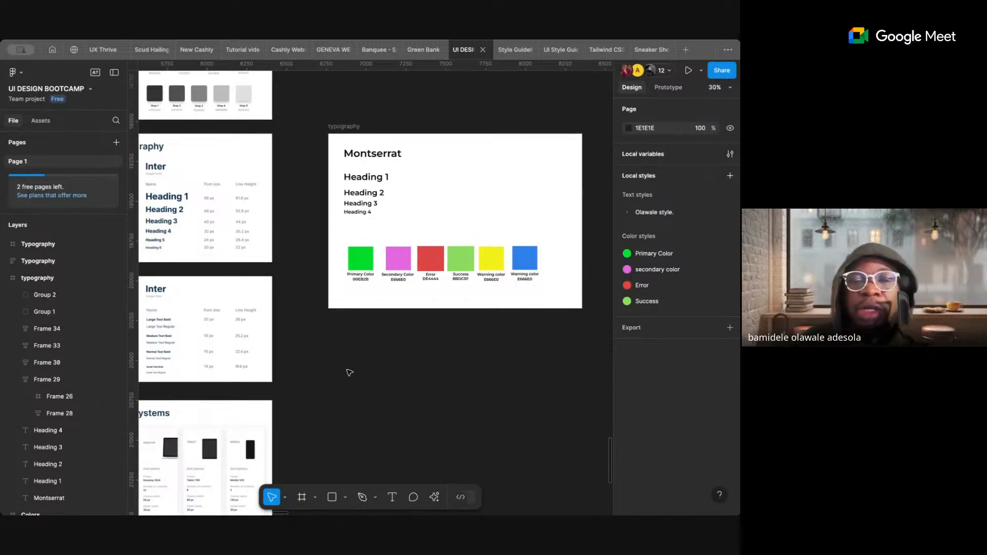
{"action": "scroll", "coordinate": [392, 316], "scroll_direction": "up", "scroll_amount": 2}
{"action": "scroll", "coordinate": [392, 316], "scroll_direction": "left", "scroll_amount": 1}
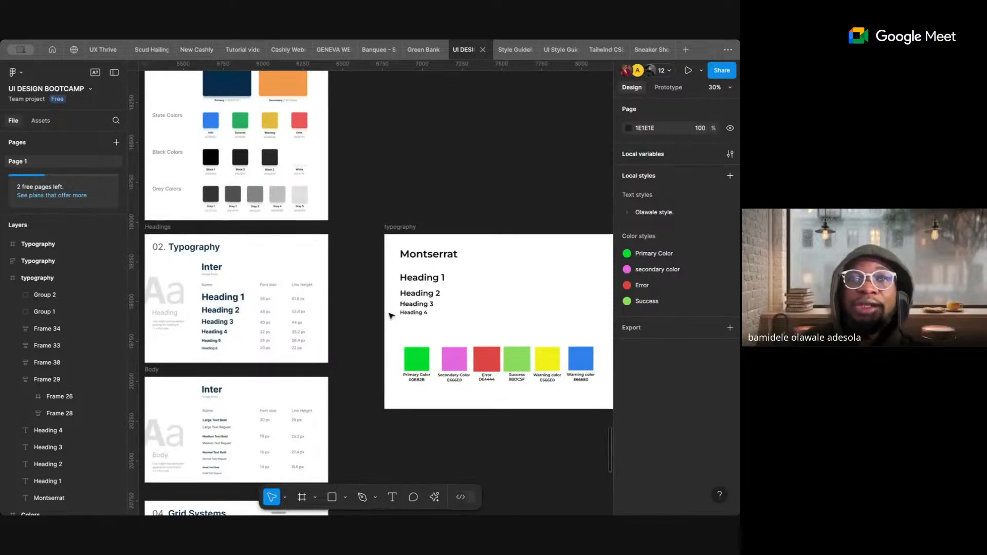
{"action": "scroll", "coordinate": [391, 316], "scroll_direction": "down", "scroll_amount": 1}
{"action": "scroll", "coordinate": [391, 316], "scroll_direction": "right", "scroll_amount": 2}
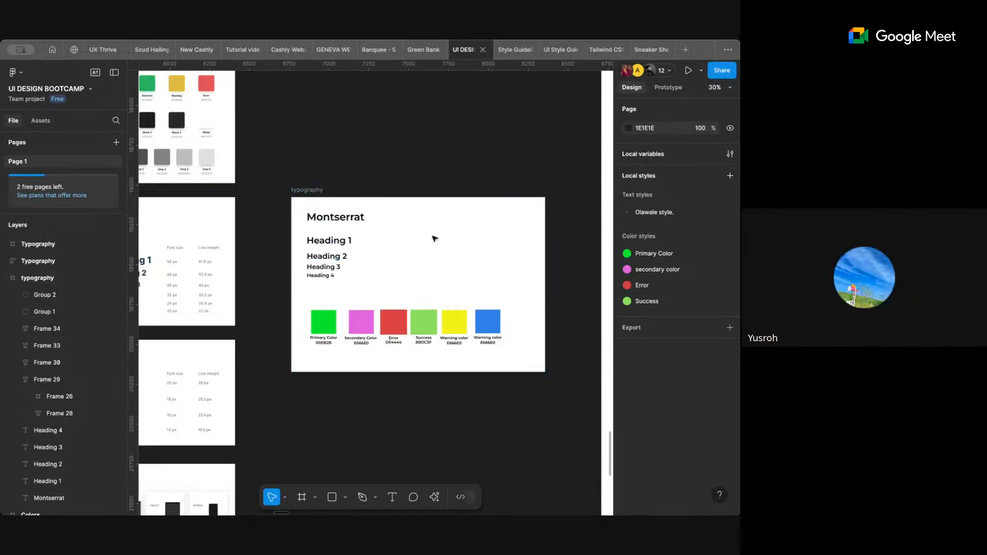
{"action": "scroll", "coordinate": [435, 238], "scroll_direction": "down", "scroll_amount": 2}
{"action": "scroll", "coordinate": [435, 238], "scroll_direction": "right", "scroll_amount": 1}
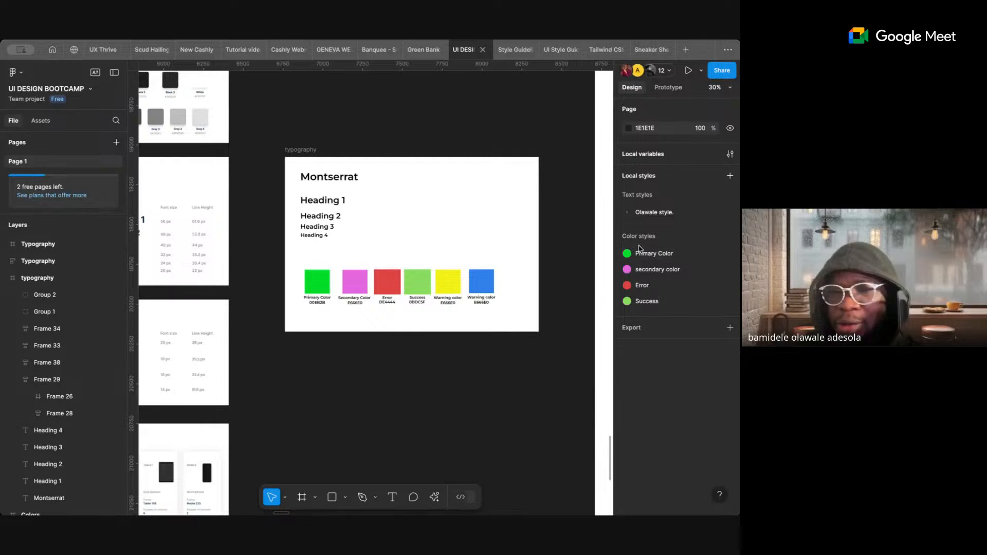
- Detach the Warning variable from the yellow square's fill in the typography frame
{"action": "double_click", "coordinate": [455, 291]}
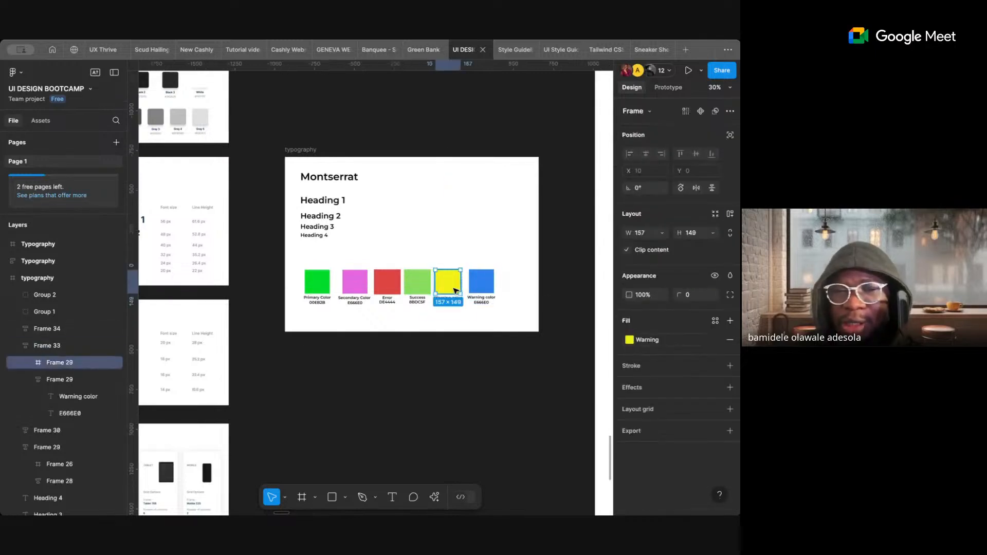
{"action": "left_click", "coordinate": [558, 393]}
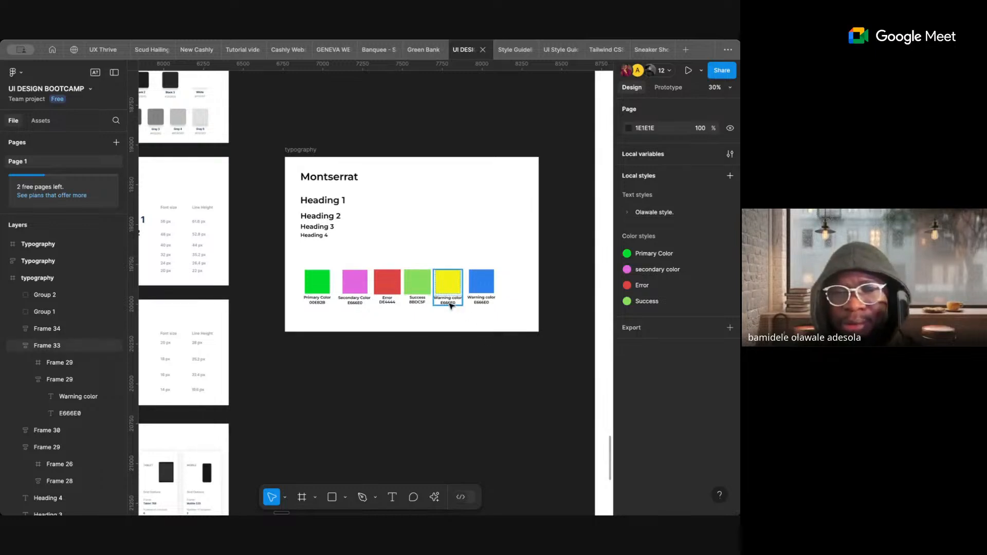
{"action": "double_click", "coordinate": [453, 283]}
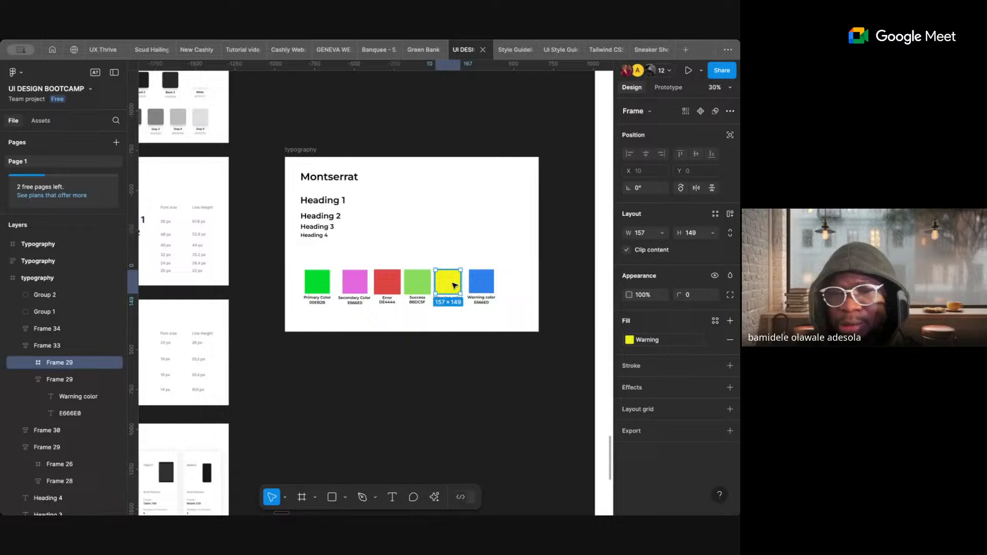
{"action": "left_click", "coordinate": [715, 321]}
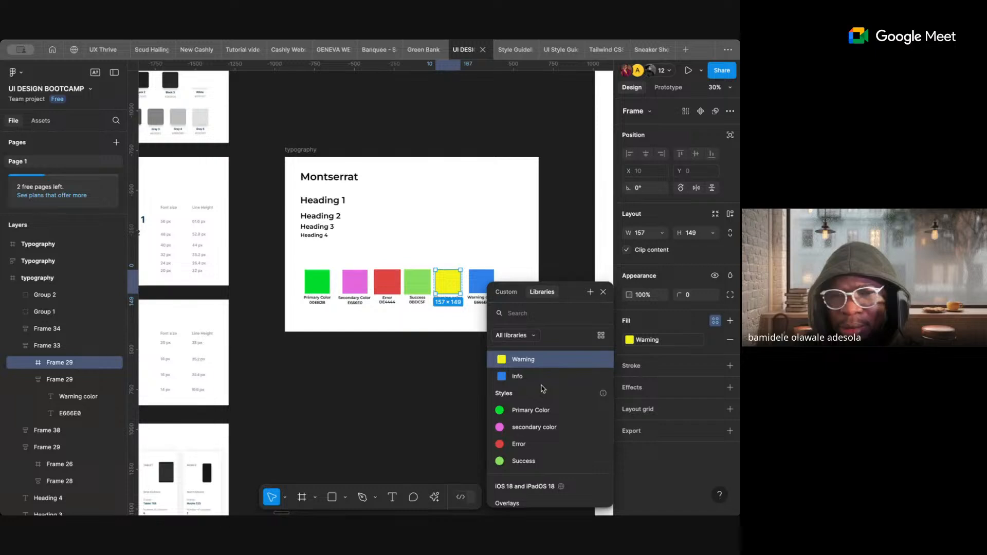
{"action": "left_click", "coordinate": [591, 360]}
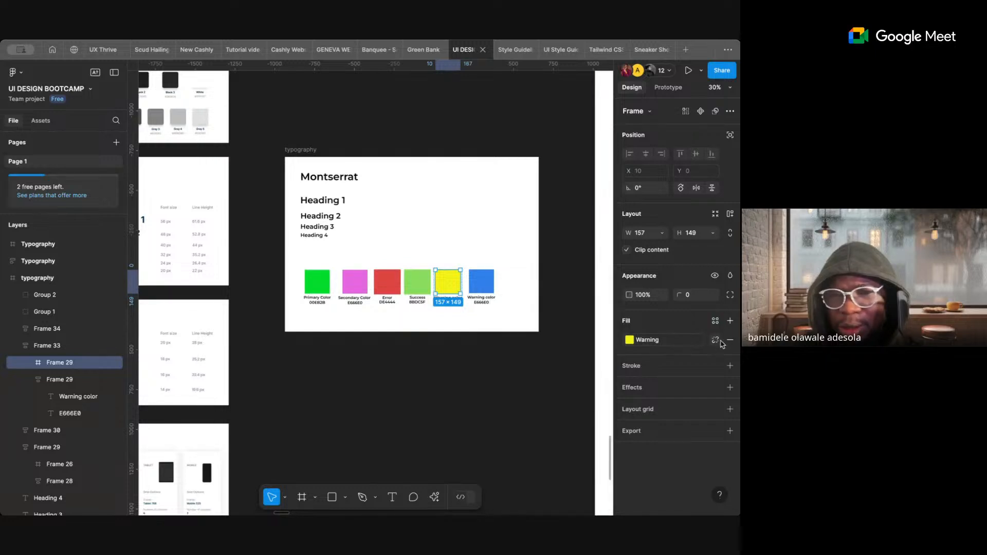
{"action": "left_click", "coordinate": [716, 341]}
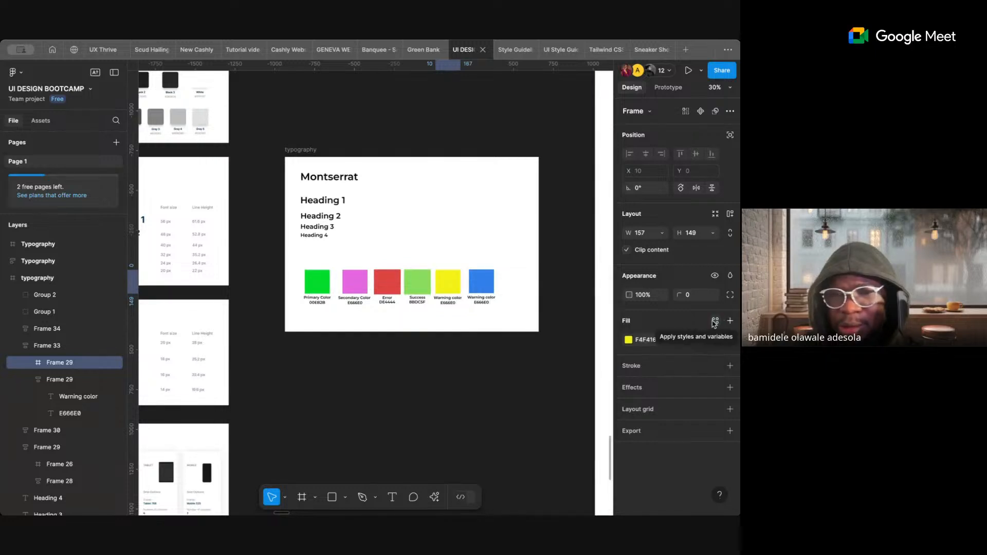
- Compare the options for creating a color style and a color variable from the yellow square's fill, without creating either
{"action": "left_click", "coordinate": [716, 320]}
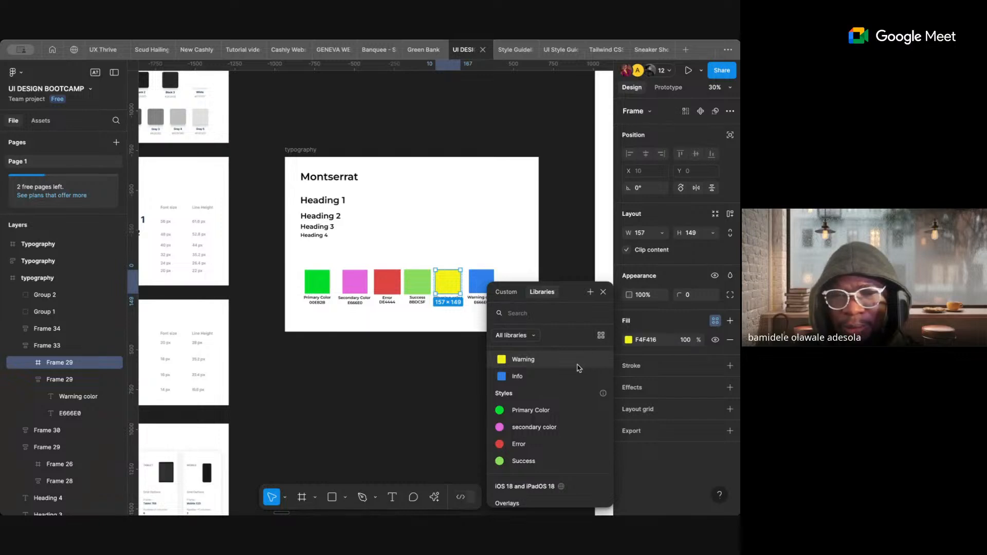
{"action": "left_click", "coordinate": [590, 292]}
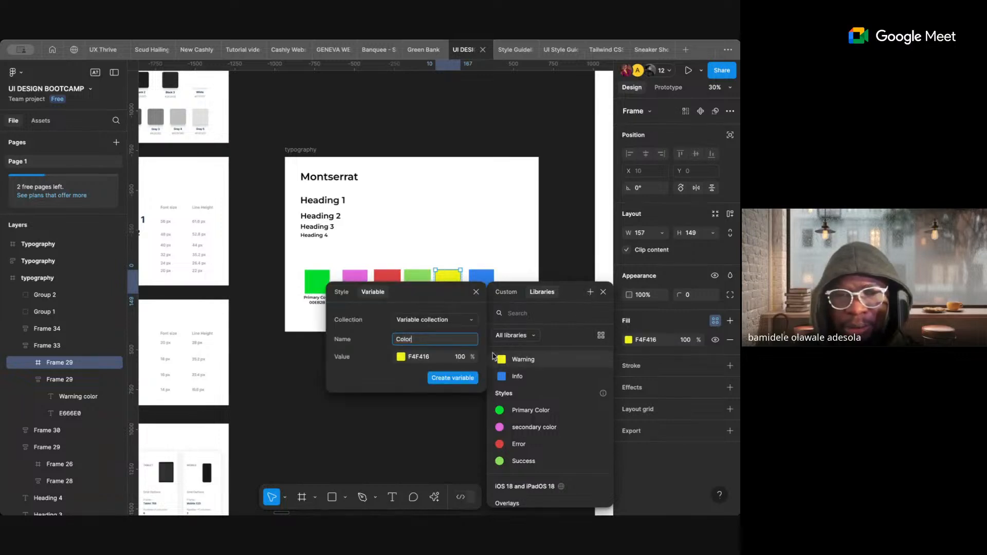
{"action": "left_click", "coordinate": [425, 321]}
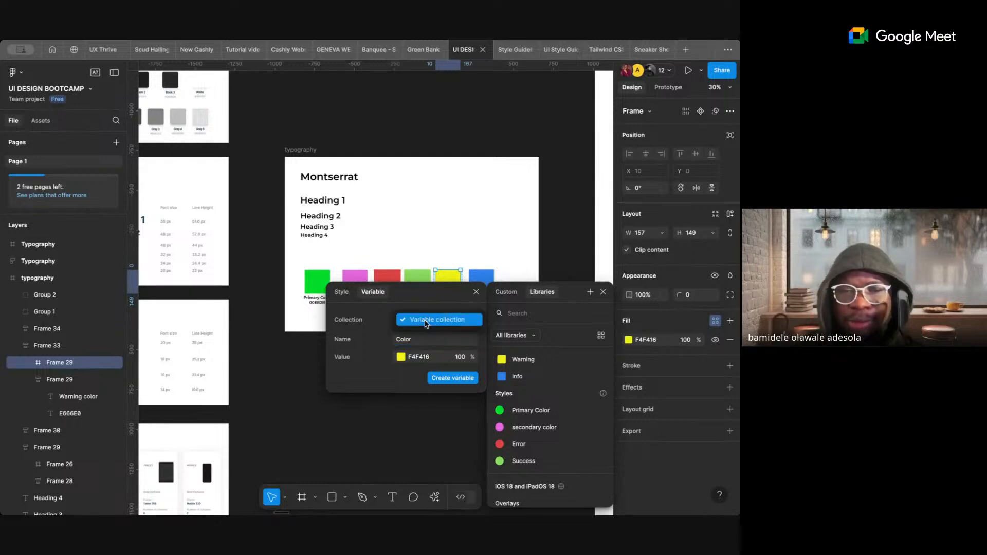
{"action": "left_click", "coordinate": [340, 292]}
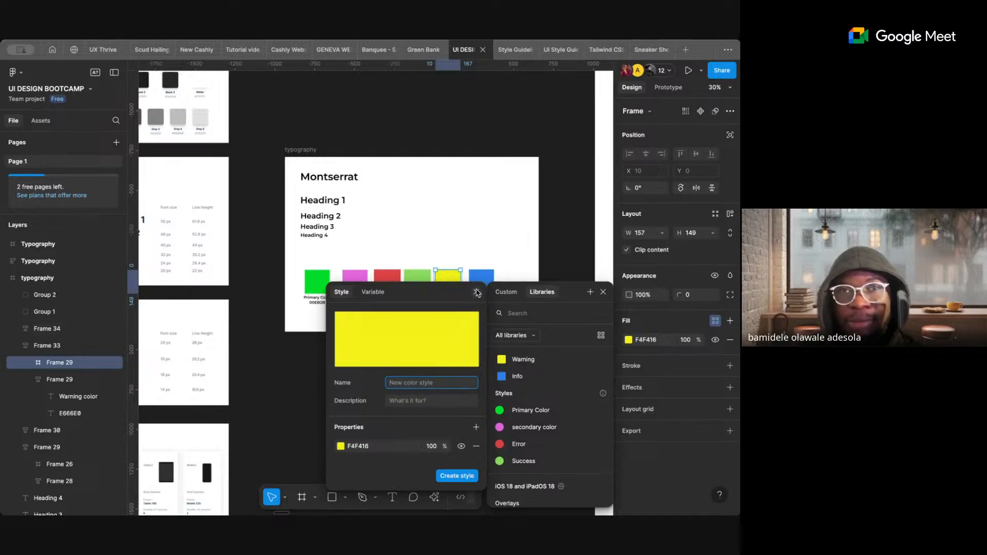
{"action": "left_click", "coordinate": [381, 296]}
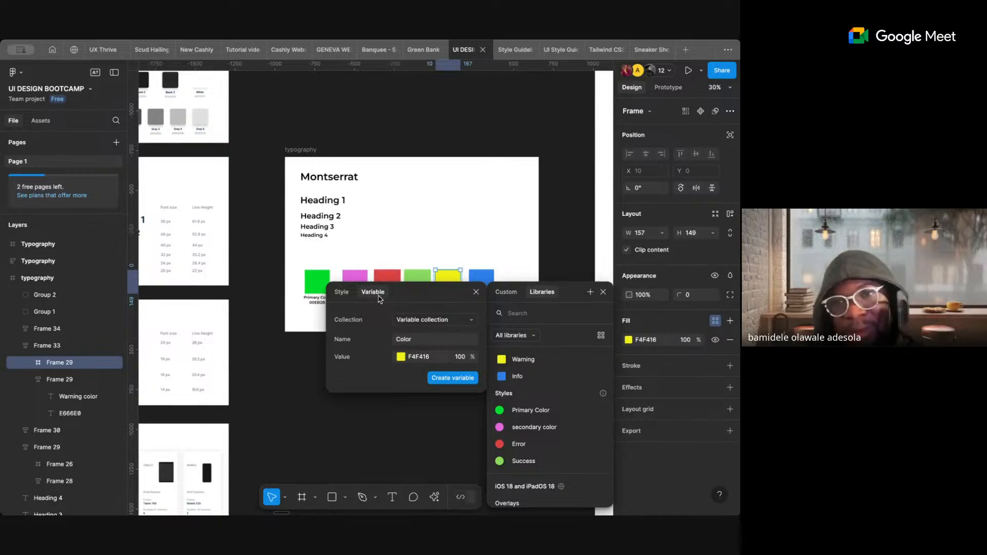
{"action": "left_click", "coordinate": [342, 294]}
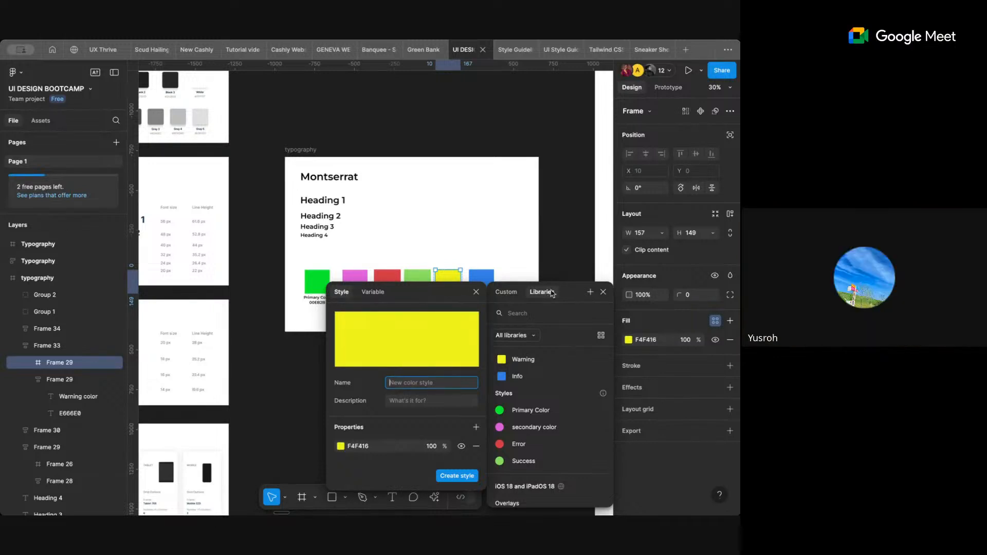
{"action": "left_click", "coordinate": [572, 266]}
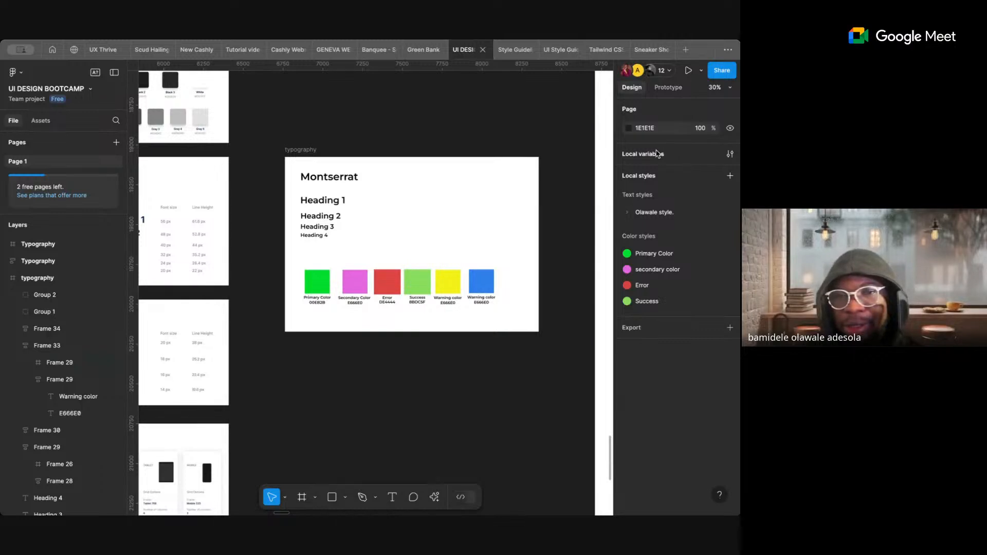
- Review the file's local variables and its available asset libraries
{"action": "left_click", "coordinate": [730, 154]}
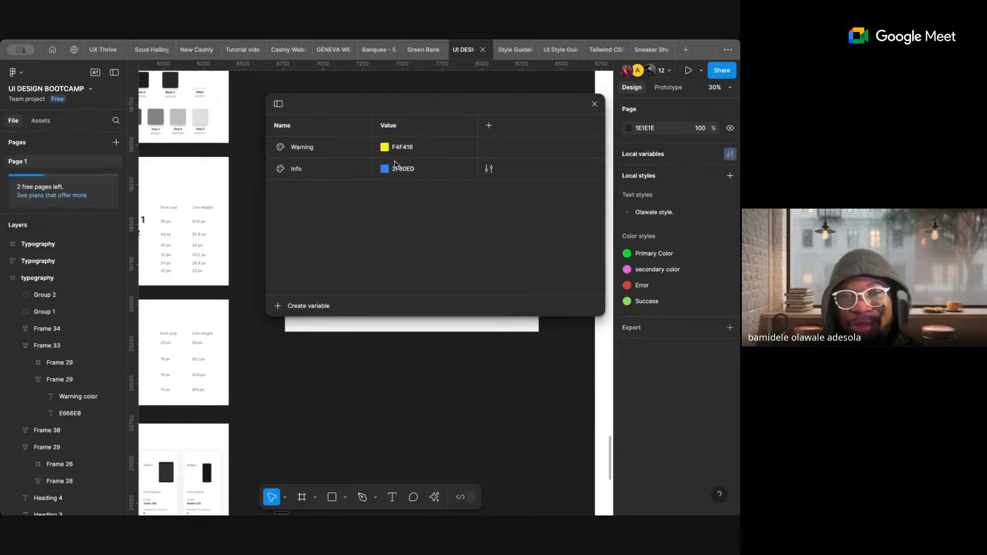
{"action": "left_click", "coordinate": [44, 121]}
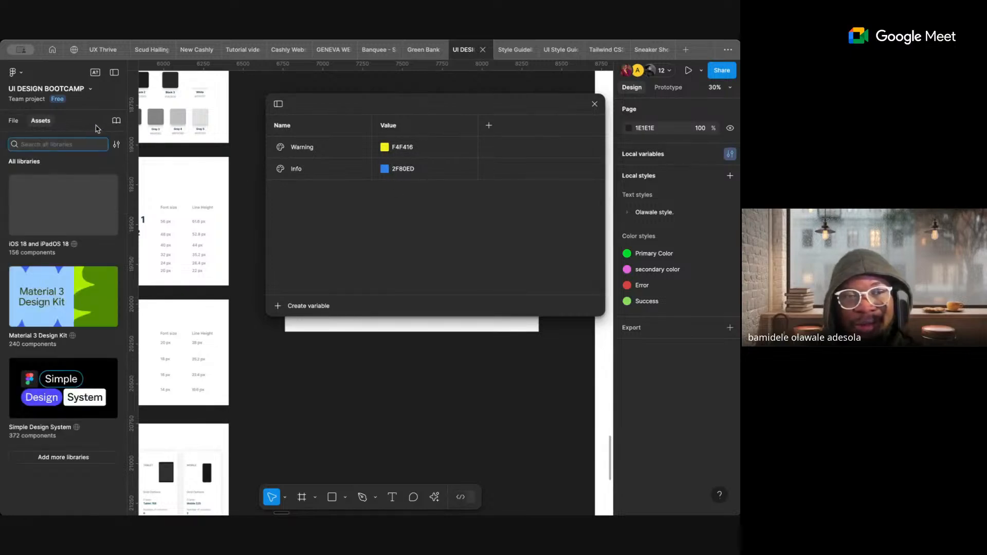
{"action": "left_click", "coordinate": [13, 121]}
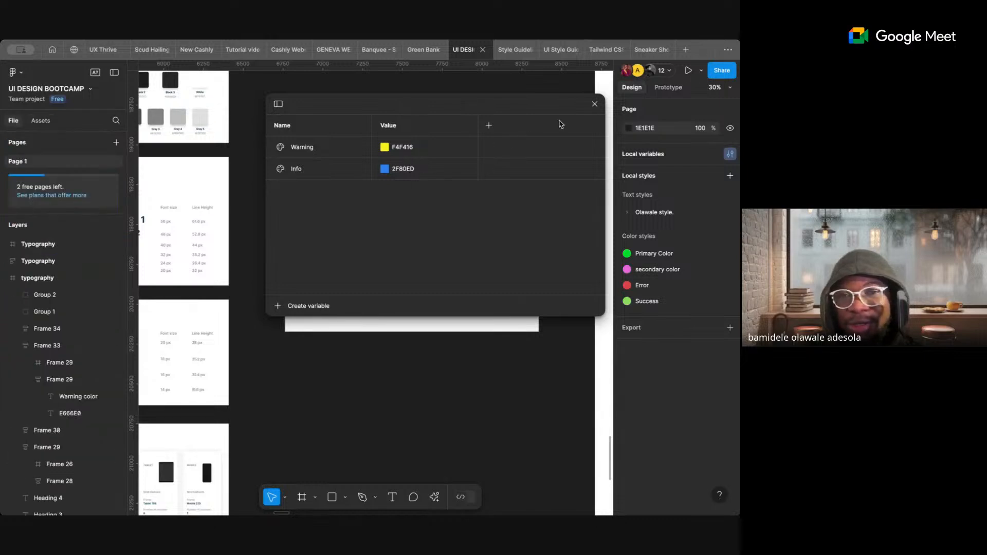
{"action": "left_click", "coordinate": [594, 104]}
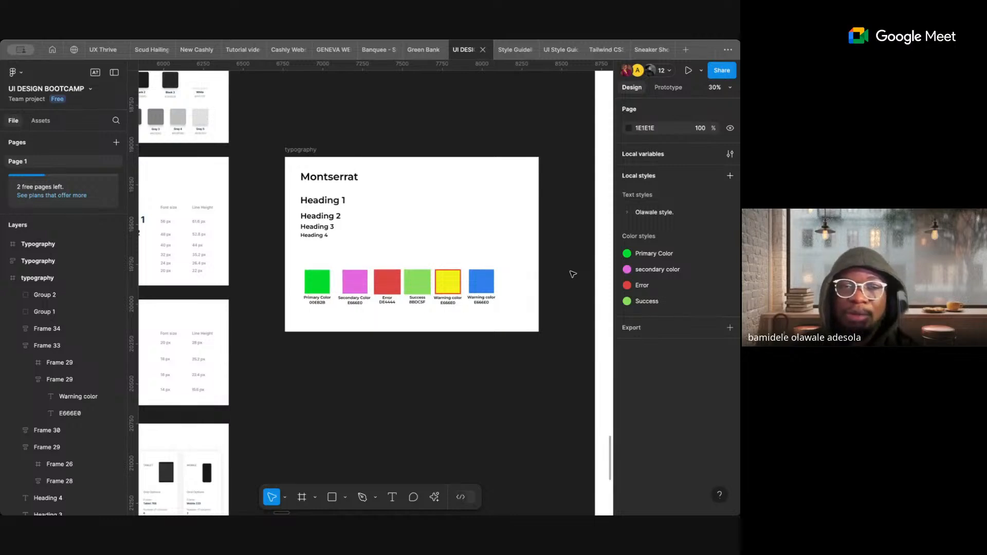
- Put the Primary Color style in a new color style folder named with the presenter's name followed by "Color"
{"action": "scroll", "coordinate": [573, 274], "scroll_direction": "left", "scroll_amount": 2}
{"action": "scroll", "coordinate": [572, 274], "scroll_direction": "right", "scroll_amount": 3}
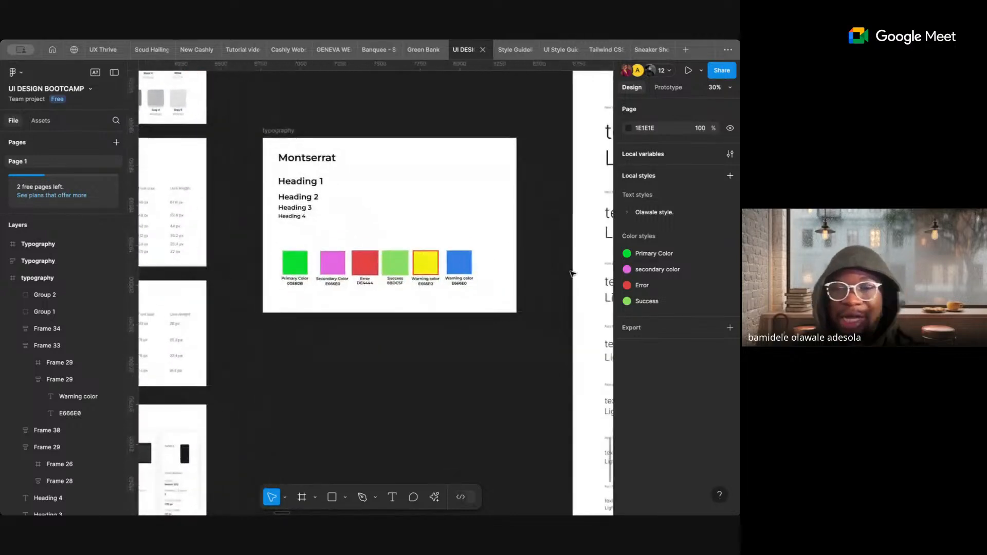
{"action": "scroll", "coordinate": [573, 274], "scroll_direction": "down", "scroll_amount": 1}
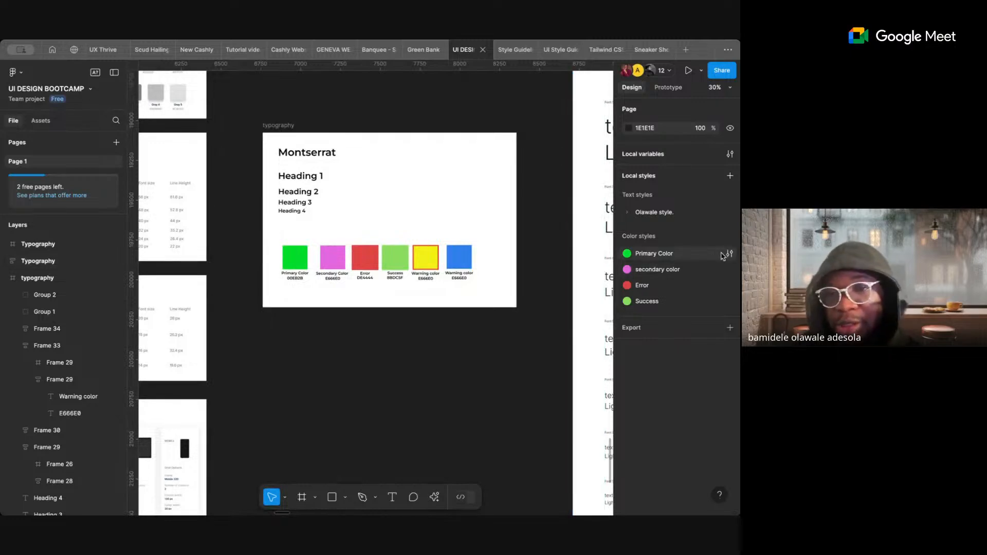
{"action": "right_click", "coordinate": [689, 256]}
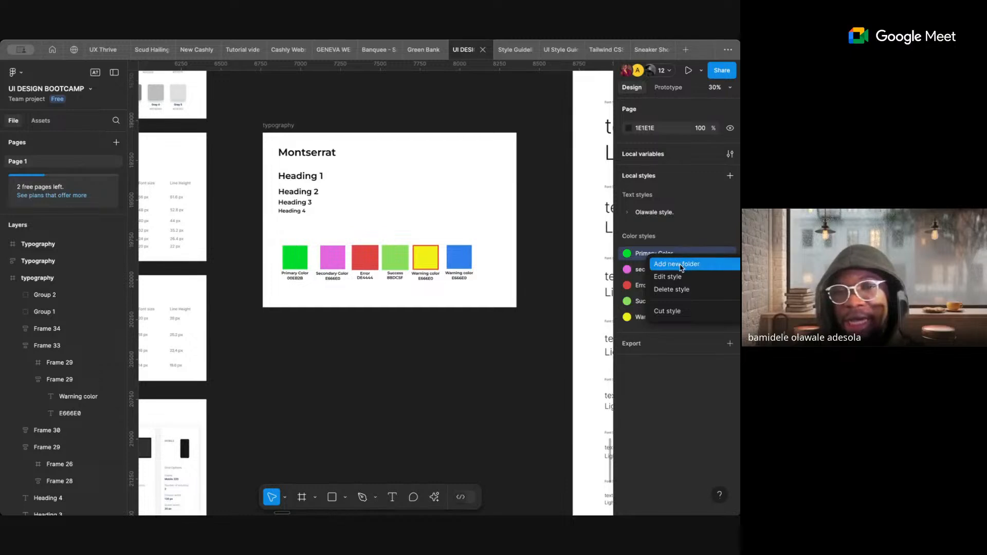
{"action": "left_click", "coordinate": [681, 266]}
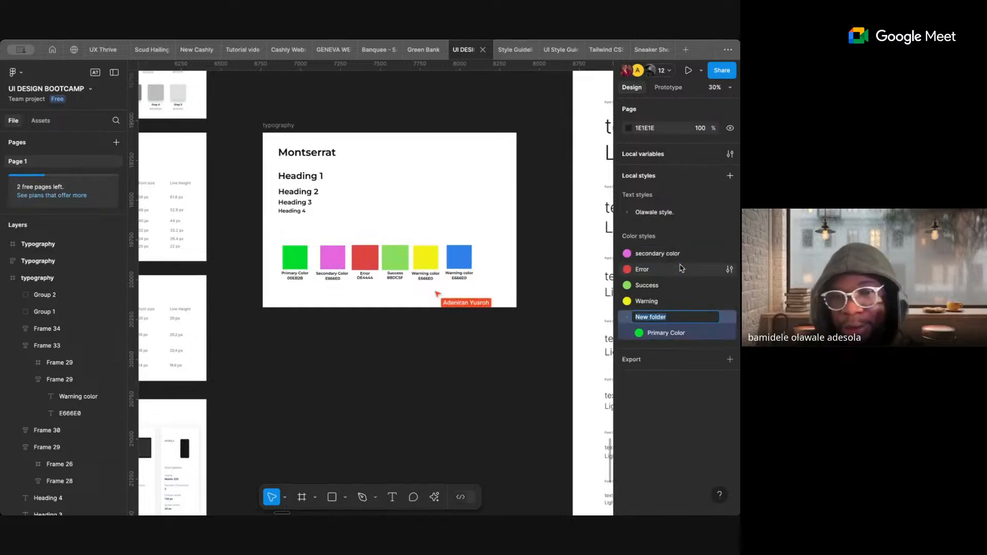
{"action": "type", "text": "Olawale"}
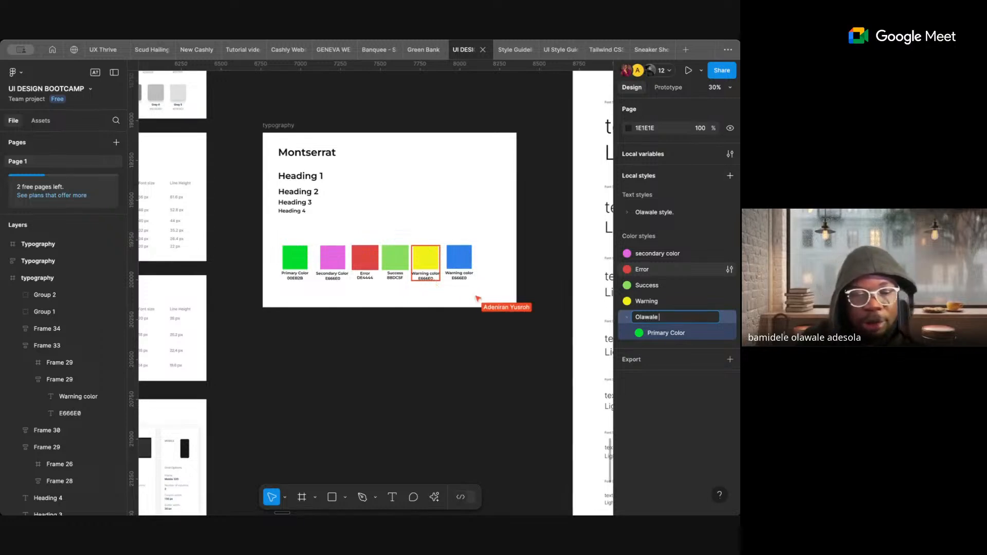
{"action": "type", "text": " Color"}
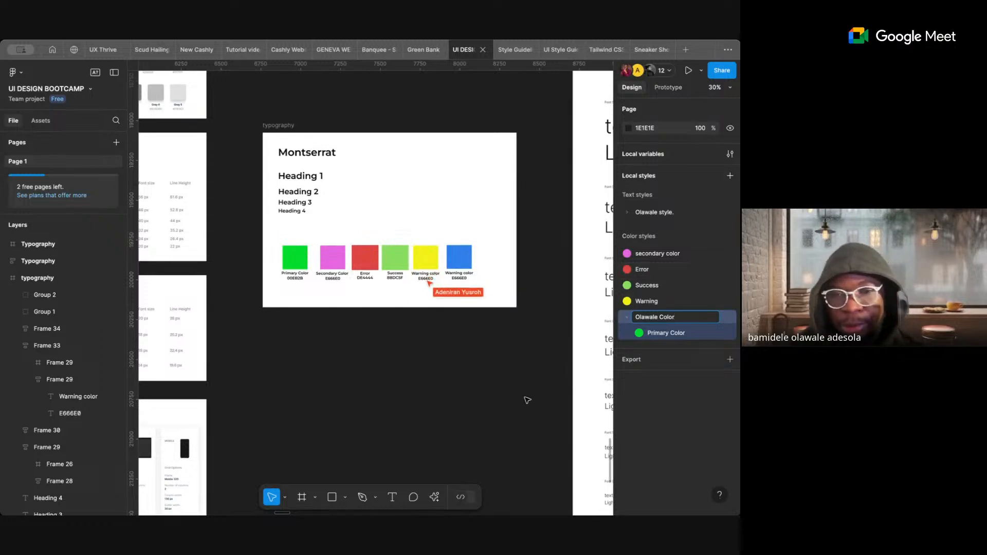
{"action": "key", "text": "Return"}
- Move the Warning, Success, Error and secondary color styles together into the new color folder
{"action": "left_click", "coordinate": [647, 302]}
{"action": "left_click", "coordinate": [648, 286], "text": "shift"}
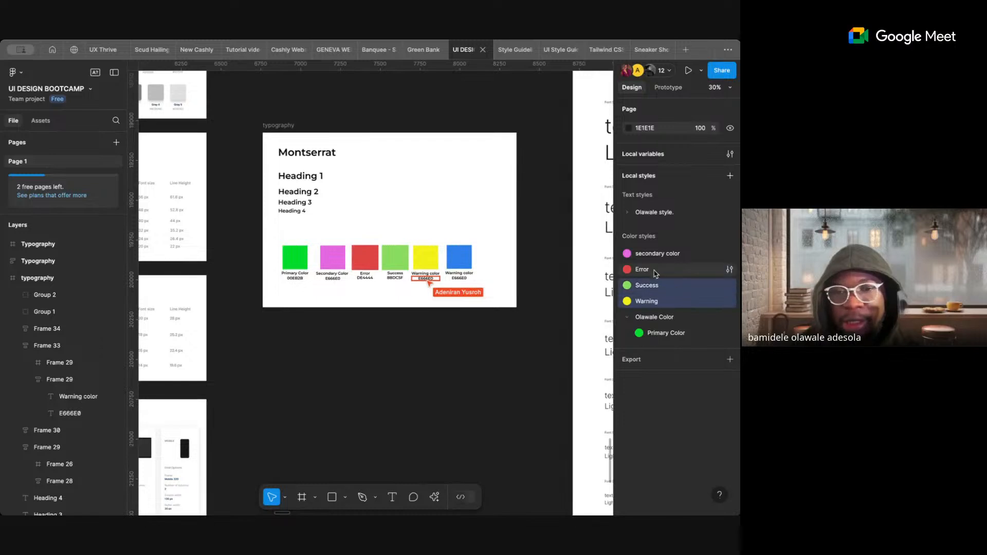
{"action": "left_click", "coordinate": [656, 274], "text": "shift"}
{"action": "left_click", "coordinate": [656, 259], "text": "shift"}
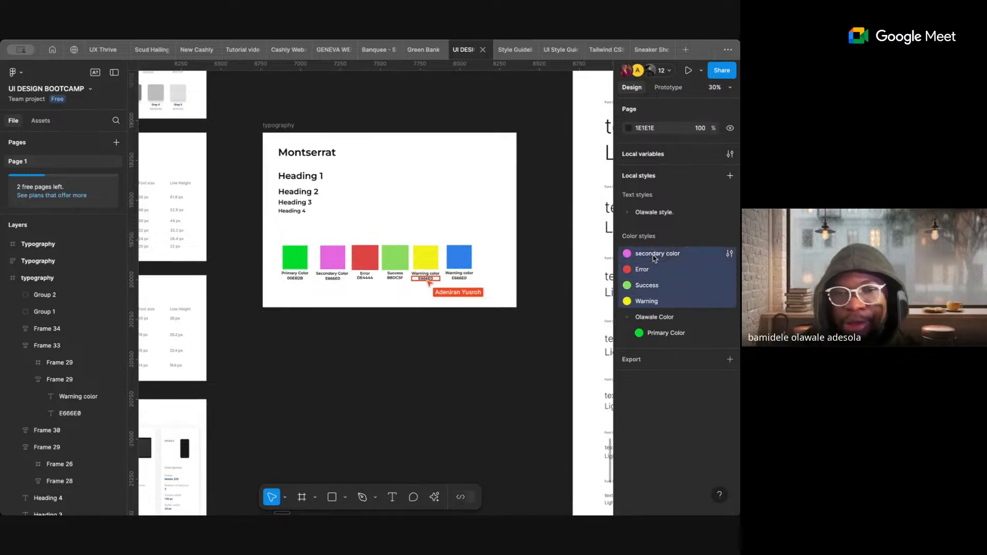
{"action": "left_click_drag", "start_coordinate": [655, 259], "coordinate": [664, 319]}
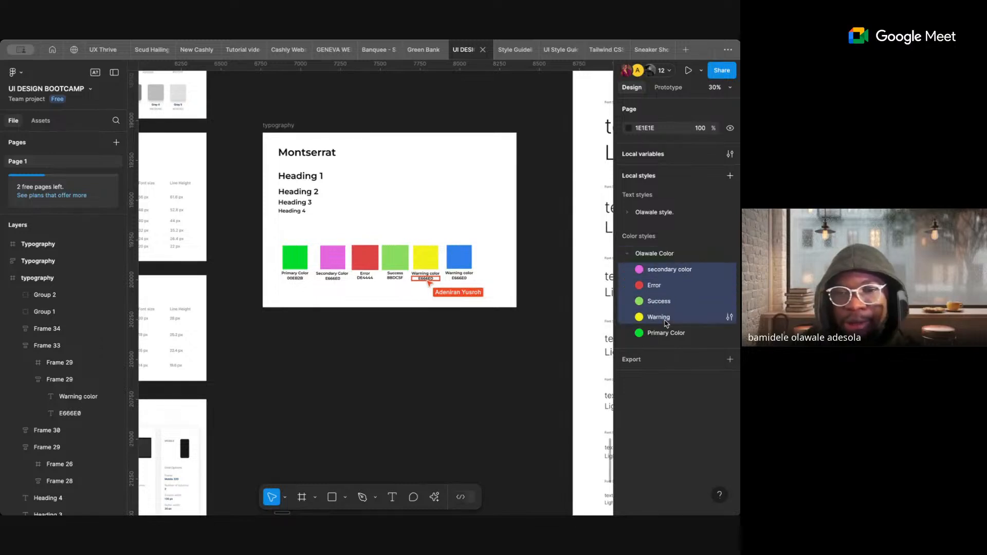
- Move the Primary Color style out of its folder, back among the ungrouped color styles
{"action": "left_click", "coordinate": [627, 254]}
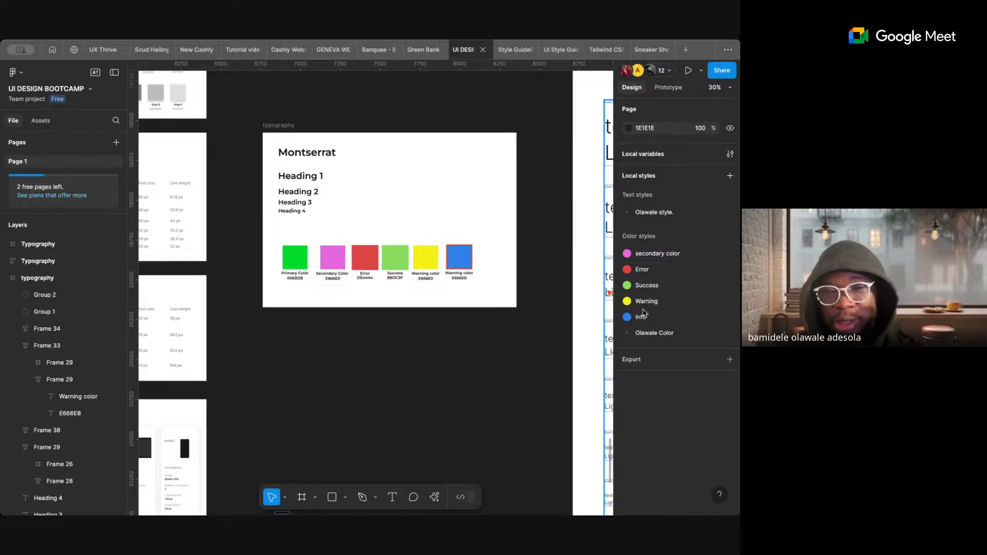
{"action": "left_click", "coordinate": [631, 333]}
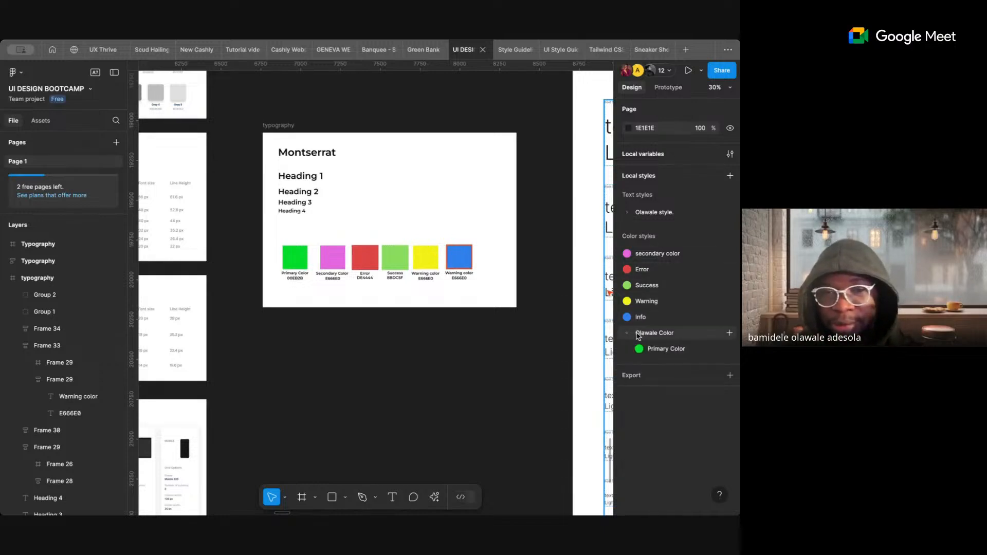
{"action": "left_click_drag", "start_coordinate": [667, 348], "coordinate": [655, 338]}
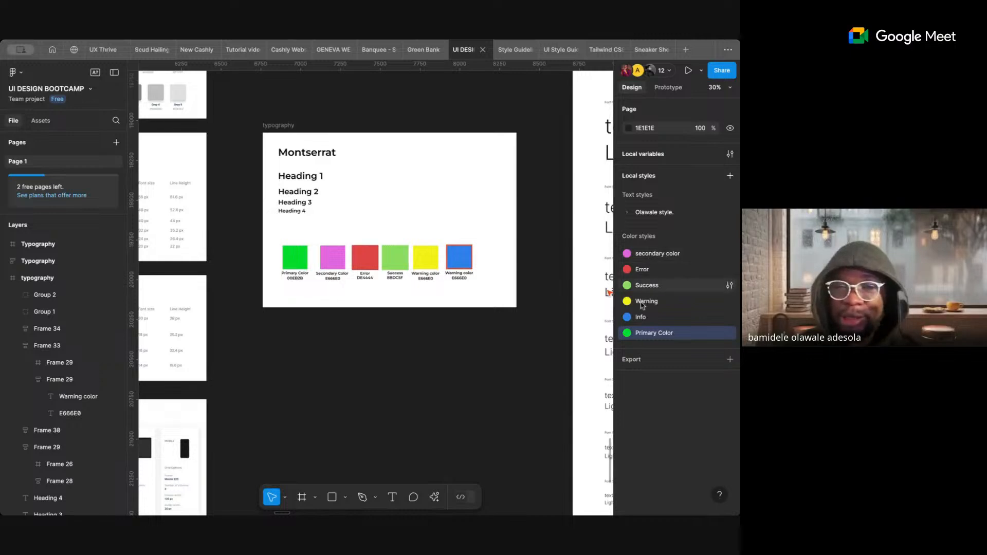
- Put the secondary color style in a new folder named with the presenter's name followed by "Color"
{"action": "right_click", "coordinate": [690, 258]}
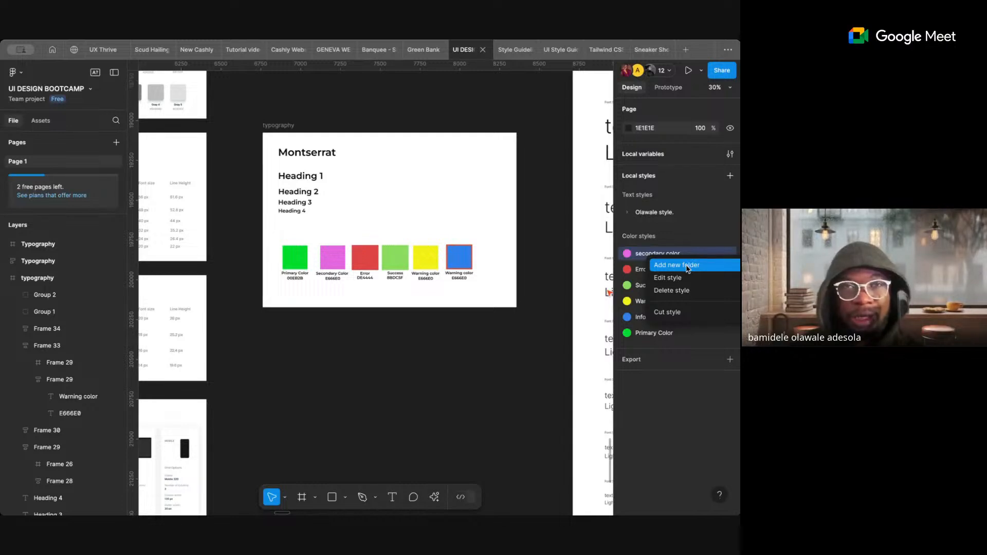
{"action": "left_click", "coordinate": [676, 265]}
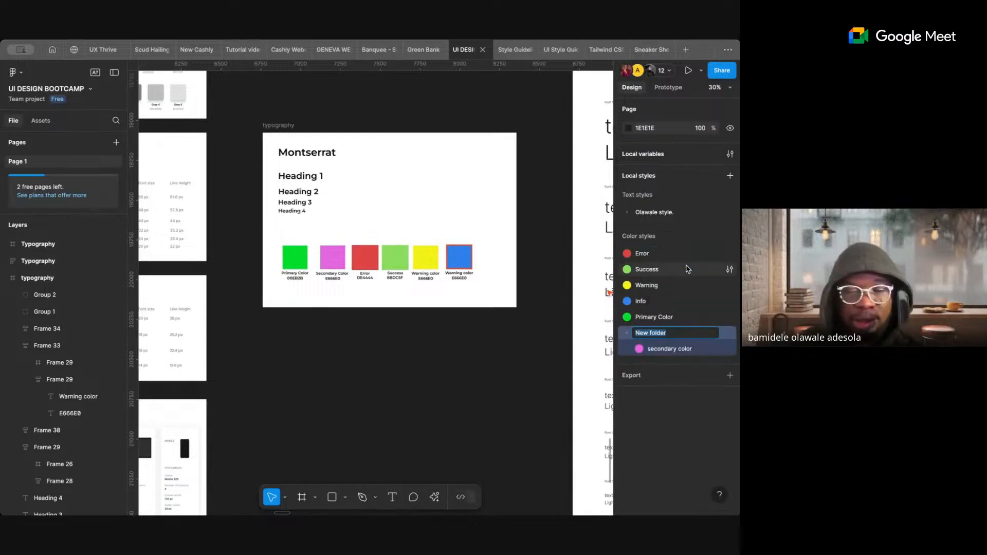
{"action": "type", "text": "Olawale"}
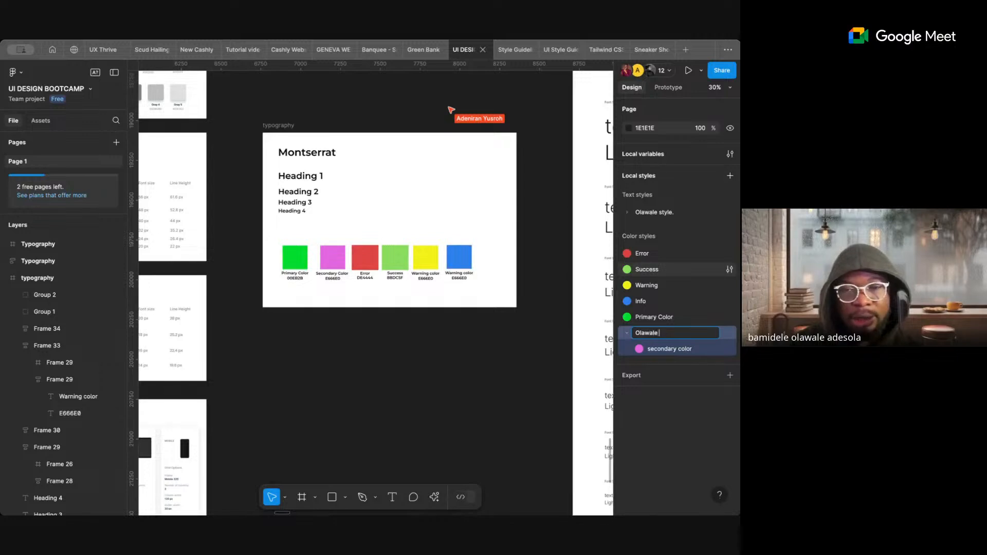
{"action": "type", "text": " Col"}
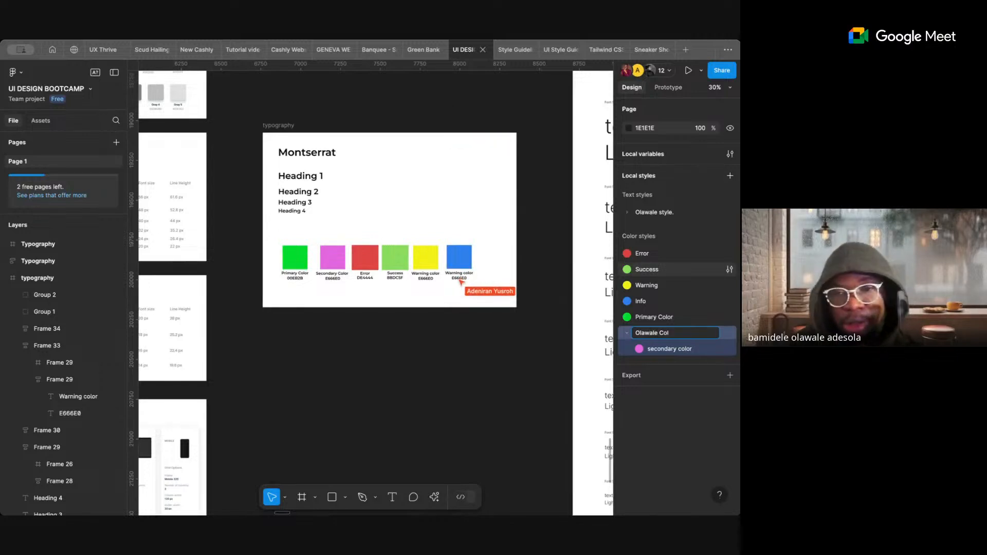
{"action": "type", "text": "or"}
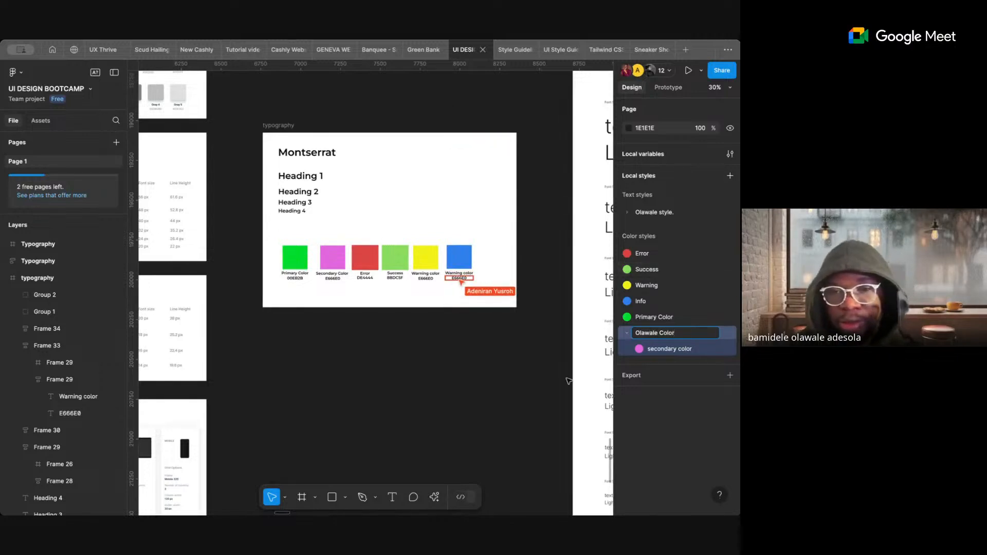
{"action": "key", "text": "Return"}
- Move the Primary Color, Info, Warning, Success and Error styles into the color folder and collapse it
{"action": "left_click", "coordinate": [655, 319]}
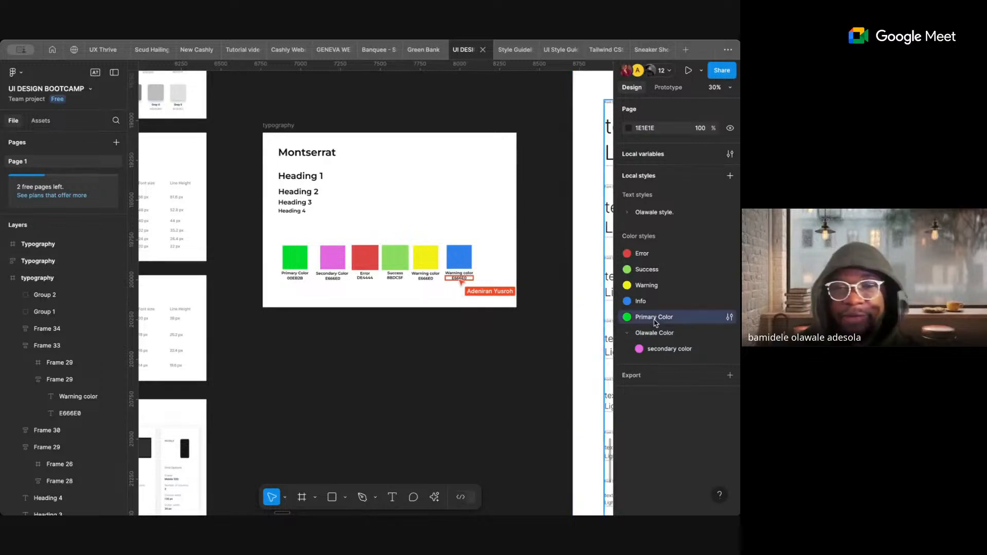
{"action": "left_click", "coordinate": [511, 381]}
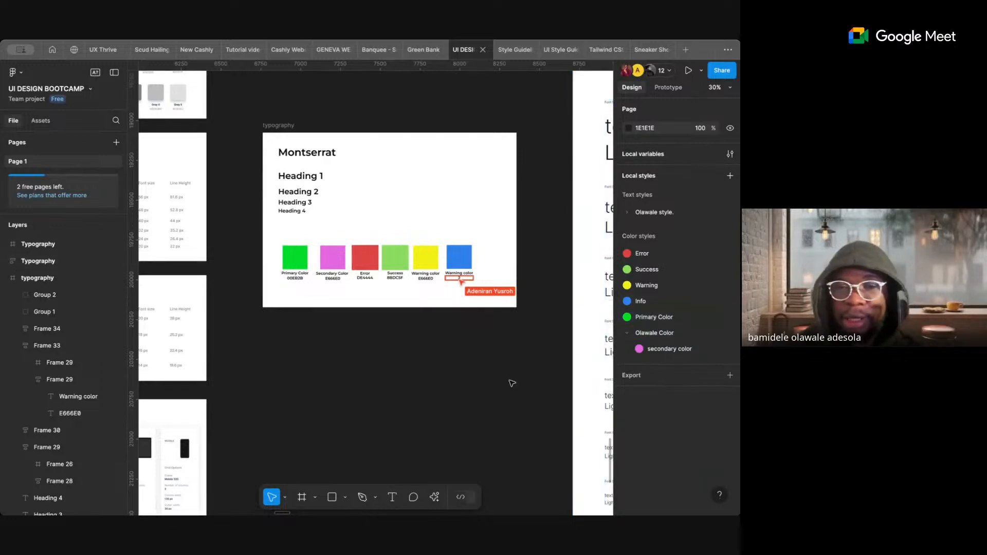
{"action": "left_click", "coordinate": [638, 318]}
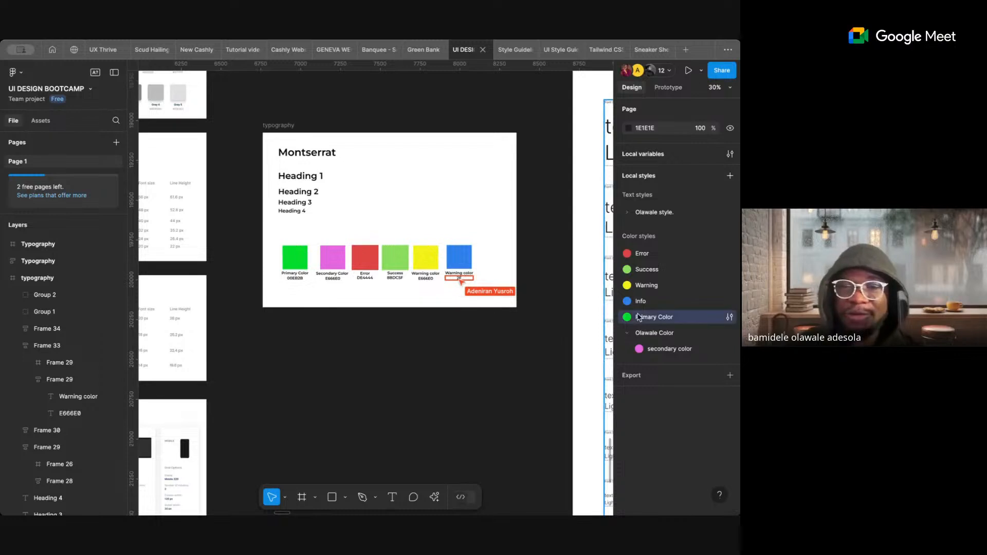
{"action": "left_click", "coordinate": [640, 302], "text": "shift"}
{"action": "left_click", "coordinate": [647, 287], "text": "shift"}
{"action": "left_click", "coordinate": [647, 270], "text": "shift"}
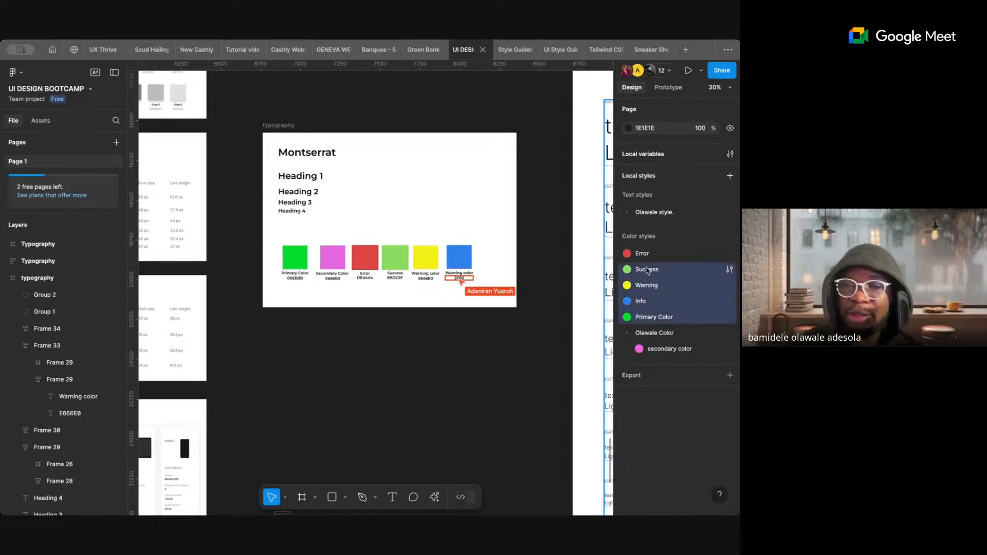
{"action": "left_click", "coordinate": [648, 255], "text": "shift"}
{"action": "left_click_drag", "start_coordinate": [647, 255], "coordinate": [656, 335]}
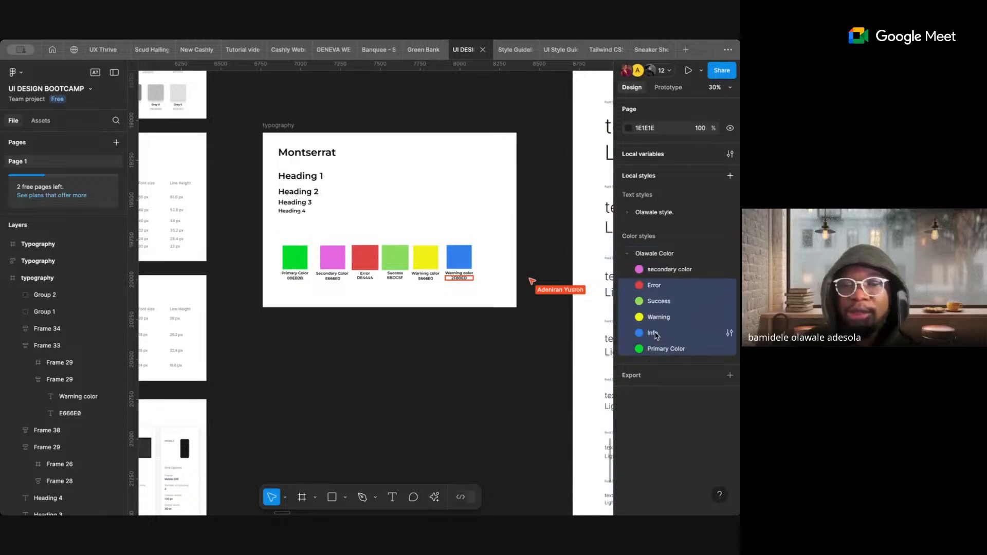
{"action": "left_click", "coordinate": [627, 254]}
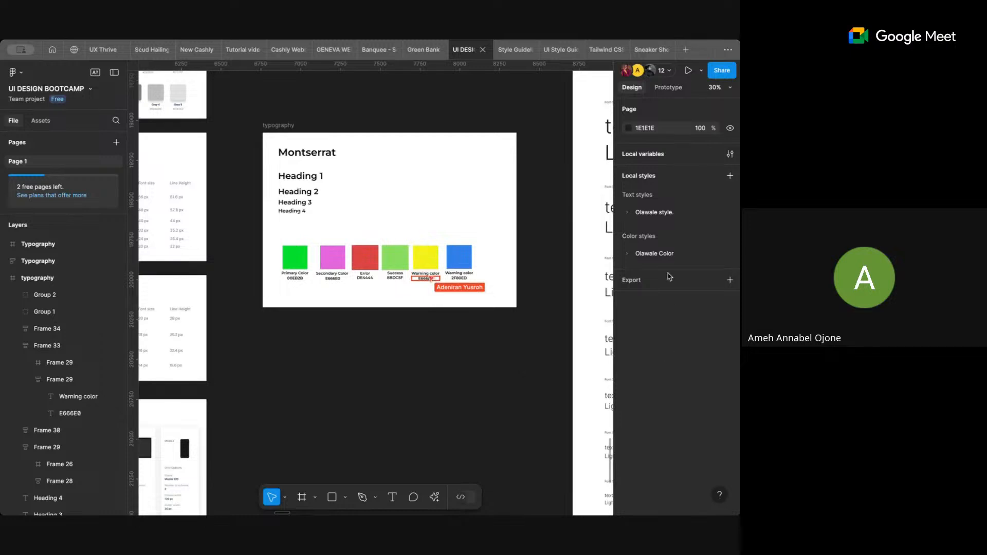
{"action": "scroll", "coordinate": [446, 354], "scroll_direction": "down", "scroll_amount": 2}
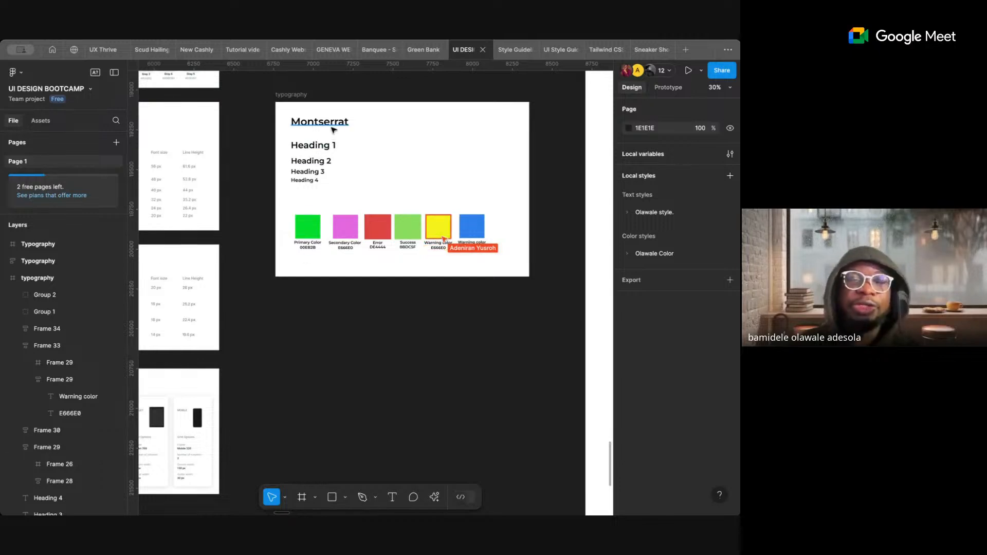
- Select all six color swatches with their labels and move them together slightly up and right within the typography frame
{"action": "scroll", "coordinate": [335, 128], "scroll_direction": "up", "scroll_amount": 5}
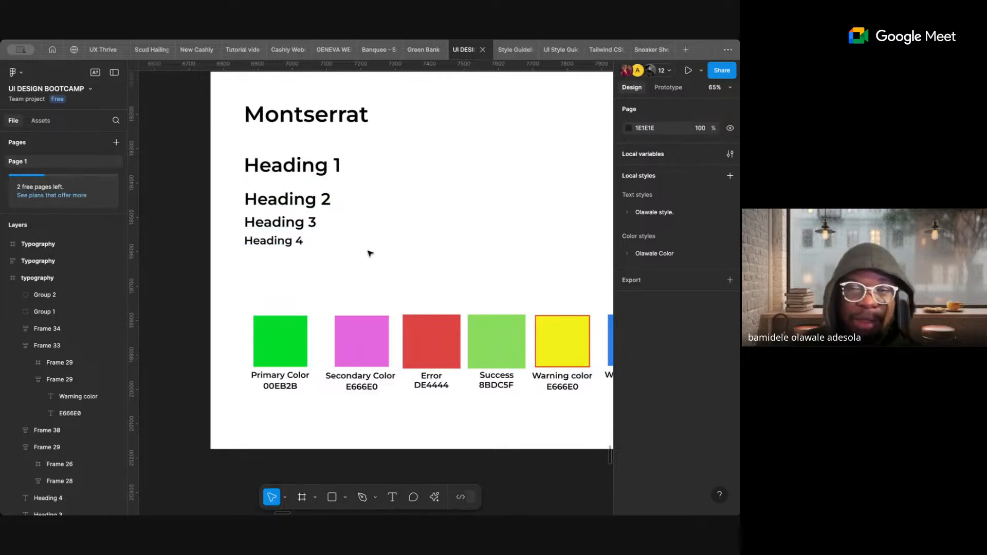
{"action": "scroll", "coordinate": [368, 254], "scroll_direction": "down", "scroll_amount": 3}
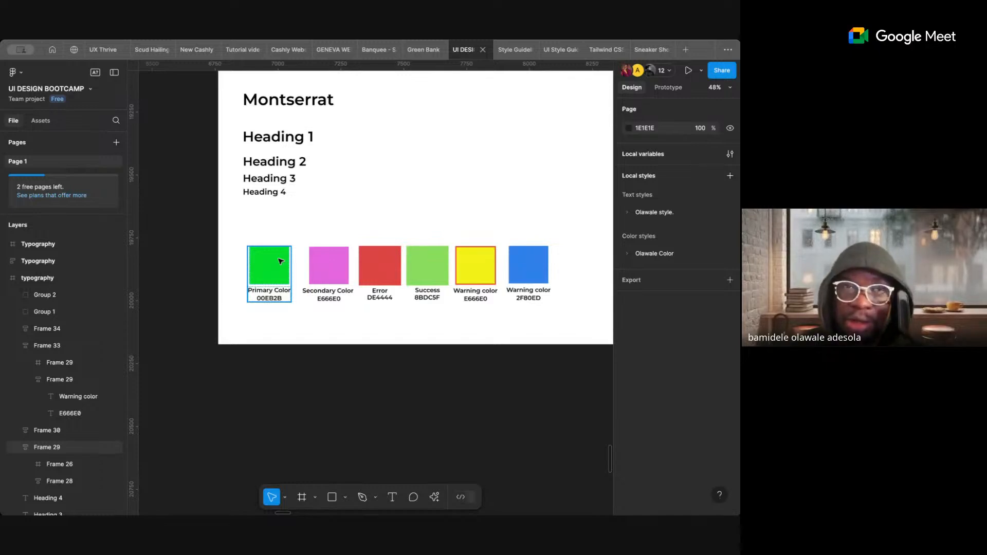
{"action": "left_click", "coordinate": [281, 261]}
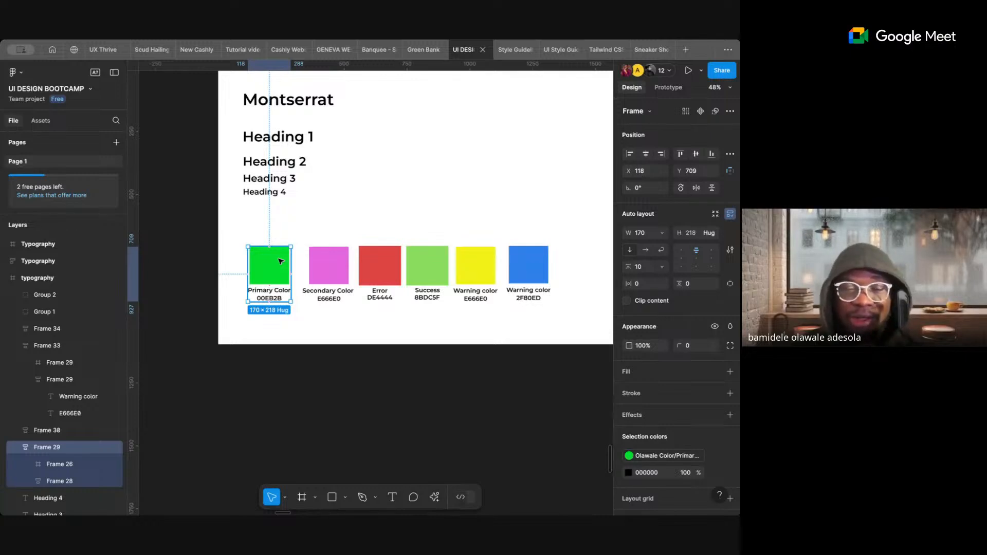
{"action": "left_click", "coordinate": [328, 265]}
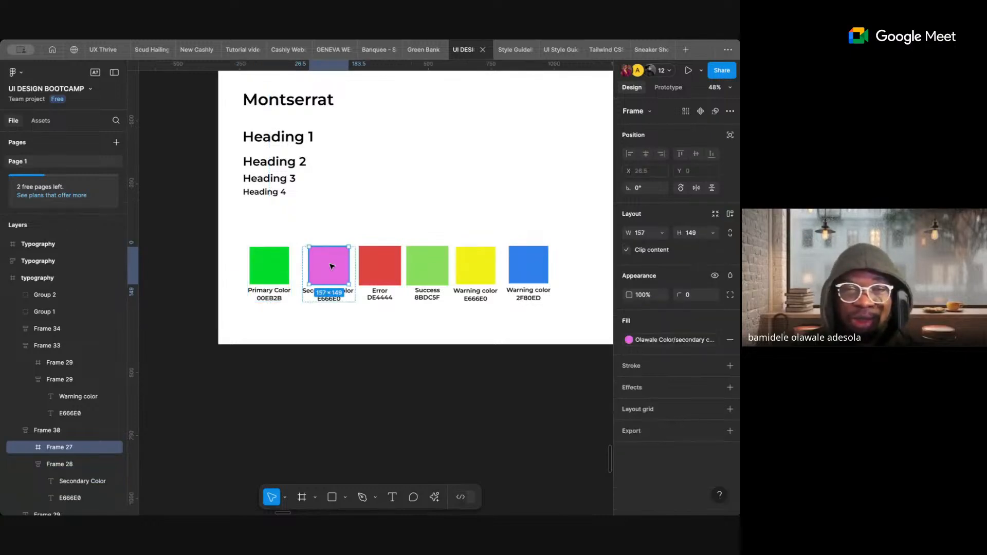
{"action": "left_click", "coordinate": [263, 267]}
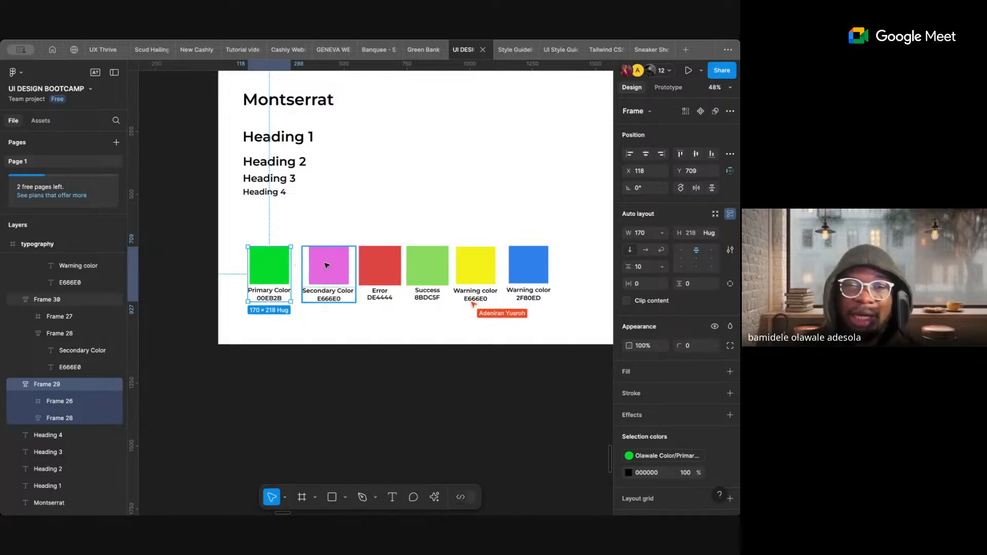
{"action": "left_click", "coordinate": [327, 264], "text": "shift"}
{"action": "left_click", "coordinate": [379, 263], "text": "shift"}
{"action": "left_click", "coordinate": [448, 273], "text": "shift"}
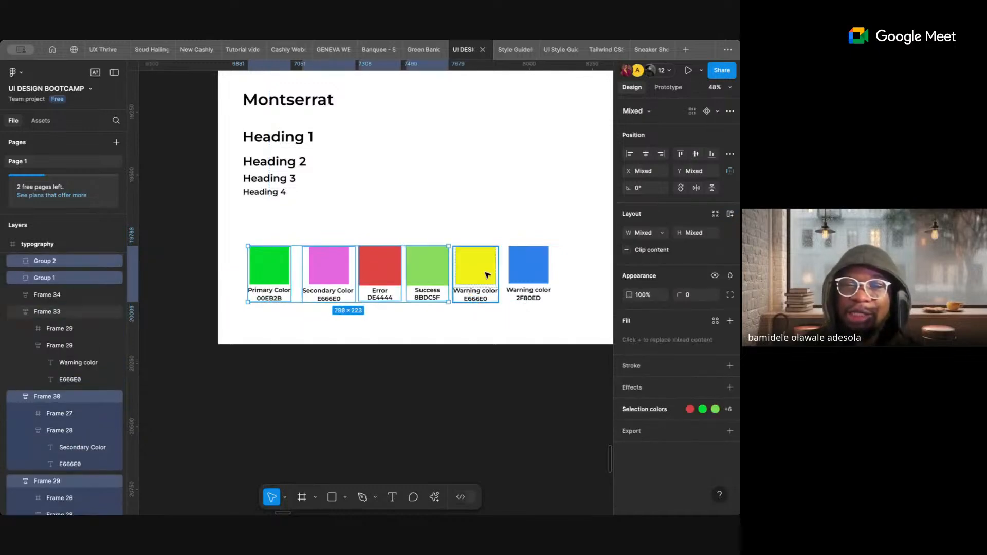
{"action": "left_click", "coordinate": [486, 273], "text": "shift"}
{"action": "left_click", "coordinate": [532, 273], "text": "shift"}
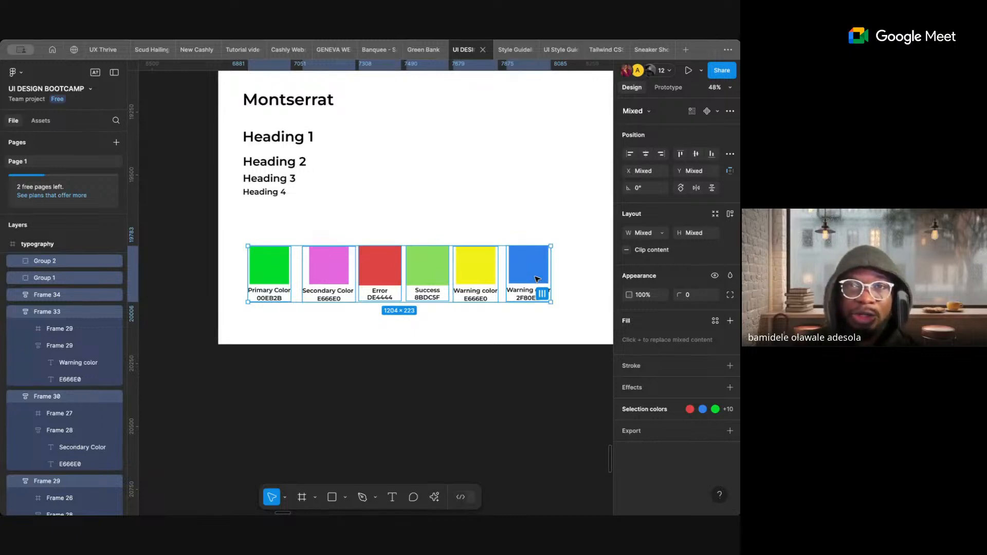
{"action": "left_click_drag", "start_coordinate": [537, 279], "coordinate": [562, 263]}
{"action": "left_click", "coordinate": [525, 190]}
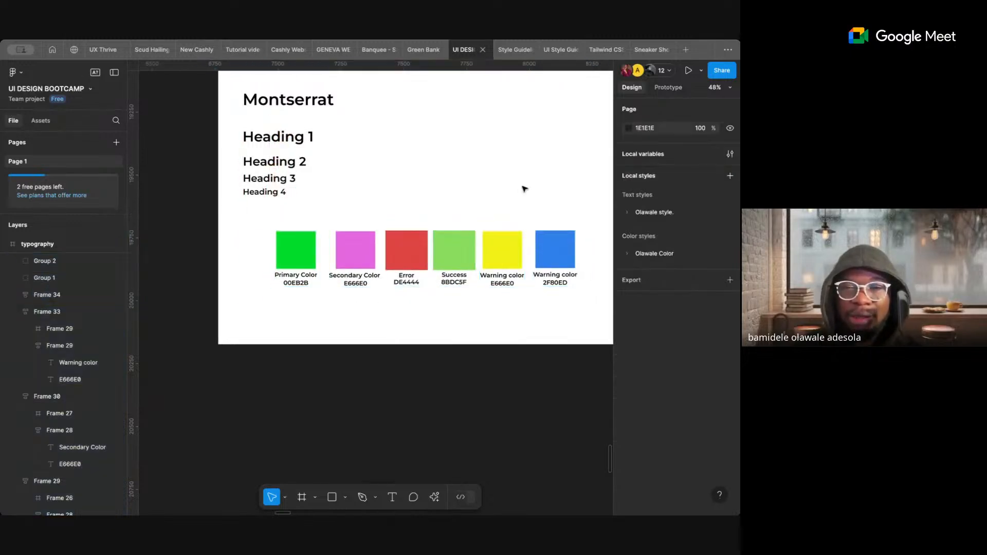
- Expand the color folder and select ranges of adjacent styles, including all six from secondary color through Primary Color, then clear the selection
{"action": "left_click", "coordinate": [638, 254]}
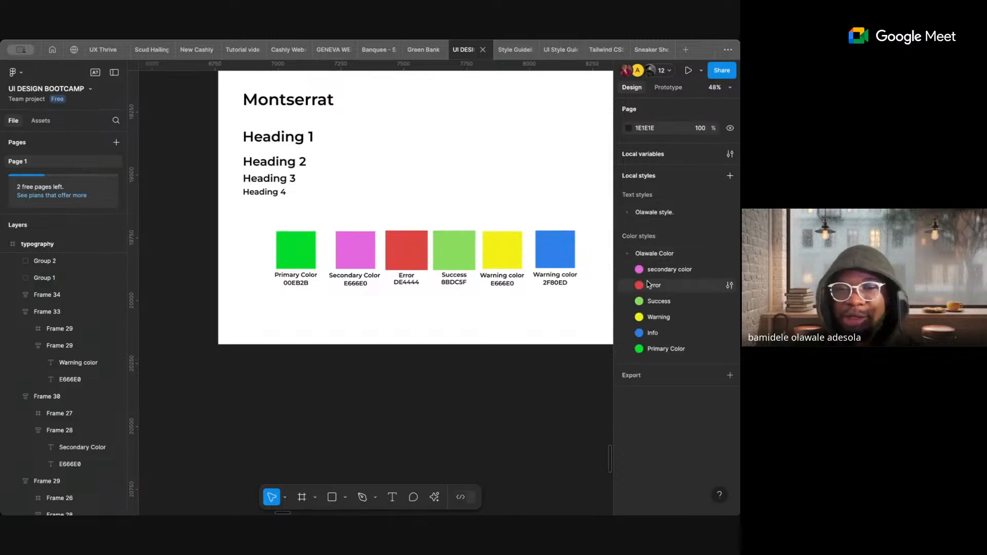
{"action": "left_click", "coordinate": [657, 272]}
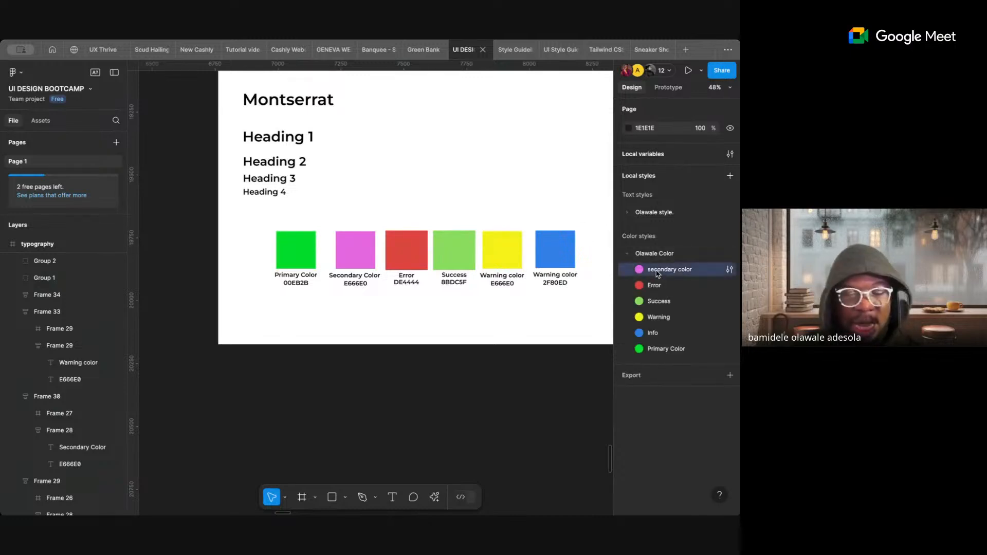
{"action": "left_click", "coordinate": [656, 289], "text": "shift"}
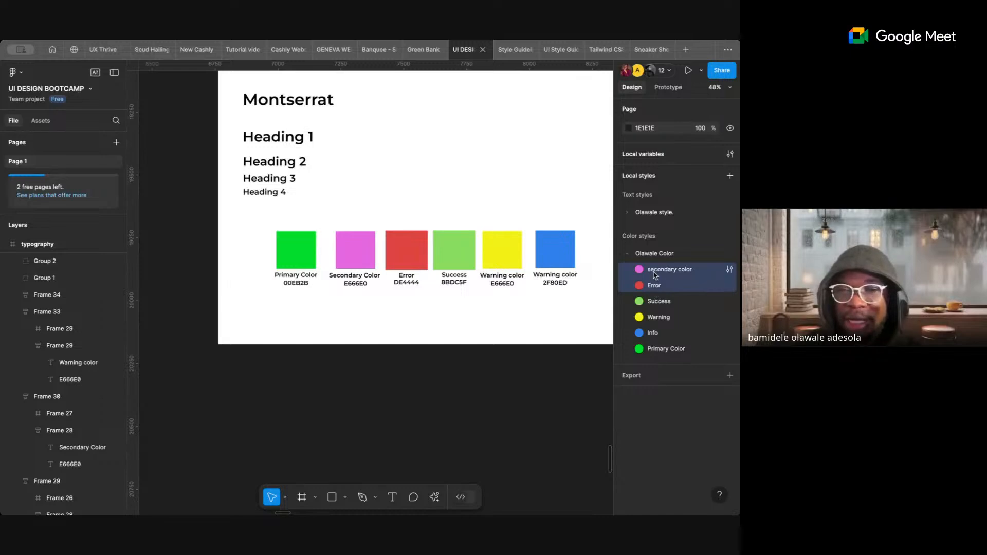
{"action": "left_click", "coordinate": [671, 322]}
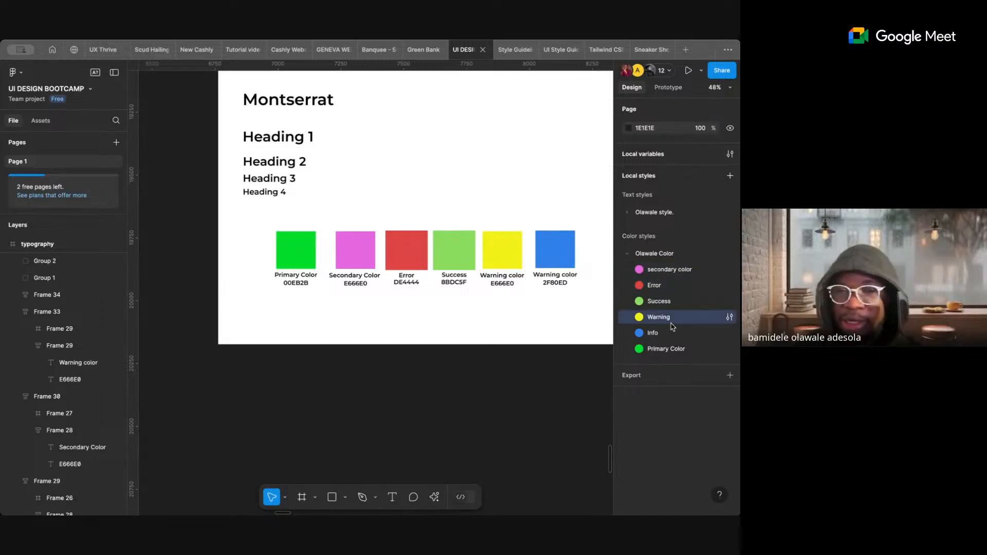
{"action": "left_click", "coordinate": [658, 286], "text": "shift"}
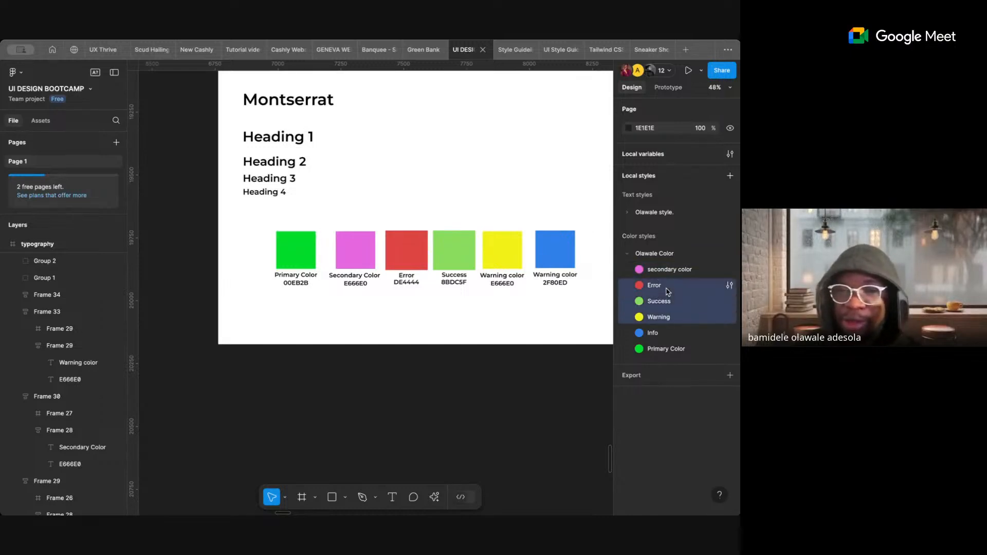
{"action": "left_click", "coordinate": [690, 238]}
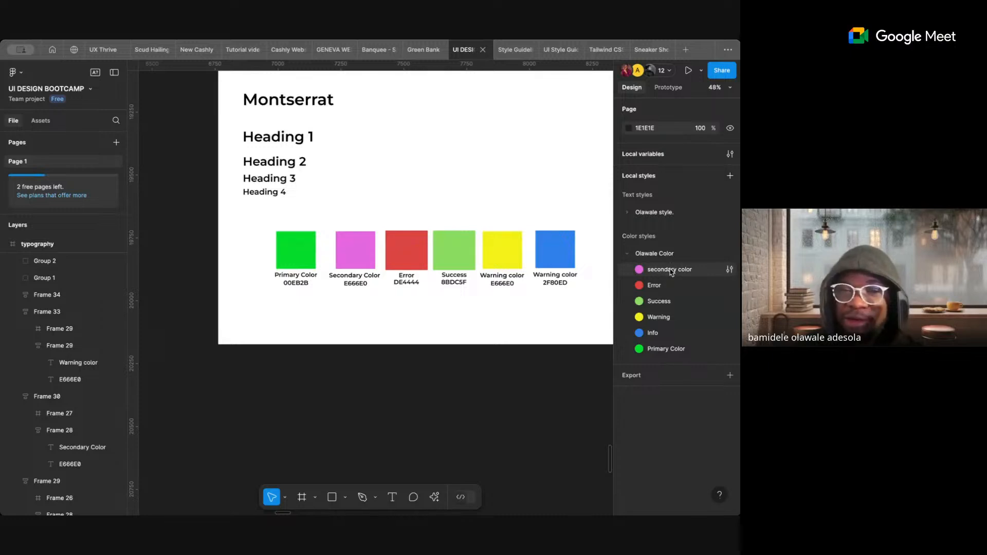
{"action": "left_click", "coordinate": [672, 271]}
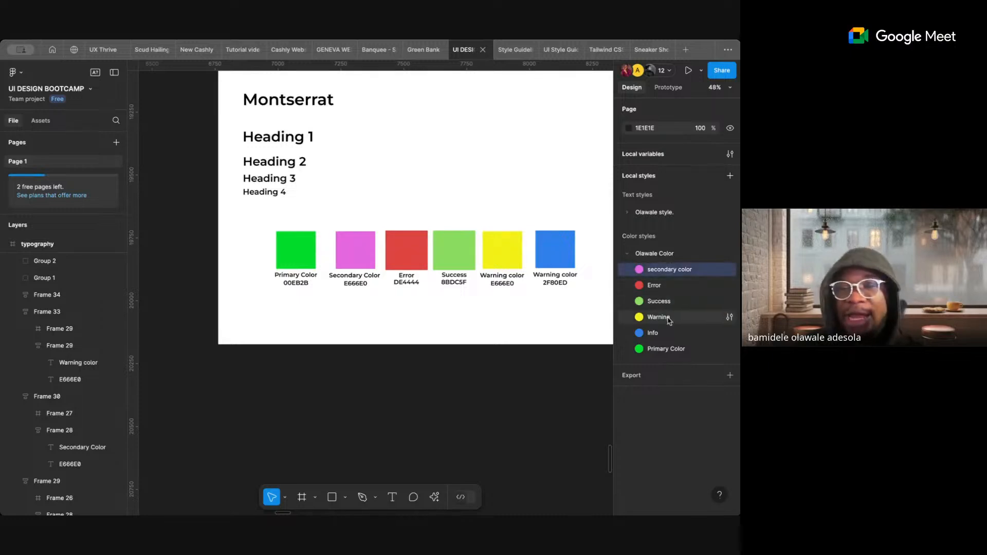
{"action": "left_click", "coordinate": [673, 348], "text": "shift"}
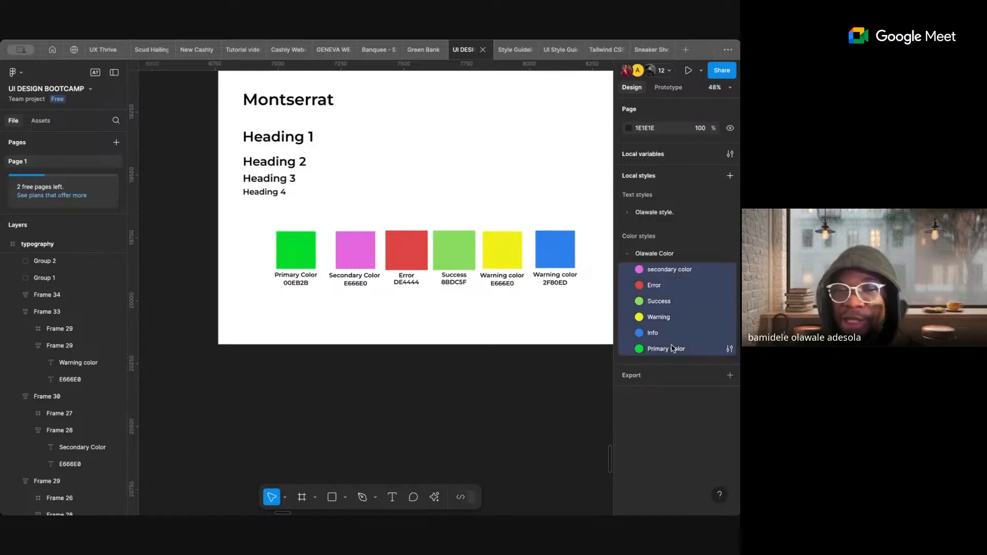
{"action": "left_click", "coordinate": [698, 238]}
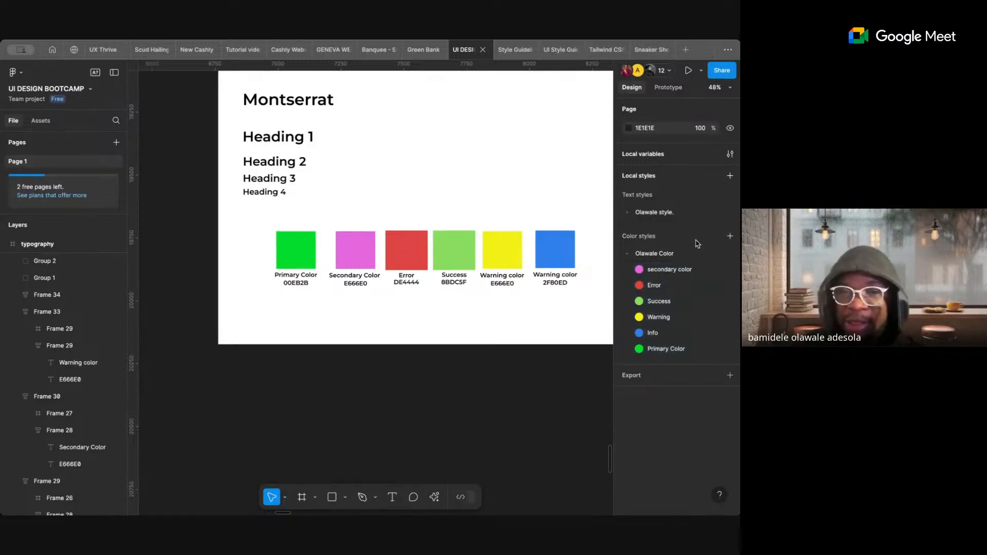
- Select only the non-adjacent secondary color and Warning styles, clear that selection and collapse the color folder
{"action": "left_click", "coordinate": [678, 273]}
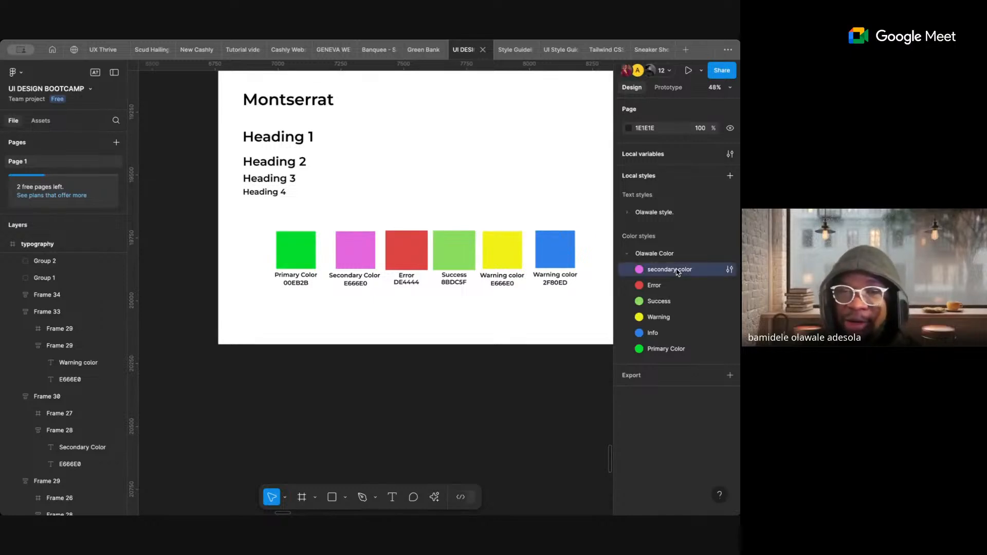
{"action": "left_click", "coordinate": [668, 320], "text": "super"}
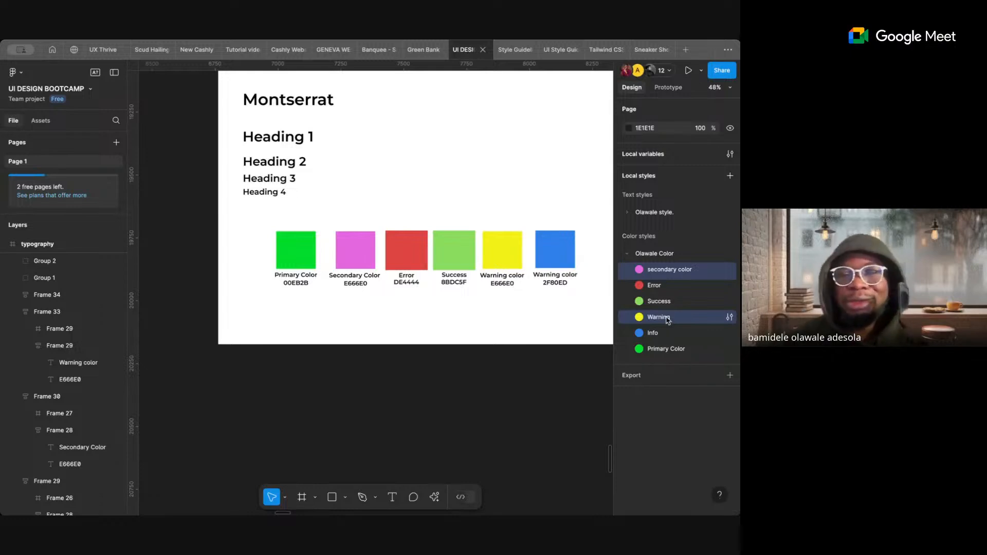
{"action": "left_click", "coordinate": [572, 309]}
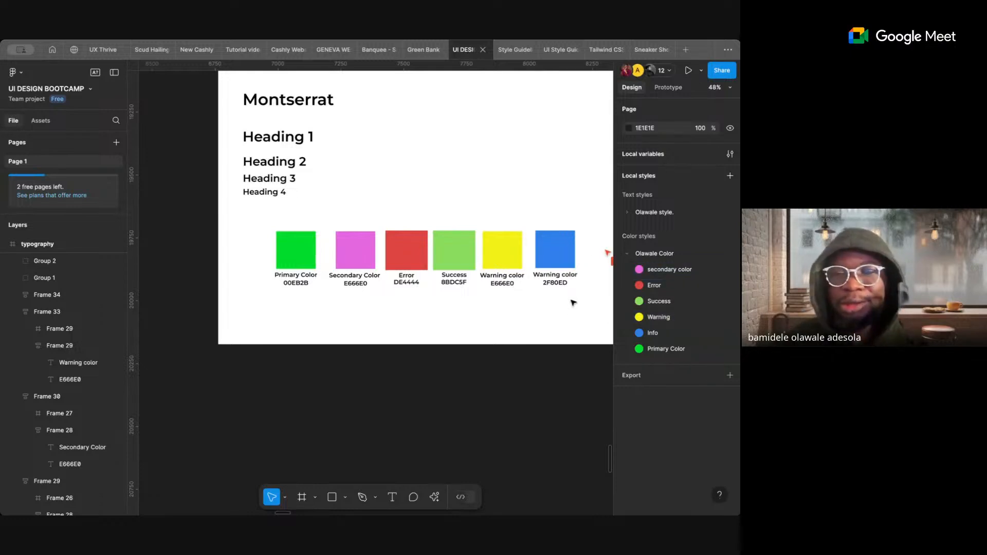
{"action": "left_click", "coordinate": [627, 254]}
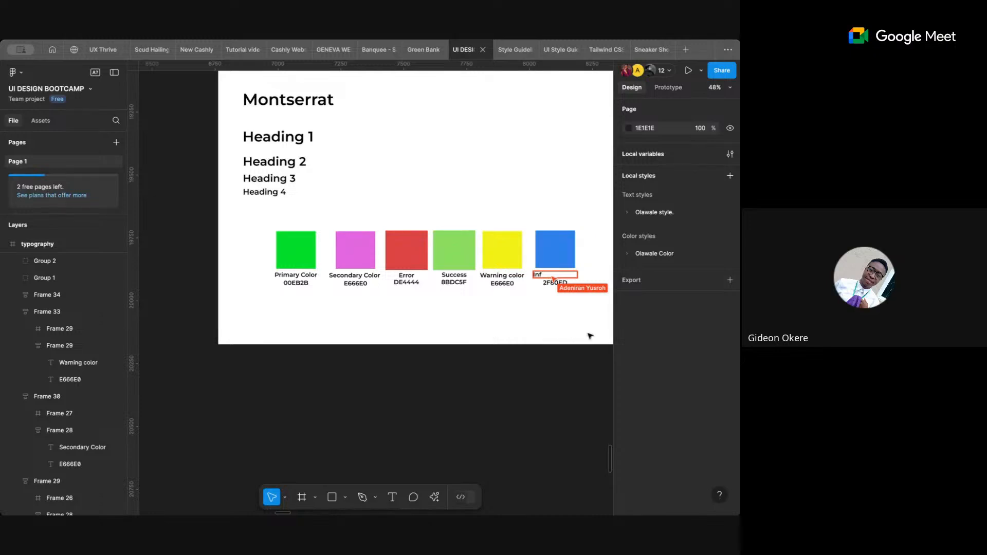
- Try putting the Error style in a new nested folder named with the presenter's name followed by "color", undo it and collapse the folder
{"action": "left_click", "coordinate": [628, 254]}
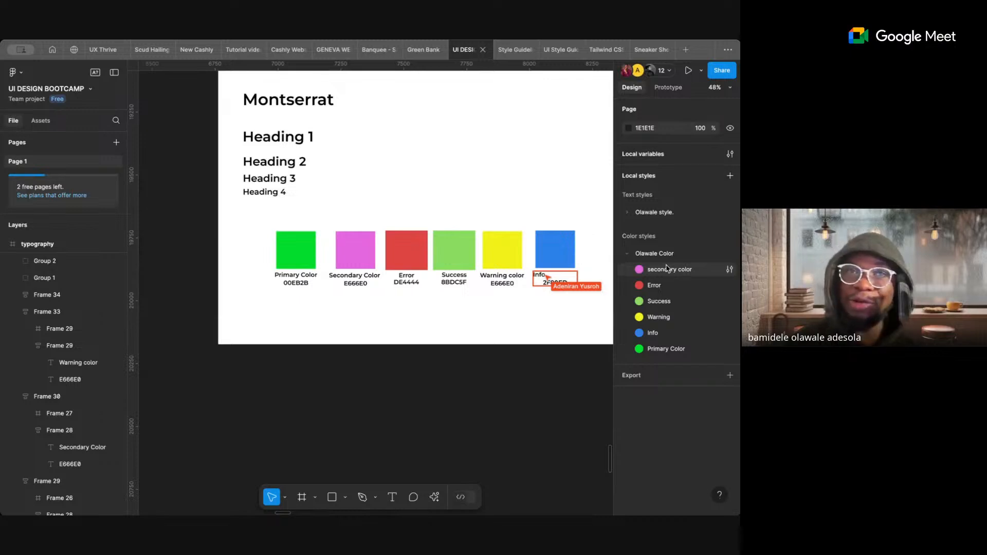
{"action": "right_click", "coordinate": [687, 288]}
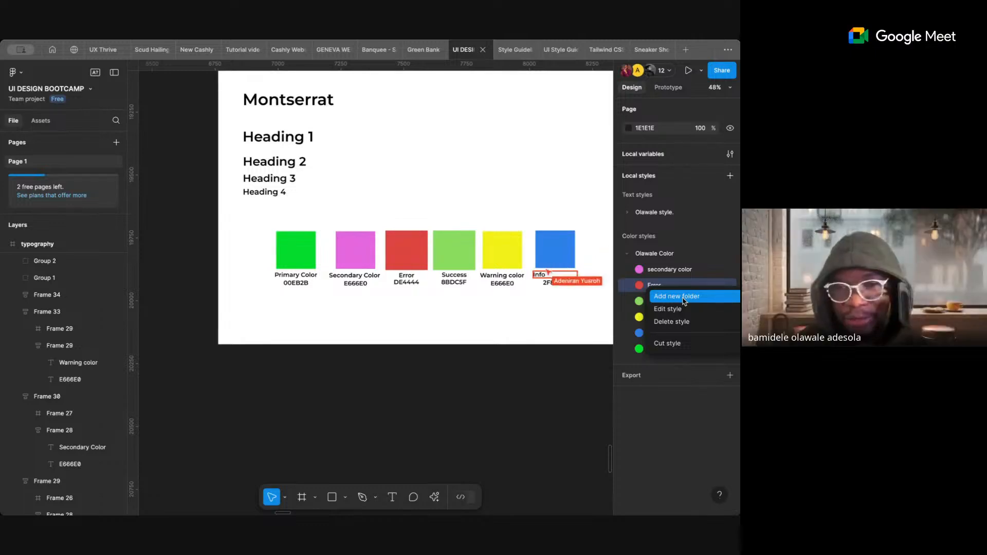
{"action": "left_click", "coordinate": [683, 298]}
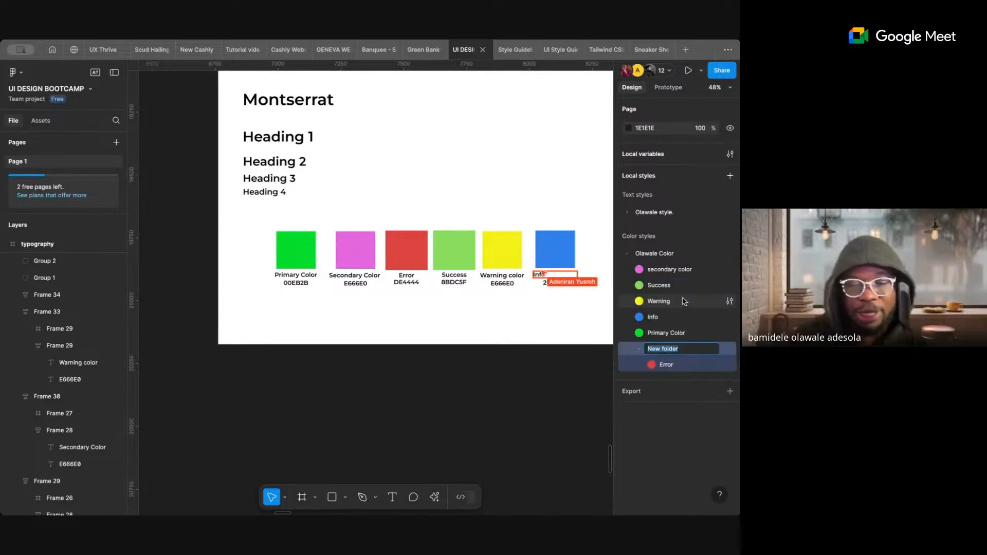
{"action": "type", "text": "Olawale color"}
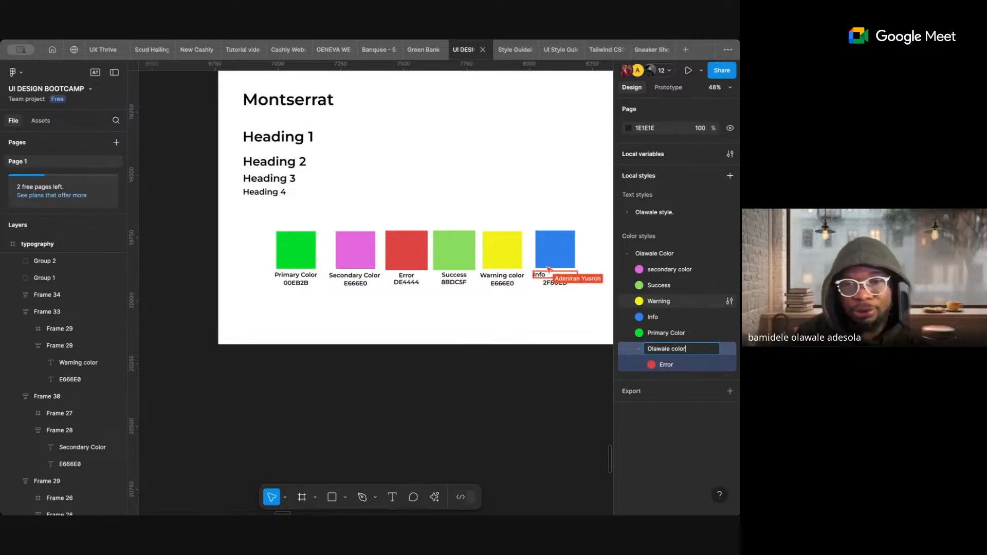
{"action": "key", "text": "Return"}
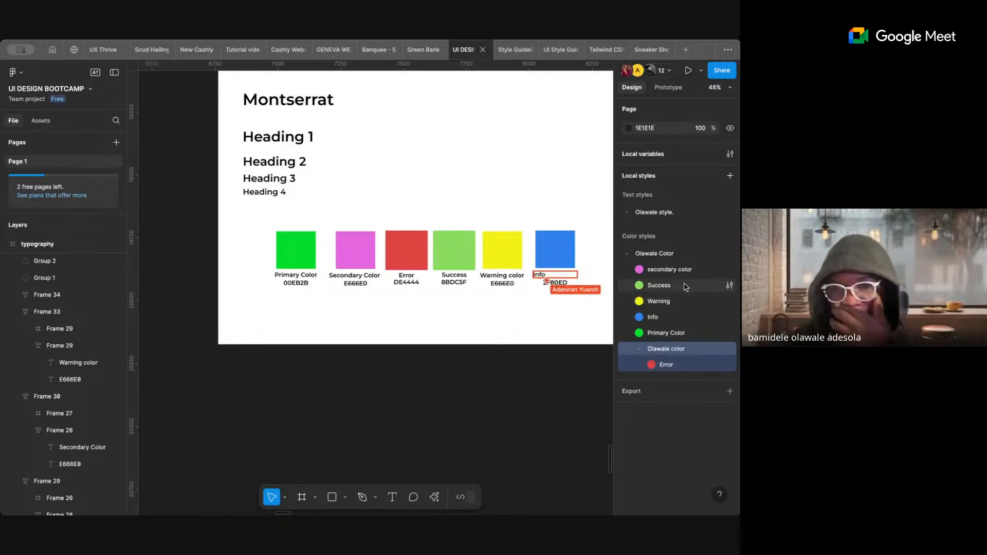
{"action": "key", "text": "ctrl+z"}
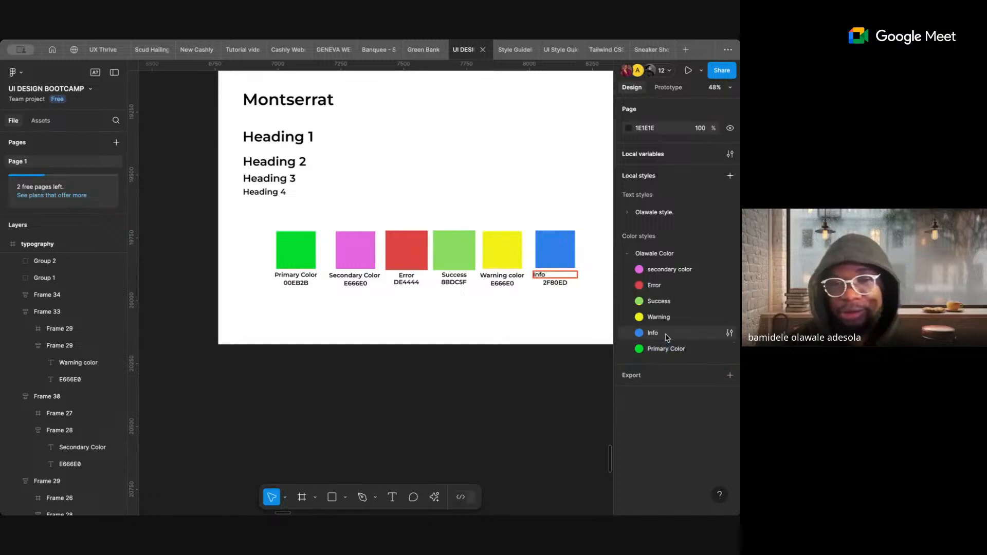
{"action": "left_click", "coordinate": [628, 254]}
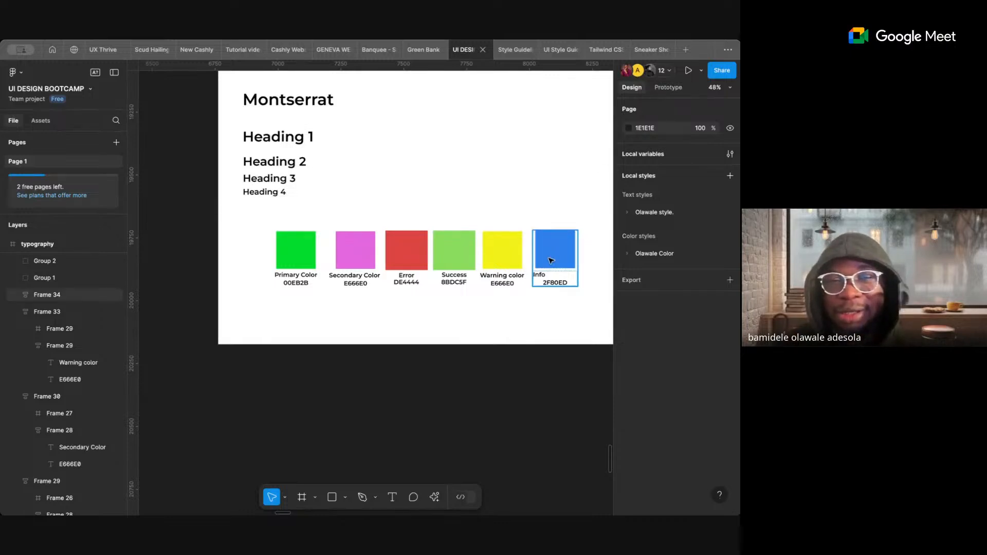
- Follow the view of the collaborator who edited the Info label, and examine the label under the blue swatch
{"action": "left_click", "coordinate": [663, 71]}
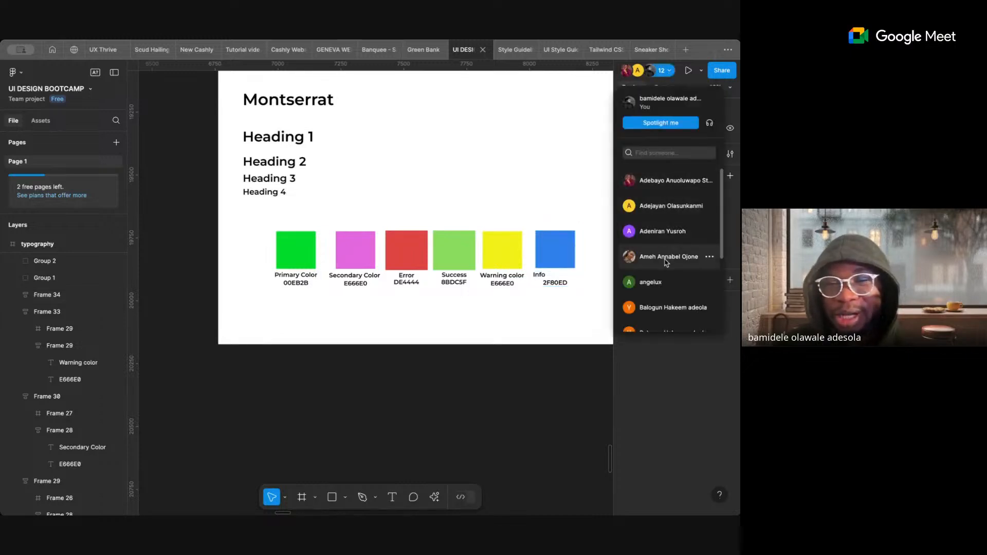
{"action": "left_click", "coordinate": [664, 237]}
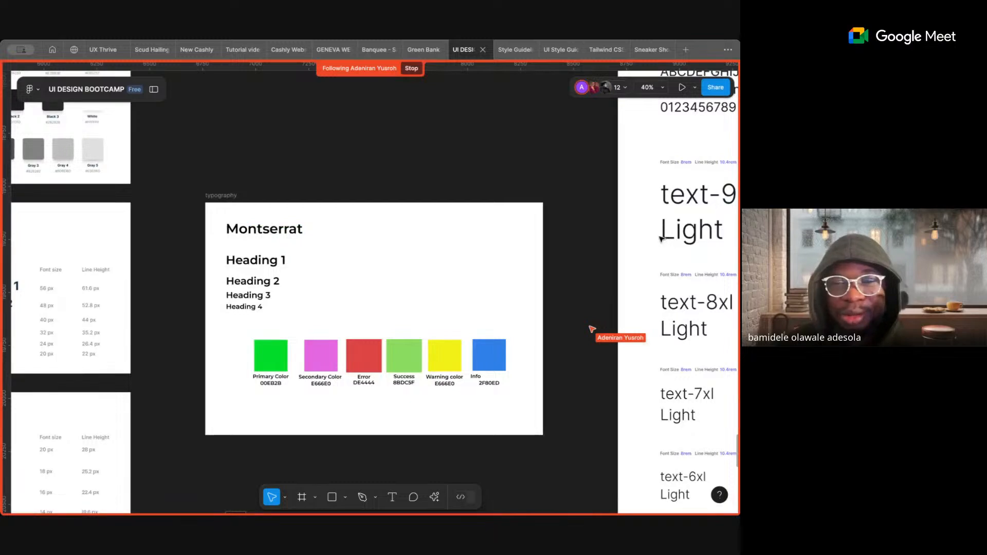
{"action": "scroll", "coordinate": [497, 376], "scroll_direction": "up", "scroll_amount": 5}
{"action": "scroll", "coordinate": [497, 376], "scroll_direction": "down", "scroll_amount": 2}
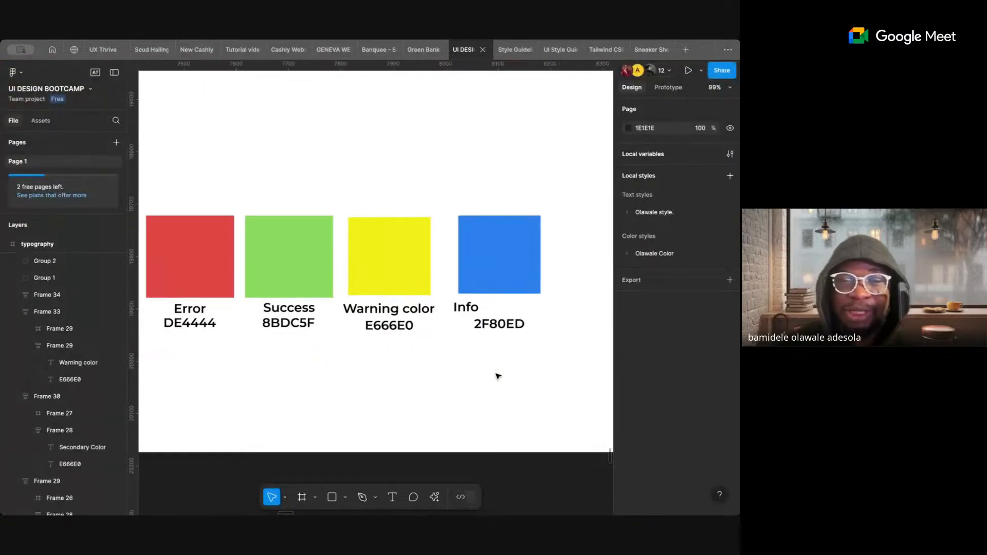
- Ungroup the frame that holds the blue swatch and its Info label text
{"action": "left_click", "coordinate": [504, 265]}
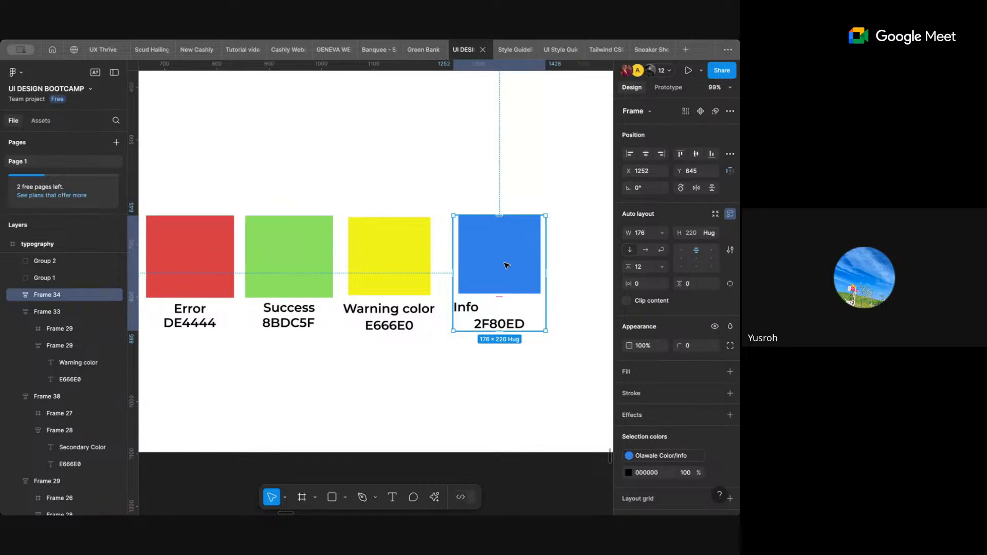
{"action": "right_click", "coordinate": [506, 266]}
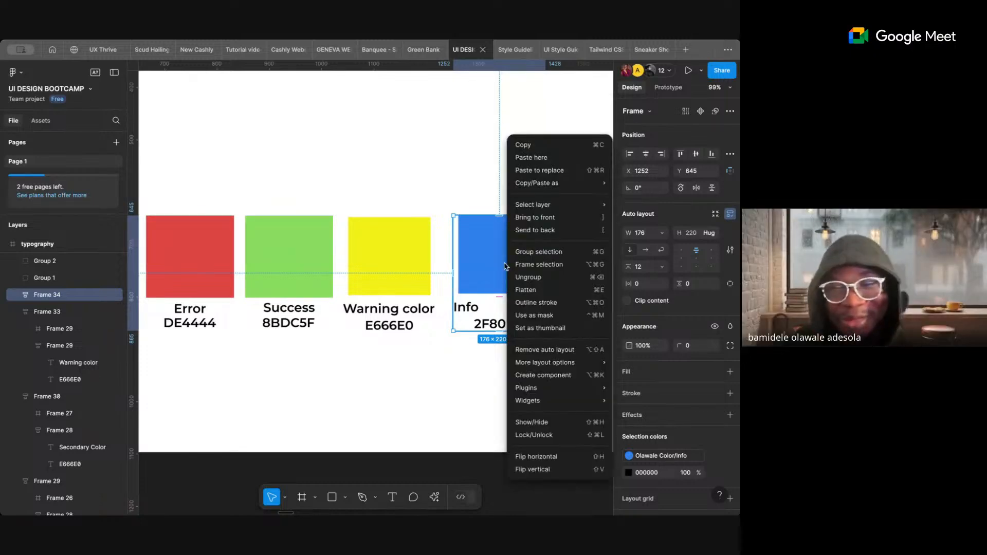
{"action": "left_click", "coordinate": [522, 279]}
{"action": "left_click", "coordinate": [497, 172]}
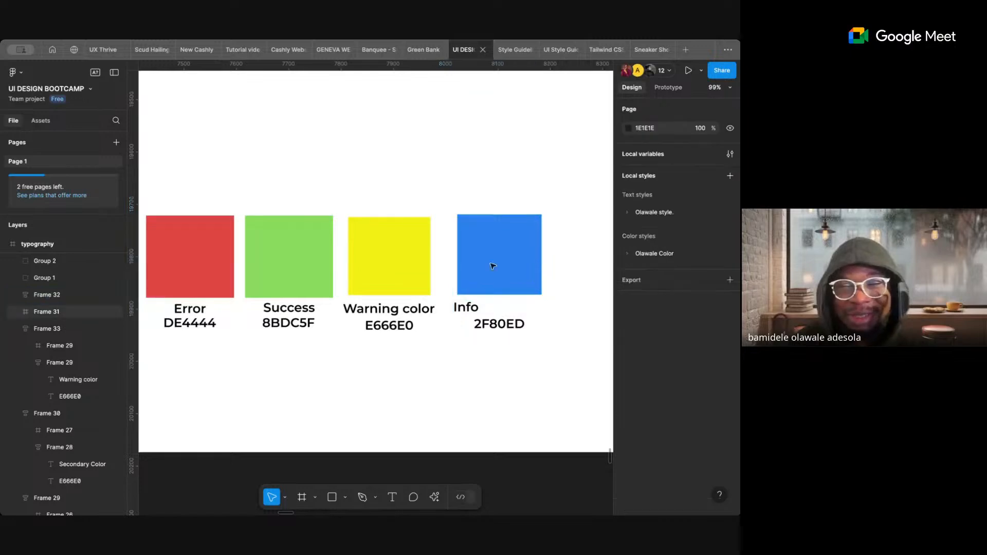
- Ungroup the label frame under the blue swatch, separating Info and 2F80ED into individually selectable texts
{"action": "right_click", "coordinate": [483, 320]}
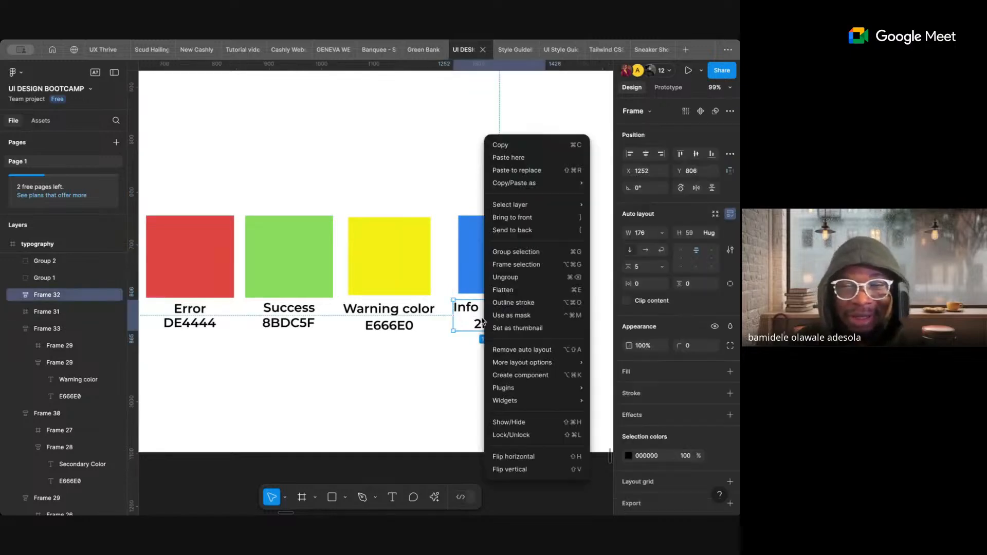
{"action": "left_click", "coordinate": [498, 281]}
{"action": "left_click", "coordinate": [483, 165]}
{"action": "left_click", "coordinate": [483, 320]}
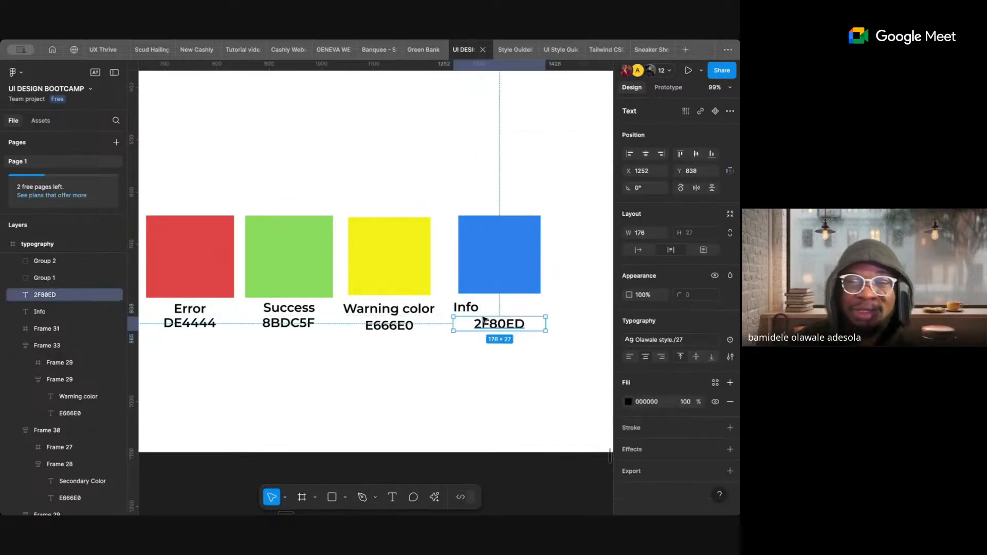
{"action": "left_click", "coordinate": [474, 309]}
{"action": "left_click", "coordinate": [509, 181]}
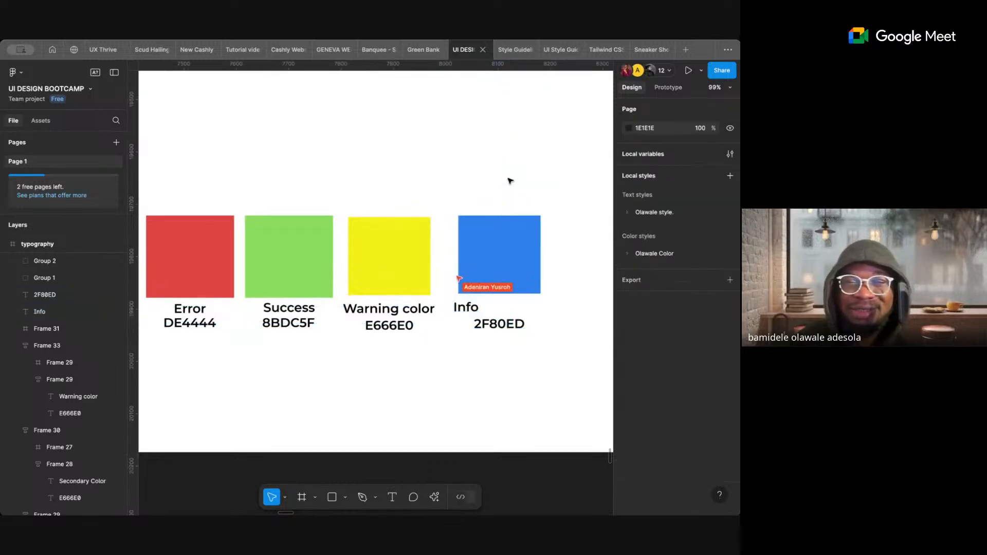
- Look over the whole typography frame alongside the neighbouring Typography, Body and Grid Systems frames
{"action": "scroll", "coordinate": [508, 223], "scroll_direction": "down", "scroll_amount": 5}
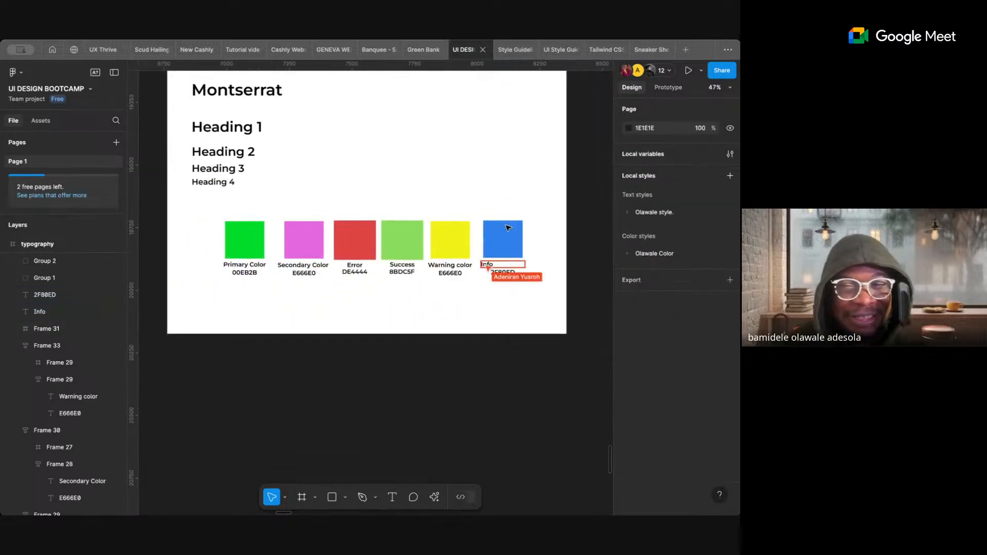
{"action": "scroll", "coordinate": [508, 228], "scroll_direction": "right", "scroll_amount": 2}
{"action": "scroll", "coordinate": [508, 227], "scroll_direction": "down", "scroll_amount": 1}
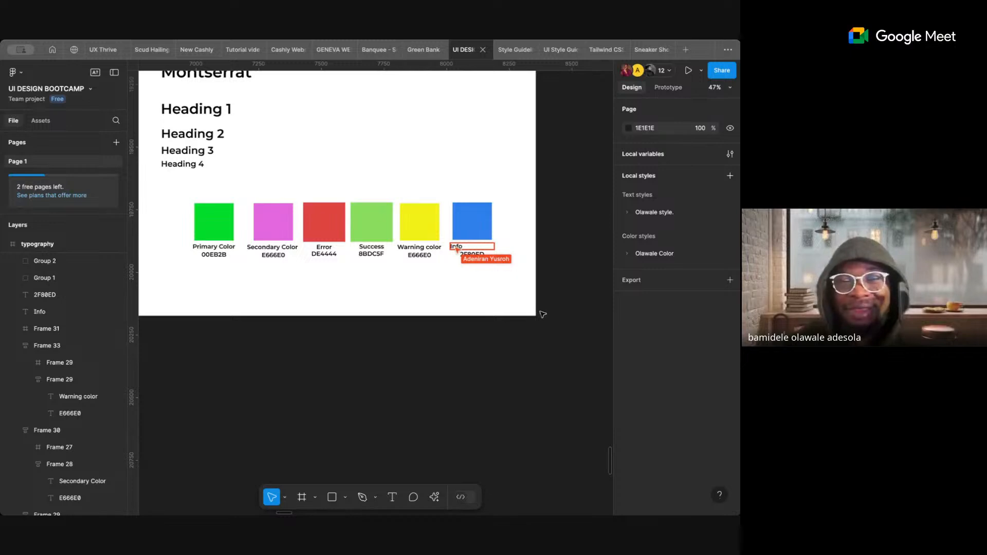
{"action": "scroll", "coordinate": [548, 321], "scroll_direction": "down", "scroll_amount": 5}
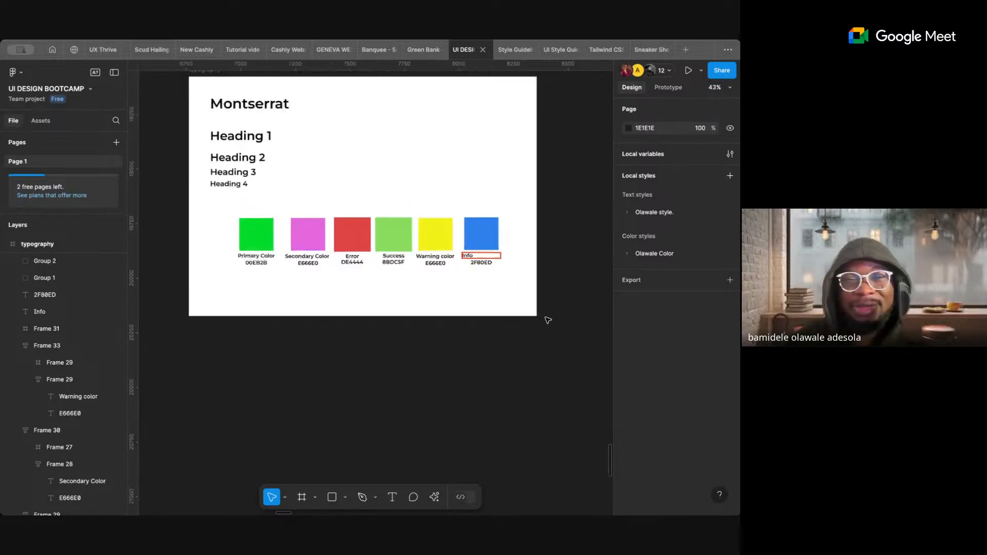
{"action": "scroll", "coordinate": [545, 322], "scroll_direction": "left", "scroll_amount": 2}
{"action": "scroll", "coordinate": [545, 322], "scroll_direction": "down", "scroll_amount": 2}
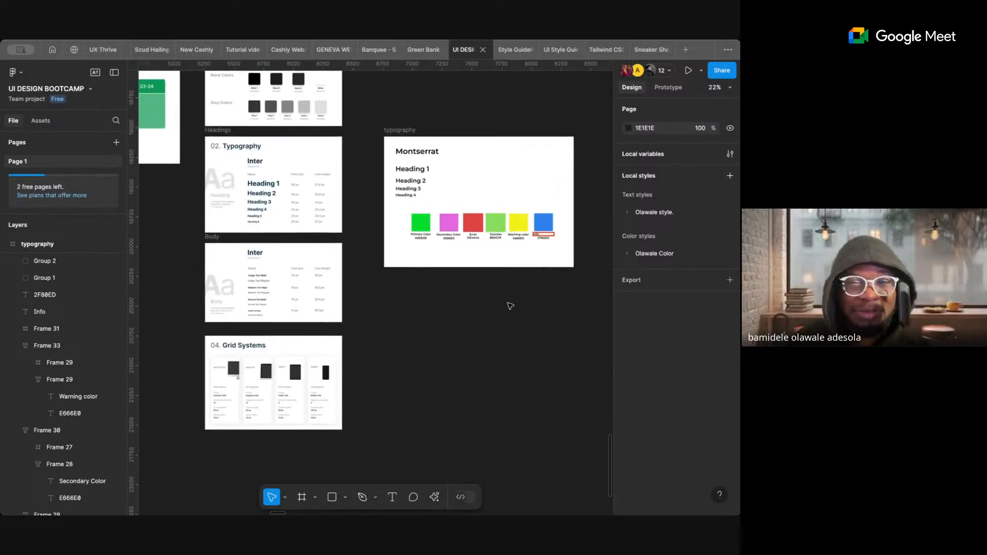
- Examine the colour swatches and their hex labels in the typography frame
{"action": "left_click", "coordinate": [216, 344]}
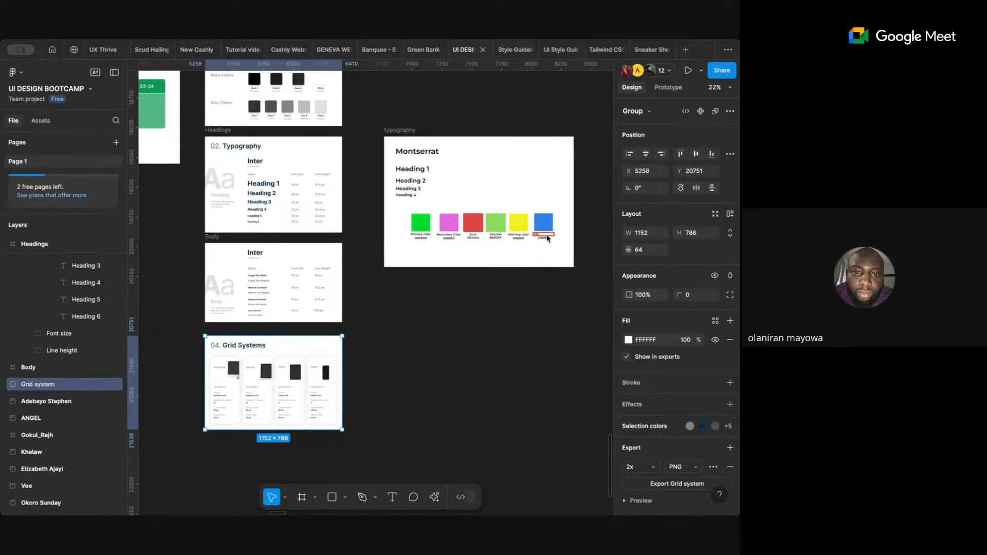
{"action": "left_click", "coordinate": [548, 276]}
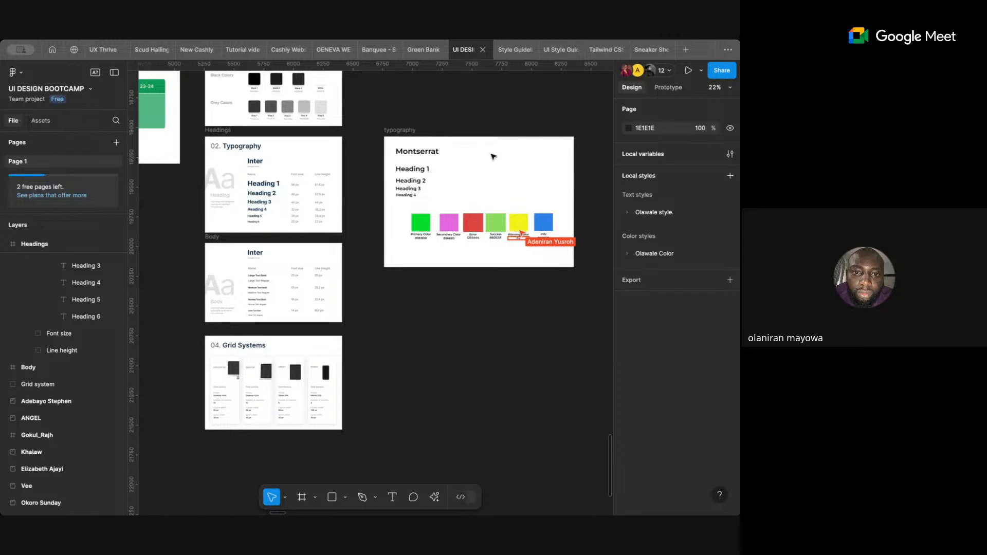
{"action": "scroll", "coordinate": [519, 230], "scroll_direction": "up", "scroll_amount": 5}
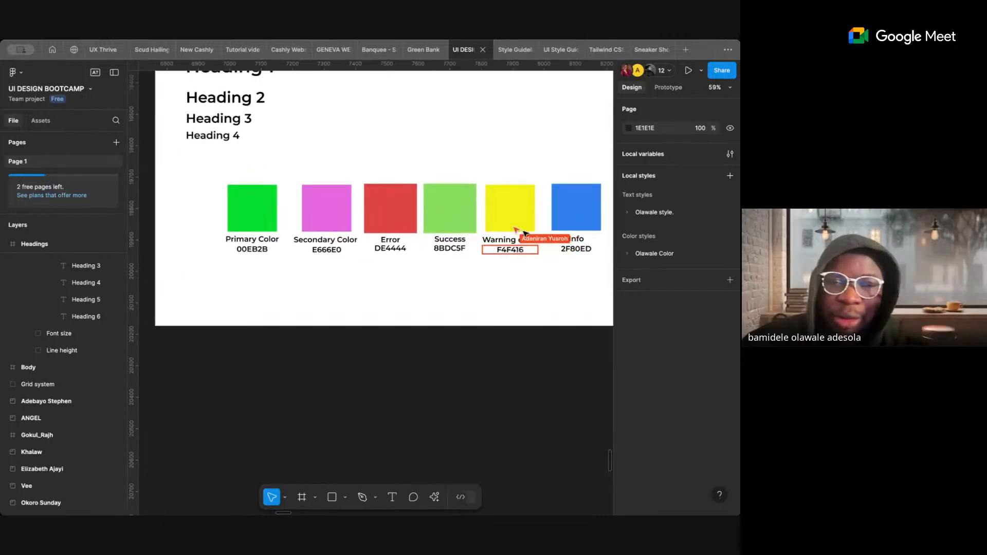
{"action": "scroll", "coordinate": [525, 233], "scroll_direction": "down", "scroll_amount": 5}
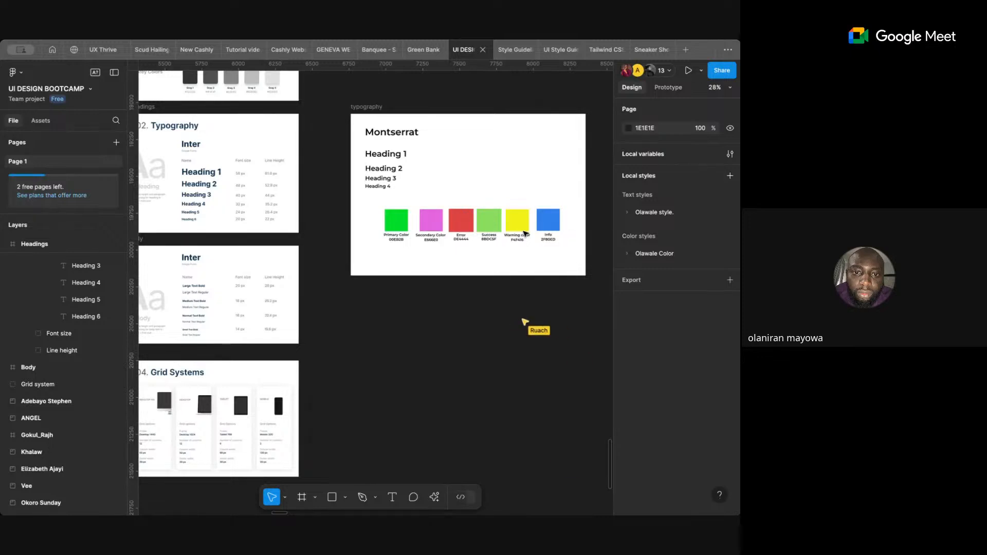
{"action": "scroll", "coordinate": [402, 234], "scroll_direction": "up", "scroll_amount": 5}
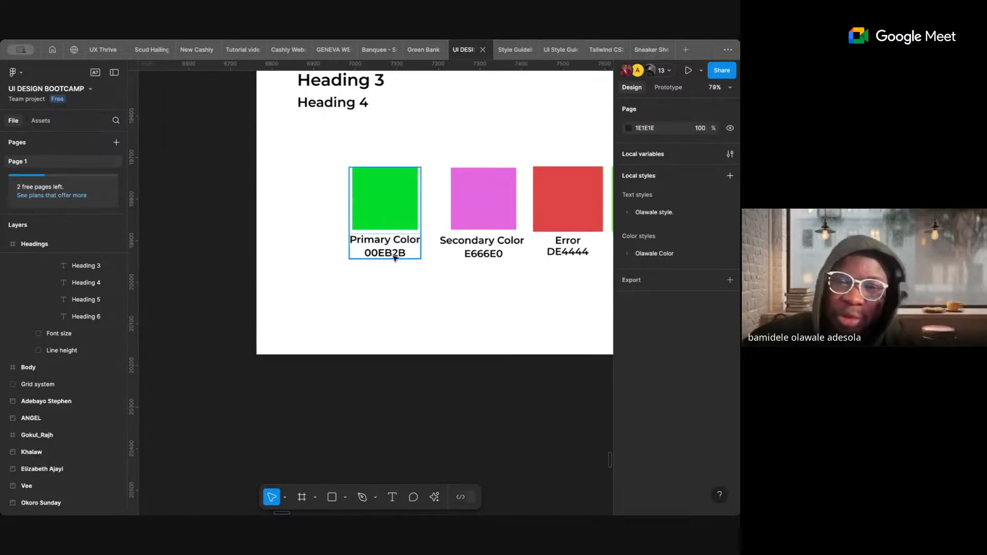
- Inspect the hex code label under the Primary Color swatch, opening its text without editing it
{"action": "double_click", "coordinate": [395, 257]}
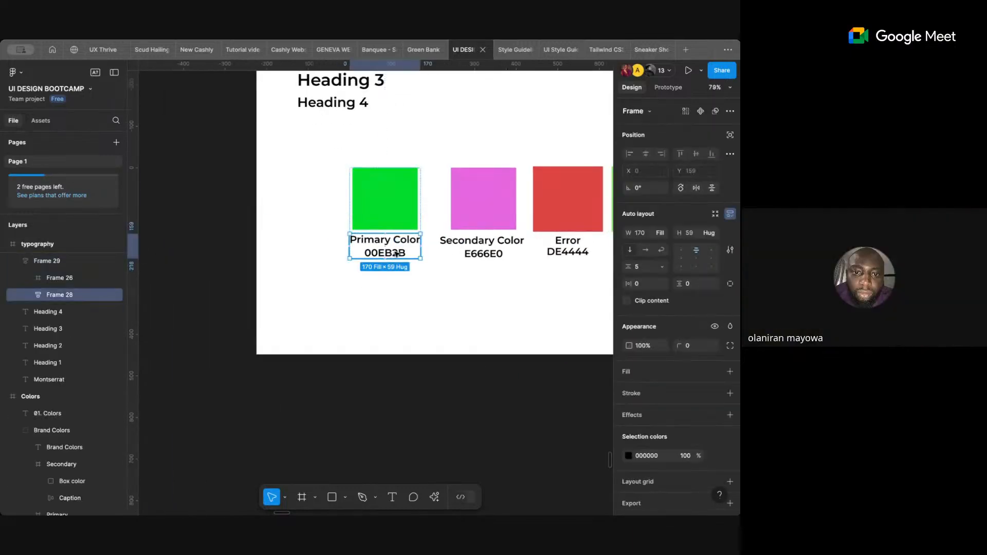
{"action": "left_click", "coordinate": [396, 253]}
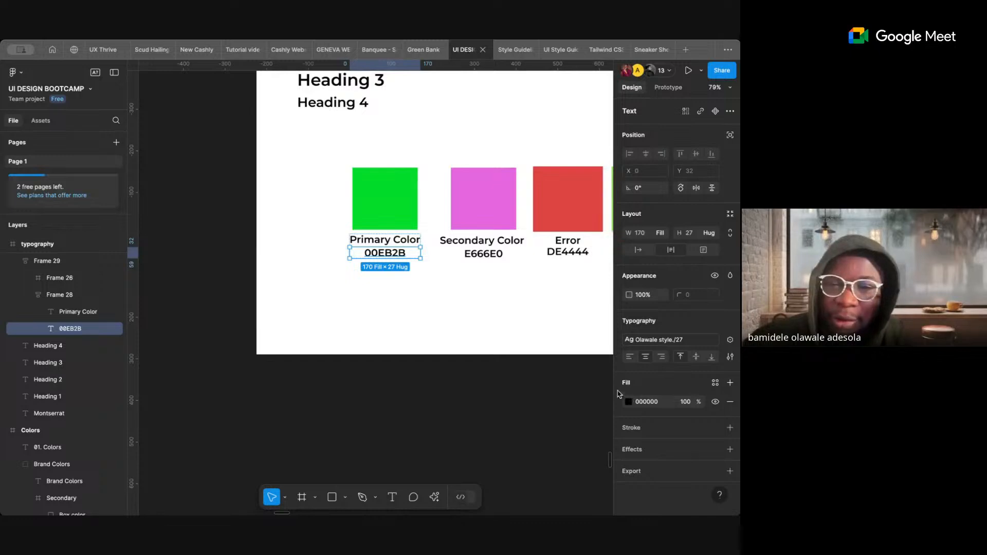
{"action": "key", "text": "Return"}
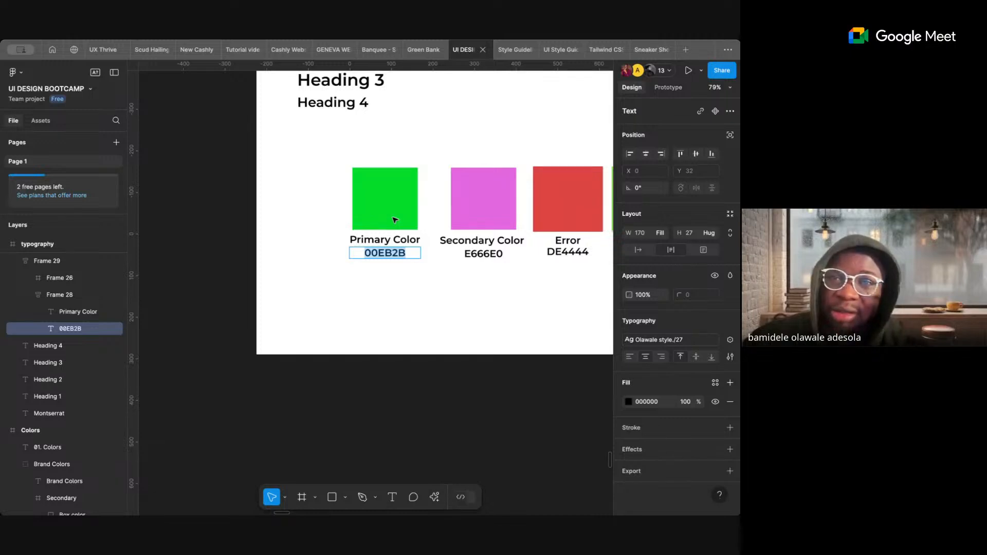
{"action": "key", "text": "Escape"}
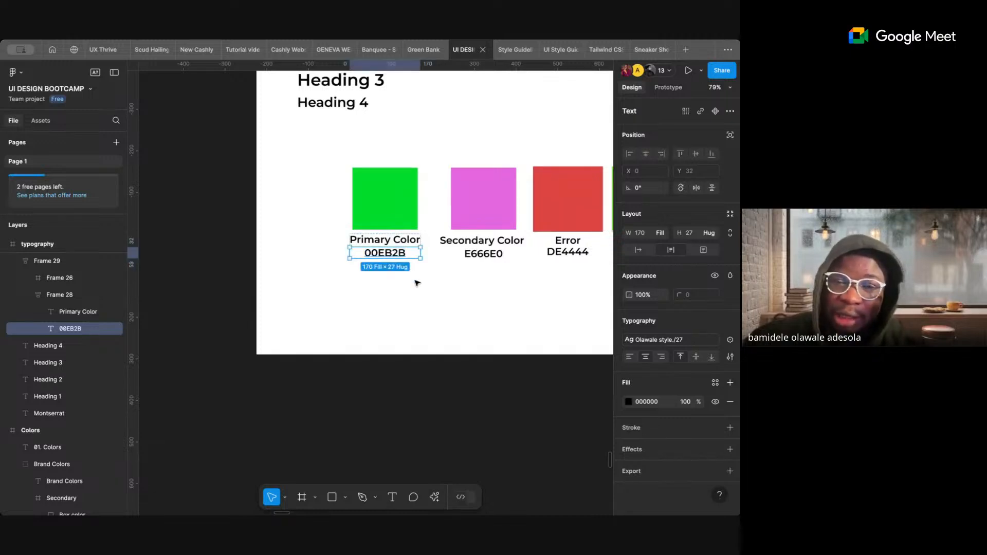
{"action": "key", "text": "Escape"}
{"action": "scroll", "coordinate": [416, 283], "scroll_direction": "down", "scroll_amount": 5}
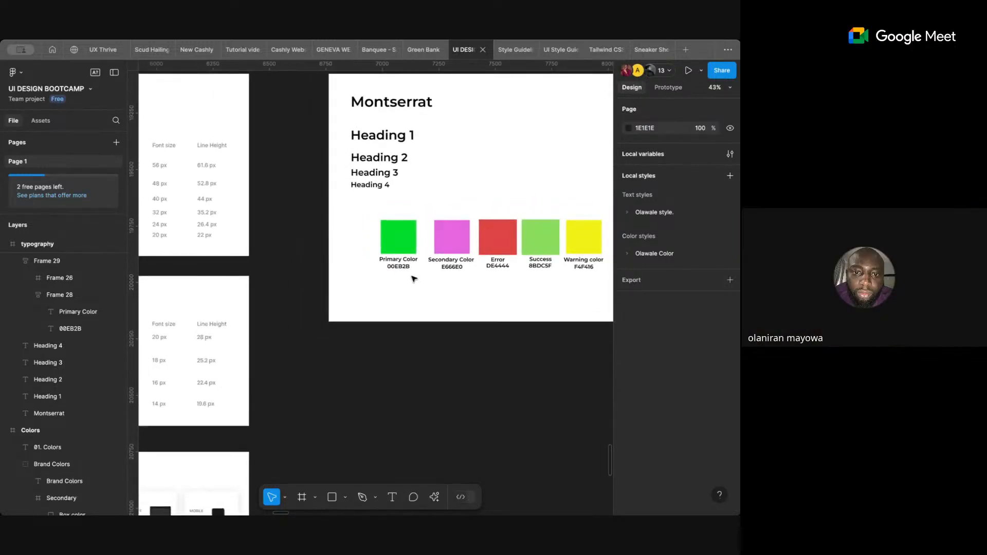
{"action": "scroll", "coordinate": [415, 281], "scroll_direction": "down", "scroll_amount": 3}
{"action": "scroll", "coordinate": [414, 280], "scroll_direction": "down", "scroll_amount": 1}
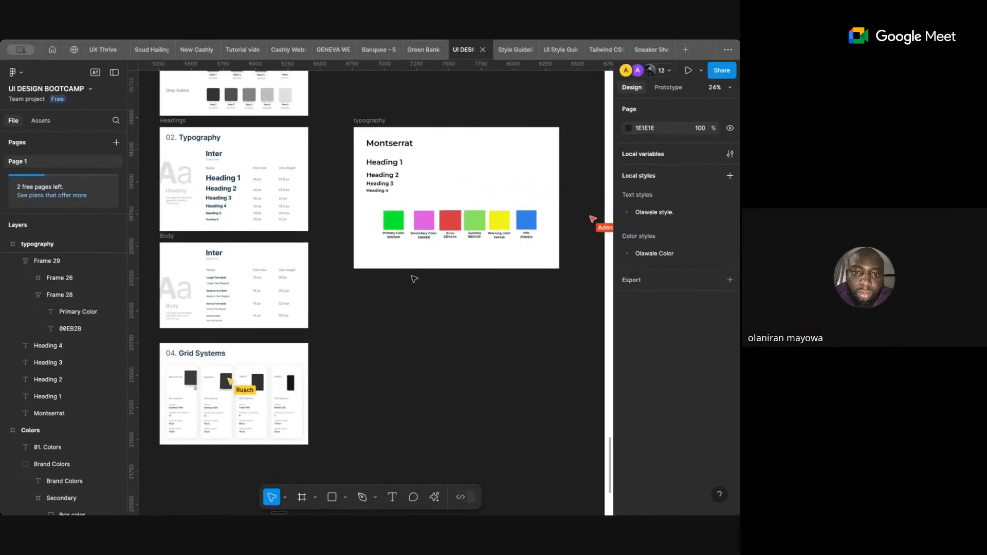
{"action": "left_click", "coordinate": [387, 226]}
{"action": "key", "text": "Escape"}
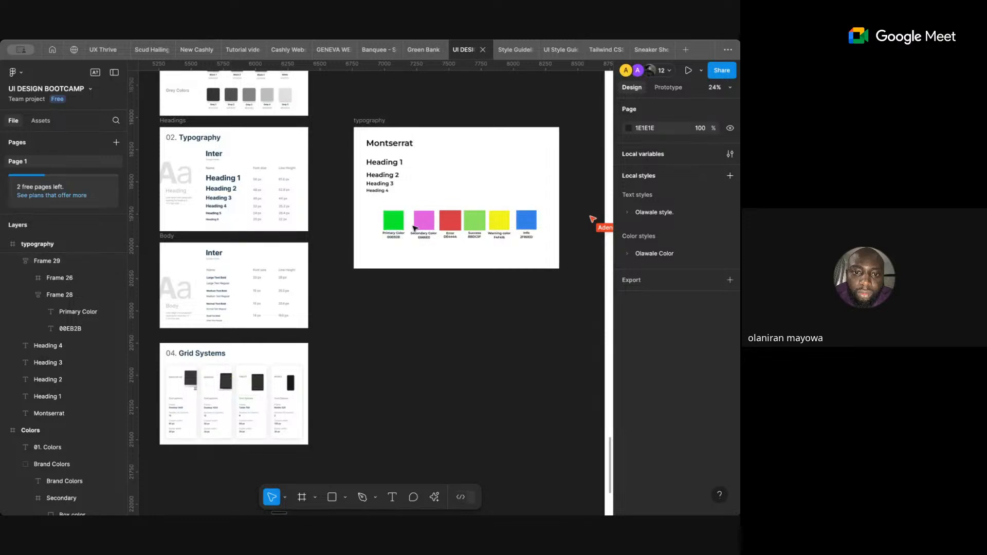
- Draw a rectangle about 398 × 435 below the typography frame and fill it with red E30C0C
{"action": "left_click", "coordinate": [332, 498]}
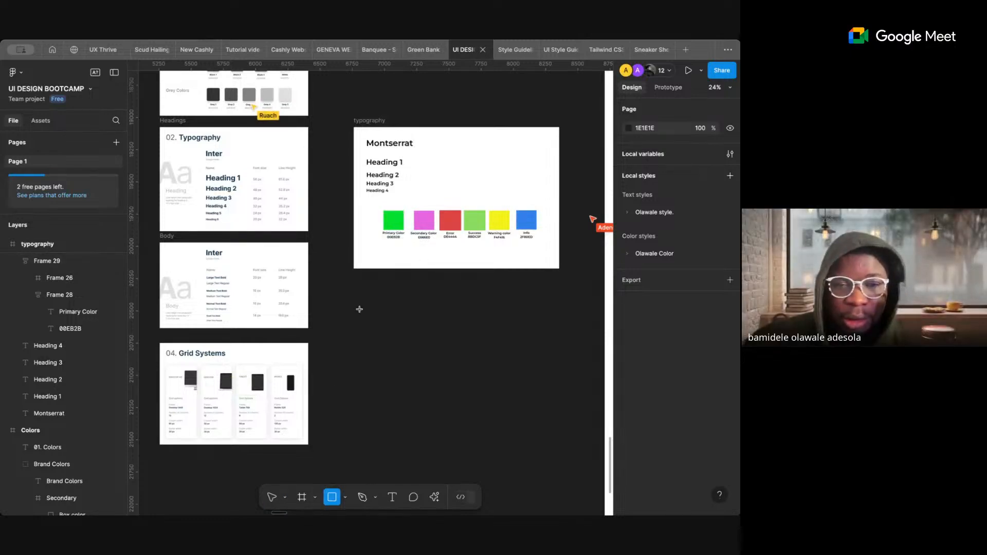
{"action": "left_click_drag", "start_coordinate": [358, 310], "coordinate": [411, 366]}
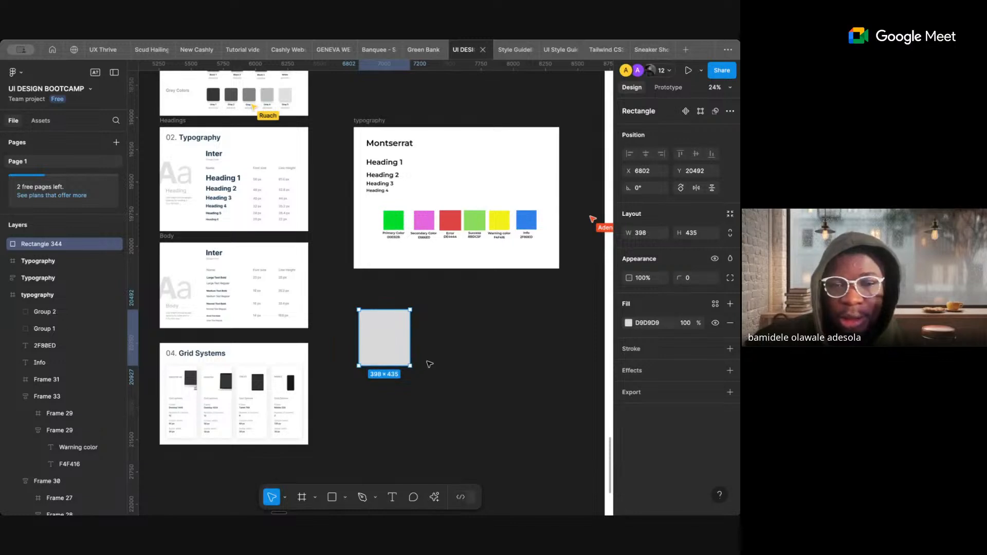
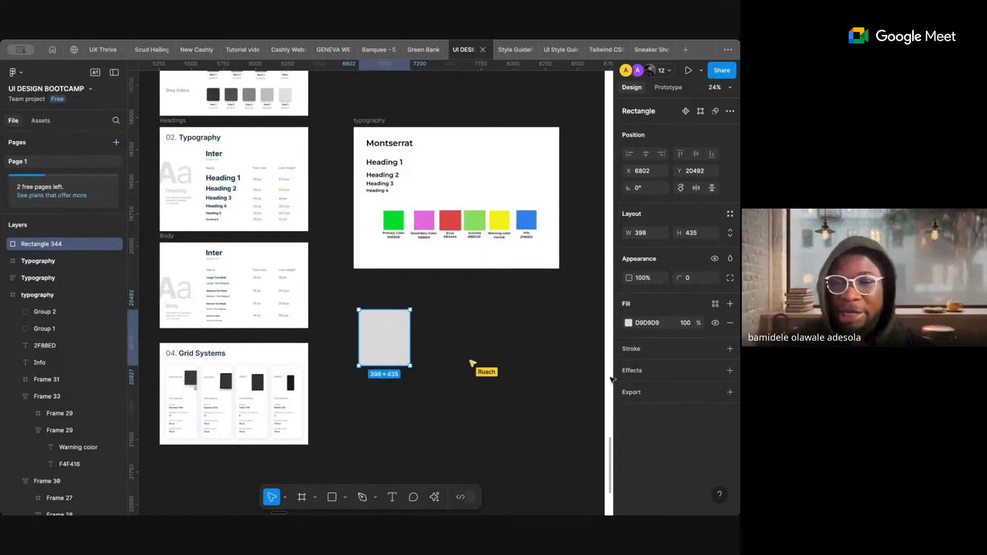
{"action": "left_click", "coordinate": [629, 324]}
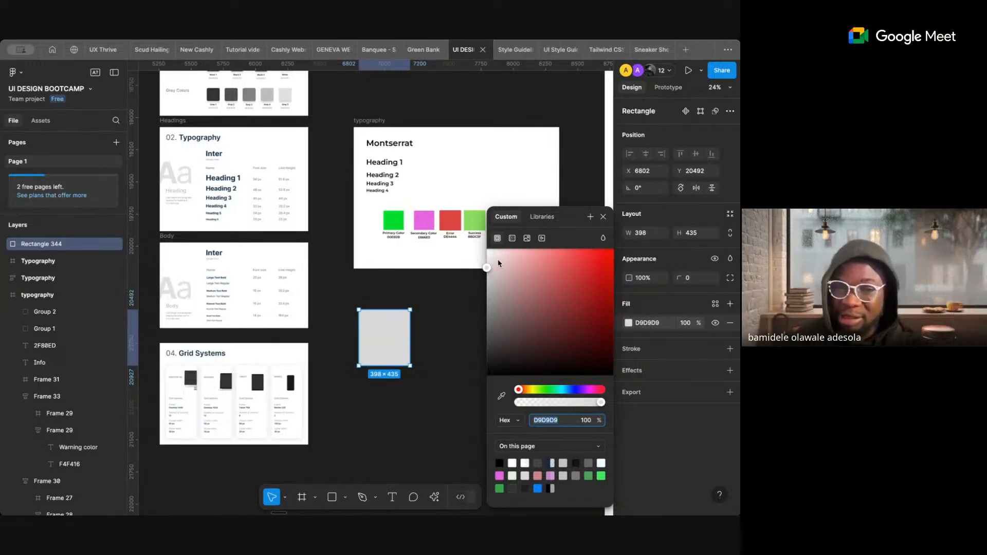
{"action": "left_click_drag", "start_coordinate": [490, 268], "coordinate": [595, 266]}
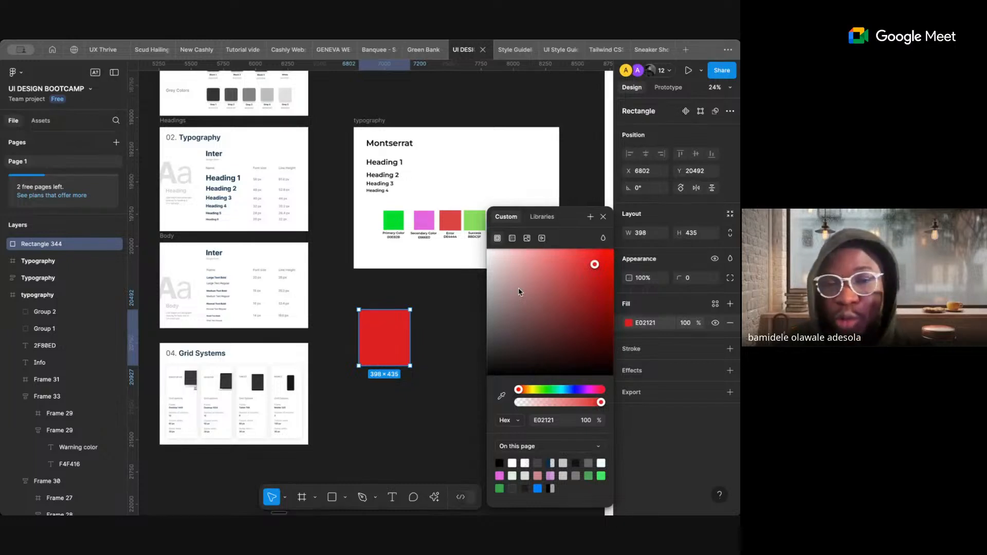
{"action": "left_click_drag", "start_coordinate": [594, 265], "coordinate": [610, 272]}
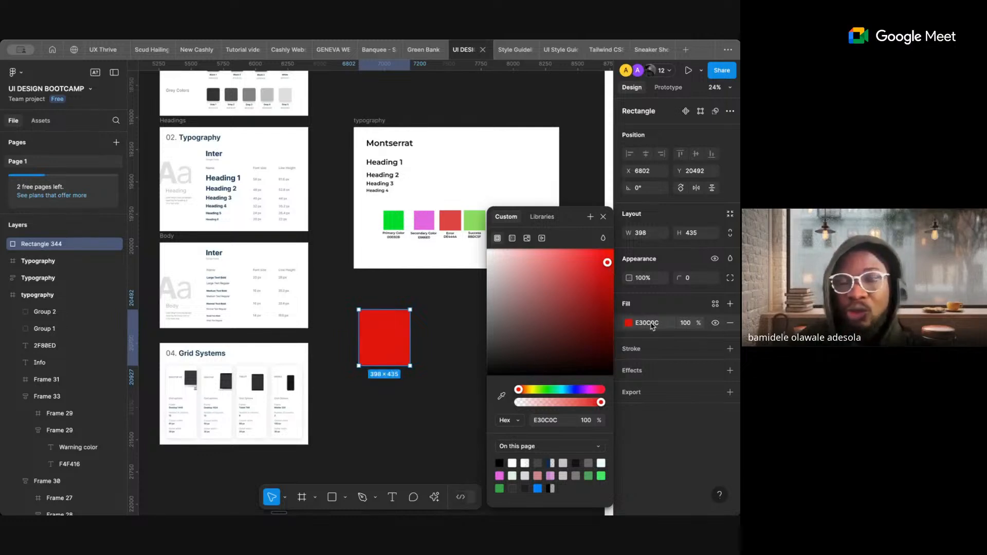
- Highlight the red rectangle's fill hex code, and delete the rectangle from below the typography frame
{"action": "left_click", "coordinate": [652, 325]}
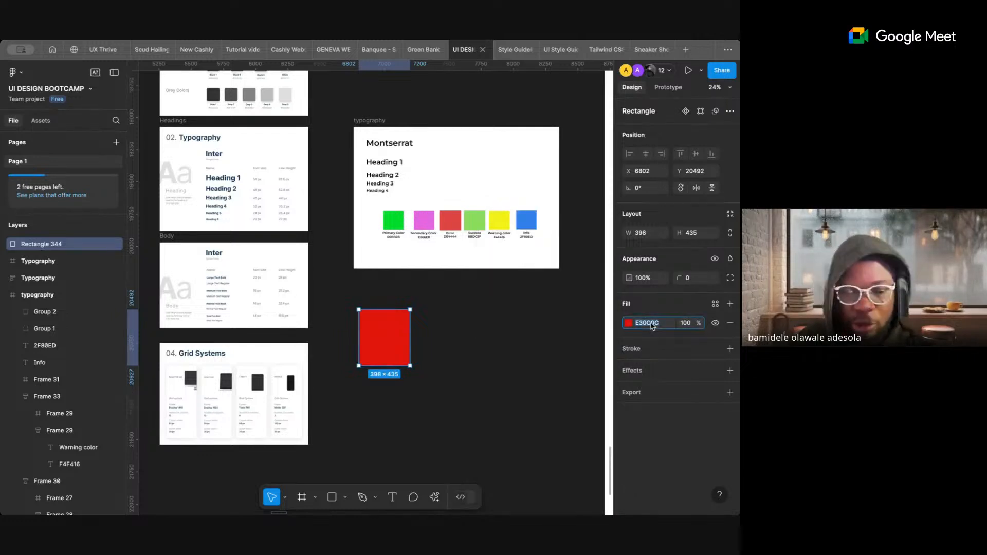
{"action": "left_click", "coordinate": [393, 238]}
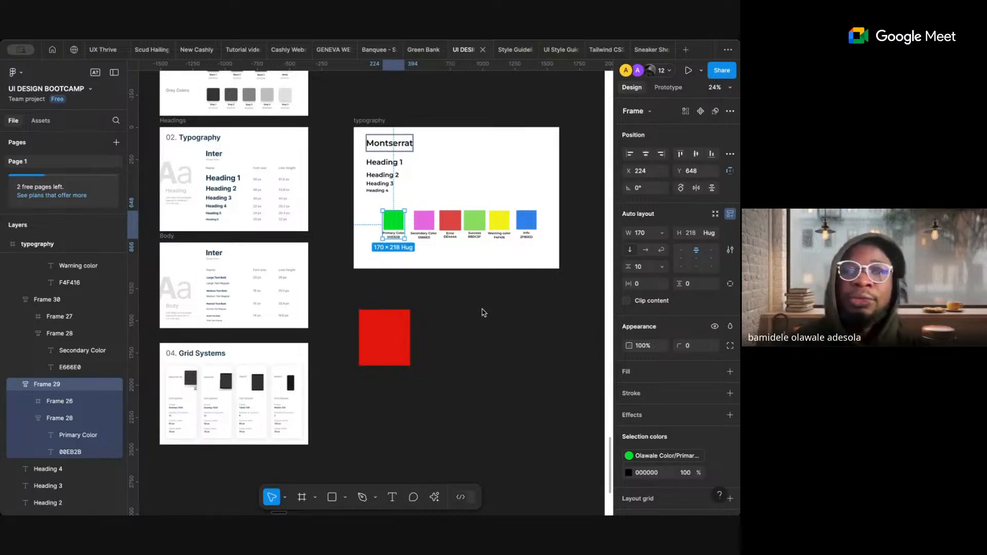
{"action": "left_click", "coordinate": [399, 333]}
{"action": "key", "text": "Delete"}
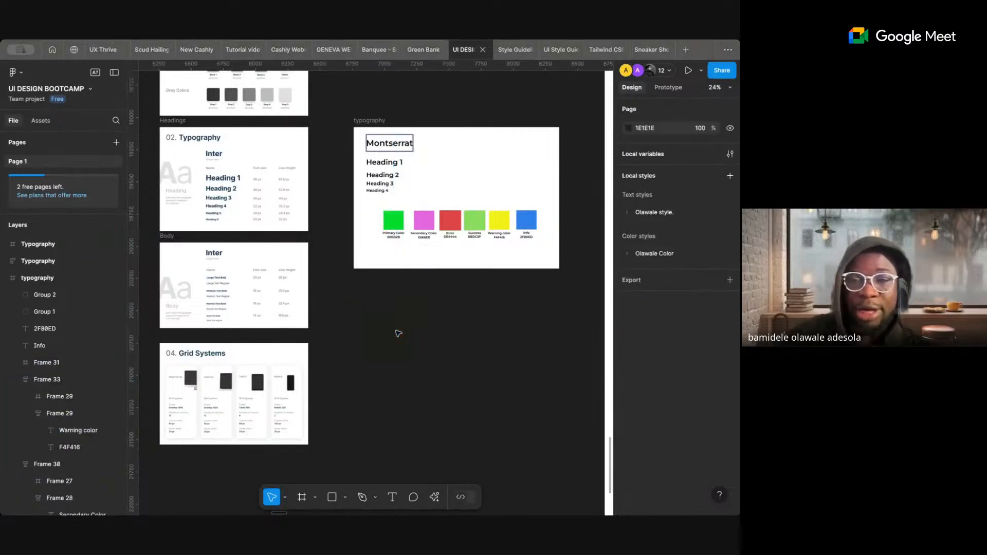
- Inspect the Info hex label and the Primary Color swatch group in the typography frame
{"action": "left_click", "coordinate": [527, 238]}
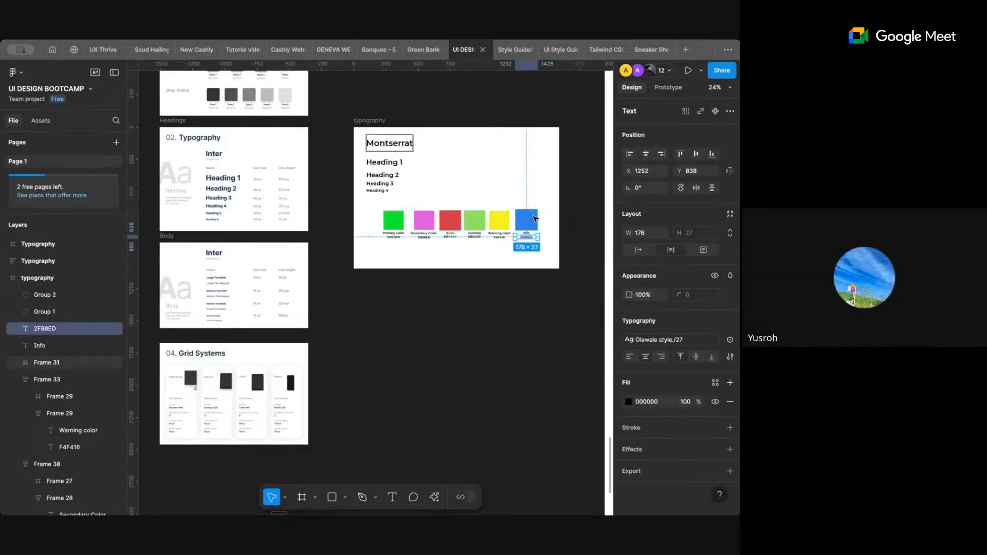
{"action": "scroll", "coordinate": [517, 243], "scroll_direction": "up", "scroll_amount": 5}
{"action": "scroll", "coordinate": [559, 230], "scroll_direction": "down", "scroll_amount": 5}
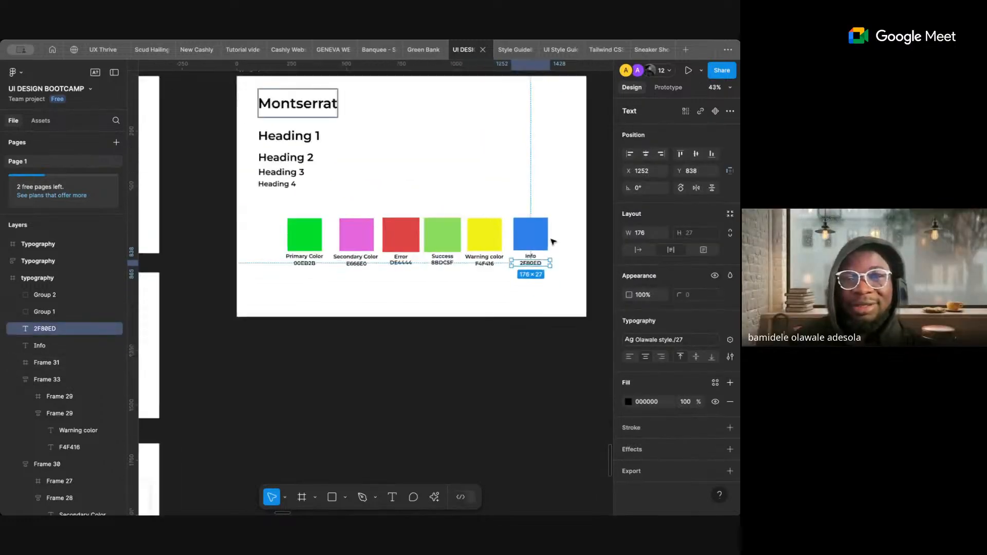
{"action": "left_click", "coordinate": [515, 298]}
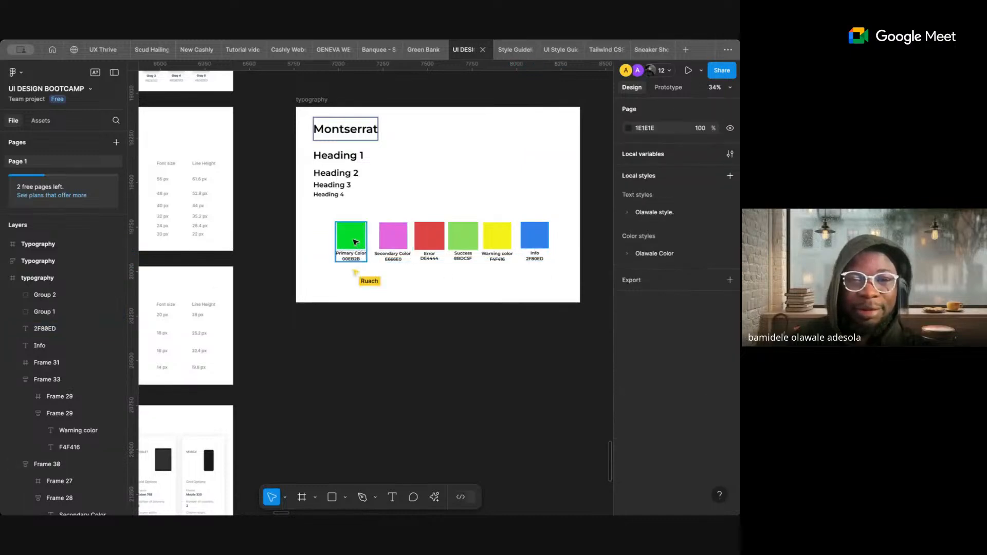
{"action": "left_click", "coordinate": [352, 236]}
- Look over the large Typography reference frames and the participants' sections across the canvas
{"action": "scroll", "coordinate": [355, 369], "scroll_direction": "down", "scroll_amount": 5}
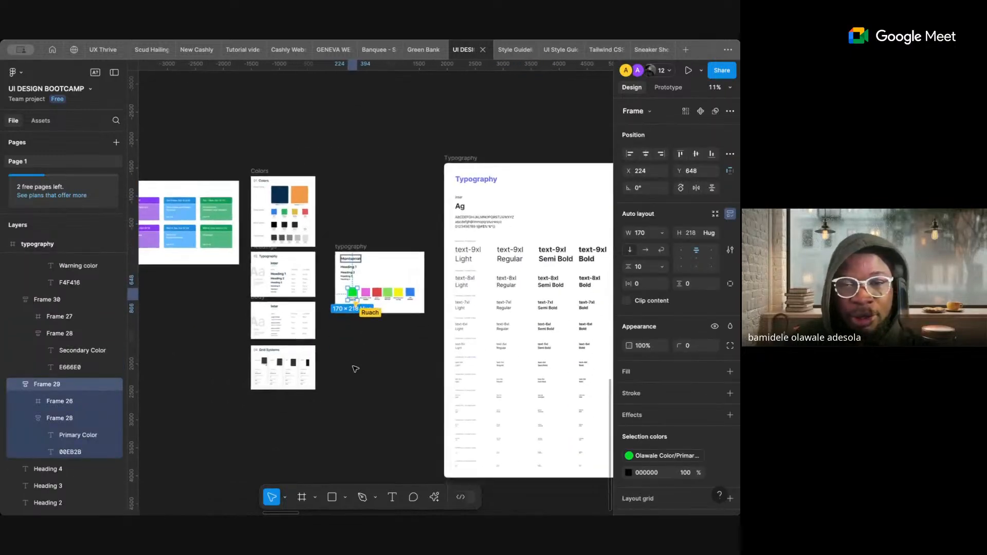
{"action": "scroll", "coordinate": [356, 368], "scroll_direction": "down", "scroll_amount": 3}
{"action": "scroll", "coordinate": [355, 369], "scroll_direction": "right", "scroll_amount": 2}
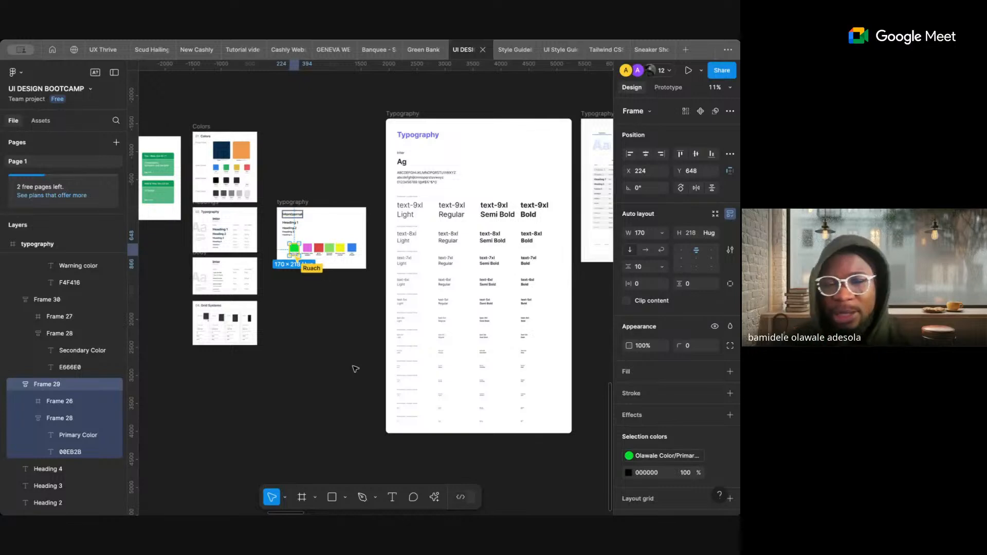
{"action": "left_click", "coordinate": [589, 324]}
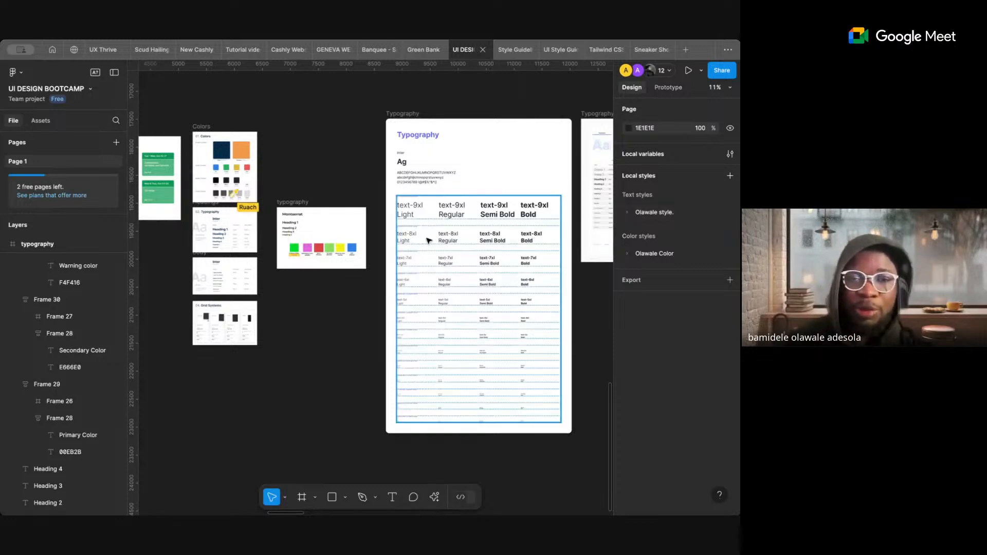
{"action": "scroll", "coordinate": [421, 242], "scroll_direction": "down", "scroll_amount": 5}
{"action": "scroll", "coordinate": [420, 242], "scroll_direction": "up", "scroll_amount": 15}
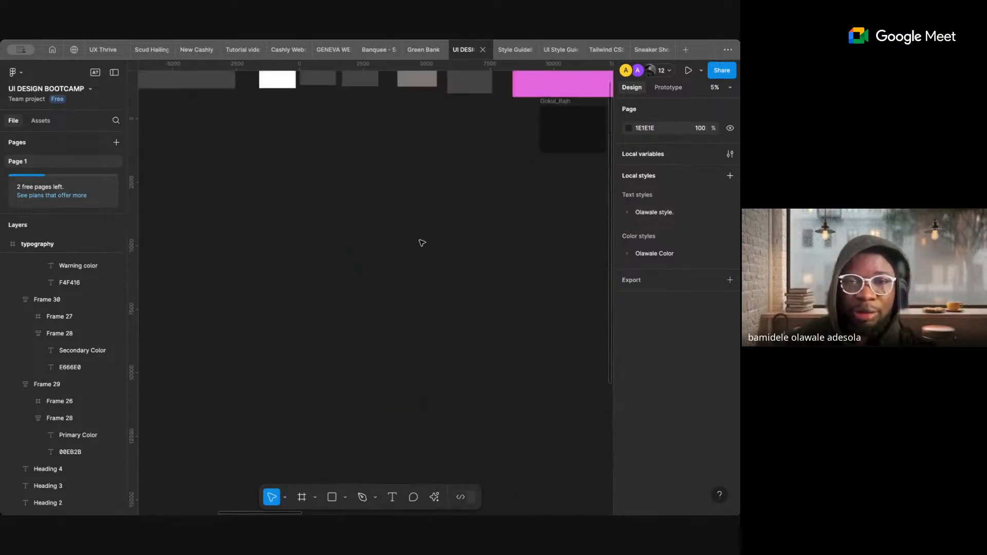
{"action": "scroll", "coordinate": [423, 242], "scroll_direction": "down", "scroll_amount": 10}
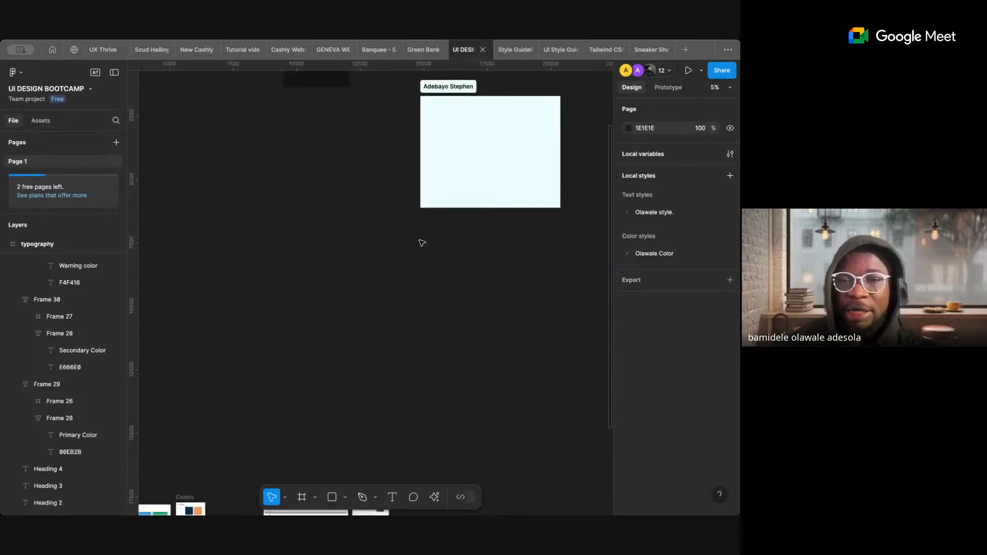
{"action": "scroll", "coordinate": [422, 242], "scroll_direction": "down", "scroll_amount": 3}
{"action": "scroll", "coordinate": [422, 242], "scroll_direction": "left", "scroll_amount": 1}
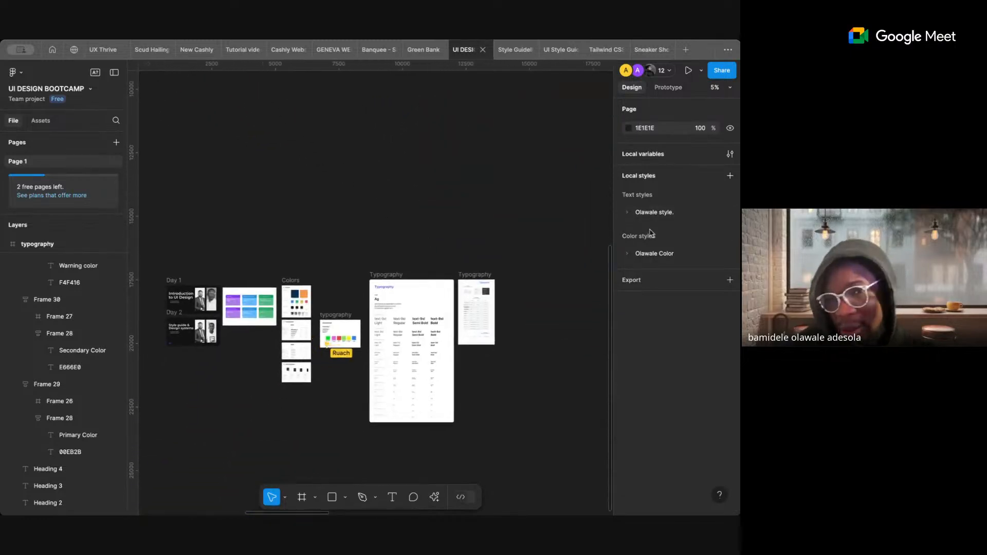
{"action": "scroll", "coordinate": [506, 205], "scroll_direction": "up", "scroll_amount": 10}
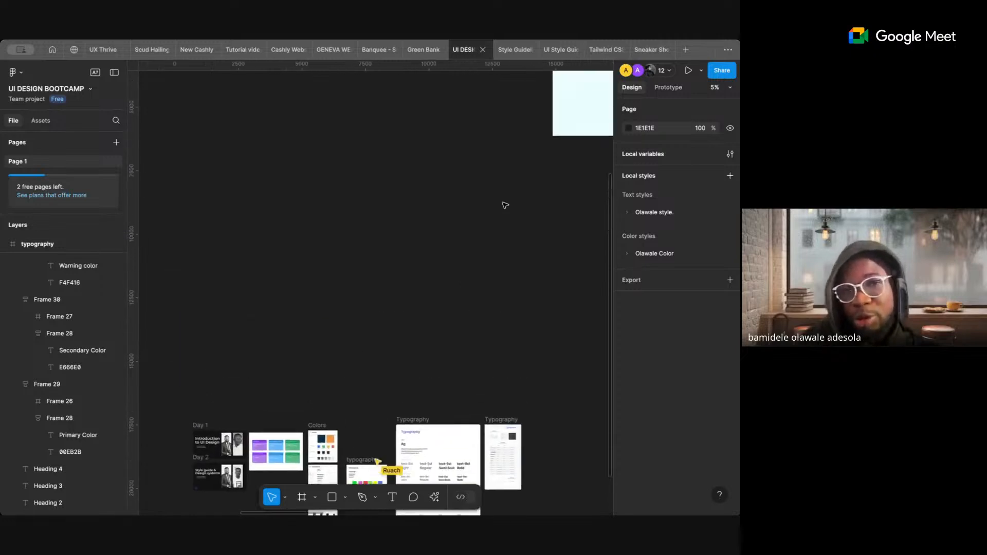
{"action": "scroll", "coordinate": [505, 205], "scroll_direction": "up", "scroll_amount": 3}
{"action": "scroll", "coordinate": [505, 205], "scroll_direction": "right", "scroll_amount": 3}
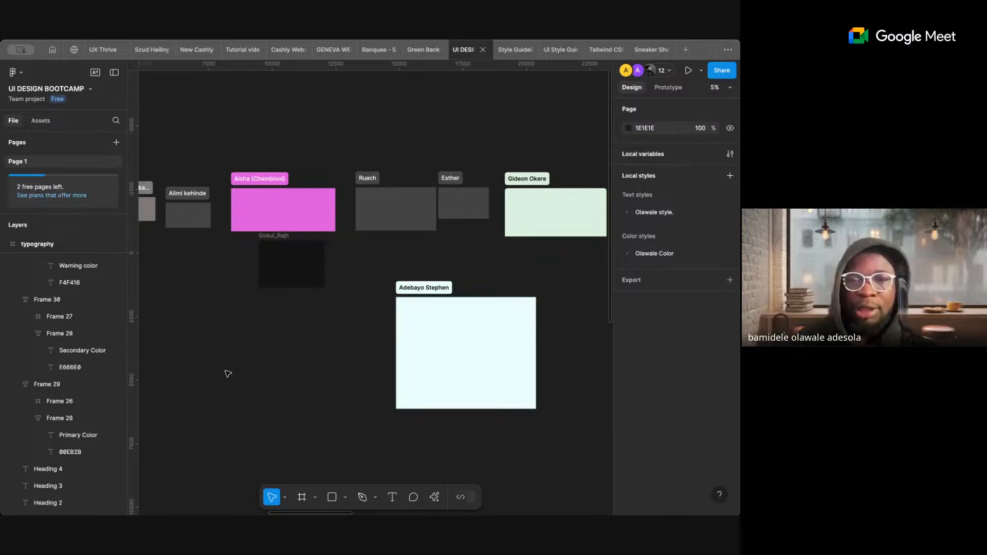
- Return to the style guide frames and examine the 04. Grid Systems frame up close
{"action": "scroll", "coordinate": [228, 374], "scroll_direction": "down", "scroll_amount": 6}
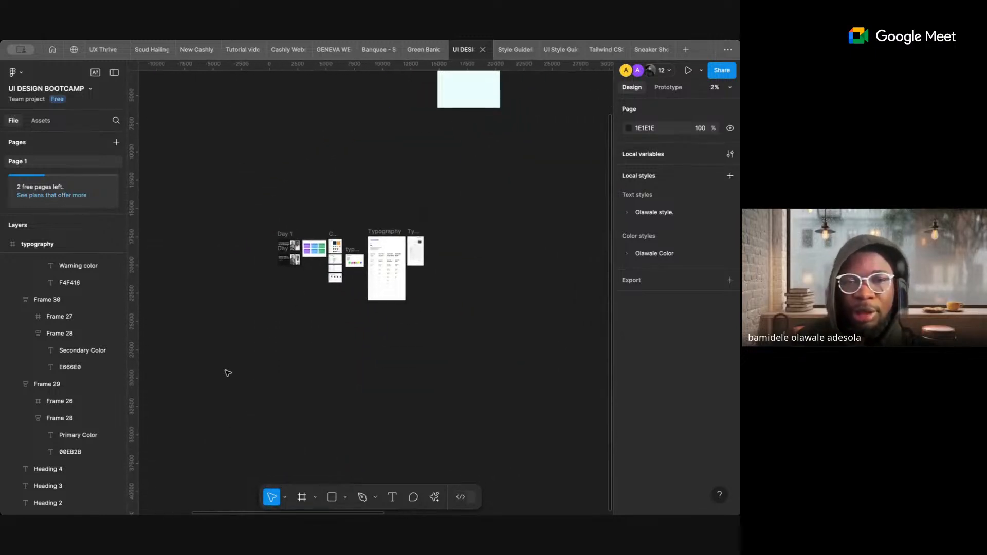
{"action": "scroll", "coordinate": [306, 301], "scroll_direction": "up", "scroll_amount": 10}
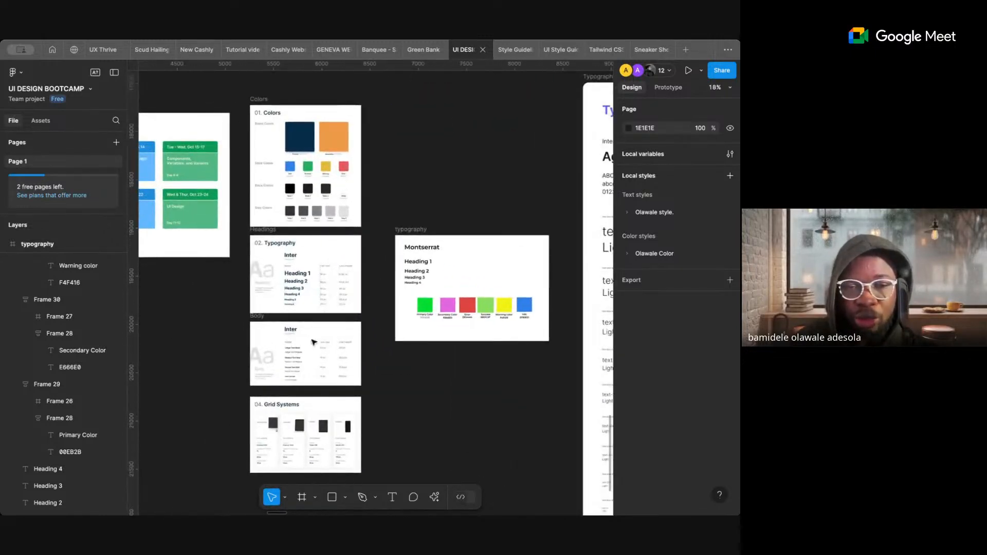
{"action": "scroll", "coordinate": [309, 366], "scroll_direction": "down", "scroll_amount": 4}
{"action": "scroll", "coordinate": [325, 237], "scroll_direction": "up", "scroll_amount": 6}
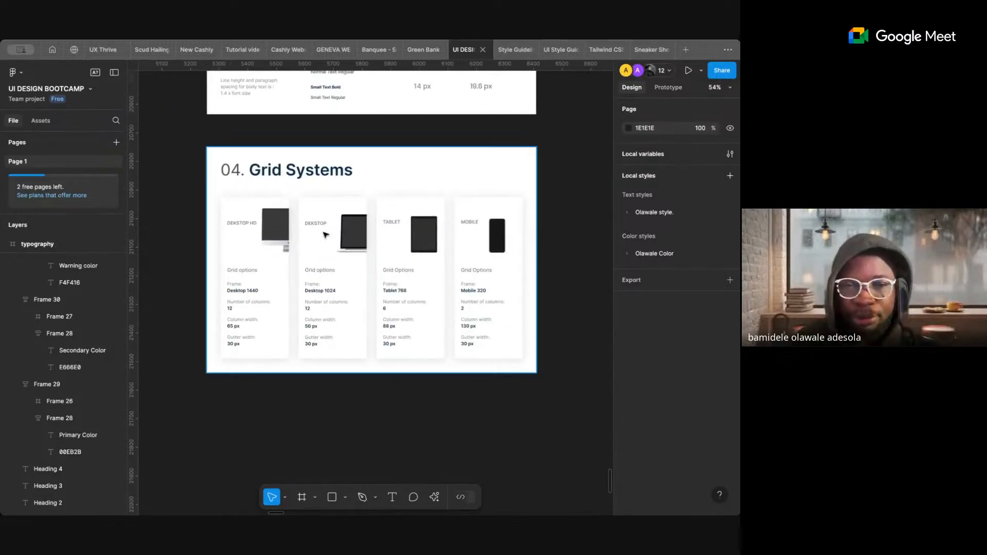
- Switch to the Sneaker Shoe E-commerce file, open its High Fidelity page and show the layout grids on the screens
{"action": "scroll", "coordinate": [317, 223], "scroll_direction": "up", "scroll_amount": 2}
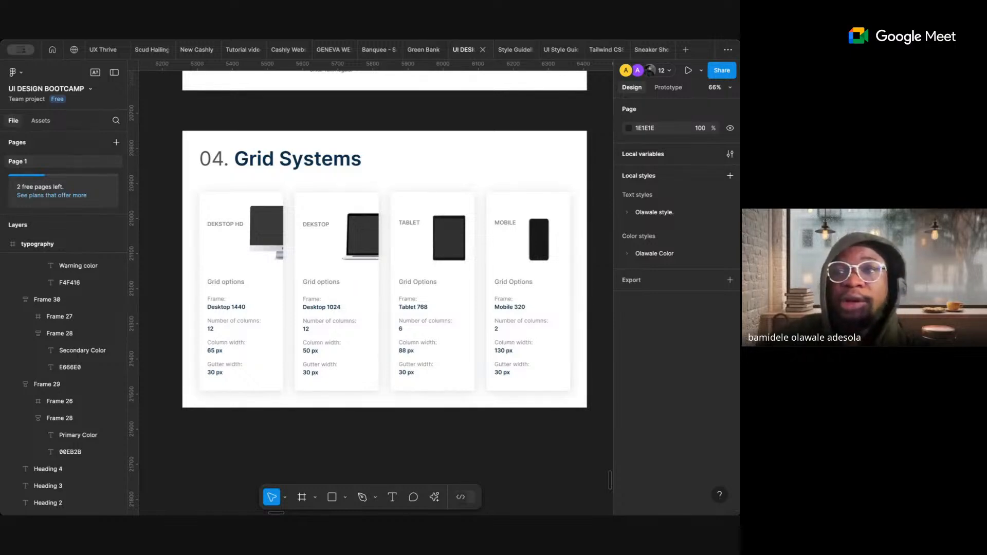
{"action": "left_click", "coordinate": [642, 50]}
{"action": "scroll", "coordinate": [408, 281], "scroll_direction": "down", "scroll_amount": 3}
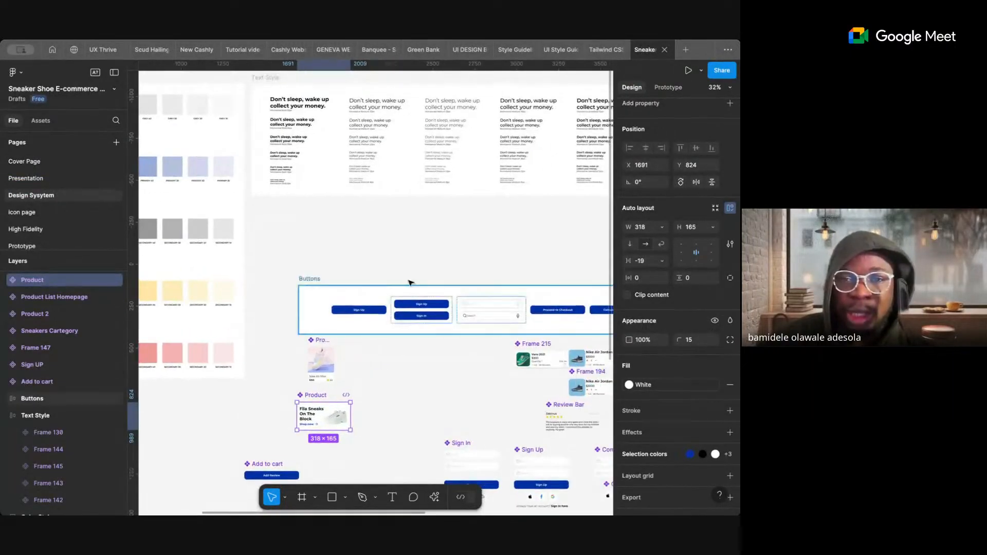
{"action": "scroll", "coordinate": [404, 275], "scroll_direction": "down", "scroll_amount": 3}
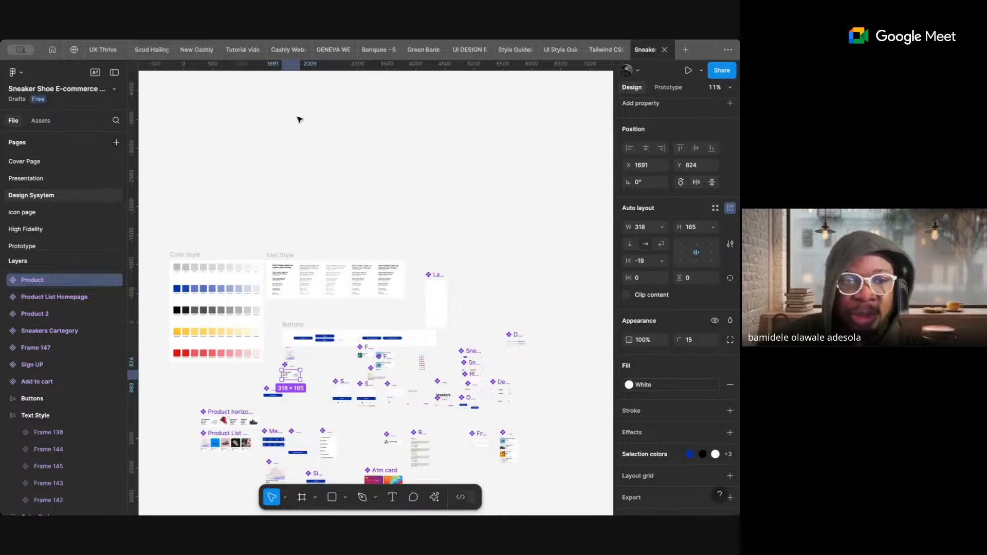
{"action": "left_click", "coordinate": [23, 230]}
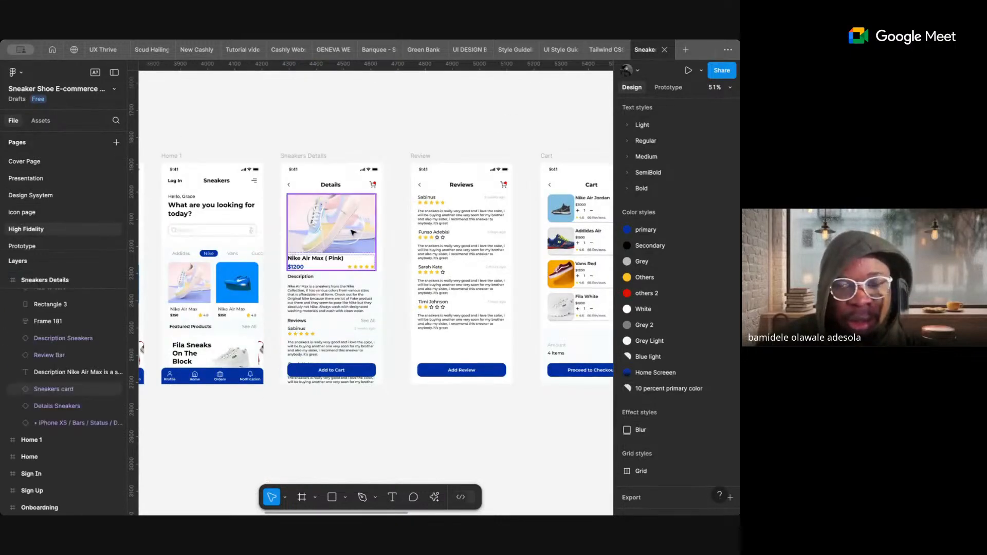
{"action": "key", "text": "shift+g"}
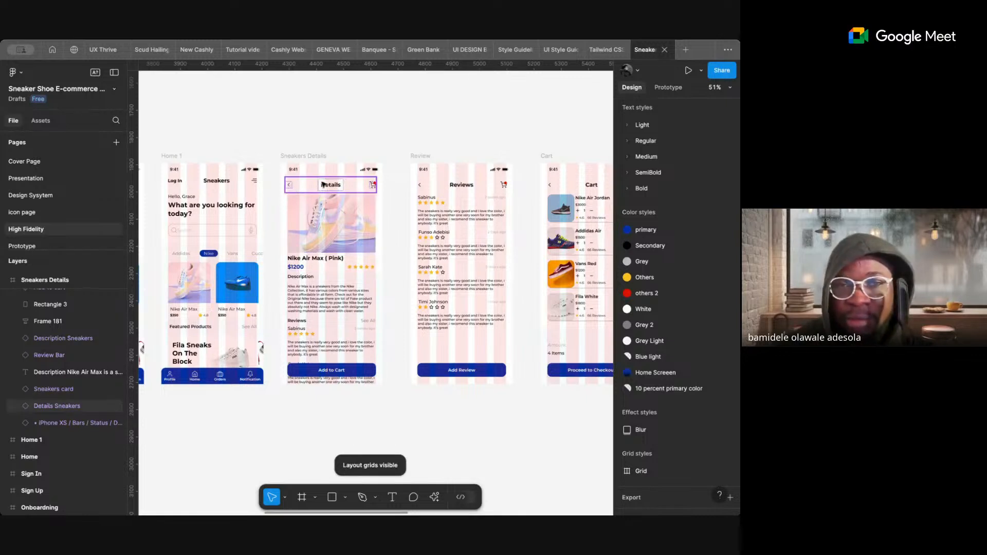
- Examine how the content of the Home 1 screen lines up with the layout grid columns
{"action": "scroll", "coordinate": [341, 184], "scroll_direction": "left", "scroll_amount": 5}
{"action": "scroll", "coordinate": [341, 184], "scroll_direction": "down", "scroll_amount": 2}
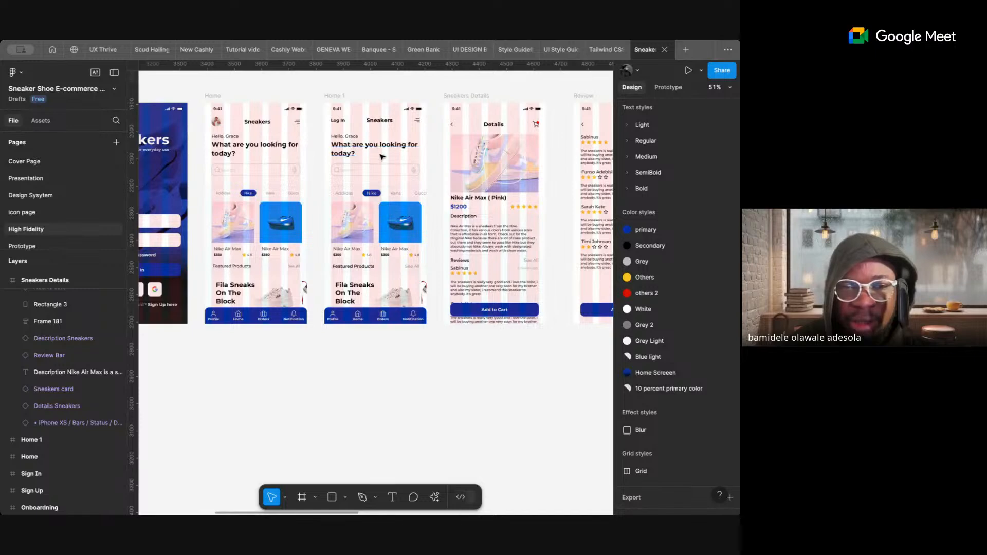
{"action": "scroll", "coordinate": [360, 152], "scroll_direction": "up", "scroll_amount": 6, "text": "ctrl"}
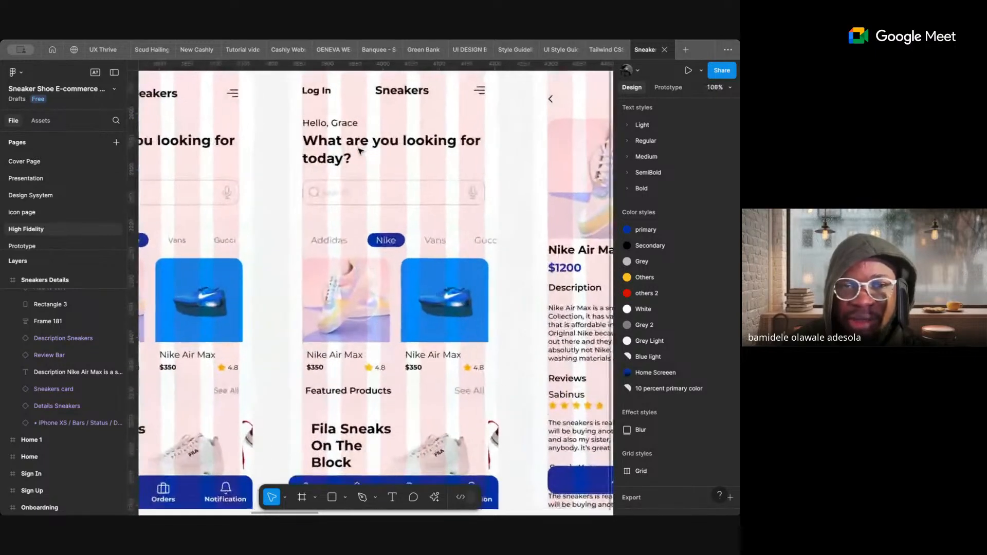
{"action": "scroll", "coordinate": [361, 153], "scroll_direction": "up", "scroll_amount": 2}
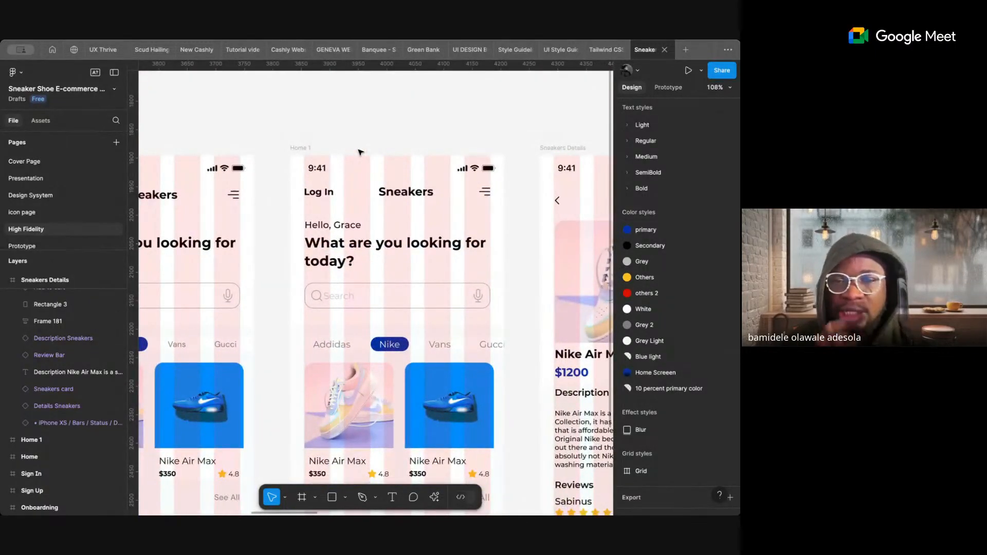
{"action": "scroll", "coordinate": [360, 152], "scroll_direction": "down", "scroll_amount": 3}
{"action": "scroll", "coordinate": [360, 152], "scroll_direction": "left", "scroll_amount": 1}
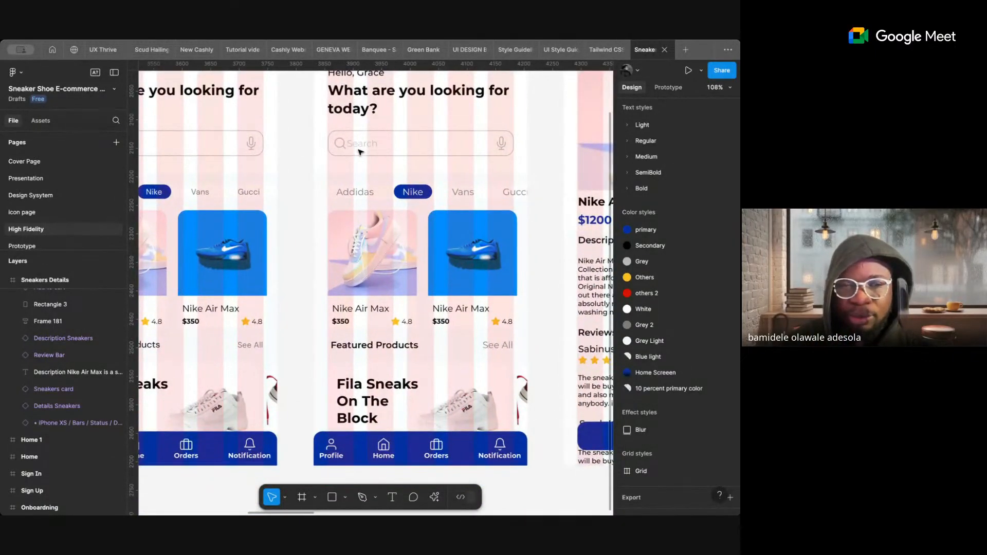
{"action": "scroll", "coordinate": [360, 152], "scroll_direction": "down", "scroll_amount": 6, "text": "ctrl"}
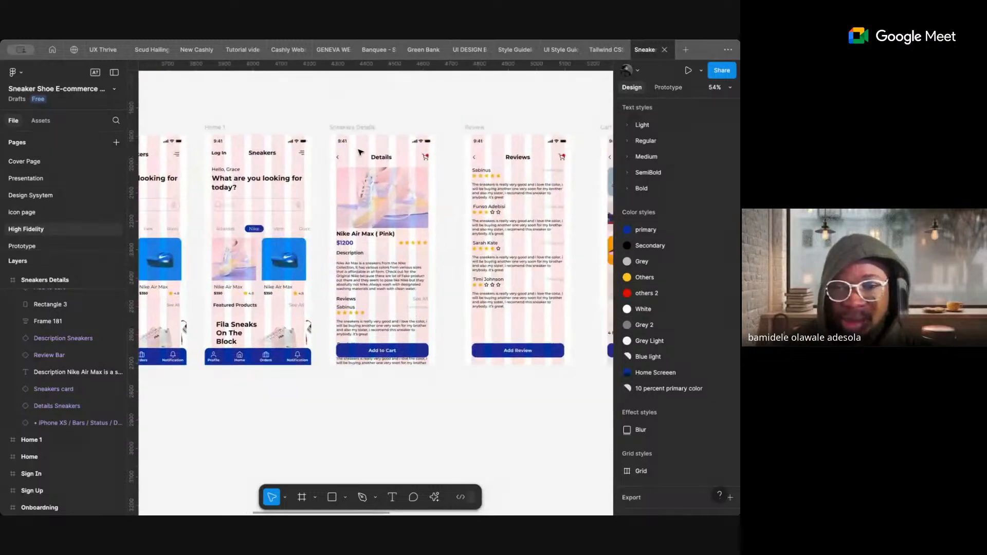
- Look over the Sneakers Details, Review, Cart and My Order screens against their column grids
{"action": "scroll", "coordinate": [460, 213], "scroll_direction": "up", "scroll_amount": 3, "text": "ctrl"}
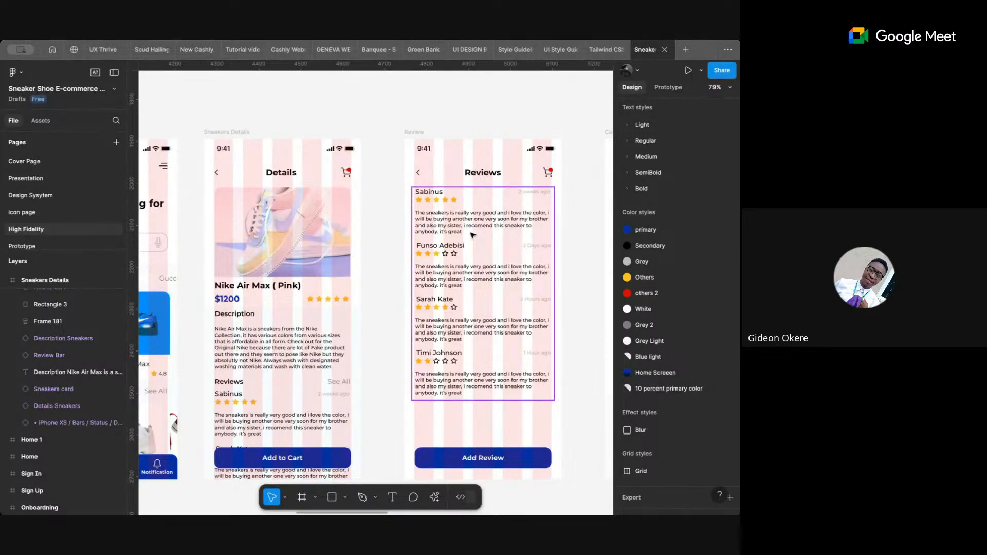
{"action": "scroll", "coordinate": [473, 236], "scroll_direction": "right", "scroll_amount": 5}
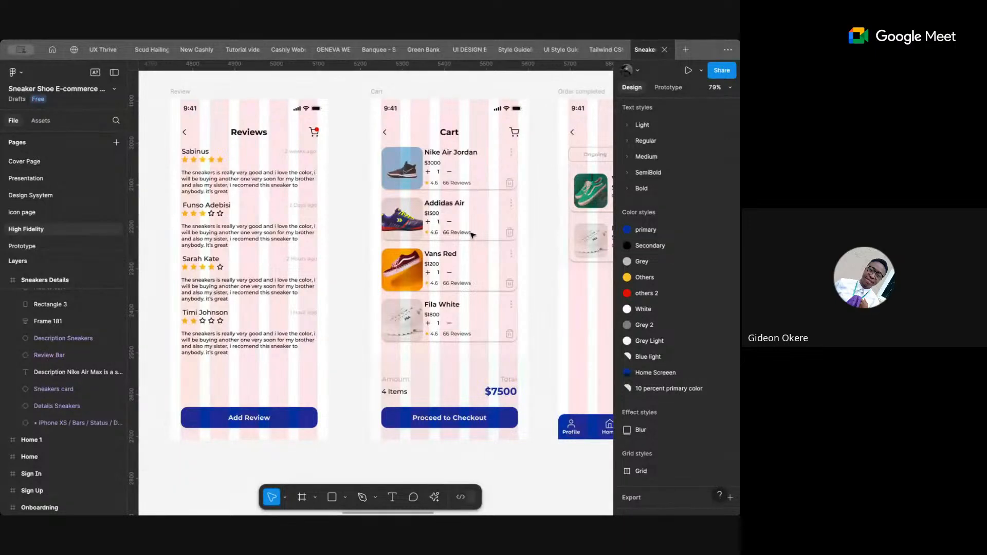
{"action": "scroll", "coordinate": [473, 236], "scroll_direction": "right", "scroll_amount": 10}
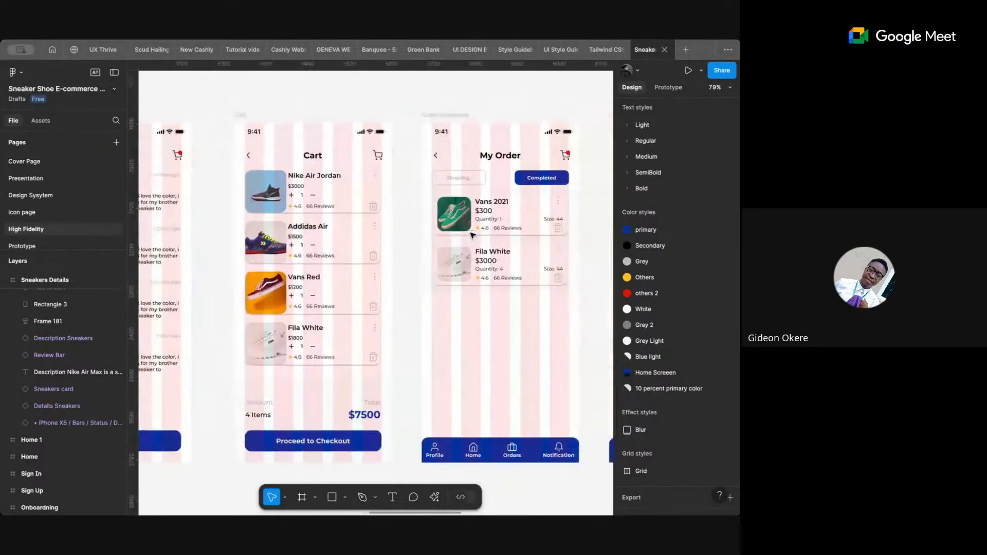
{"action": "scroll", "coordinate": [473, 235], "scroll_direction": "right", "scroll_amount": 5}
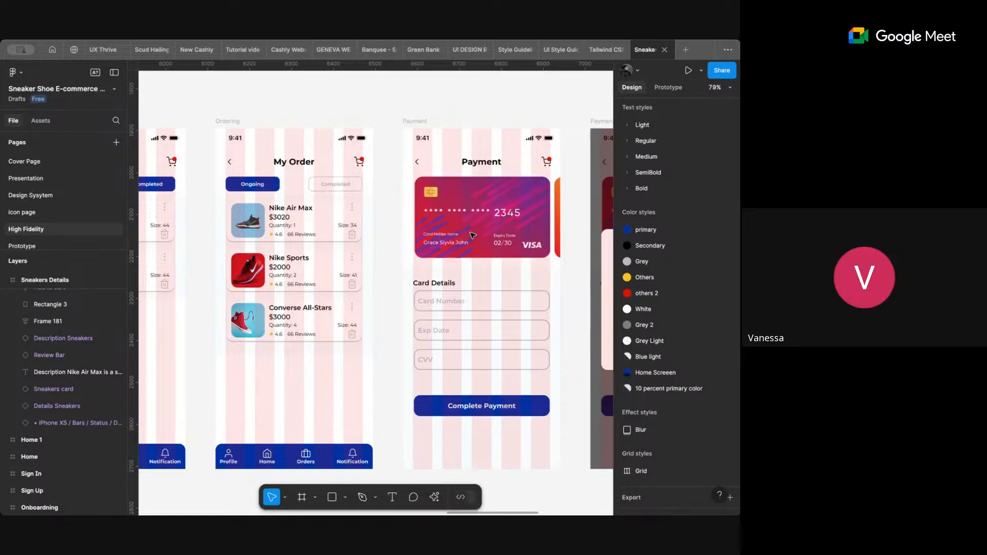
- Inspect how the bank card and form fields on the Payment screen align to the columns, and view the neighbouring screens
{"action": "left_click", "coordinate": [473, 235]}
{"action": "scroll", "coordinate": [430, 181], "scroll_direction": "up", "scroll_amount": 5, "text": "ctrl"}
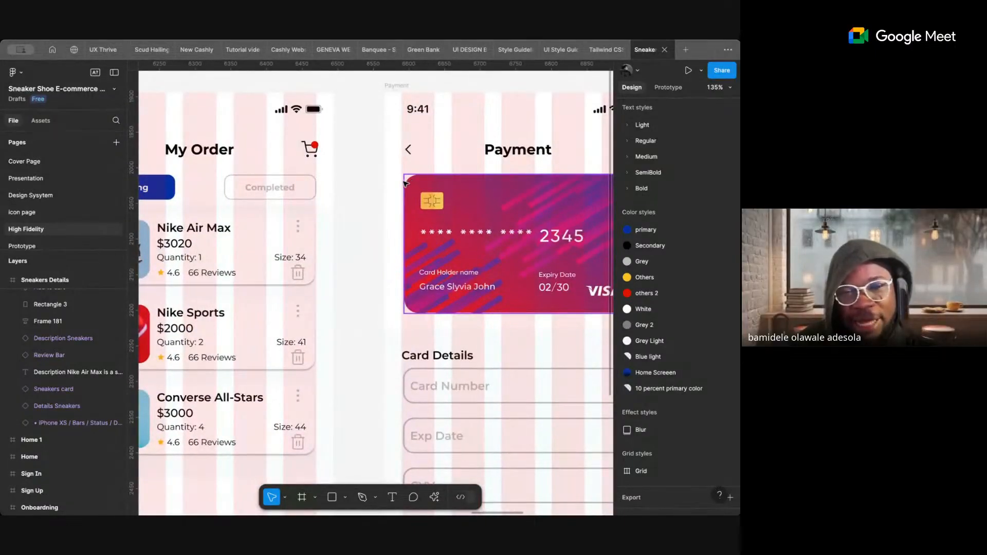
{"action": "left_click_drag", "start_coordinate": [140, 247], "coordinate": [403, 264]}
{"action": "left_click_drag", "start_coordinate": [132, 299], "coordinate": [543, 307]}
{"action": "scroll", "coordinate": [514, 288], "scroll_direction": "right", "scroll_amount": 3}
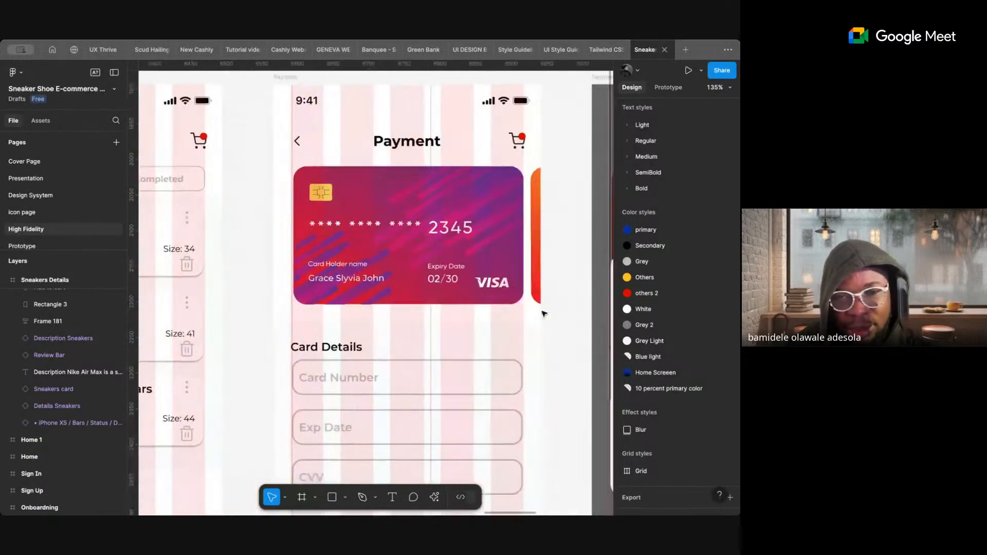
{"action": "left_click", "coordinate": [423, 154]}
{"action": "left_click_drag", "start_coordinate": [431, 153], "coordinate": [523, 163]}
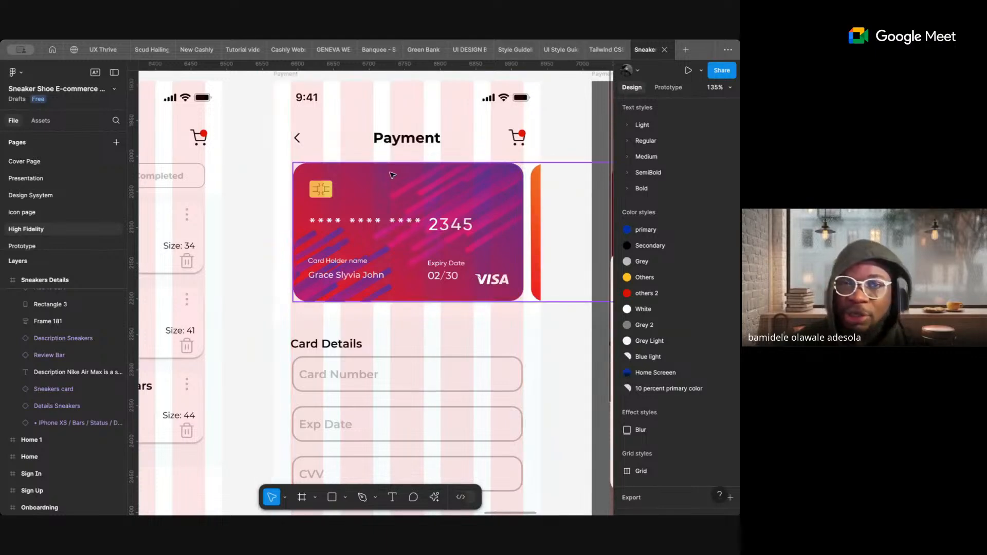
{"action": "scroll", "coordinate": [455, 168], "scroll_direction": "down", "scroll_amount": 5}
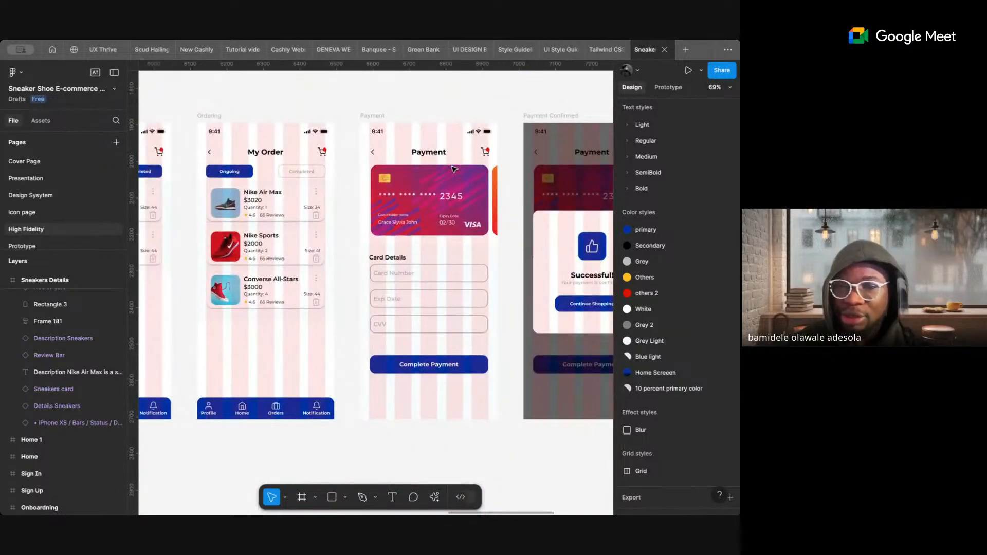
{"action": "scroll", "coordinate": [454, 169], "scroll_direction": "down", "scroll_amount": 4}
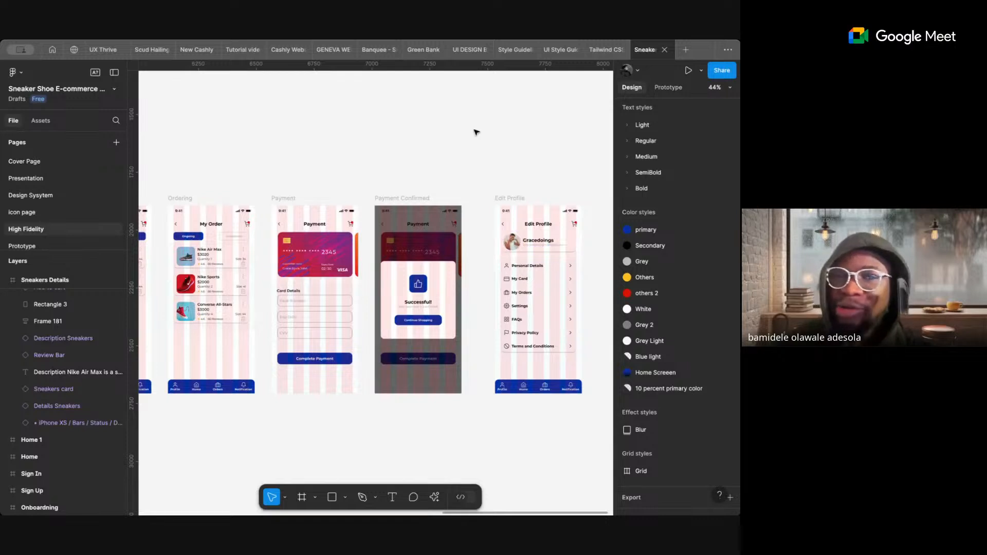
- In the UI DESIGN BOOTCAMP file, add an iPhone 14 & 15 Pro Max frame on the empty canvas below the typography frame
{"action": "left_click", "coordinate": [466, 49]}
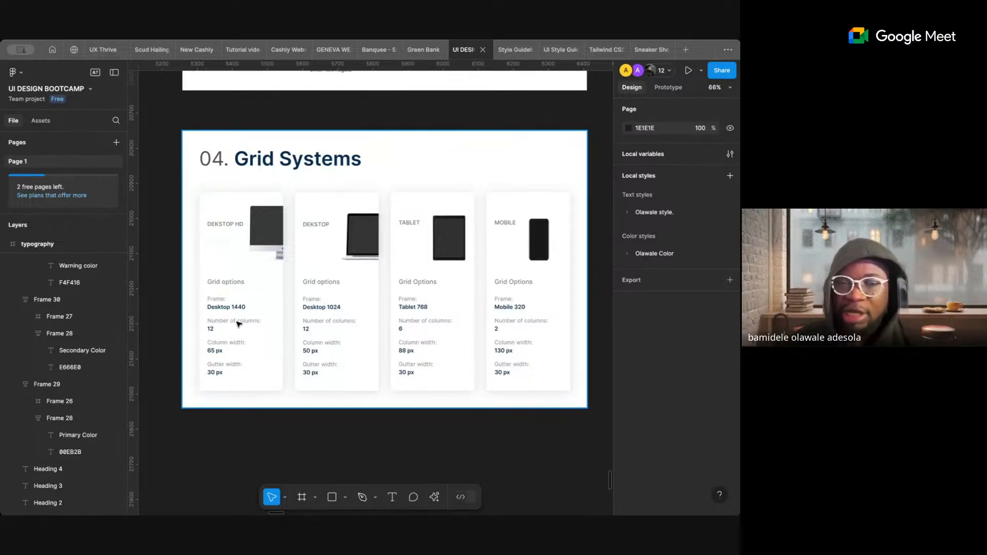
{"action": "scroll", "coordinate": [238, 324], "scroll_direction": "down", "scroll_amount": 5}
{"action": "scroll", "coordinate": [238, 323], "scroll_direction": "up", "scroll_amount": 3}
{"action": "scroll", "coordinate": [238, 323], "scroll_direction": "right", "scroll_amount": 3}
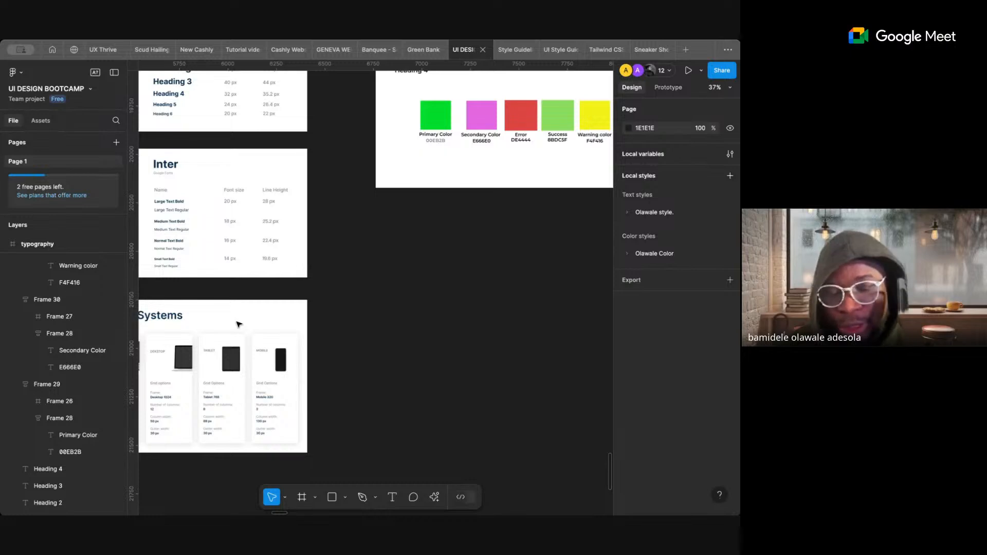
{"action": "left_click", "coordinate": [305, 499]}
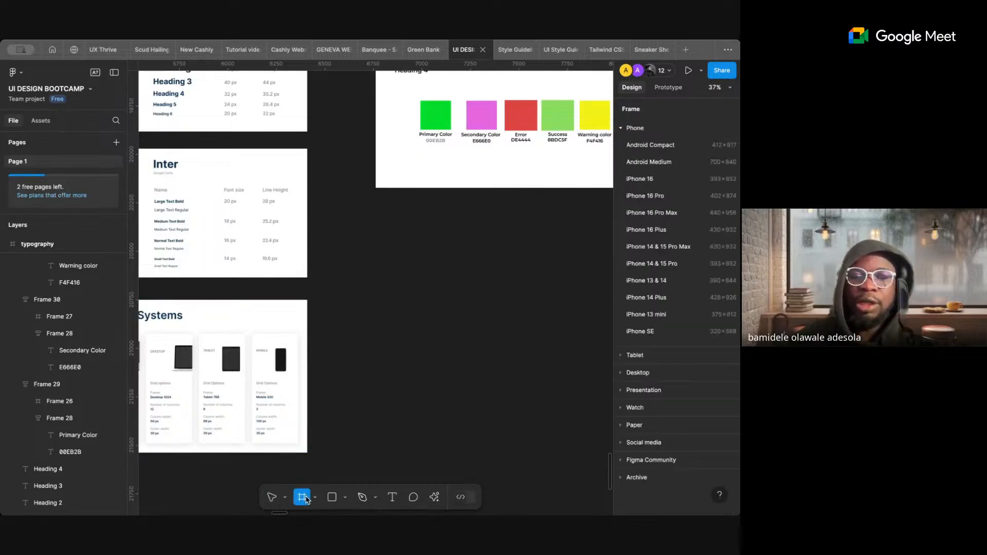
{"action": "left_click", "coordinate": [665, 248]}
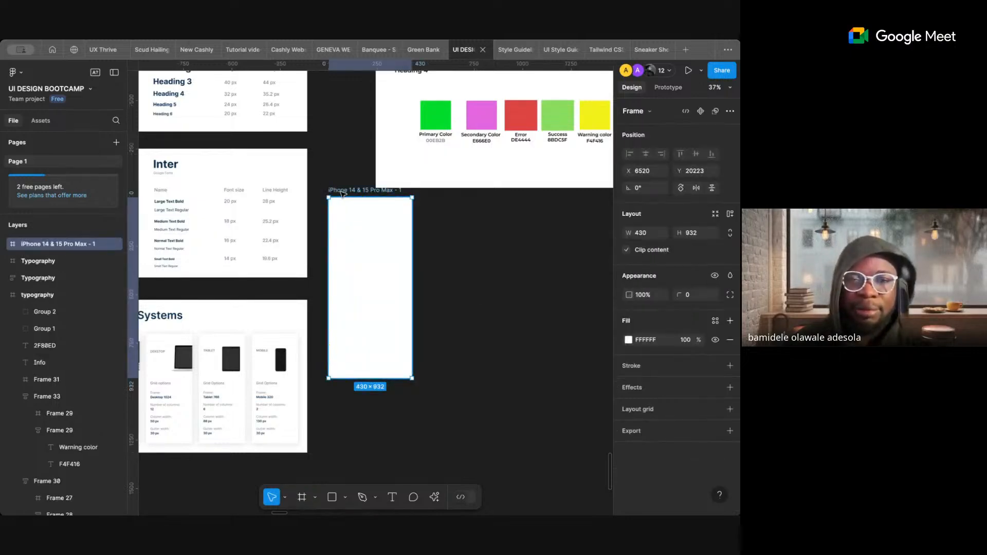
{"action": "left_click_drag", "start_coordinate": [343, 194], "coordinate": [369, 210]}
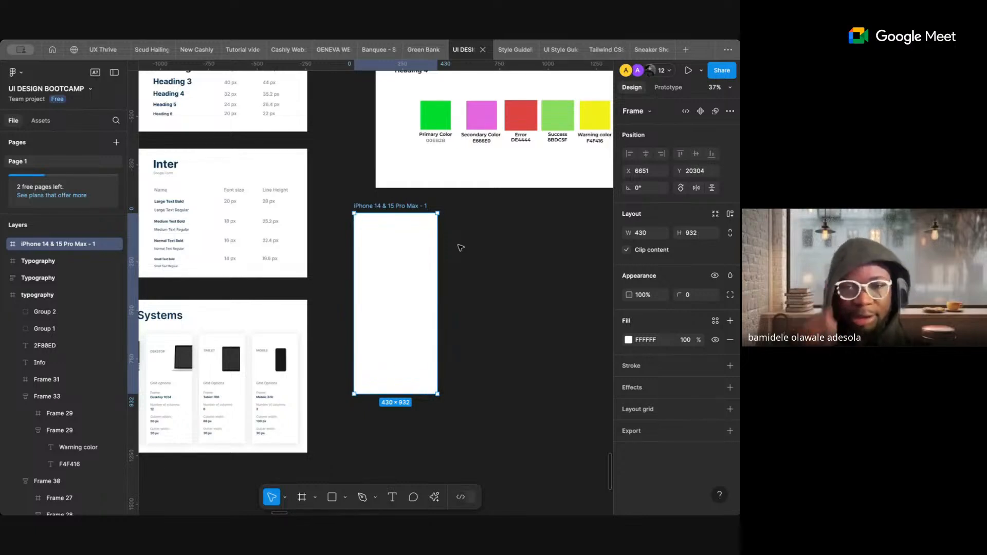
- Move the iPhone frame down so its top is level with the 04. Grid Systems frame
{"action": "scroll", "coordinate": [461, 248], "scroll_direction": "down", "scroll_amount": 3}
{"action": "scroll", "coordinate": [461, 248], "scroll_direction": "left", "scroll_amount": 3}
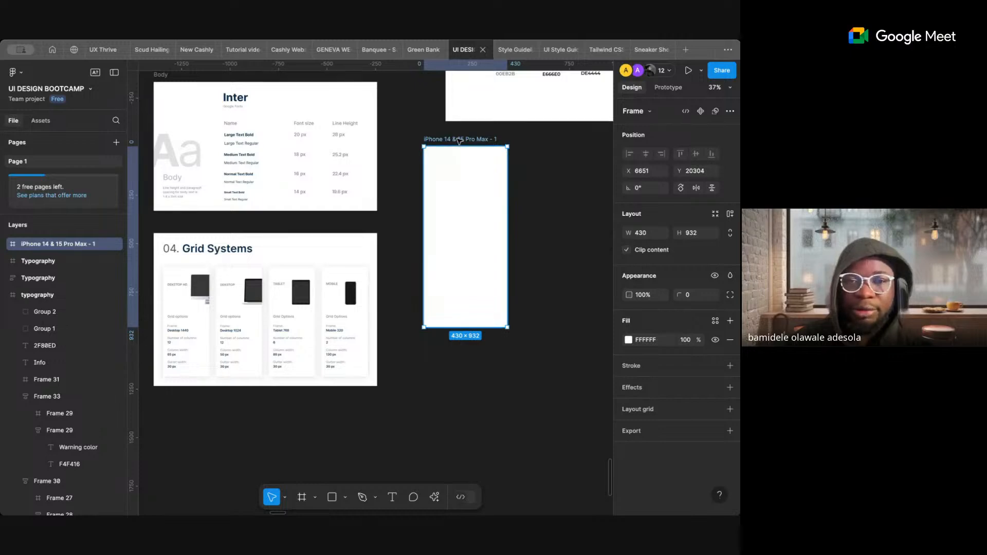
{"action": "left_click_drag", "start_coordinate": [456, 142], "coordinate": [456, 228]}
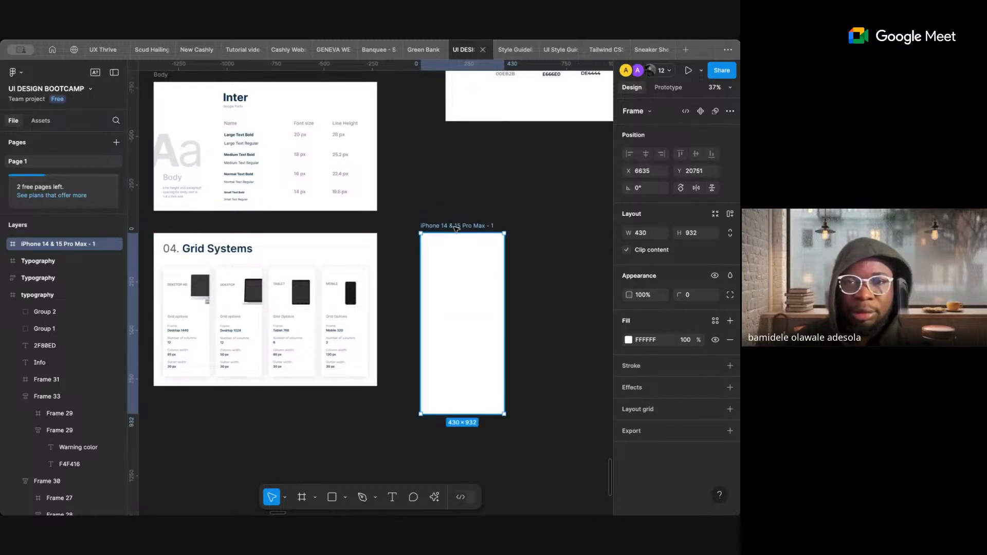
- Look at the Grid Systems section in the Style Guidelines (Community) file
{"action": "left_click", "coordinate": [509, 50]}
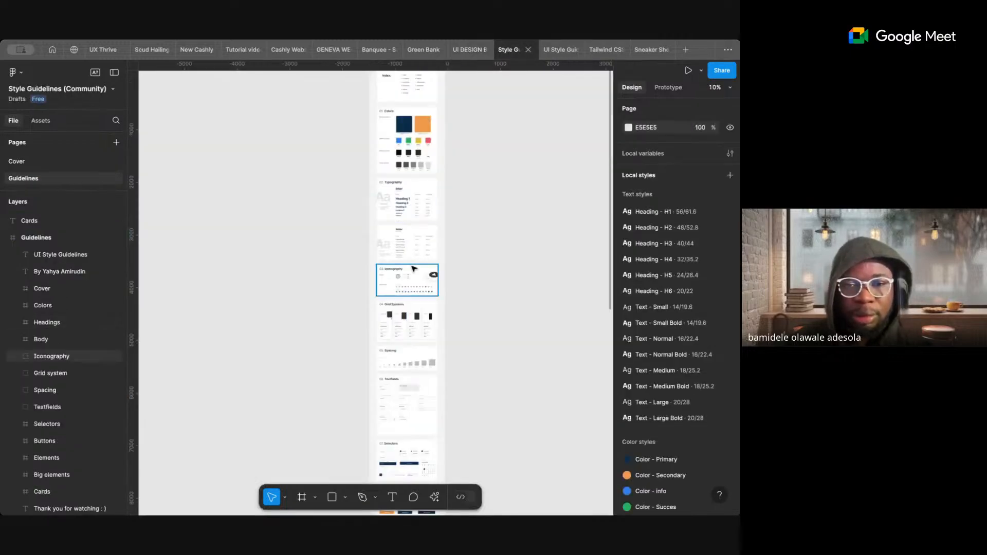
{"action": "scroll", "coordinate": [396, 326], "scroll_direction": "down", "scroll_amount": 3}
{"action": "scroll", "coordinate": [393, 326], "scroll_direction": "down", "scroll_amount": 1}
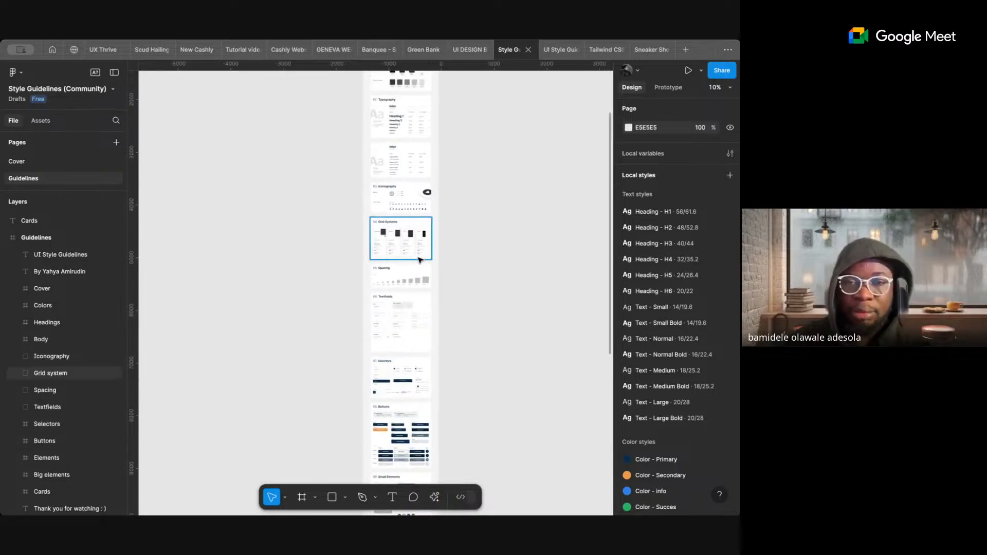
{"action": "scroll", "coordinate": [421, 256], "scroll_direction": "up", "scroll_amount": 5}
{"action": "scroll", "coordinate": [421, 255], "scroll_direction": "up", "scroll_amount": 1}
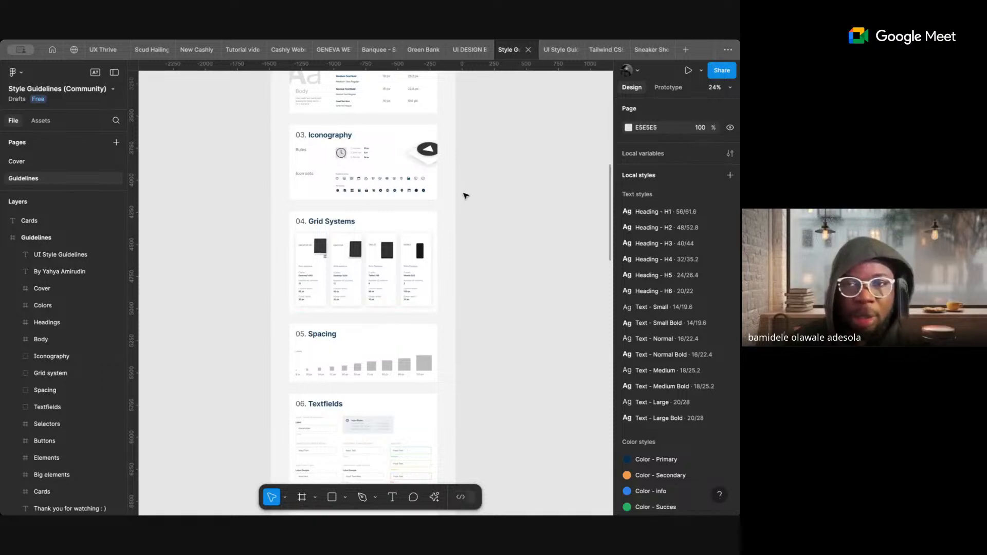
- Examine the breakpoint layouts in the Tailwind CSS Design System's Grids frame, and return to the UI DESIGN BOOTCAMP file
{"action": "left_click", "coordinate": [601, 49]}
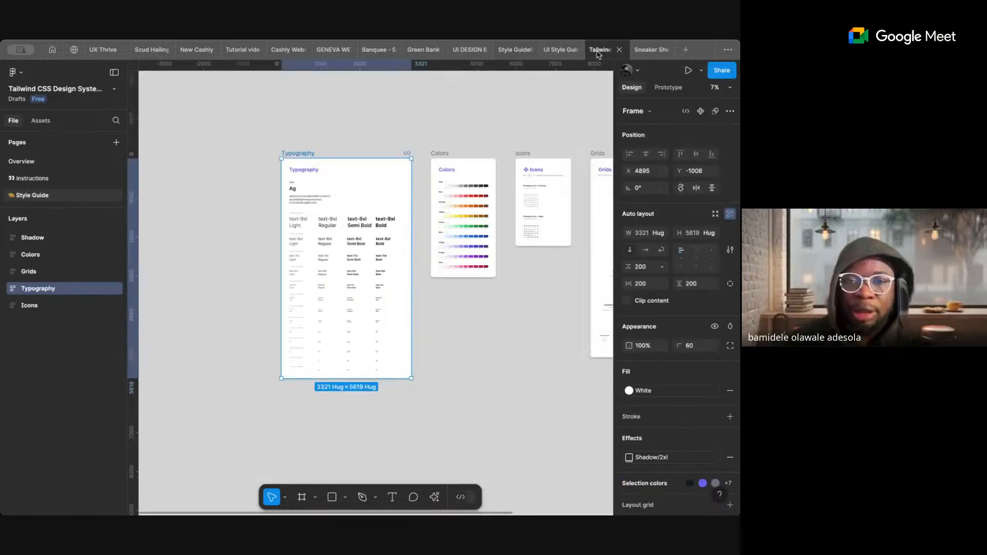
{"action": "scroll", "coordinate": [530, 178], "scroll_direction": "right", "scroll_amount": 5}
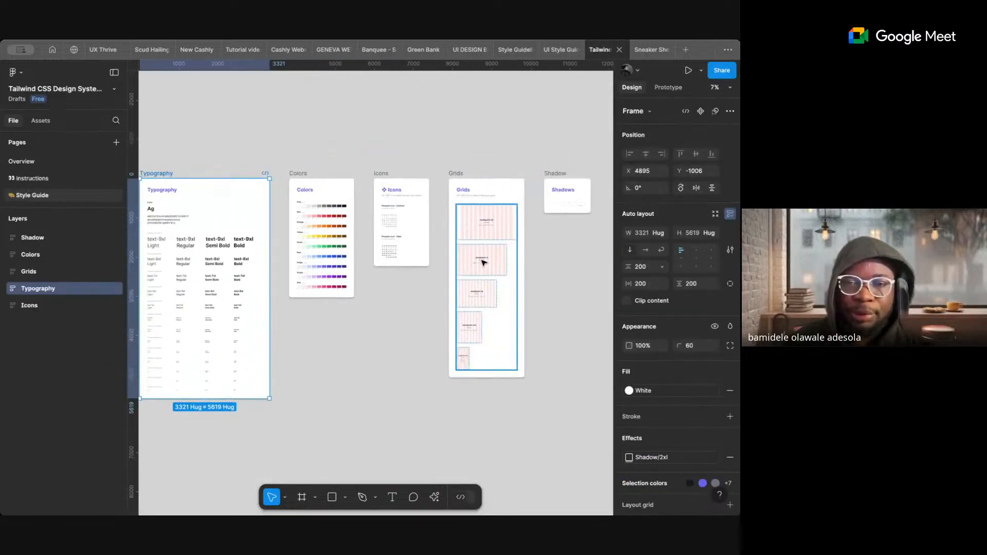
{"action": "scroll", "coordinate": [484, 263], "scroll_direction": "up", "scroll_amount": 5}
{"action": "scroll", "coordinate": [484, 262], "scroll_direction": "down", "scroll_amount": 2}
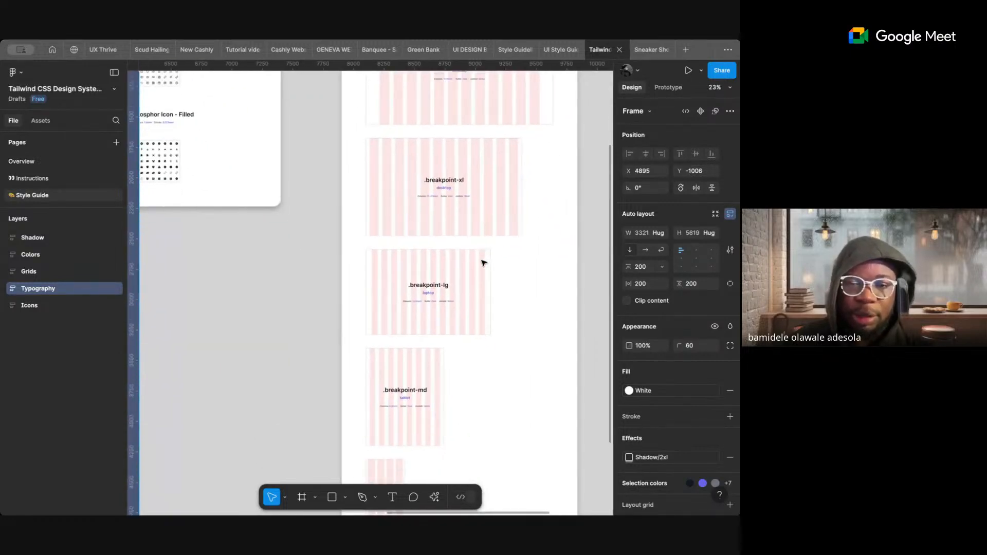
{"action": "scroll", "coordinate": [483, 263], "scroll_direction": "up", "scroll_amount": 5}
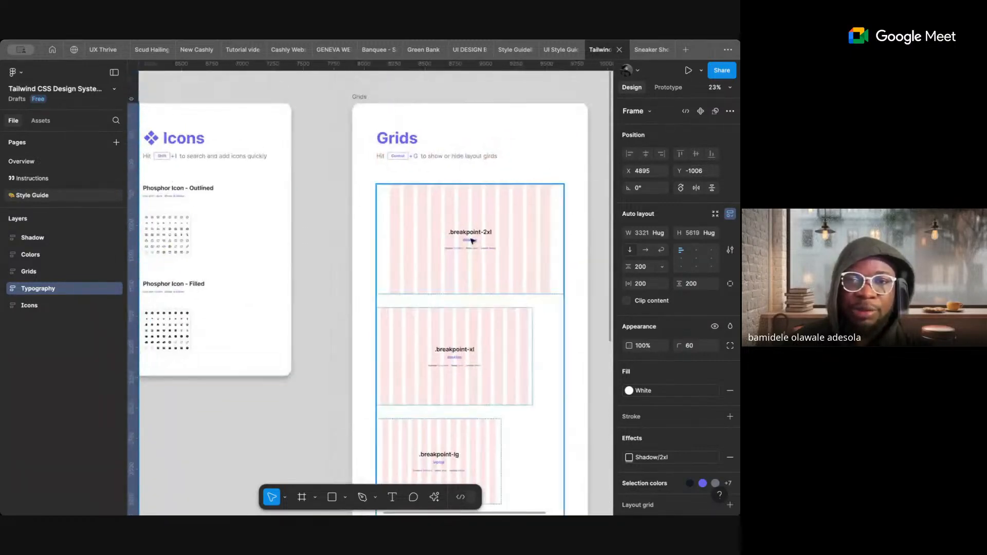
{"action": "left_click", "coordinate": [362, 99]}
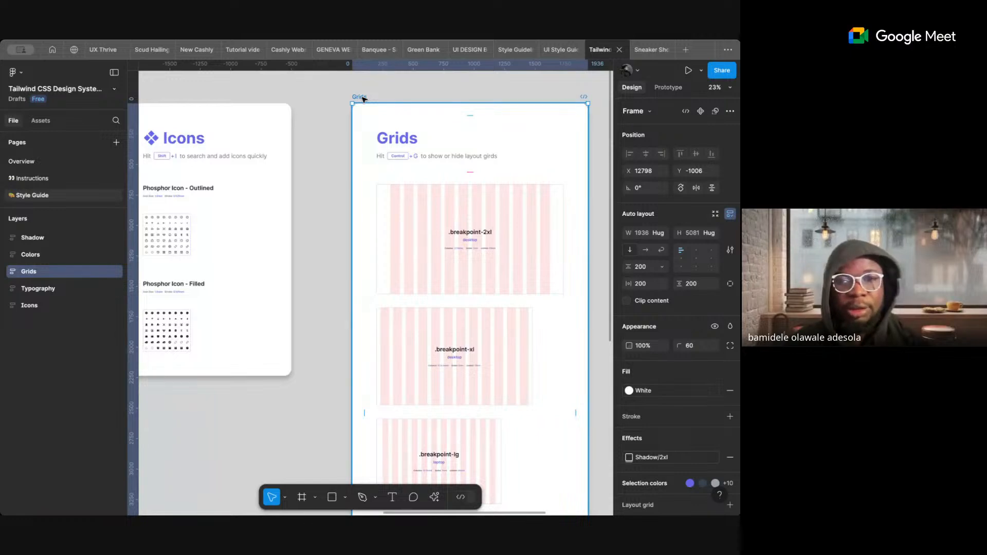
{"action": "left_click", "coordinate": [461, 50]}
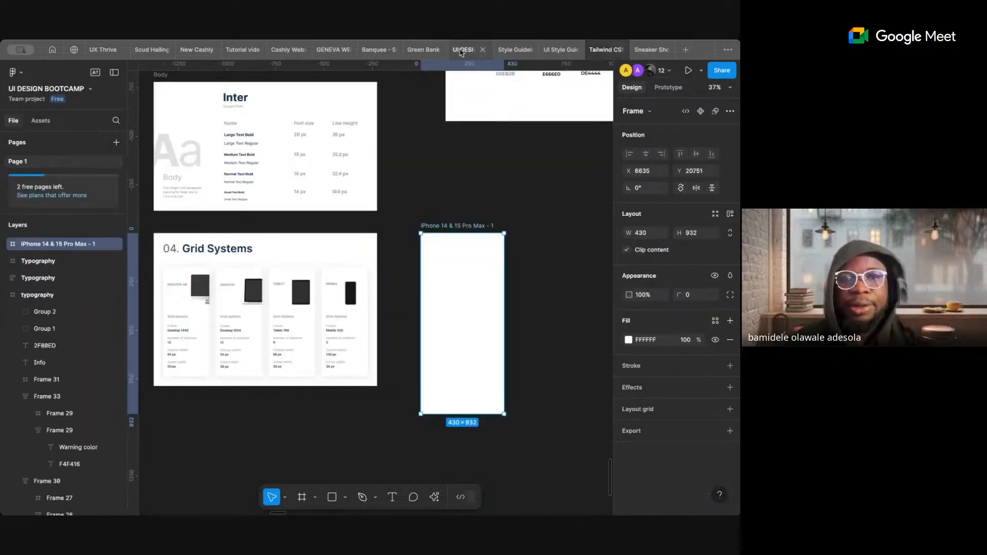
- Paste the copied Grids frame into the bootcamp file and move it to the empty canvas beside the 04. Grid Systems frame
{"action": "scroll", "coordinate": [448, 192], "scroll_direction": "right", "scroll_amount": 5}
{"action": "left_click", "coordinate": [496, 241]}
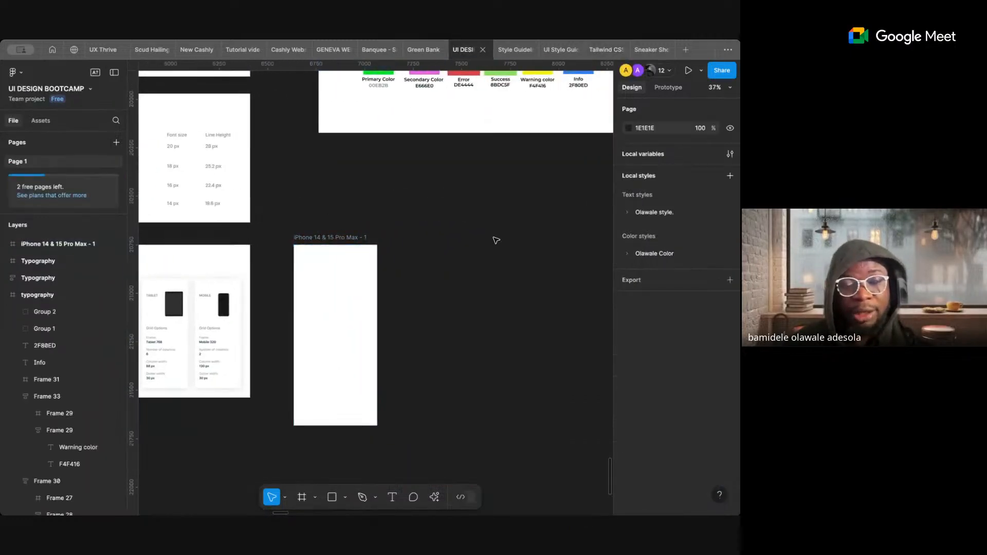
{"action": "key", "text": "ctrl+v"}
{"action": "scroll", "coordinate": [441, 198], "scroll_direction": "down", "scroll_amount": 5}
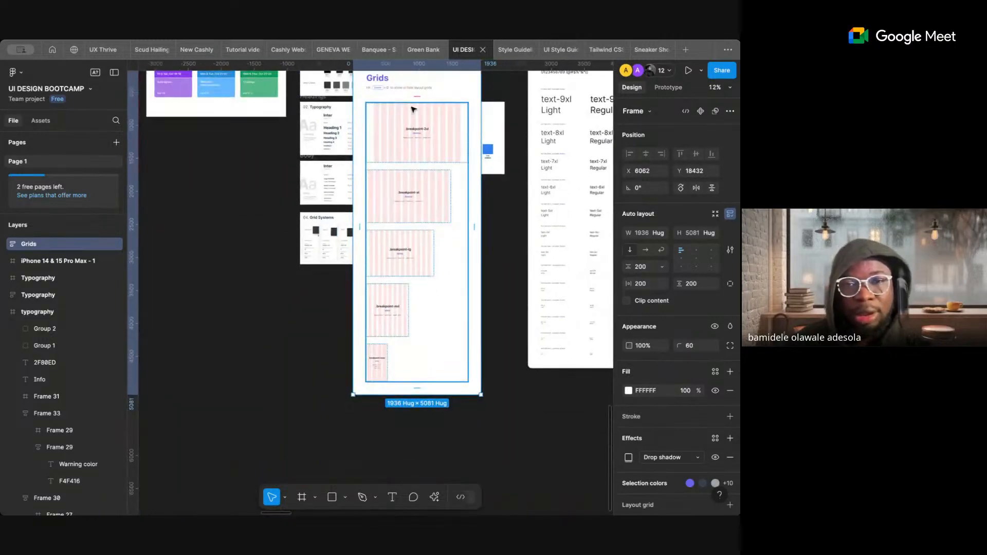
{"action": "scroll", "coordinate": [412, 110], "scroll_direction": "down", "scroll_amount": 1}
{"action": "scroll", "coordinate": [408, 123], "scroll_direction": "up", "scroll_amount": 2}
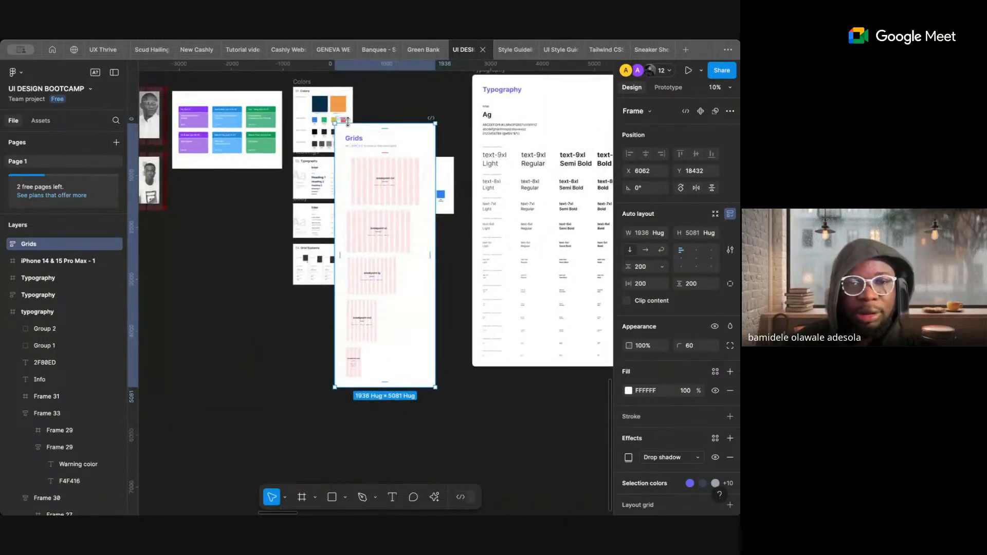
{"action": "left_click_drag", "start_coordinate": [345, 120], "coordinate": [200, 227]}
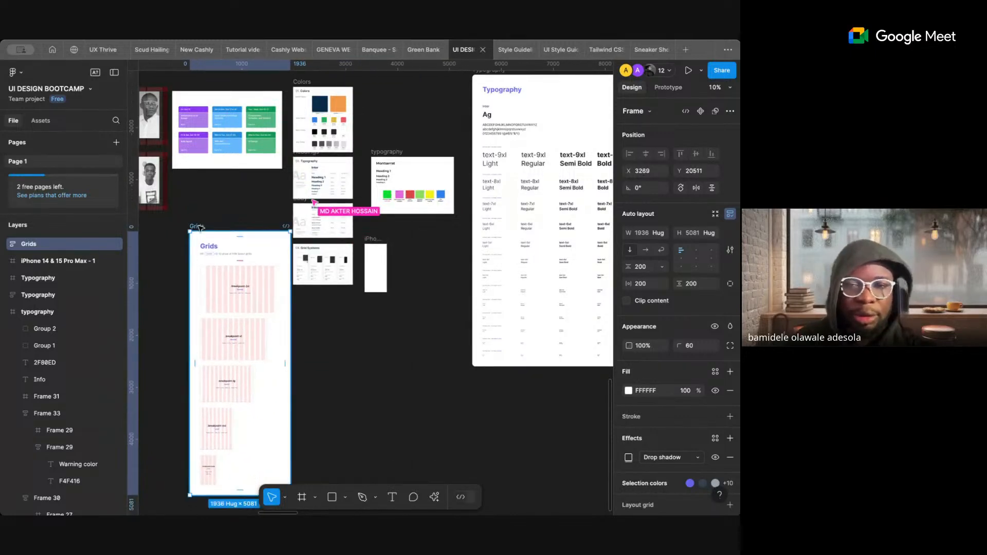
- Move the iPhone frame beside the lower part of the Grids frame and check the mobile breakpoint's column and gutter values
{"action": "scroll", "coordinate": [201, 226], "scroll_direction": "down", "scroll_amount": 2}
{"action": "scroll", "coordinate": [201, 227], "scroll_direction": "left", "scroll_amount": 1}
{"action": "left_click_drag", "start_coordinate": [441, 133], "coordinate": [378, 325]}
{"action": "scroll", "coordinate": [360, 291], "scroll_direction": "up", "scroll_amount": 5}
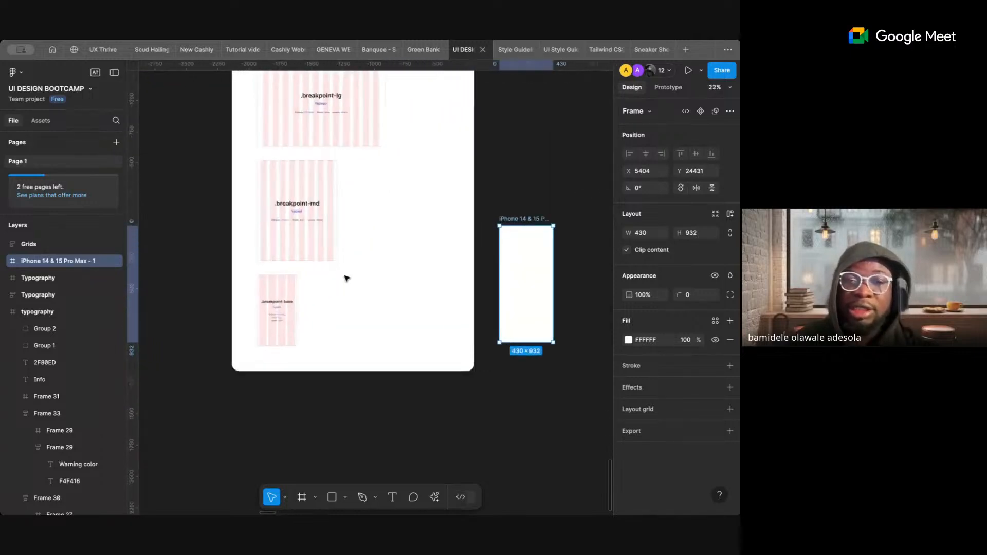
{"action": "scroll", "coordinate": [345, 278], "scroll_direction": "left", "scroll_amount": 1}
{"action": "scroll", "coordinate": [345, 278], "scroll_direction": "up", "scroll_amount": 1}
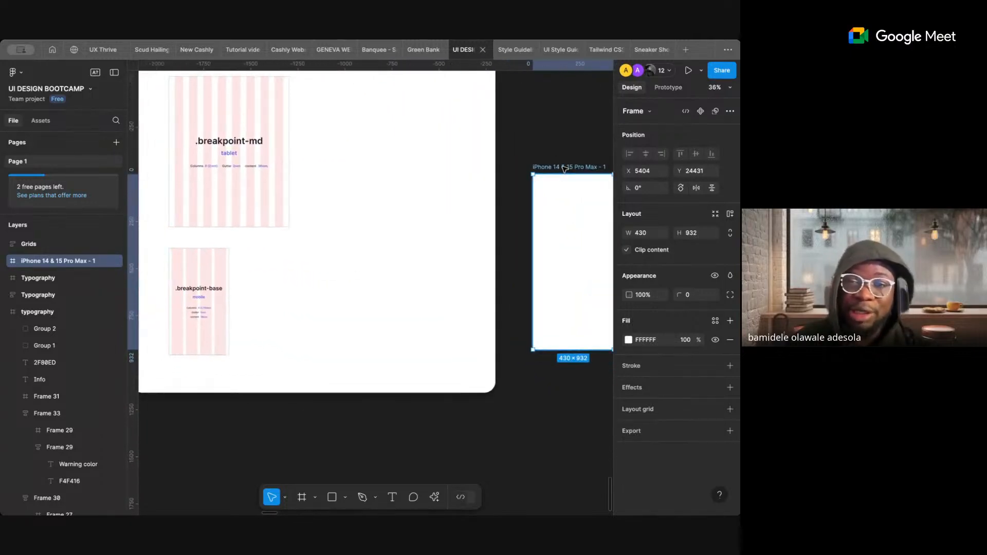
{"action": "left_click_drag", "start_coordinate": [561, 165], "coordinate": [550, 210]}
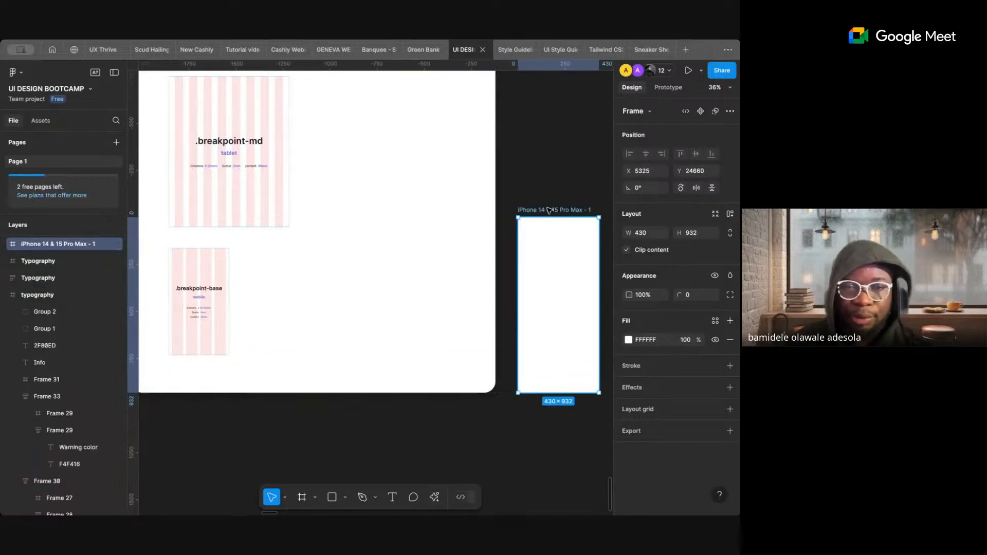
{"action": "scroll", "coordinate": [549, 210], "scroll_direction": "down", "scroll_amount": 2}
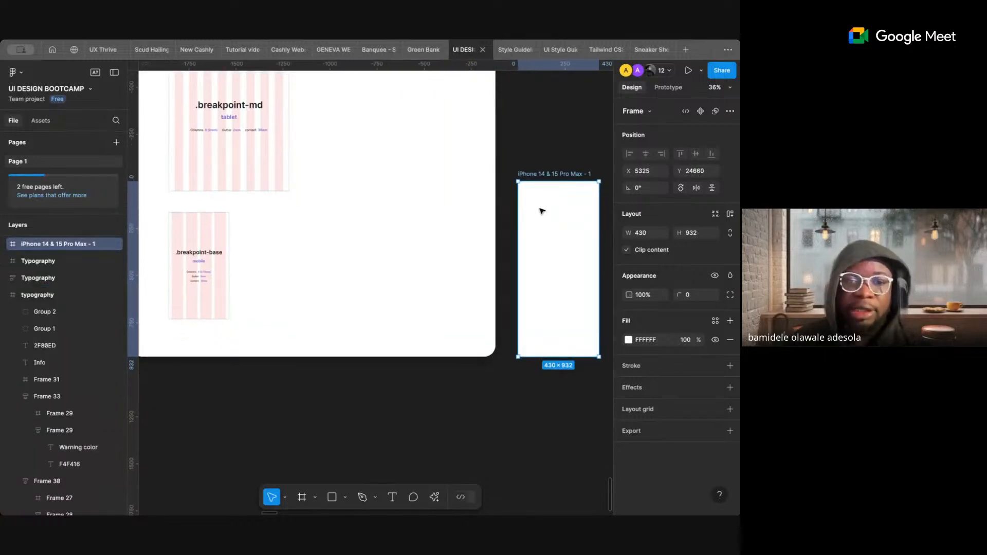
{"action": "scroll", "coordinate": [205, 287], "scroll_direction": "up", "scroll_amount": 5}
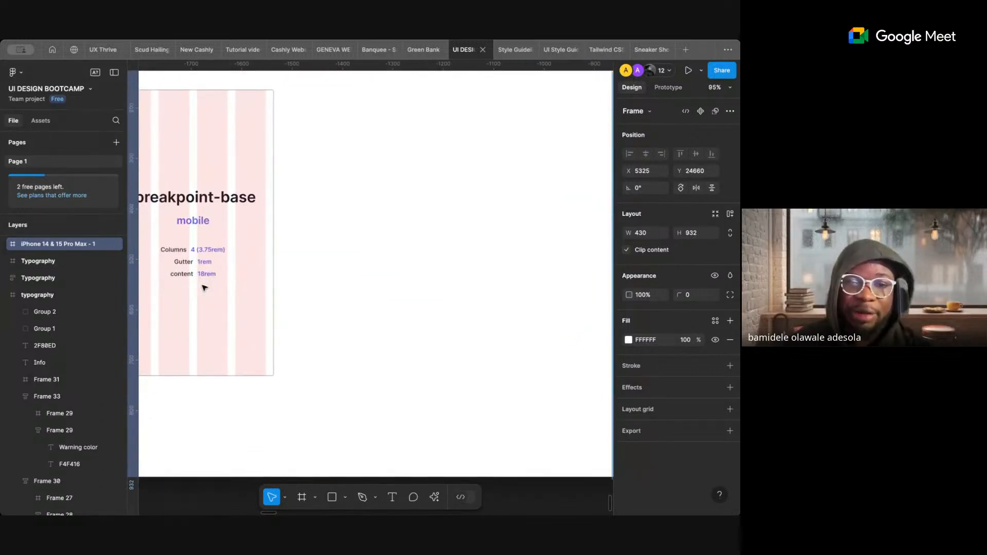
{"action": "scroll", "coordinate": [205, 287], "scroll_direction": "down", "scroll_amount": 5}
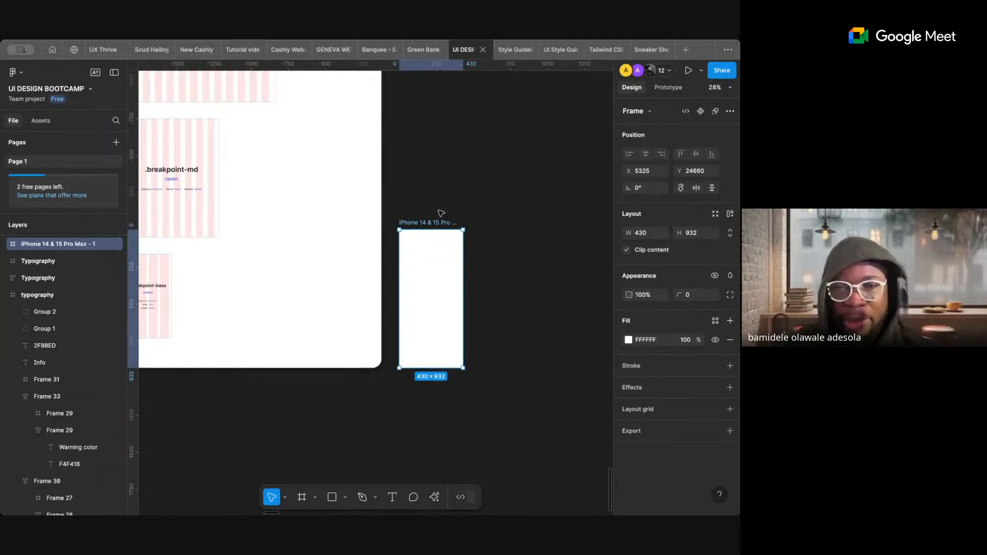
{"action": "left_click", "coordinate": [441, 213]}
{"action": "left_click_drag", "start_coordinate": [438, 223], "coordinate": [458, 181]}
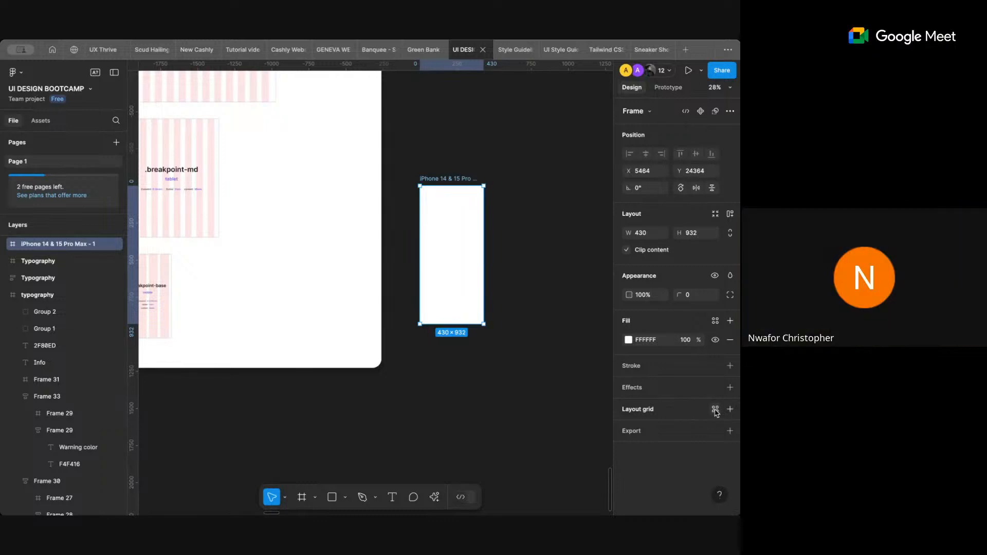
- Add a layout grid with 10 px squares to the iPhone frame
{"action": "left_click", "coordinate": [730, 410]}
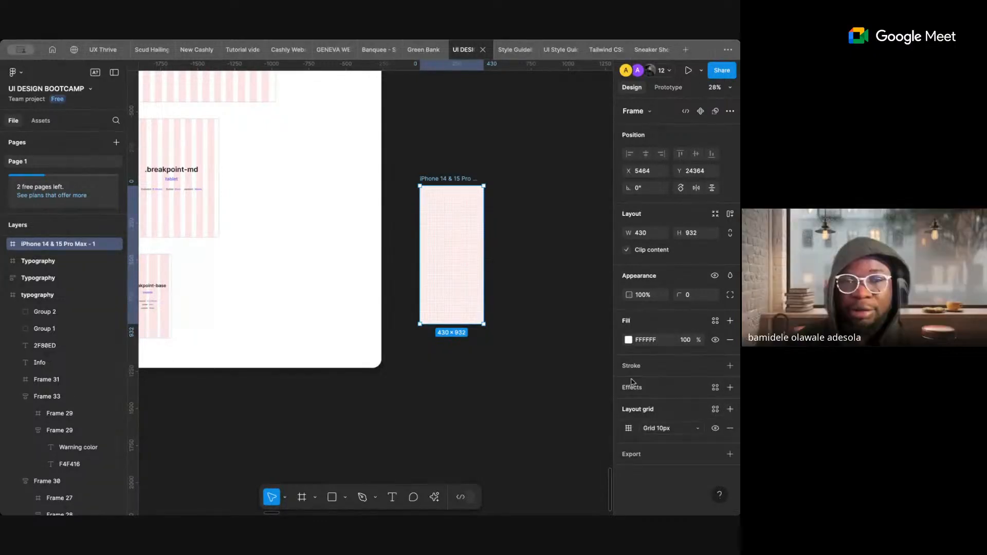
{"action": "scroll", "coordinate": [455, 282], "scroll_direction": "up", "scroll_amount": 3}
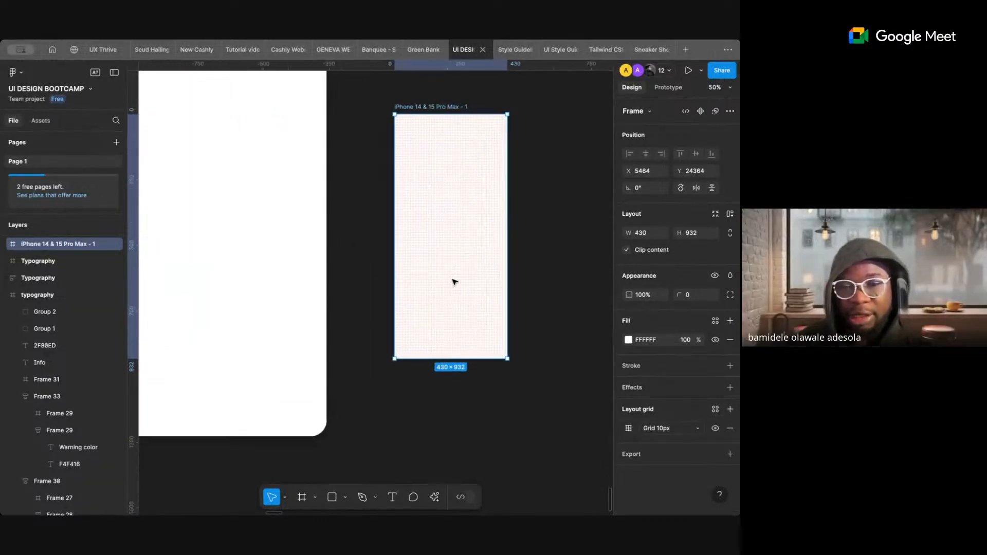
{"action": "scroll", "coordinate": [455, 282], "scroll_direction": "down", "scroll_amount": 3}
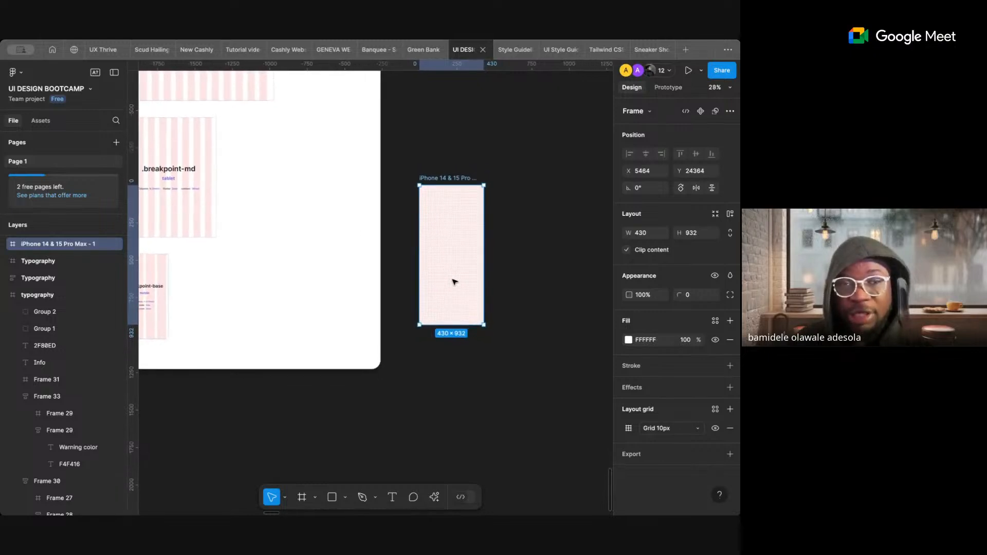
{"action": "scroll", "coordinate": [402, 297], "scroll_direction": "left", "scroll_amount": 2}
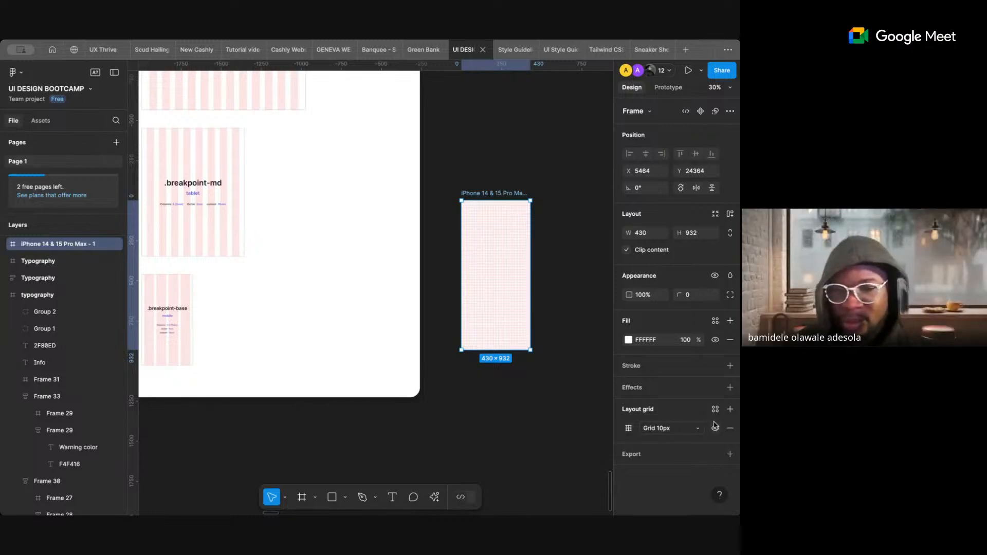
- Change the iPhone frame's layout grid to Columns with a count of 4
{"action": "left_click", "coordinate": [628, 429]}
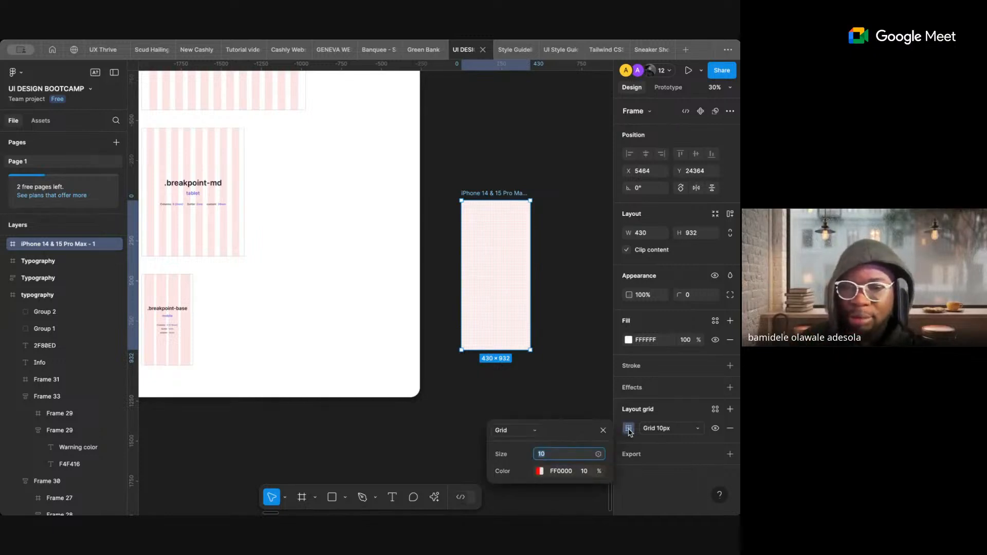
{"action": "scroll", "coordinate": [562, 411], "scroll_direction": "down", "scroll_amount": 3}
{"action": "scroll", "coordinate": [562, 412], "scroll_direction": "left", "scroll_amount": 3}
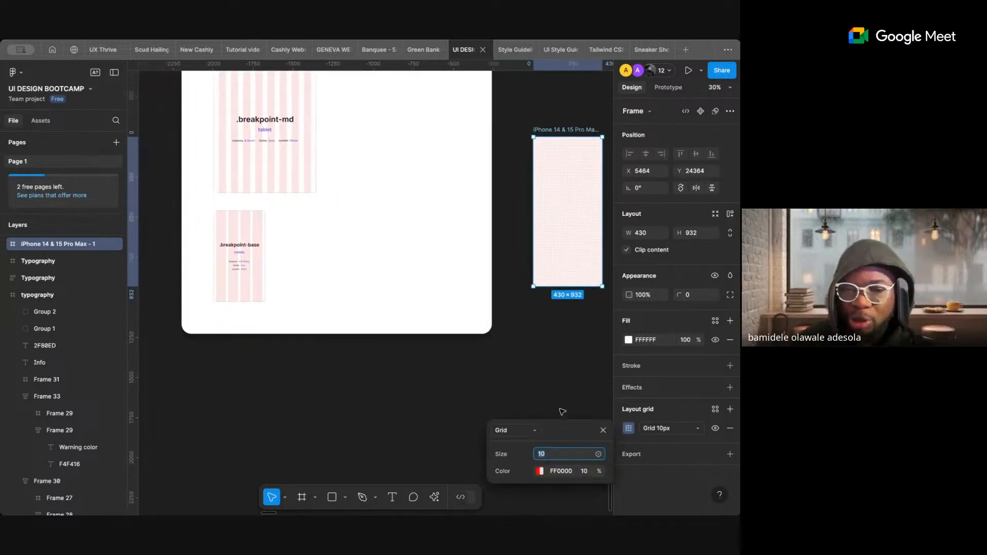
{"action": "scroll", "coordinate": [562, 412], "scroll_direction": "up", "scroll_amount": 1}
{"action": "scroll", "coordinate": [562, 411], "scroll_direction": "right", "scroll_amount": 1}
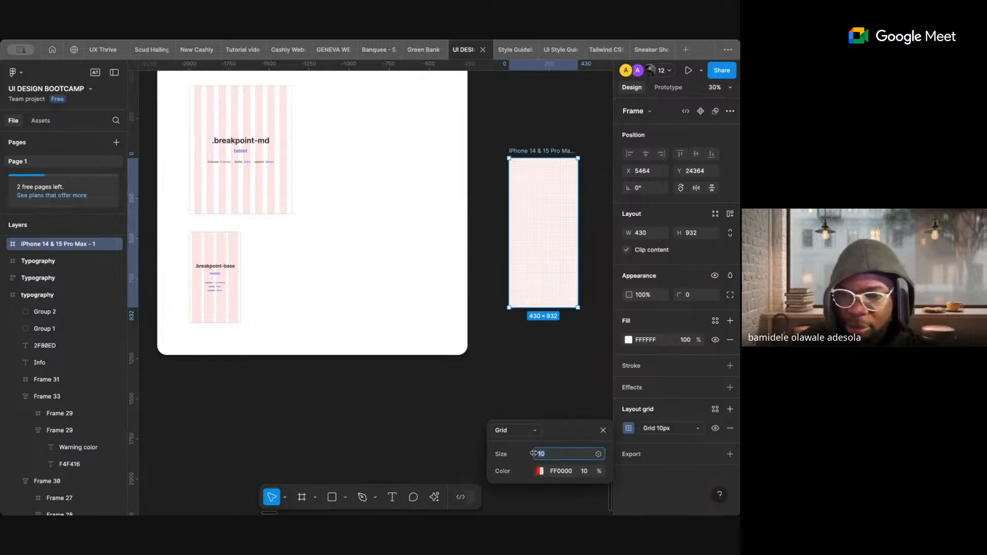
{"action": "left_click", "coordinate": [536, 435]}
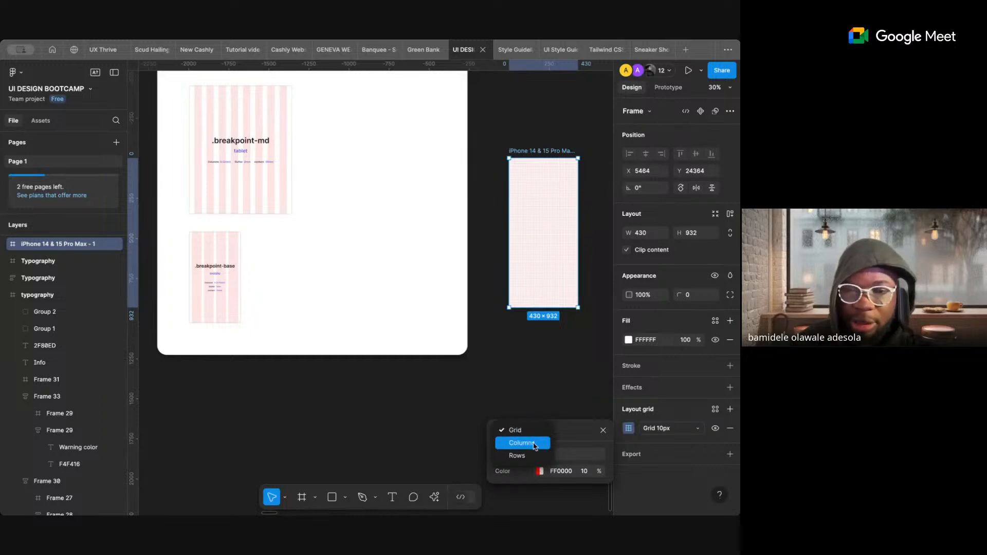
{"action": "left_click", "coordinate": [535, 445]}
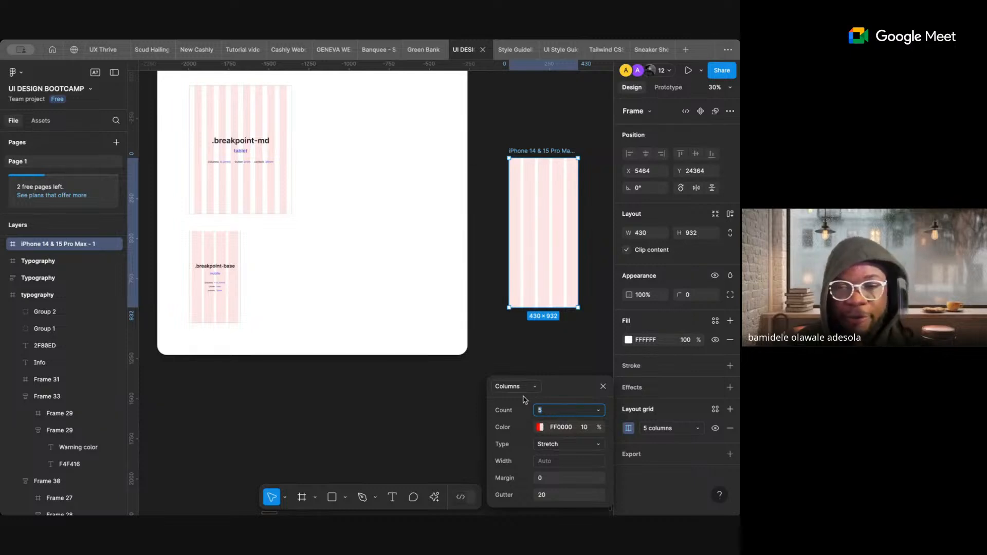
{"action": "type", "text": "4"}
{"action": "key", "text": "Return"}
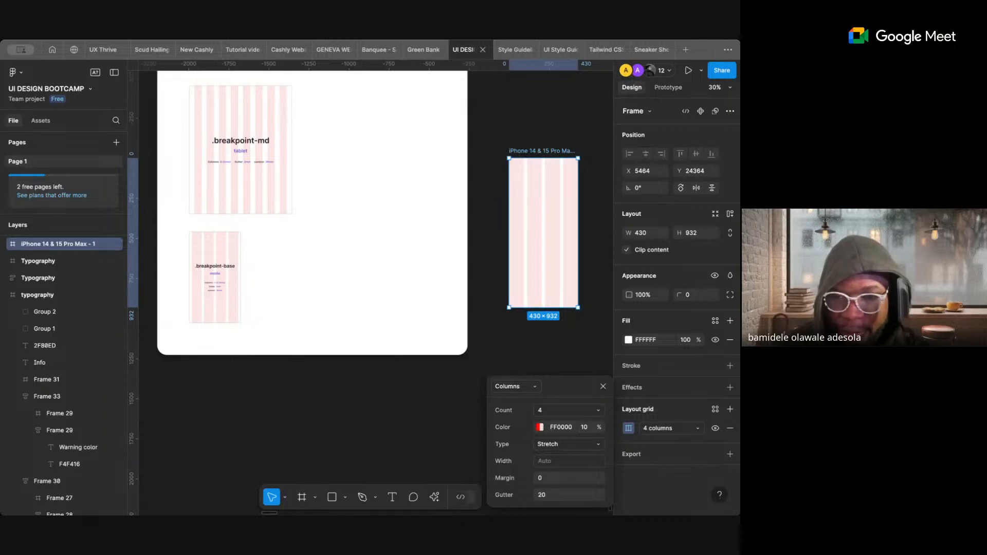
- Try the Center type for the iPhone frame's columns and restore Stretch
{"action": "left_click", "coordinate": [556, 446]}
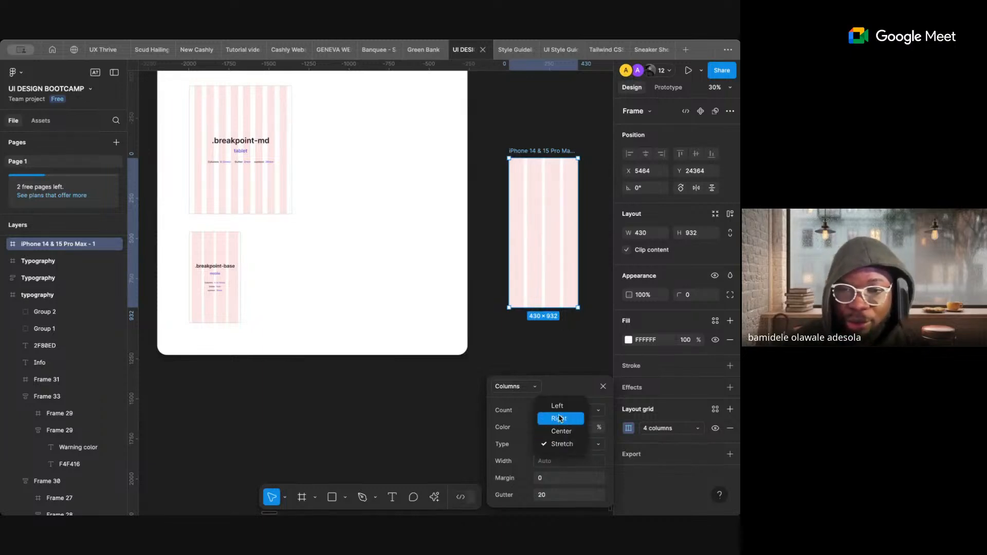
{"action": "left_click", "coordinate": [561, 432]}
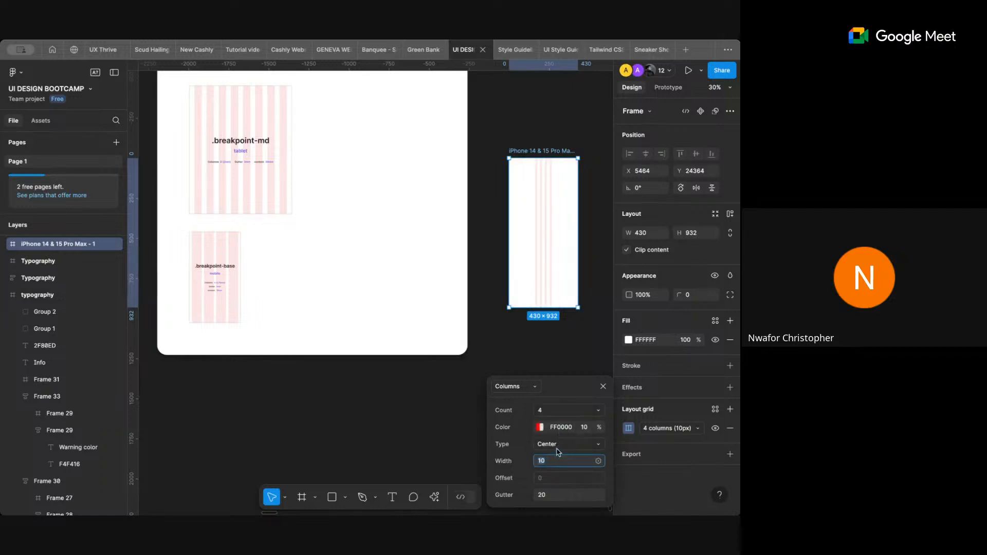
{"action": "left_click", "coordinate": [558, 446]}
{"action": "left_click", "coordinate": [558, 456]}
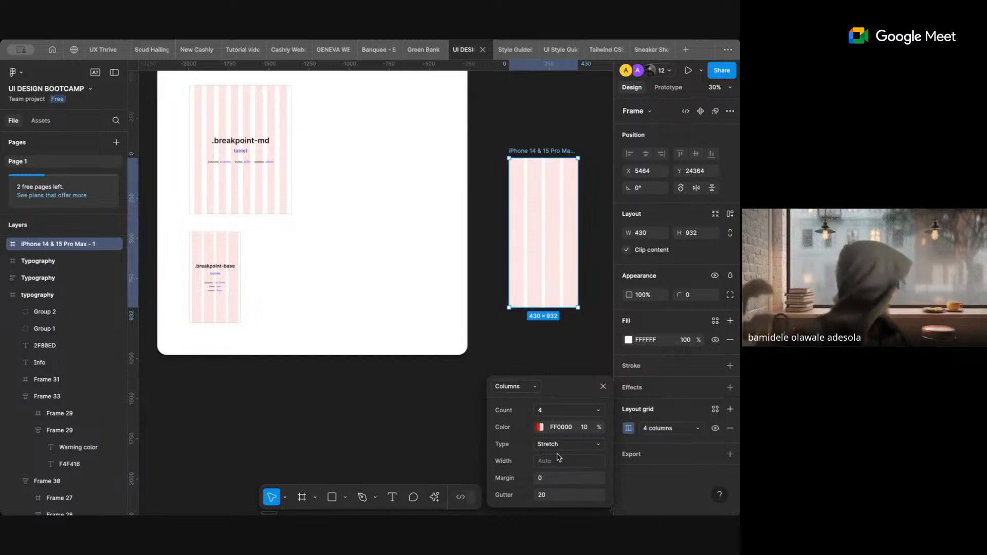
- Move the iPhone frame up, away from the Grids frame, to the empty canvas beside the 04. Grid Systems frame
{"action": "scroll", "coordinate": [227, 328], "scroll_direction": "up", "scroll_amount": 1}
{"action": "scroll", "coordinate": [206, 297], "scroll_direction": "up", "scroll_amount": 3}
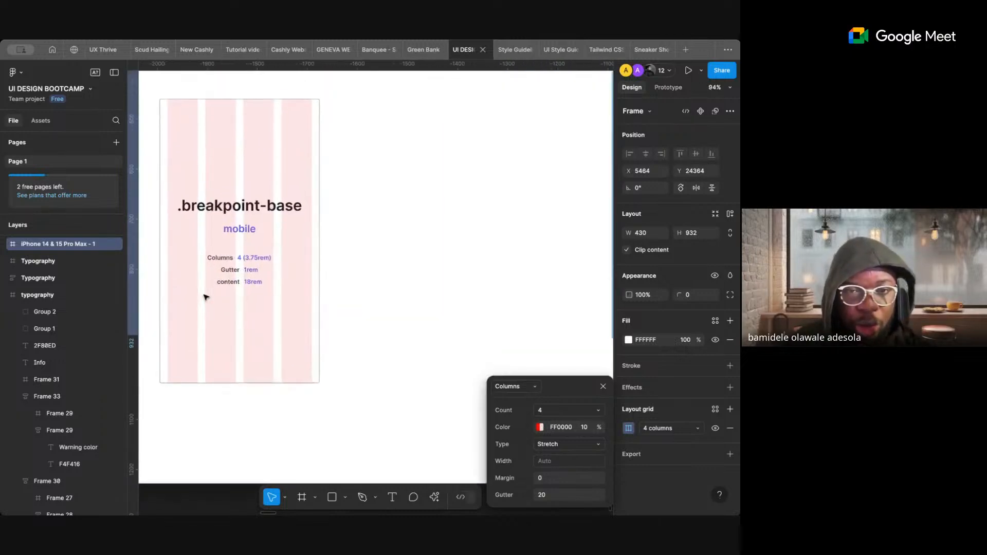
{"action": "scroll", "coordinate": [204, 293], "scroll_direction": "down", "scroll_amount": 4}
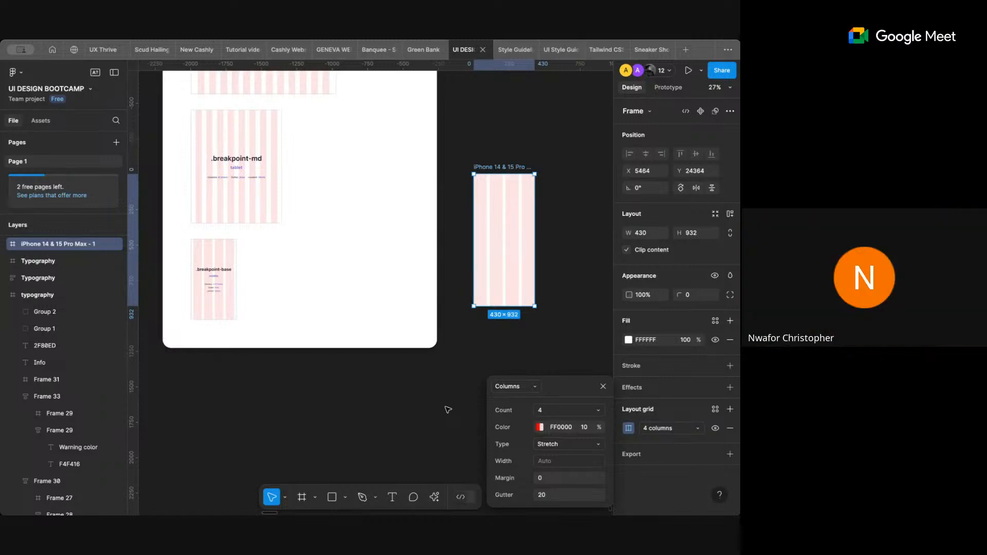
{"action": "scroll", "coordinate": [331, 251], "scroll_direction": "up", "scroll_amount": 4}
{"action": "scroll", "coordinate": [331, 250], "scroll_direction": "right", "scroll_amount": 3}
{"action": "scroll", "coordinate": [330, 251], "scroll_direction": "up", "scroll_amount": 1}
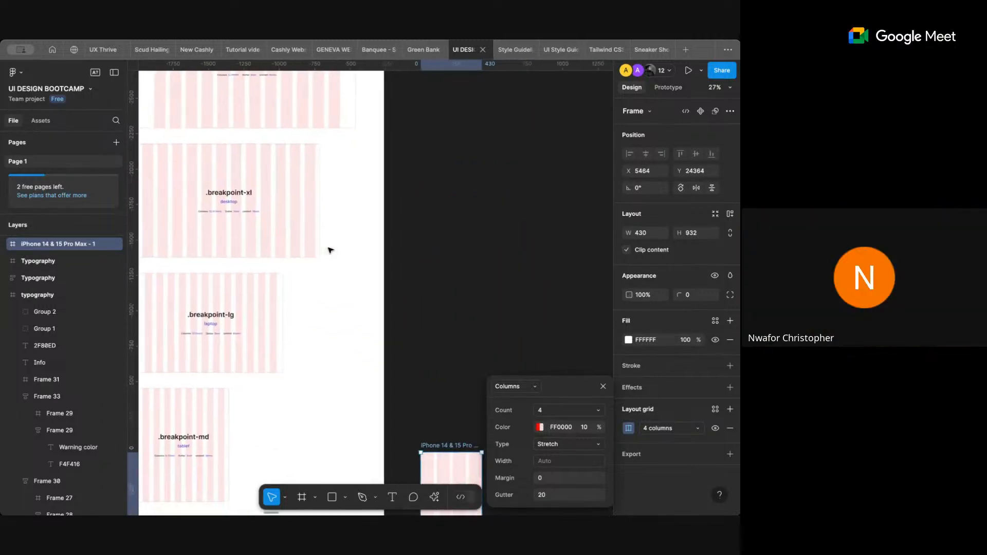
{"action": "left_click_drag", "start_coordinate": [396, 390], "coordinate": [424, 176]}
{"action": "scroll", "coordinate": [368, 154], "scroll_direction": "up", "scroll_amount": 3}
{"action": "scroll", "coordinate": [368, 154], "scroll_direction": "right", "scroll_amount": 3}
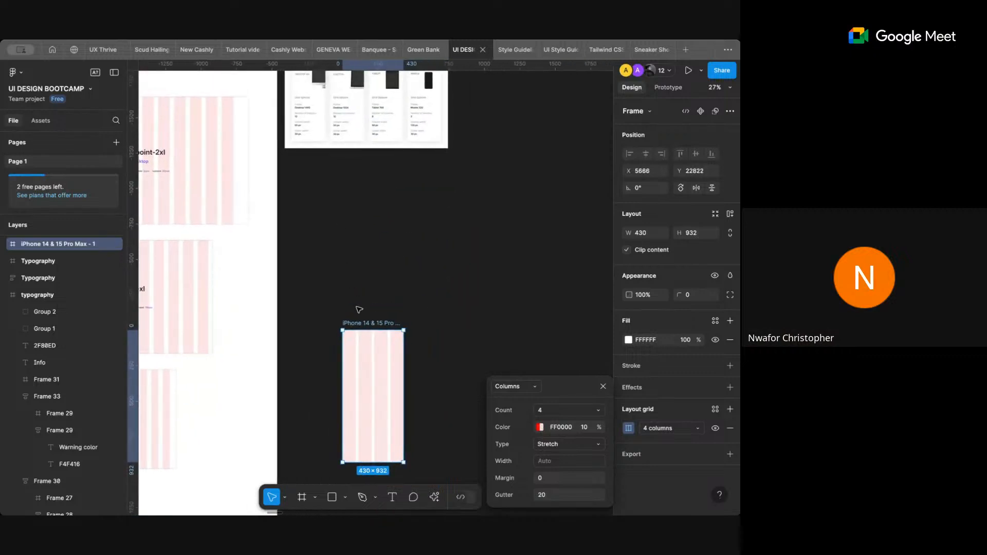
{"action": "left_click_drag", "start_coordinate": [360, 323], "coordinate": [510, 91]}
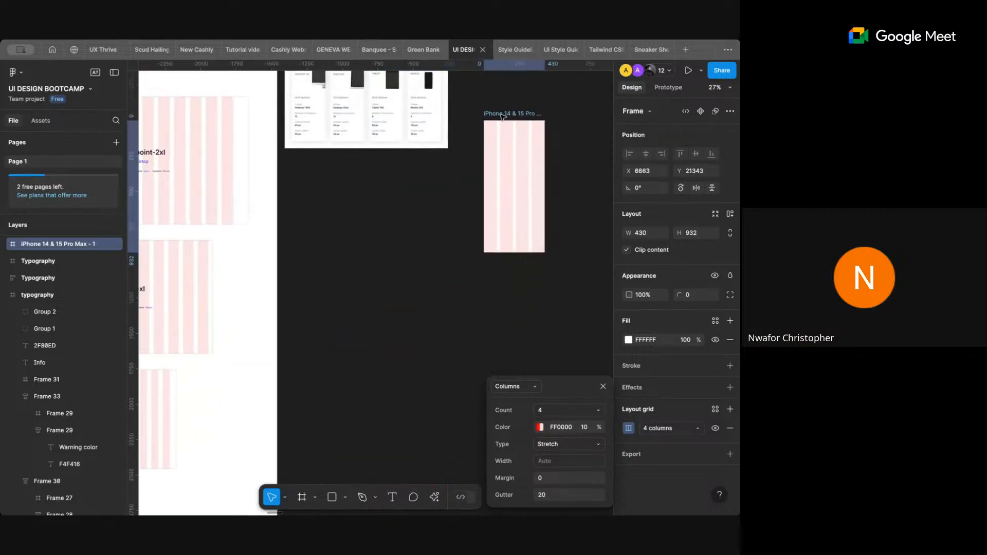
{"action": "scroll", "coordinate": [441, 204], "scroll_direction": "up", "scroll_amount": 3}
{"action": "scroll", "coordinate": [441, 204], "scroll_direction": "right", "scroll_amount": 1}
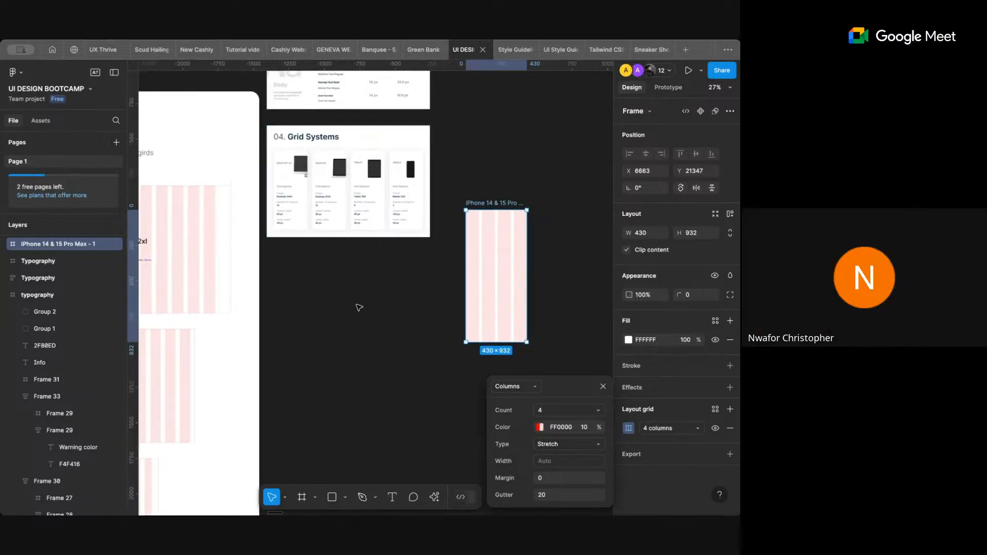
- Set the iPhone frame's column gutter to 30 and the margin to 12
{"action": "left_click", "coordinate": [553, 492]}
{"action": "type", "text": "30"}
{"action": "key", "text": "Return"}
{"action": "left_click", "coordinate": [548, 482]}
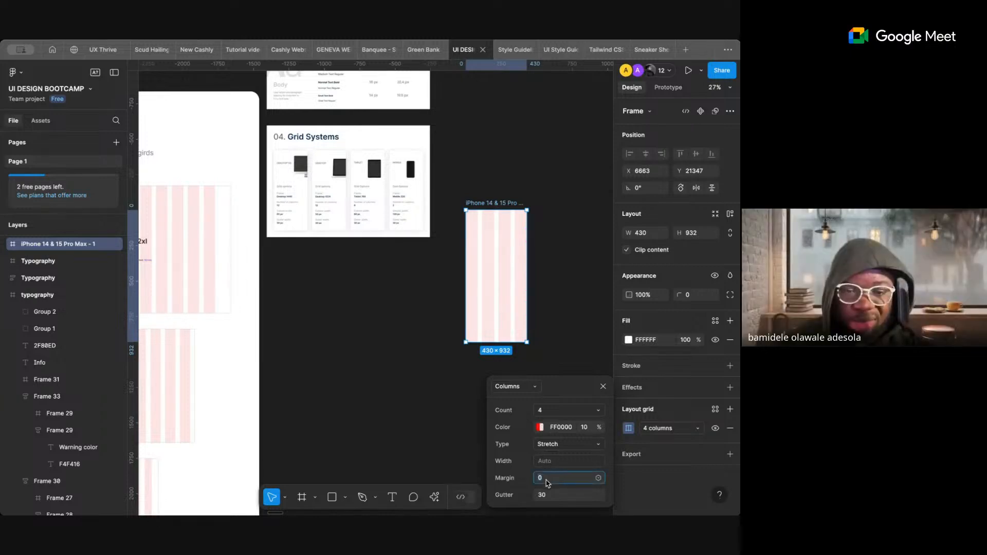
{"action": "type", "text": "12"}
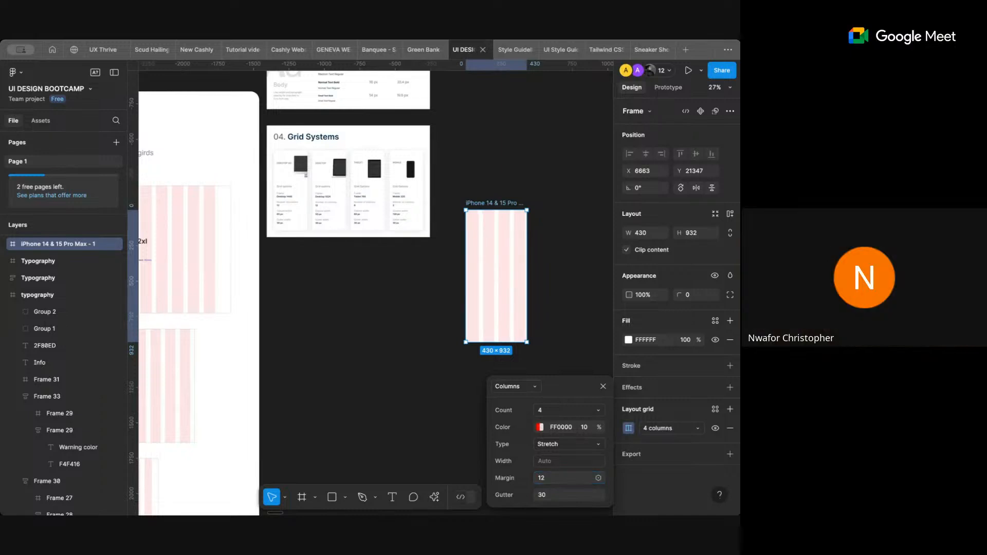
- Try a column margin of 60 on the iPhone frame, and set the margin to 30
{"action": "left_click", "coordinate": [550, 482]}
{"action": "type", "text": "60"}
{"action": "key", "text": "Return"}
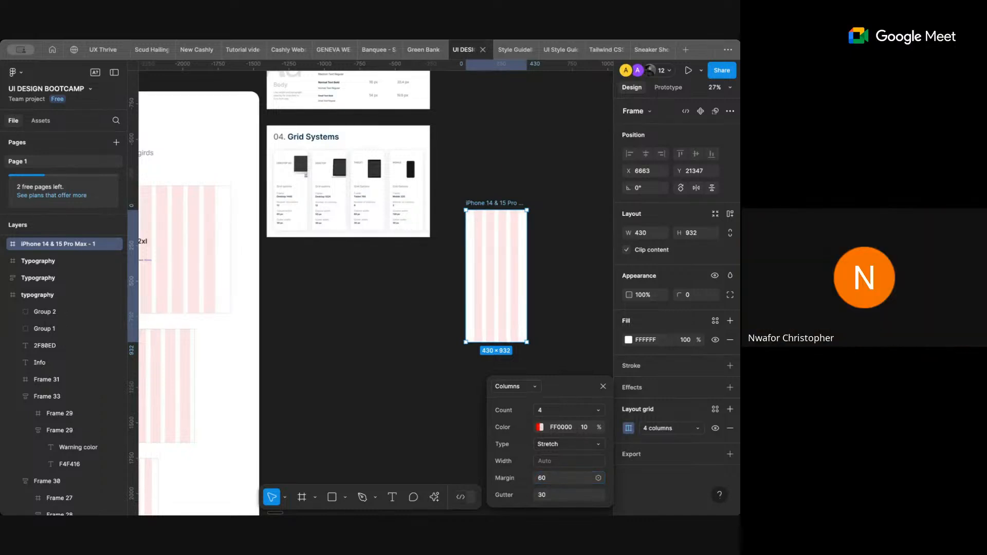
{"action": "left_click", "coordinate": [551, 482]}
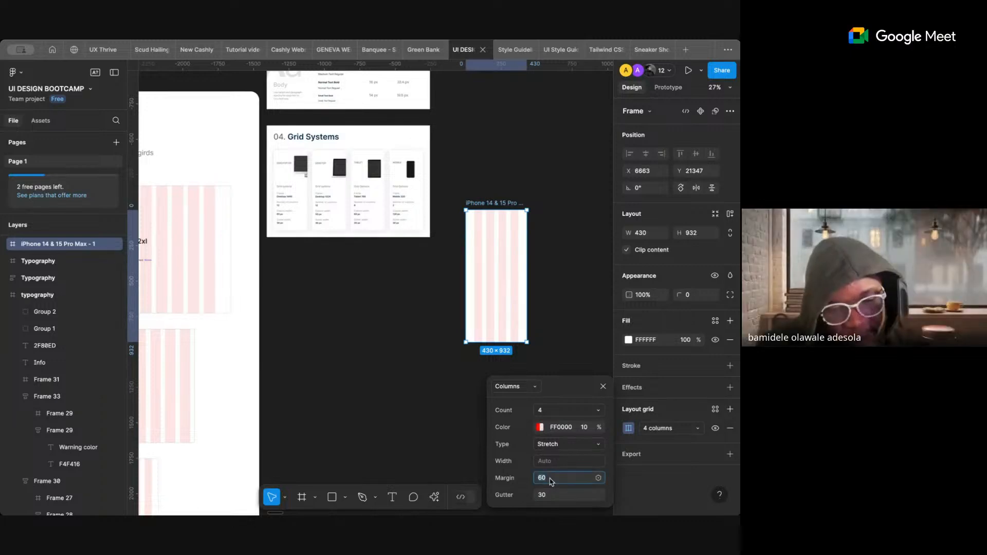
{"action": "type", "text": "30"}
{"action": "key", "text": "Return"}
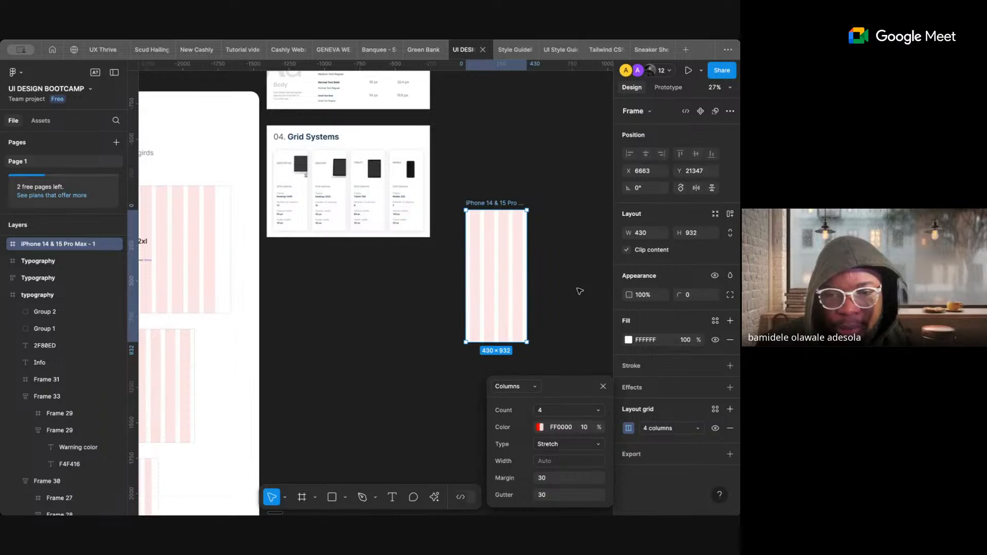
- Try centring the iPhone frame's columns, and set their type back to Stretch
{"action": "left_click", "coordinate": [559, 445]}
{"action": "left_click", "coordinate": [559, 436]}
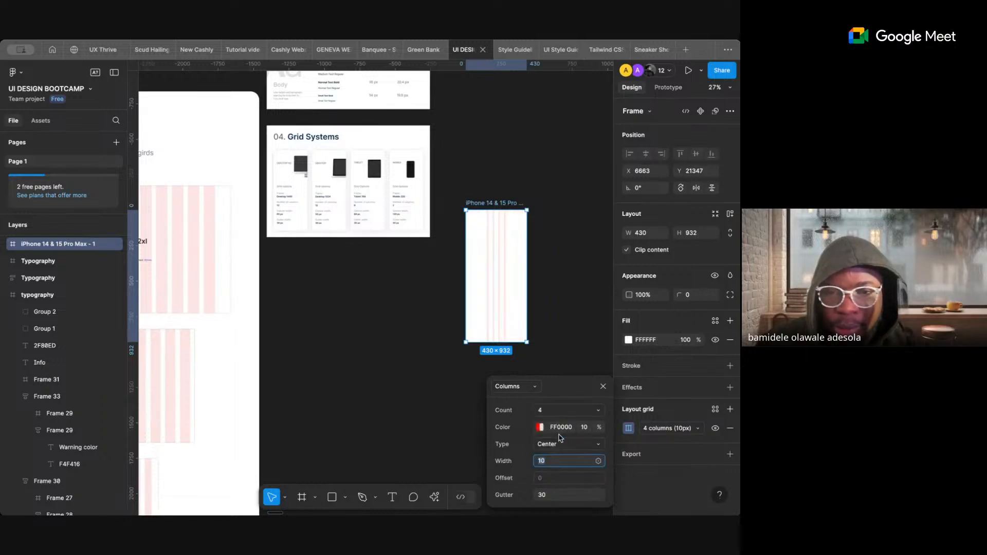
{"action": "left_click", "coordinate": [560, 445]}
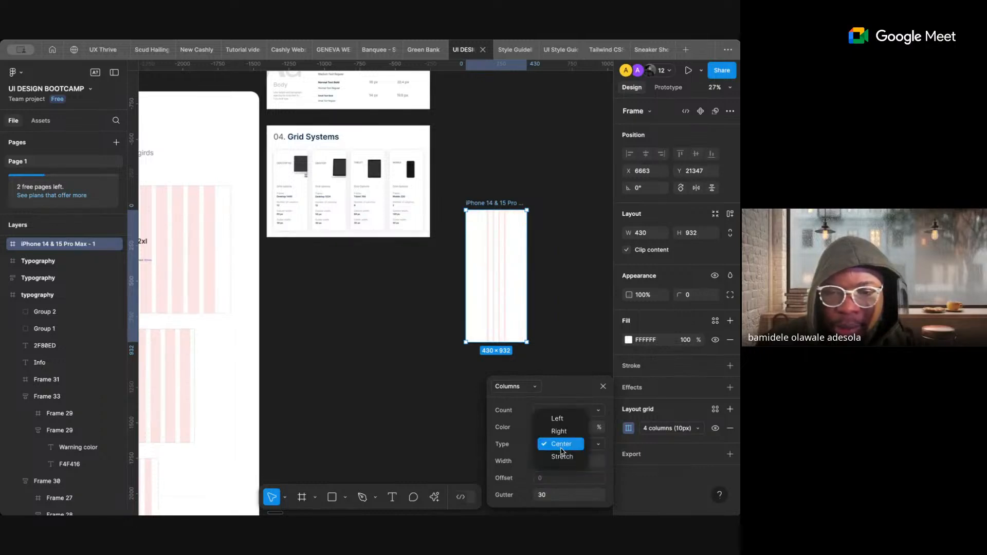
{"action": "left_click", "coordinate": [562, 456]}
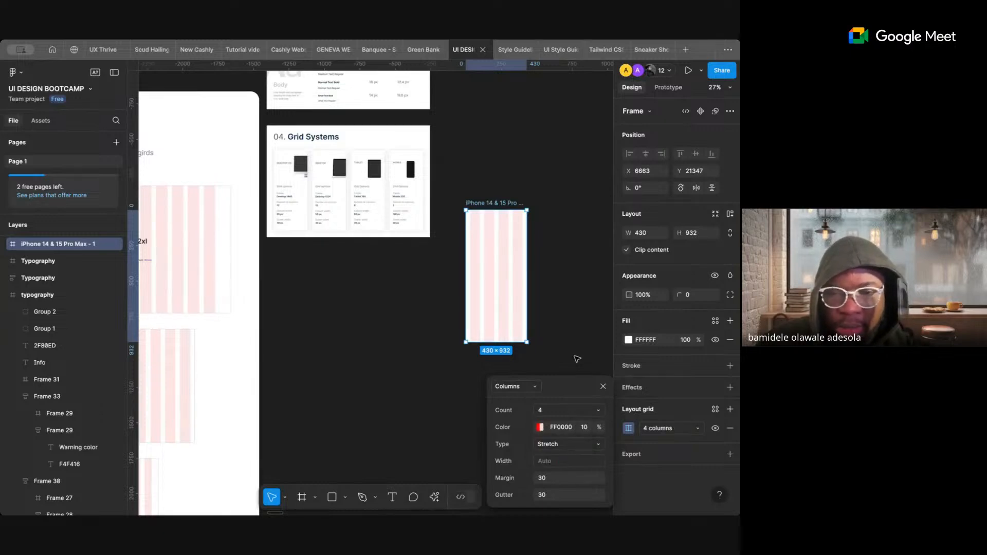
- Change the colour of the iPhone frame's column grid to 3300FF
{"action": "left_click", "coordinate": [540, 427]}
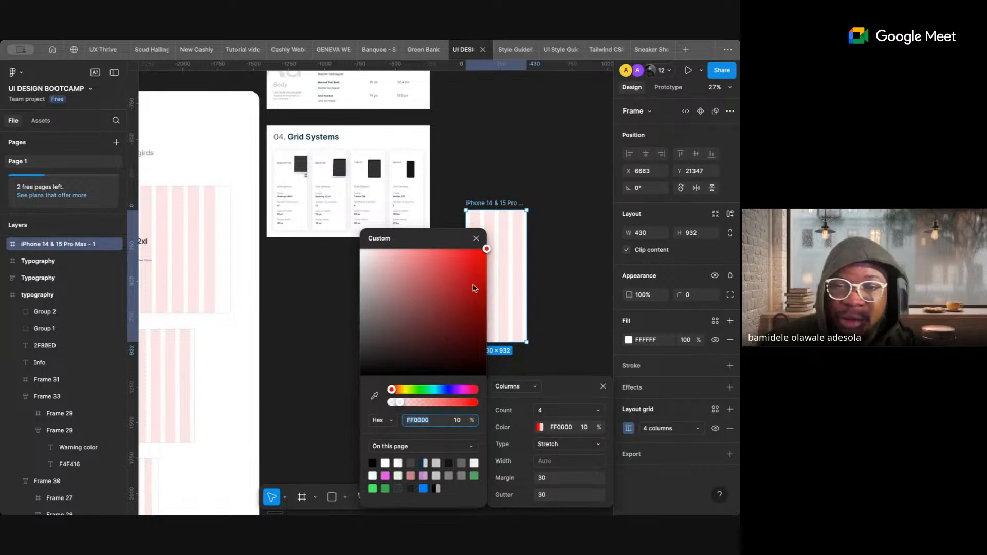
{"action": "left_click", "coordinate": [449, 389]}
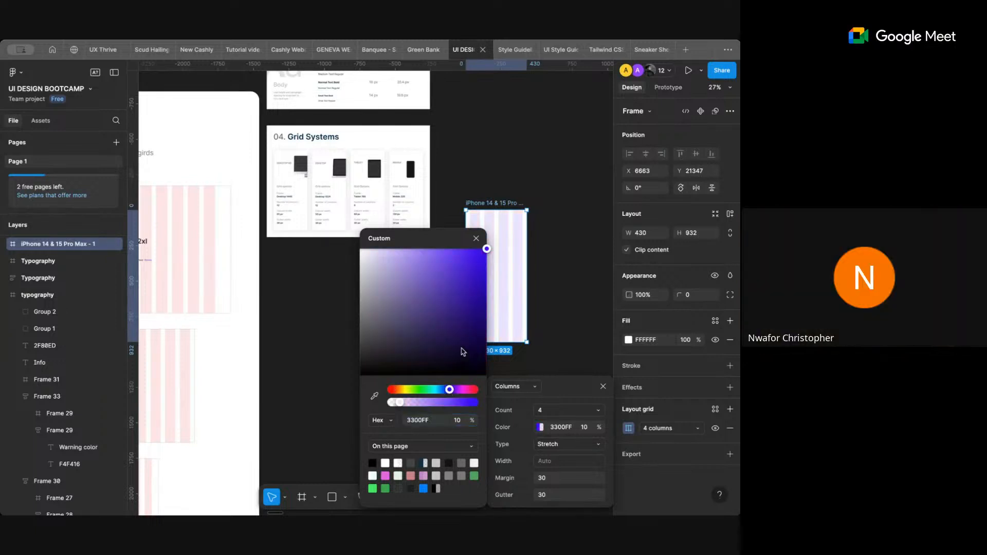
{"action": "left_click", "coordinate": [556, 267]}
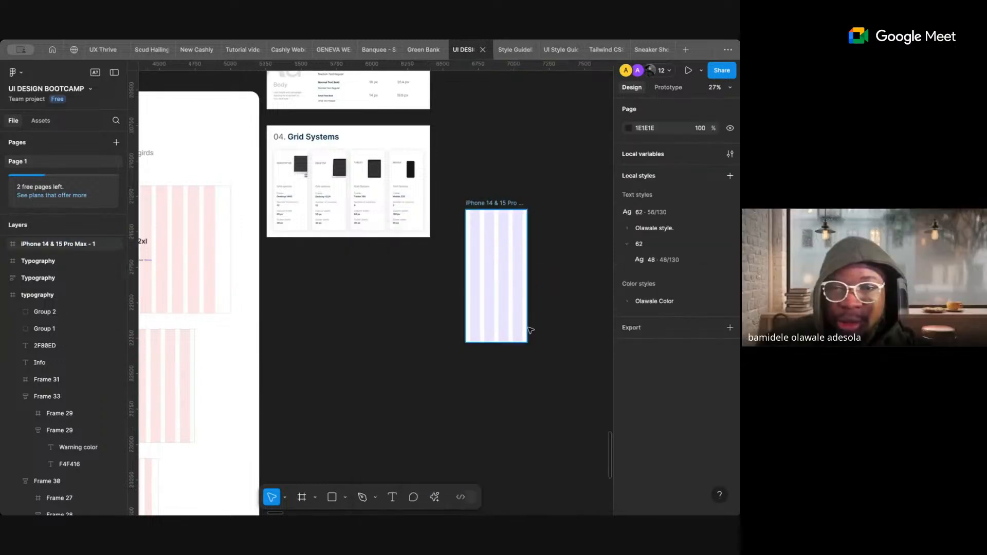
{"action": "left_click", "coordinate": [495, 203]}
{"action": "left_click", "coordinate": [628, 429]}
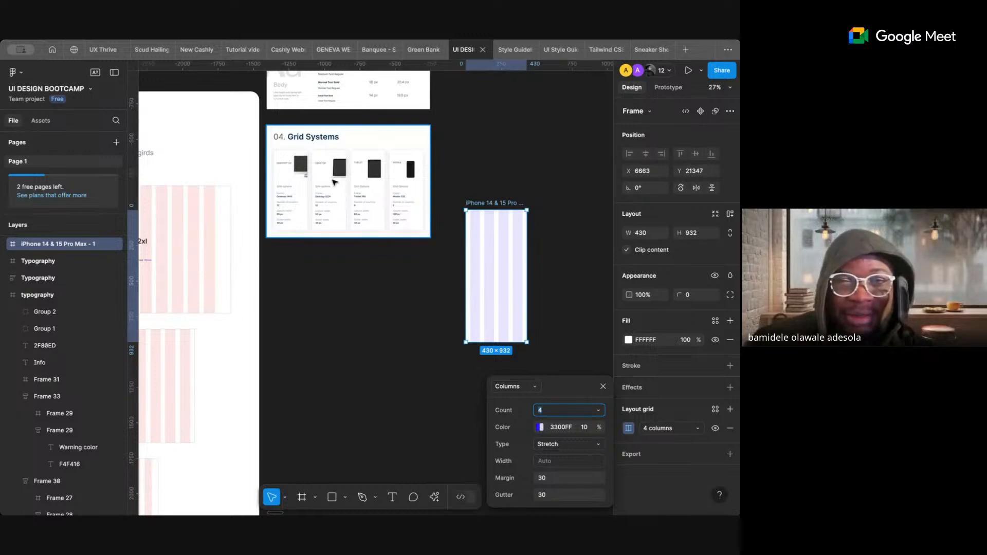
- Move the 04. Grid Systems group down and right, close beside the iPhone frame, to X 5437 and Y 21446
{"action": "left_click_drag", "start_coordinate": [324, 134], "coordinate": [350, 235]}
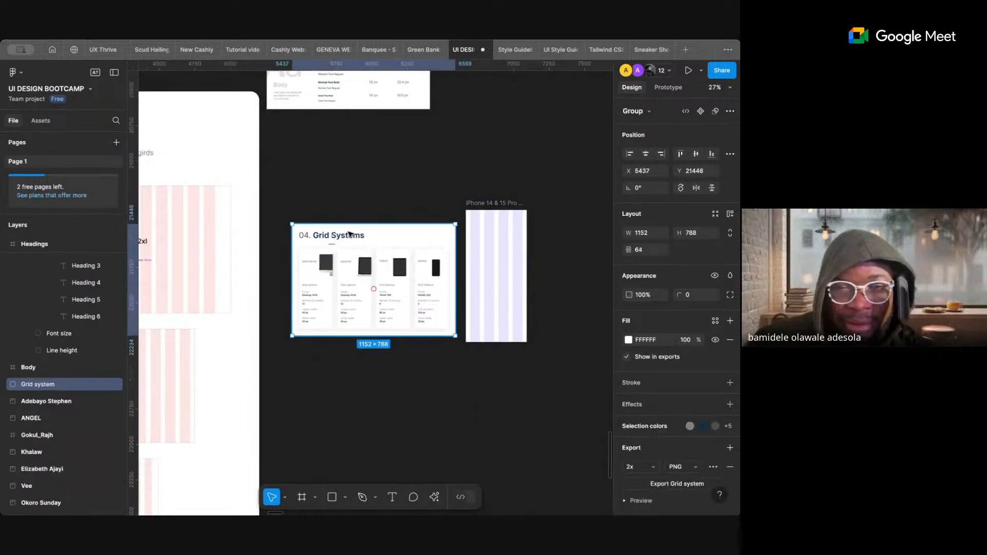
{"action": "scroll", "coordinate": [328, 301], "scroll_direction": "up", "scroll_amount": 5, "text": "ctrl"}
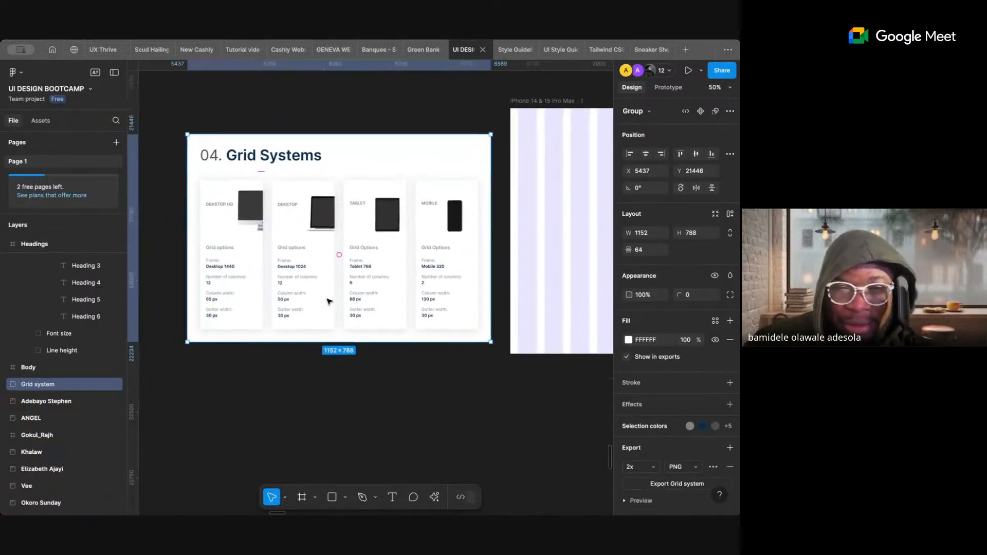
{"action": "scroll", "coordinate": [329, 301], "scroll_direction": "right", "scroll_amount": 3}
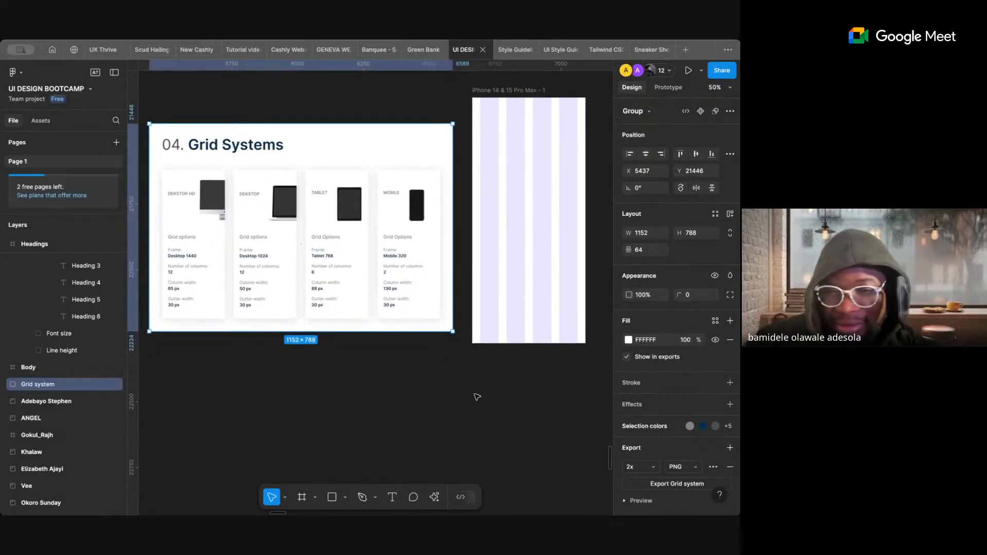
- Try a column margin of 40 on the iPhone frame, and set the margin back to 30
{"action": "left_click", "coordinate": [523, 94]}
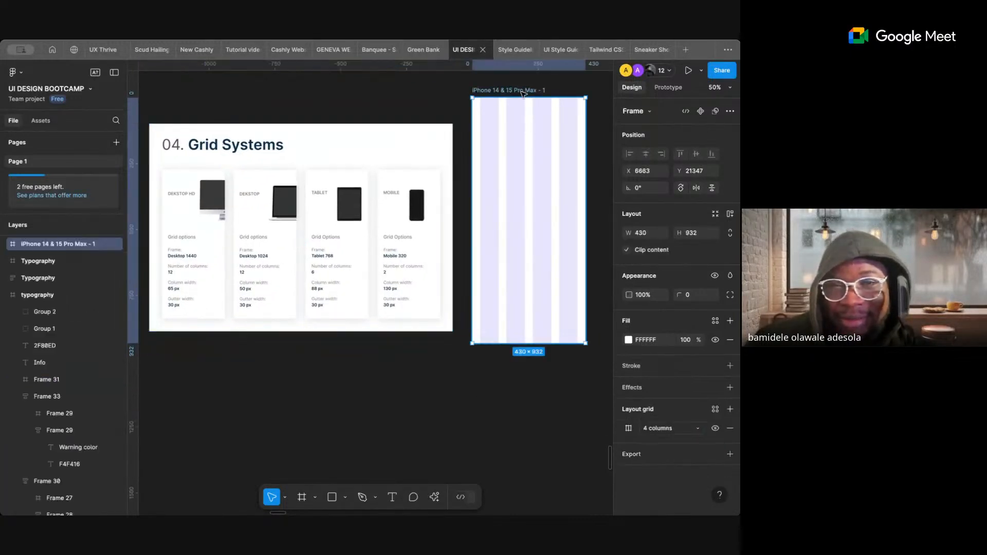
{"action": "left_click", "coordinate": [629, 428]}
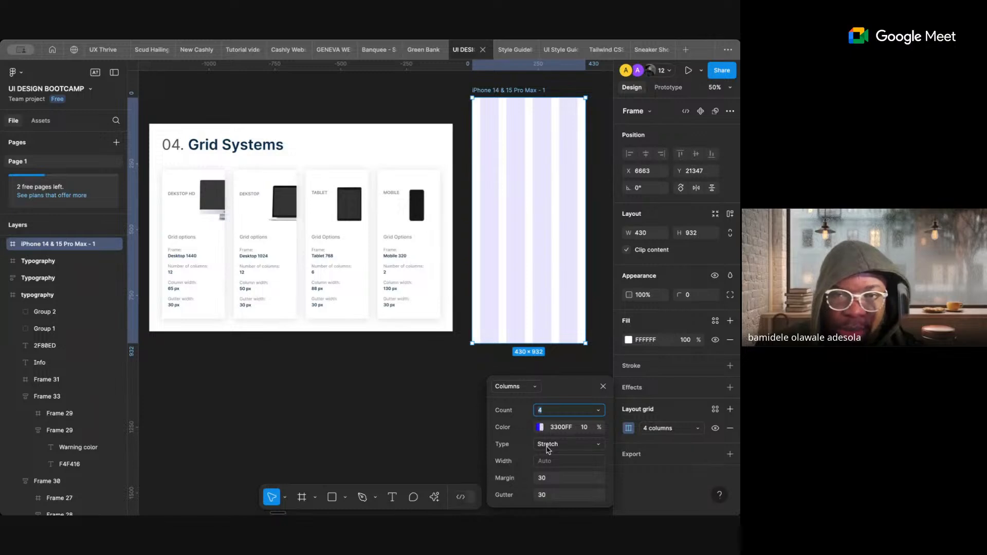
{"action": "left_click", "coordinate": [548, 478]}
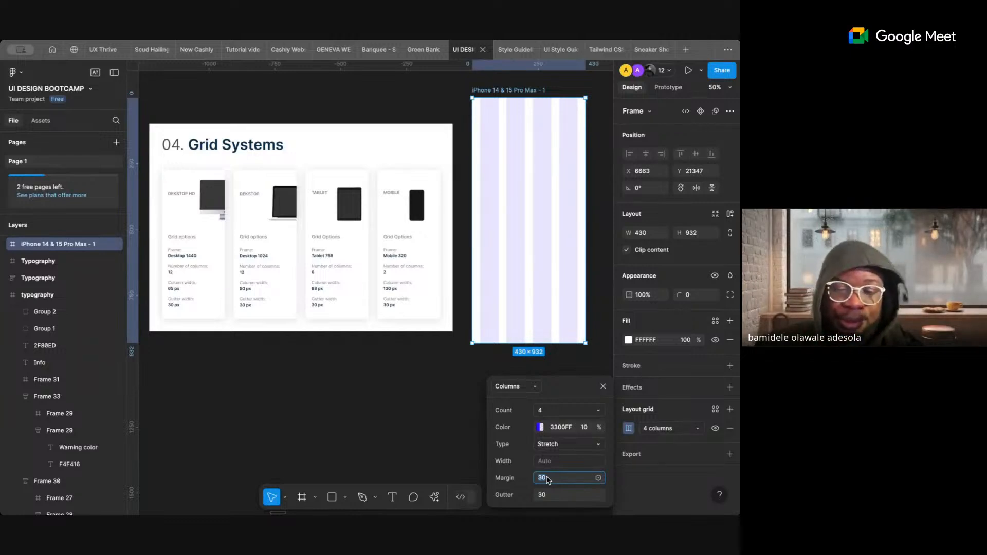
{"action": "type", "text": "40"}
{"action": "key", "text": "Return"}
{"action": "left_click", "coordinate": [548, 481]}
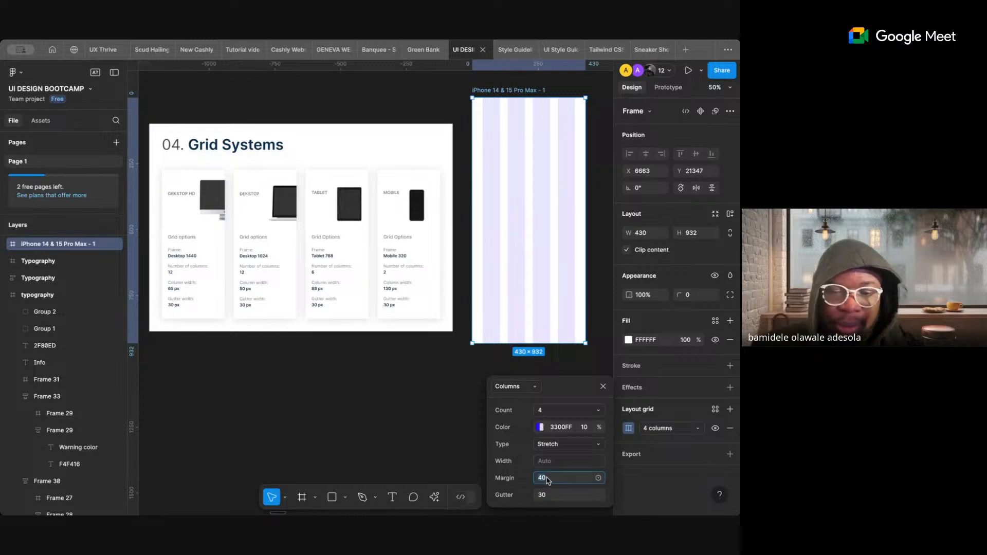
{"action": "type", "text": "30"}
{"action": "key", "text": "Return"}
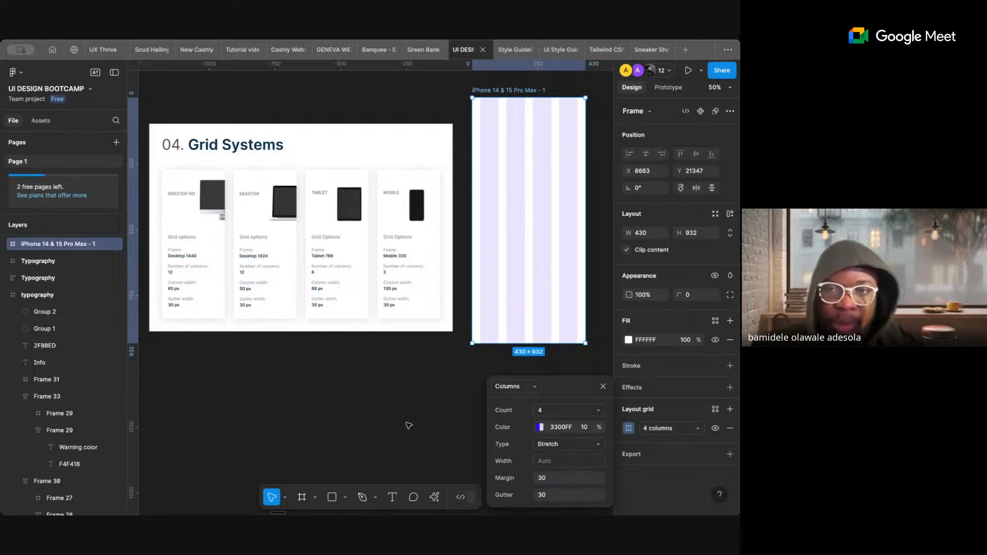
{"action": "left_click", "coordinate": [409, 426]}
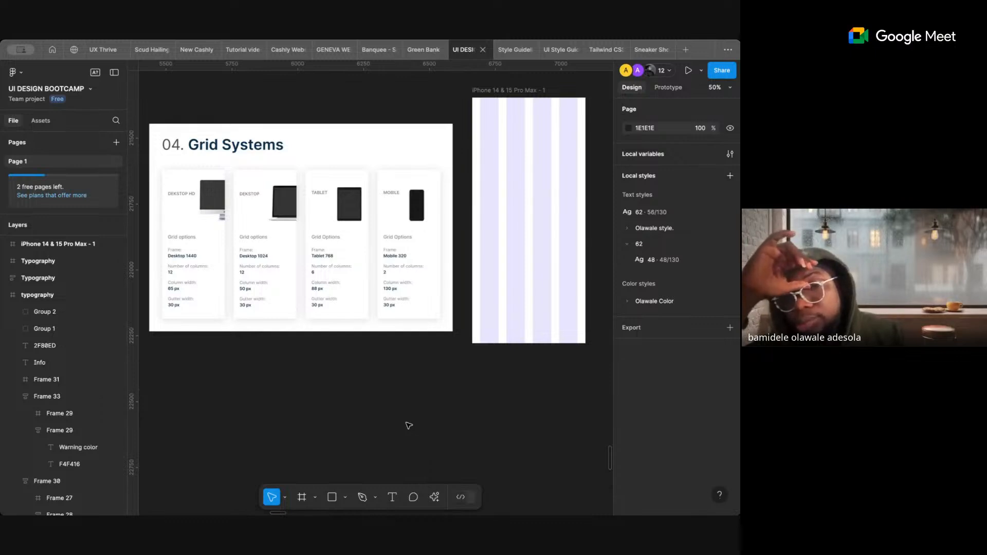
- Examine the columns, gutter and content values of the tablet and mobile breakpoint examples in the Grids frame
{"action": "scroll", "coordinate": [319, 434], "scroll_direction": "left", "scroll_amount": 8}
{"action": "scroll", "coordinate": [319, 435], "scroll_direction": "down", "scroll_amount": 6}
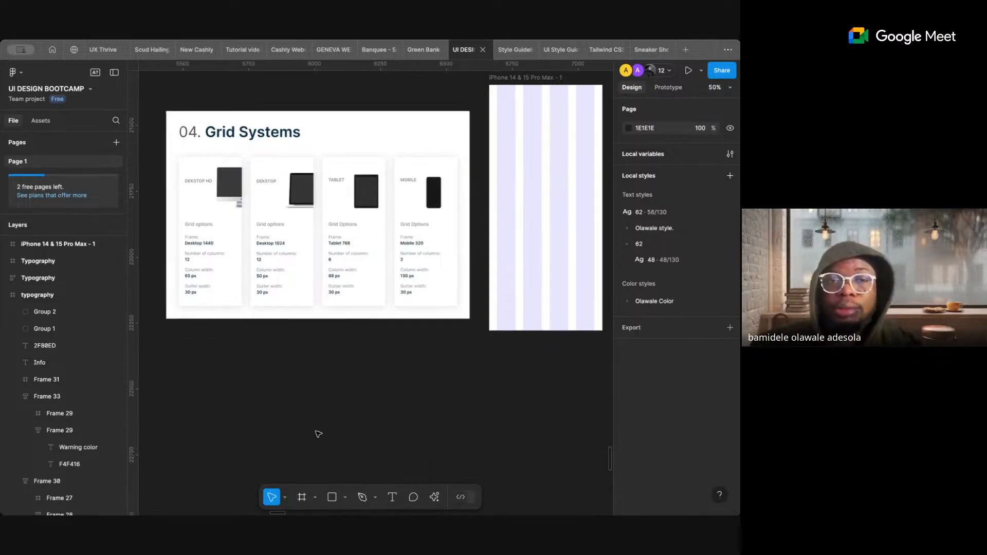
{"action": "scroll", "coordinate": [319, 435], "scroll_direction": "down", "scroll_amount": 10}
{"action": "scroll", "coordinate": [318, 434], "scroll_direction": "left", "scroll_amount": 9}
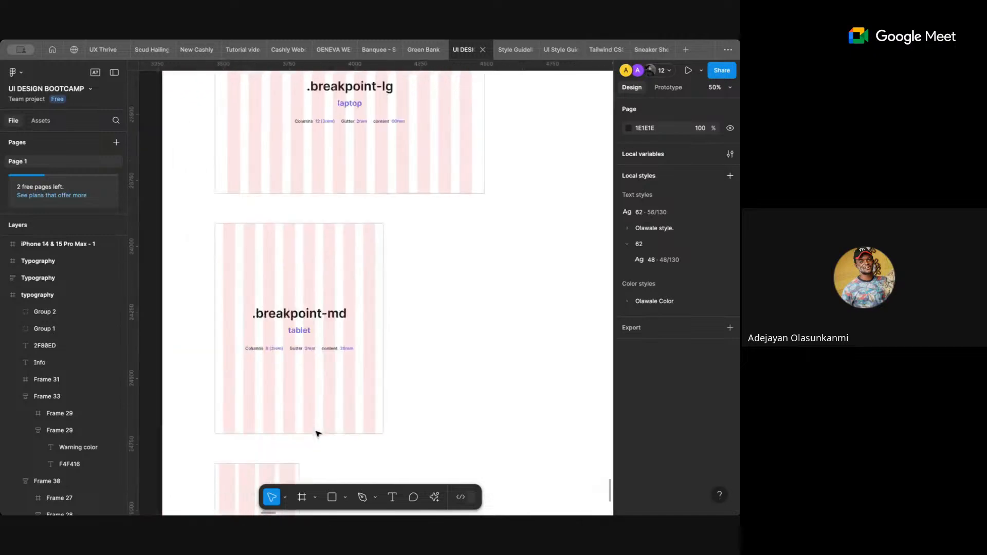
{"action": "scroll", "coordinate": [318, 434], "scroll_direction": "down", "scroll_amount": 2}
{"action": "scroll", "coordinate": [318, 434], "scroll_direction": "right", "scroll_amount": 4}
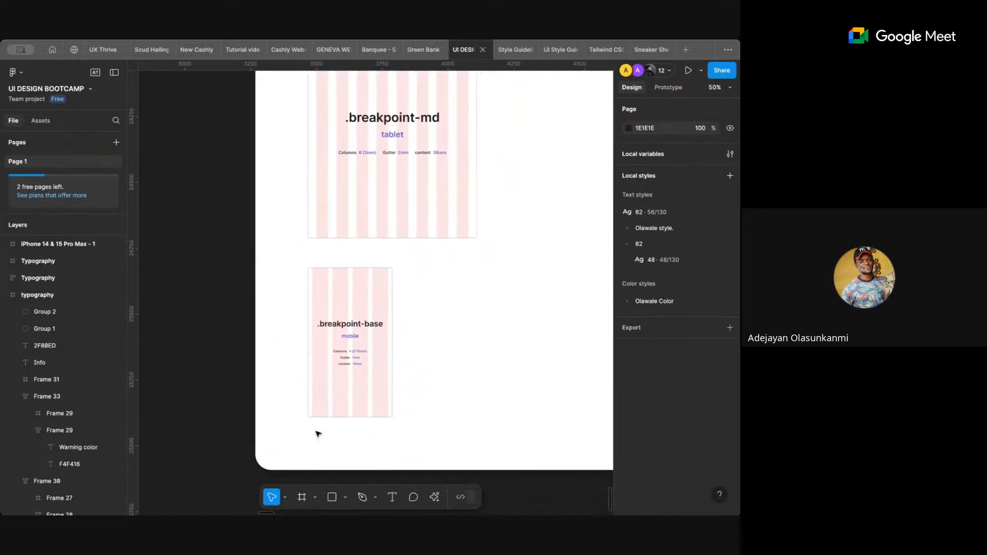
{"action": "scroll", "coordinate": [319, 434], "scroll_direction": "left", "scroll_amount": 1}
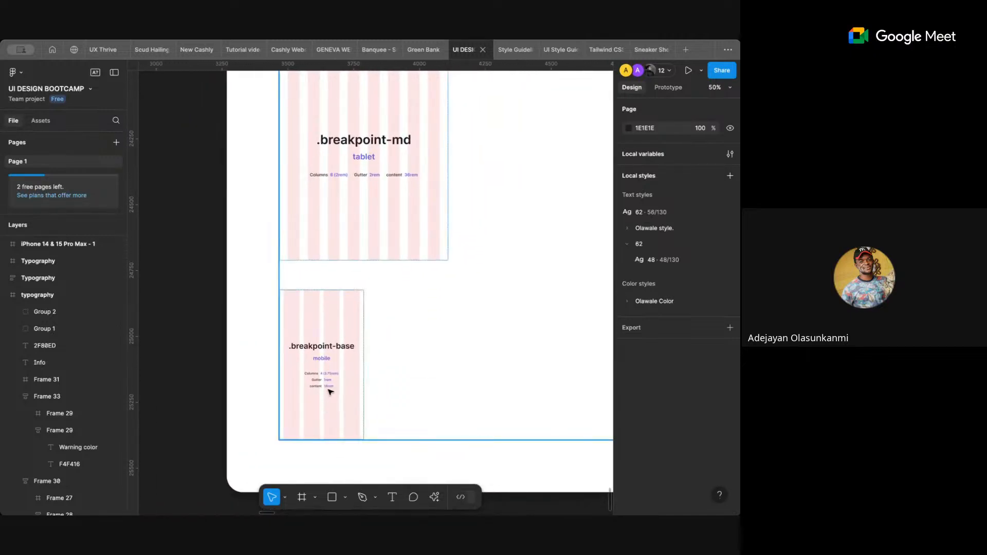
{"action": "scroll", "coordinate": [330, 391], "scroll_direction": "up", "scroll_amount": 5}
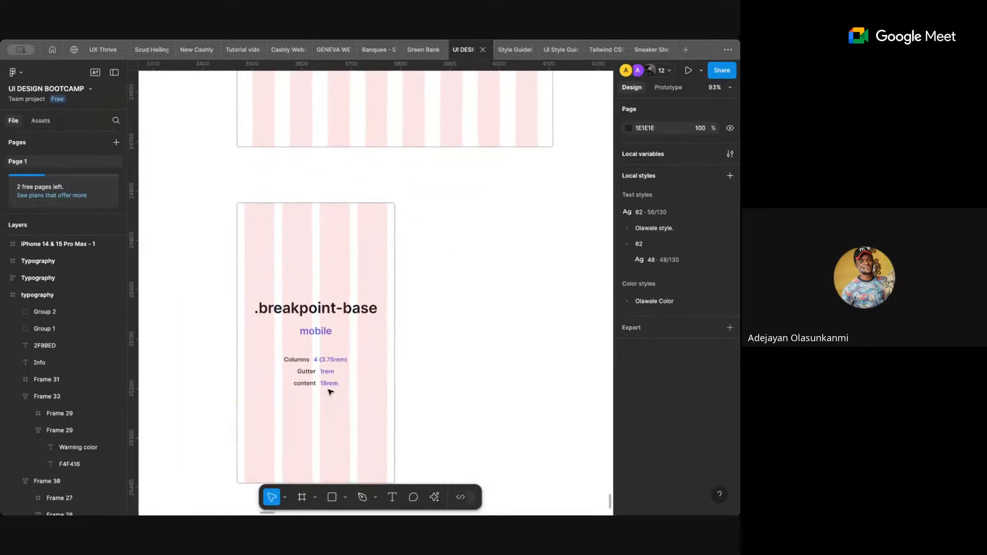
{"action": "scroll", "coordinate": [330, 390], "scroll_direction": "down", "scroll_amount": 5}
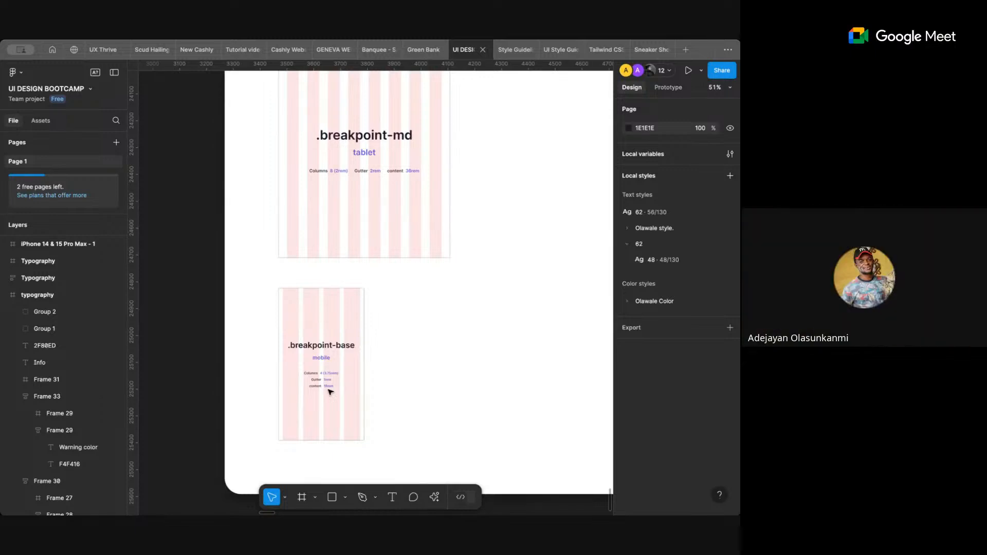
{"action": "scroll", "coordinate": [330, 392], "scroll_direction": "right", "scroll_amount": 10}
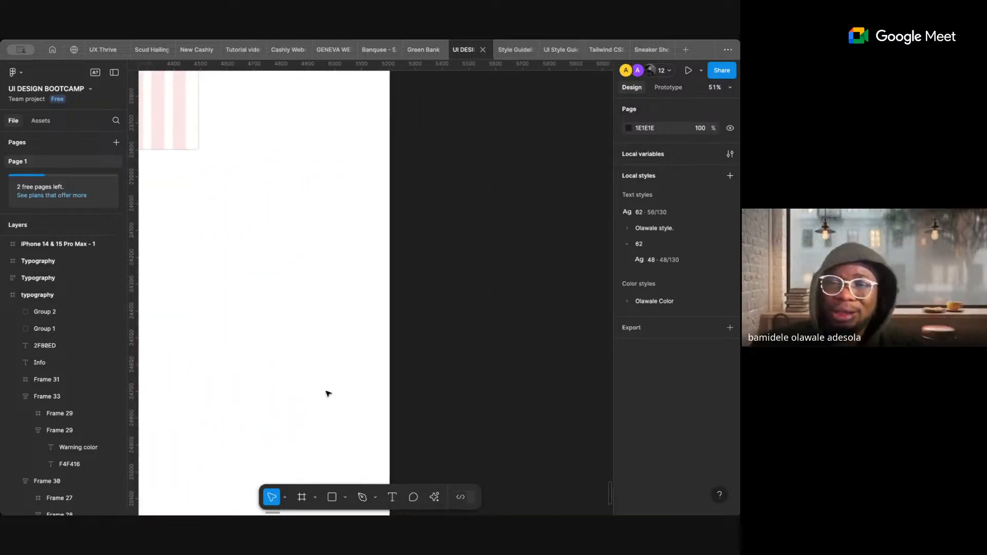
{"action": "scroll", "coordinate": [328, 394], "scroll_direction": "up", "scroll_amount": 10}
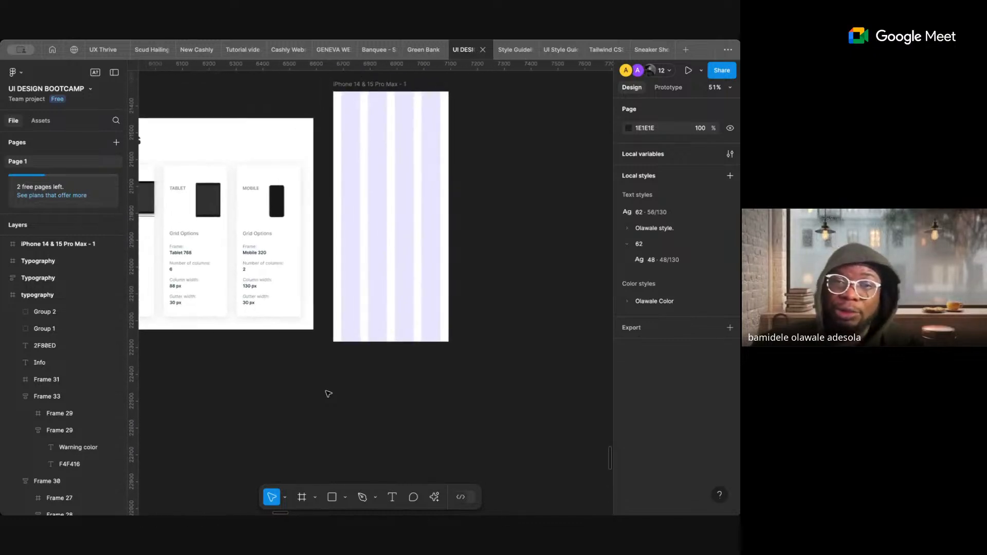
- Try Rows as the iPhone frame's layout grid type, and switch back to Columns
{"action": "left_click", "coordinate": [371, 85]}
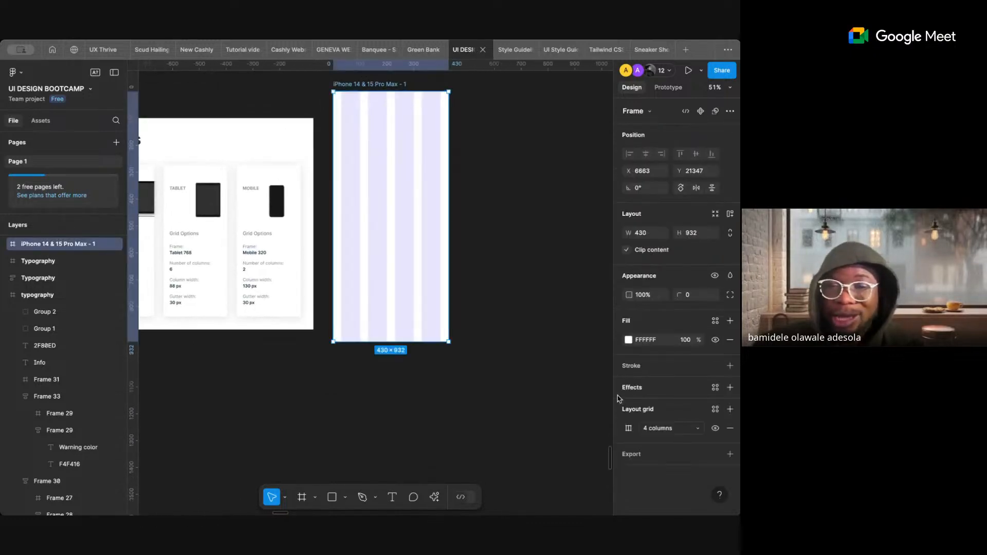
{"action": "left_click", "coordinate": [630, 429]}
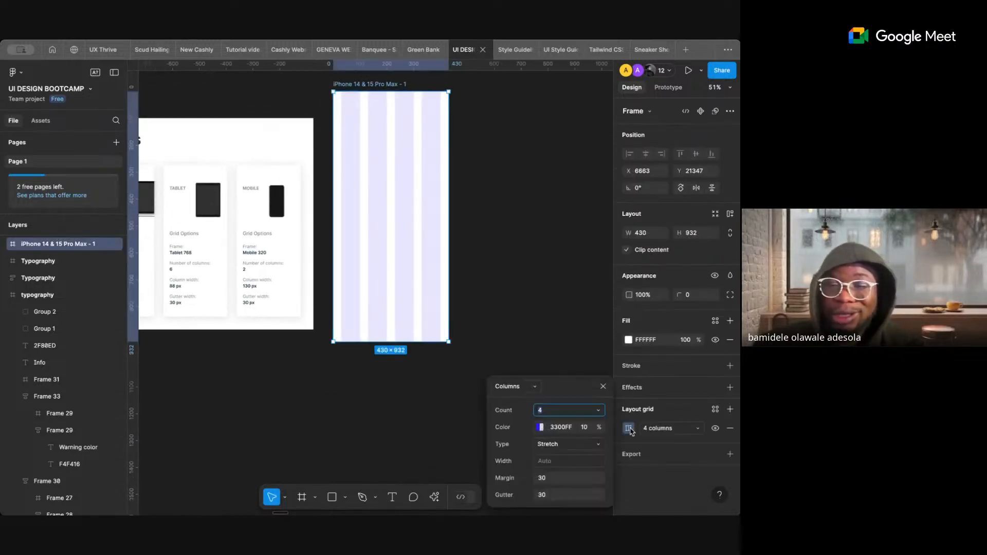
{"action": "left_click", "coordinate": [533, 387]}
{"action": "left_click", "coordinate": [527, 400]}
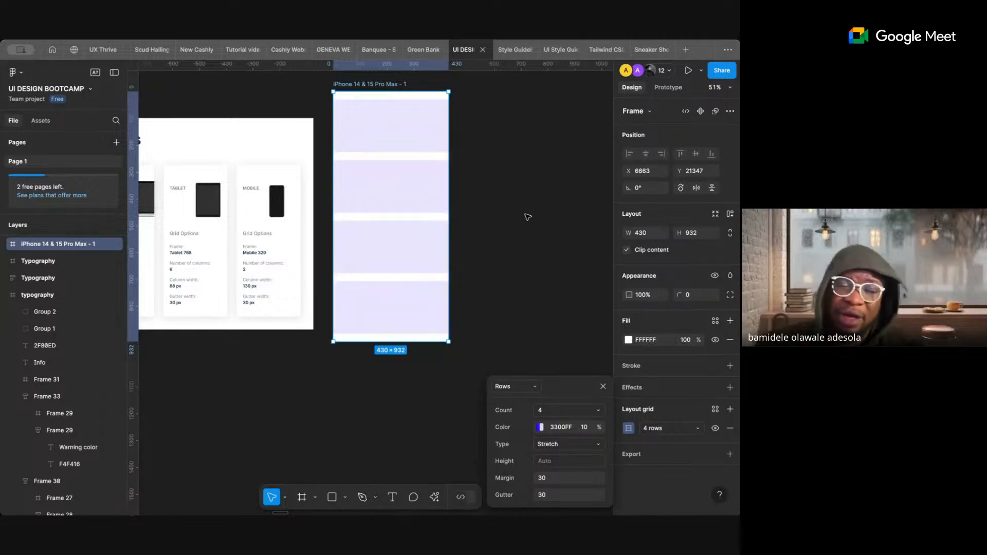
{"action": "left_click", "coordinate": [523, 393]}
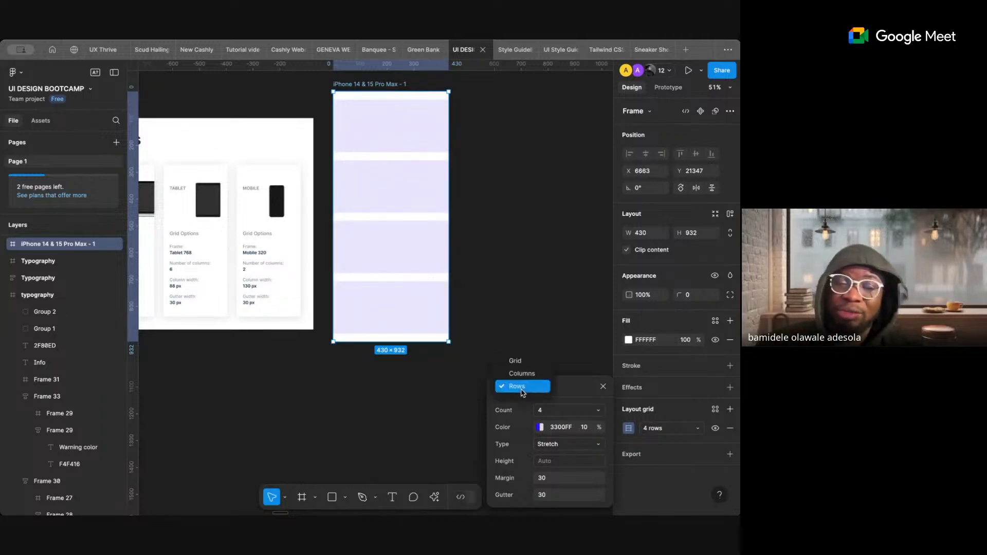
{"action": "left_click", "coordinate": [521, 379]}
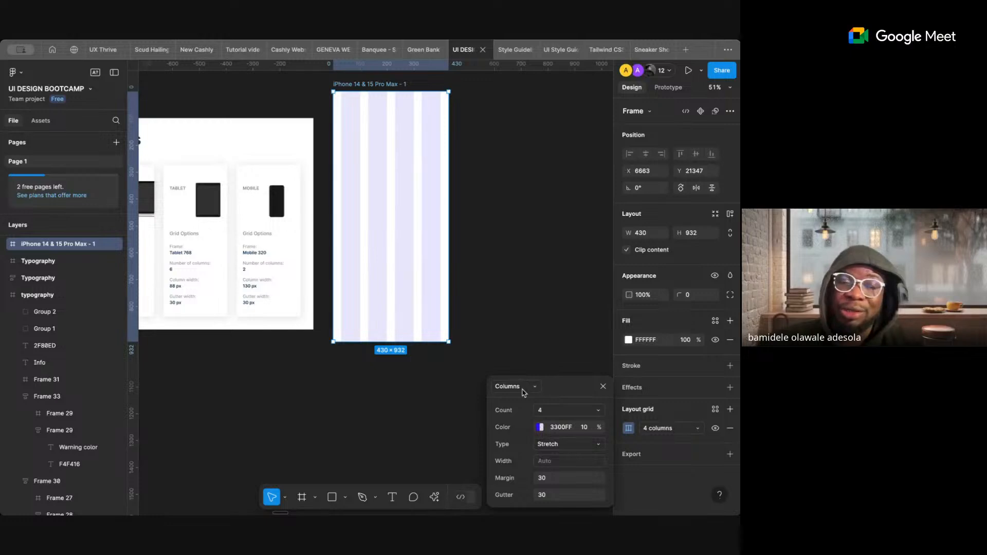
- Try the uniform Grid type for the iPhone frame's layout grid, and switch it back to Columns
{"action": "left_click", "coordinate": [523, 390]}
{"action": "left_click", "coordinate": [523, 374]}
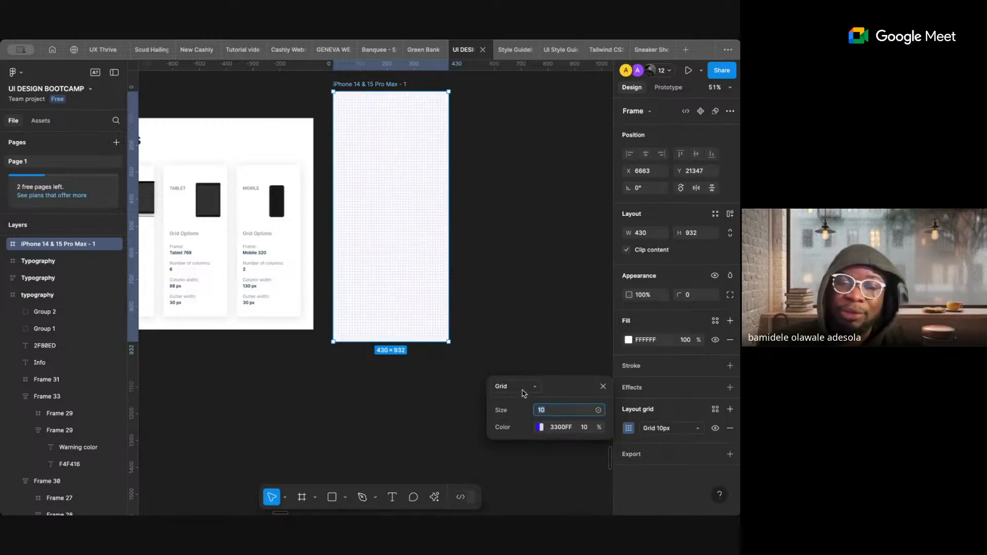
{"action": "left_click", "coordinate": [524, 390]}
{"action": "left_click", "coordinate": [523, 401]}
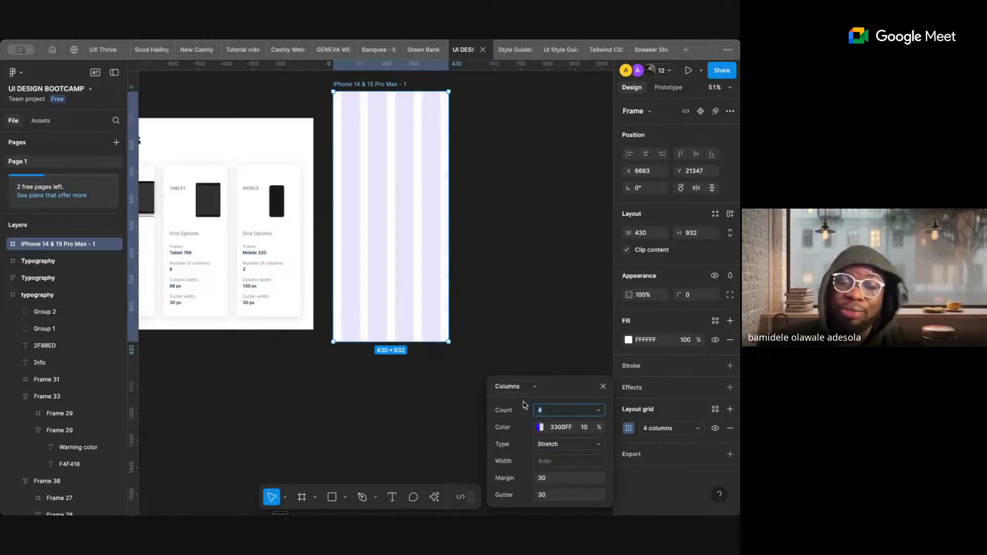
- Examine the Mobile card's grid options in 04. Grid Systems, and compare them with the iPhone frame's columns
{"action": "scroll", "coordinate": [276, 323], "scroll_direction": "up", "scroll_amount": 10}
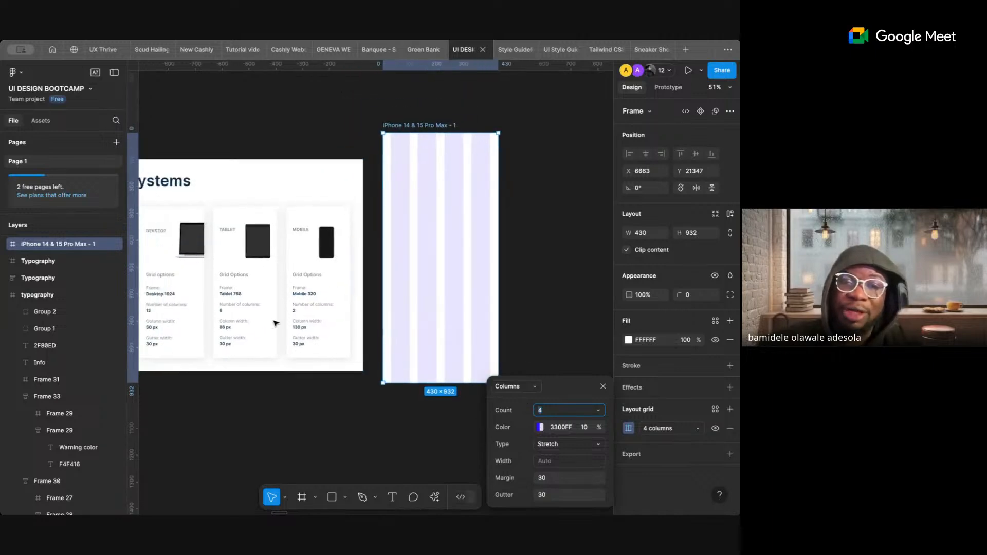
{"action": "scroll", "coordinate": [311, 310], "scroll_direction": "up", "scroll_amount": 2}
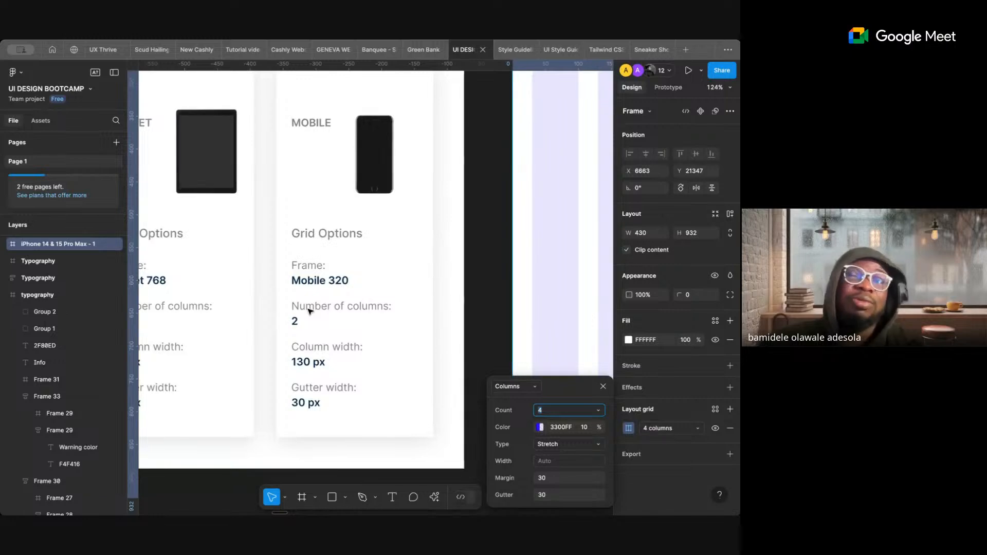
{"action": "scroll", "coordinate": [310, 311], "scroll_direction": "down", "scroll_amount": 8}
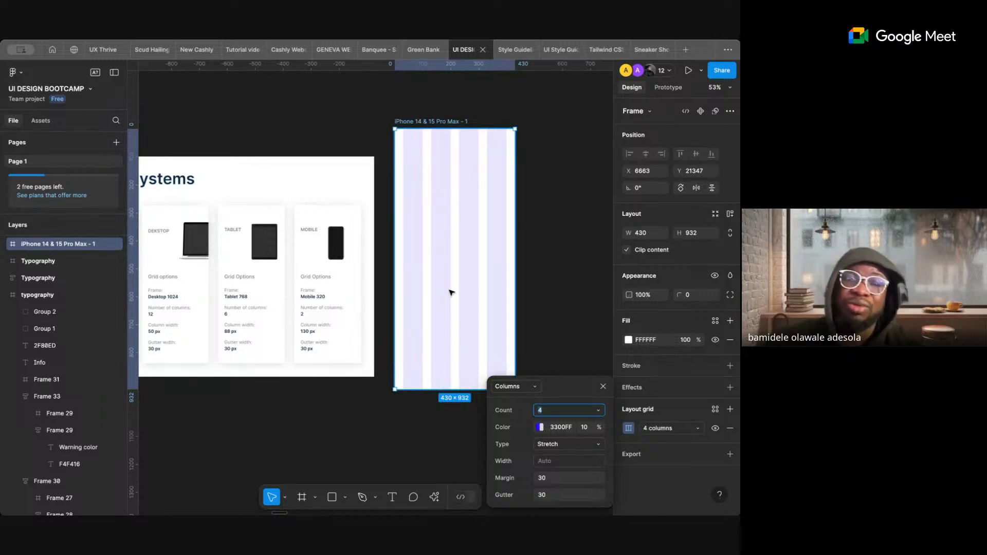
{"action": "scroll", "coordinate": [330, 308], "scroll_direction": "down", "scroll_amount": 2}
{"action": "scroll", "coordinate": [330, 308], "scroll_direction": "right", "scroll_amount": 2}
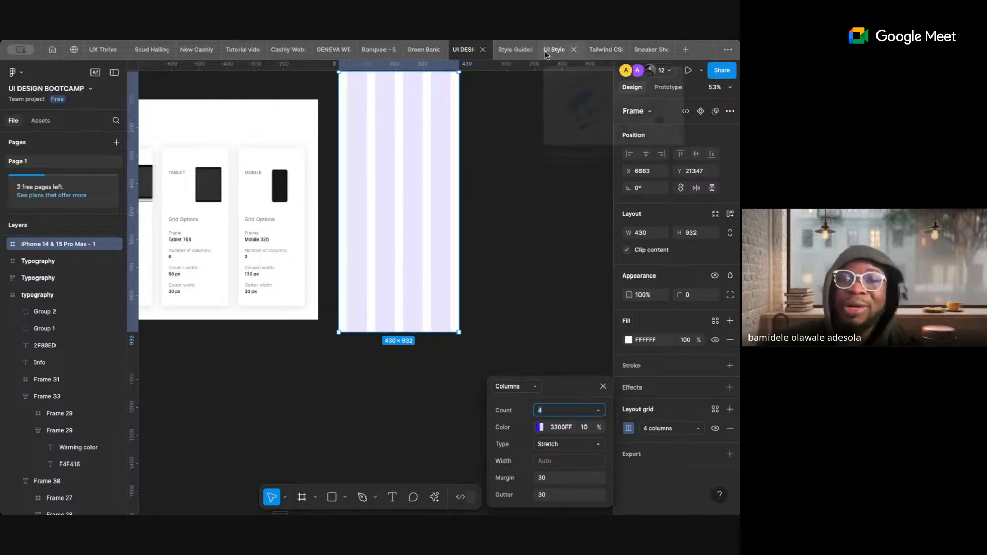
- Examine the tablet and mobile grid specifications and the spacing scale in the UI Style Guideline file
{"action": "left_click", "coordinate": [511, 50]}
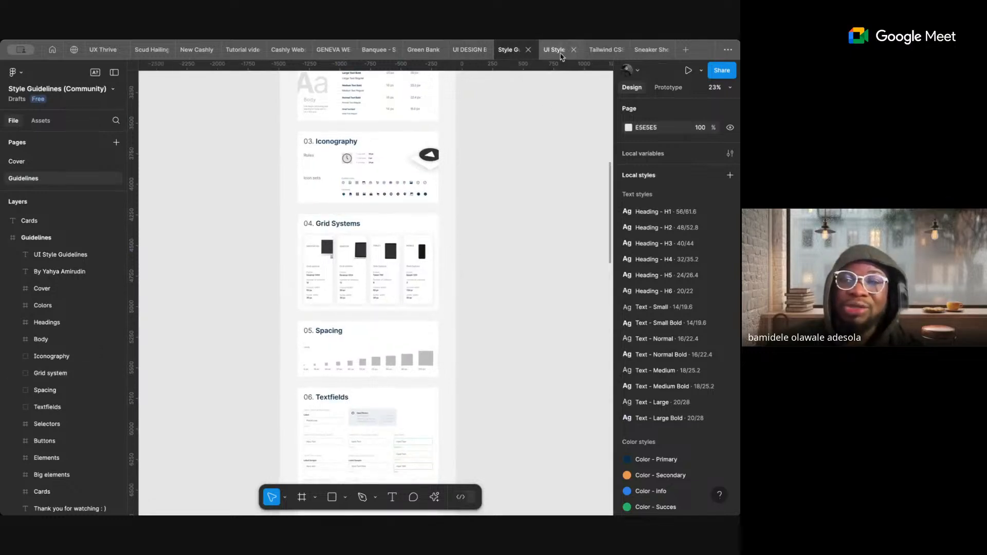
{"action": "left_click", "coordinate": [561, 52]}
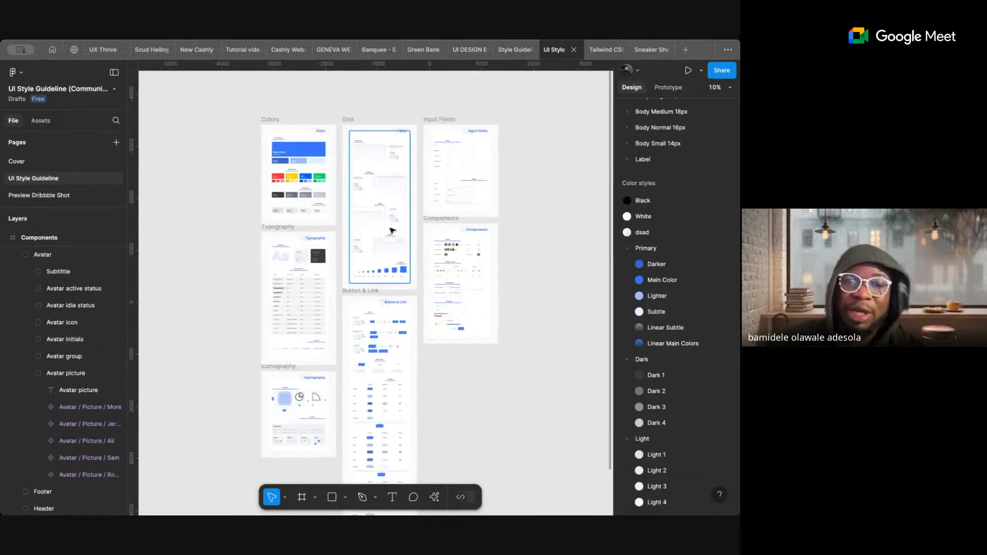
{"action": "scroll", "coordinate": [392, 229], "scroll_direction": "up", "scroll_amount": 5}
{"action": "scroll", "coordinate": [392, 231], "scroll_direction": "up", "scroll_amount": 4}
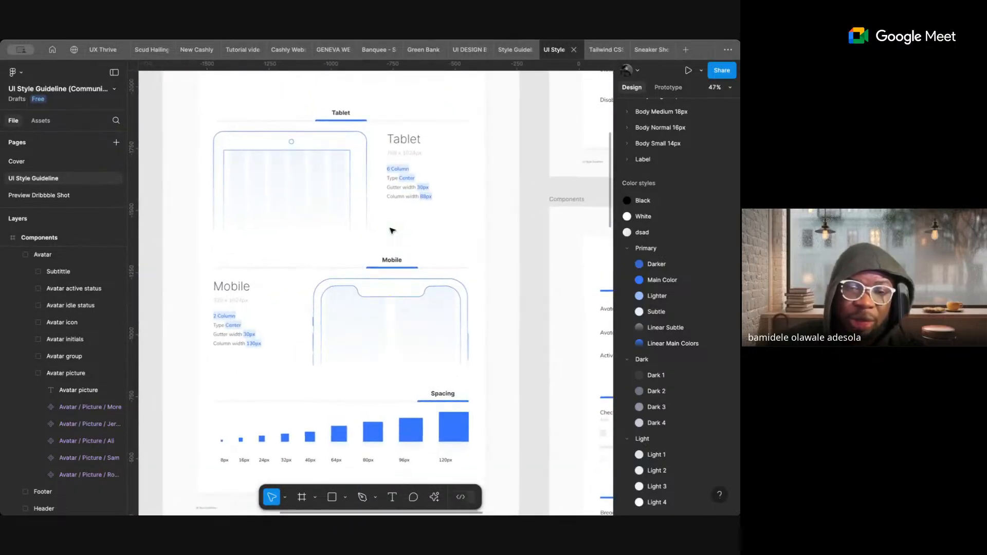
{"action": "scroll", "coordinate": [392, 231], "scroll_direction": "down", "scroll_amount": 1}
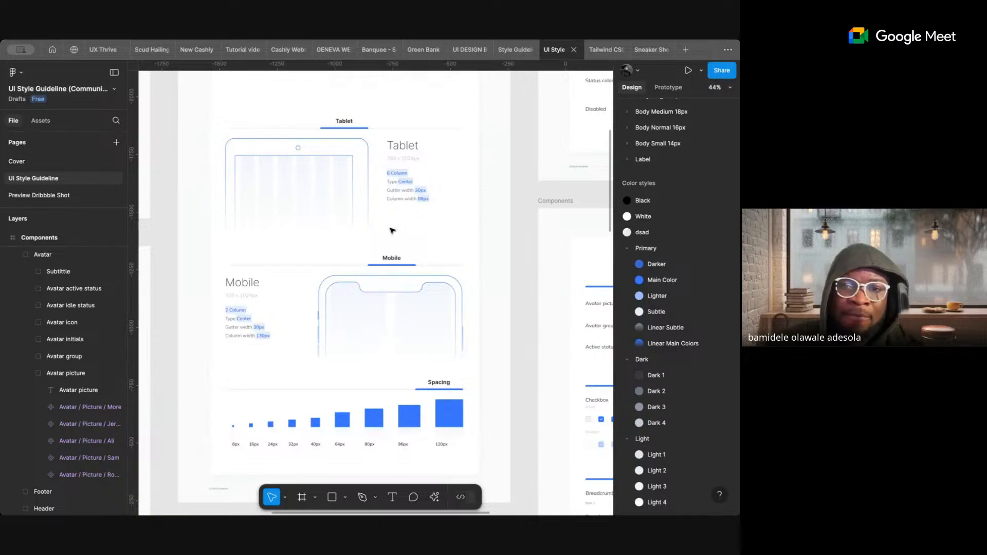
{"action": "scroll", "coordinate": [393, 231], "scroll_direction": "down", "scroll_amount": 2}
{"action": "scroll", "coordinate": [386, 260], "scroll_direction": "down", "scroll_amount": 5}
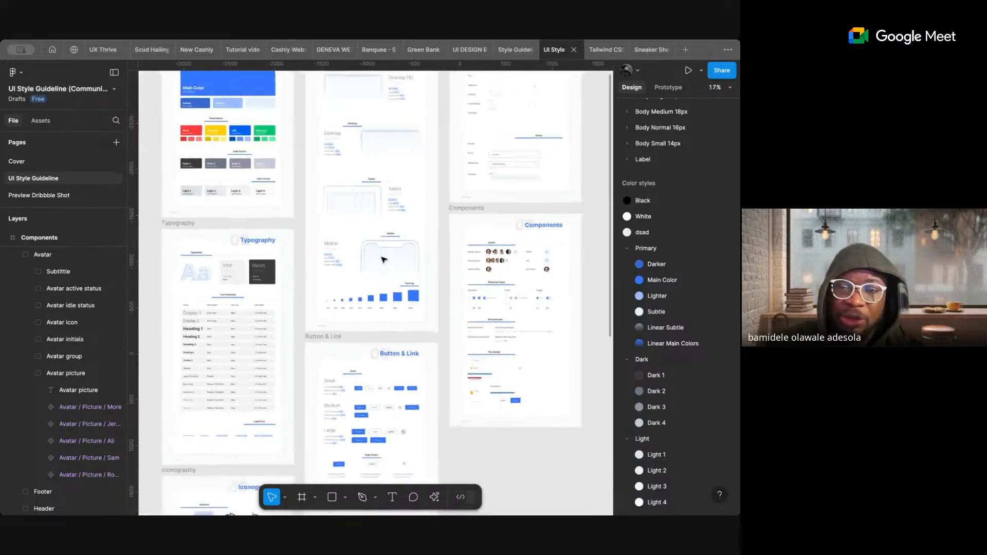
{"action": "scroll", "coordinate": [383, 260], "scroll_direction": "down", "scroll_amount": 2}
{"action": "scroll", "coordinate": [384, 260], "scroll_direction": "left", "scroll_amount": 1}
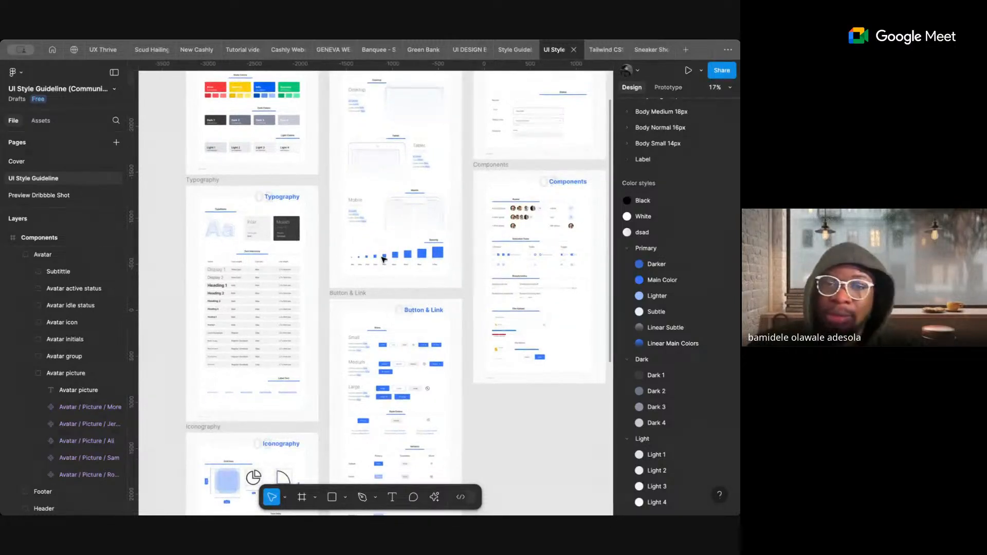
- Return to the UI DESIGN BOOTCAMP file and mark the iPhone frame's outer column margins with vertical guides
{"action": "left_click", "coordinate": [464, 50]}
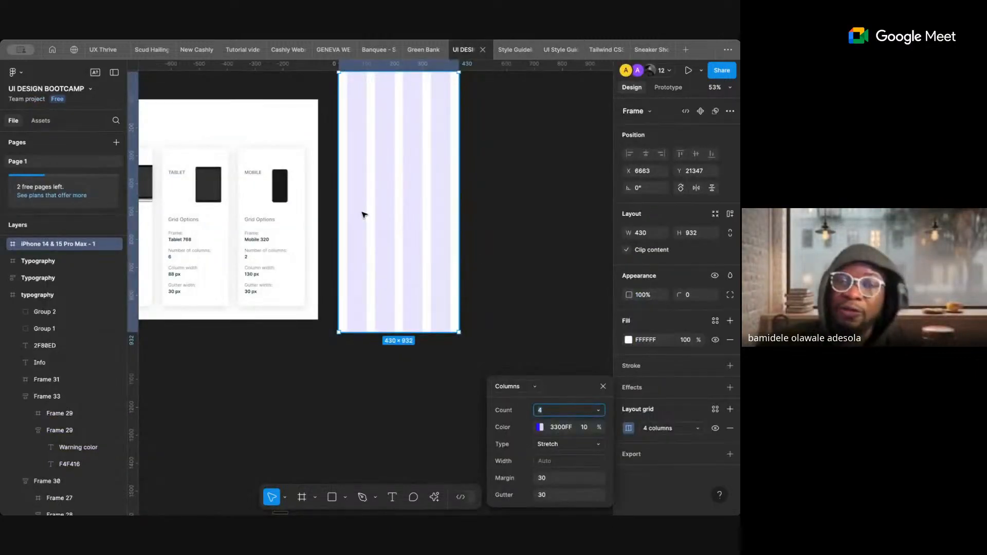
{"action": "left_click", "coordinate": [548, 312]}
{"action": "scroll", "coordinate": [371, 133], "scroll_direction": "up", "scroll_amount": 2}
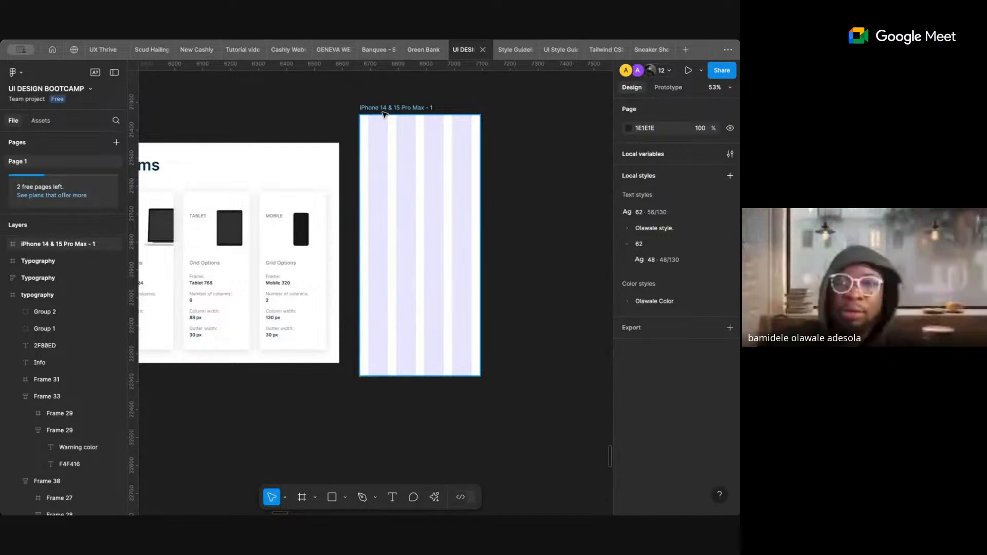
{"action": "left_click", "coordinate": [384, 114]}
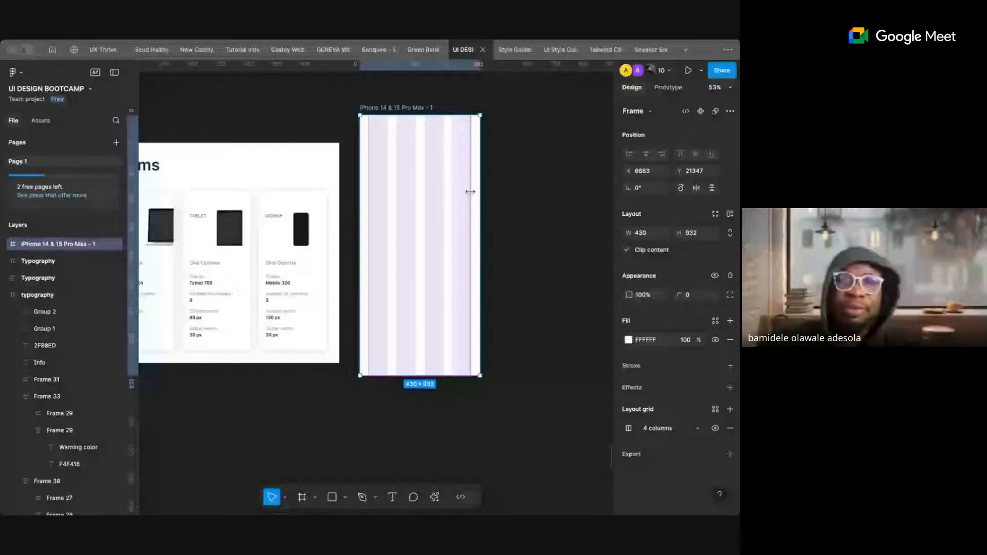
- Open the Food Runs design file, check the Taxi App Design screens with layout grids toggled, and close the taxi file
{"action": "left_click", "coordinate": [74, 50]}
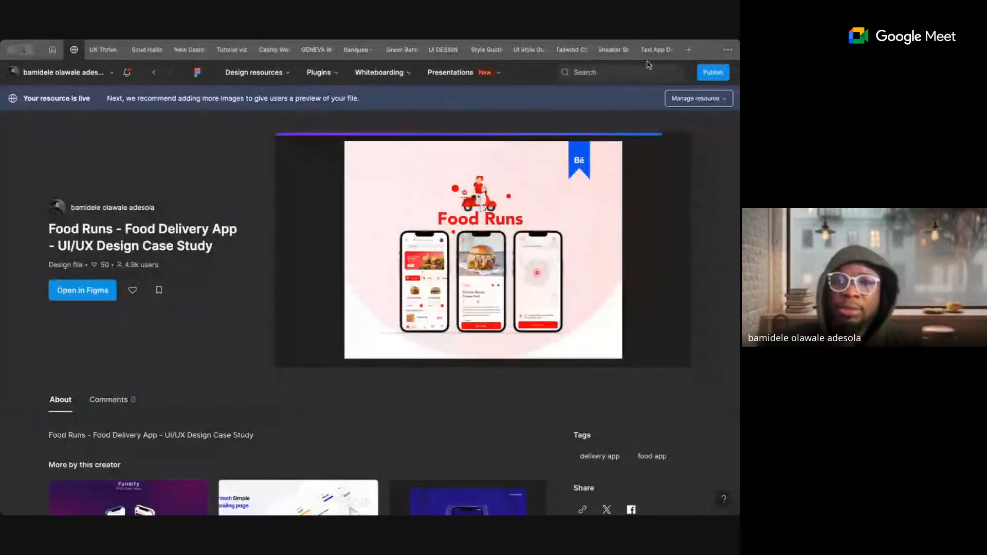
{"action": "left_click", "coordinate": [652, 50]}
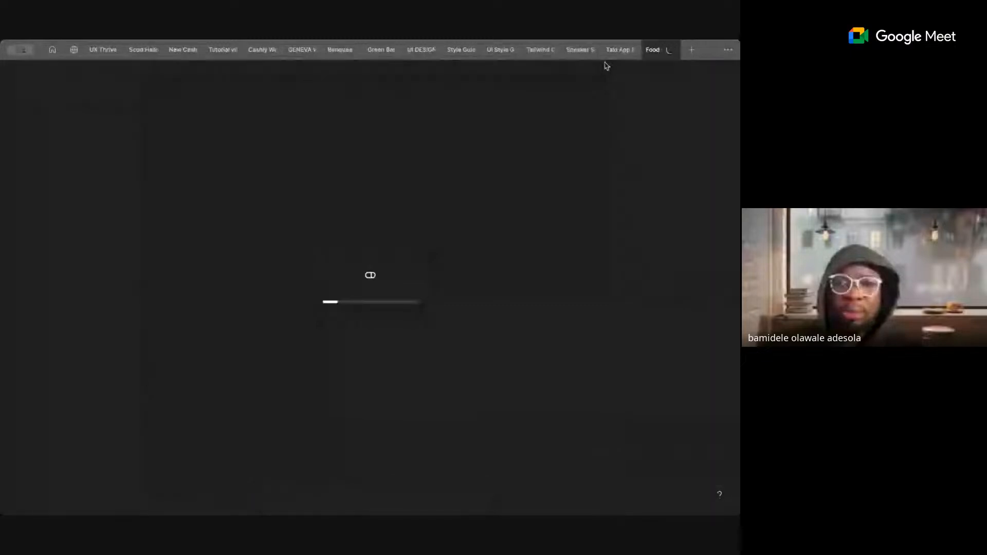
{"action": "left_click", "coordinate": [617, 49]}
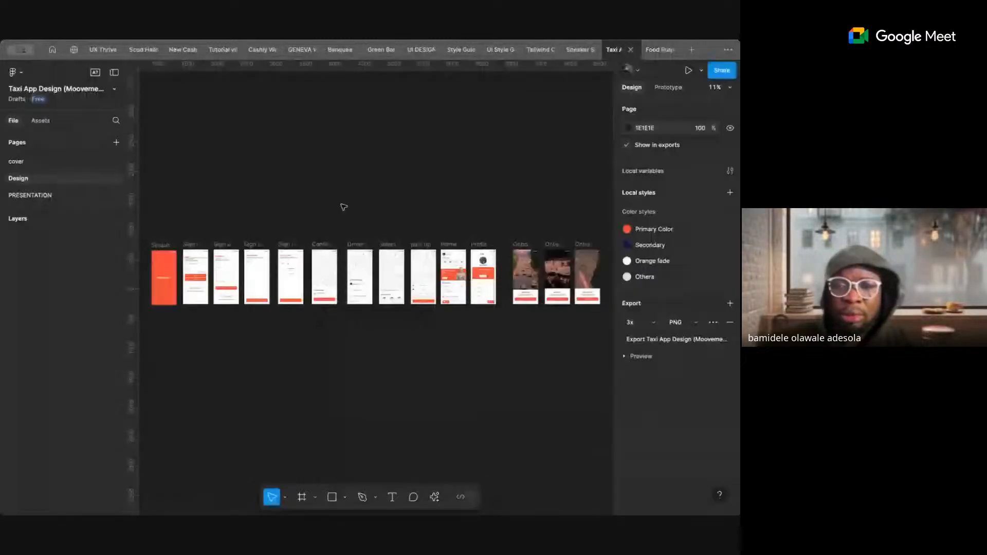
{"action": "scroll", "coordinate": [366, 190], "scroll_direction": "left", "scroll_amount": 3}
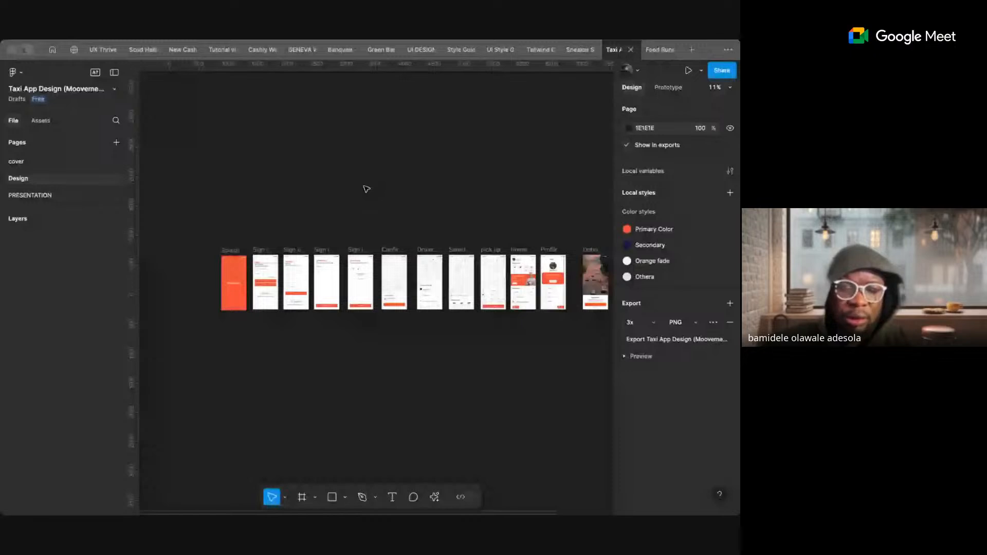
{"action": "key", "text": "ctrl+shift+4"}
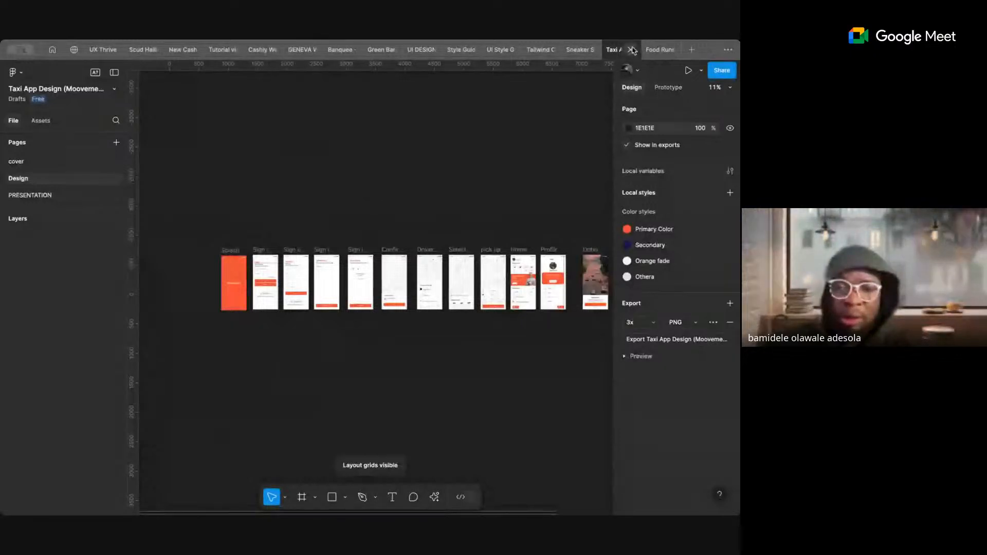
{"action": "left_click", "coordinate": [632, 50]}
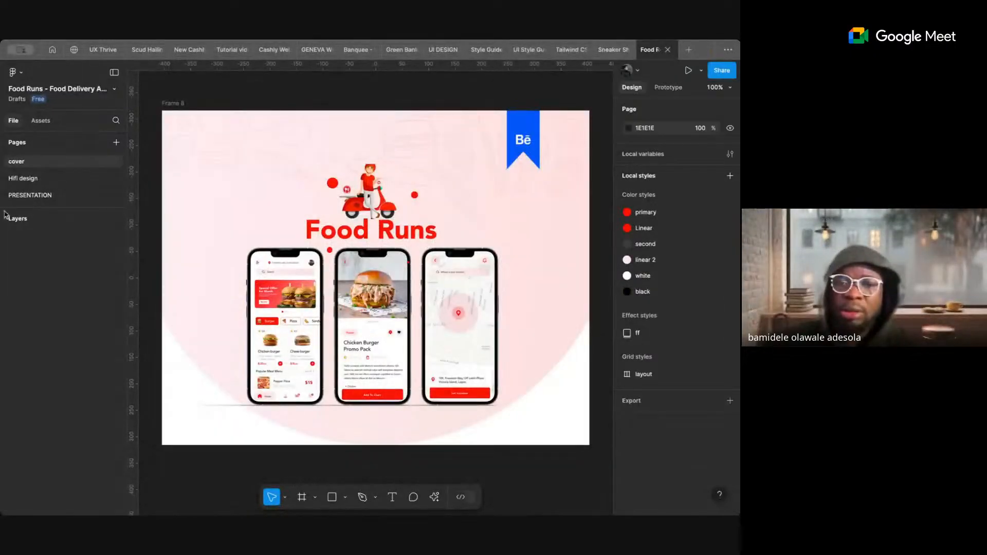
- Open the Hifi design page in Food Runs, toggle the layout grids off and on, and examine the home screen's columns
{"action": "left_click", "coordinate": [29, 180]}
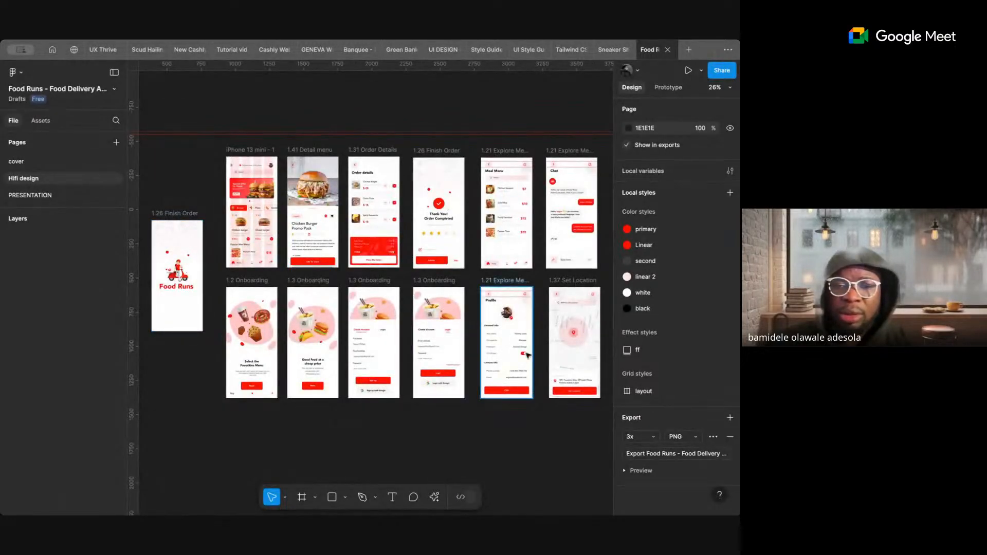
{"action": "key", "text": "ctrl+shift+4"}
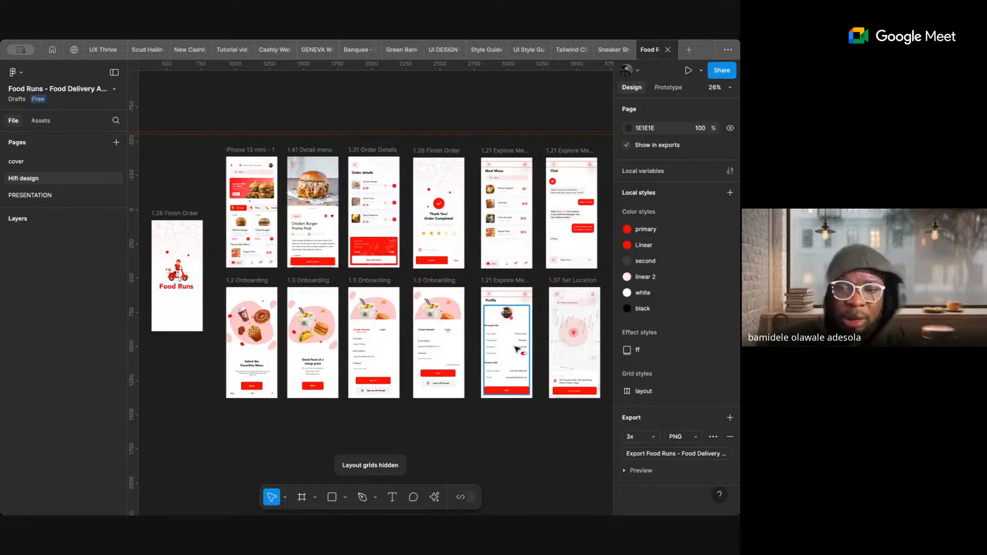
{"action": "key", "text": "ctrl+shift+4"}
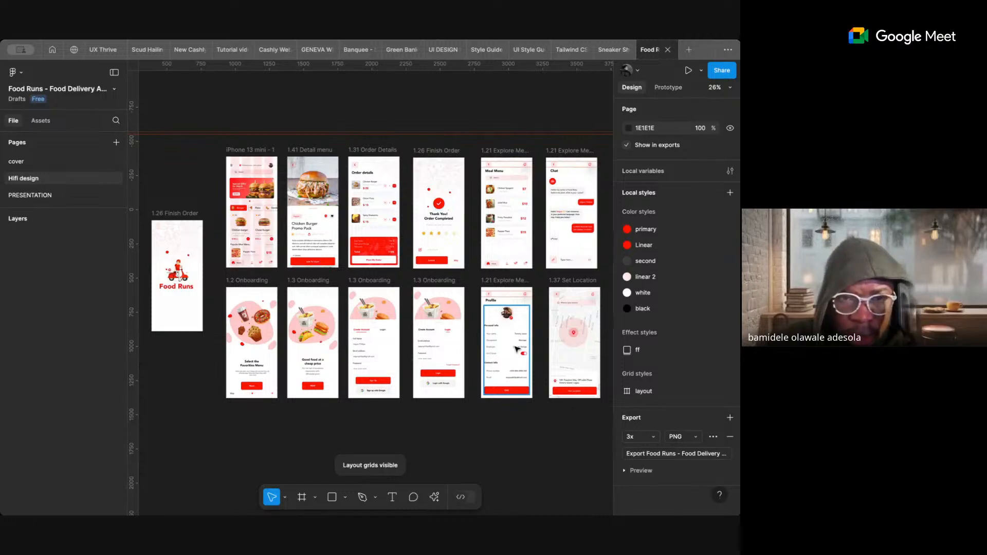
{"action": "scroll", "coordinate": [237, 202], "scroll_direction": "up", "scroll_amount": 5}
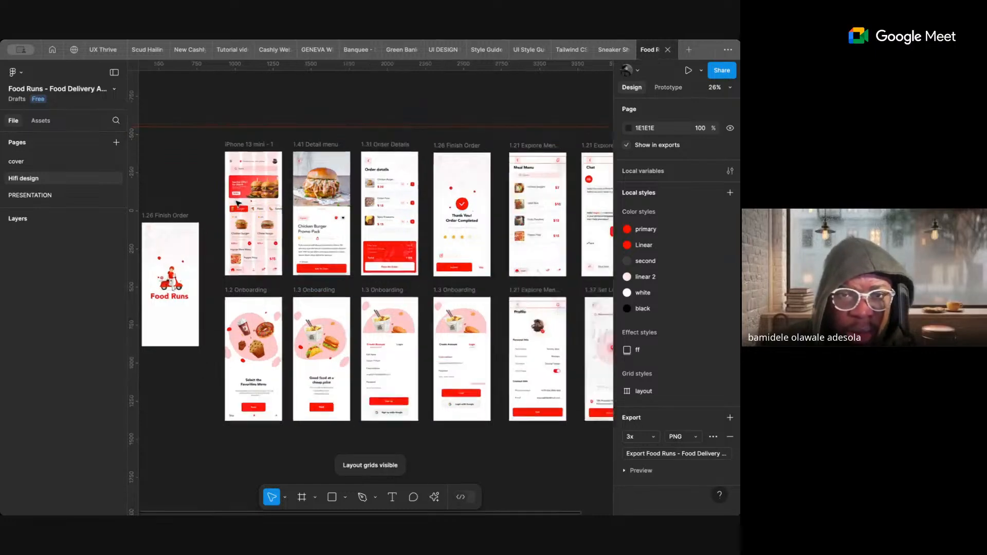
{"action": "scroll", "coordinate": [238, 204], "scroll_direction": "up", "scroll_amount": 1}
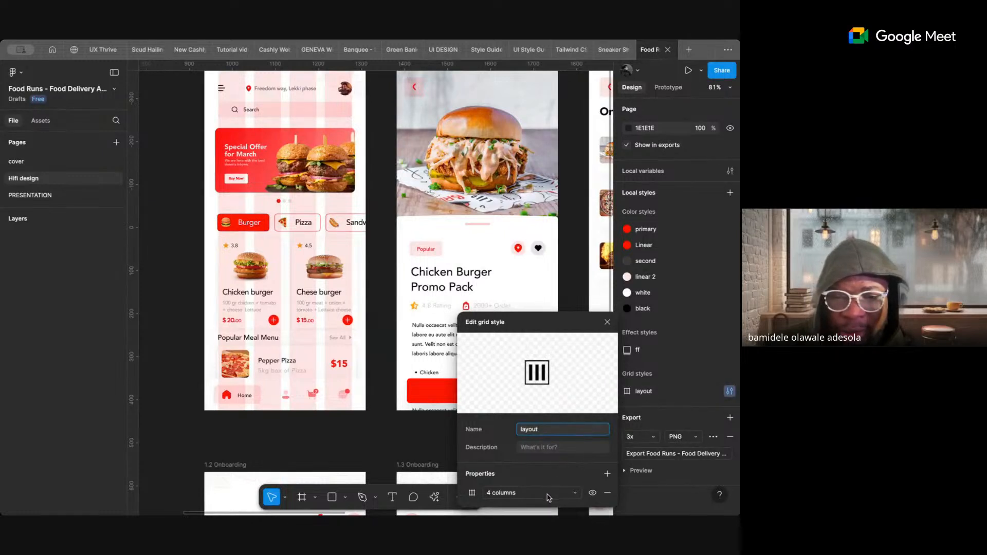
- Inspect the column settings of the layout grid style in Food Runs, and close the style without changes
{"action": "left_click", "coordinate": [549, 496]}
{"action": "left_click", "coordinate": [549, 472]}
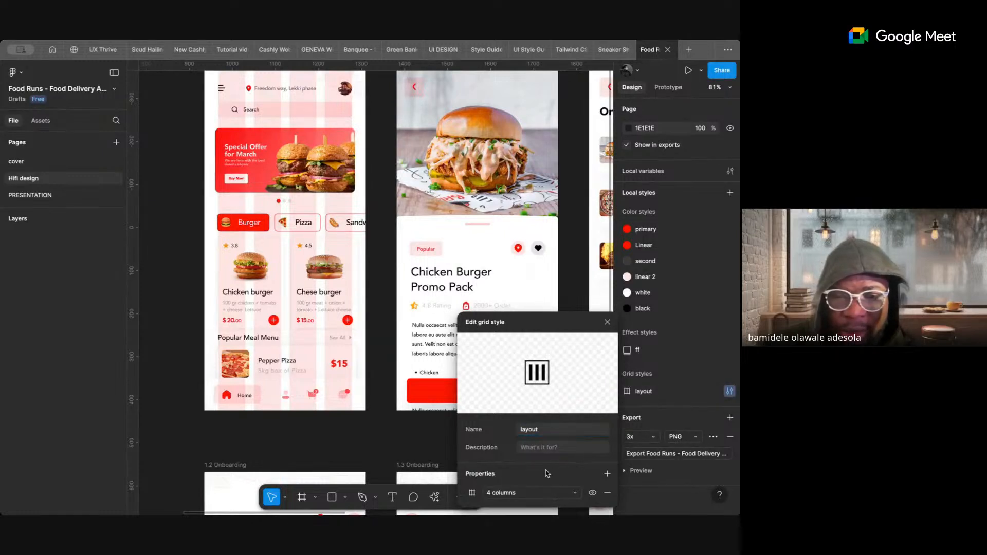
{"action": "left_click", "coordinate": [473, 493]}
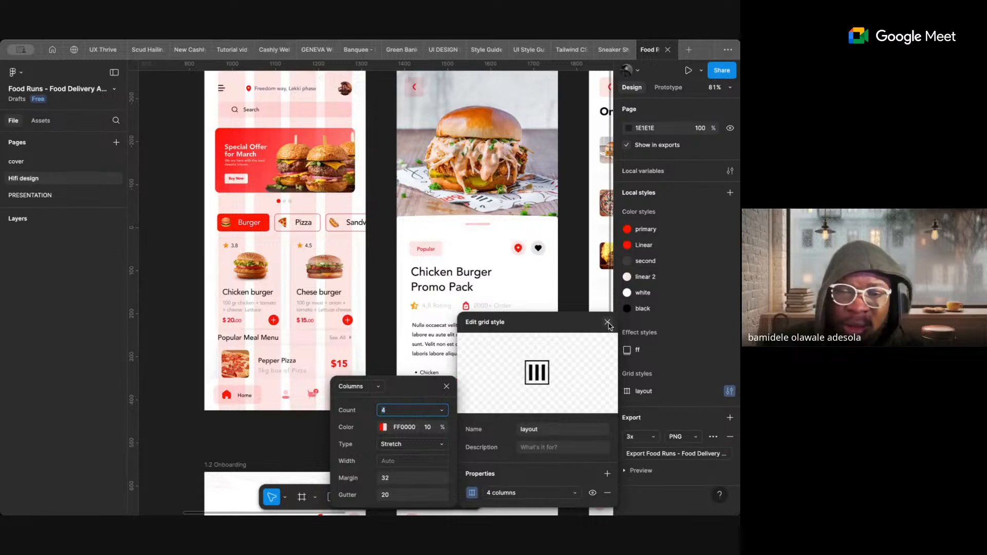
{"action": "left_click", "coordinate": [608, 322]}
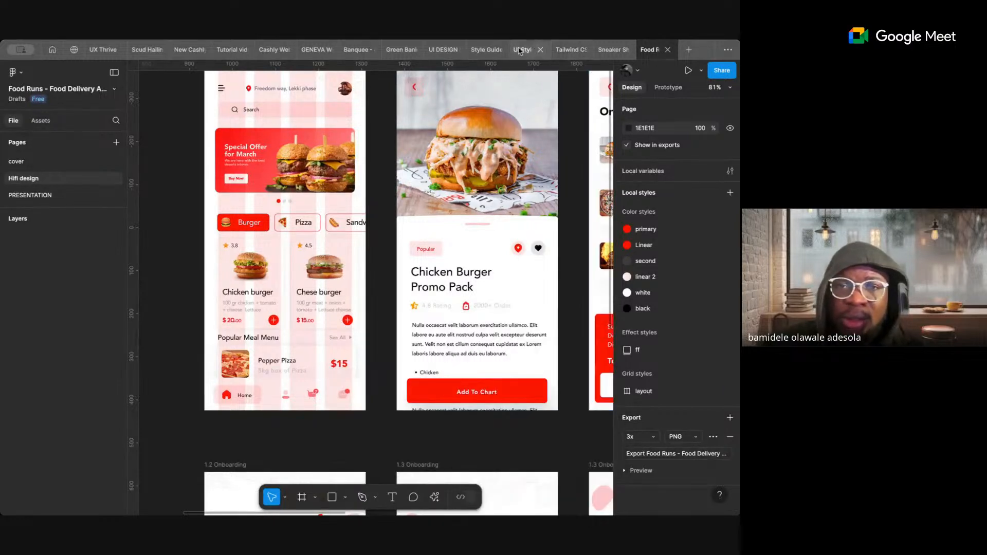
- In the UI DESIGN BOOTCAMP file, set the iPhone frame's column grid to a gutter of 20 and a margin of 32
{"action": "left_click", "coordinate": [443, 50]}
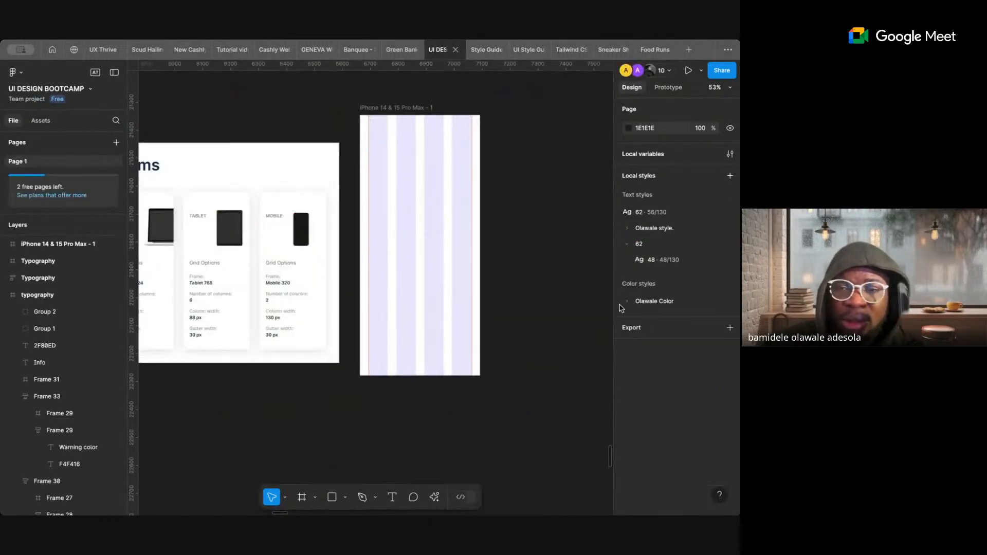
{"action": "left_click", "coordinate": [396, 110]}
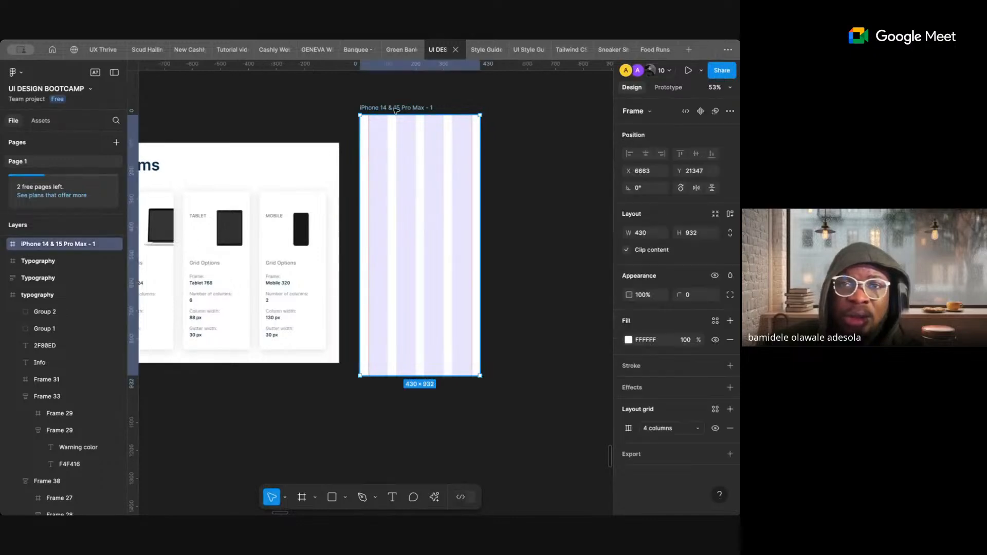
{"action": "left_click", "coordinate": [630, 429]}
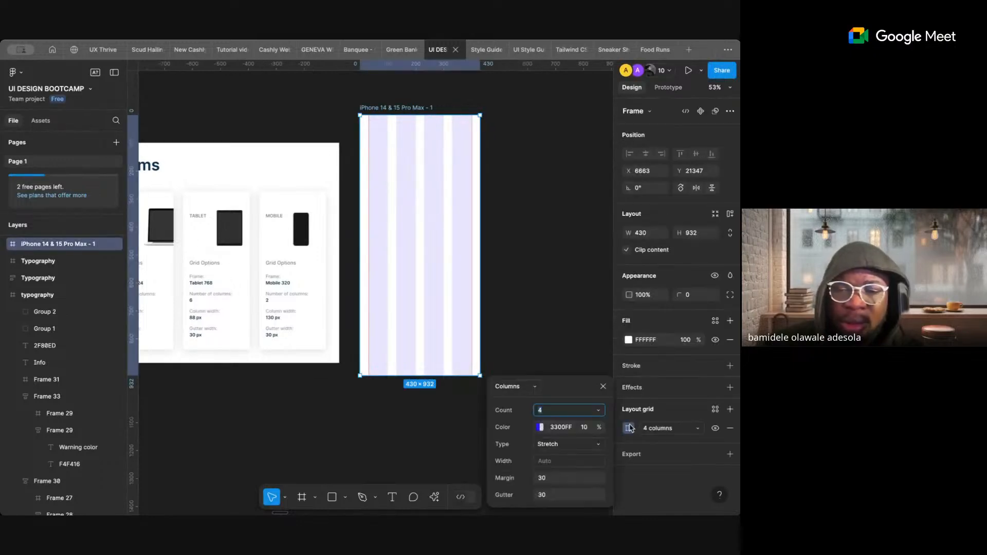
{"action": "left_click", "coordinate": [568, 500]}
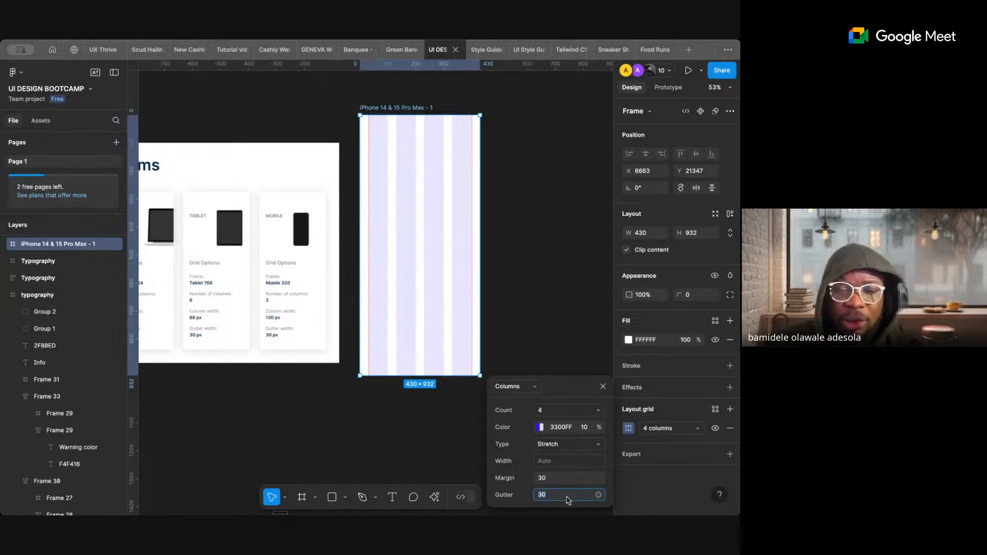
{"action": "type", "text": "2"}
{"action": "key", "text": "Return"}
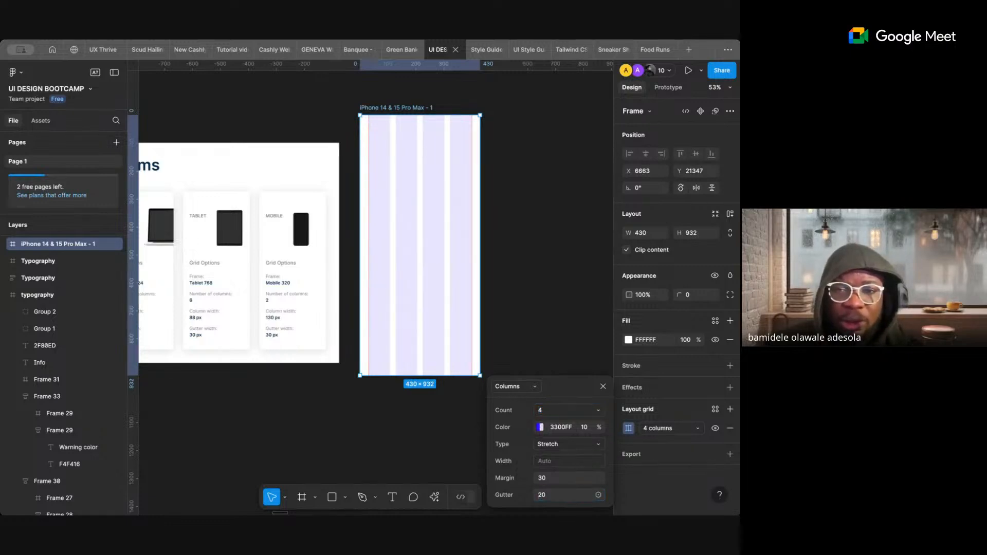
{"action": "left_click", "coordinate": [563, 479]}
{"action": "type", "text": "3"}
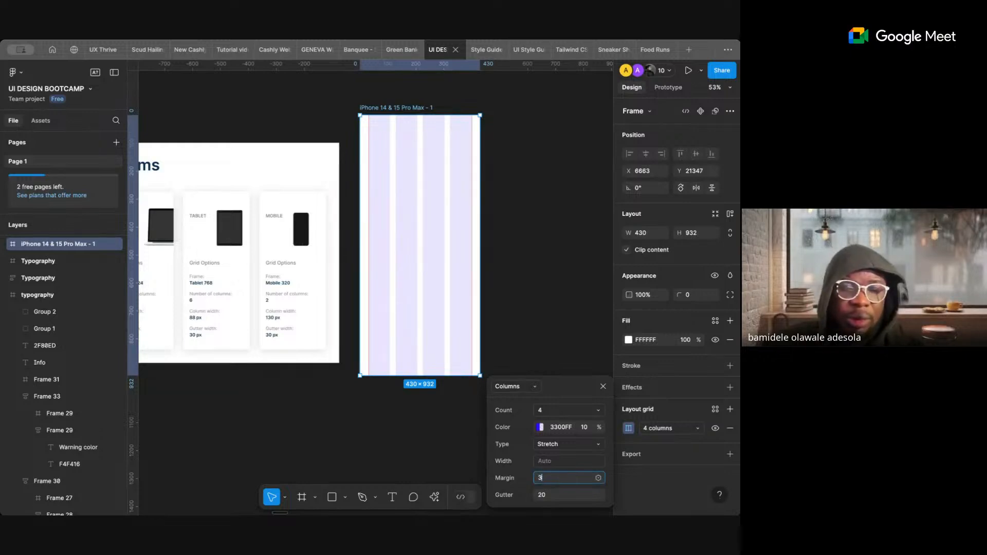
{"action": "key", "text": "Return"}
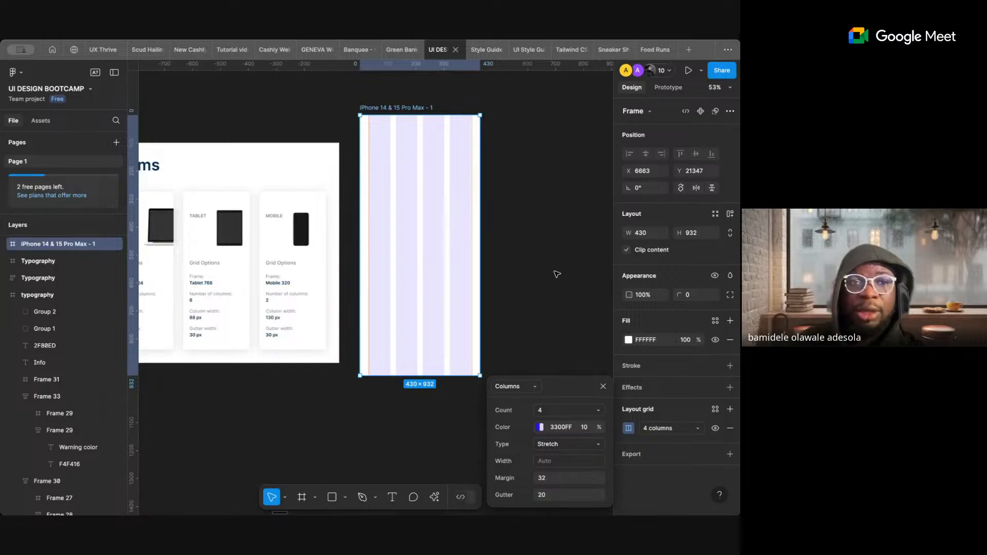
{"action": "left_click", "coordinate": [604, 386]}
{"action": "left_click", "coordinate": [557, 277]}
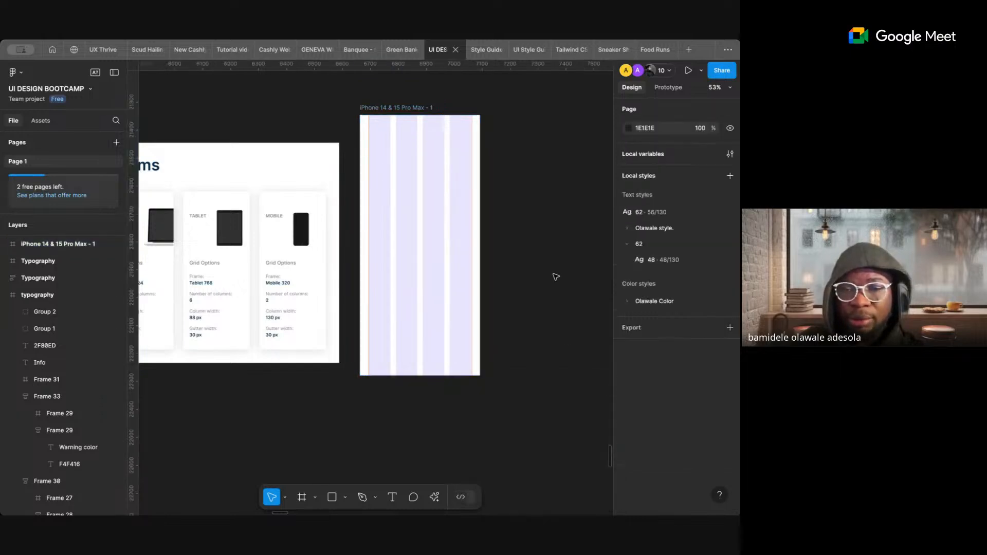
{"action": "left_click", "coordinate": [414, 118]}
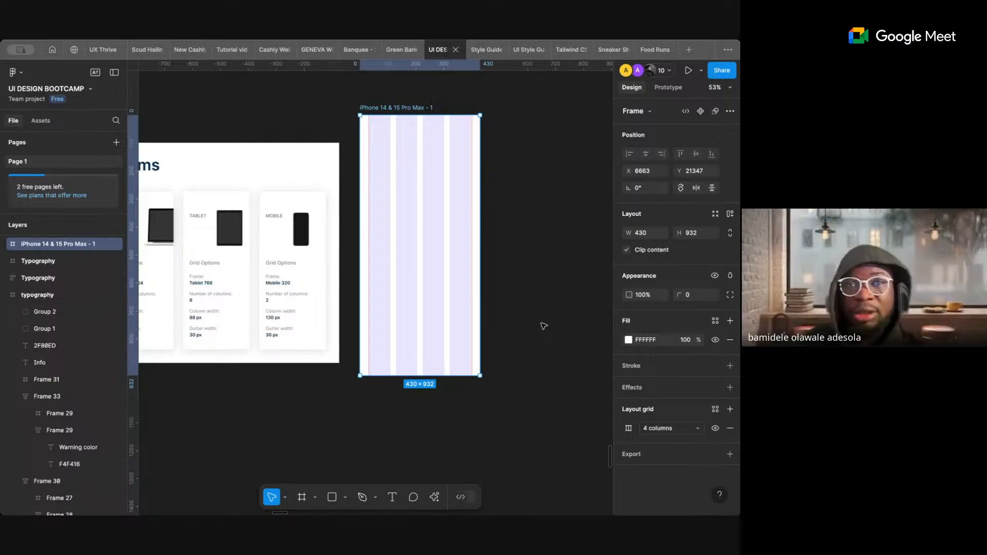
{"action": "left_click", "coordinate": [514, 260]}
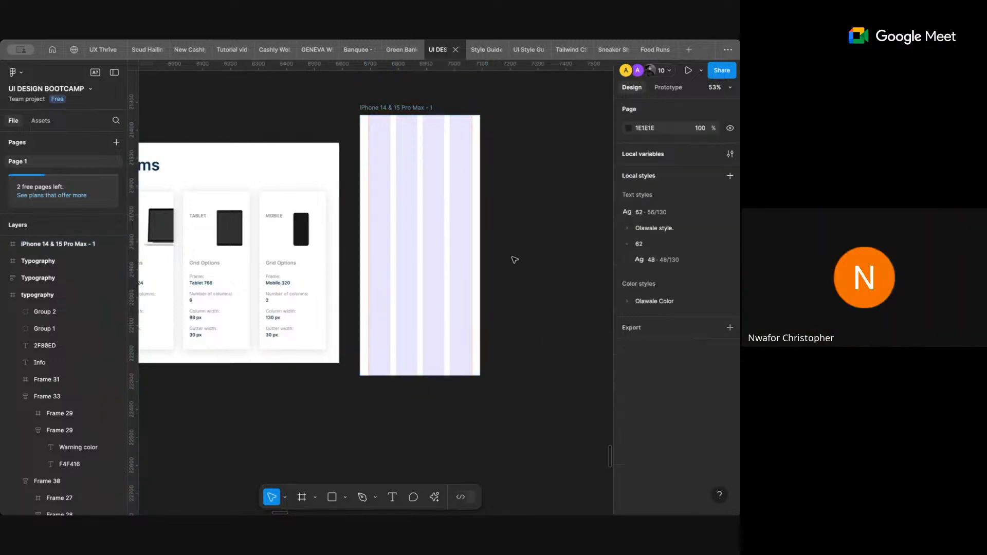
{"action": "scroll", "coordinate": [493, 315], "scroll_direction": "down", "scroll_amount": 3}
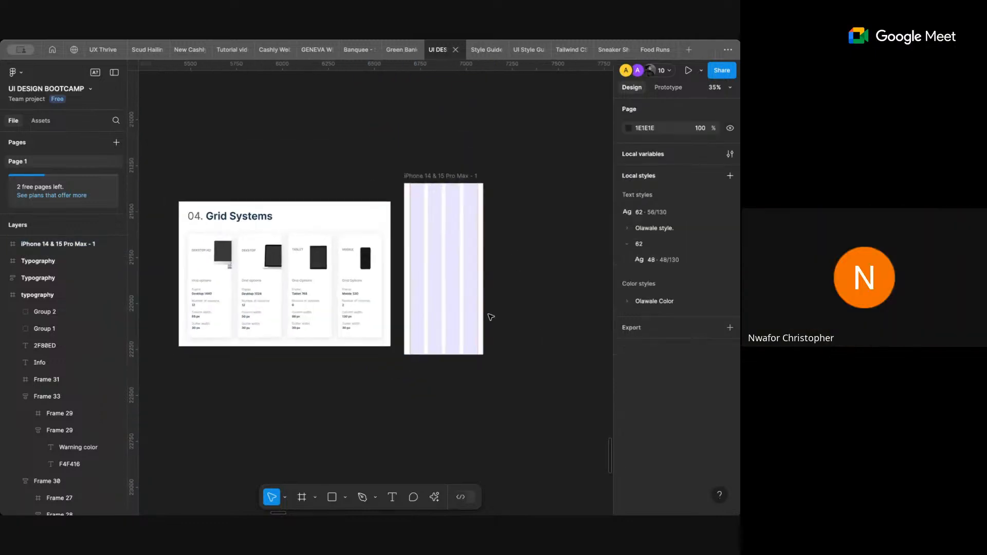
{"action": "left_click", "coordinate": [465, 248]}
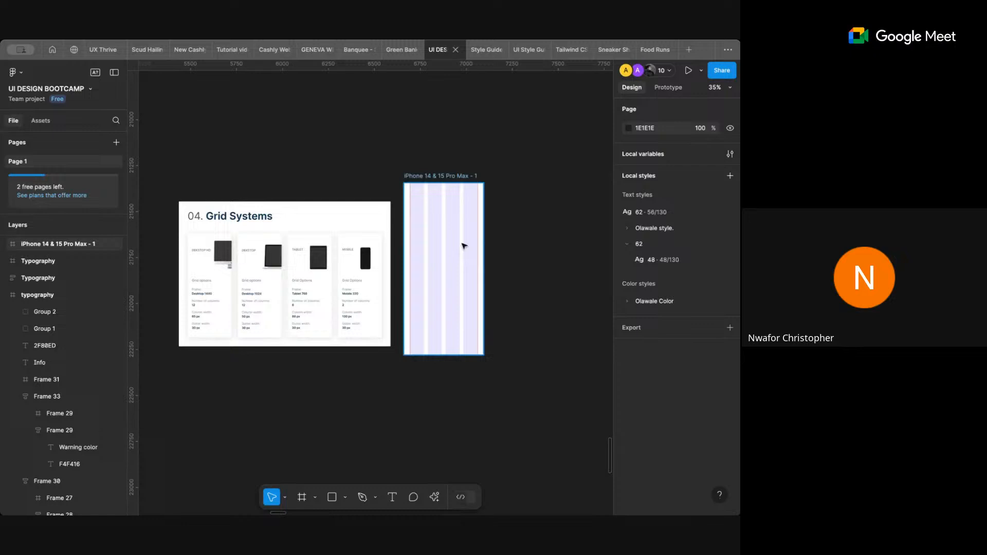
- Replace the iPhone 14 & 15 Pro Max frame with a new iPhone 16 Pro frame beside the Grid Systems board
{"action": "left_click", "coordinate": [430, 179]}
{"action": "key", "text": "Delete"}
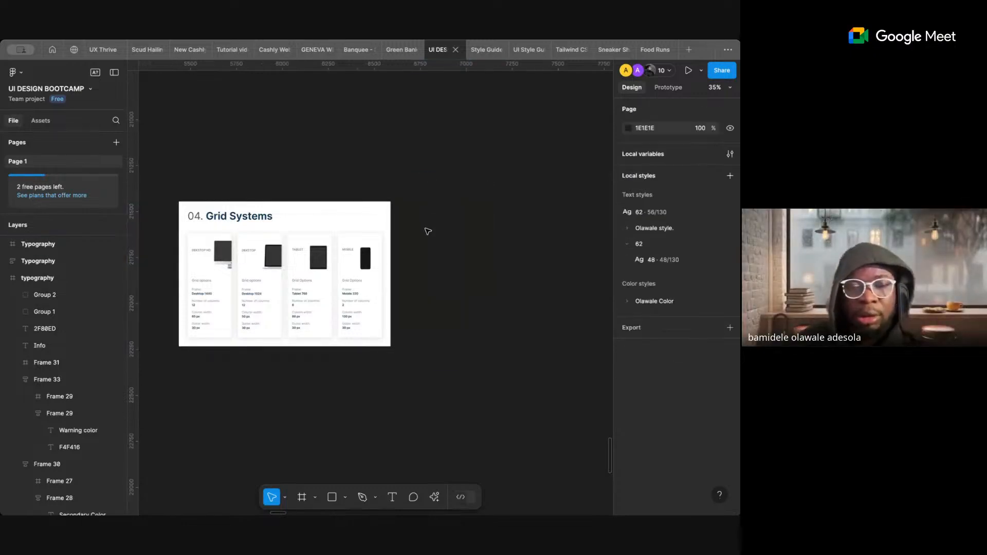
{"action": "left_click", "coordinate": [302, 497]}
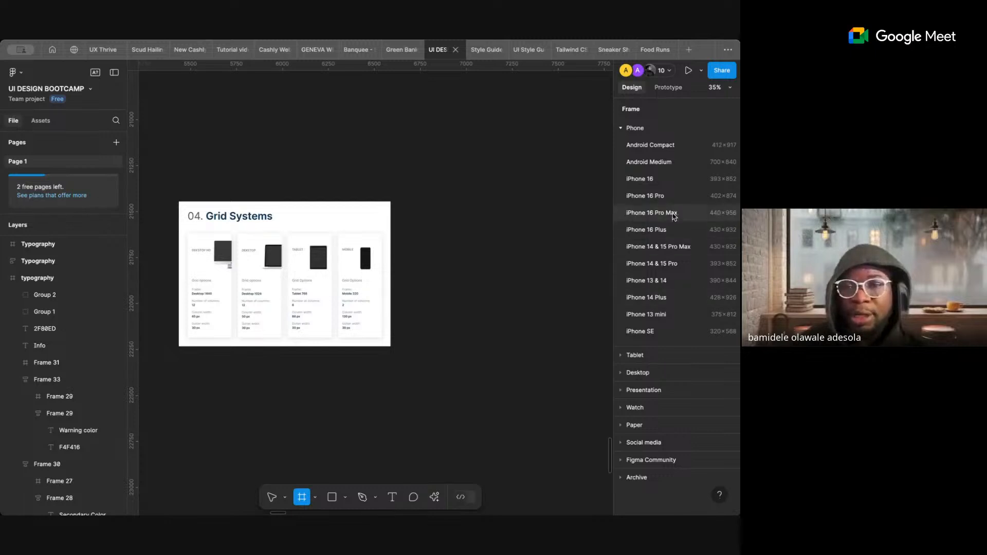
{"action": "left_click", "coordinate": [667, 197]}
{"action": "scroll", "coordinate": [441, 223], "scroll_direction": "up", "scroll_amount": 3}
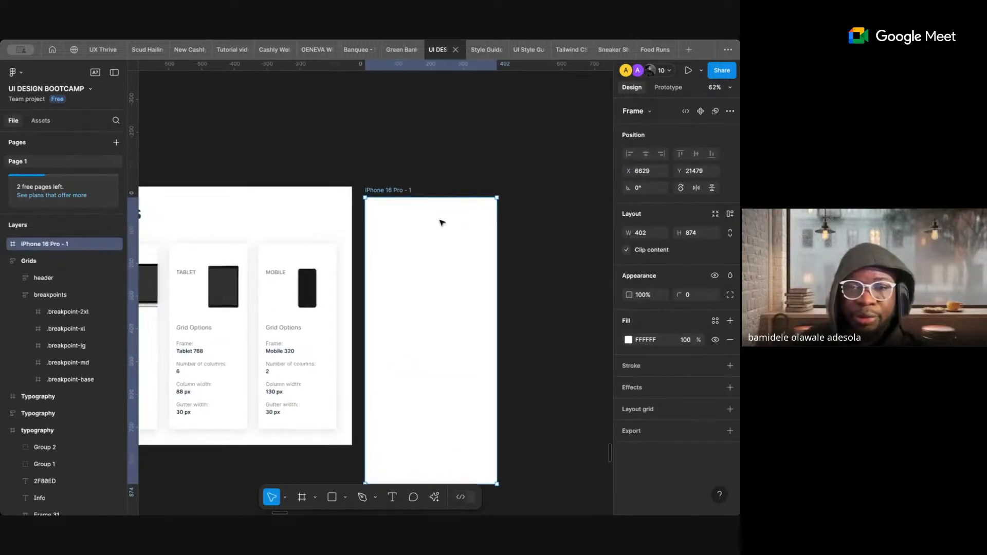
{"action": "left_click_drag", "start_coordinate": [406, 195], "coordinate": [407, 166]}
{"action": "scroll", "coordinate": [406, 166], "scroll_direction": "down", "scroll_amount": 4}
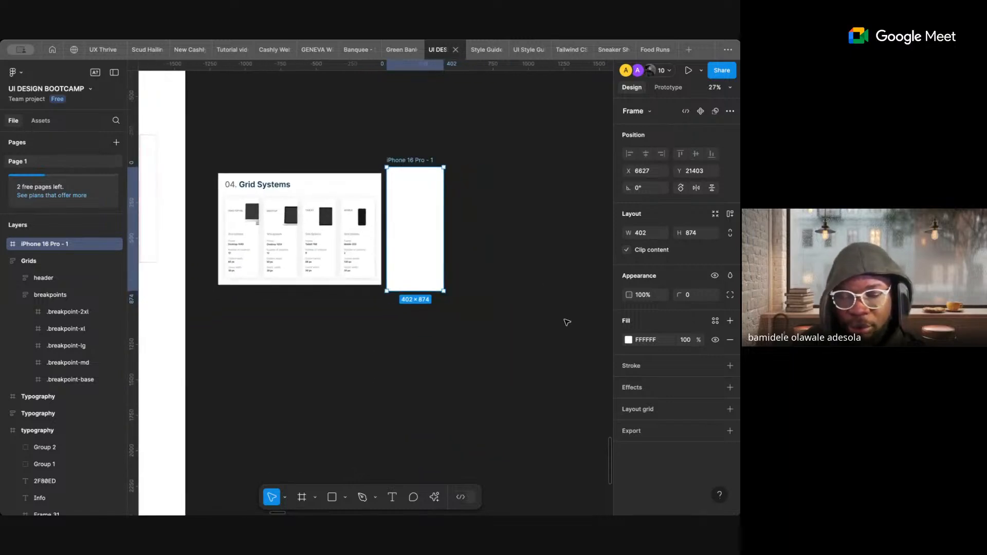
- Examine the page's local text style groups and collapse them again
{"action": "left_click", "coordinate": [493, 192]}
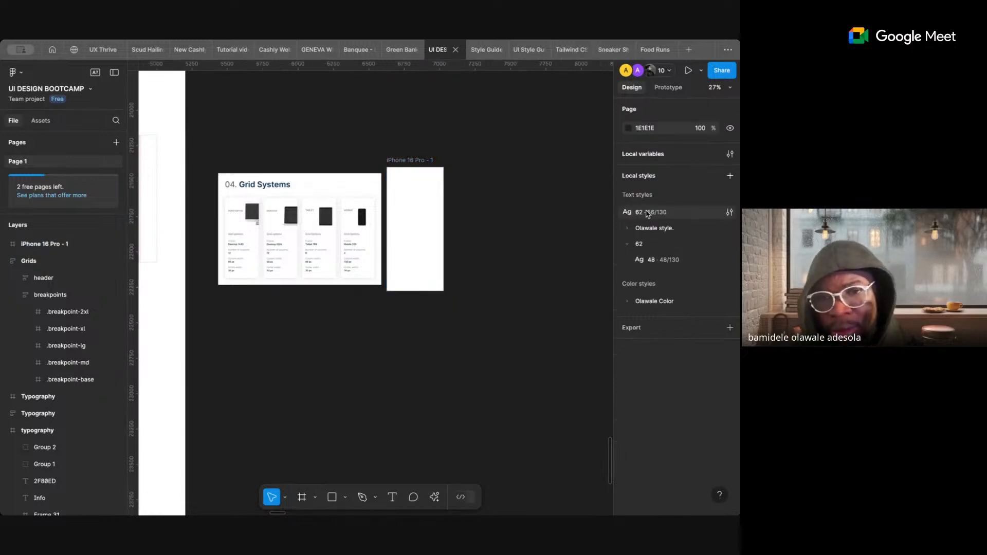
{"action": "left_click", "coordinate": [628, 243]}
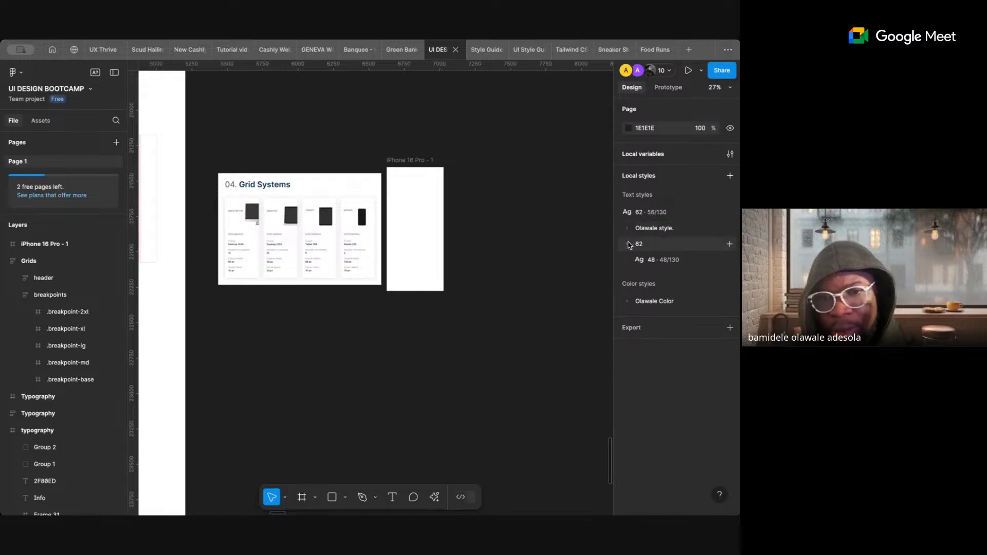
{"action": "left_click", "coordinate": [628, 229]}
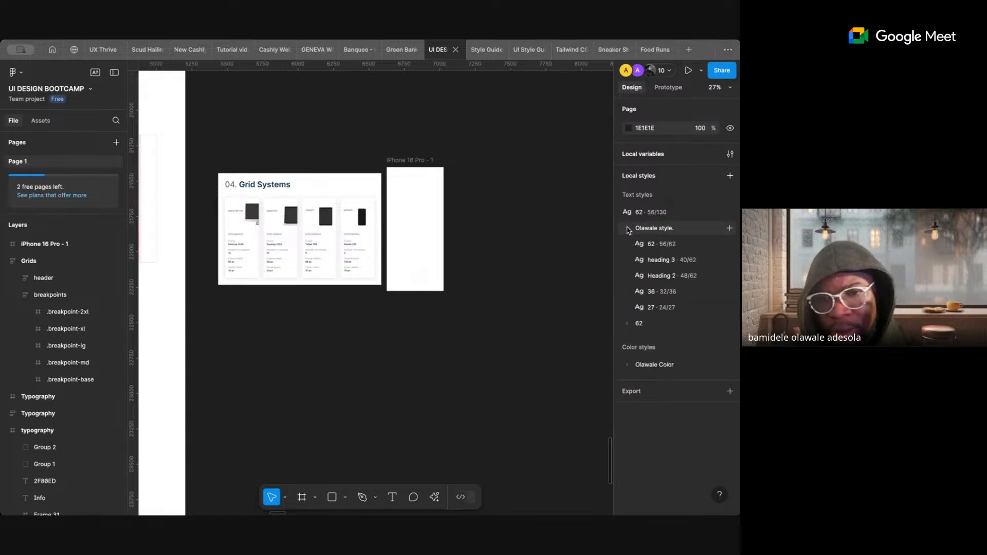
{"action": "left_click", "coordinate": [628, 229]}
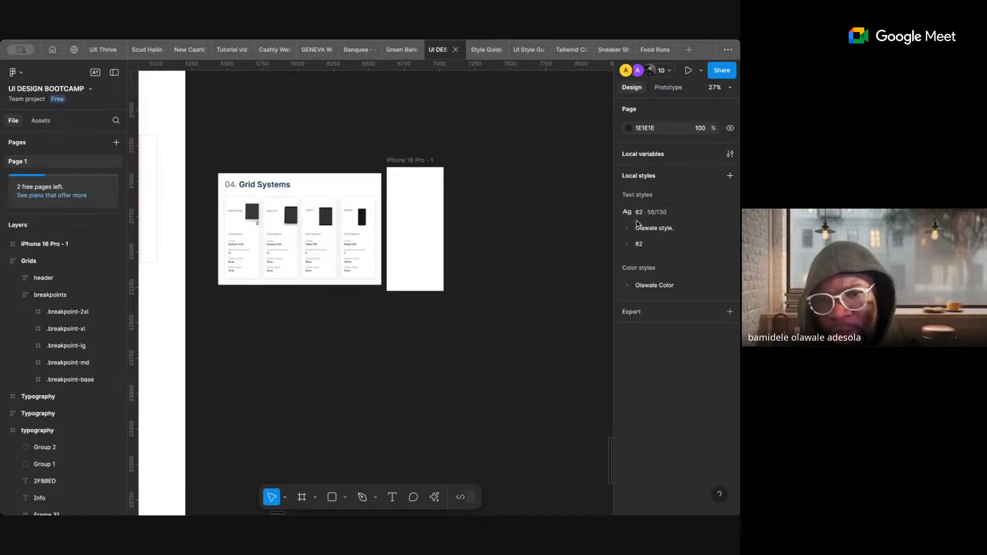
- Look over the page's boards, from the Colors board and participants' sections back to the Grid Systems board
{"action": "scroll", "coordinate": [501, 175], "scroll_direction": "up", "scroll_amount": 10}
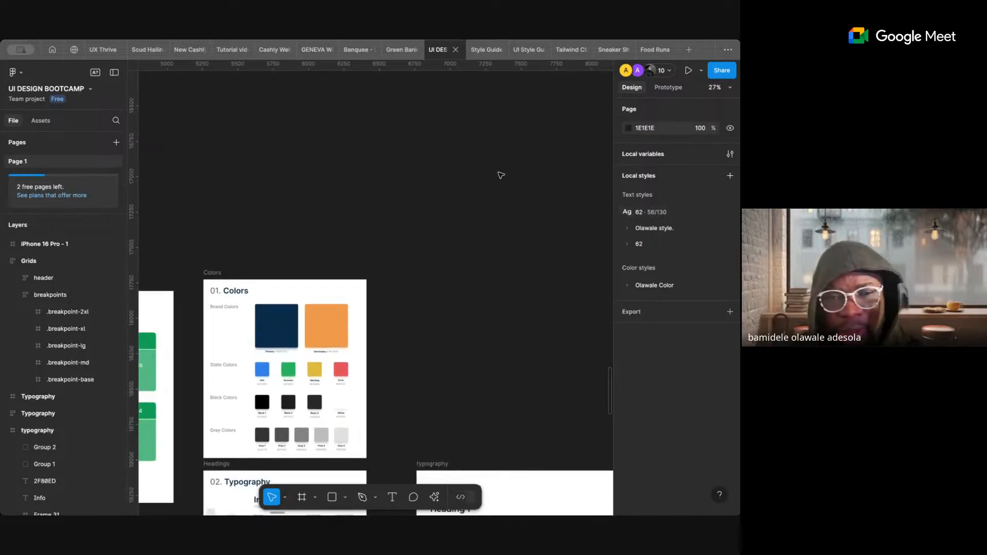
{"action": "scroll", "coordinate": [507, 198], "scroll_direction": "down", "scroll_amount": 5}
{"action": "scroll", "coordinate": [509, 197], "scroll_direction": "up", "scroll_amount": 10}
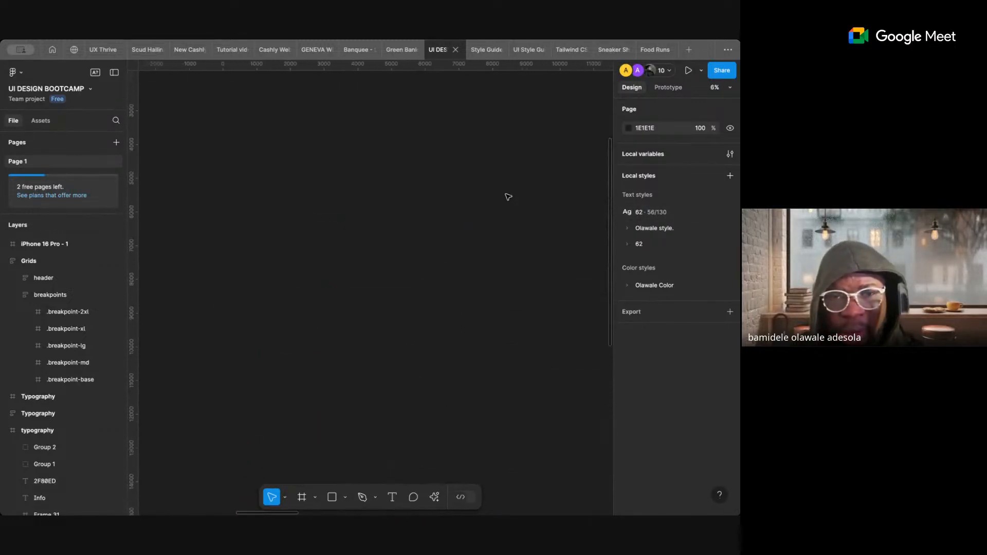
{"action": "scroll", "coordinate": [509, 197], "scroll_direction": "down", "scroll_amount": 3}
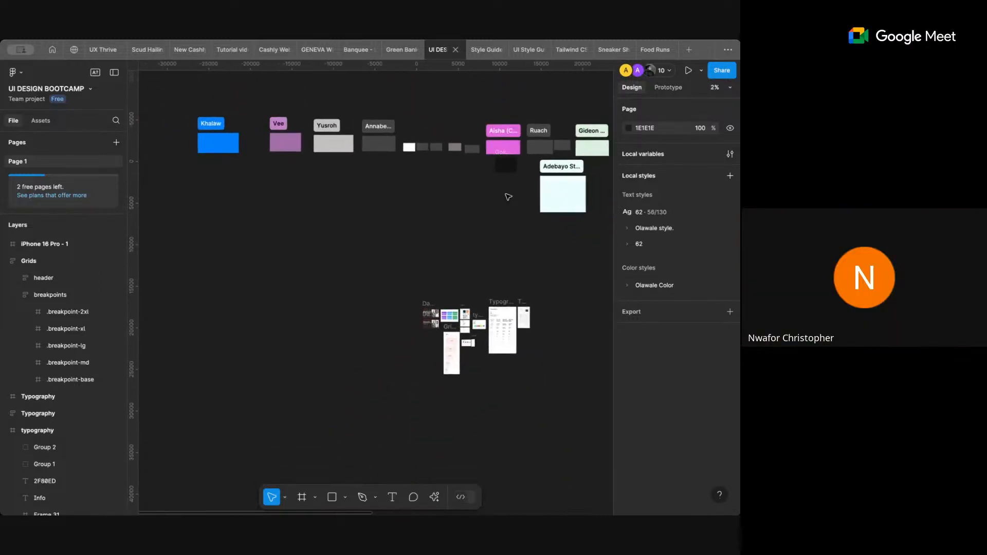
{"action": "scroll", "coordinate": [509, 274], "scroll_direction": "down", "scroll_amount": 1}
{"action": "scroll", "coordinate": [509, 274], "scroll_direction": "right", "scroll_amount": 1}
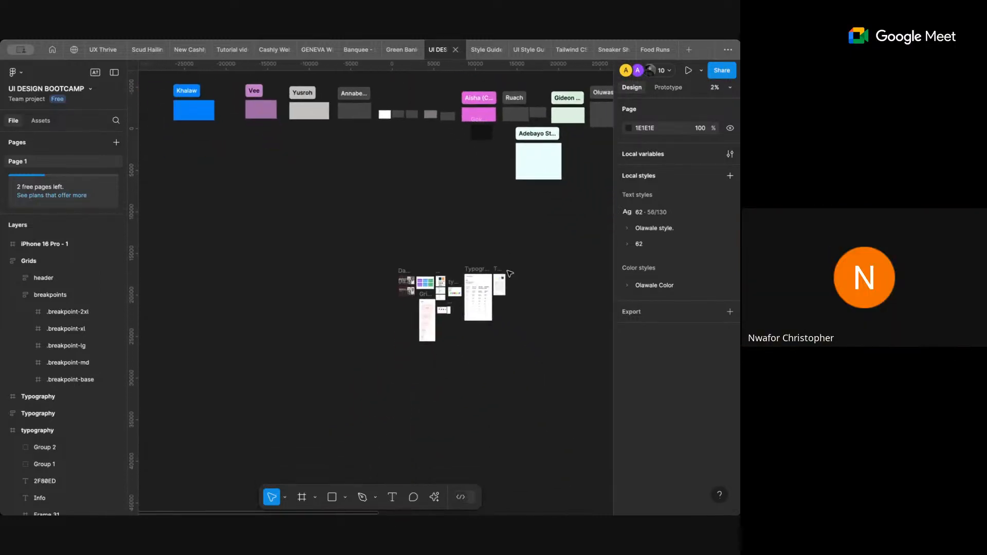
{"action": "scroll", "coordinate": [482, 279], "scroll_direction": "up", "scroll_amount": 5}
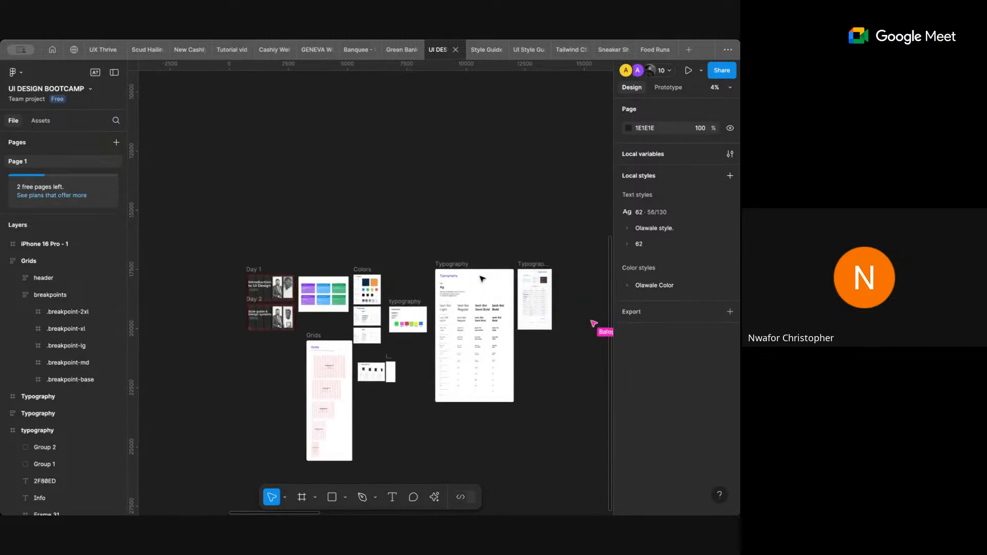
{"action": "scroll", "coordinate": [409, 338], "scroll_direction": "up", "scroll_amount": 10}
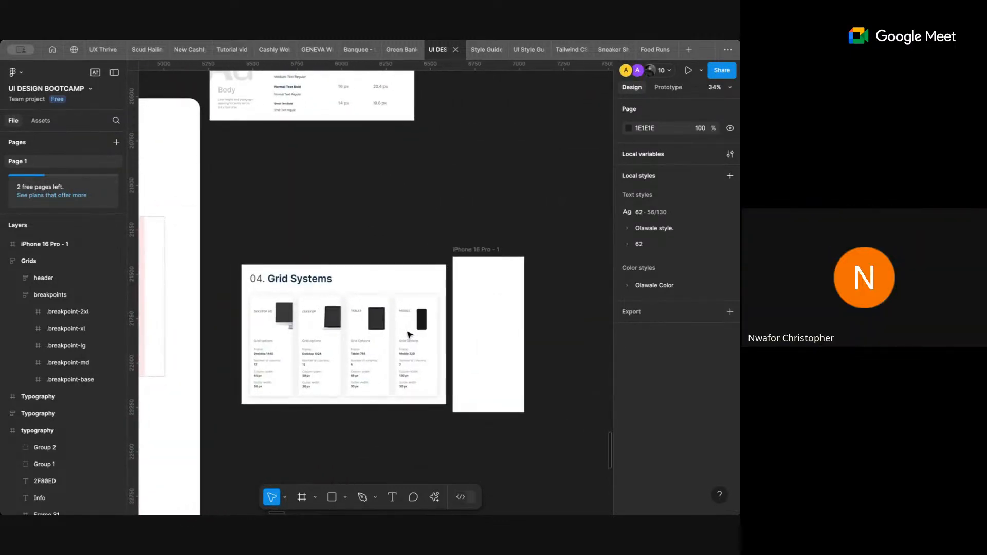
{"action": "scroll", "coordinate": [410, 335], "scroll_direction": "up", "scroll_amount": 2}
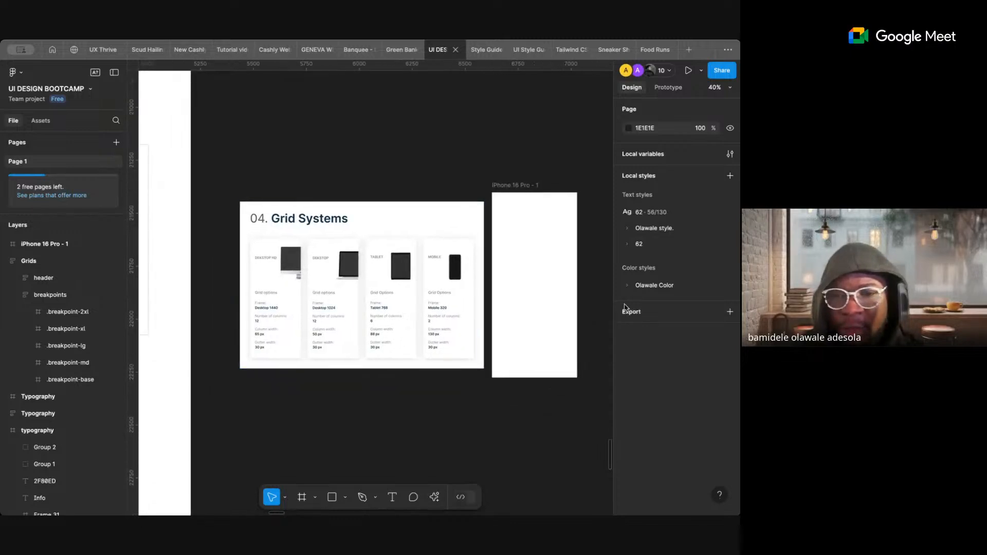
- Browse the Material 3 Design Kit grid styles available for the iPhone 16 Pro frame, and close the list without applying any
{"action": "left_click", "coordinate": [523, 183]}
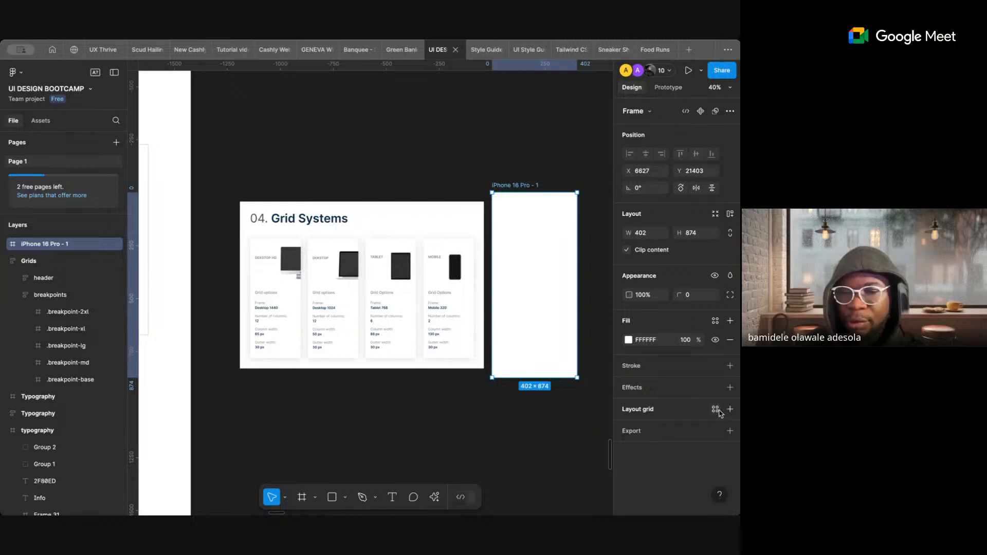
{"action": "left_click", "coordinate": [715, 410]}
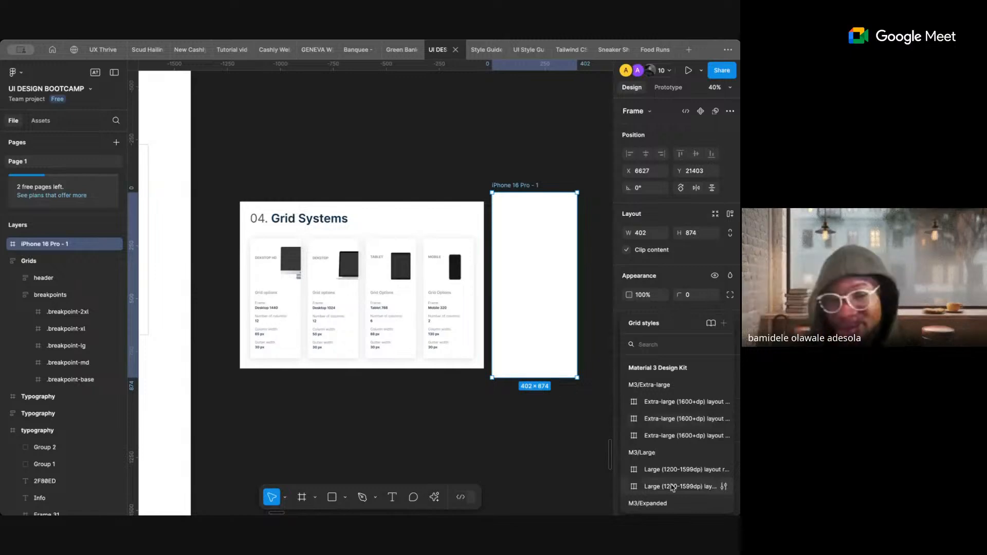
{"action": "scroll", "coordinate": [672, 488], "scroll_direction": "down", "scroll_amount": 3}
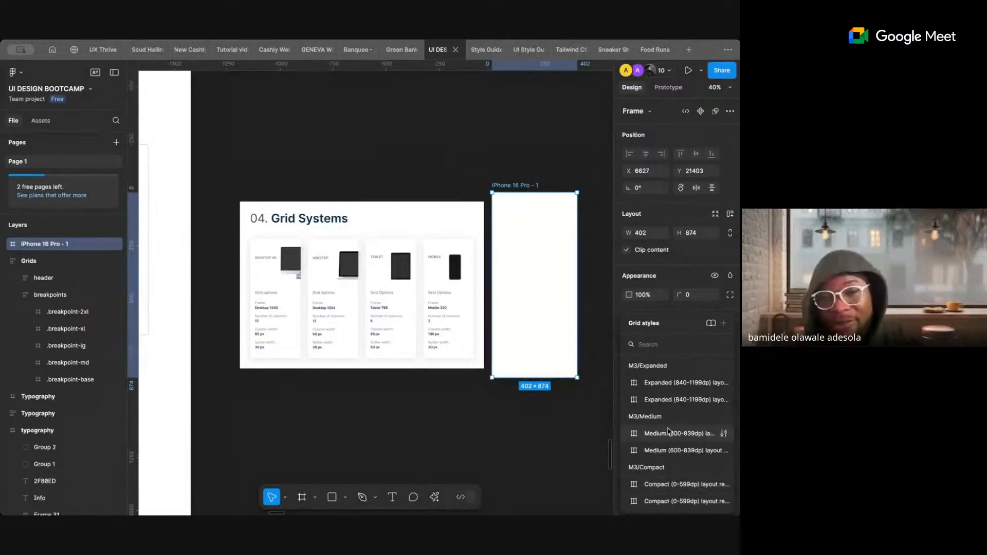
{"action": "scroll", "coordinate": [675, 412], "scroll_direction": "up", "scroll_amount": 3}
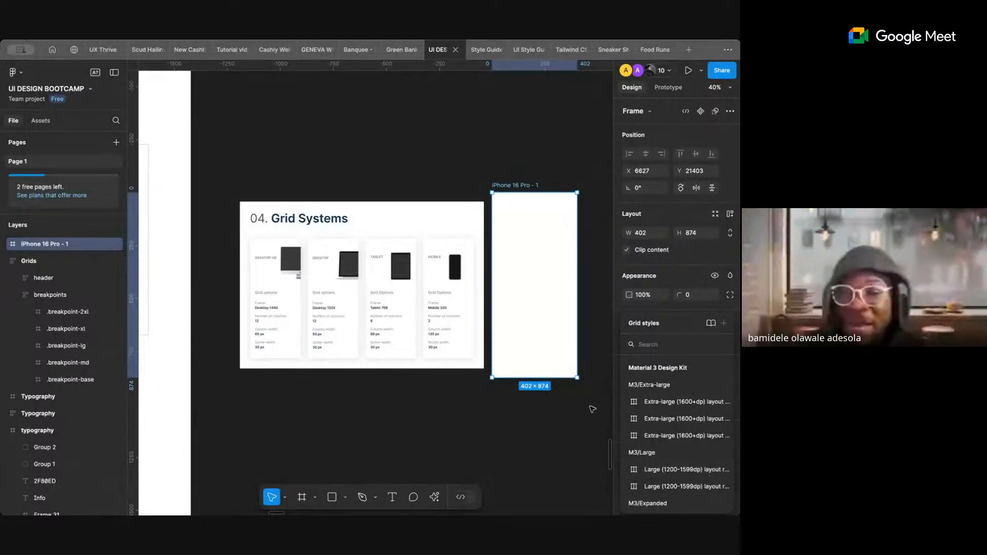
{"action": "left_click", "coordinate": [592, 409]}
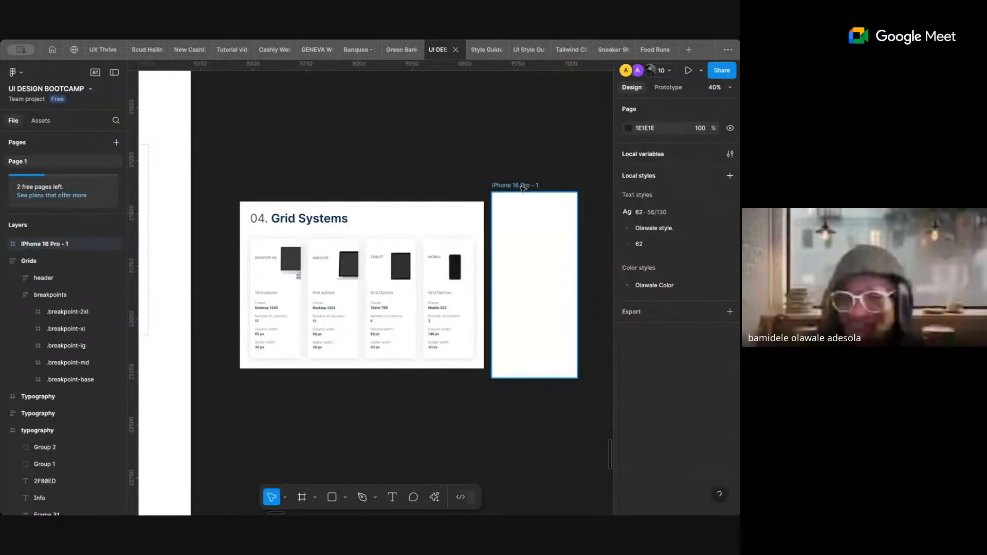
- Add a layout grid to the iPhone 16 Pro frame and change it to Columns with a count of 4
{"action": "left_click", "coordinate": [523, 188]}
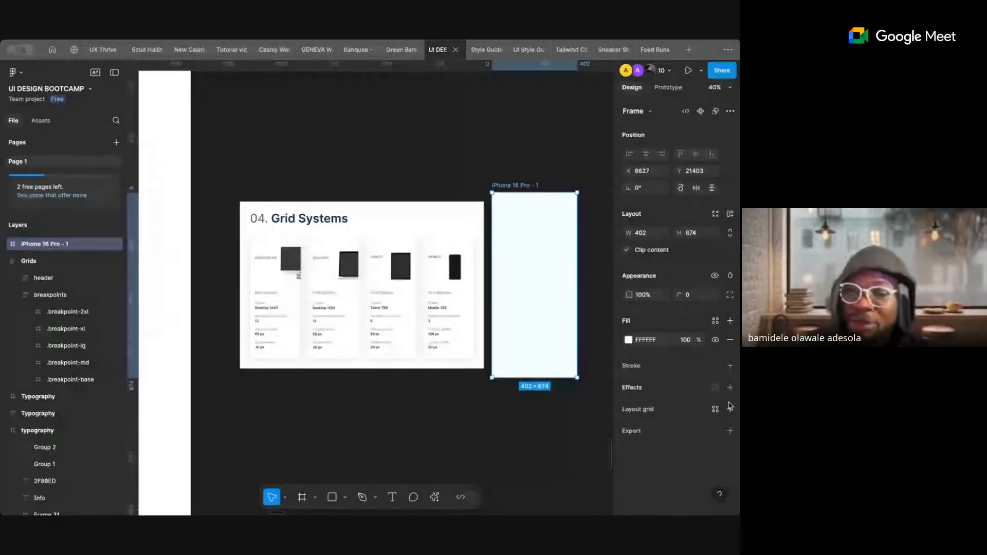
{"action": "left_click", "coordinate": [730, 409]}
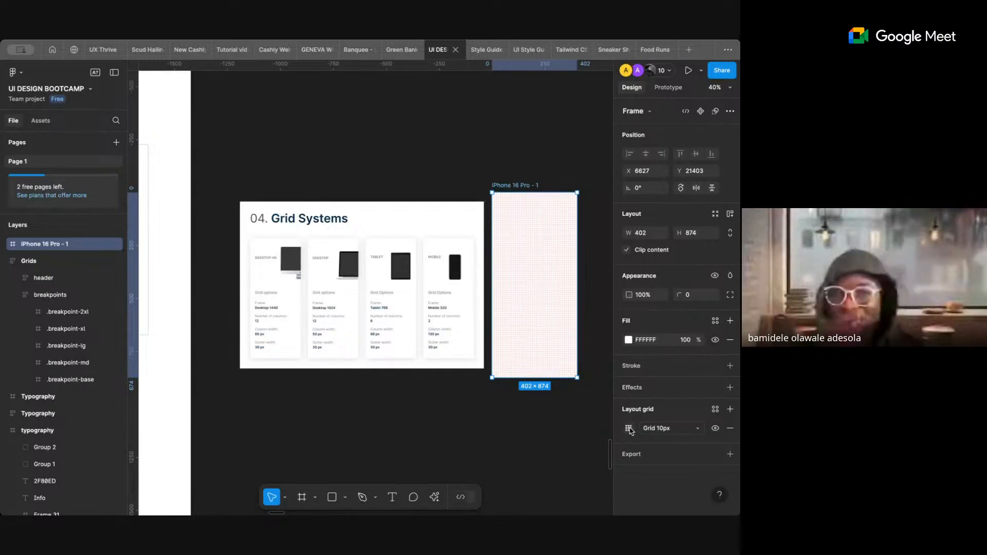
{"action": "left_click", "coordinate": [629, 430]}
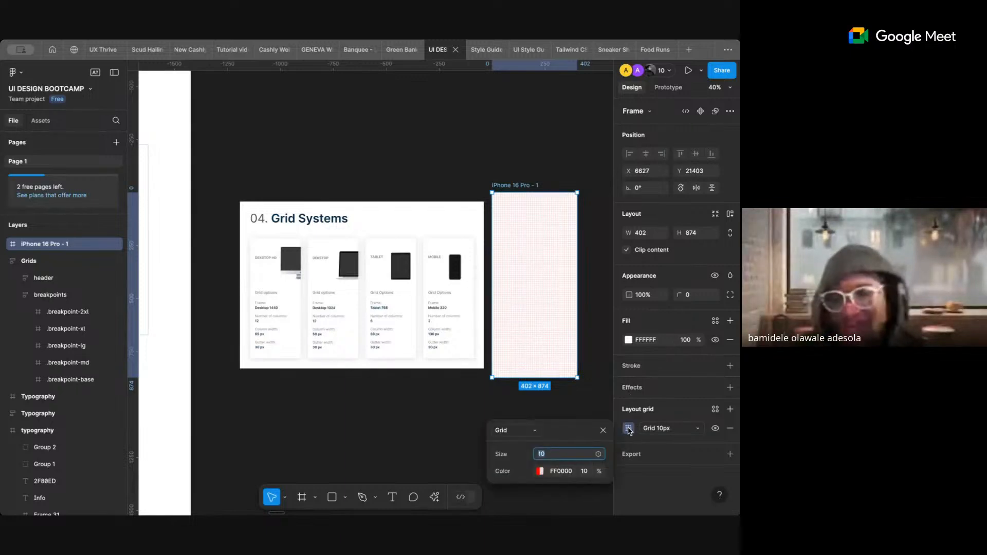
{"action": "left_click", "coordinate": [522, 433]}
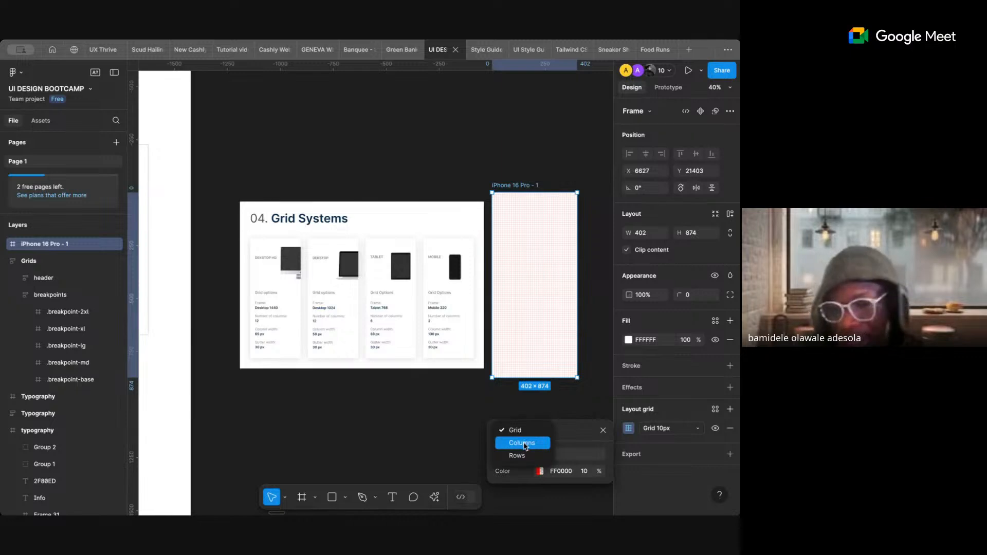
{"action": "left_click", "coordinate": [525, 443]}
{"action": "left_click", "coordinate": [556, 417]}
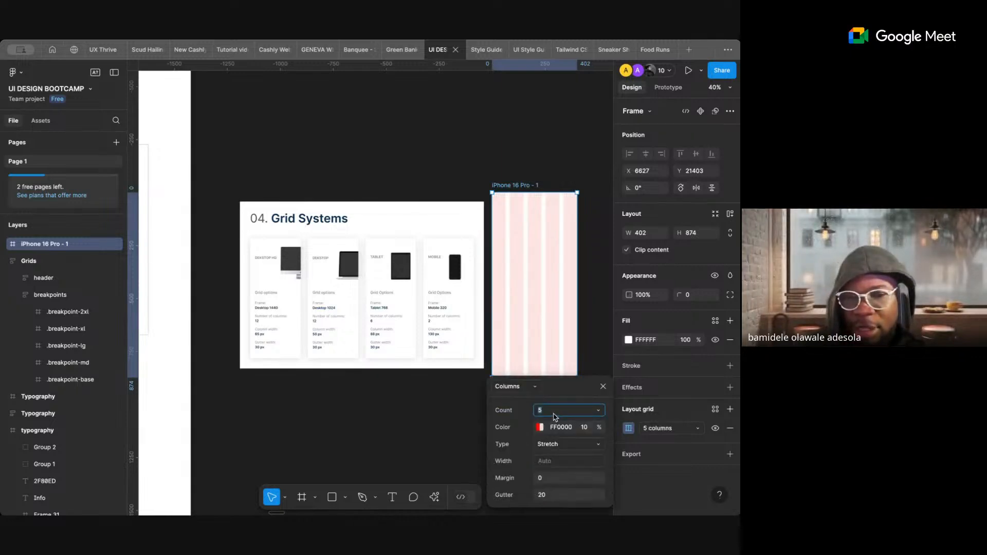
{"action": "type", "text": "4"}
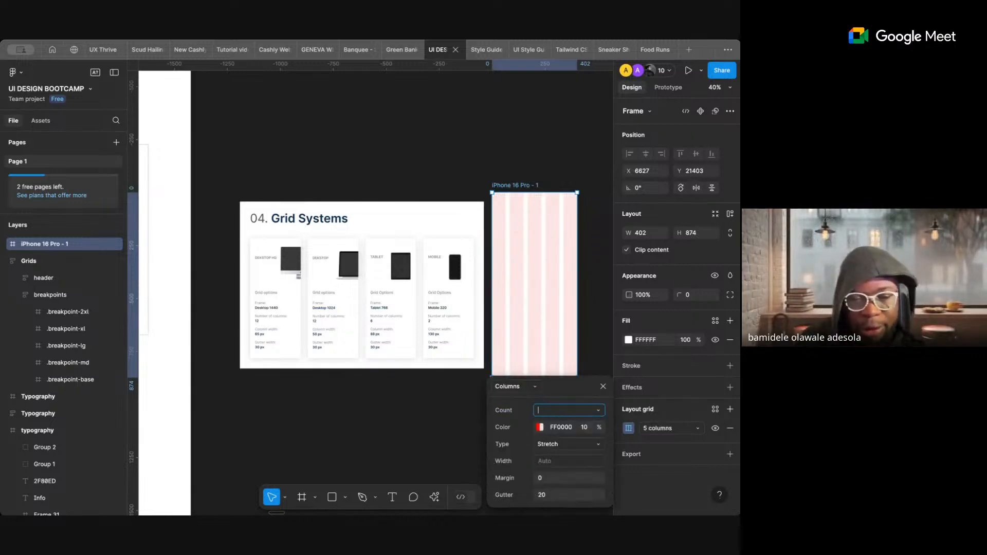
{"action": "key", "text": "Return"}
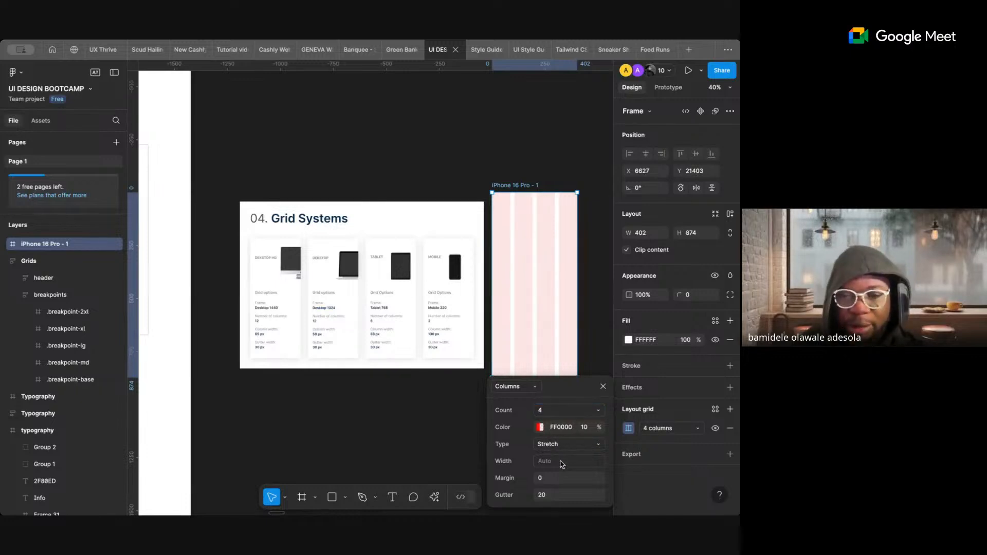
- Set the margin of the iPhone 16 Pro frame's column grid to 32 and close the grid settings
{"action": "left_click", "coordinate": [555, 479]}
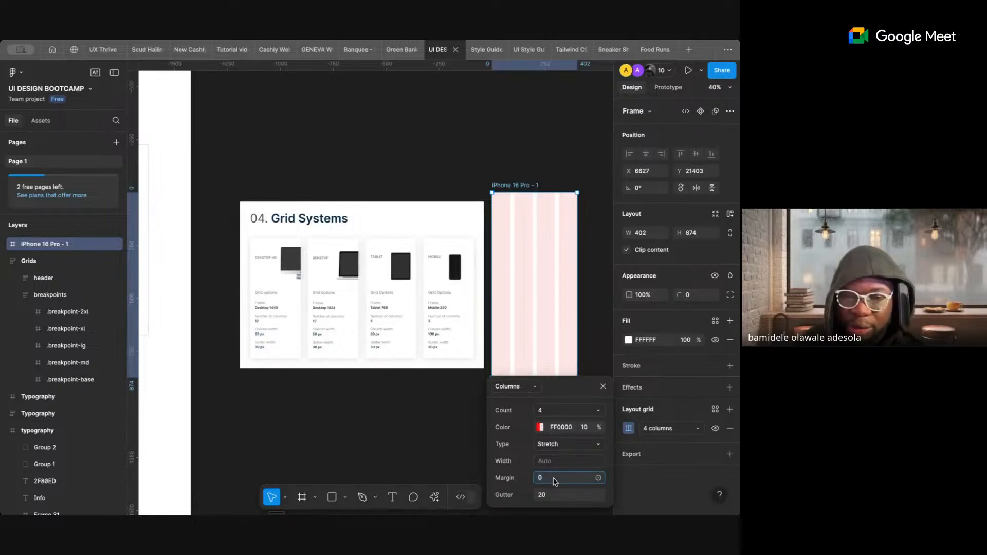
{"action": "type", "text": "3"}
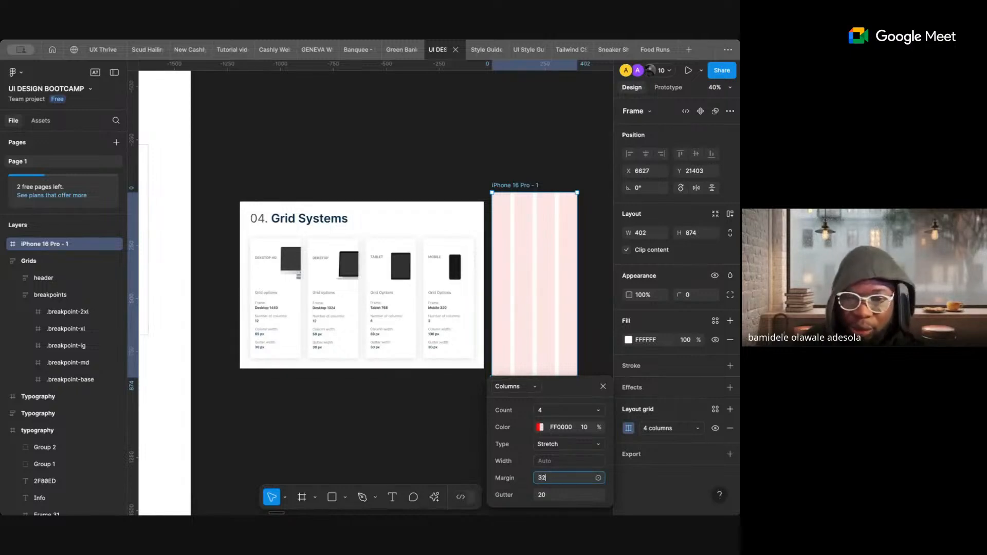
{"action": "type", "text": "2"}
{"action": "key", "text": "Return"}
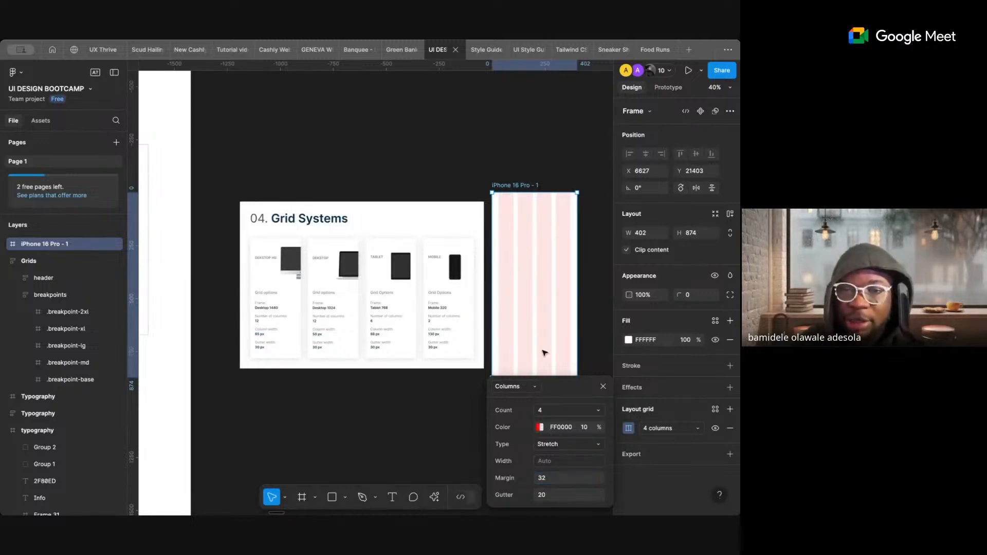
{"action": "left_click", "coordinate": [595, 251]}
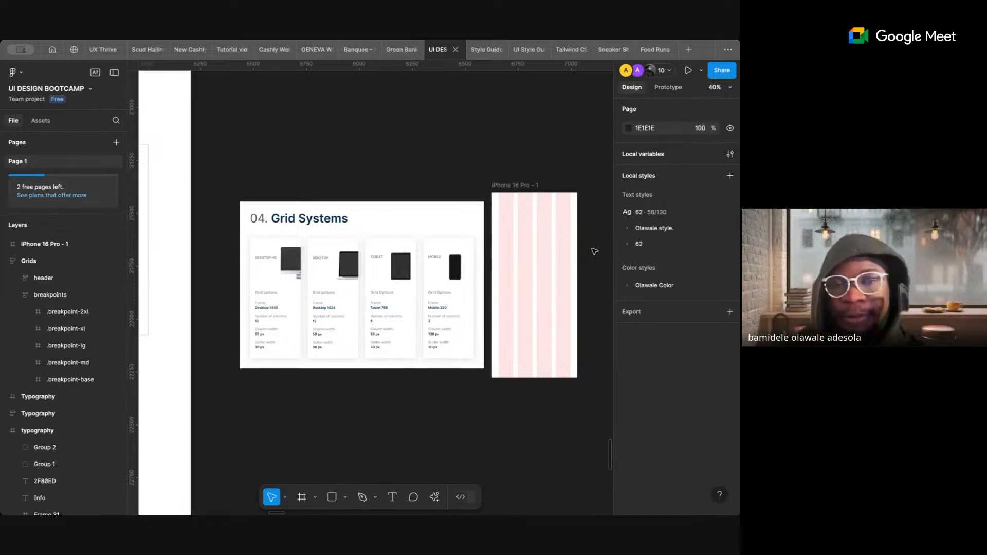
- Save the iPhone 16 Pro frame's column grid as a new grid style named Mobile Grid
{"action": "left_click", "coordinate": [531, 187]}
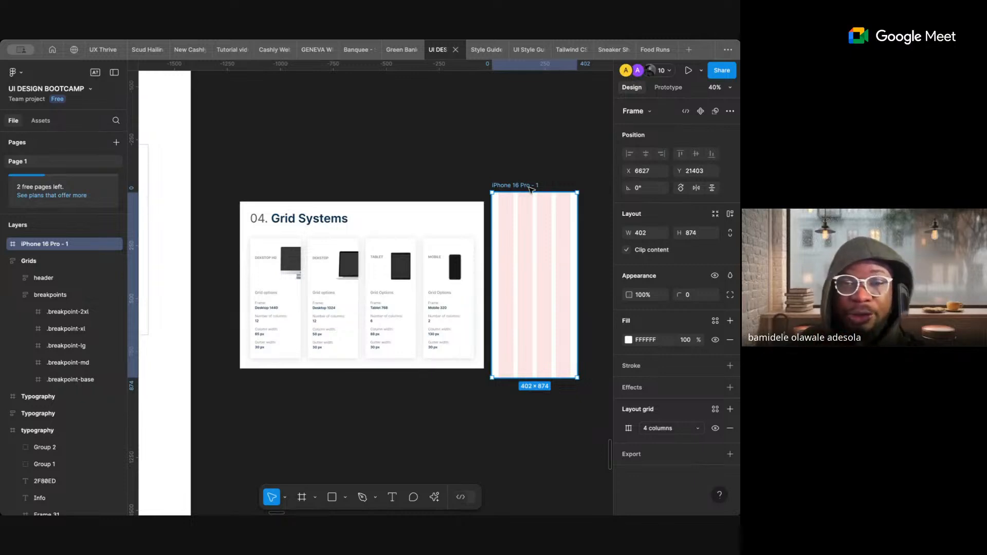
{"action": "scroll", "coordinate": [532, 189], "scroll_direction": "right", "scroll_amount": 5}
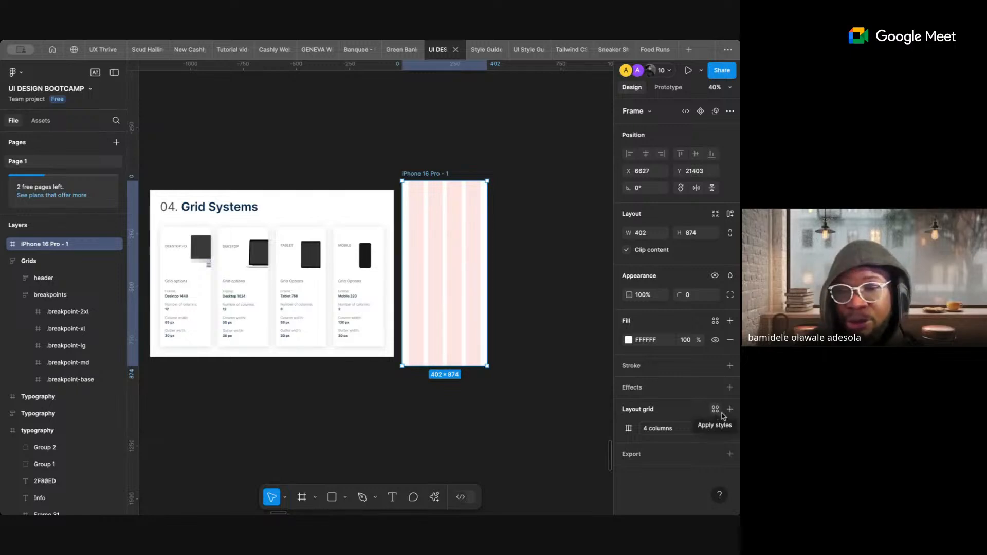
{"action": "left_click", "coordinate": [716, 414]}
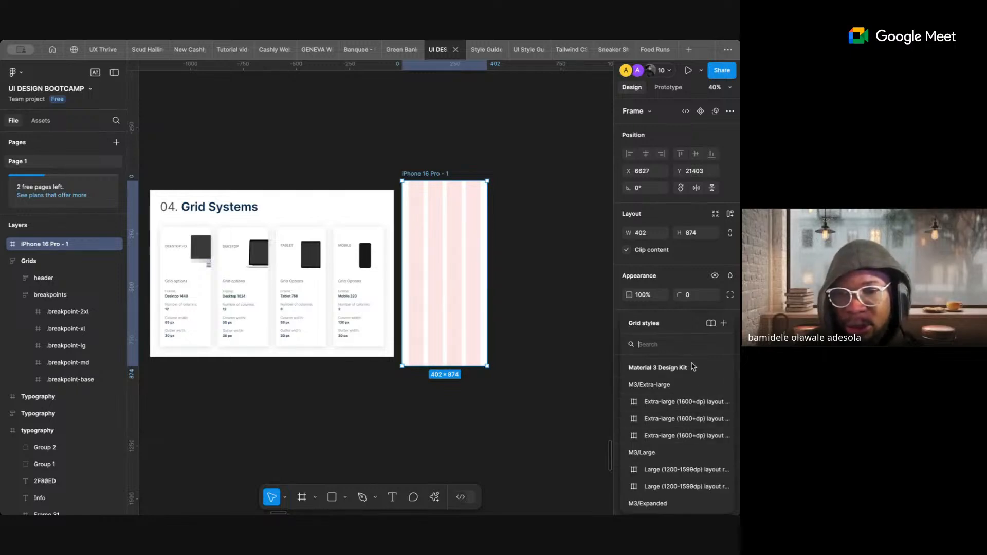
{"action": "left_click", "coordinate": [724, 323]}
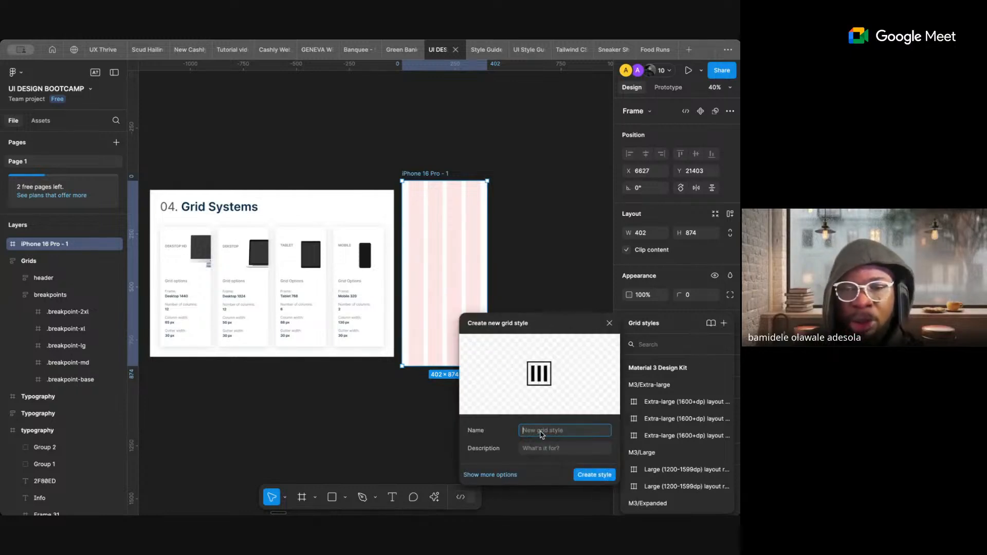
{"action": "type", "text": "Mo"}
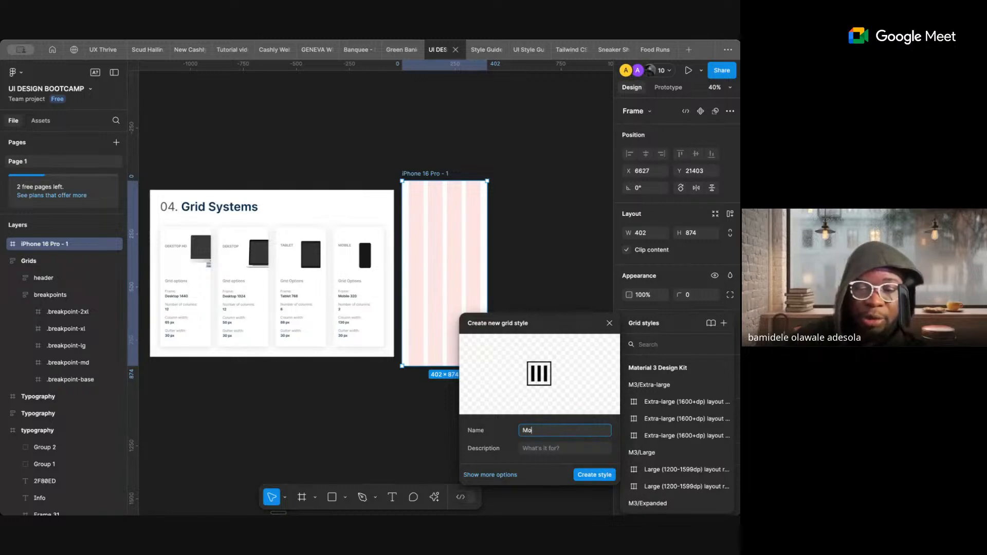
{"action": "type", "text": "bile Gr"}
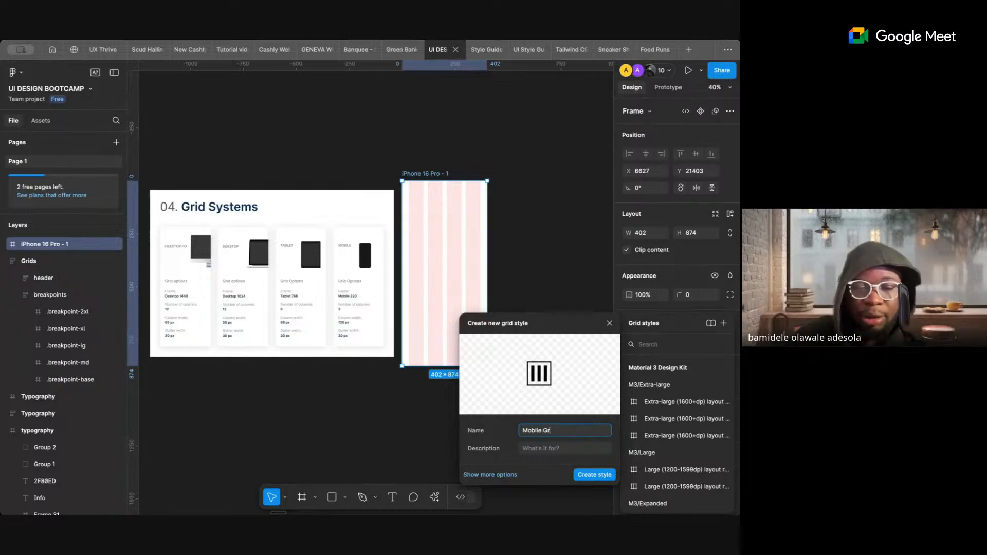
{"action": "type", "text": "id"}
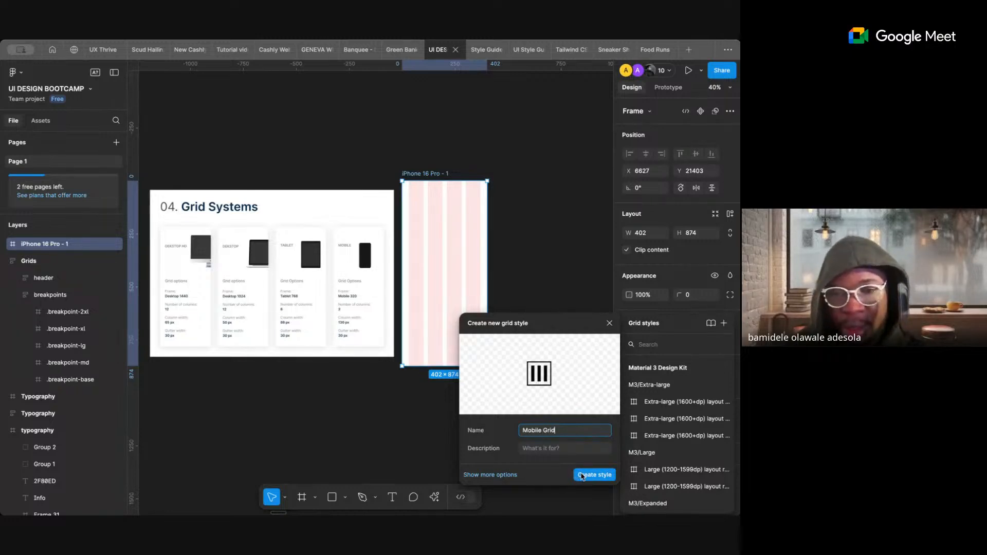
{"action": "left_click", "coordinate": [583, 475]}
{"action": "left_click", "coordinate": [569, 441]}
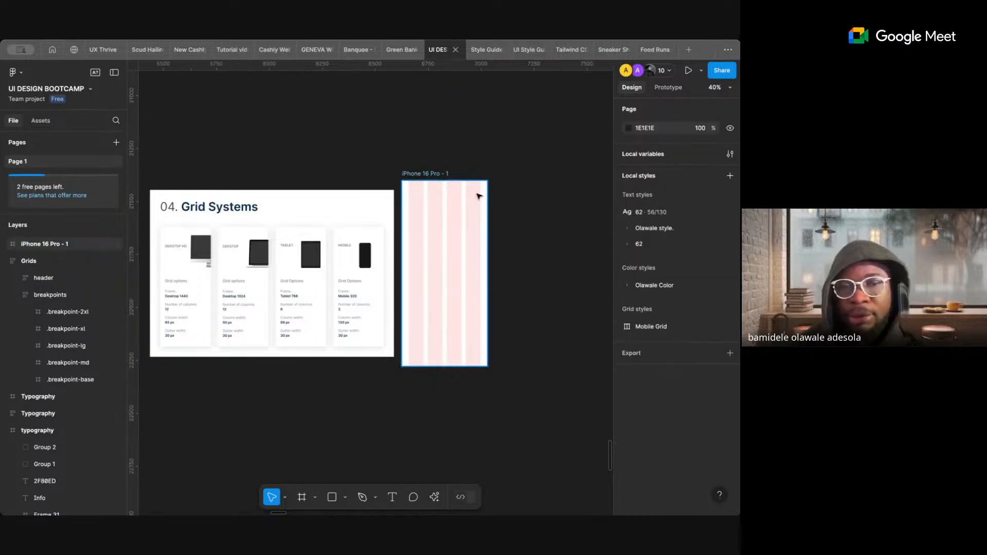
{"action": "left_click", "coordinate": [443, 175]}
{"action": "left_click", "coordinate": [547, 293]}
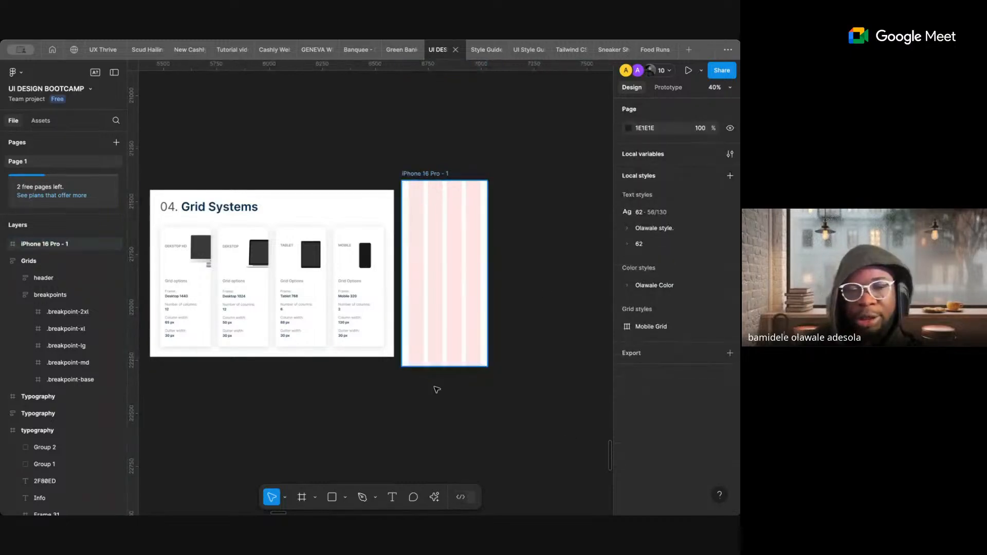
- Add an iPhone 16 frame to the right of the iPhone 16 Pro frame and align their top edges
{"action": "left_click", "coordinate": [302, 499]}
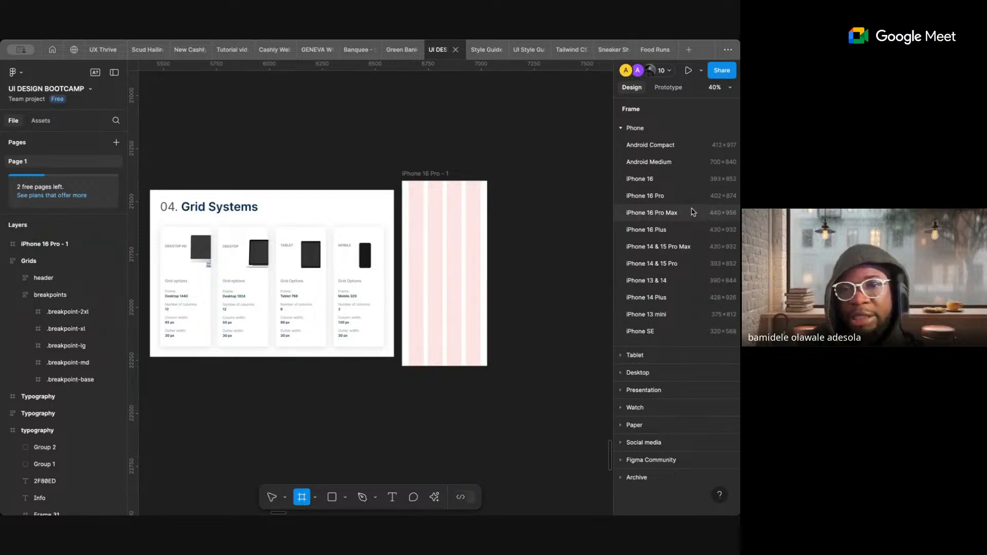
{"action": "left_click", "coordinate": [676, 180]}
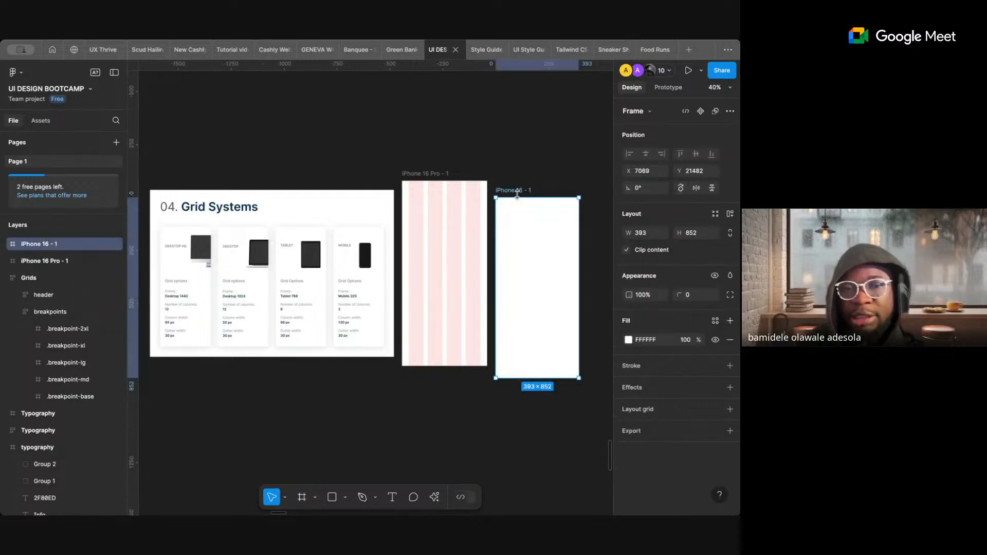
{"action": "left_click_drag", "start_coordinate": [521, 192], "coordinate": [519, 176]}
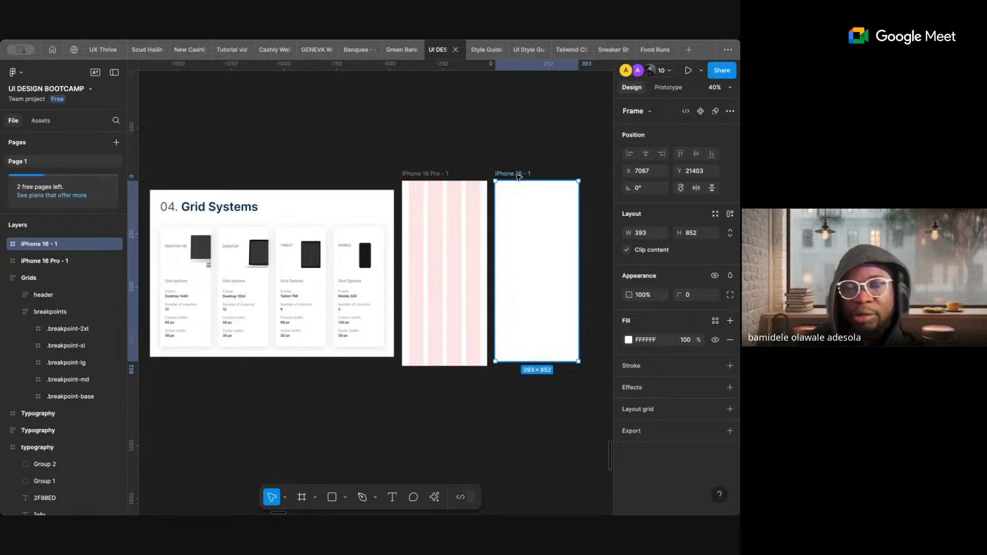
- Apply the Mobile Grid style to the new iPhone 16 frame and deselect the frame
{"action": "left_click", "coordinate": [716, 321]}
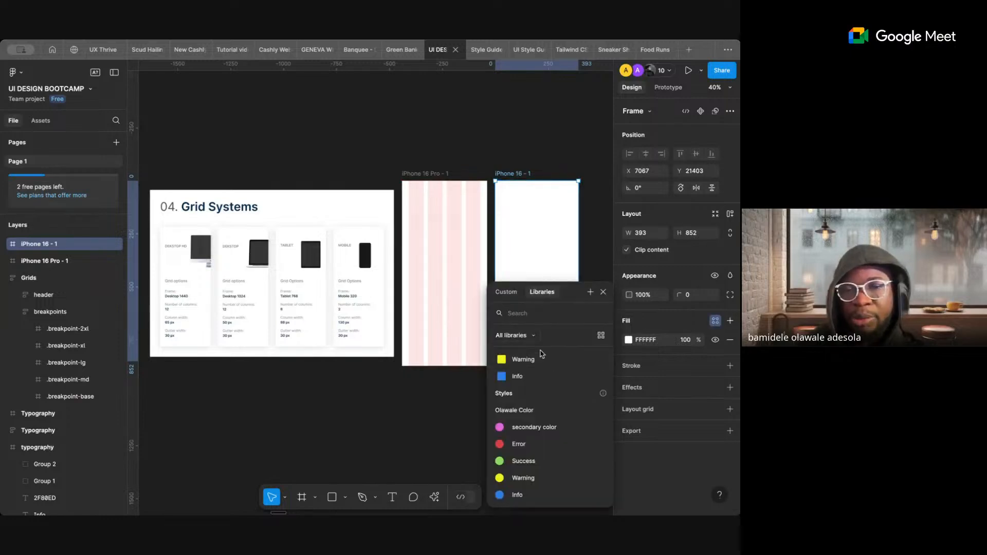
{"action": "left_click", "coordinate": [596, 262]}
{"action": "left_click", "coordinate": [504, 174]}
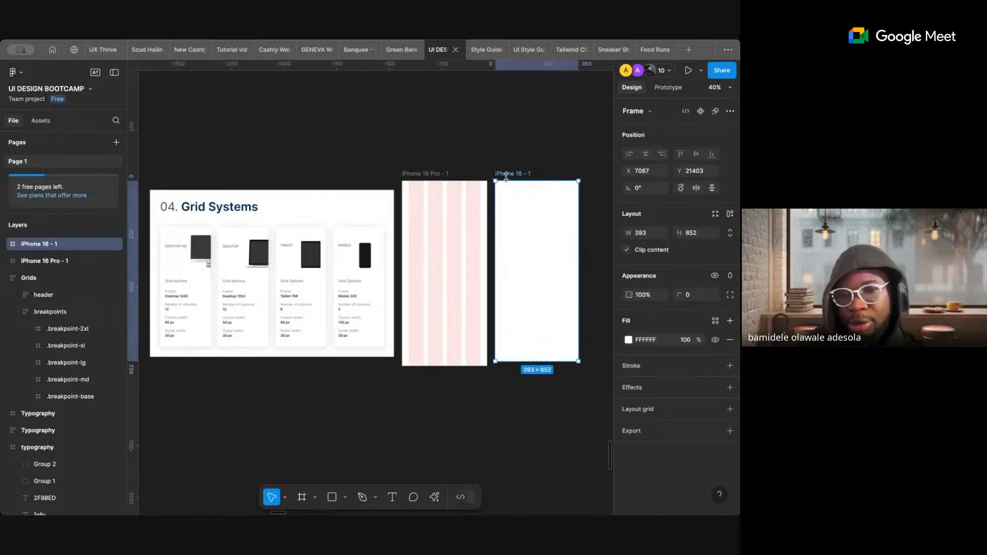
{"action": "left_click", "coordinate": [715, 409]}
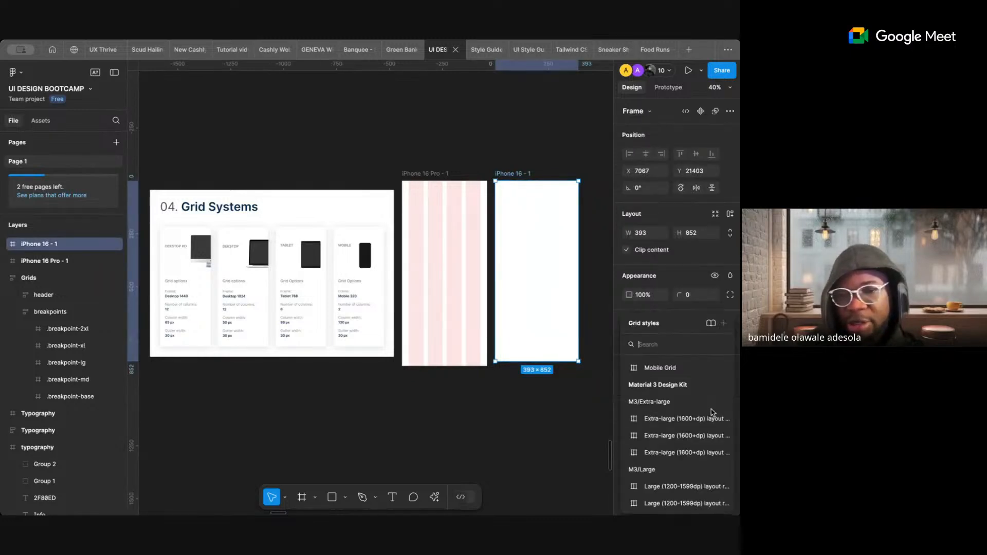
{"action": "left_click", "coordinate": [675, 369]}
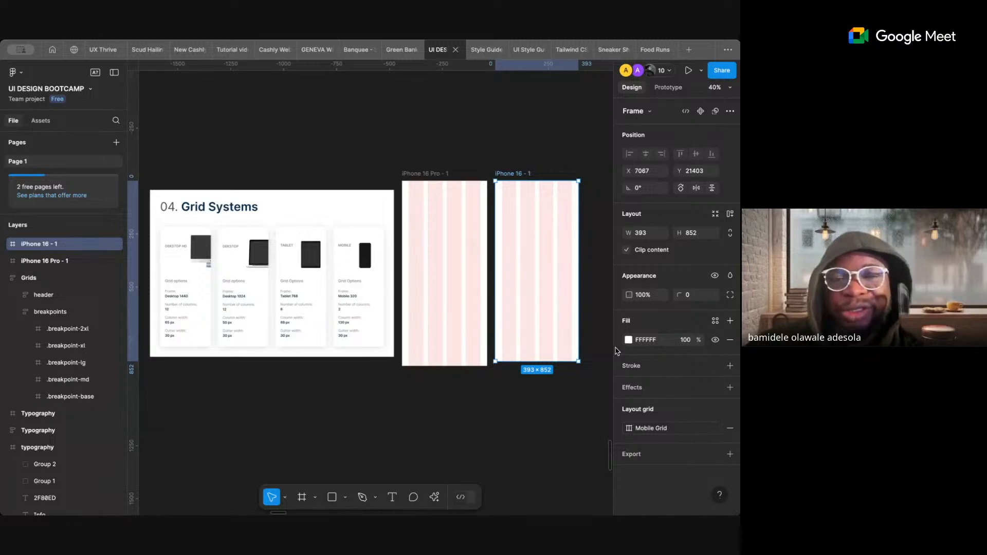
{"action": "left_click", "coordinate": [544, 126]}
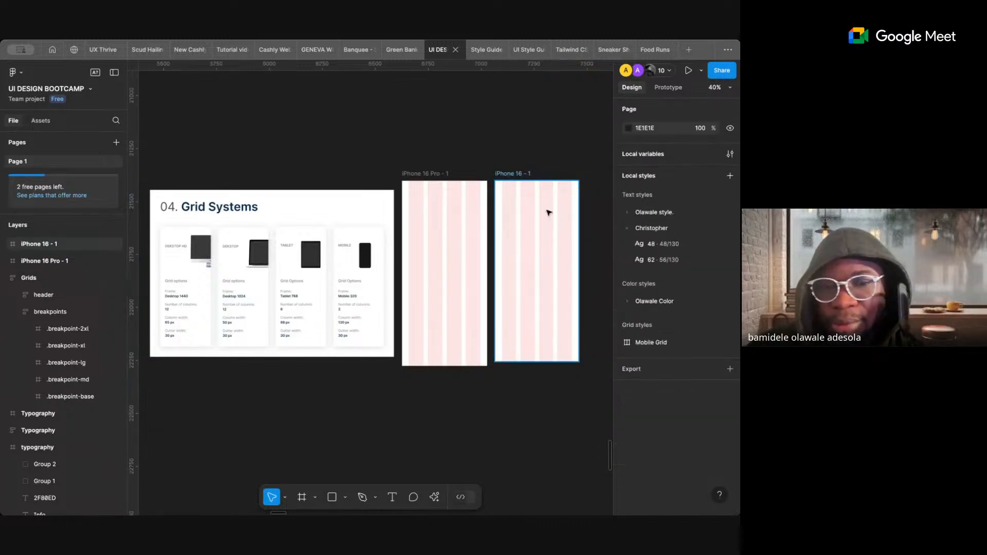
- Hide all layout grids on the page and show them again
{"action": "left_click", "coordinate": [526, 177]}
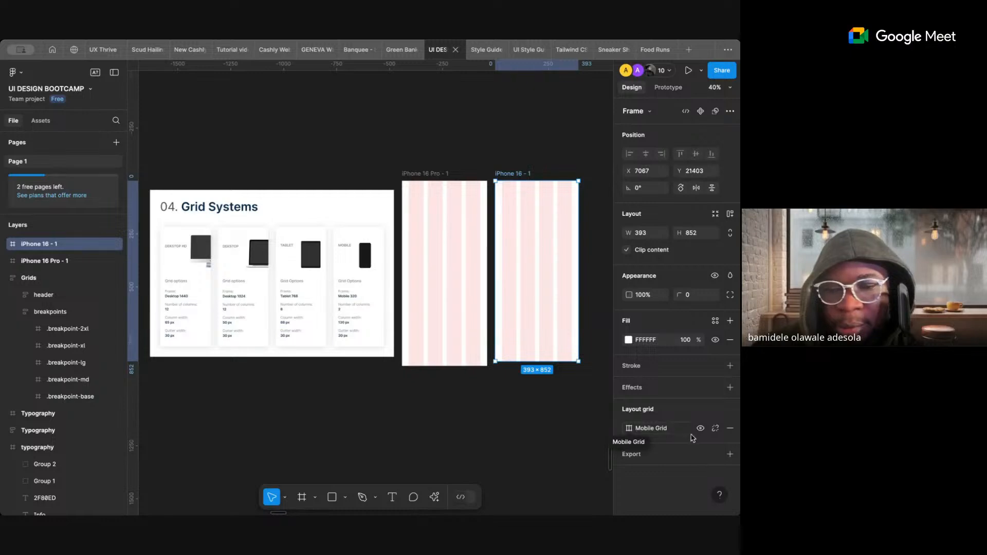
{"action": "key", "text": "shift+g"}
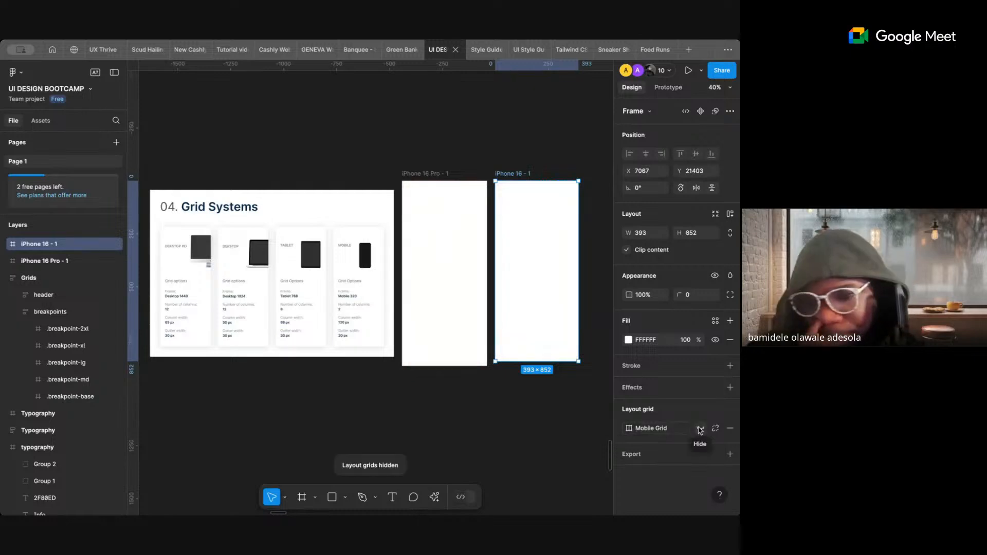
{"action": "key", "text": "shift+g"}
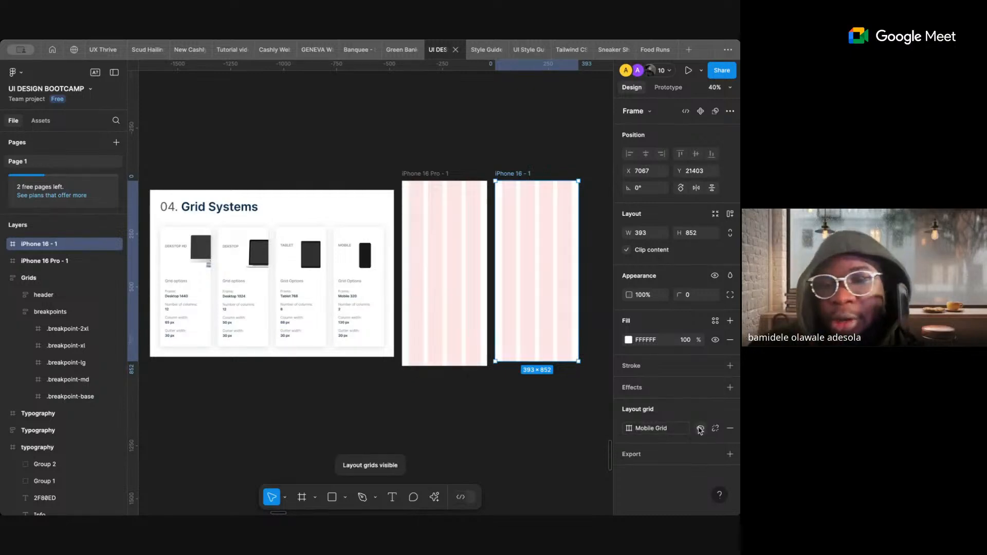
{"action": "left_click", "coordinate": [524, 416]}
- Look over the Grids board's breakpoint layouts, the Grid Systems board and the two phone frames with their column grids
{"action": "scroll", "coordinate": [525, 418], "scroll_direction": "down", "scroll_amount": 5}
{"action": "scroll", "coordinate": [525, 418], "scroll_direction": "down", "scroll_amount": 5}
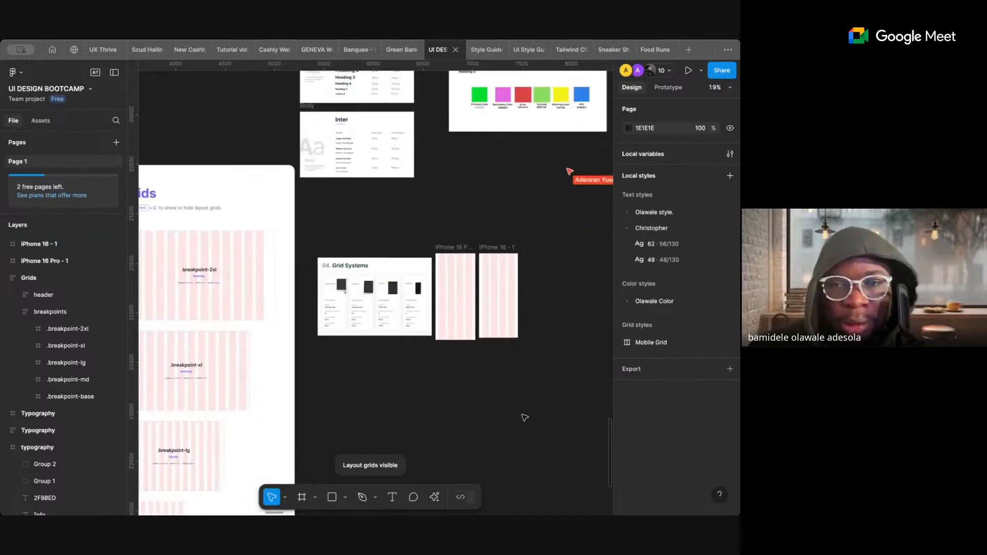
{"action": "scroll", "coordinate": [446, 311], "scroll_direction": "up", "scroll_amount": 3}
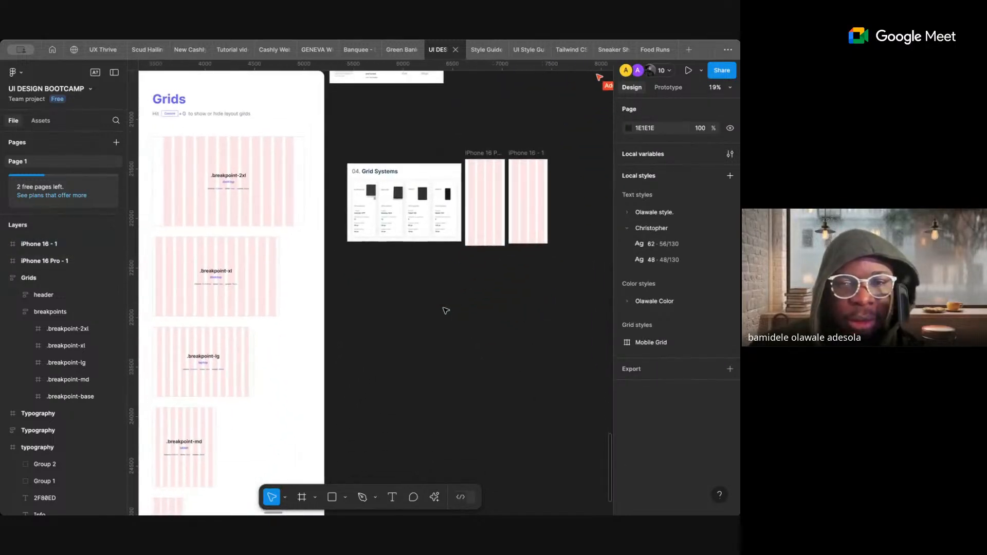
{"action": "scroll", "coordinate": [446, 311], "scroll_direction": "up", "scroll_amount": 2}
{"action": "scroll", "coordinate": [446, 310], "scroll_direction": "right", "scroll_amount": 2}
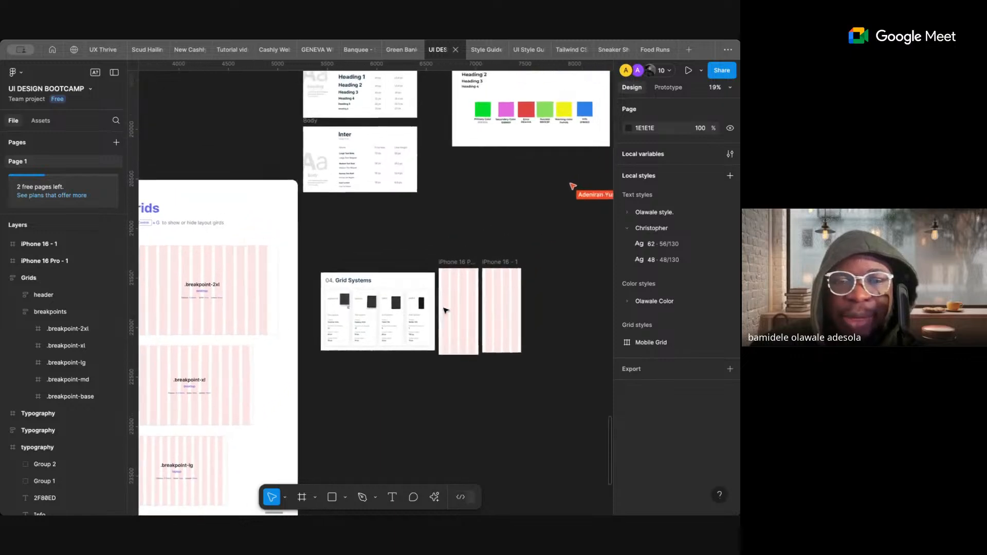
{"action": "left_click", "coordinate": [436, 269]}
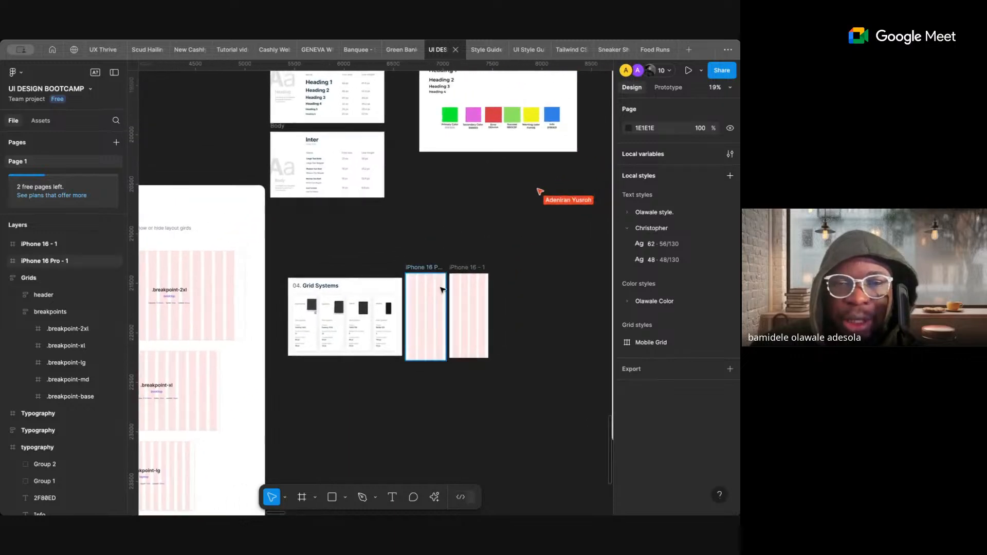
{"action": "left_click", "coordinate": [461, 270]}
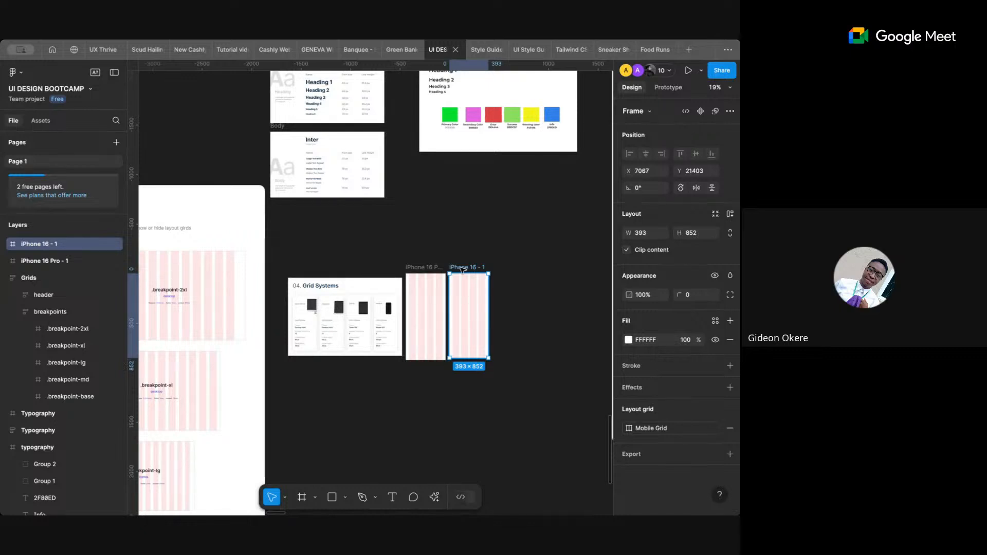
{"action": "scroll", "coordinate": [463, 269], "scroll_direction": "down", "scroll_amount": 4}
{"action": "scroll", "coordinate": [463, 269], "scroll_direction": "left", "scroll_amount": 4}
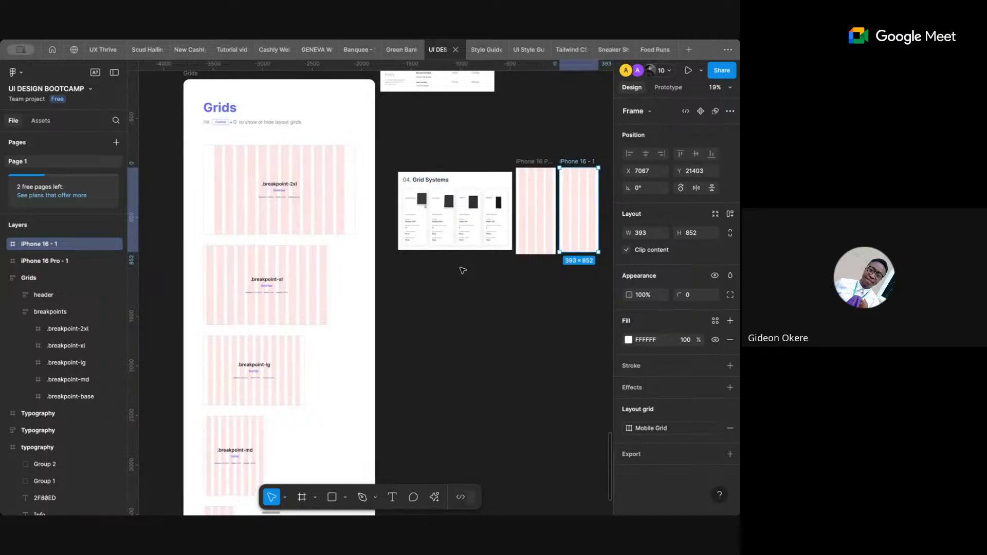
{"action": "scroll", "coordinate": [463, 271], "scroll_direction": "down", "scroll_amount": 6}
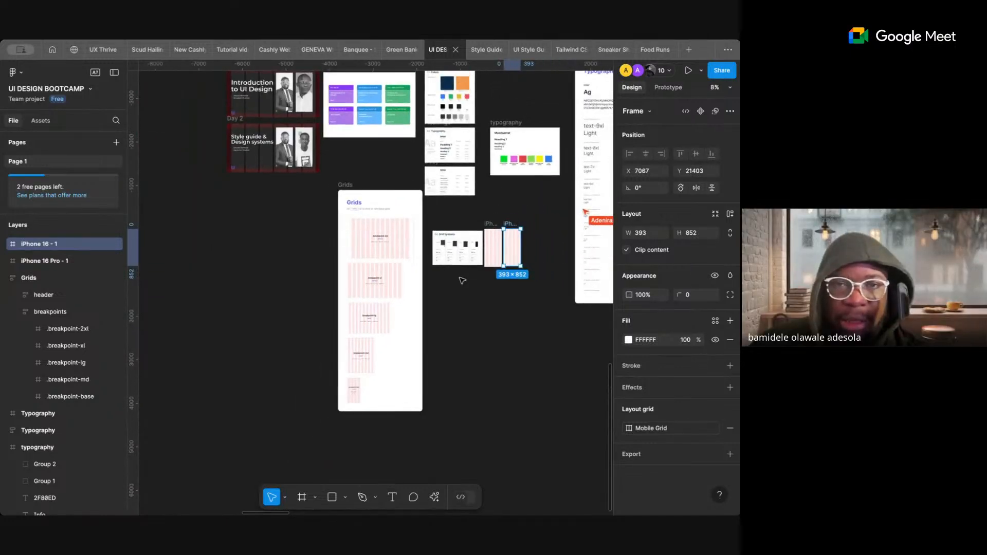
{"action": "scroll", "coordinate": [462, 281], "scroll_direction": "up", "scroll_amount": 2}
{"action": "scroll", "coordinate": [462, 280], "scroll_direction": "right", "scroll_amount": 1}
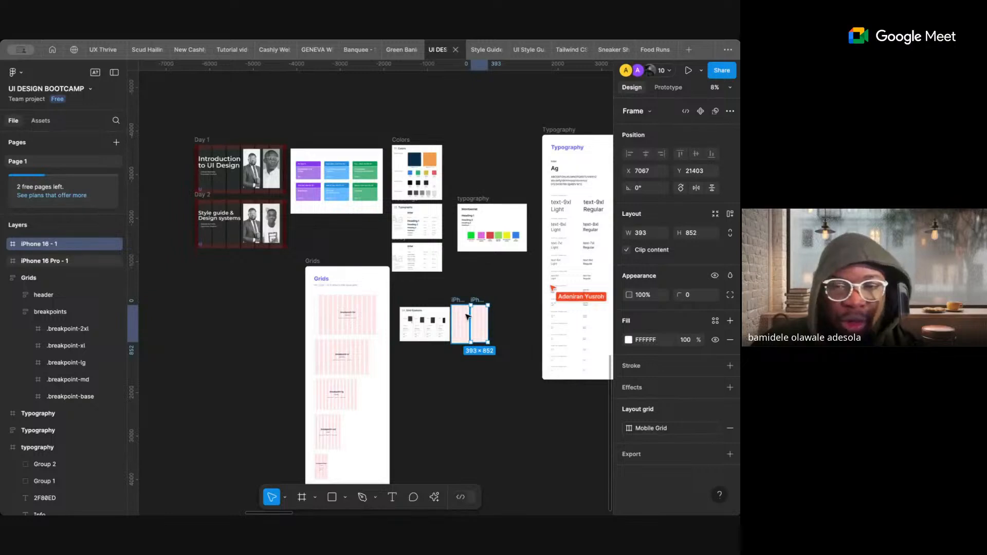
{"action": "scroll", "coordinate": [467, 312], "scroll_direction": "up", "scroll_amount": 6}
{"action": "scroll", "coordinate": [468, 316], "scroll_direction": "down", "scroll_amount": 2}
{"action": "scroll", "coordinate": [468, 317], "scroll_direction": "left", "scroll_amount": 2}
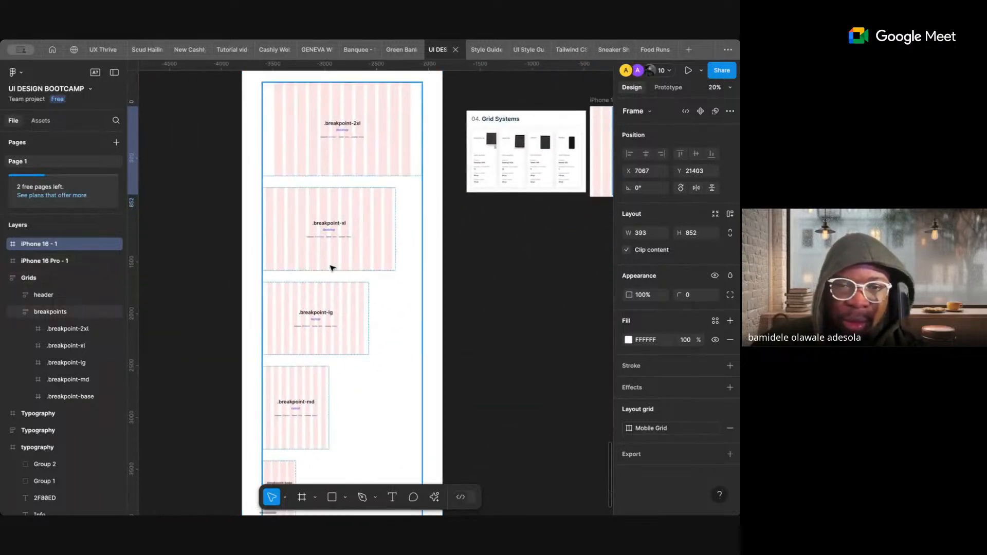
{"action": "scroll", "coordinate": [334, 273], "scroll_direction": "down", "scroll_amount": 3}
{"action": "scroll", "coordinate": [335, 278], "scroll_direction": "up", "scroll_amount": 2}
{"action": "scroll", "coordinate": [334, 278], "scroll_direction": "down", "scroll_amount": 5}
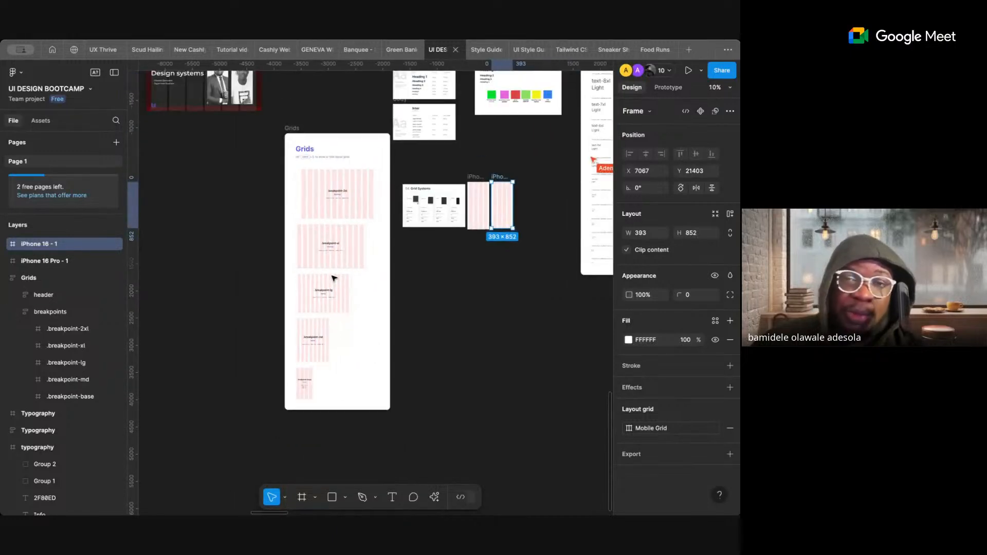
{"action": "scroll", "coordinate": [499, 221], "scroll_direction": "up", "scroll_amount": 5}
{"action": "scroll", "coordinate": [502, 225], "scroll_direction": "up", "scroll_amount": 3}
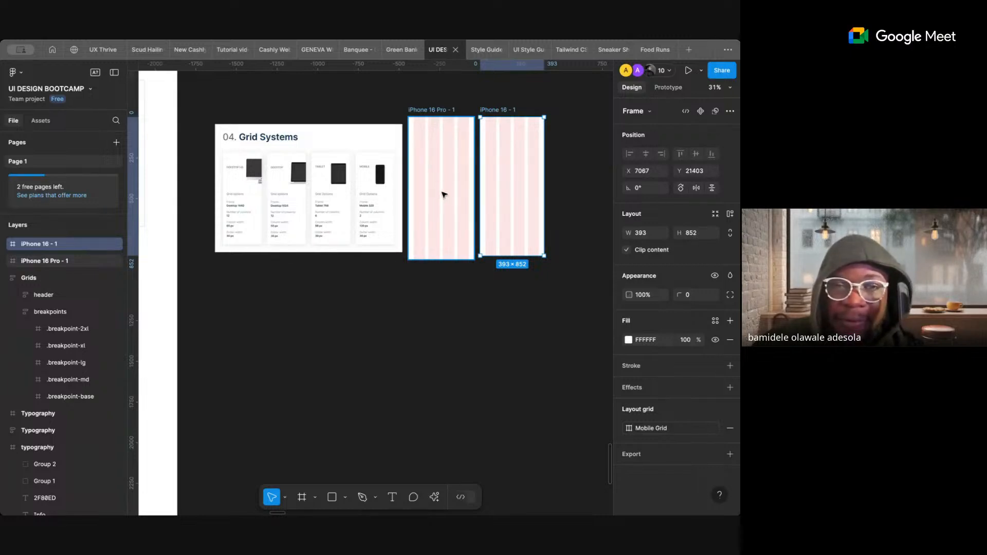
{"action": "scroll", "coordinate": [309, 201], "scroll_direction": "up", "scroll_amount": 3}
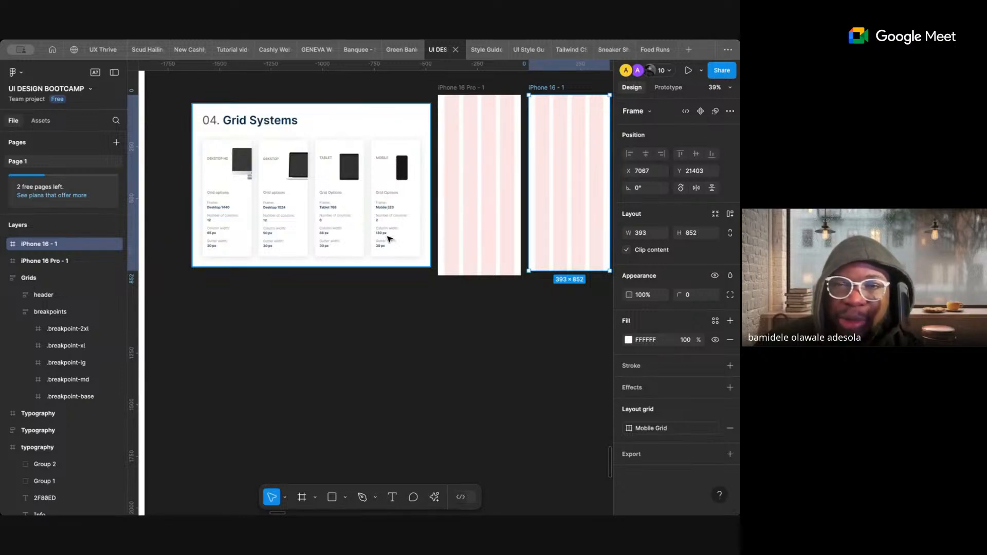
- Inspect the column settings of the Mobile Grid style on the iPhone 16 Pro frame, then close the style editor and deselect the frame
{"action": "left_click", "coordinate": [468, 101]}
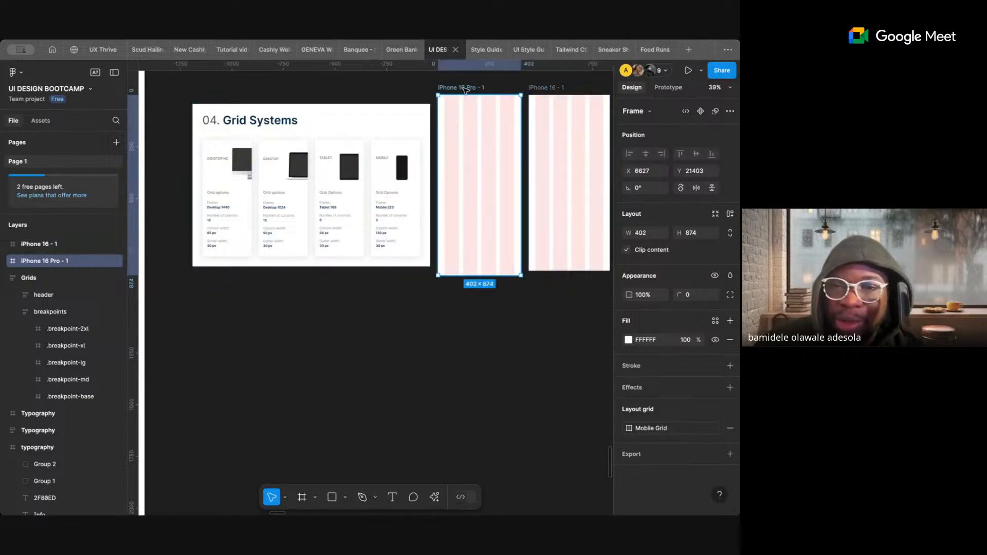
{"action": "left_click", "coordinate": [629, 429]}
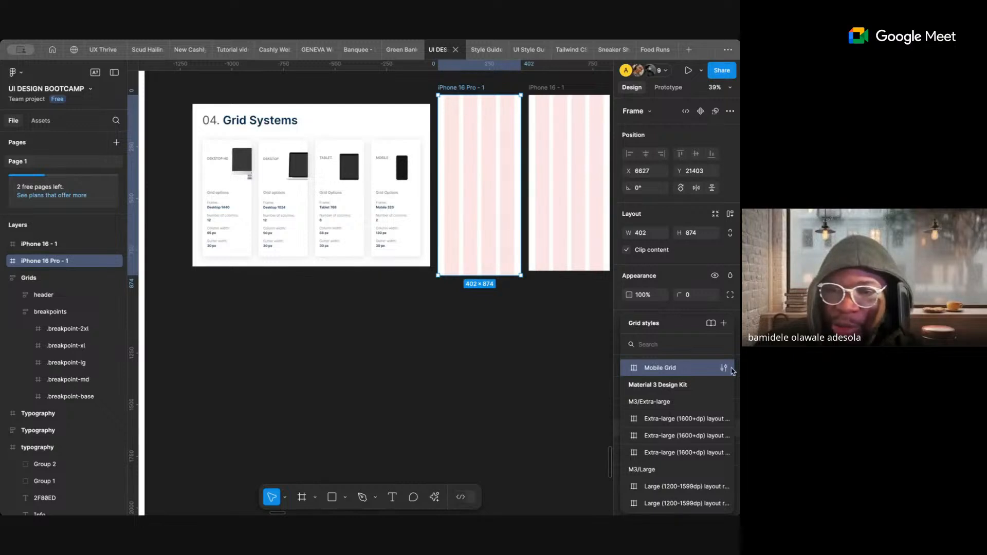
{"action": "left_click", "coordinate": [724, 368]}
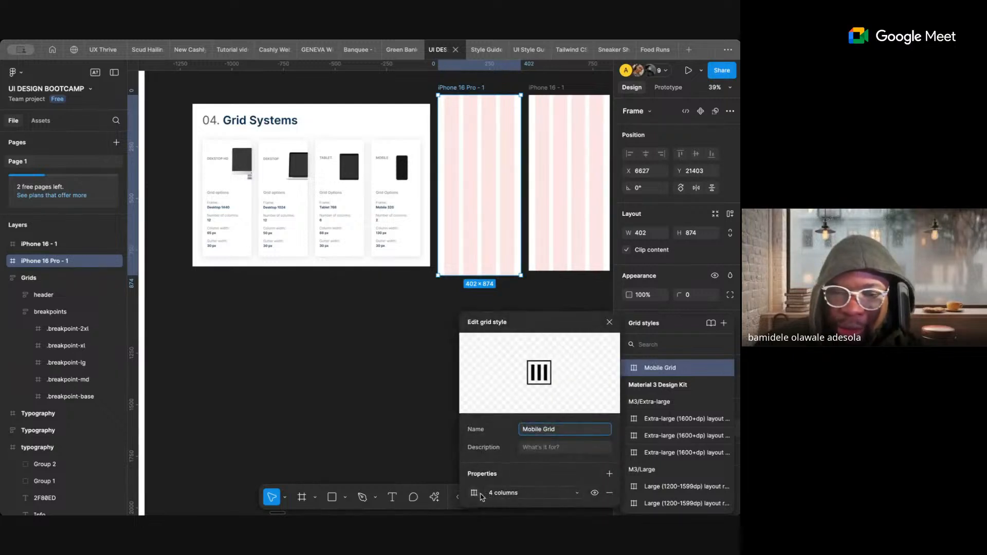
{"action": "left_click", "coordinate": [474, 493]}
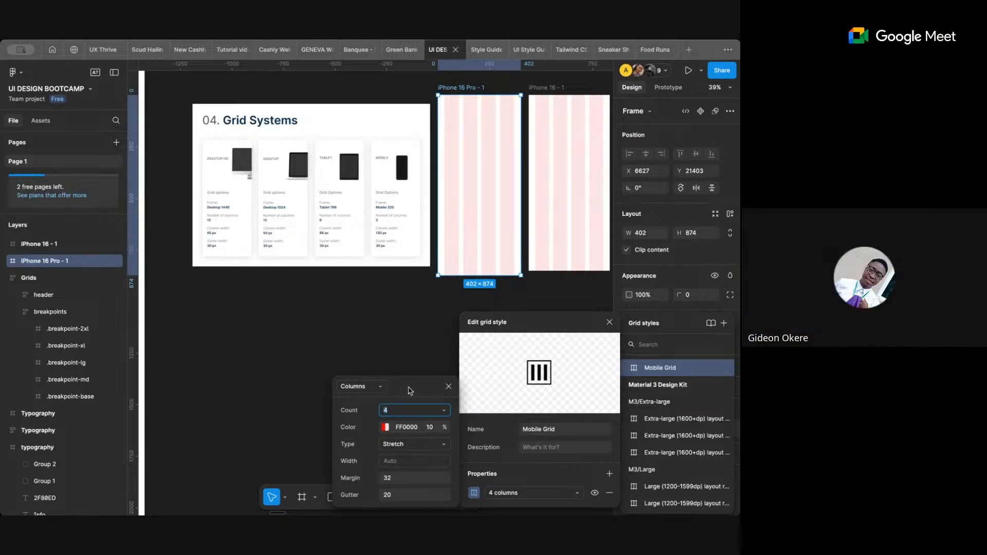
{"action": "left_click", "coordinate": [448, 387]}
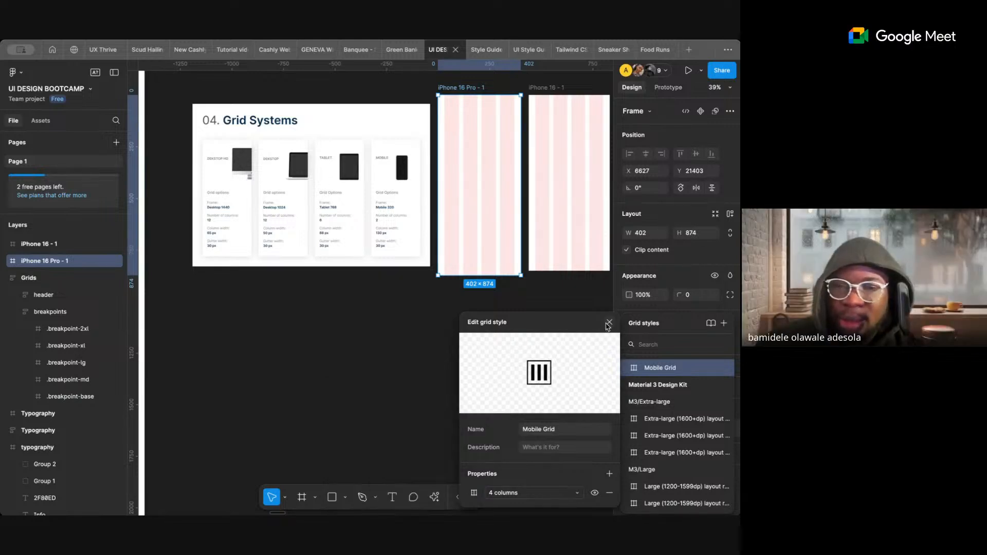
{"action": "left_click", "coordinate": [610, 323]}
{"action": "left_click", "coordinate": [576, 331]}
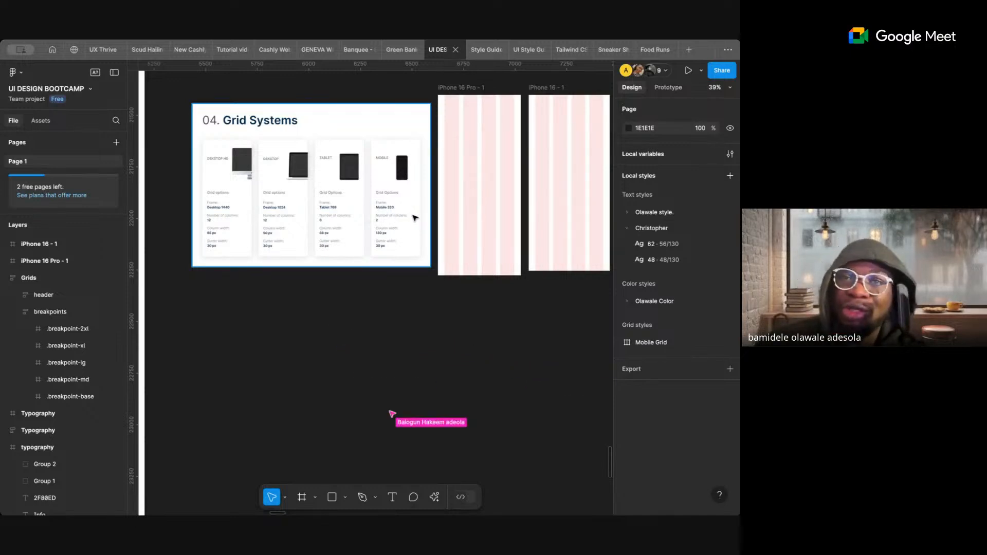
- Search the Figma Community for "design system"
{"action": "scroll", "coordinate": [415, 218], "scroll_direction": "down", "scroll_amount": 5}
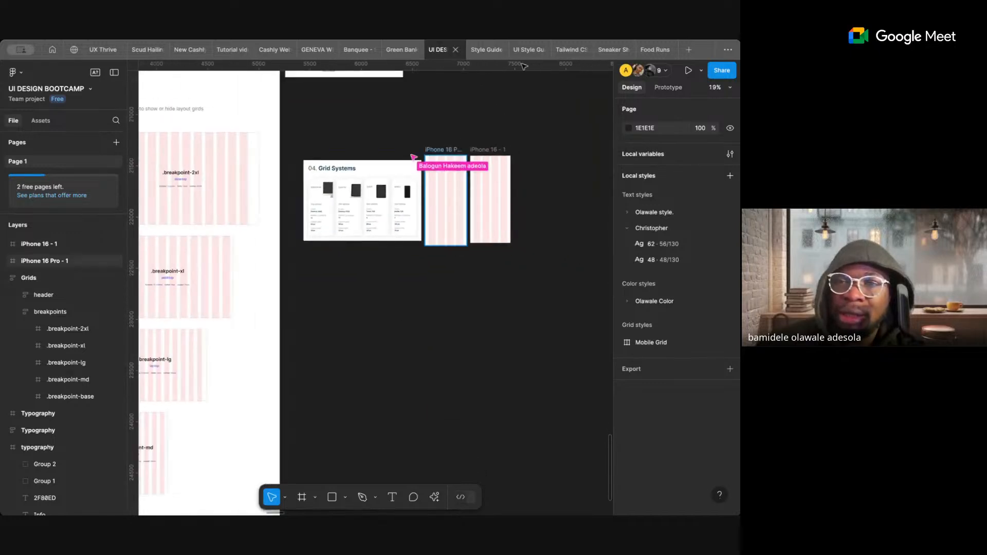
{"action": "left_click", "coordinate": [74, 49]}
{"action": "left_click", "coordinate": [598, 75]}
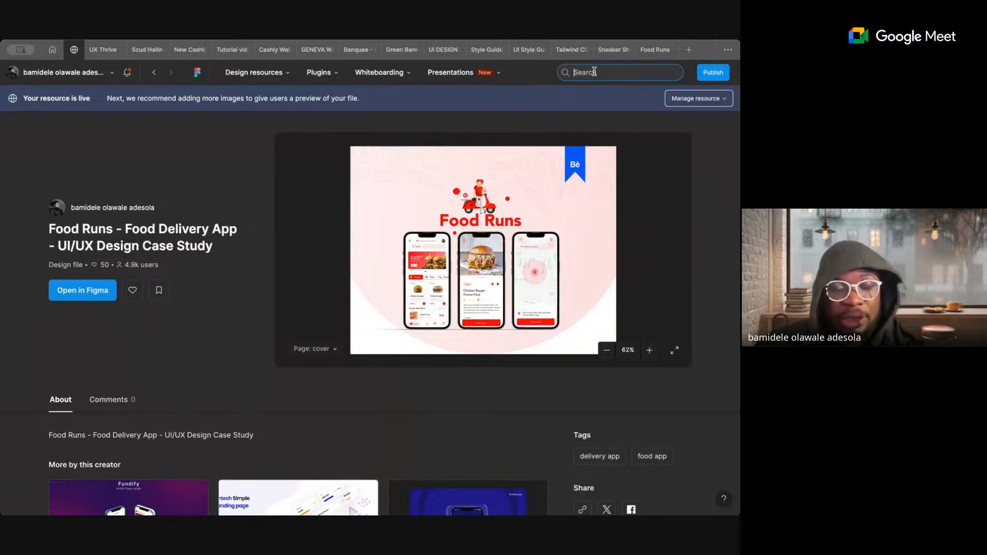
{"action": "type", "text": "design "}
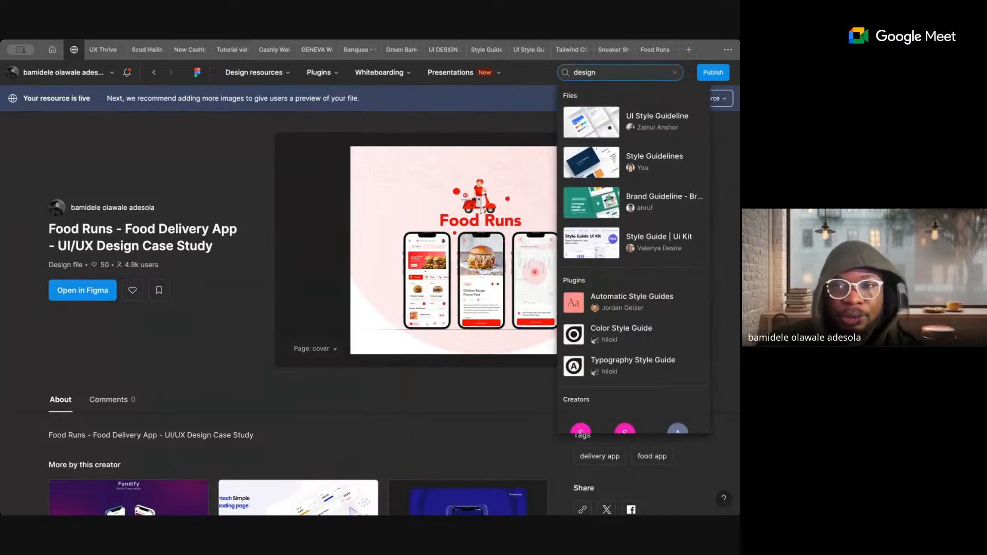
{"action": "type", "text": "syste"}
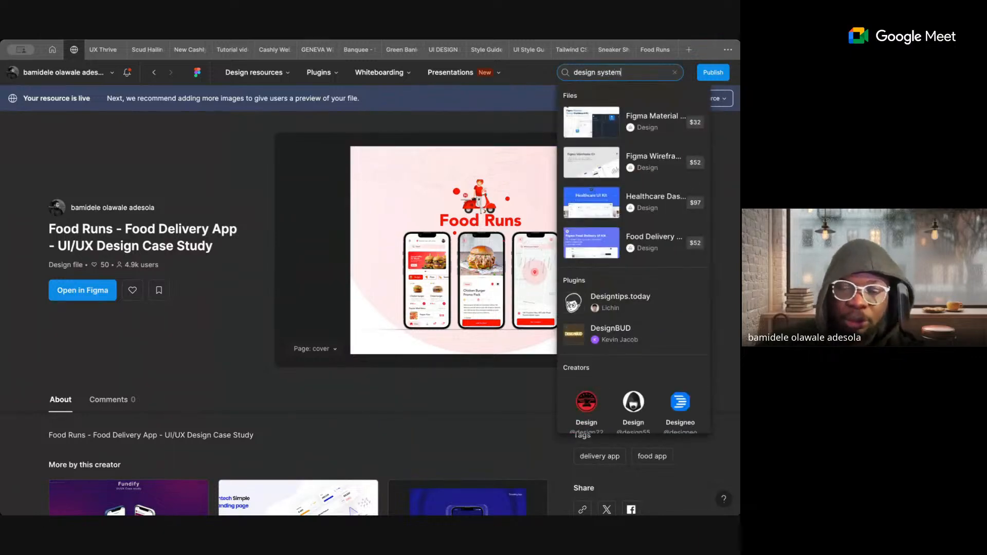
{"action": "type", "text": "m"}
{"action": "key", "text": "Return"}
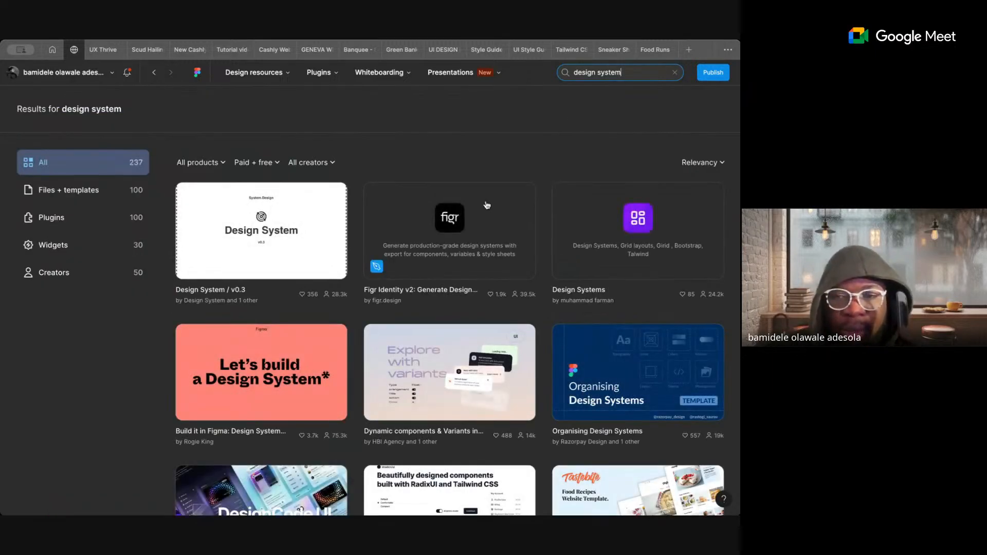
- Find the TapTap Design System file in the results and open a copy of it in the personal team's drafts
{"action": "scroll", "coordinate": [476, 285], "scroll_direction": "down", "scroll_amount": 5}
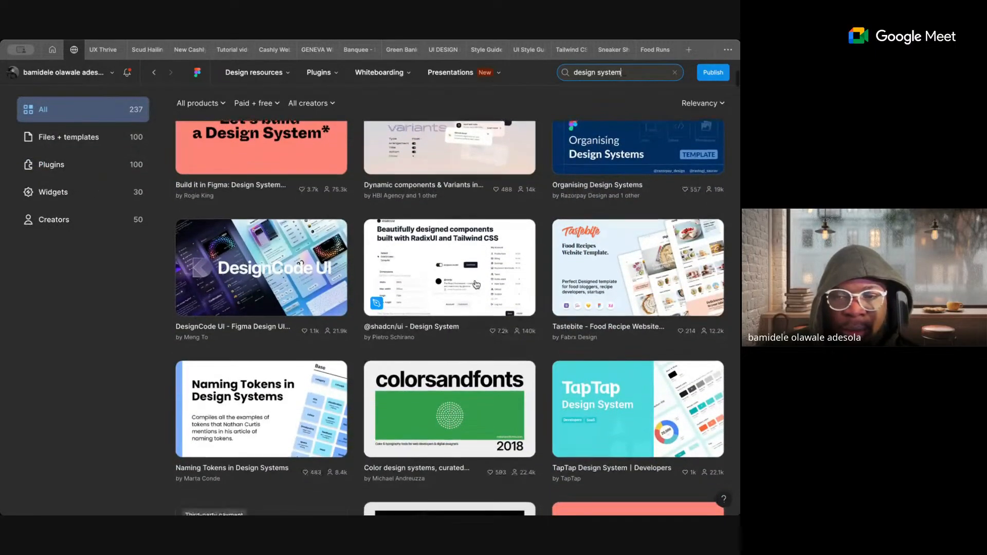
{"action": "scroll", "coordinate": [476, 285], "scroll_direction": "down", "scroll_amount": 2}
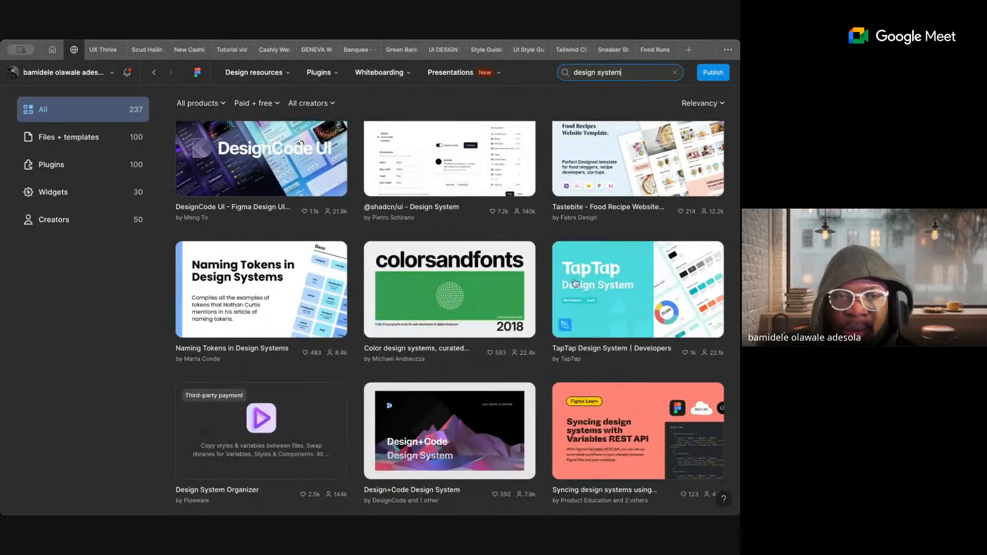
{"action": "left_click", "coordinate": [603, 293]}
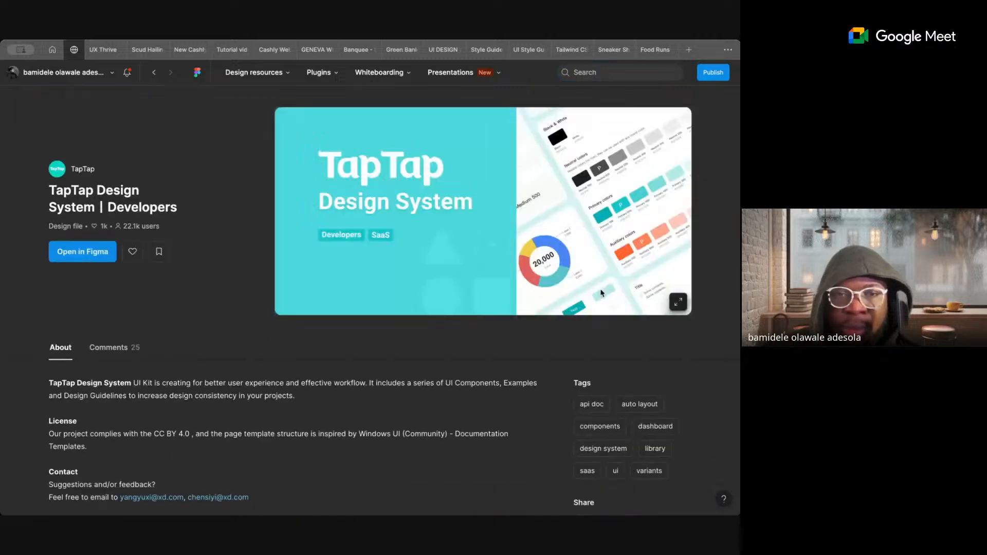
{"action": "left_click", "coordinate": [84, 254]}
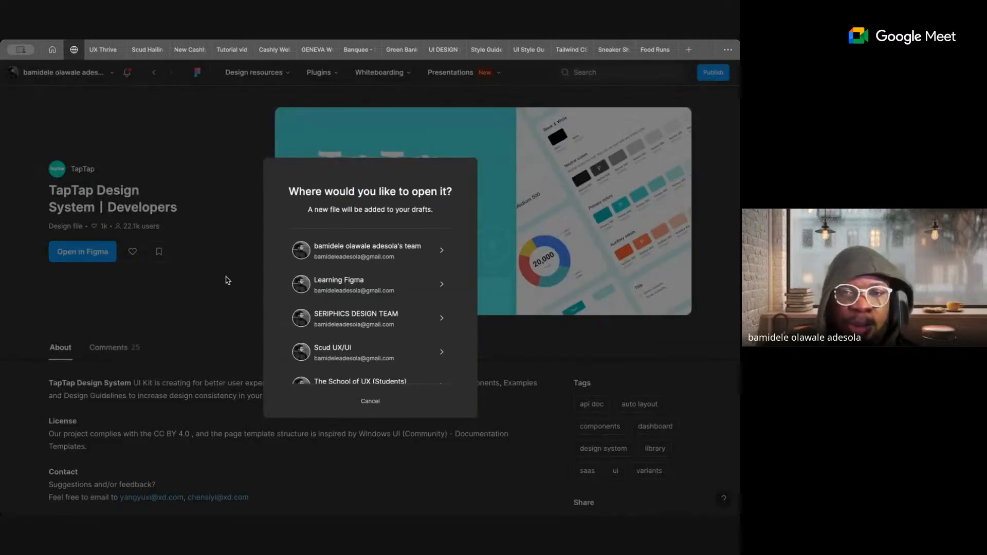
{"action": "left_click", "coordinate": [338, 250]}
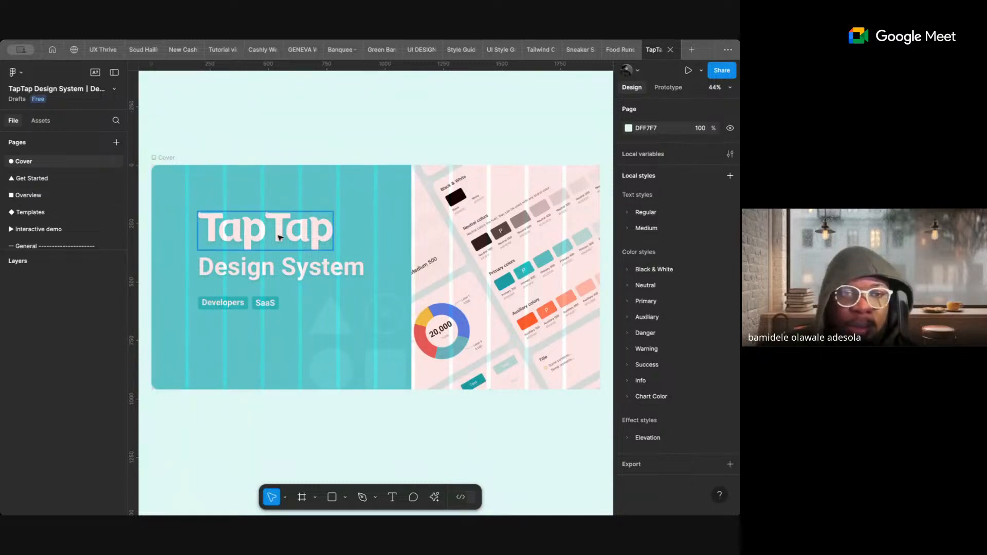
- Examine the Color page of the TapTap Design System and its swatch groups
{"action": "scroll", "coordinate": [300, 243], "scroll_direction": "down", "scroll_amount": 2}
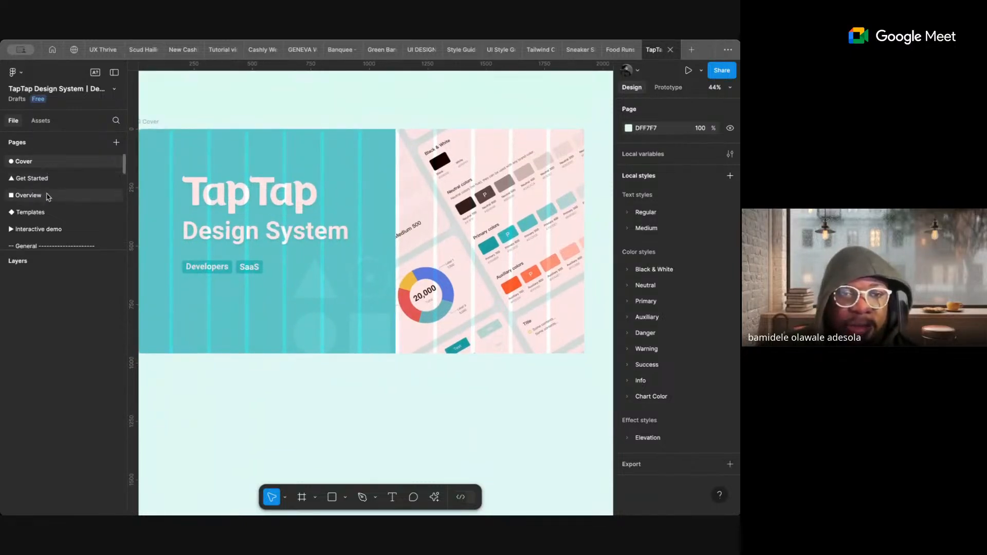
{"action": "scroll", "coordinate": [47, 198], "scroll_direction": "down", "scroll_amount": 3}
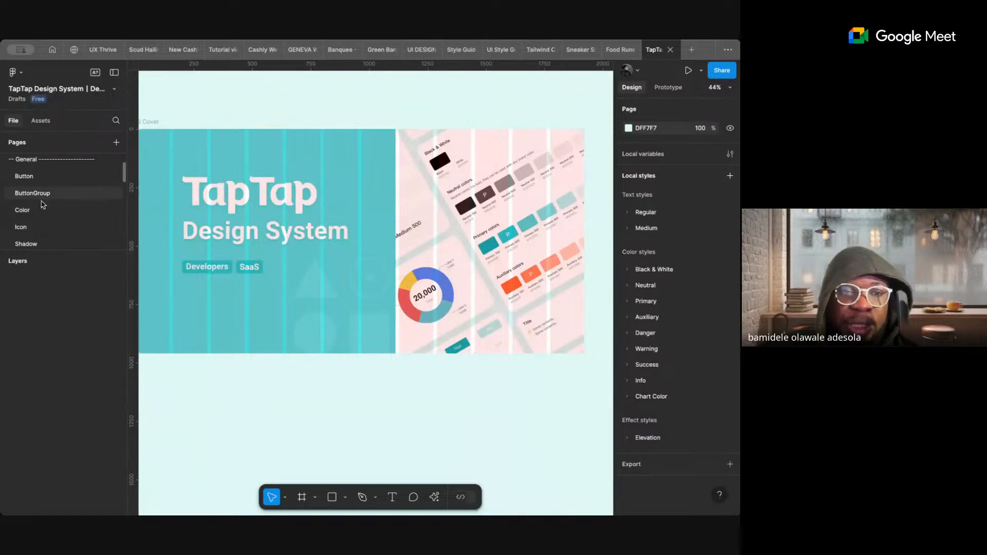
{"action": "left_click", "coordinate": [44, 210]}
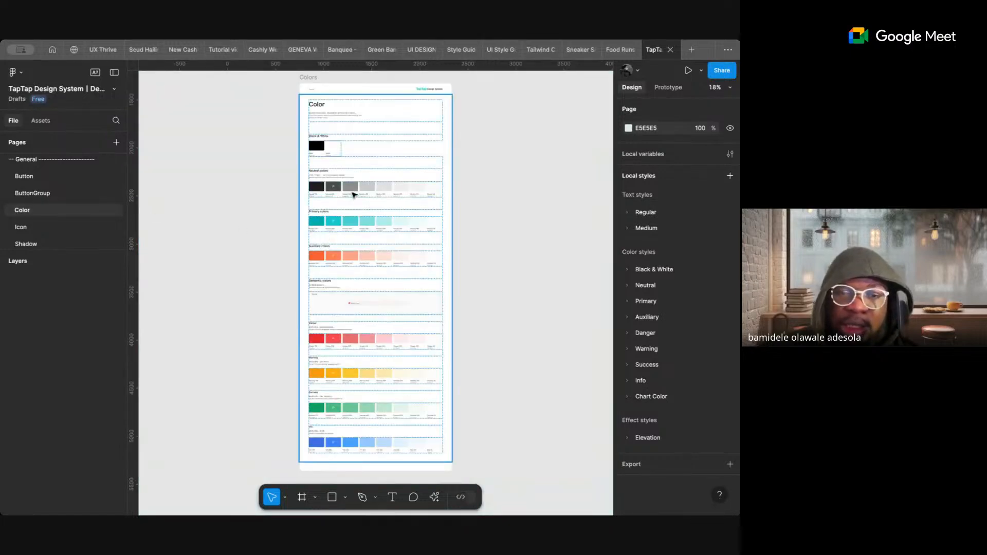
{"action": "scroll", "coordinate": [353, 195], "scroll_direction": "up", "scroll_amount": 1}
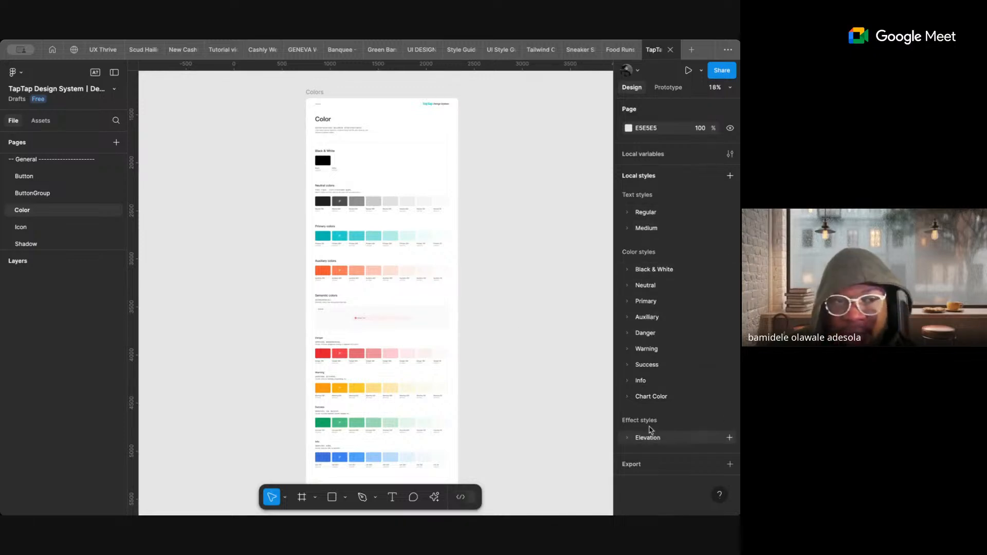
- Examine the Icon page of the TapTap Design System and its icon categories
{"action": "left_click", "coordinate": [21, 228]}
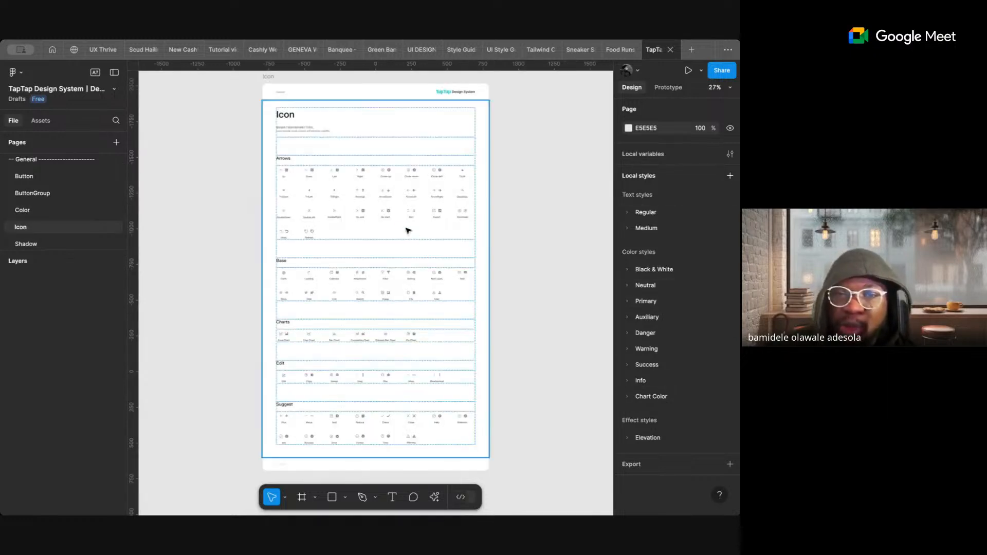
{"action": "left_click", "coordinate": [404, 227]}
{"action": "scroll", "coordinate": [404, 226], "scroll_direction": "up", "scroll_amount": 3}
{"action": "scroll", "coordinate": [404, 226], "scroll_direction": "down", "scroll_amount": 5}
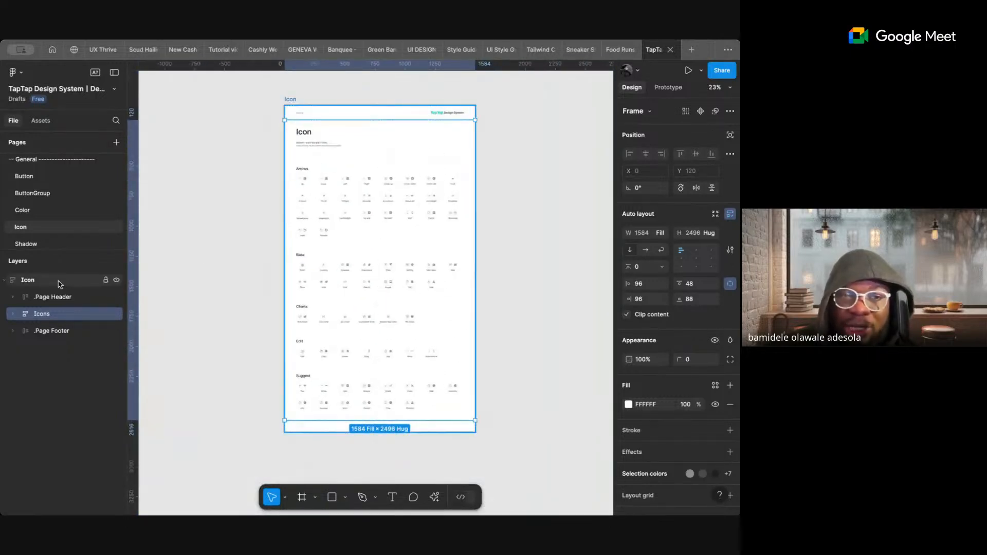
{"action": "scroll", "coordinate": [39, 234], "scroll_direction": "down", "scroll_amount": 2}
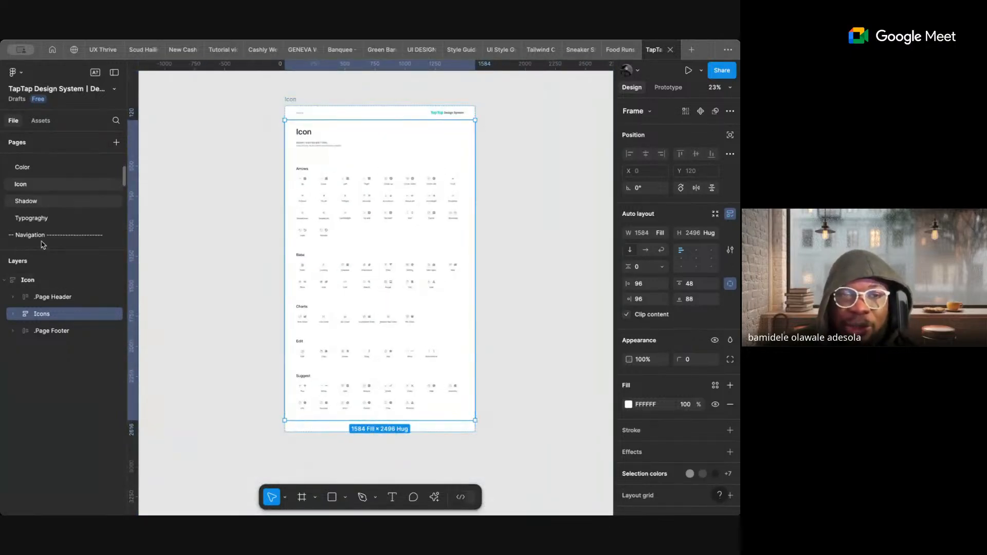
- Review the Shadow page and the Elevation effect styles of the TapTap Design System
{"action": "left_click", "coordinate": [36, 205]}
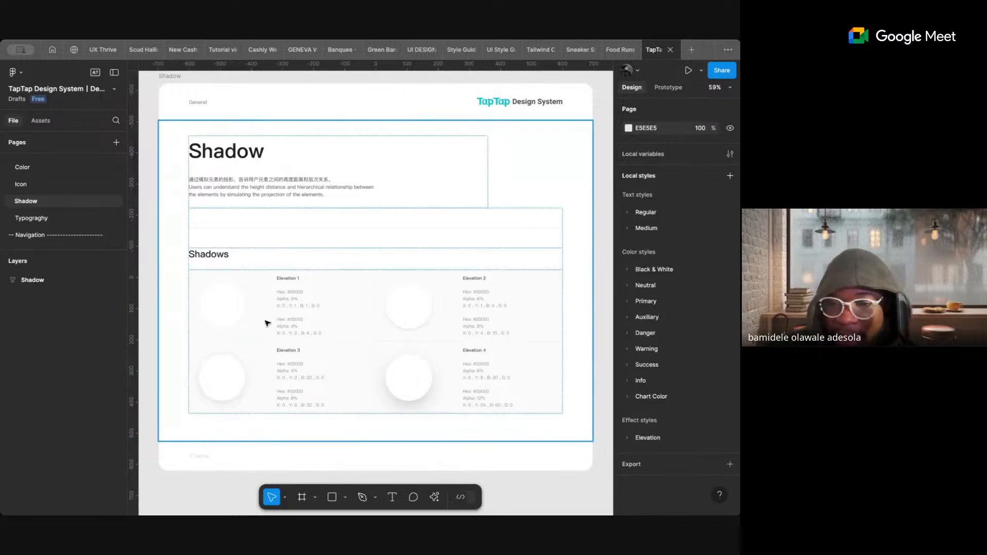
{"action": "left_click", "coordinate": [629, 441]}
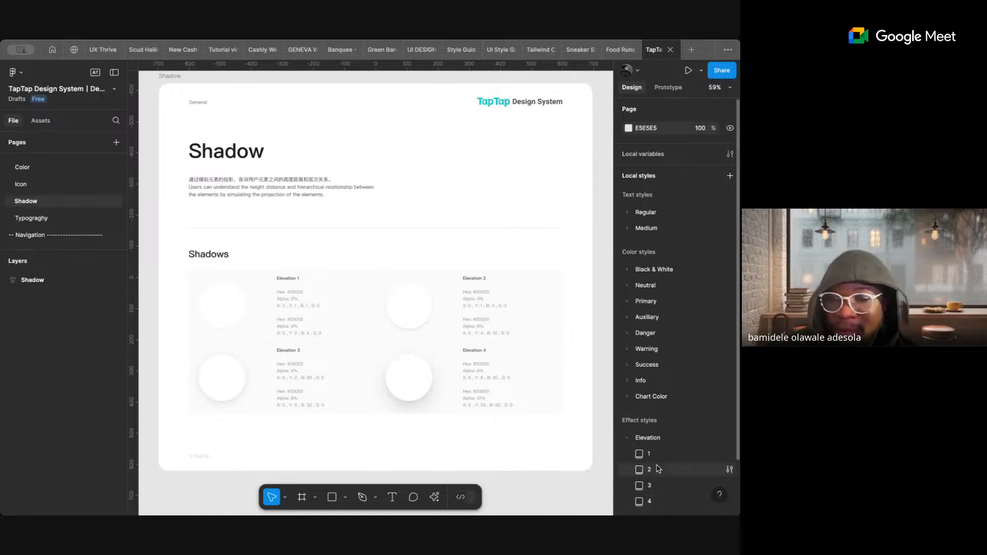
{"action": "left_click", "coordinate": [629, 439]}
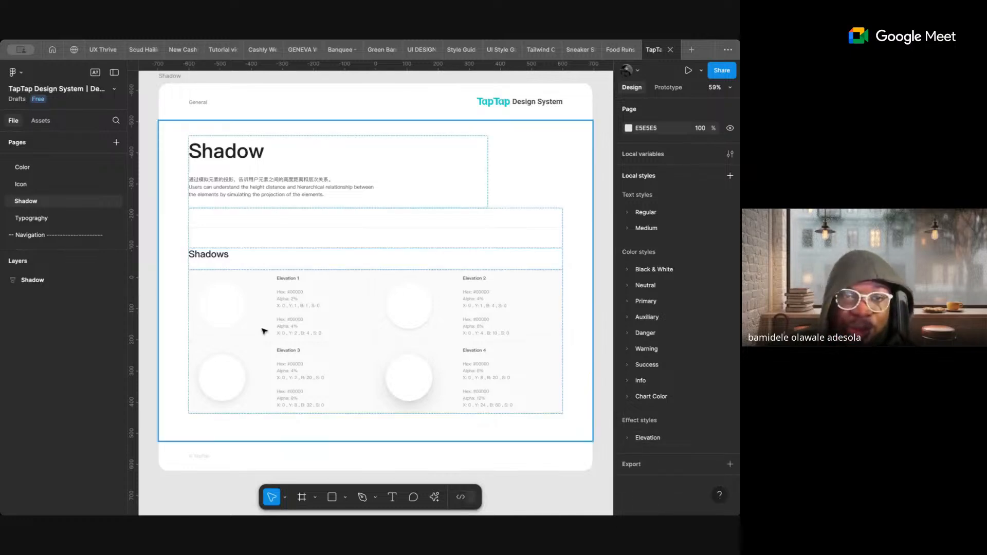
- Look through the Typography page and the Anchor, Breadcrumb and Pagination navigation pages of the TapTap Design System
{"action": "left_click", "coordinate": [23, 219]}
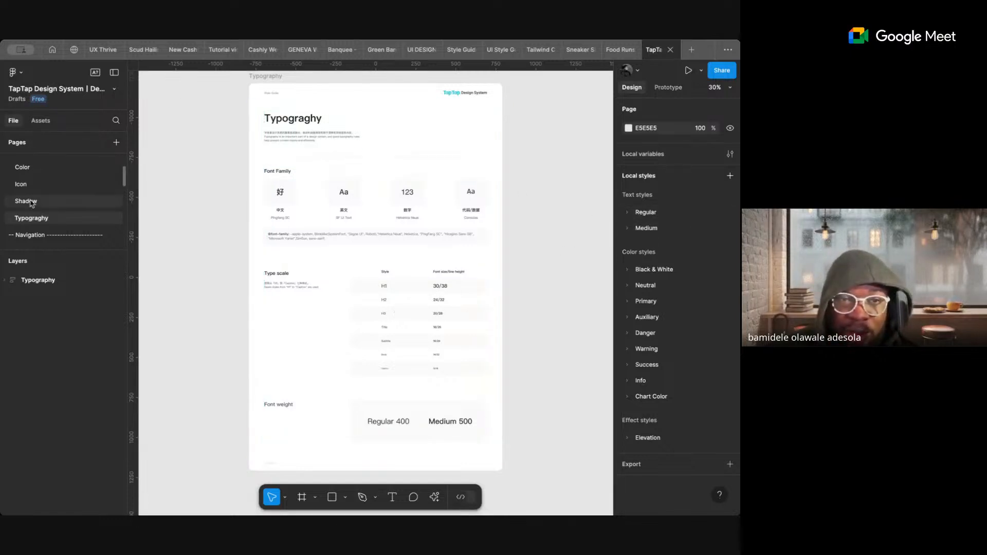
{"action": "scroll", "coordinate": [36, 203], "scroll_direction": "down", "scroll_amount": 3}
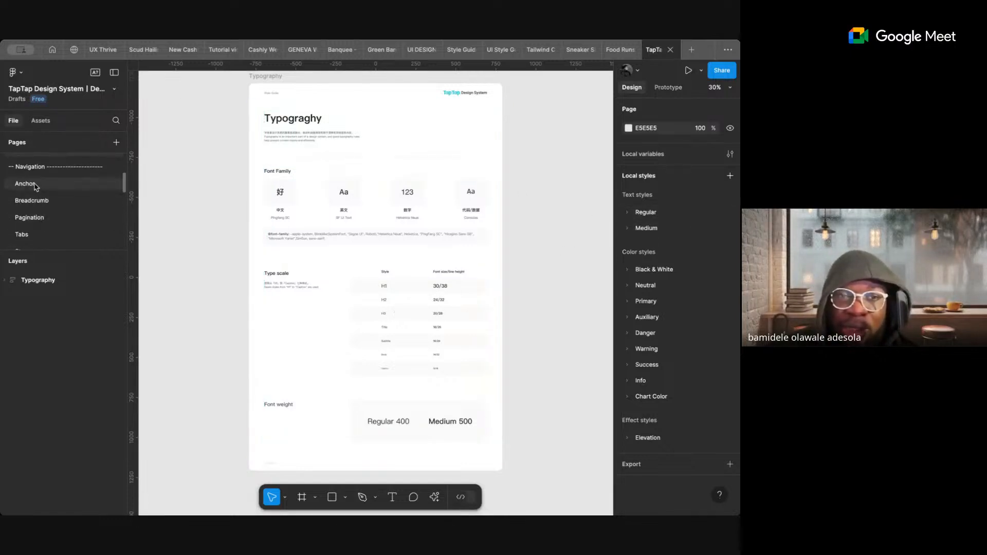
{"action": "left_click", "coordinate": [35, 185]}
{"action": "left_click", "coordinate": [55, 202]}
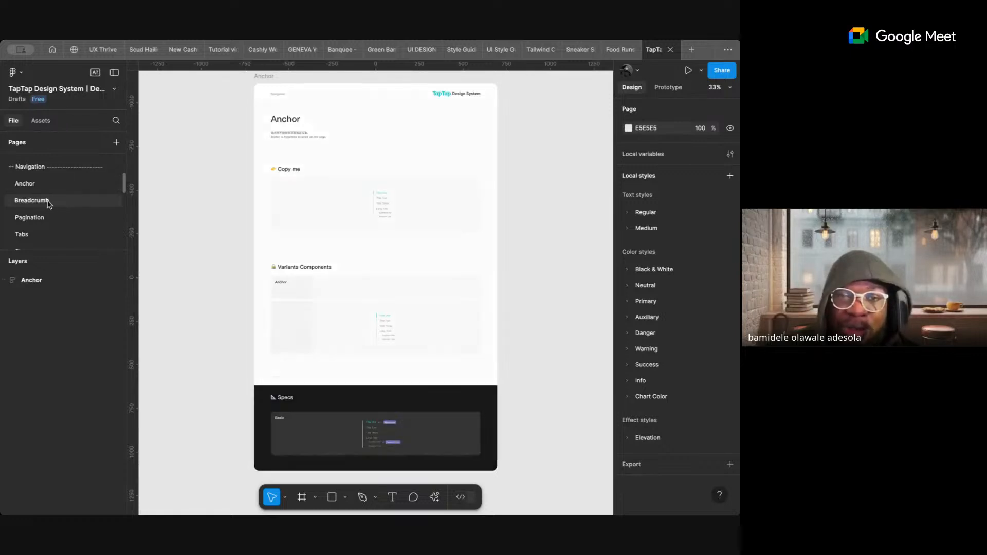
{"action": "left_click", "coordinate": [51, 219]}
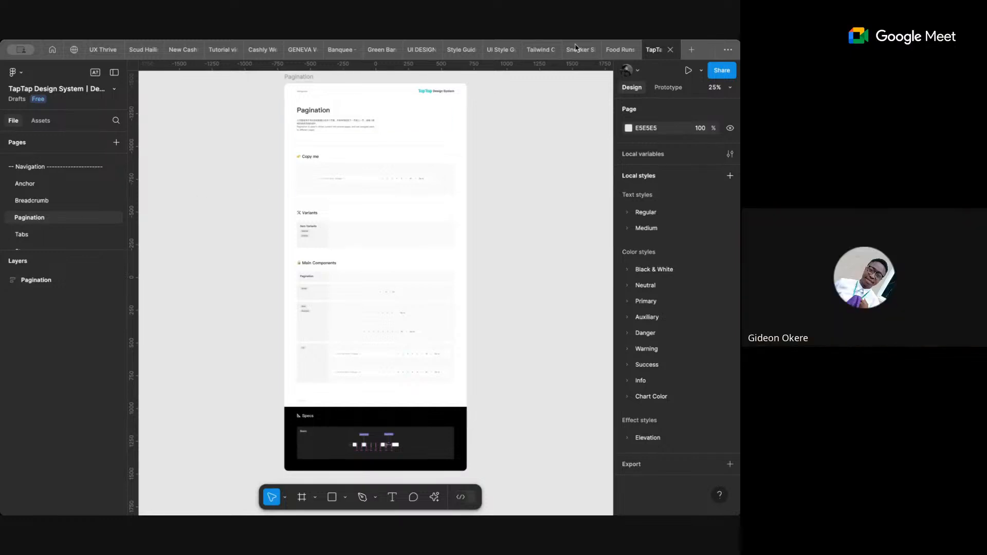
- Close the TapTap, Food Runs and Sneaker files and return to the UI DESIGN BOOTCAMP file
{"action": "left_click", "coordinate": [671, 50]}
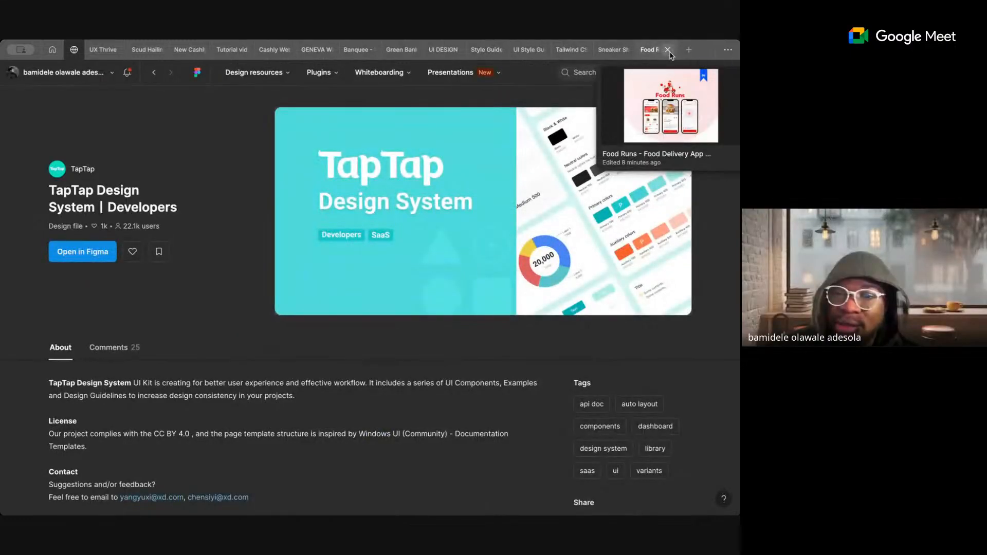
{"action": "left_click", "coordinate": [670, 51]}
{"action": "left_click", "coordinate": [670, 52]}
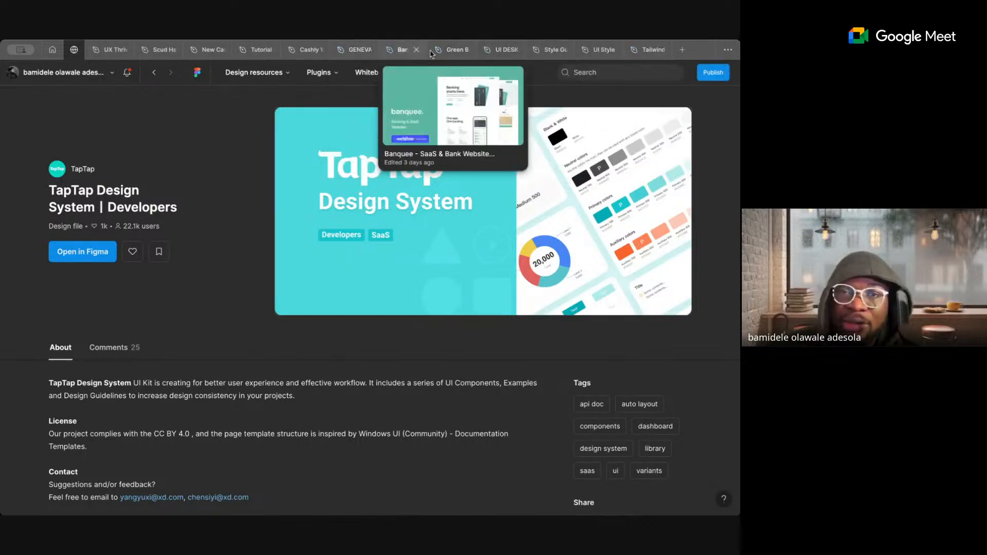
{"action": "left_click", "coordinate": [501, 50]}
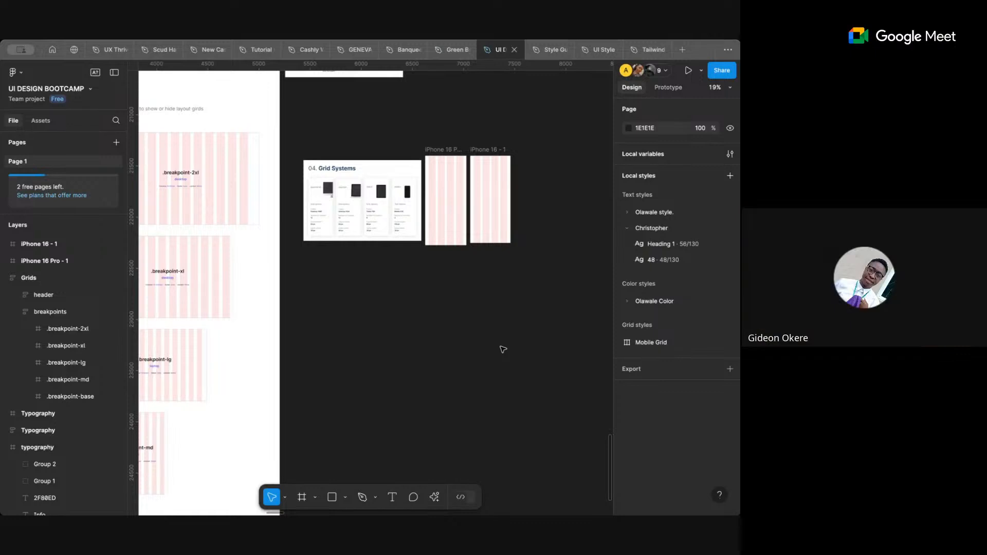
- Look over the Grids, Grid Systems and typography boards together with the two phone frames
{"action": "scroll", "coordinate": [504, 350], "scroll_direction": "down", "scroll_amount": 3}
{"action": "scroll", "coordinate": [503, 350], "scroll_direction": "down", "scroll_amount": 1}
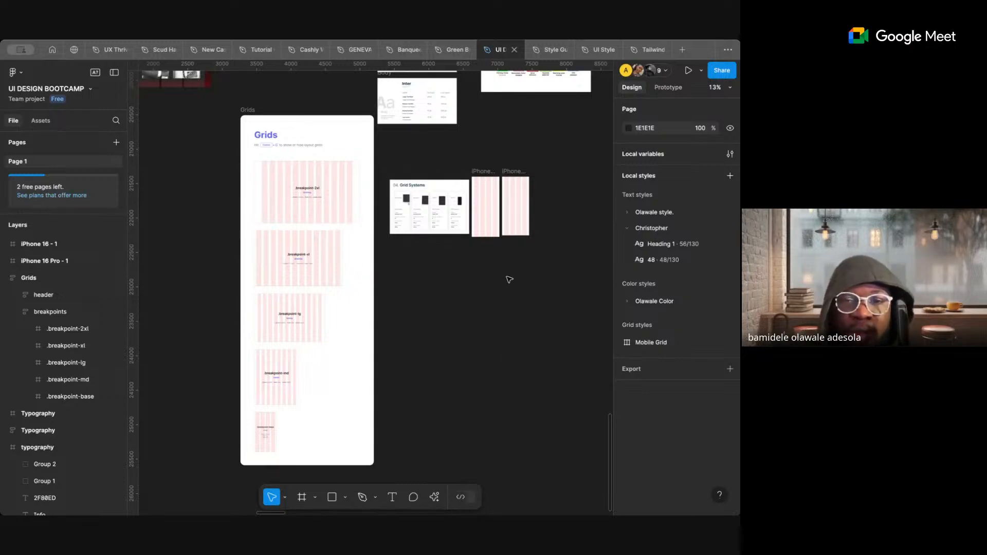
{"action": "scroll", "coordinate": [509, 279], "scroll_direction": "up", "scroll_amount": 5}
{"action": "scroll", "coordinate": [509, 279], "scroll_direction": "right", "scroll_amount": 4}
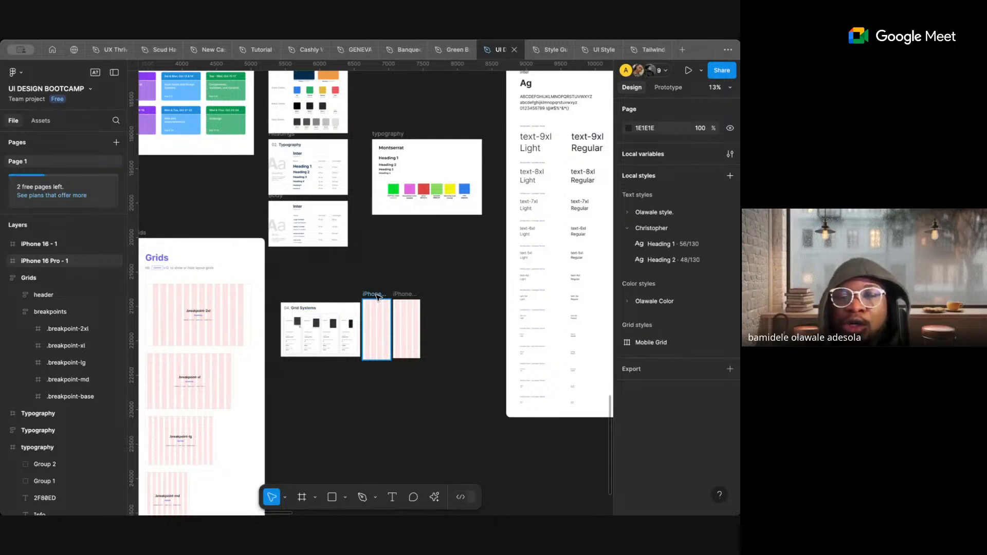
- Add the instructor's first name in front of the Mobile Grid style's name
{"action": "double_click", "coordinate": [646, 344]}
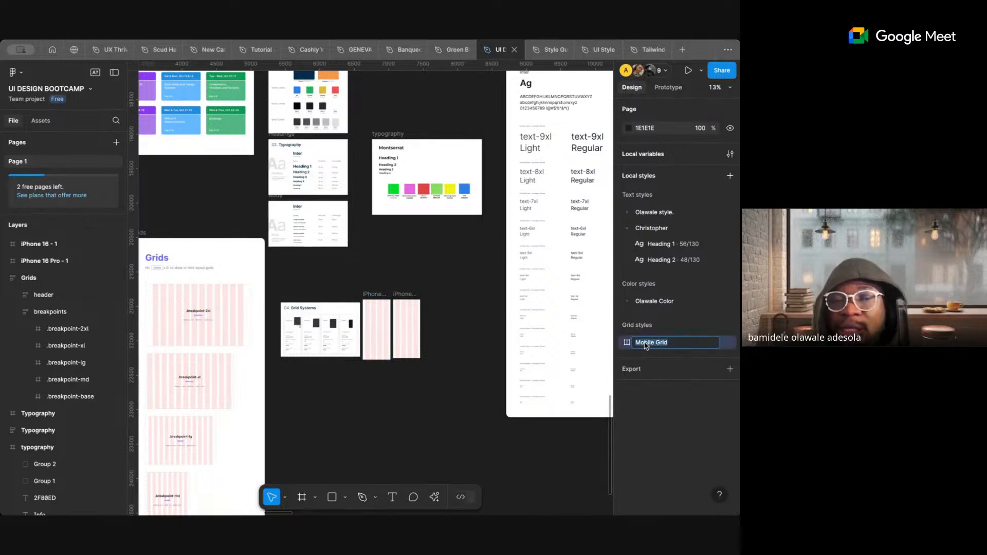
{"action": "left_click", "coordinate": [638, 345]}
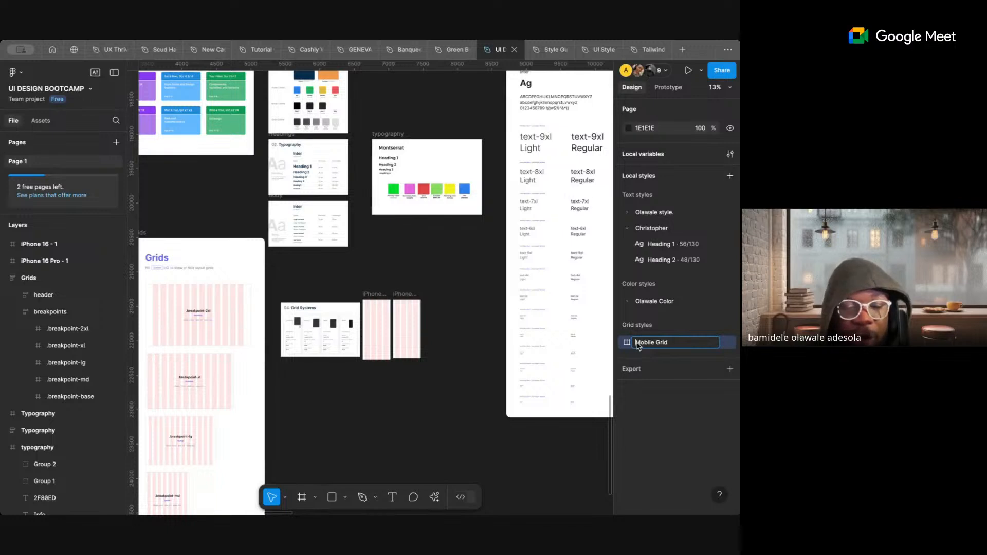
{"action": "type", "text": "Olawale"}
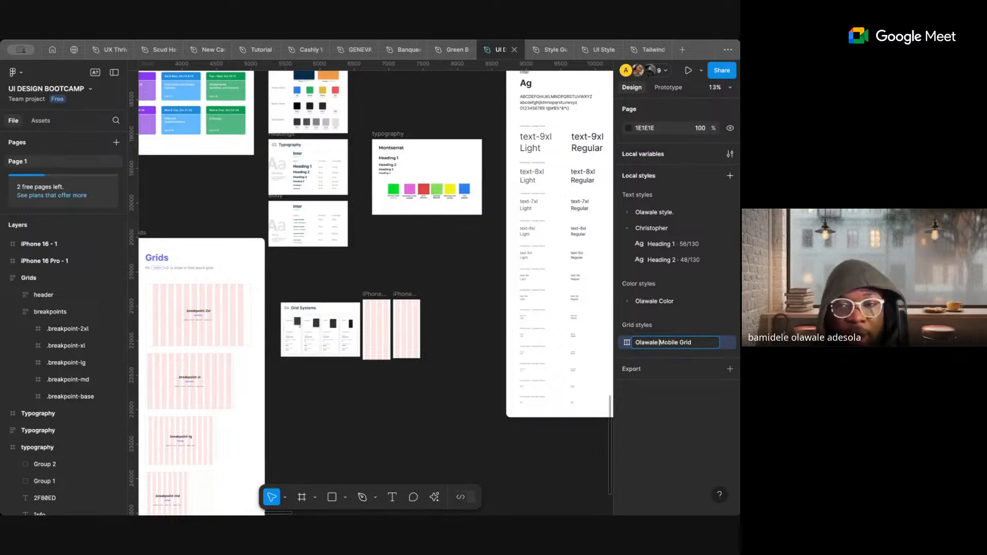
{"action": "left_click", "coordinate": [476, 341]}
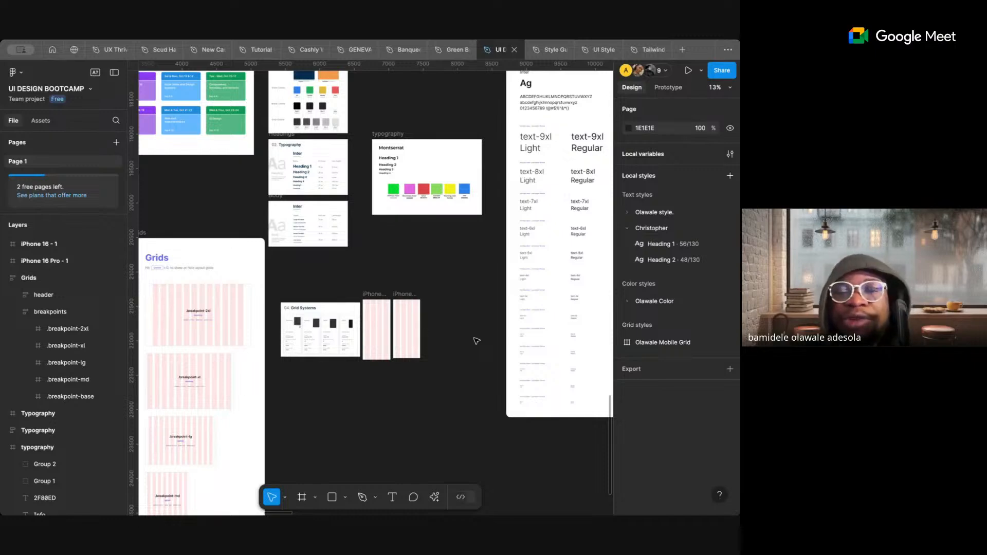
- Enlarge the wide grey participant section beside the white one, extending it downward and slightly wider into a roughly square area
{"action": "scroll", "coordinate": [458, 283], "scroll_direction": "down", "scroll_amount": 5}
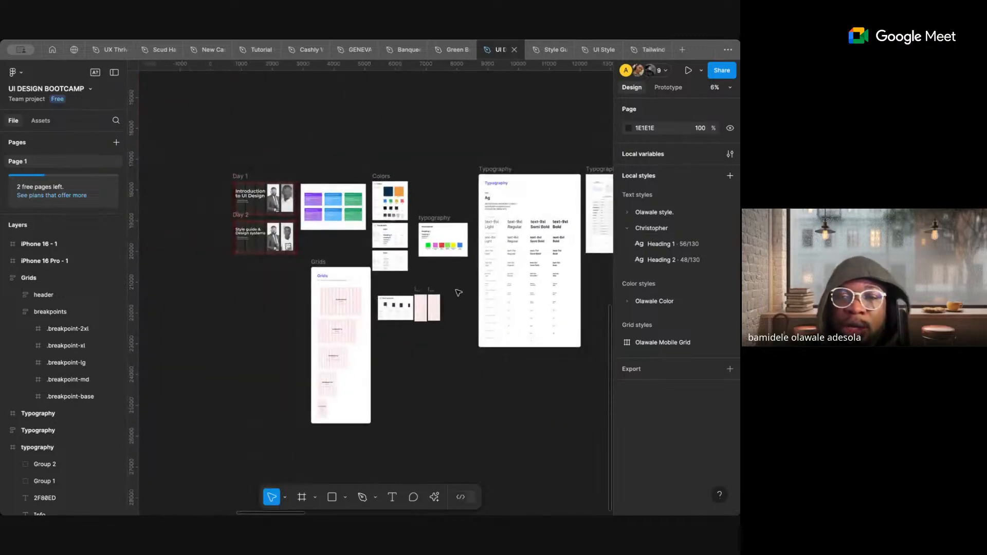
{"action": "scroll", "coordinate": [459, 293], "scroll_direction": "right", "scroll_amount": 2}
{"action": "scroll", "coordinate": [457, 292], "scroll_direction": "up", "scroll_amount": 12}
{"action": "scroll", "coordinate": [458, 292], "scroll_direction": "left", "scroll_amount": 4}
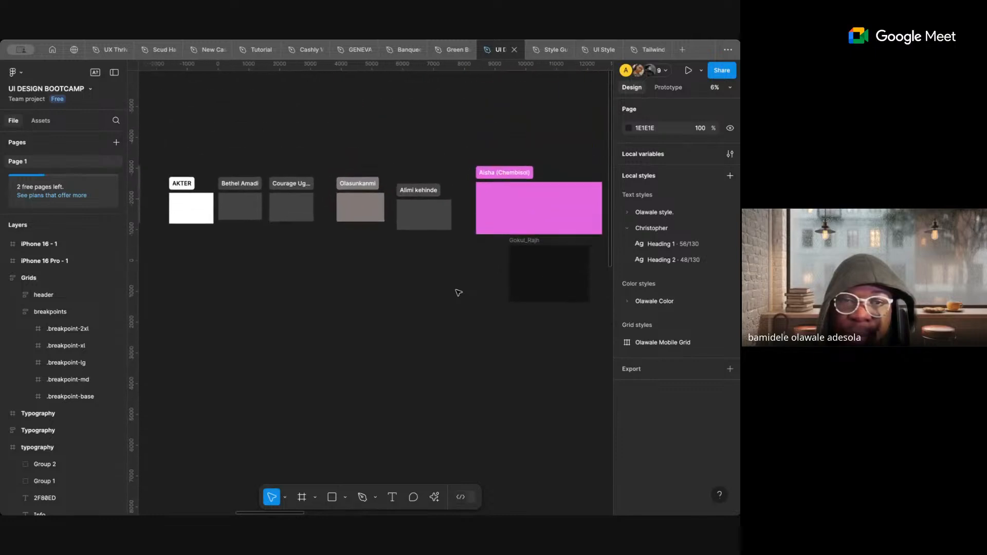
{"action": "scroll", "coordinate": [457, 291], "scroll_direction": "down", "scroll_amount": 1}
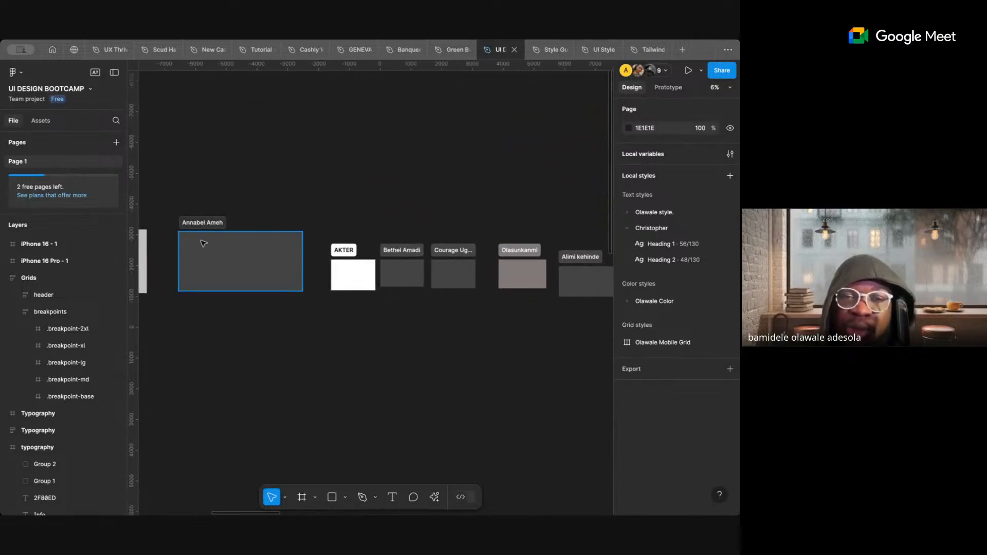
{"action": "left_click", "coordinate": [254, 252]}
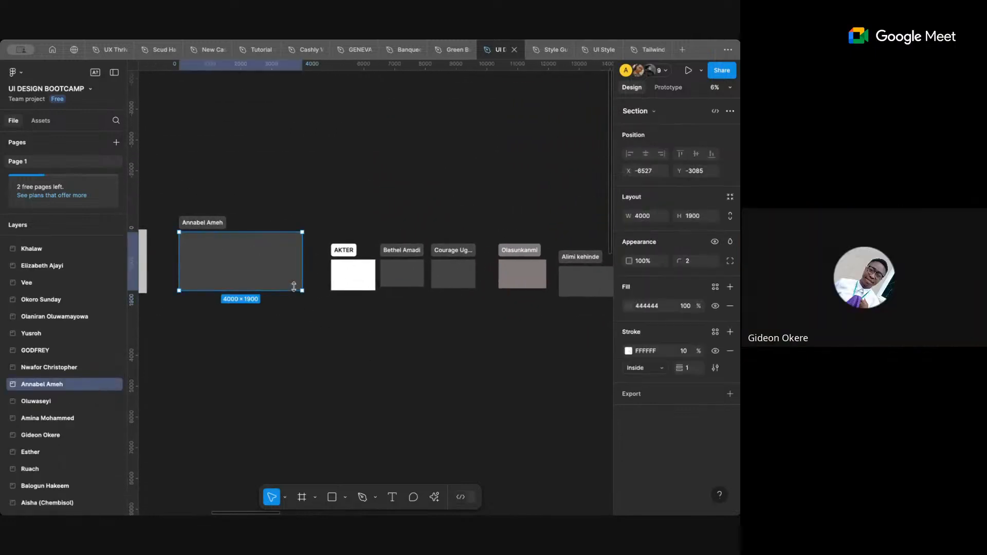
{"action": "left_click_drag", "start_coordinate": [294, 286], "coordinate": [313, 333]}
{"action": "left_click", "coordinate": [399, 363]}
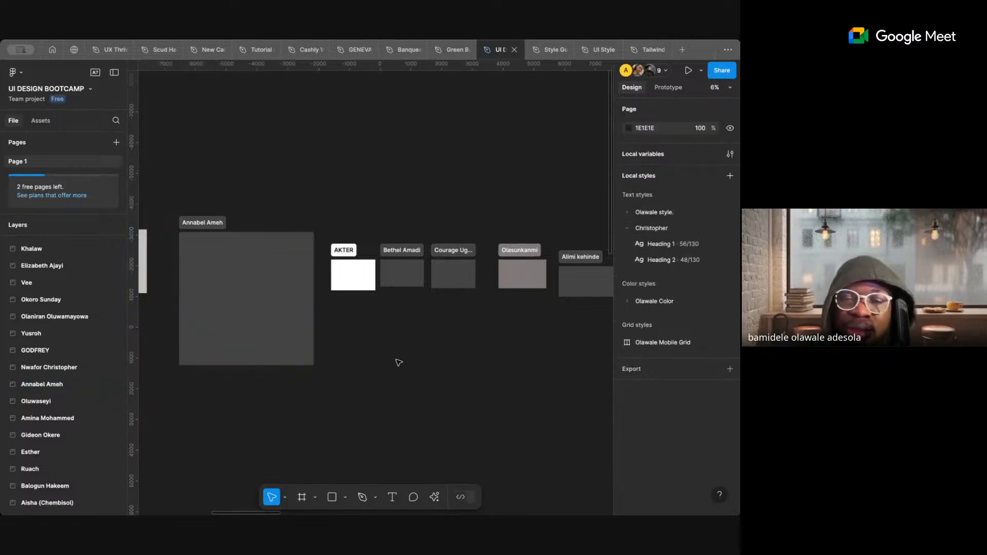
- Inspect the iPhone 16 - 1 frame's layout grid style and browse its available effect styles
{"action": "scroll", "coordinate": [399, 363], "scroll_direction": "down", "scroll_amount": 5}
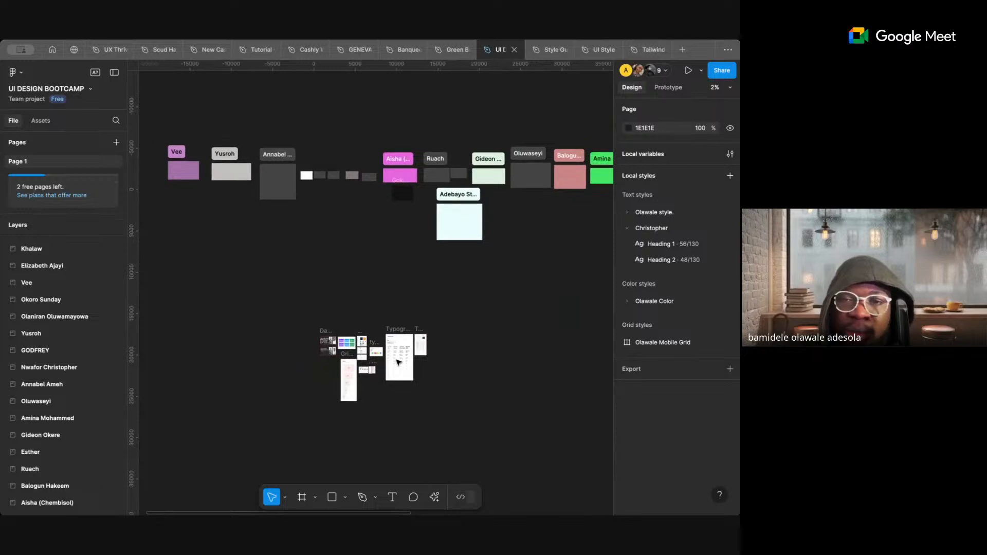
{"action": "scroll", "coordinate": [400, 362], "scroll_direction": "down", "scroll_amount": 3}
{"action": "scroll", "coordinate": [399, 363], "scroll_direction": "left", "scroll_amount": 2}
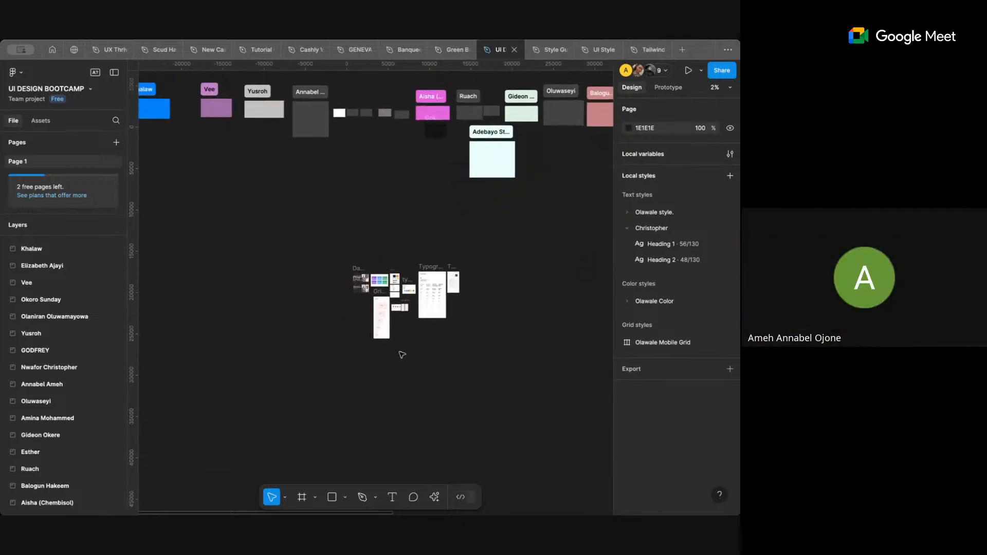
{"action": "scroll", "coordinate": [402, 309], "scroll_direction": "up", "scroll_amount": 5}
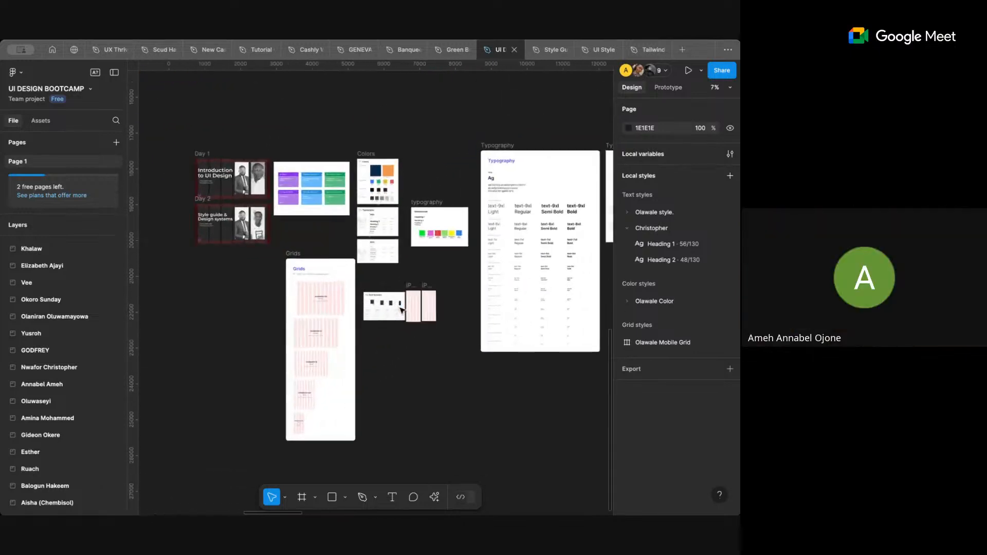
{"action": "scroll", "coordinate": [402, 310], "scroll_direction": "up", "scroll_amount": 4}
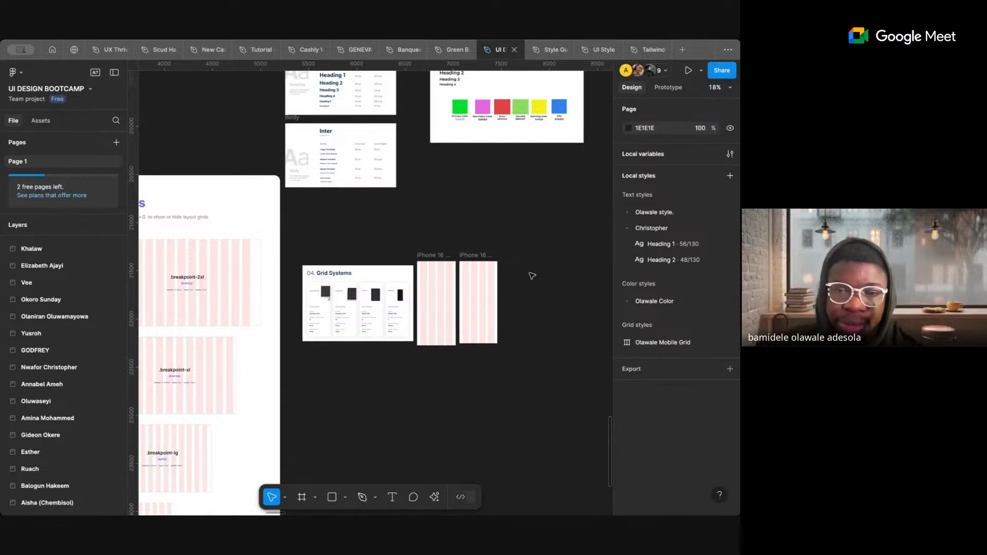
{"action": "left_click", "coordinate": [479, 301]}
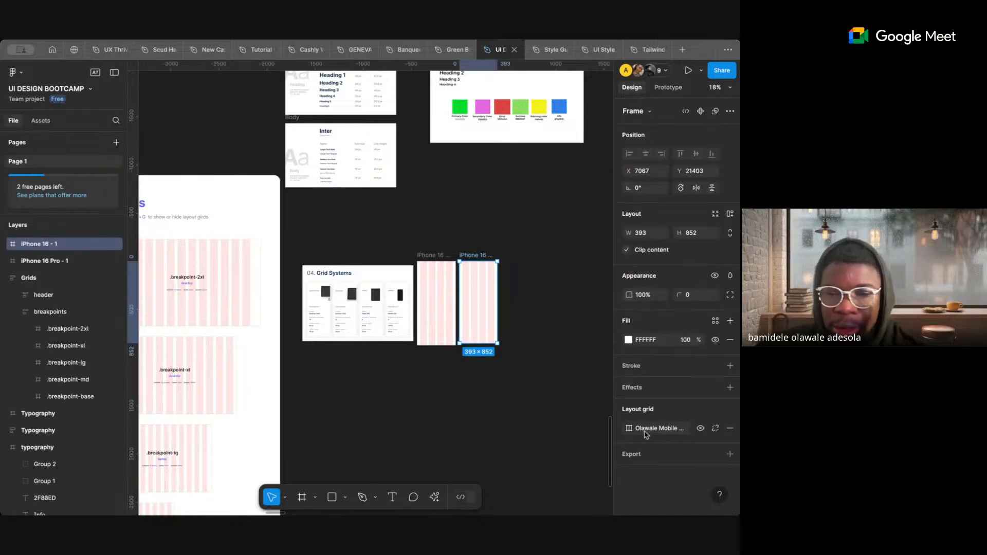
{"action": "left_click", "coordinate": [716, 389]}
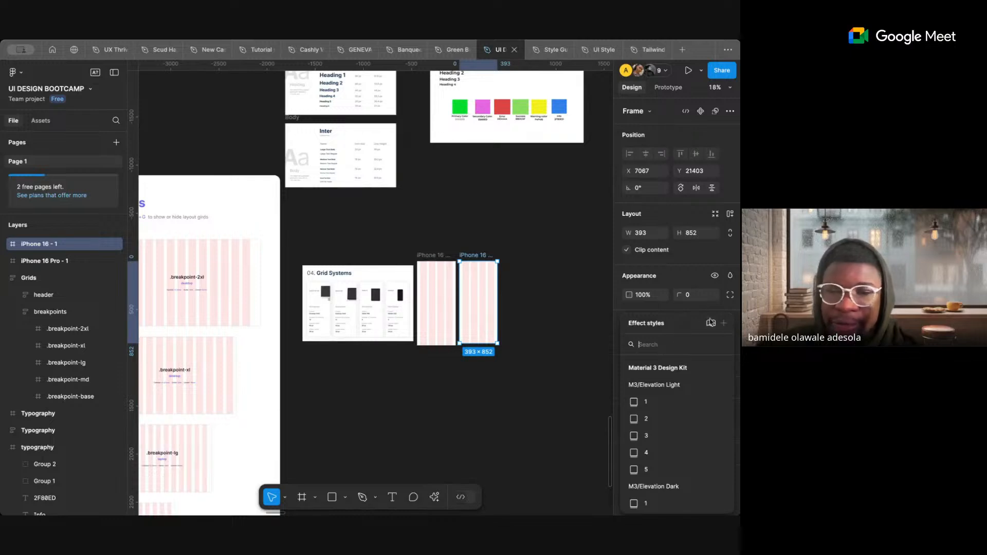
{"action": "left_click", "coordinate": [581, 343]}
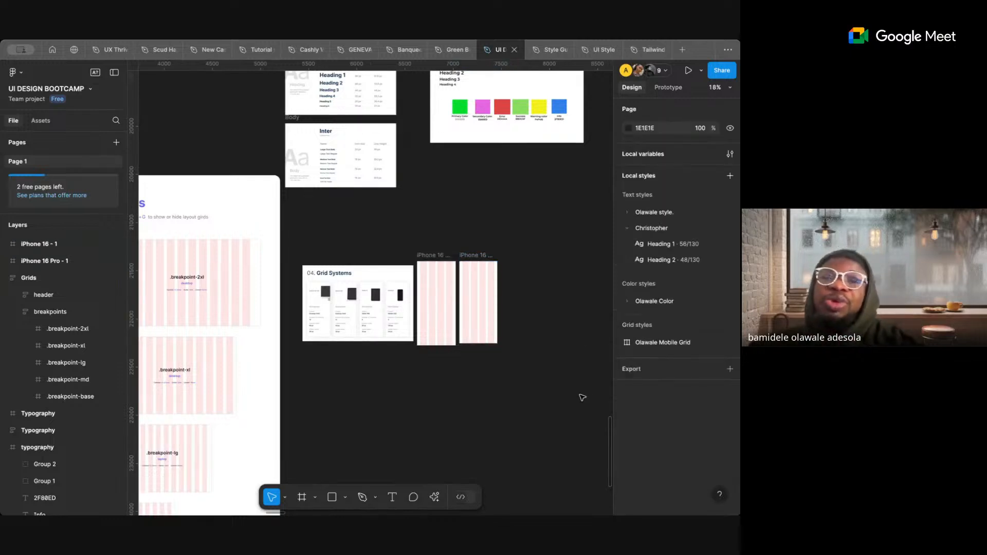
- Move the Montserrat typography board up beside the Colors board, aligning their top edges at Y 17728
{"action": "scroll", "coordinate": [545, 309], "scroll_direction": "down", "scroll_amount": 5}
{"action": "scroll", "coordinate": [545, 309], "scroll_direction": "left", "scroll_amount": 5}
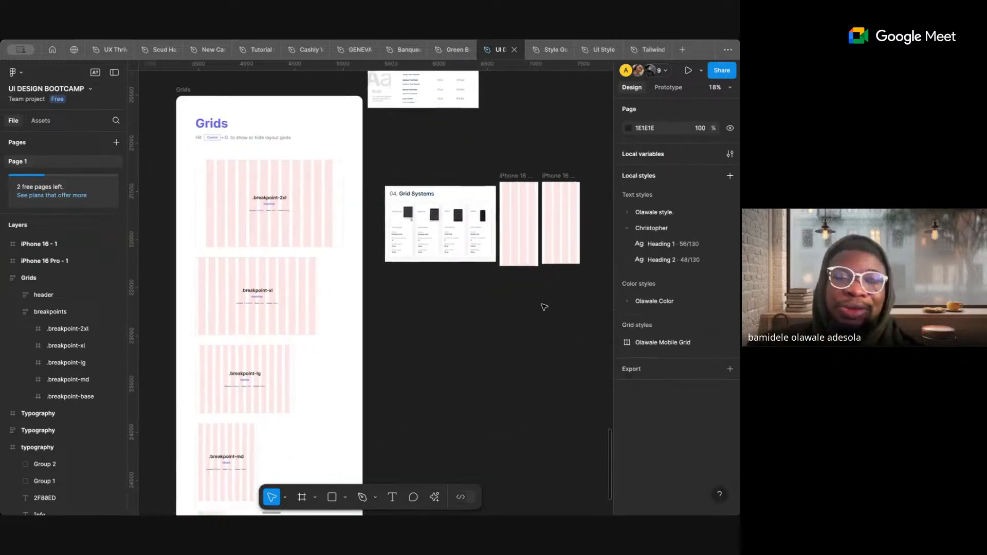
{"action": "scroll", "coordinate": [544, 307], "scroll_direction": "up", "scroll_amount": 7}
{"action": "scroll", "coordinate": [545, 307], "scroll_direction": "right", "scroll_amount": 3}
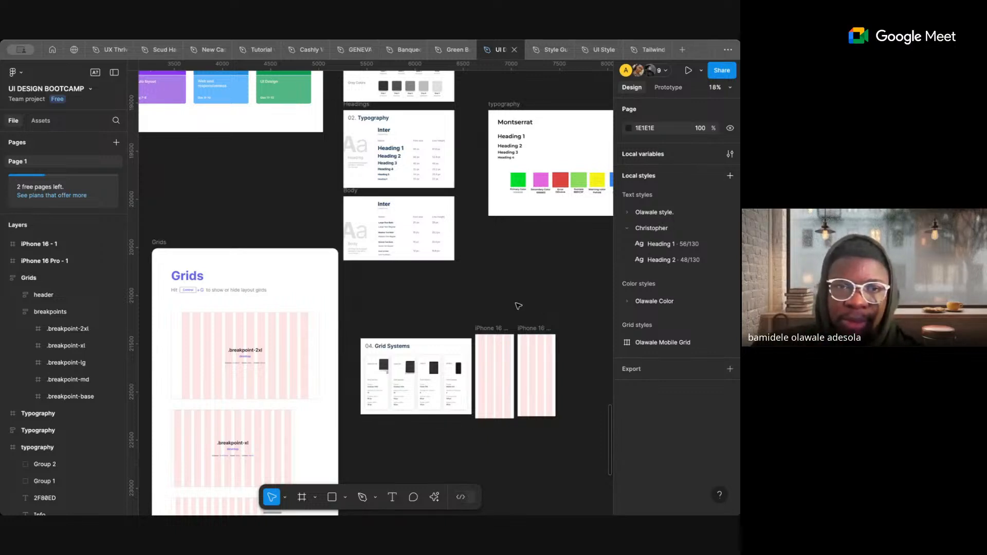
{"action": "scroll", "coordinate": [518, 306], "scroll_direction": "up", "scroll_amount": 5}
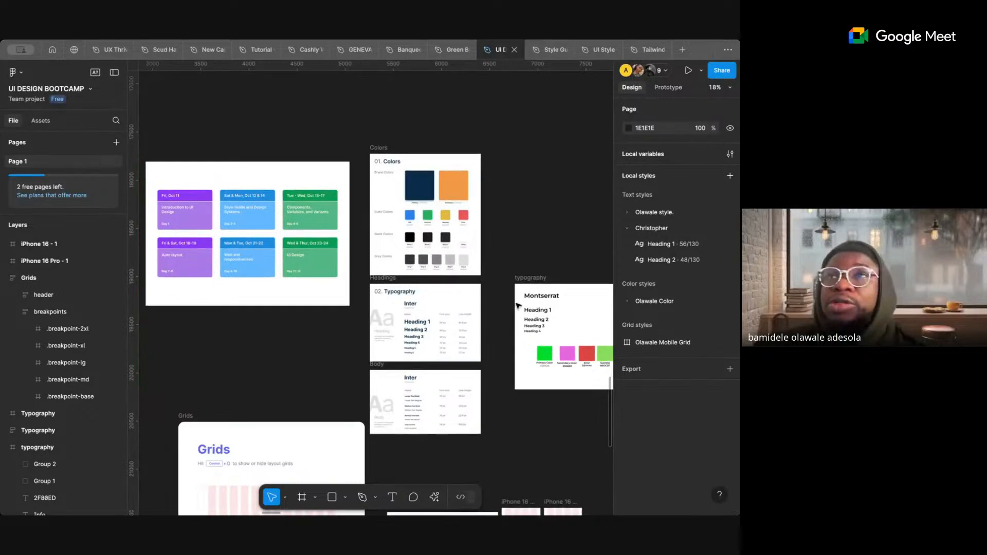
{"action": "scroll", "coordinate": [518, 306], "scroll_direction": "down", "scroll_amount": 1}
{"action": "scroll", "coordinate": [519, 306], "scroll_direction": "right", "scroll_amount": 1}
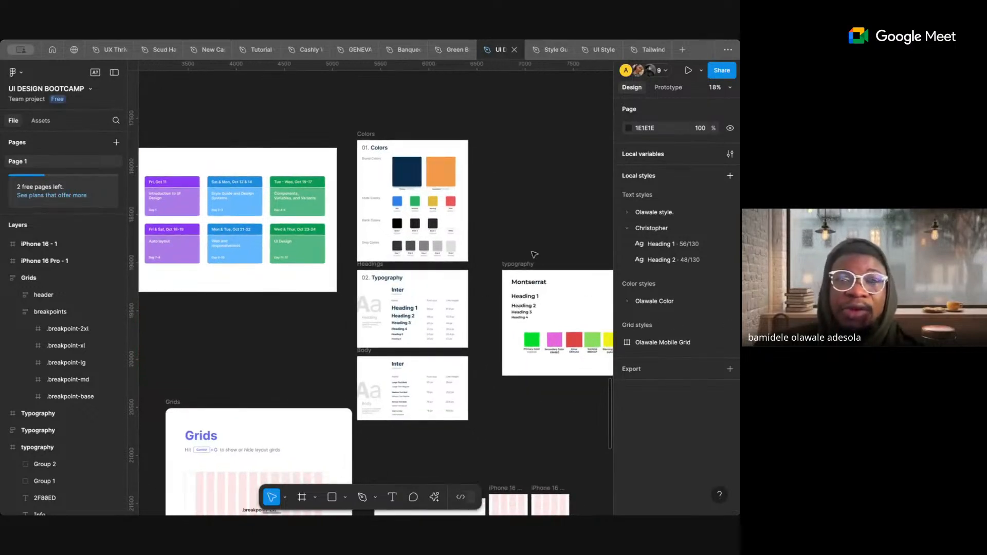
{"action": "left_click_drag", "start_coordinate": [529, 264], "coordinate": [497, 135]}
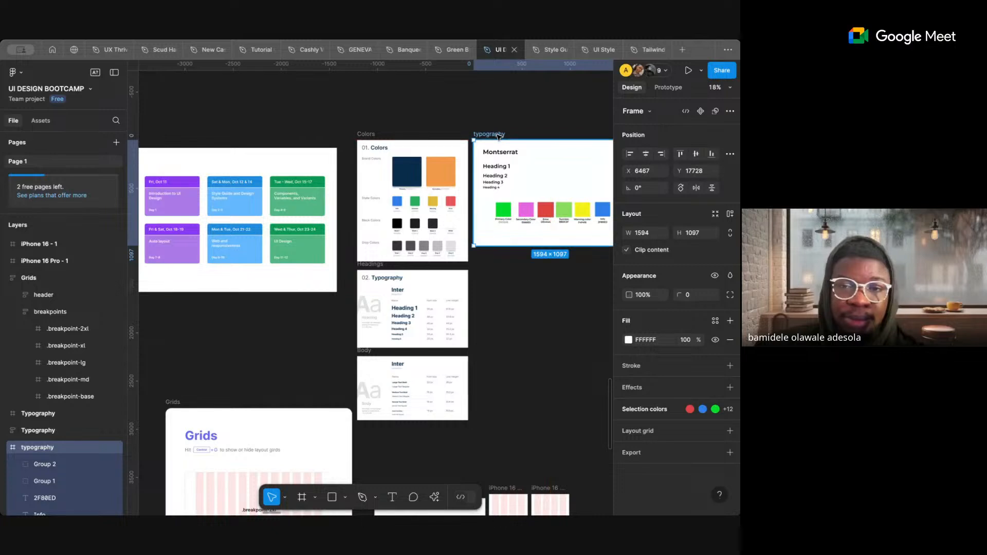
{"action": "scroll", "coordinate": [543, 261], "scroll_direction": "right", "scroll_amount": 3}
{"action": "left_click", "coordinate": [545, 289]}
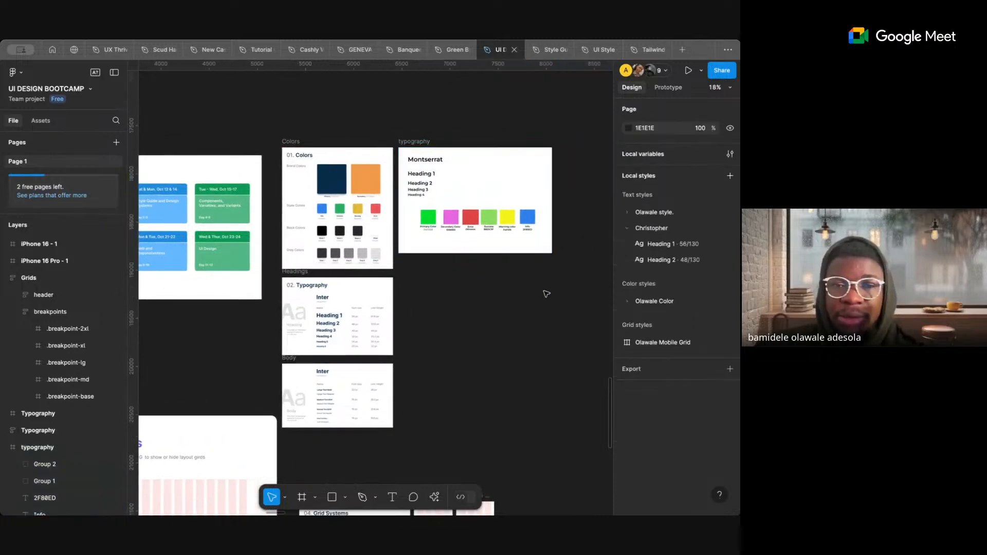
{"action": "left_click", "coordinate": [424, 174]}
{"action": "mouse_move", "coordinate": [414, 148]}
{"action": "left_mouse_down"}
{"action": "mouse_move", "coordinate": [426, 277]}
{"action": "mouse_move", "coordinate": [415, 265]}
{"action": "mouse_move", "coordinate": [412, 146]}
{"action": "left_mouse_up"}
{"action": "left_click", "coordinate": [359, 117]}
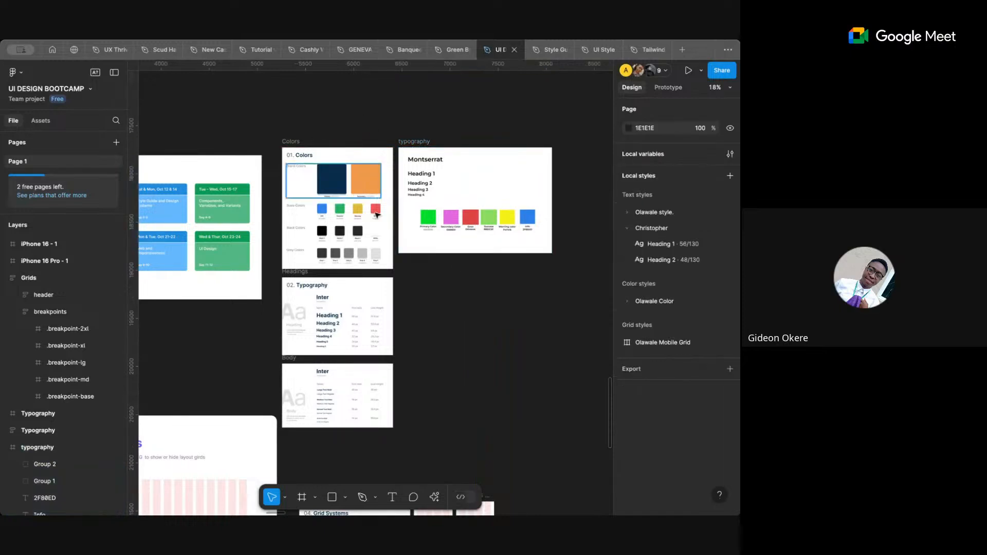
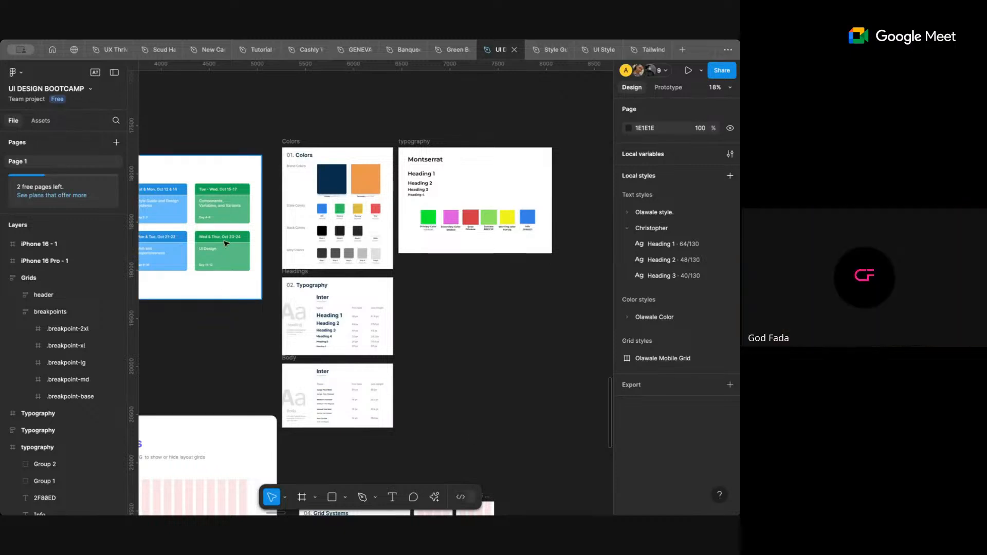
- Move the Timetable 1 image higher than the neighbouring boards, to X 2990 and Y 17075
{"action": "scroll", "coordinate": [224, 242], "scroll_direction": "left", "scroll_amount": 5}
{"action": "scroll", "coordinate": [297, 241], "scroll_direction": "up", "scroll_amount": 3}
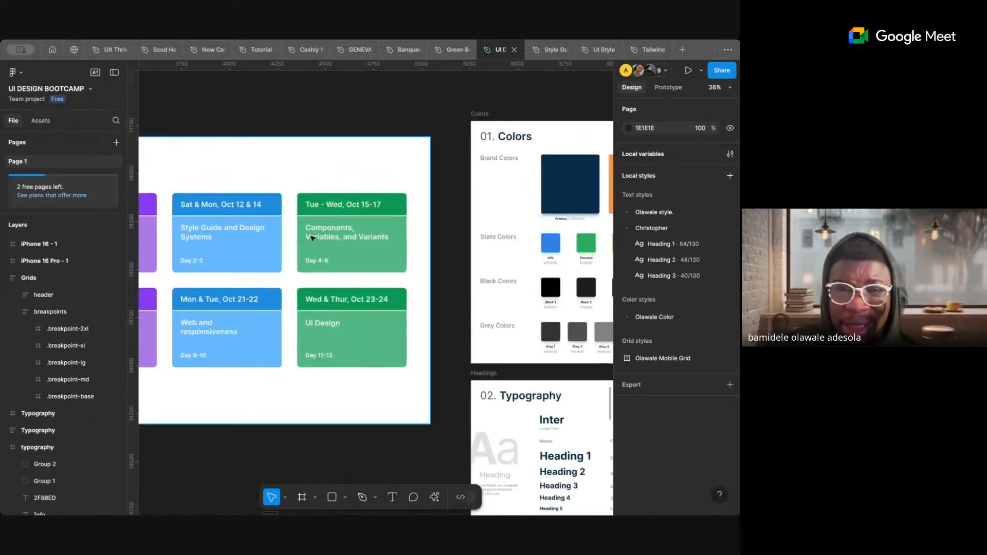
{"action": "double_click", "coordinate": [343, 225]}
{"action": "scroll", "coordinate": [343, 225], "scroll_direction": "down", "scroll_amount": 4}
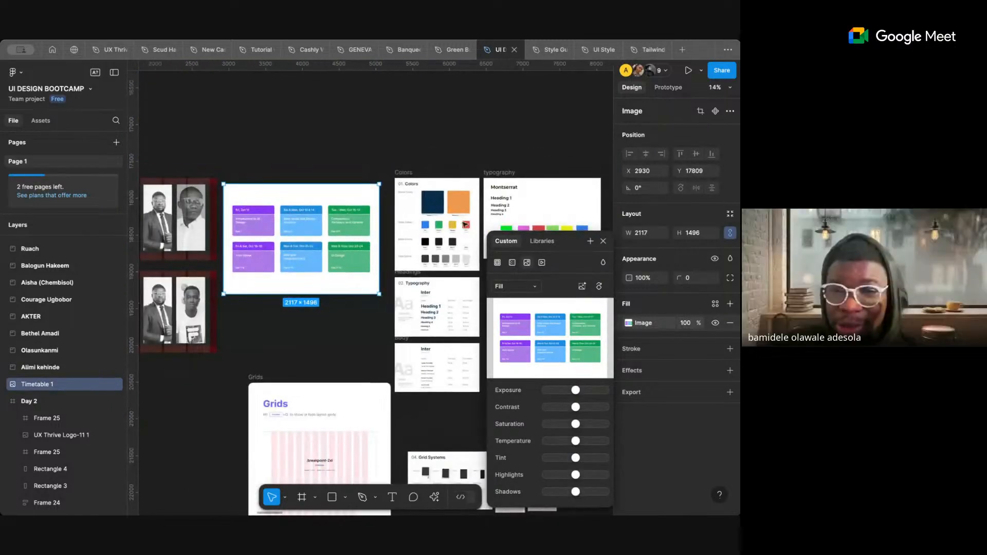
{"action": "left_click", "coordinate": [604, 242]}
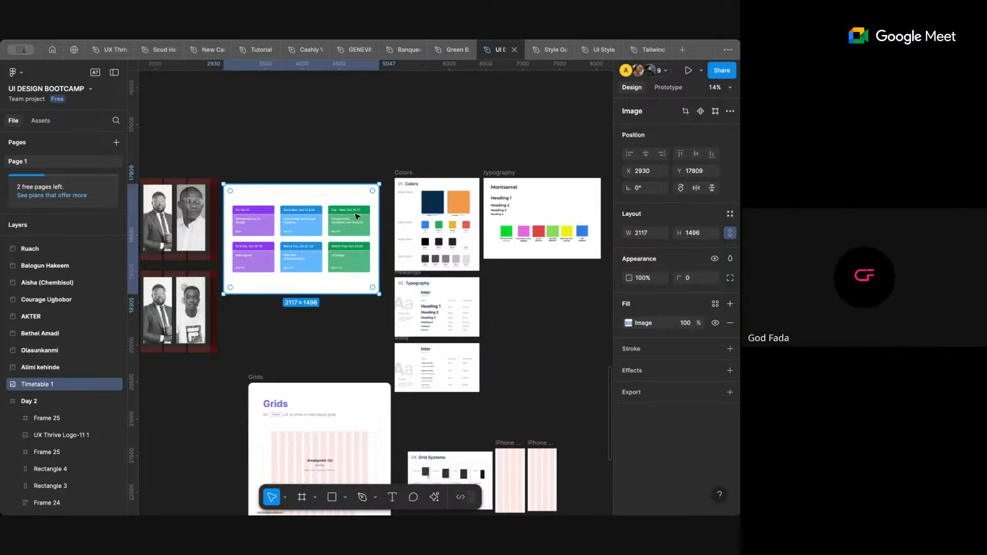
{"action": "left_click_drag", "start_coordinate": [277, 199], "coordinate": [282, 146]}
{"action": "scroll", "coordinate": [257, 206], "scroll_direction": "up", "scroll_amount": 5}
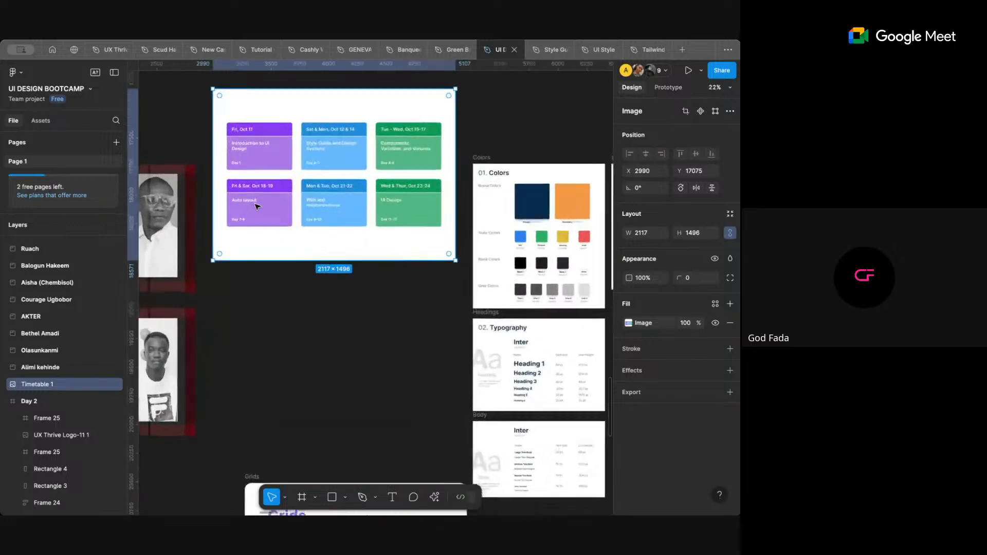
{"action": "scroll", "coordinate": [256, 205], "scroll_direction": "down", "scroll_amount": 2}
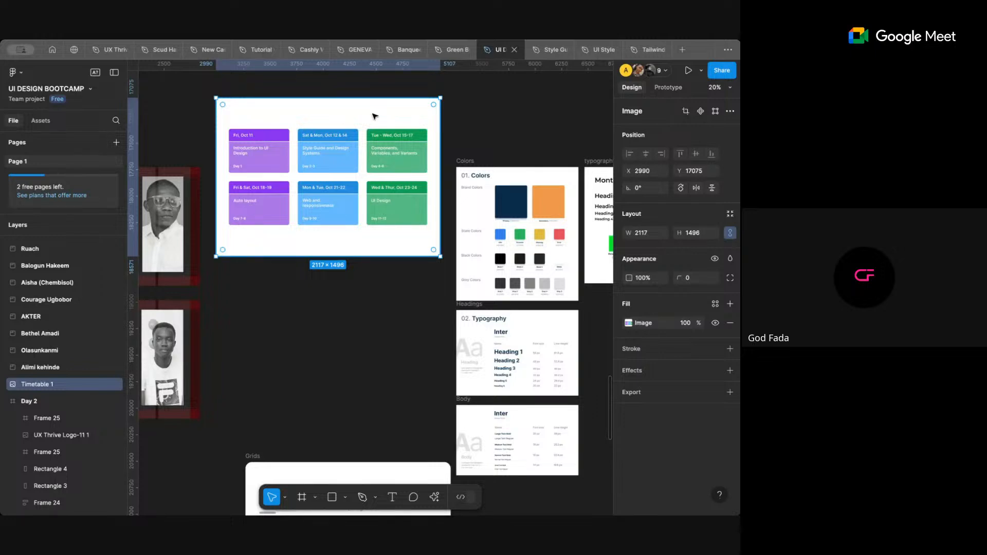
{"action": "left_click", "coordinate": [468, 144]}
- Look over the timetable, Colors, typography and grid boards as a complete style guide layout
{"action": "scroll", "coordinate": [468, 144], "scroll_direction": "right", "scroll_amount": 1}
{"action": "scroll", "coordinate": [467, 144], "scroll_direction": "right", "scroll_amount": 1}
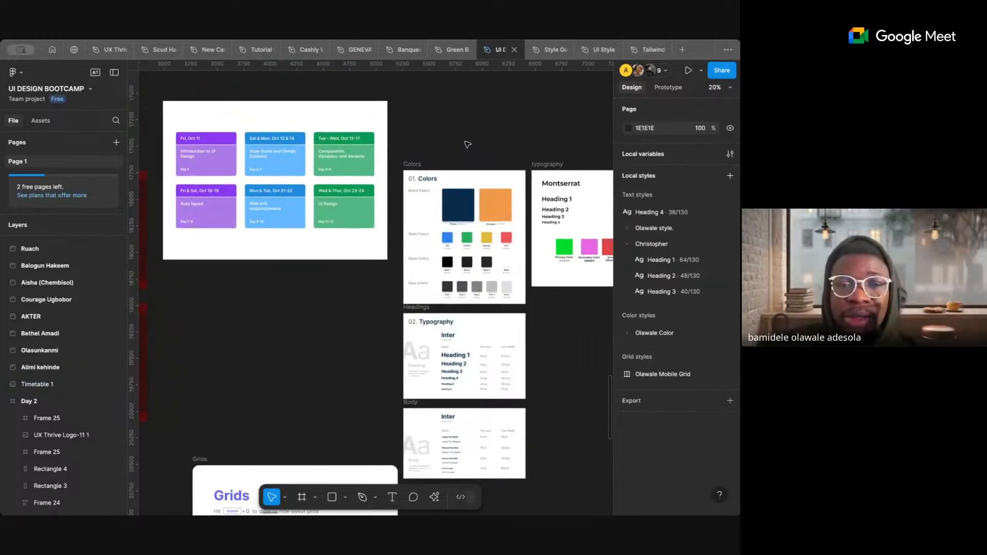
{"action": "scroll", "coordinate": [468, 145], "scroll_direction": "down", "scroll_amount": 3}
{"action": "scroll", "coordinate": [467, 145], "scroll_direction": "right", "scroll_amount": 2}
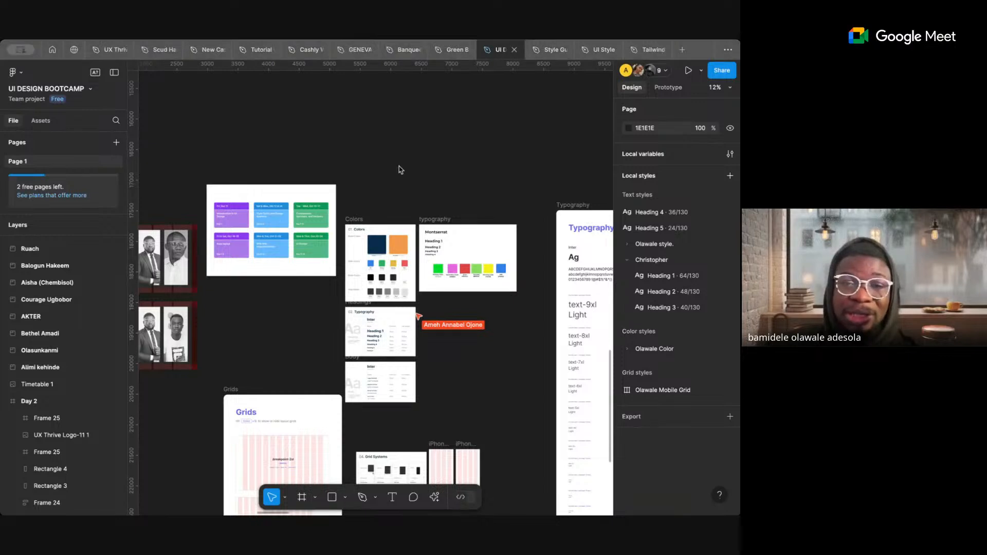
{"action": "scroll", "coordinate": [402, 167], "scroll_direction": "down", "scroll_amount": 3}
{"action": "scroll", "coordinate": [402, 166], "scroll_direction": "up", "scroll_amount": 3}
{"action": "scroll", "coordinate": [402, 166], "scroll_direction": "right", "scroll_amount": 1}
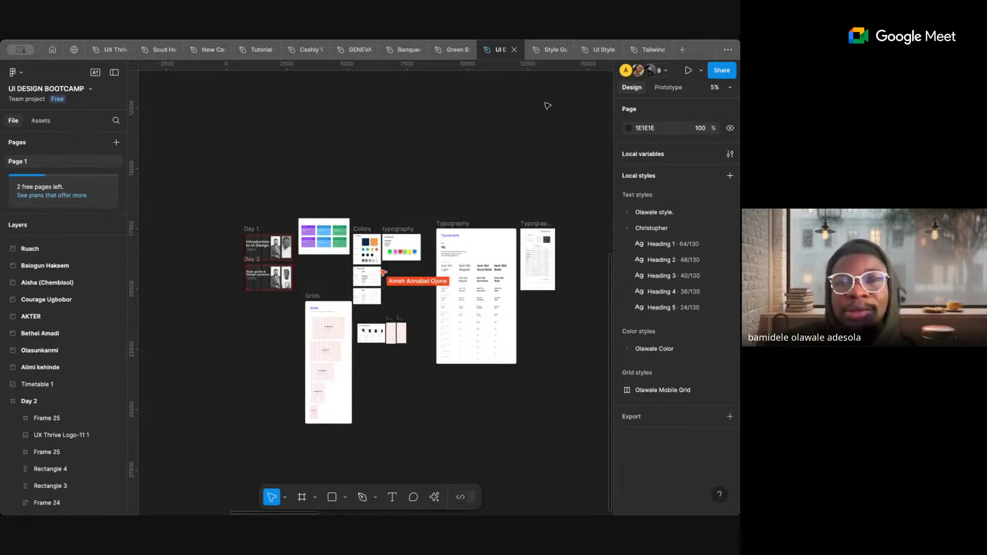
- Switch to the GENEVA WEB REDESIGN file and look over its landing page sections
{"action": "mouse_move", "coordinate": [595, 58]}
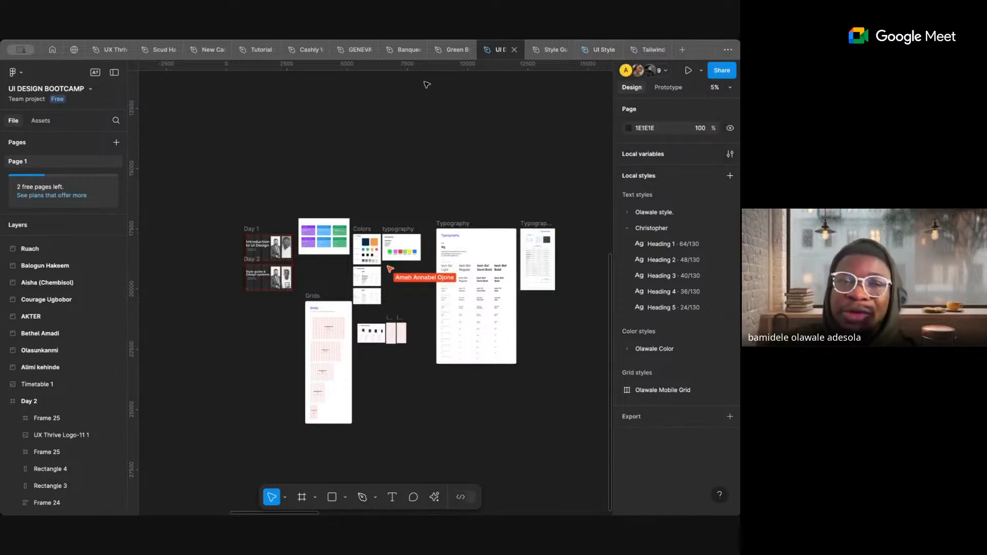
{"action": "left_click", "coordinate": [348, 57]}
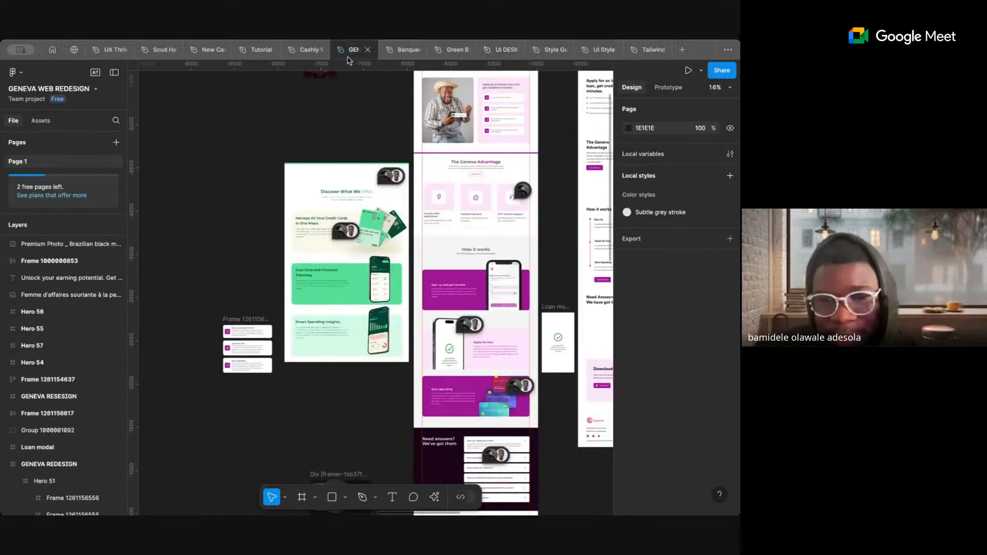
{"action": "scroll", "coordinate": [459, 140], "scroll_direction": "right", "scroll_amount": 5}
{"action": "scroll", "coordinate": [459, 140], "scroll_direction": "up", "scroll_amount": 2}
{"action": "scroll", "coordinate": [459, 140], "scroll_direction": "left", "scroll_amount": 3}
{"action": "scroll", "coordinate": [459, 139], "scroll_direction": "up", "scroll_amount": 1}
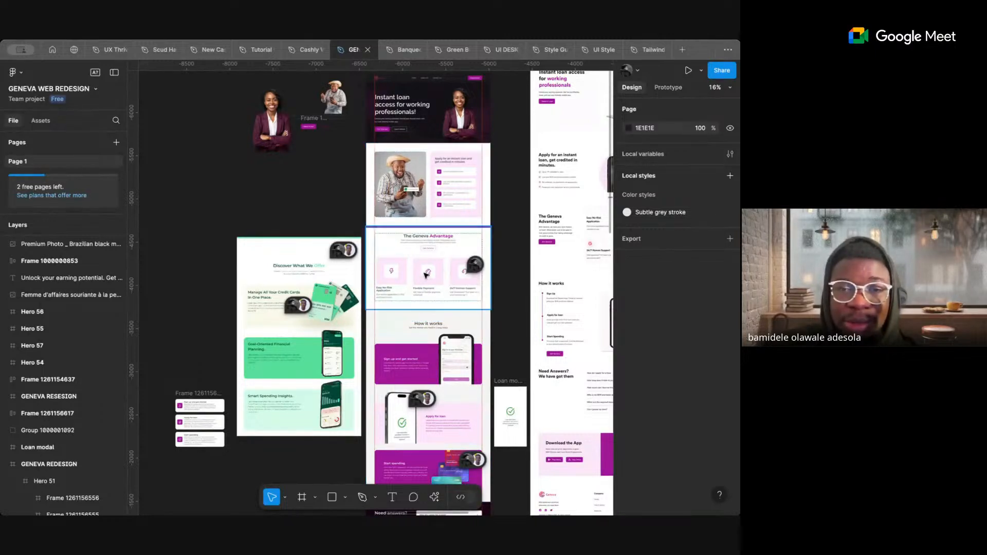
- Inspect the pink icon panel of the Flexible Payment card in the Geneva Advantage section
{"action": "scroll", "coordinate": [425, 262], "scroll_direction": "up", "scroll_amount": 6}
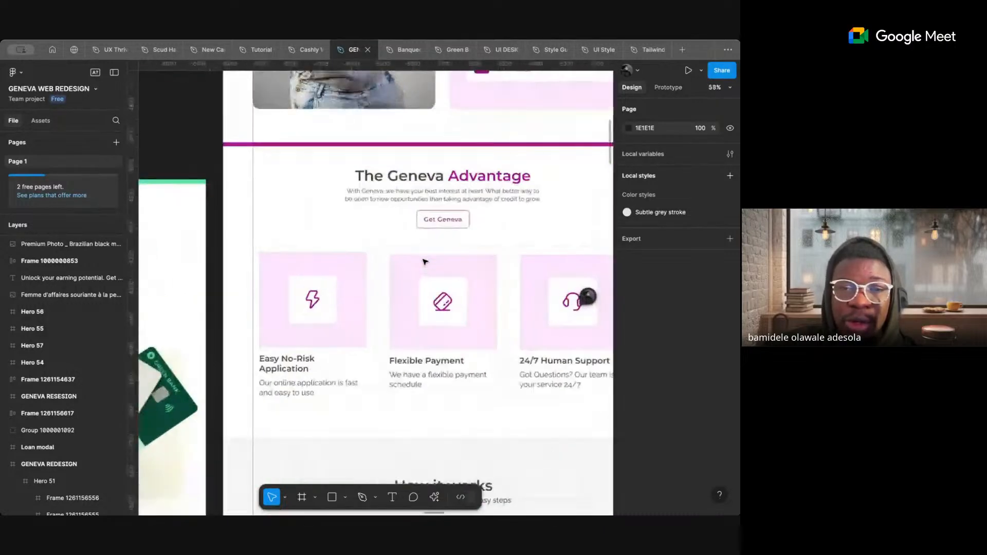
{"action": "left_click", "coordinate": [423, 259]}
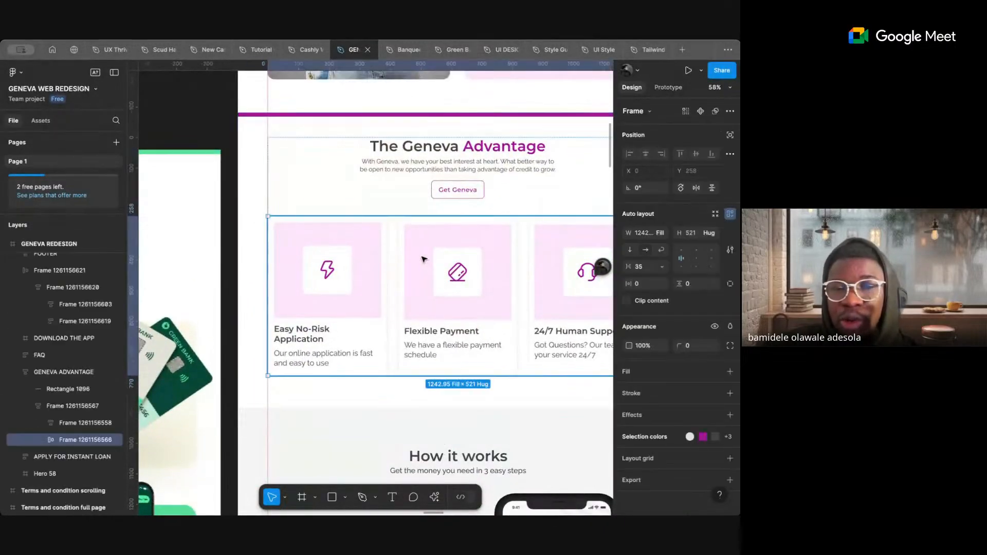
{"action": "double_click", "coordinate": [423, 260]}
{"action": "double_click", "coordinate": [423, 259]}
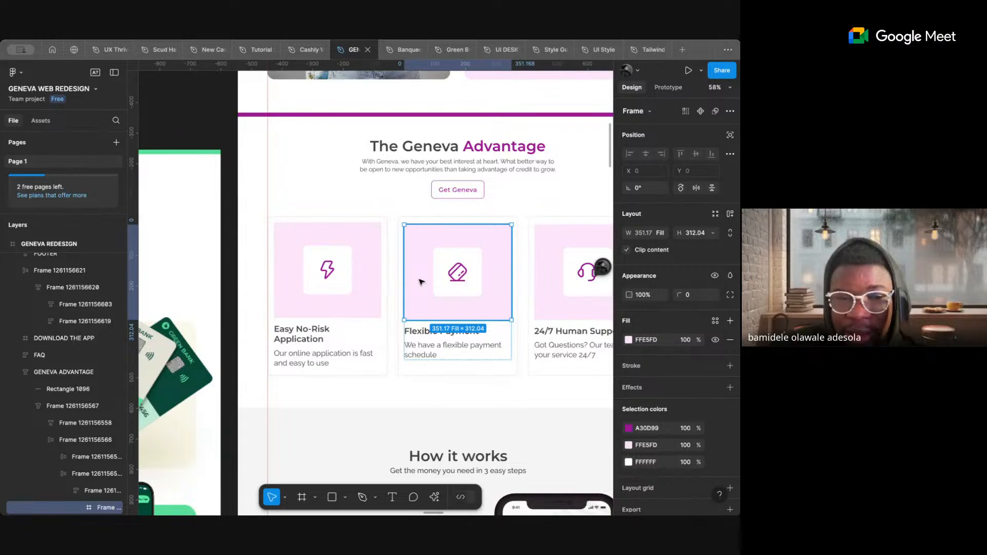
- Look over the instant loan, How it works and Start spending sections, and select the FAQ section's content frame
{"action": "scroll", "coordinate": [421, 282], "scroll_direction": "up", "scroll_amount": 6}
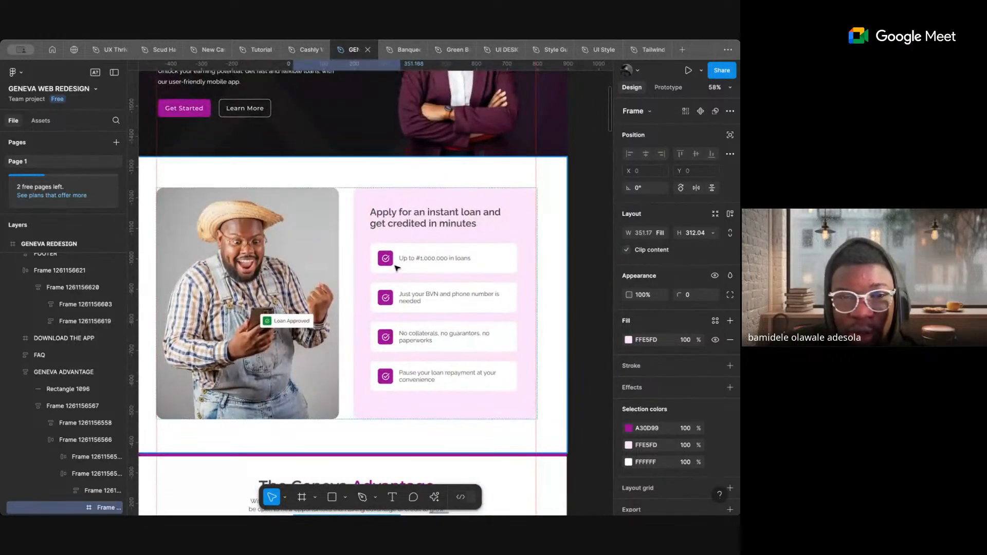
{"action": "scroll", "coordinate": [390, 266], "scroll_direction": "up", "scroll_amount": 3}
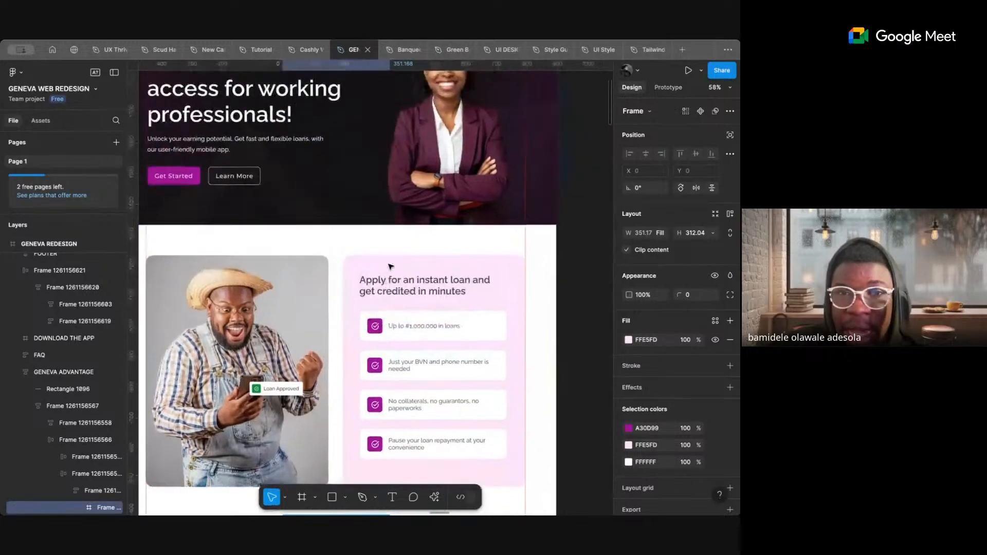
{"action": "scroll", "coordinate": [391, 267], "scroll_direction": "down", "scroll_amount": 2}
{"action": "scroll", "coordinate": [390, 266], "scroll_direction": "down", "scroll_amount": 10}
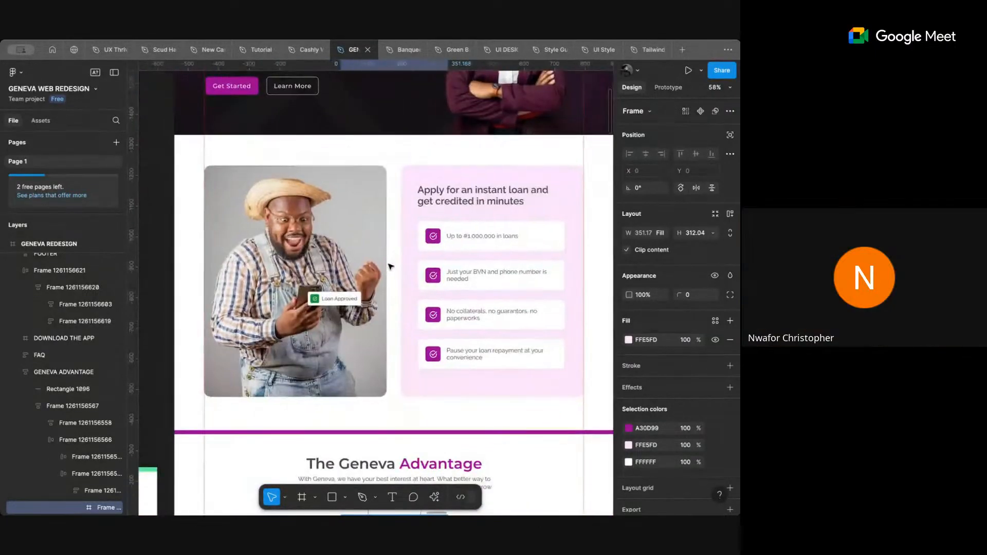
{"action": "scroll", "coordinate": [390, 266], "scroll_direction": "down", "scroll_amount": 3}
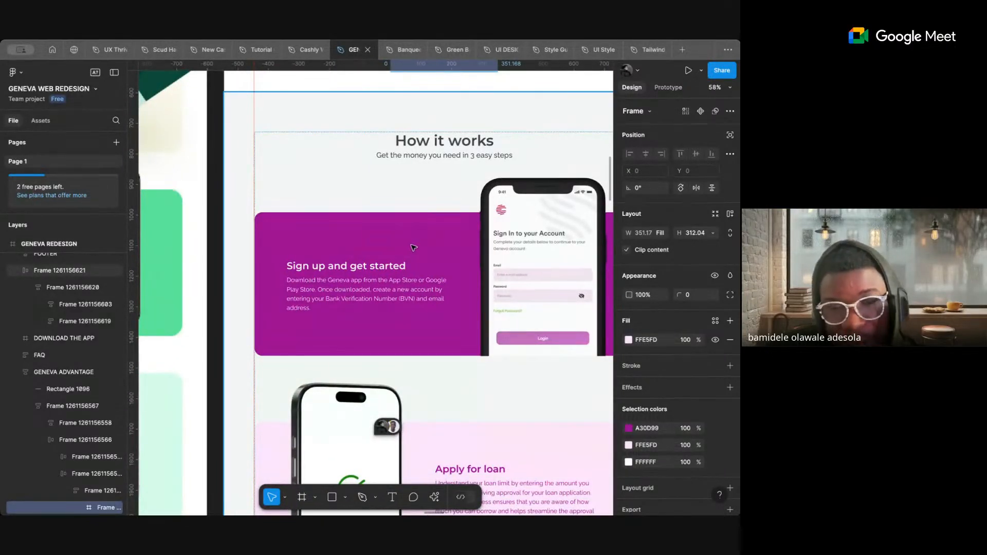
{"action": "scroll", "coordinate": [411, 247], "scroll_direction": "down", "scroll_amount": 4}
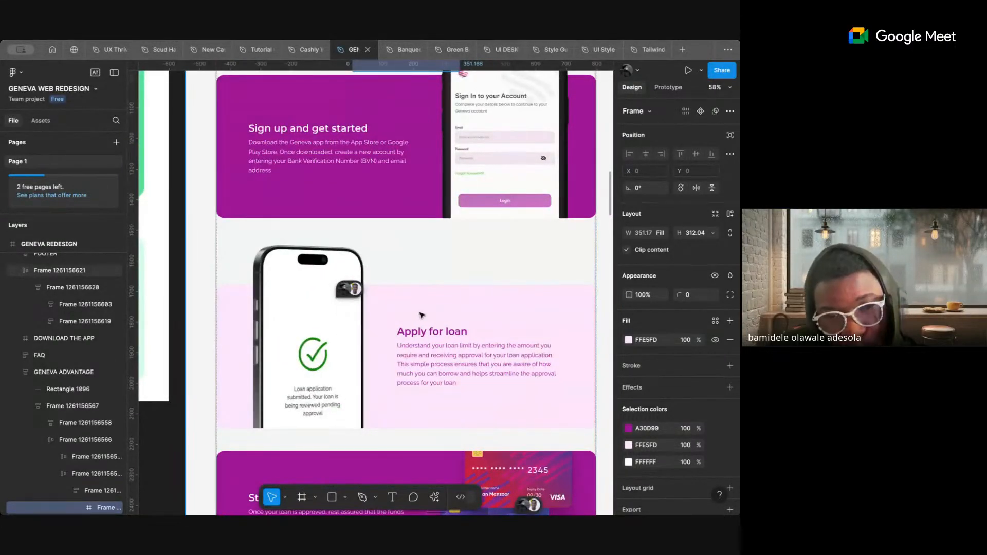
{"action": "scroll", "coordinate": [422, 312], "scroll_direction": "down", "scroll_amount": 15}
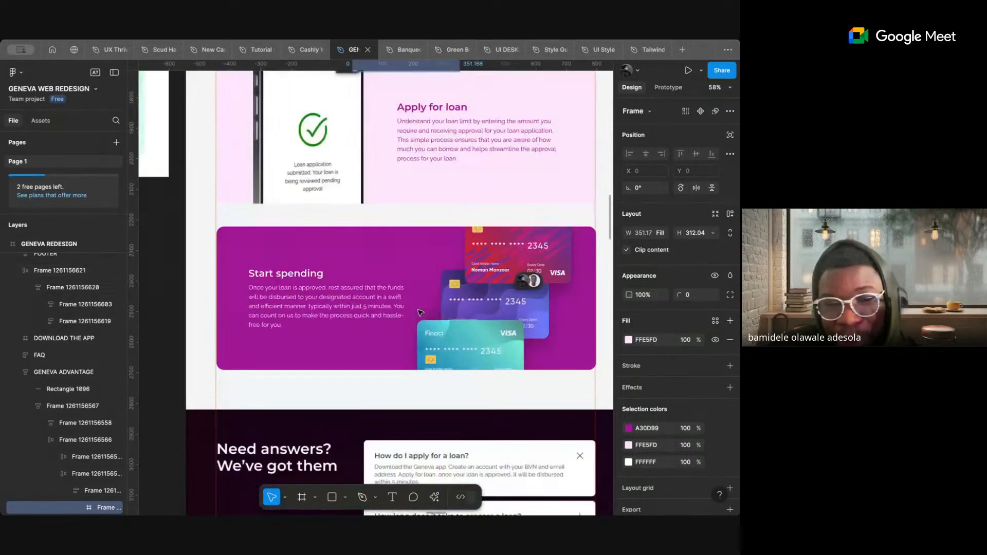
{"action": "scroll", "coordinate": [417, 313], "scroll_direction": "left", "scroll_amount": 3}
{"action": "double_click", "coordinate": [367, 264]}
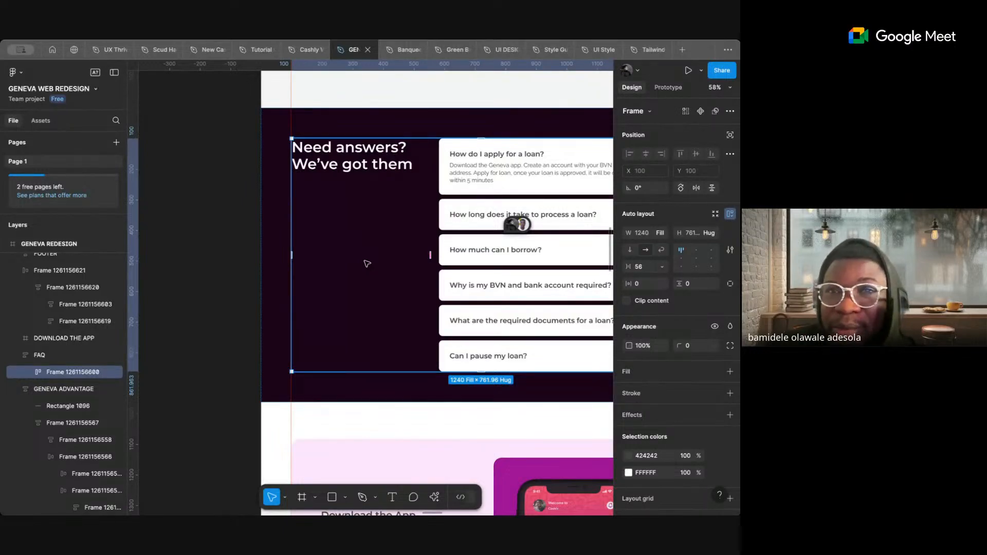
- Return to the landing page's hero and inspect its navigation bar, businesswoman image and dark background frame
{"action": "scroll", "coordinate": [367, 264], "scroll_direction": "down", "scroll_amount": 5}
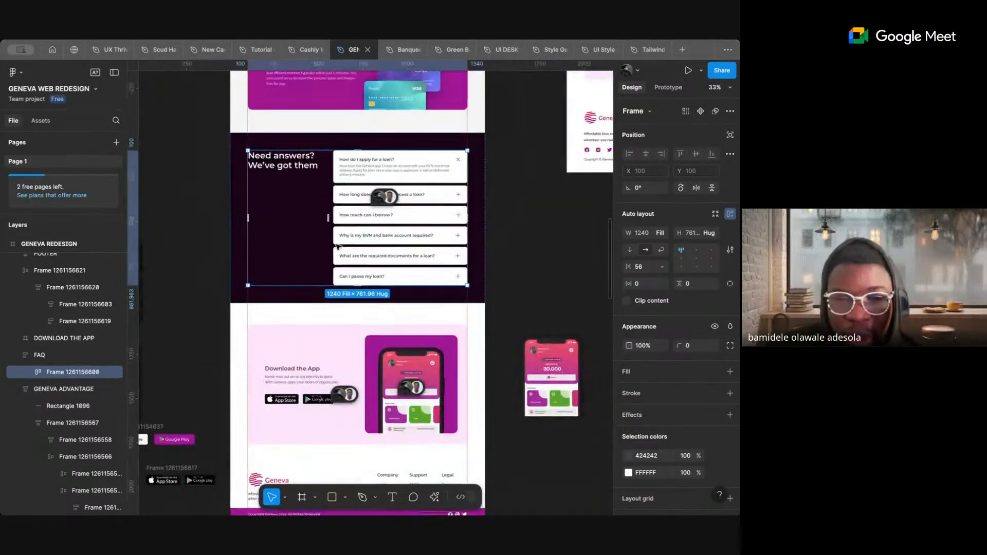
{"action": "scroll", "coordinate": [338, 247], "scroll_direction": "up", "scroll_amount": 10}
{"action": "scroll", "coordinate": [338, 247], "scroll_direction": "right", "scroll_amount": 4}
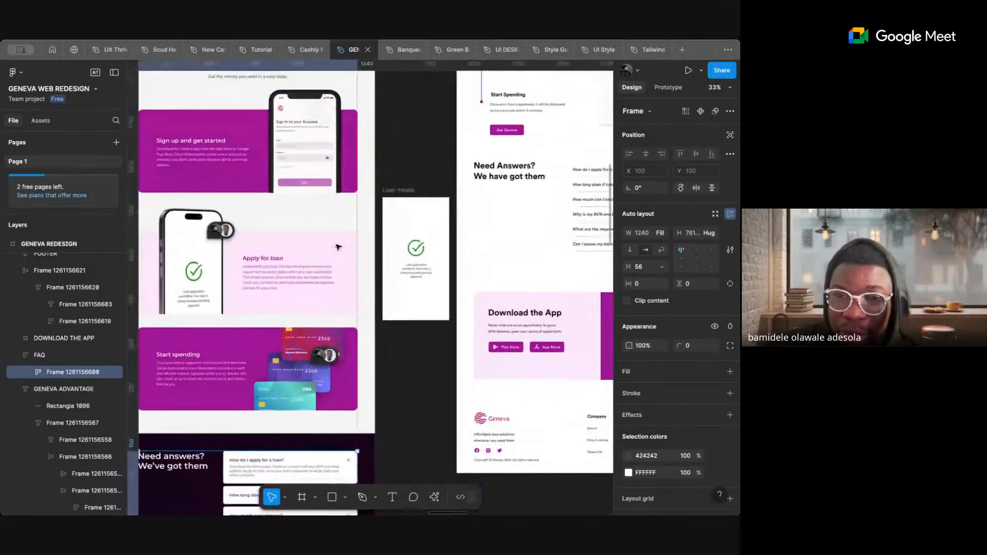
{"action": "scroll", "coordinate": [338, 247], "scroll_direction": "up", "scroll_amount": 12}
{"action": "scroll", "coordinate": [337, 246], "scroll_direction": "left", "scroll_amount": 6}
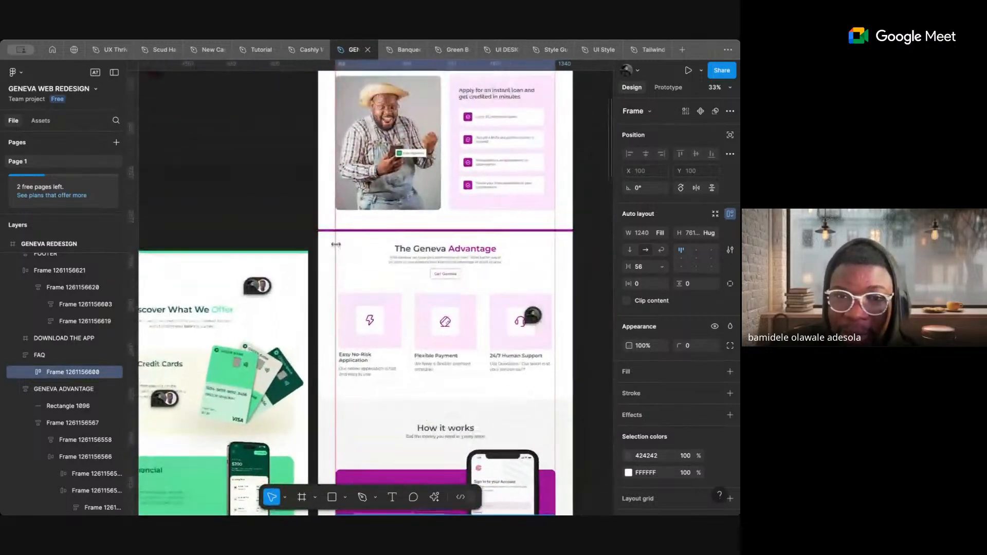
{"action": "scroll", "coordinate": [336, 245], "scroll_direction": "up", "scroll_amount": 8}
{"action": "scroll", "coordinate": [360, 237], "scroll_direction": "right", "scroll_amount": 2}
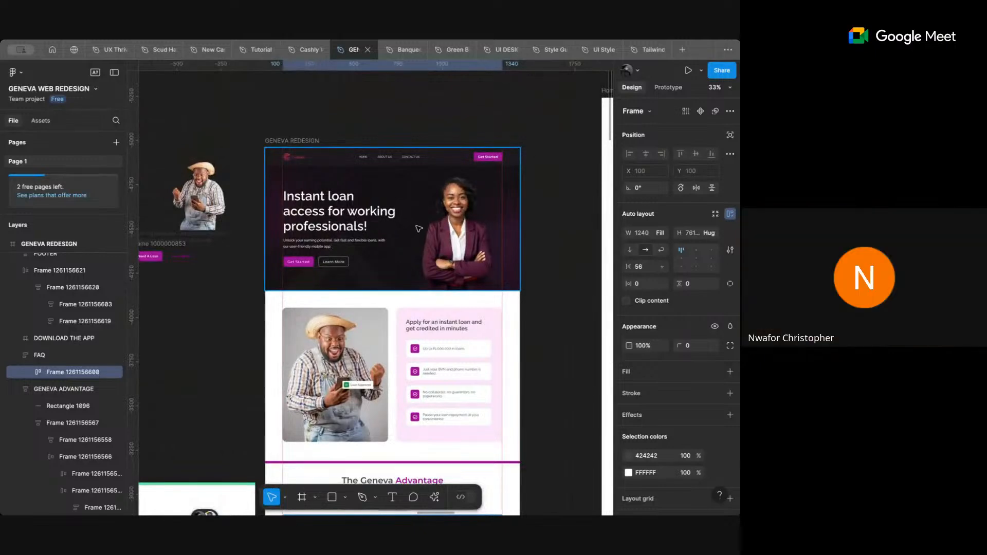
{"action": "scroll", "coordinate": [419, 228], "scroll_direction": "up", "scroll_amount": 5}
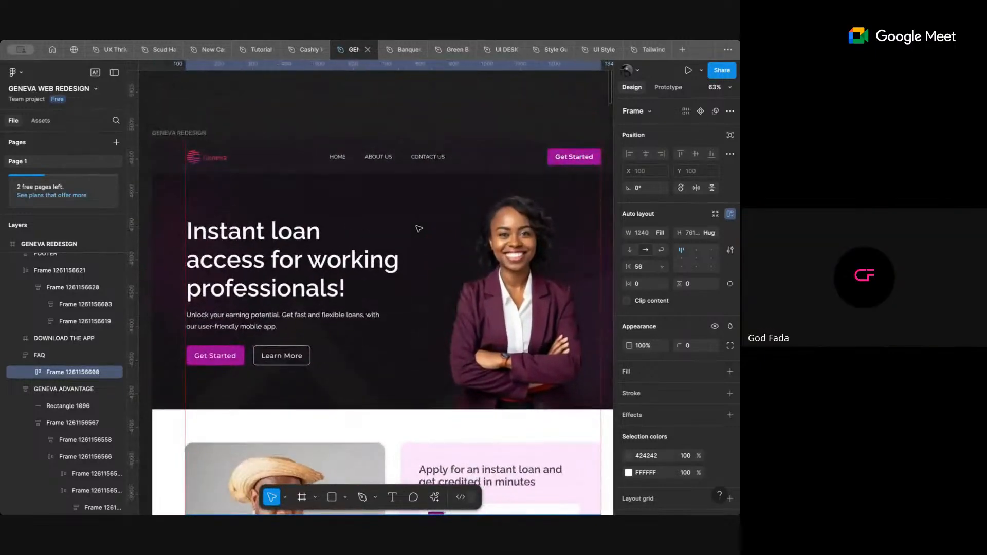
{"action": "left_click", "coordinate": [306, 168]}
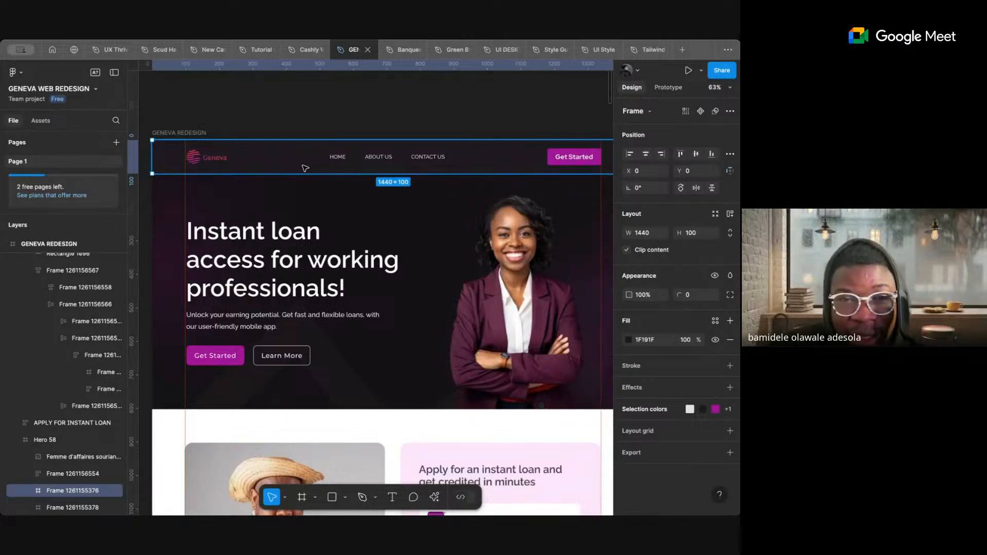
{"action": "left_click", "coordinate": [452, 210]}
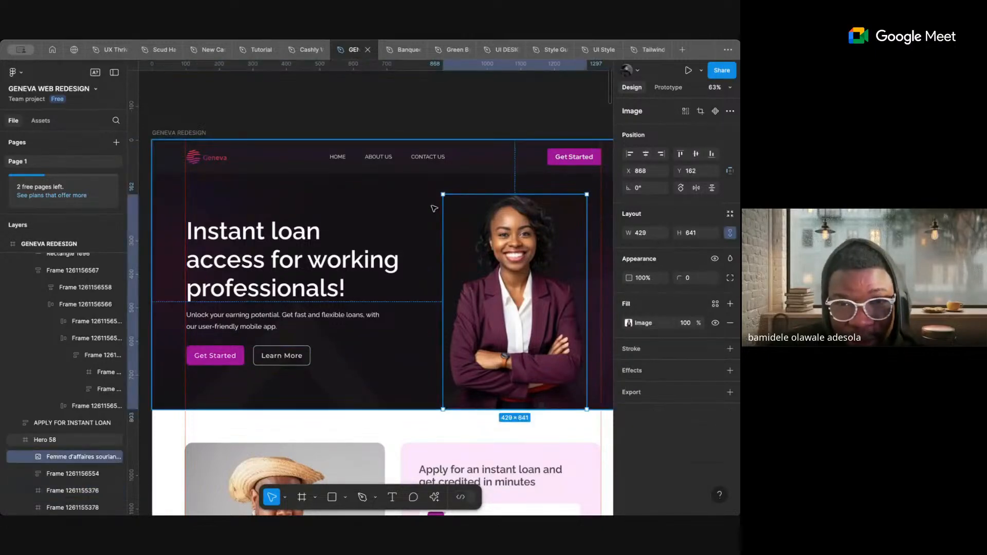
{"action": "left_click", "coordinate": [434, 208]}
- Inspect the fill of the pink loan details card in the instant loan section
{"action": "scroll", "coordinate": [434, 208], "scroll_direction": "down", "scroll_amount": 5}
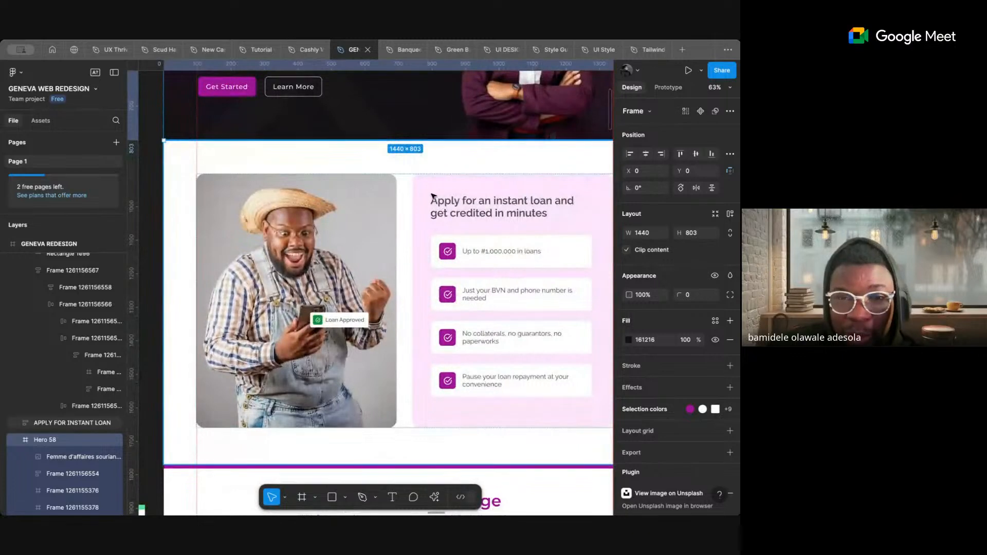
{"action": "left_click", "coordinate": [433, 197]}
{"action": "left_click", "coordinate": [433, 197]}
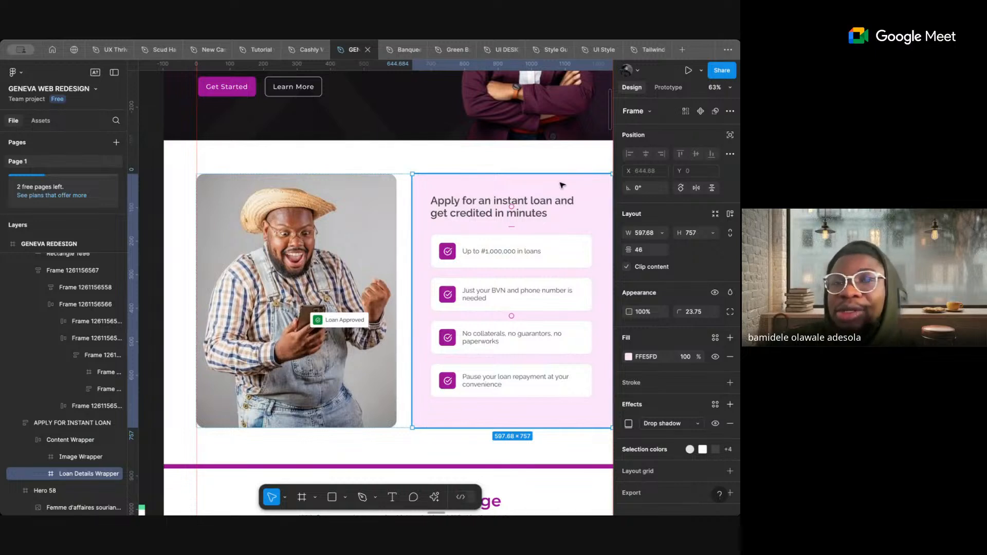
- Switch to the Tailwind CSS Design System file and examine the shade scales on its Colors board, from Gray to Pink
{"action": "left_click", "coordinate": [501, 50]}
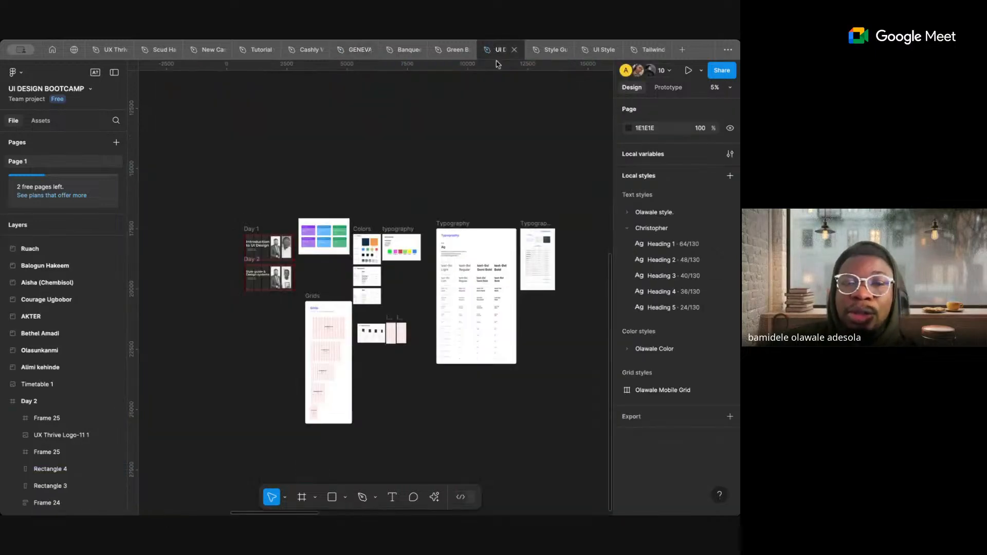
{"action": "left_click", "coordinate": [649, 49]}
{"action": "key", "text": "shift+1"}
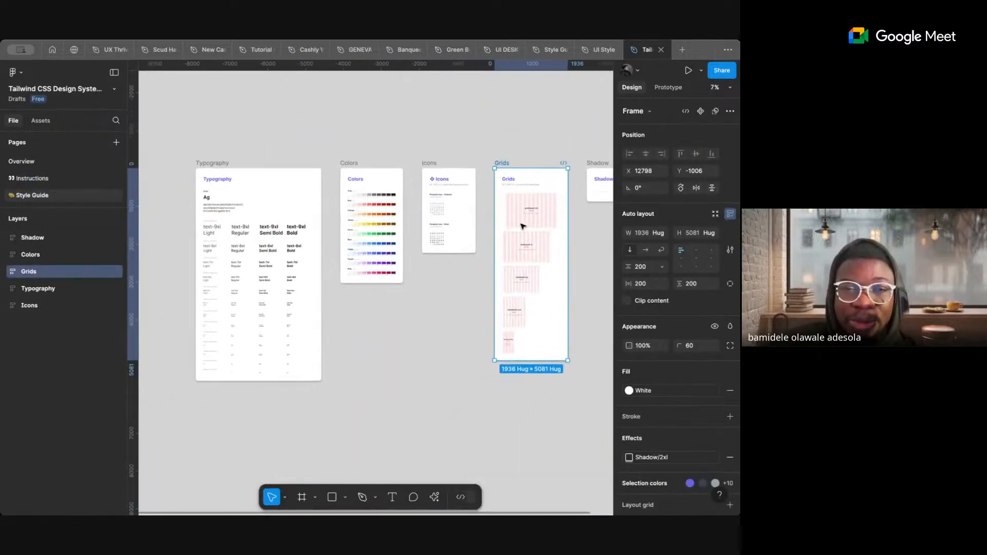
{"action": "scroll", "coordinate": [357, 201], "scroll_direction": "up", "scroll_amount": 6}
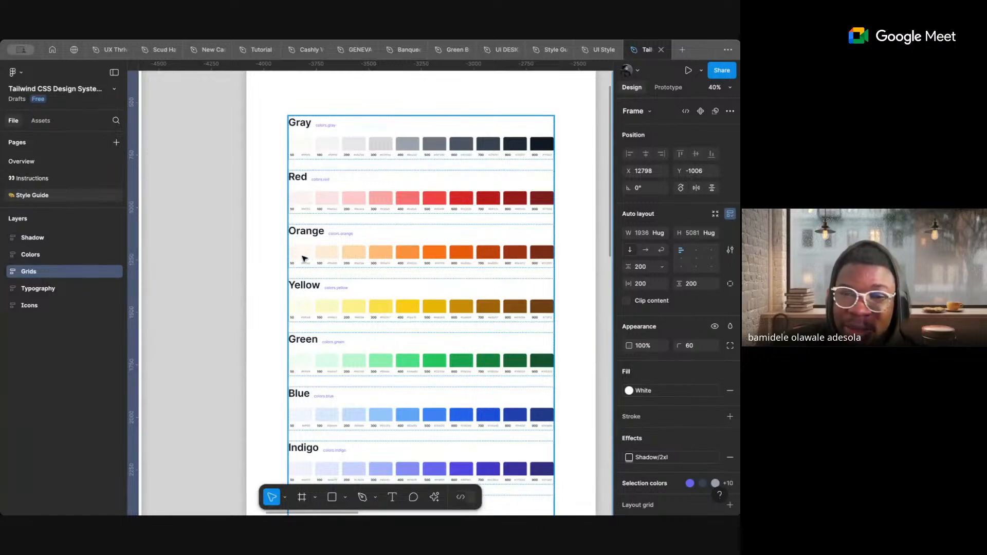
{"action": "scroll", "coordinate": [520, 273], "scroll_direction": "down", "scroll_amount": 3}
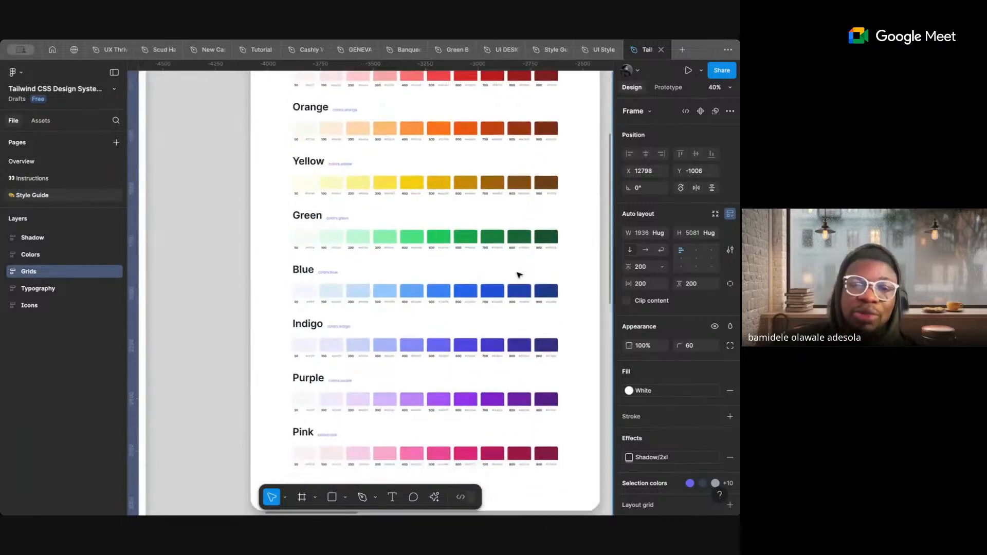
{"action": "scroll", "coordinate": [518, 276], "scroll_direction": "down", "scroll_amount": 5}
{"action": "double_click", "coordinate": [430, 249]}
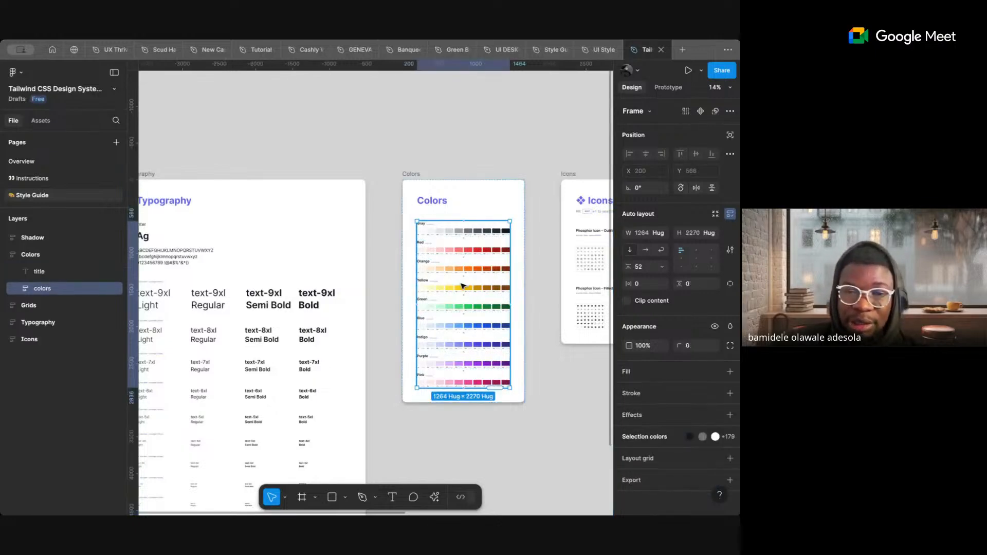
{"action": "scroll", "coordinate": [463, 286], "scroll_direction": "up", "scroll_amount": 3}
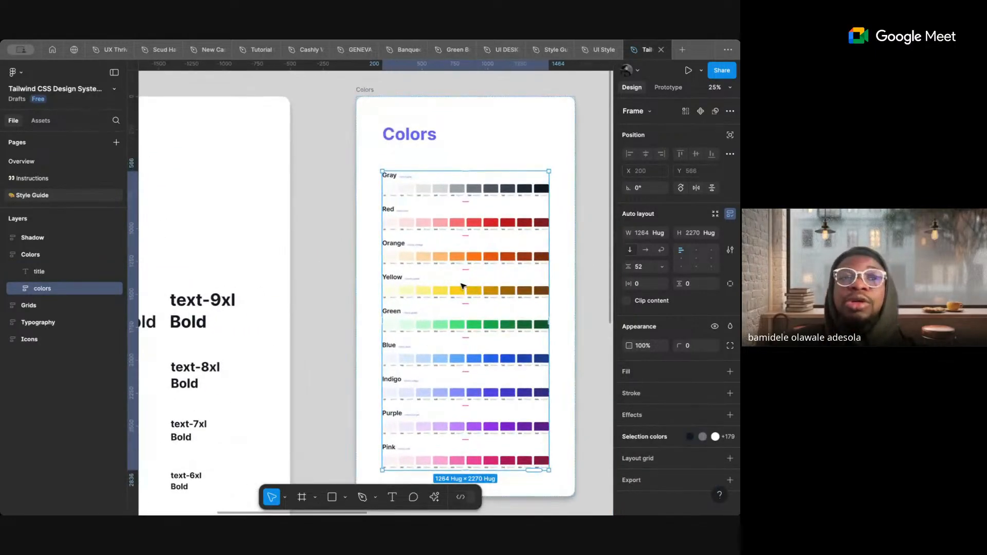
{"action": "scroll", "coordinate": [463, 287], "scroll_direction": "down", "scroll_amount": 1}
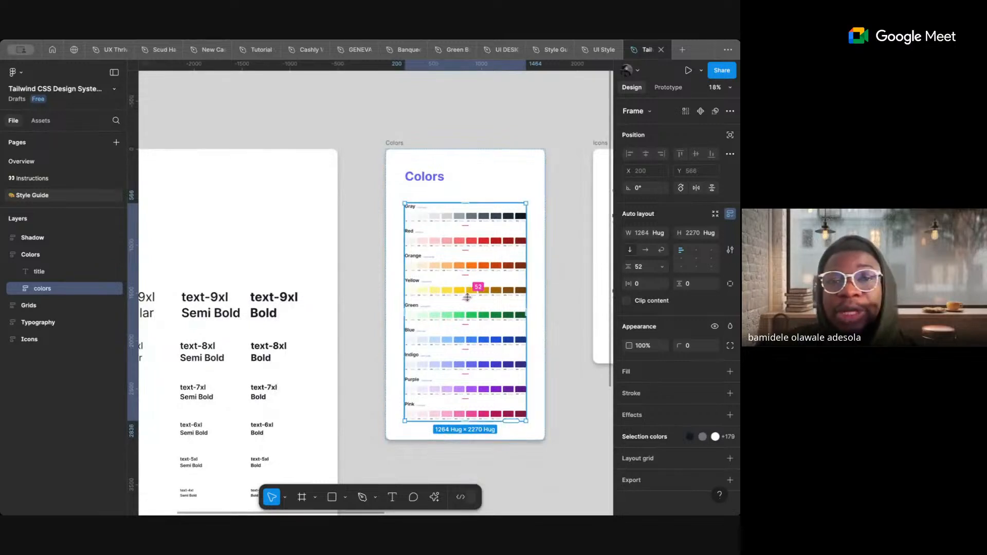
- Switch back to the UI DESIGN BOOTCAMP file and look over the timetable, colour, typography and grid boards
{"action": "left_click", "coordinate": [499, 51]}
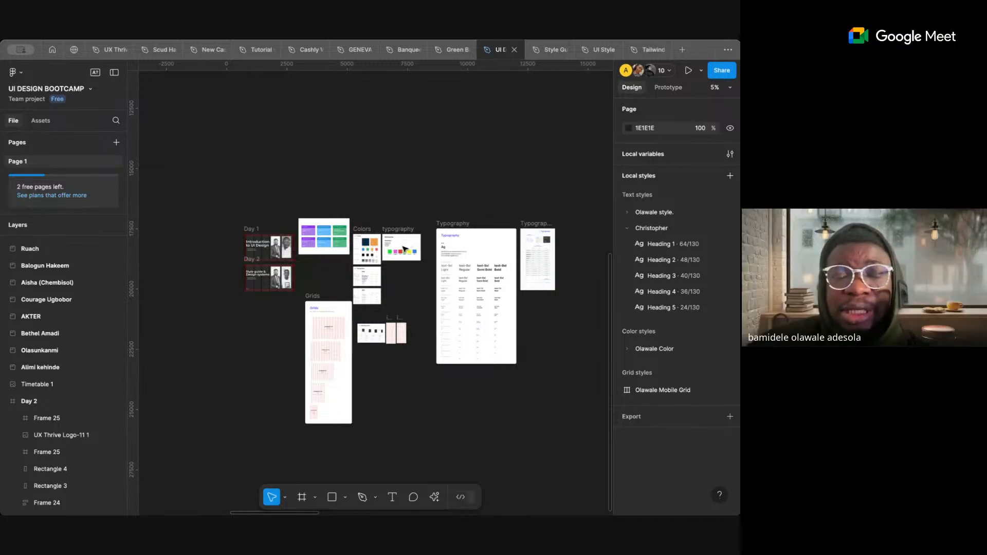
{"action": "scroll", "coordinate": [406, 250], "scroll_direction": "up", "scroll_amount": 5}
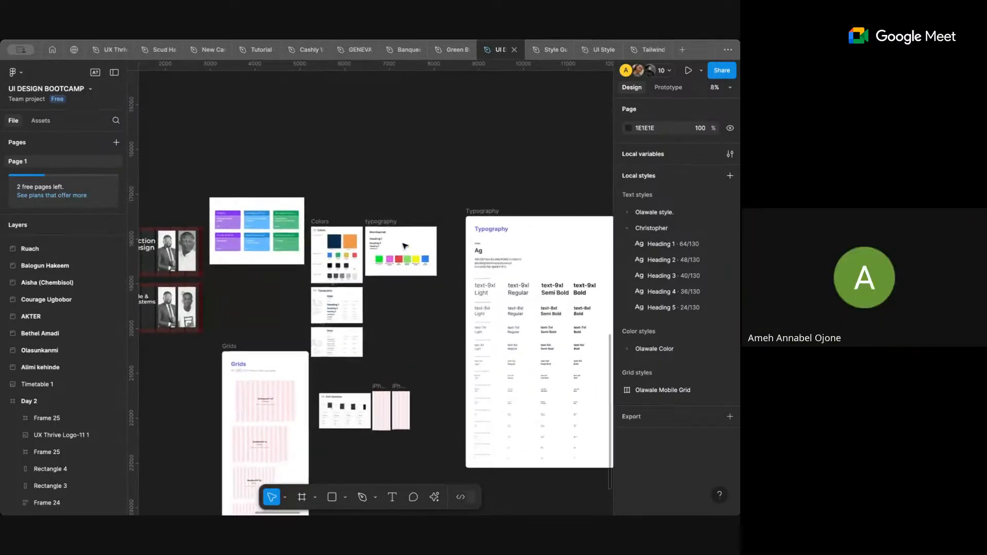
{"action": "scroll", "coordinate": [405, 247], "scroll_direction": "up", "scroll_amount": 4}
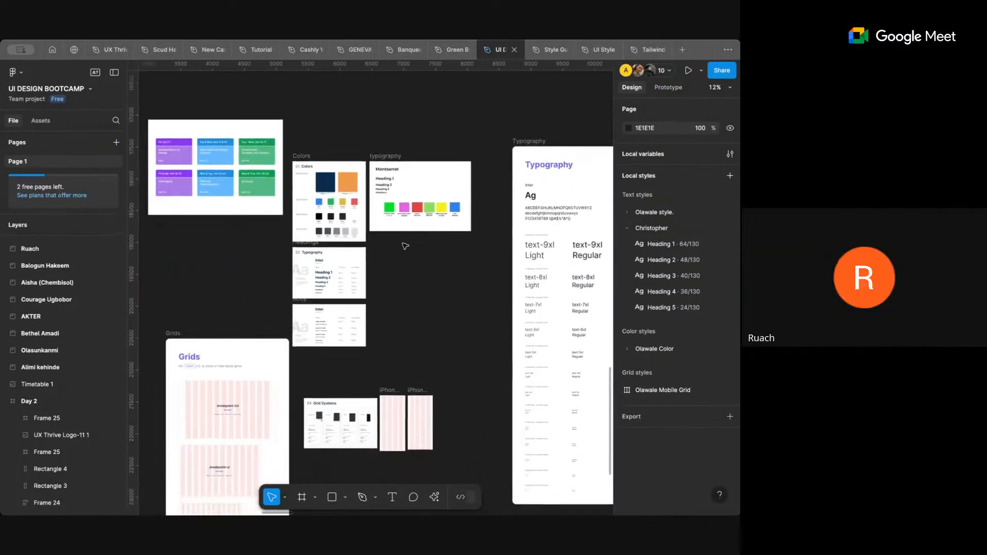
{"action": "scroll", "coordinate": [406, 247], "scroll_direction": "down", "scroll_amount": 1}
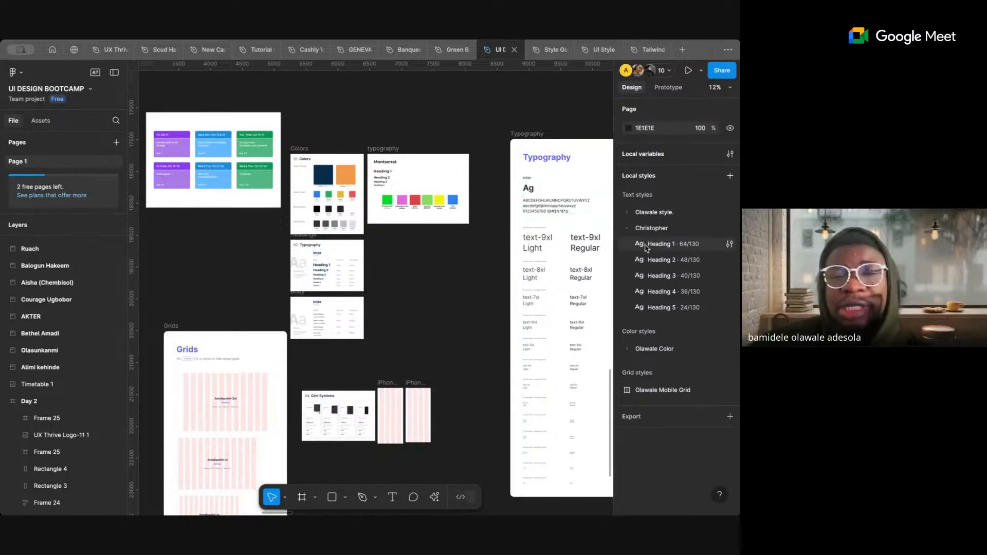
{"action": "scroll", "coordinate": [431, 190], "scroll_direction": "up", "scroll_amount": 10}
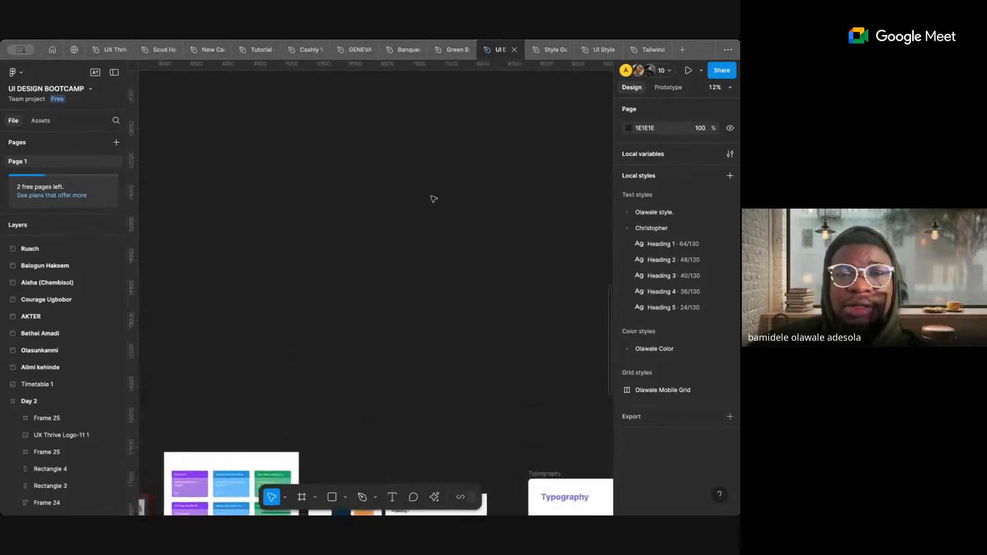
{"action": "scroll", "coordinate": [434, 199], "scroll_direction": "down", "scroll_amount": 10}
{"action": "scroll", "coordinate": [433, 199], "scroll_direction": "left", "scroll_amount": 2}
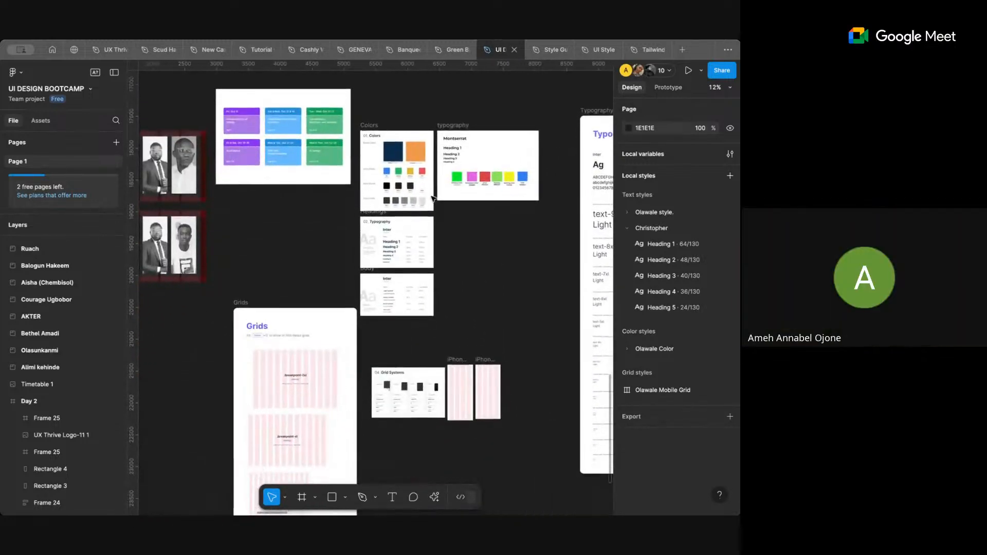
{"action": "scroll", "coordinate": [434, 199], "scroll_direction": "right", "scroll_amount": 1}
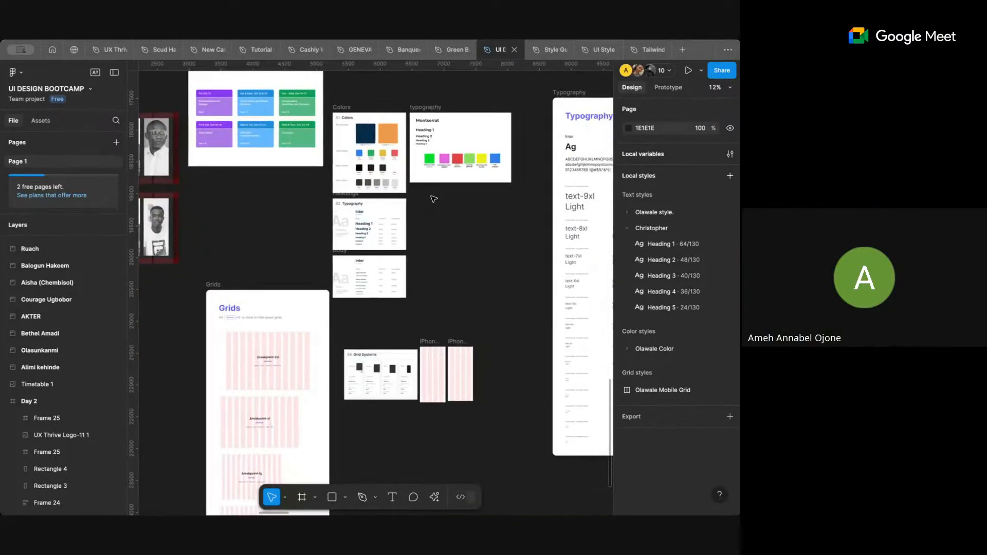
- Point out the Montserrat typography, Colors and Headings boards in turn as parts of the style guide
{"action": "left_click", "coordinate": [433, 108]}
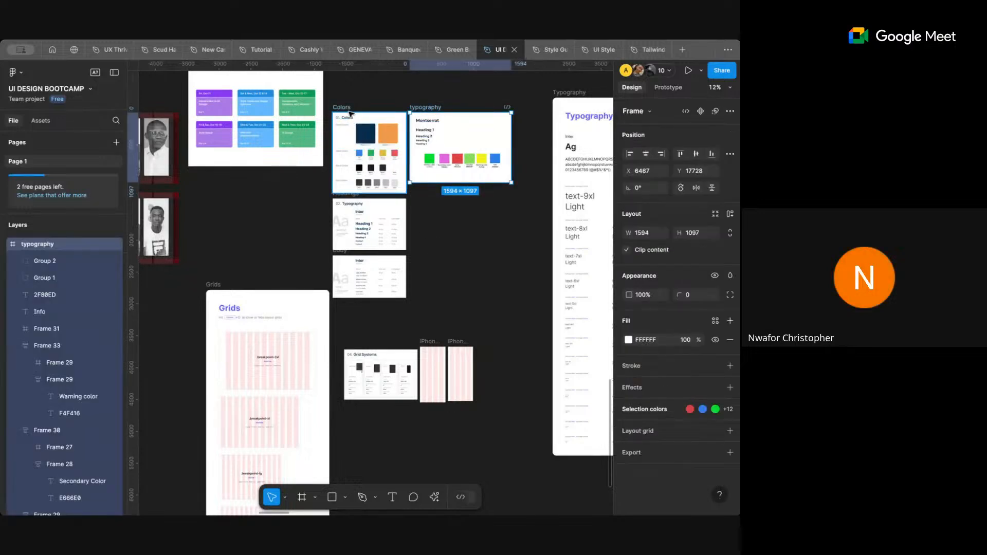
{"action": "left_click", "coordinate": [468, 245]}
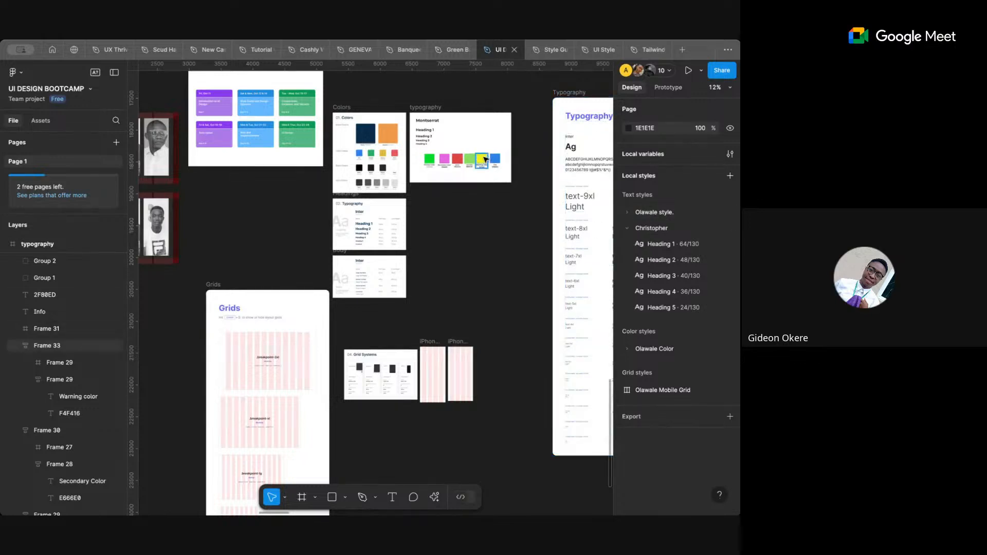
{"action": "left_click", "coordinate": [433, 108]}
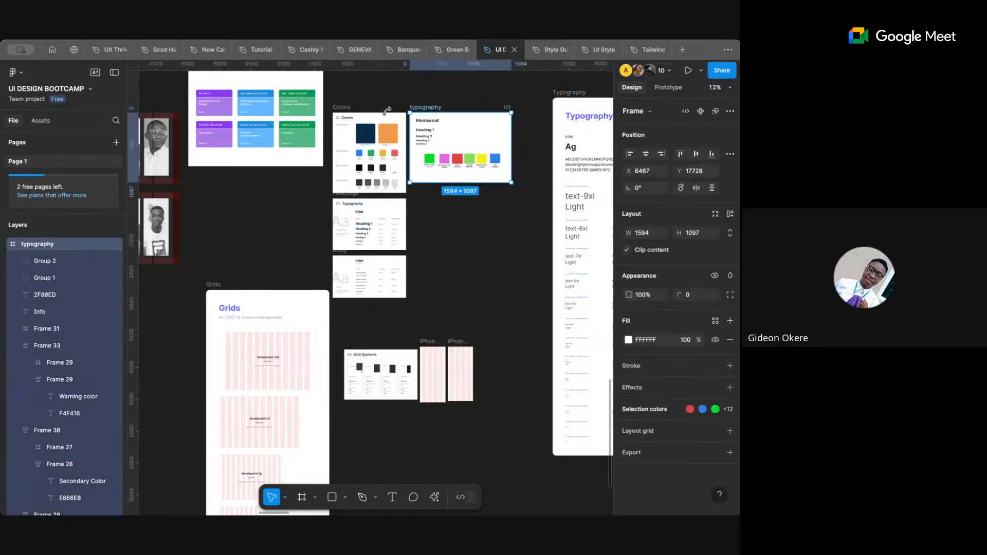
{"action": "left_click", "coordinate": [338, 108]}
{"action": "left_click", "coordinate": [330, 211]}
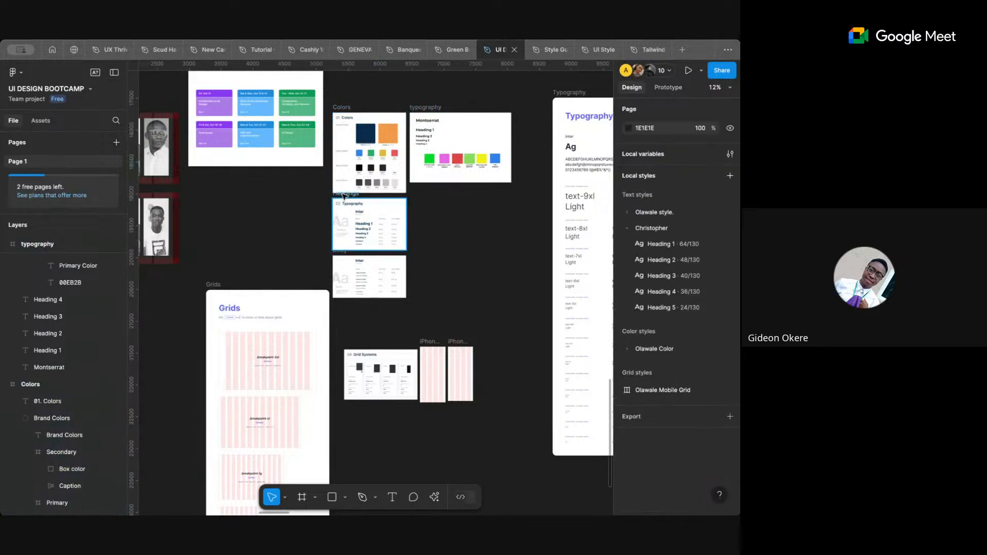
{"action": "left_click", "coordinate": [338, 203]}
{"action": "left_click", "coordinate": [454, 214]}
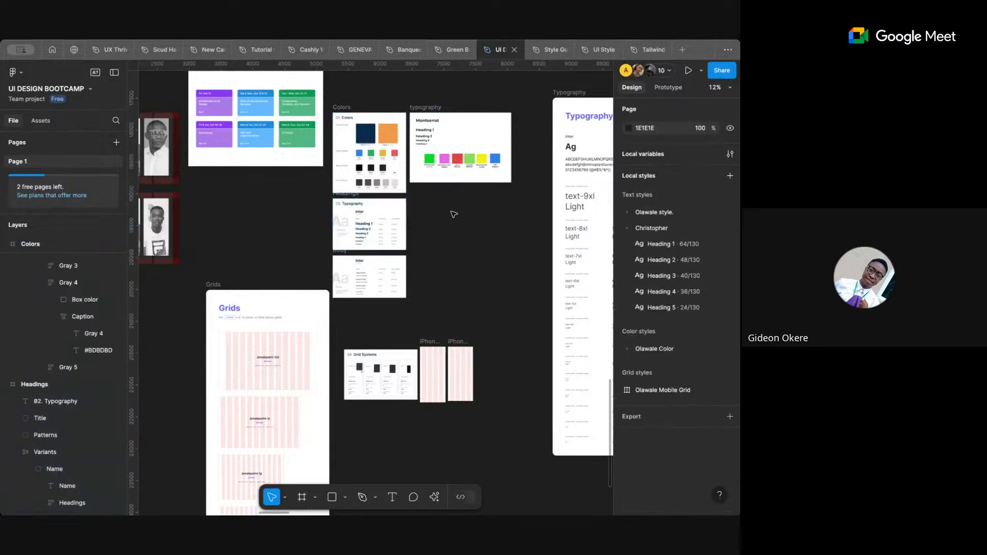
- Move the Body board slightly down beneath the Headings board, to Y 20030
{"action": "left_click", "coordinate": [342, 252]}
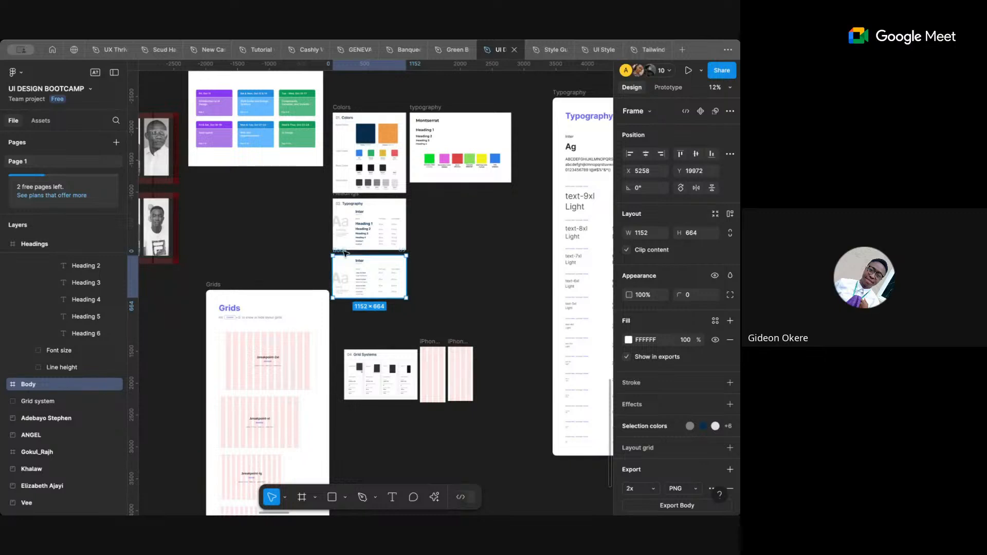
{"action": "left_click_drag", "start_coordinate": [343, 253], "coordinate": [344, 257]}
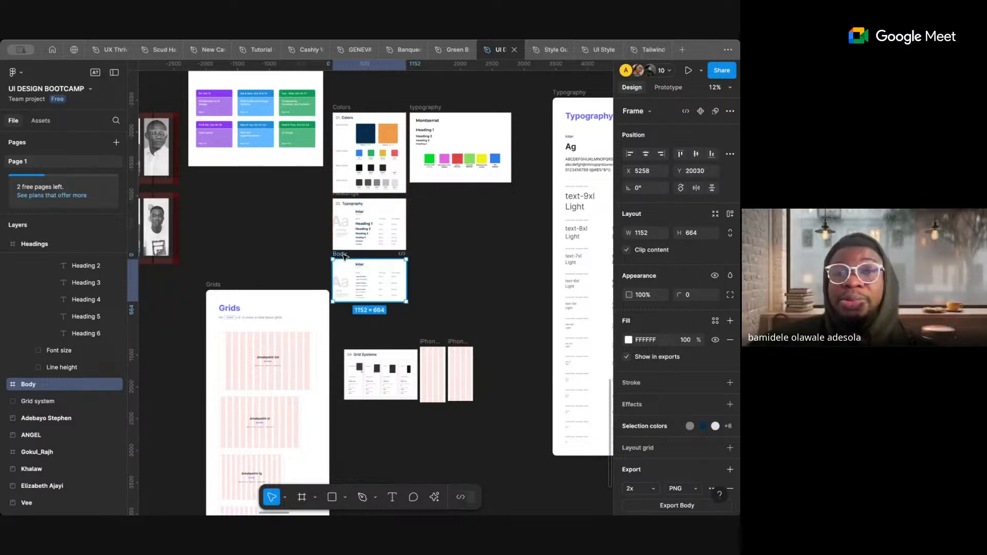